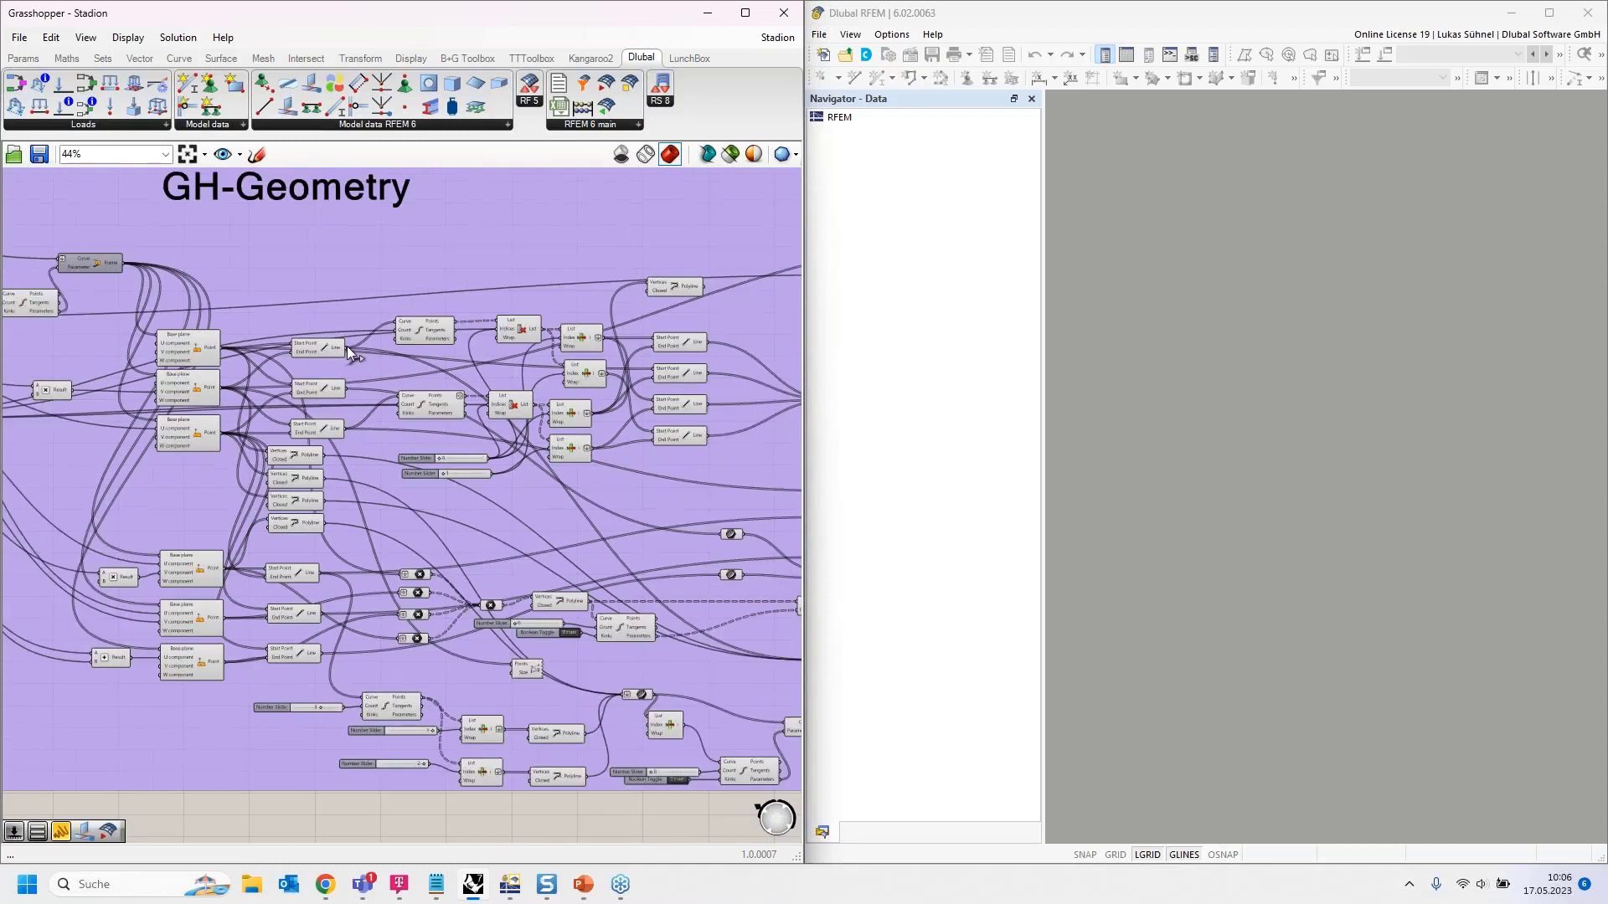
Step: Switch to Rhino to view the stadium geometry preview in perspective, and return to the Grasshopper canvas
left_click_drag(422, 32, 1603, 33)
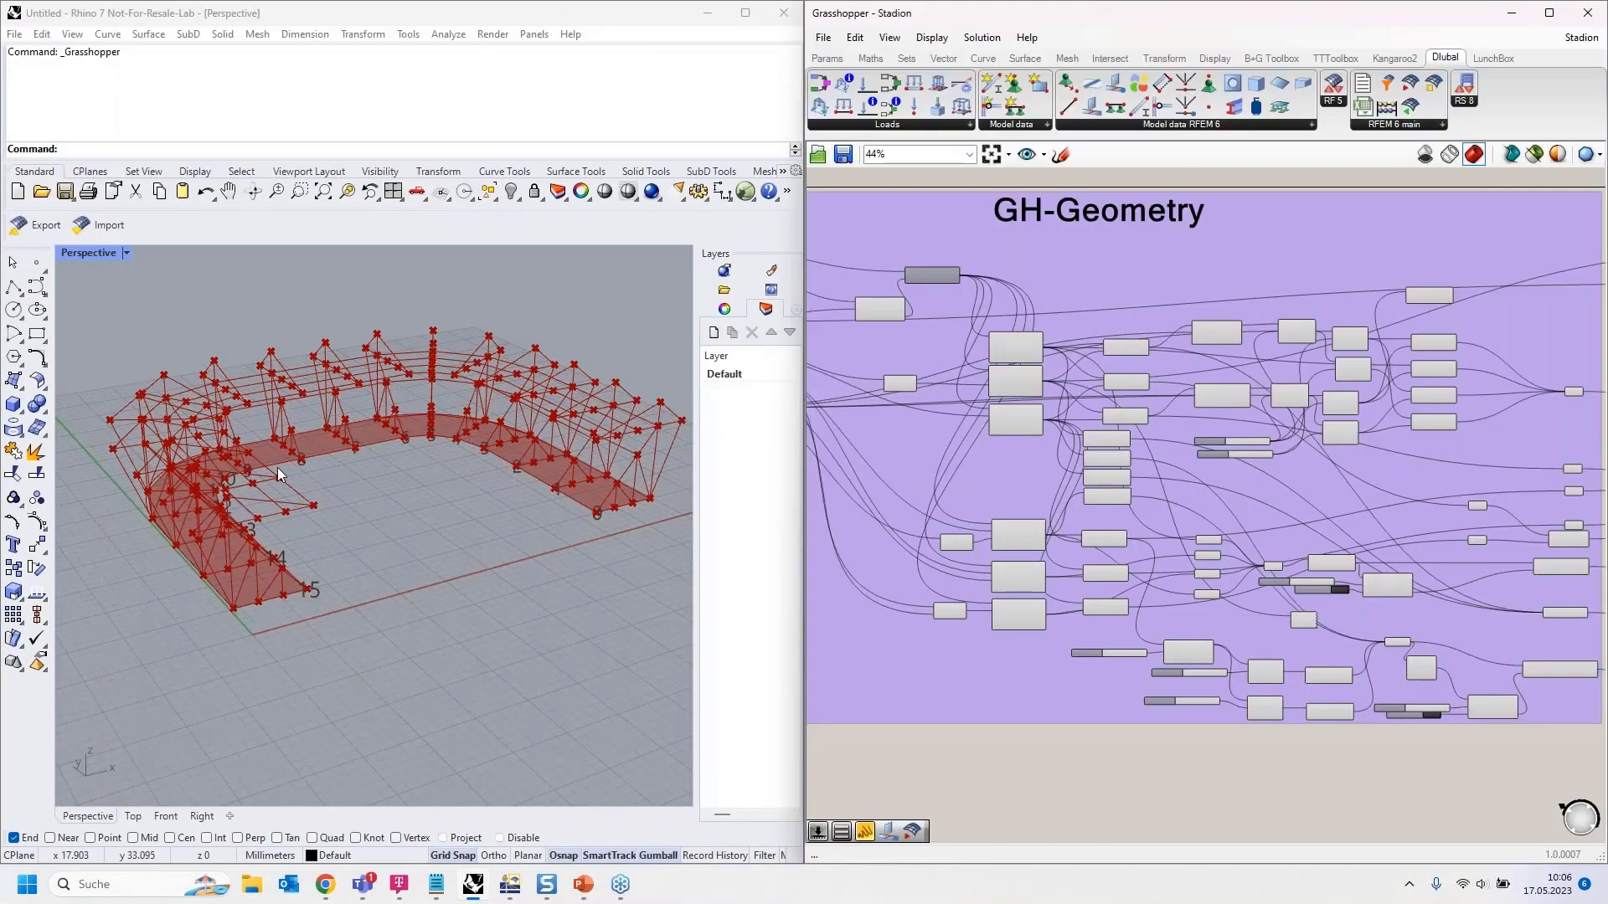
right_click_drag(278, 469, 468, 450)
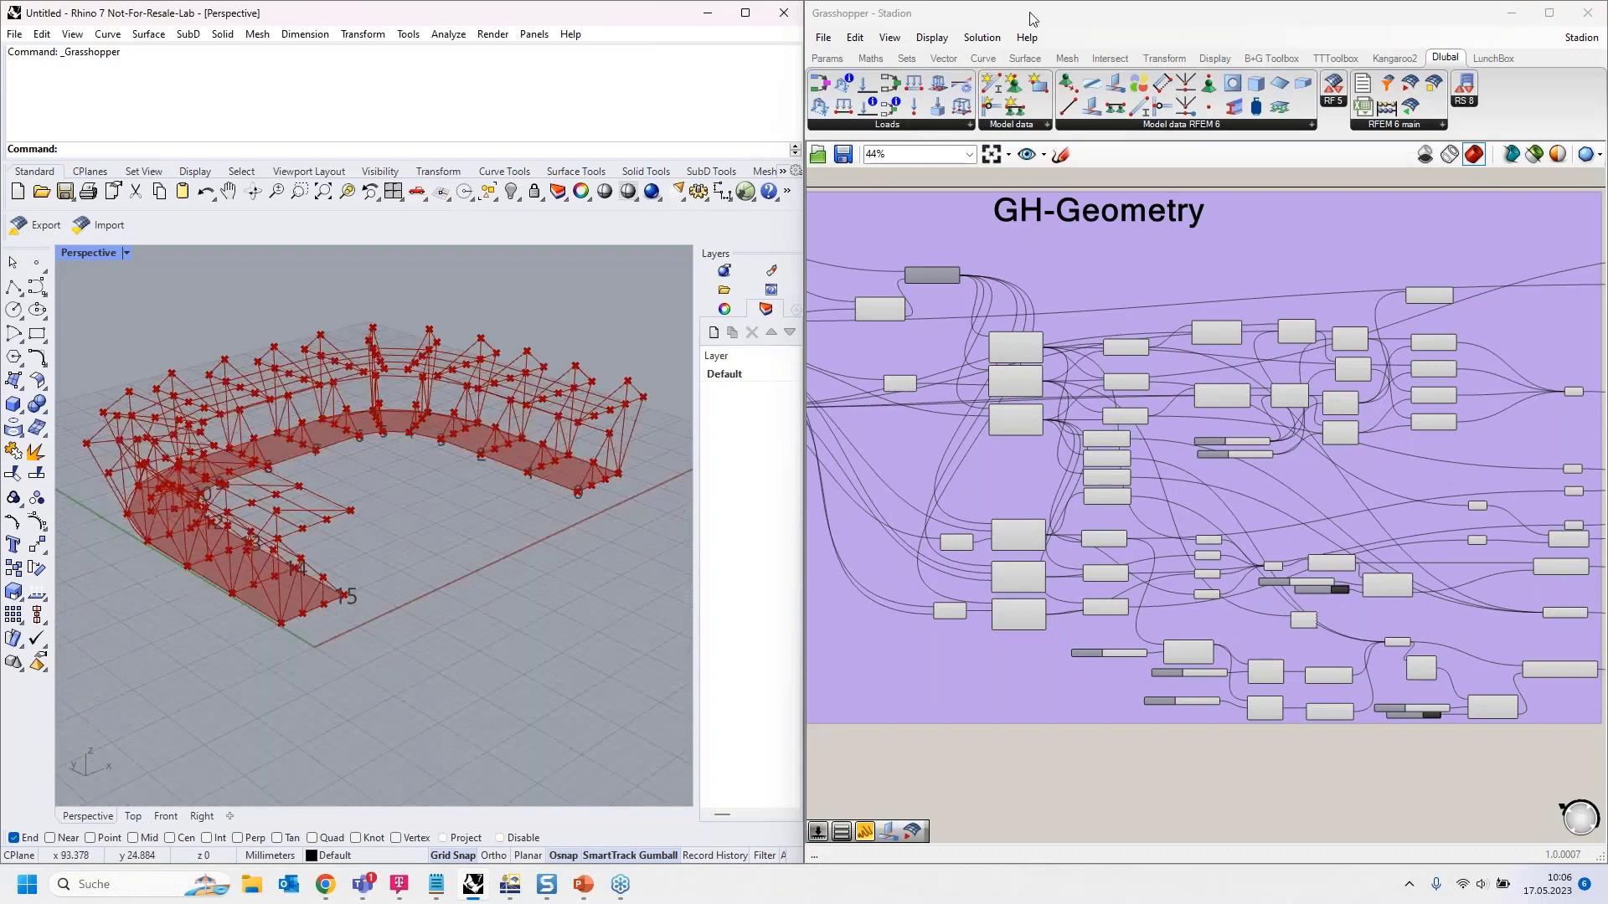
left_click_drag(1030, 18, 2, 194)
Step: Examine the RFEM Model data group with its section, member and surface components
scroll(737, 427, "down", 1)
right_click_drag(737, 427, 0, 386)
scroll(448, 392, "up", 5)
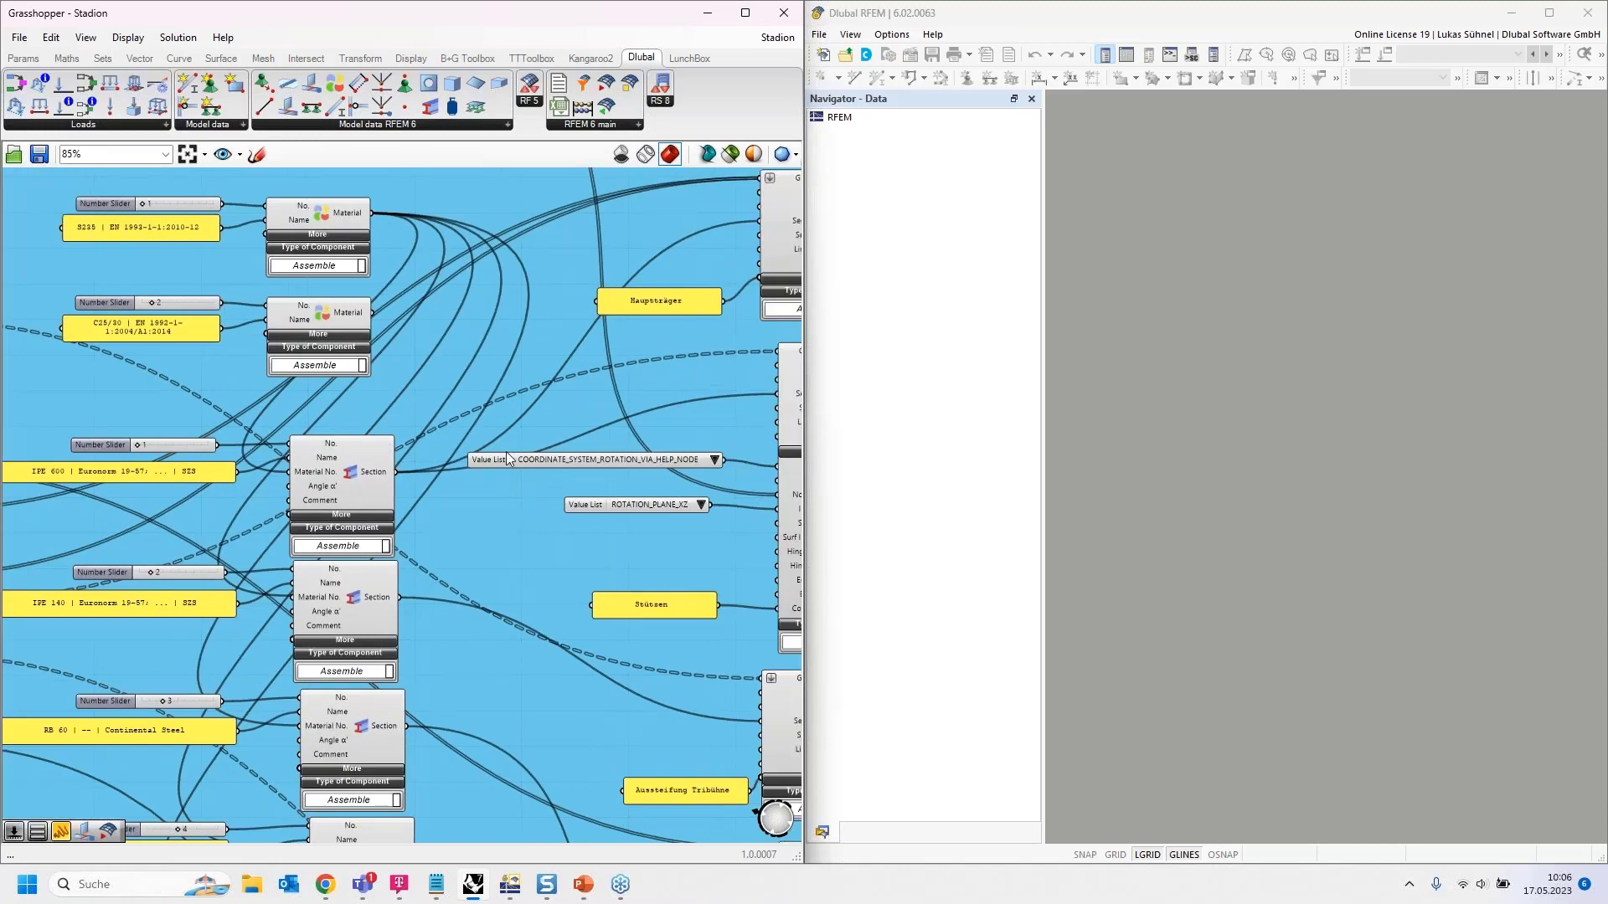
scroll(377, 433, "down", 2)
right_click_drag(470, 459, 372, 510)
right_click_drag(428, 736, 382, 149)
scroll(589, 703, "up", 5)
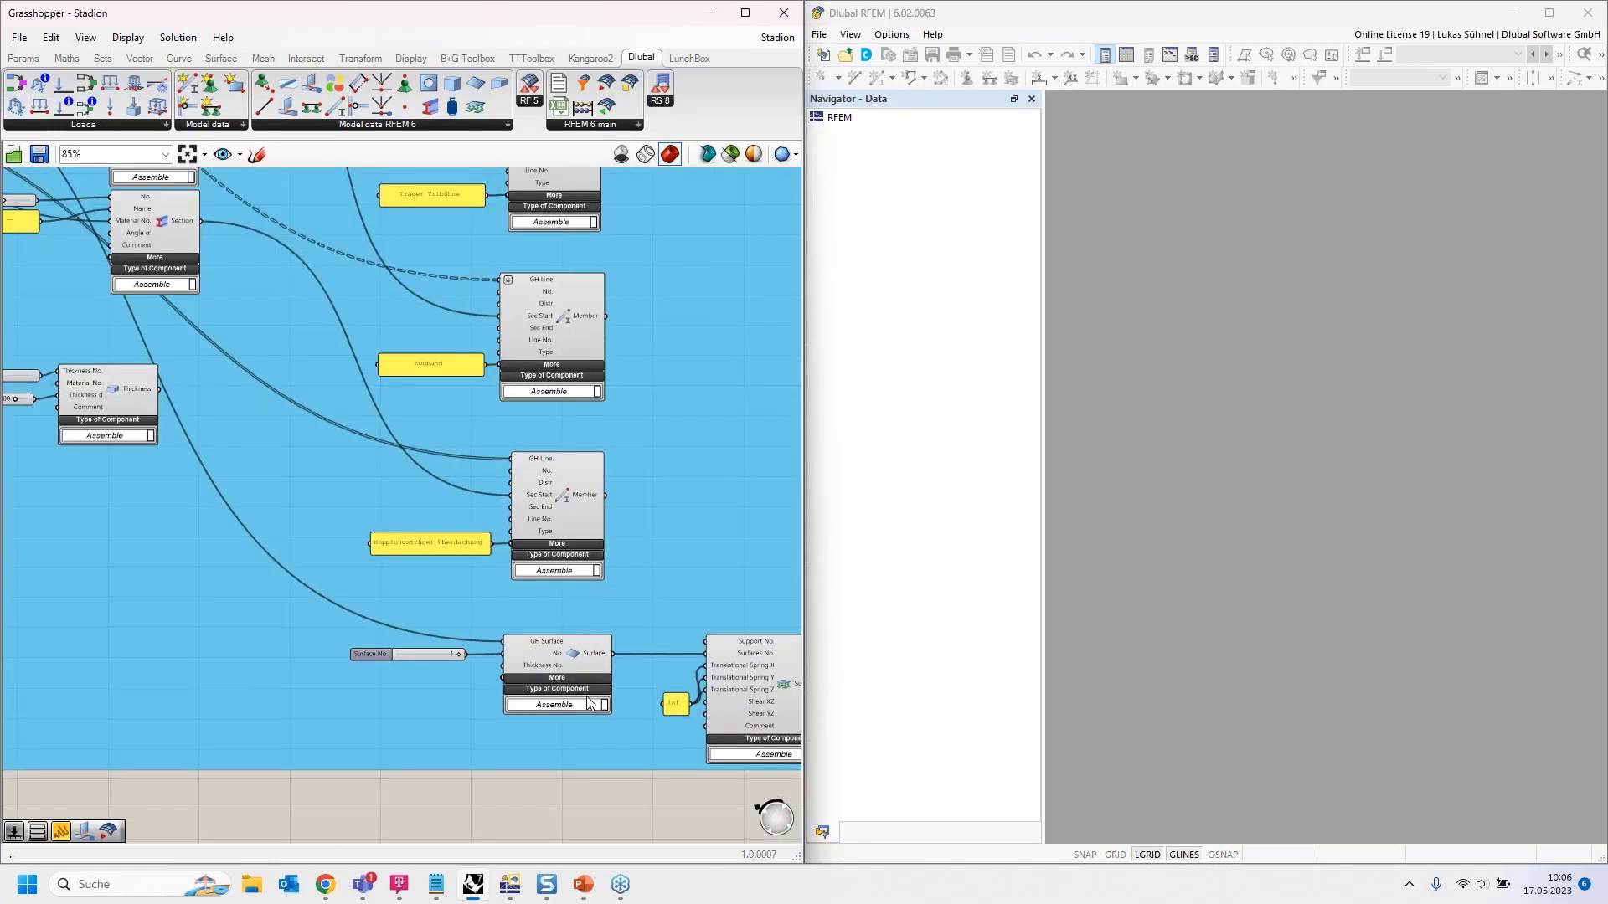
scroll(630, 710, "down", 2)
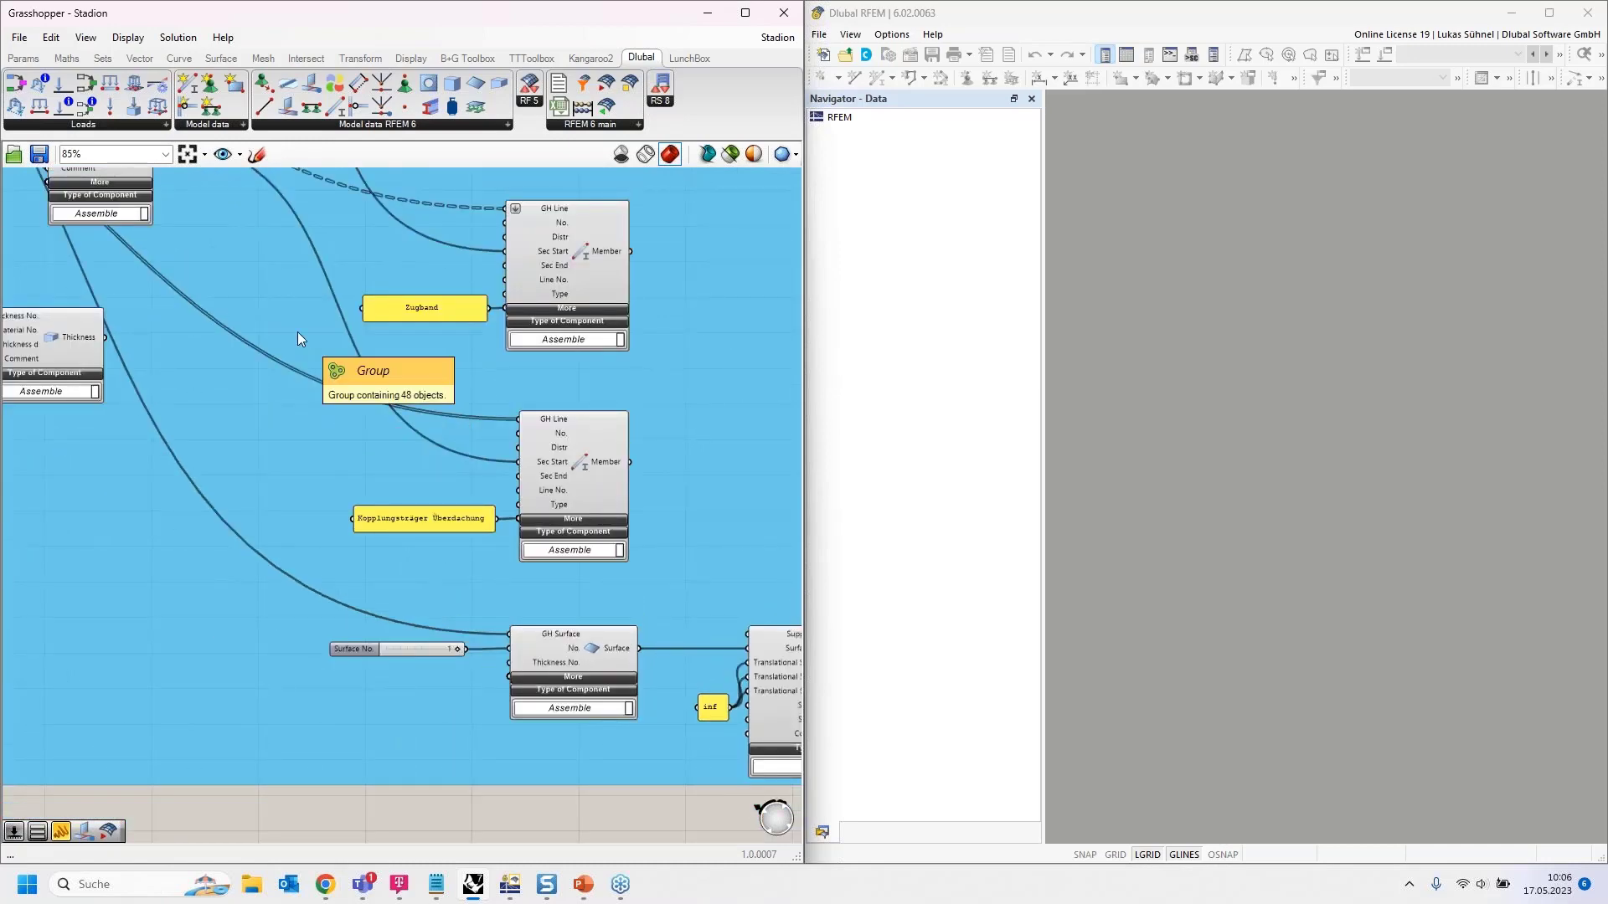
right_click_drag(281, 314, 377, 549)
scroll(376, 550, "down", 2)
right_click_drag(315, 280, 341, 475)
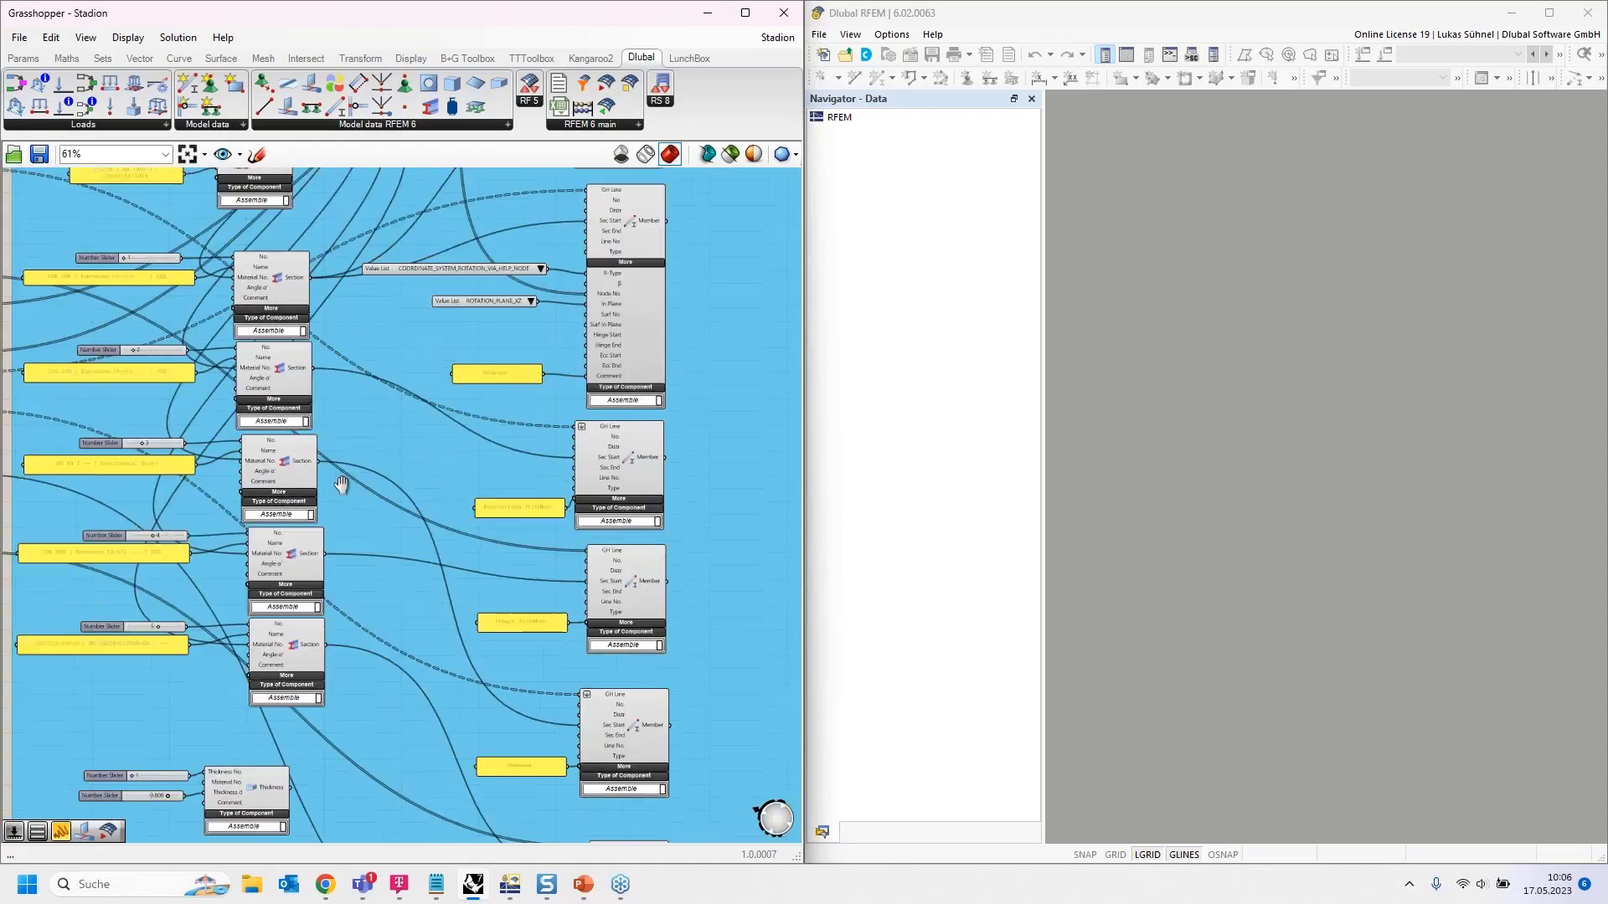
right_click_drag(370, 182, 499, 411)
Step: Inspect the material, section and thickness components with their numbers and name panels in the RFEM Model data group
scroll(238, 410, "up", 1)
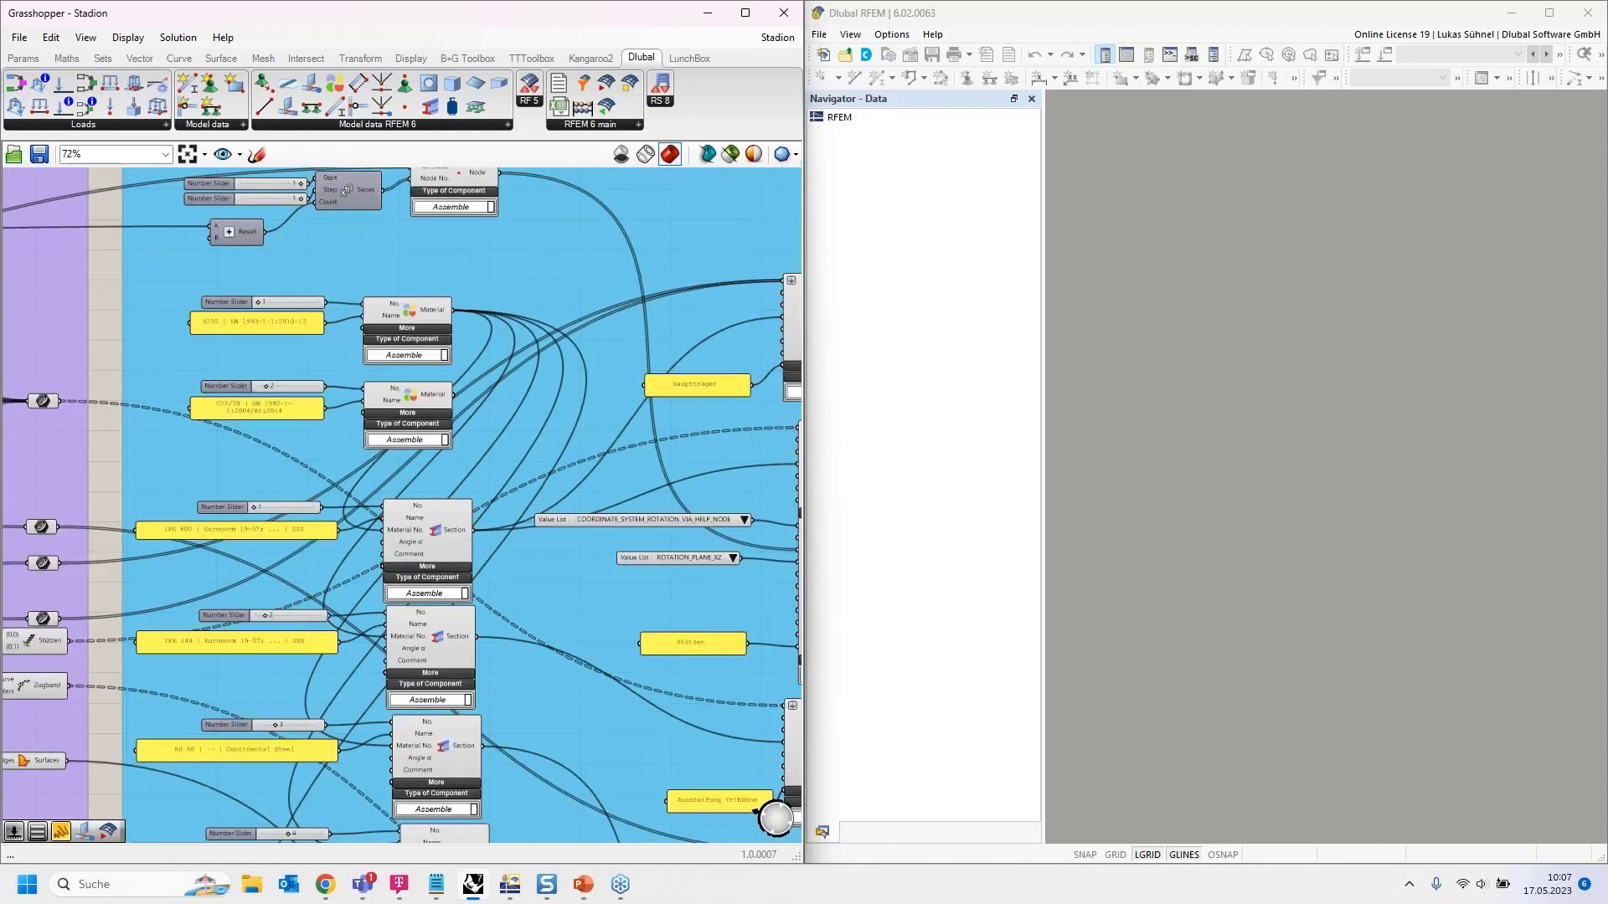
scroll(244, 410, "up", 1)
scroll(246, 413, "up", 1)
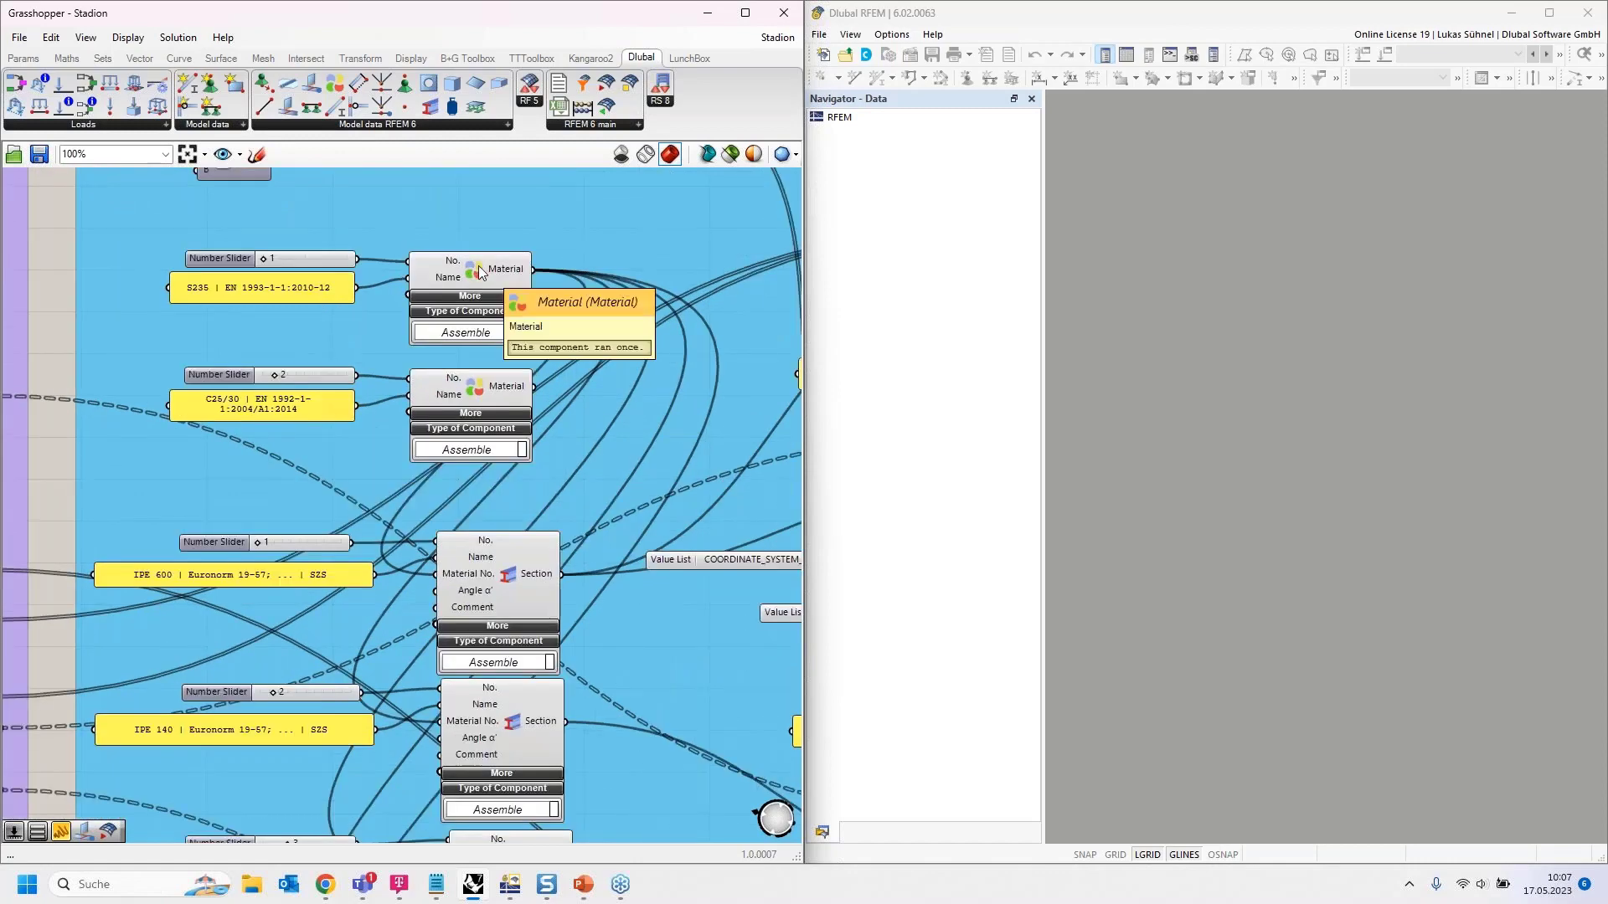
left_click(476, 268)
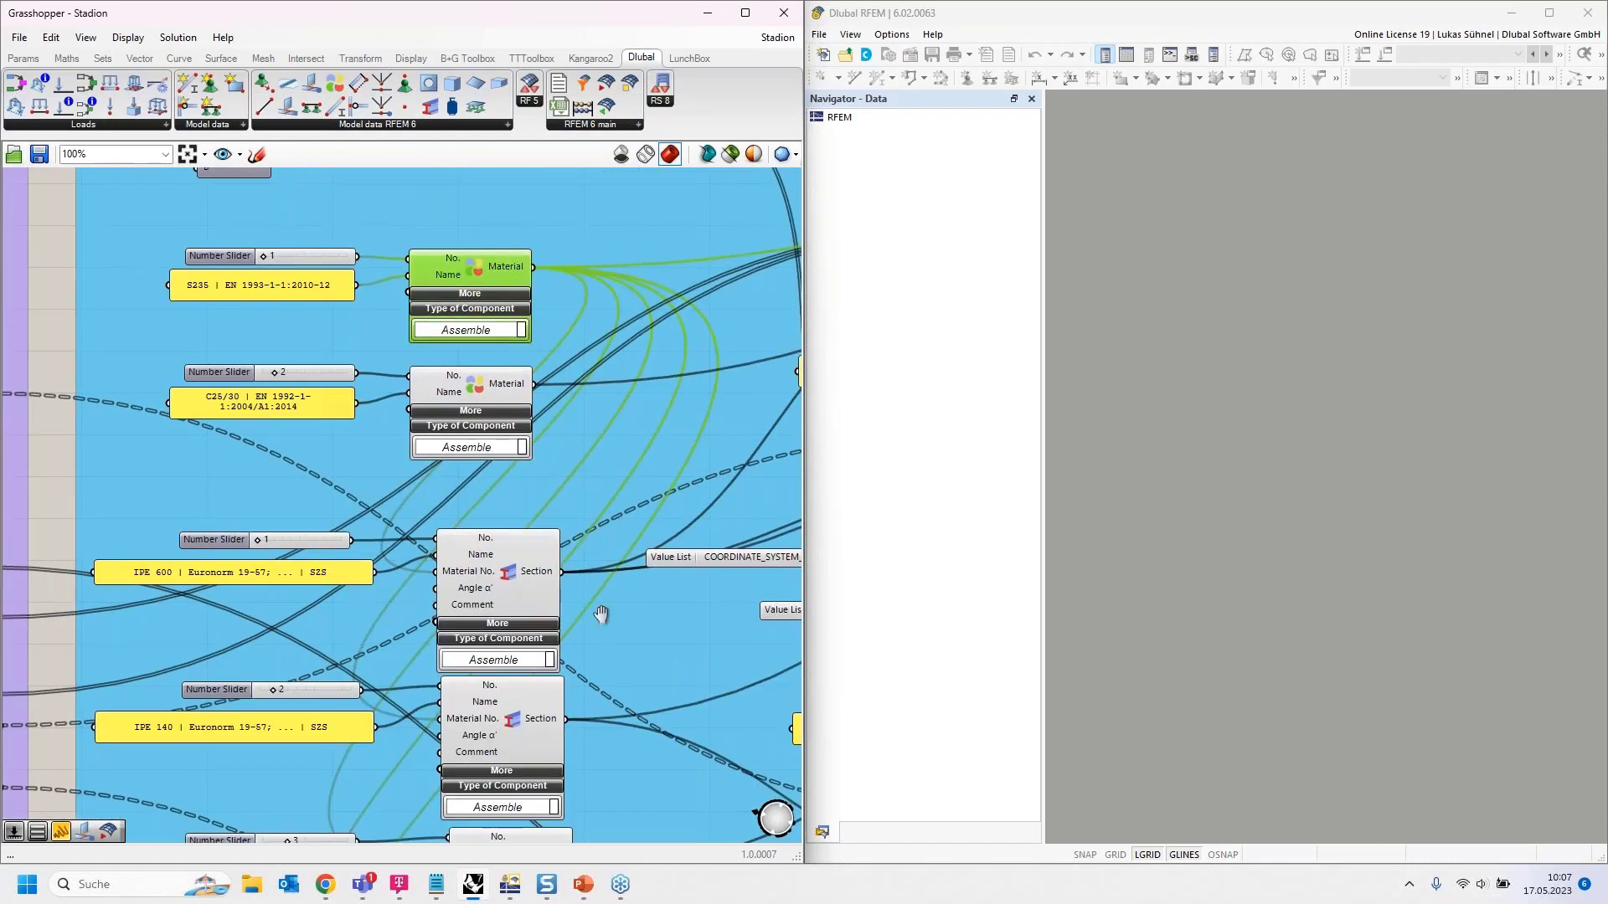
right_click_drag(526, 576, 479, 375)
left_click(480, 375)
right_click_drag(606, 647, 544, 343)
right_click_drag(457, 803, 488, 357)
left_click(418, 487)
left_click(374, 599)
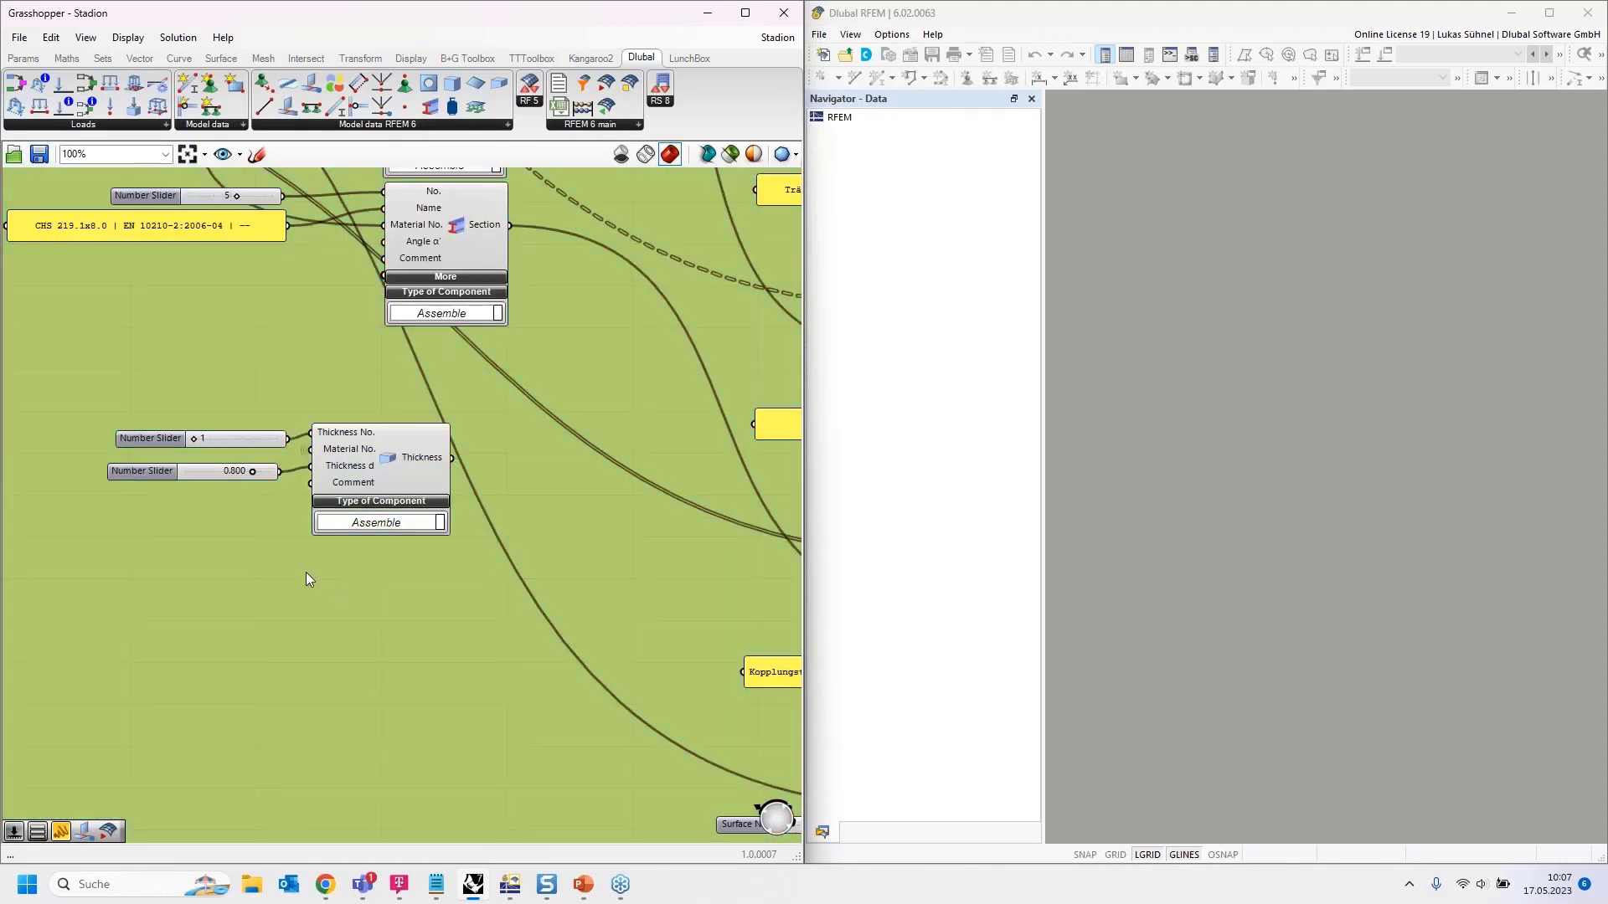
Step: Examine the Export group's component inputs and Boolean toggles, switching the Run toggle on and back off
scroll(305, 575, "down", 3)
scroll(303, 574, "down", 2)
left_click(134, 688)
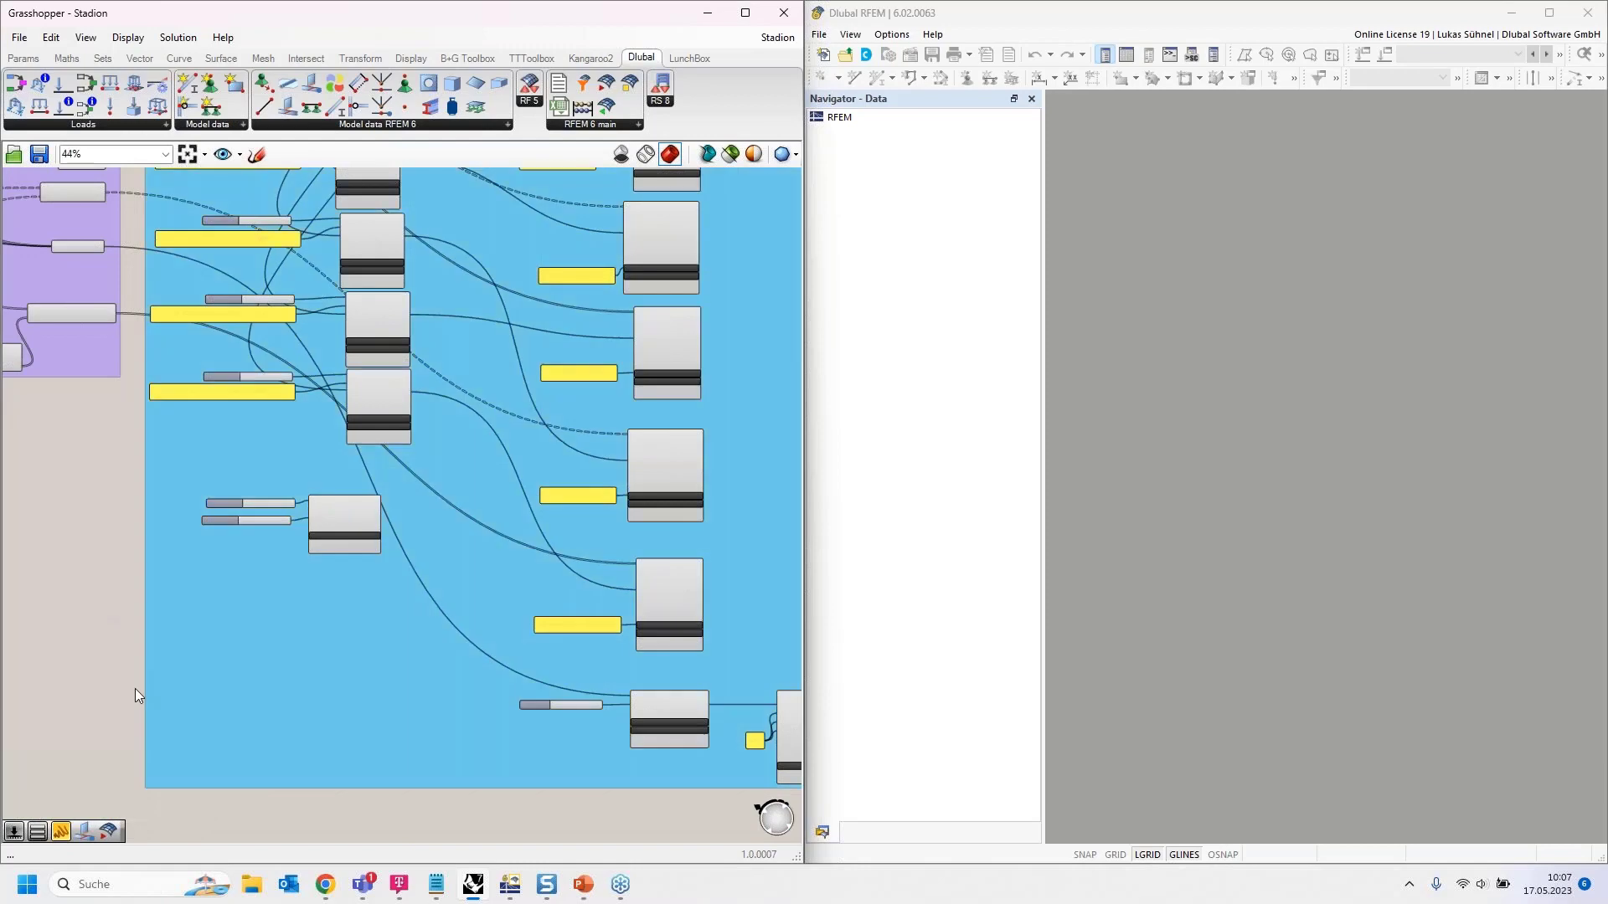
scroll(134, 690, "down", 2)
scroll(134, 690, "down", 1)
right_click_drag(641, 304, 500, 591)
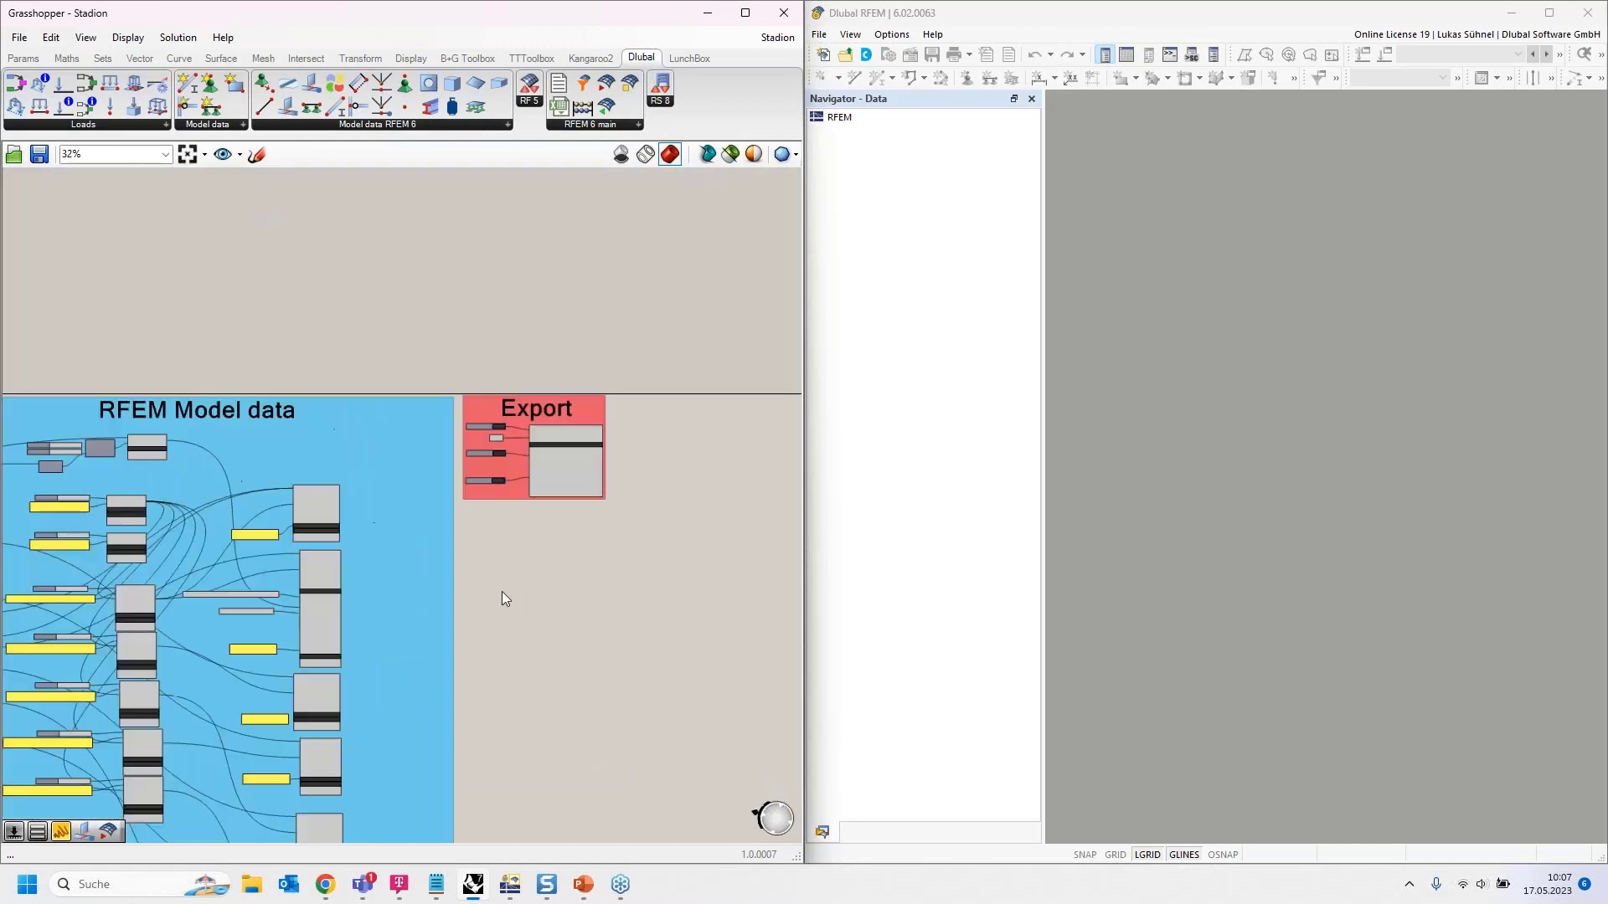
scroll(541, 488, "up", 6)
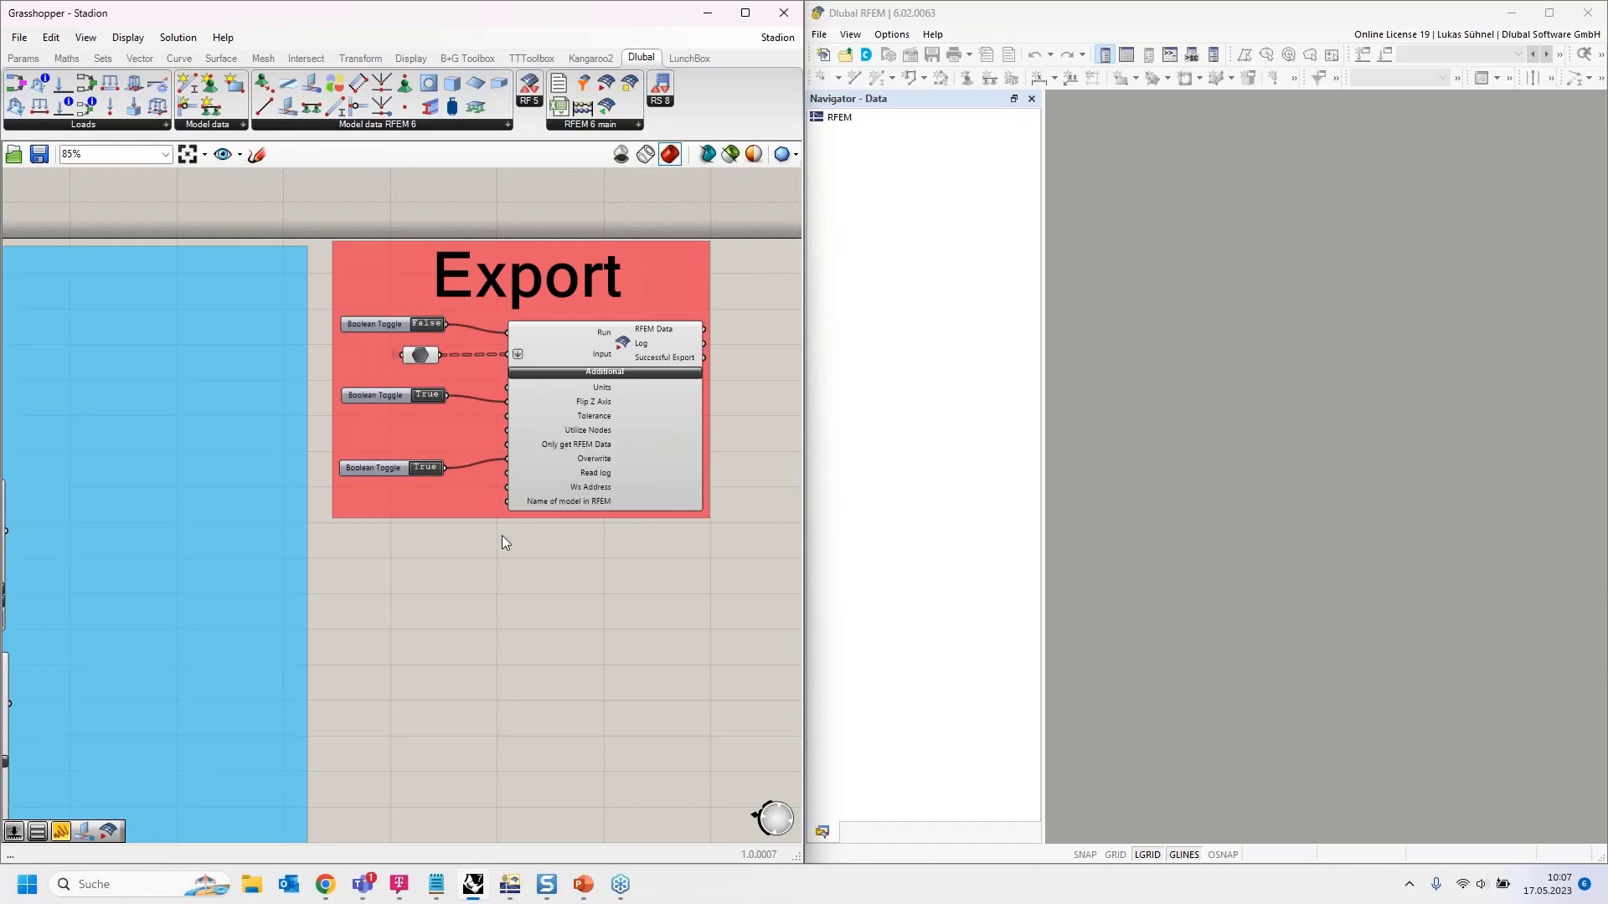
right_click_drag(423, 600, 576, 580)
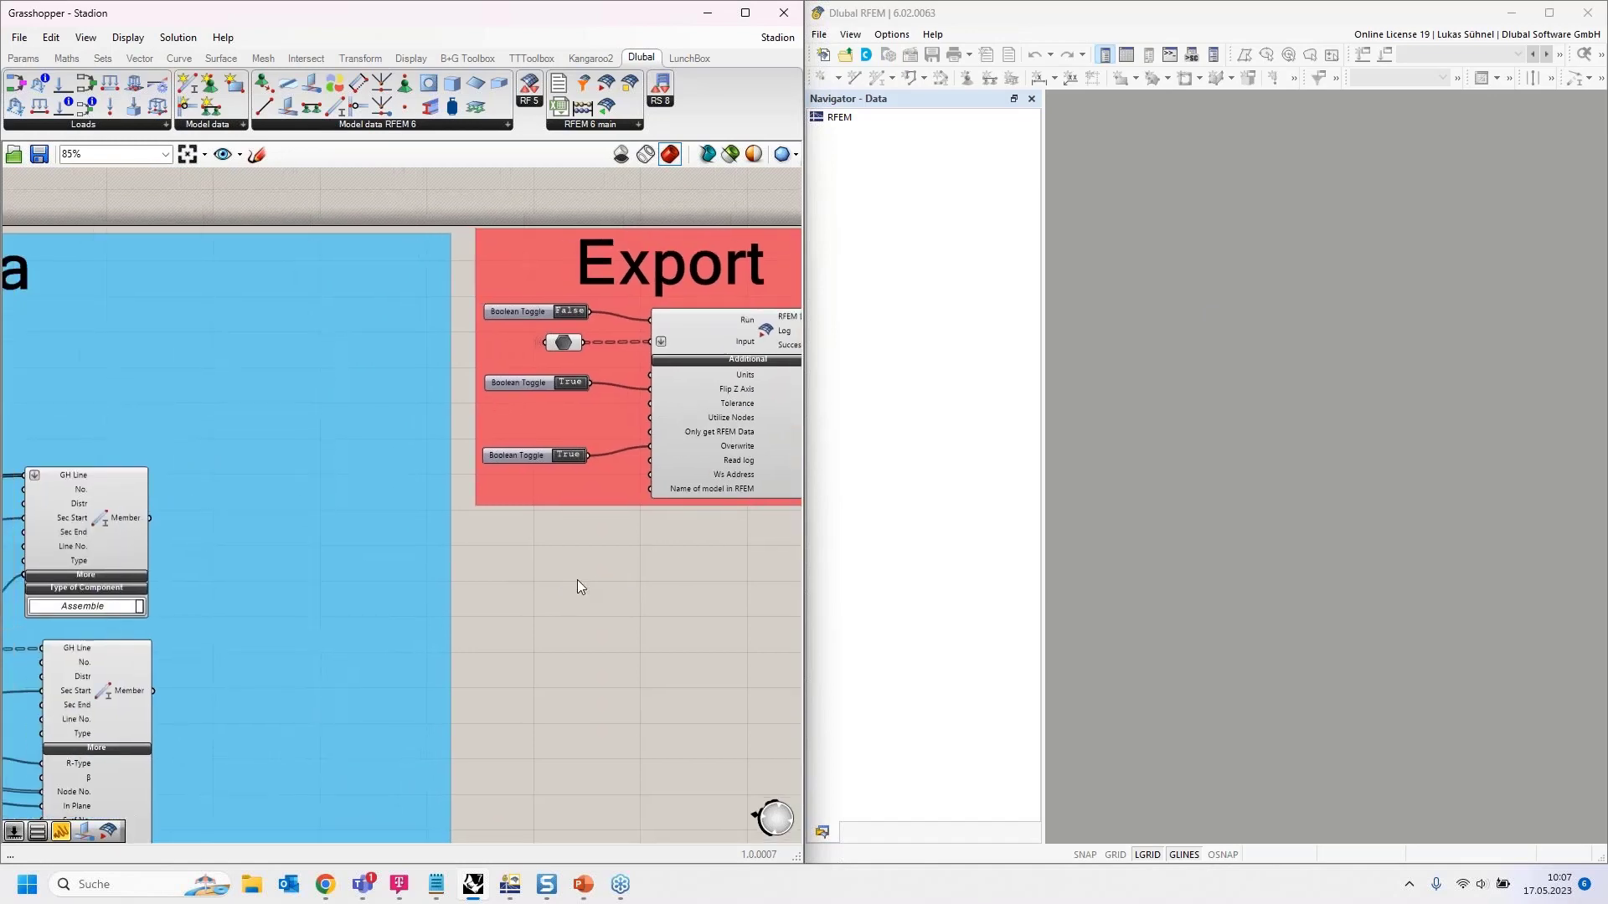
left_click(566, 313)
left_click(572, 313)
Step: Create a text panel reading "File1" and connect it to the export component's Name of model in RFEM input
right_click_drag(667, 611, 617, 611)
scroll(607, 500, "up", 3)
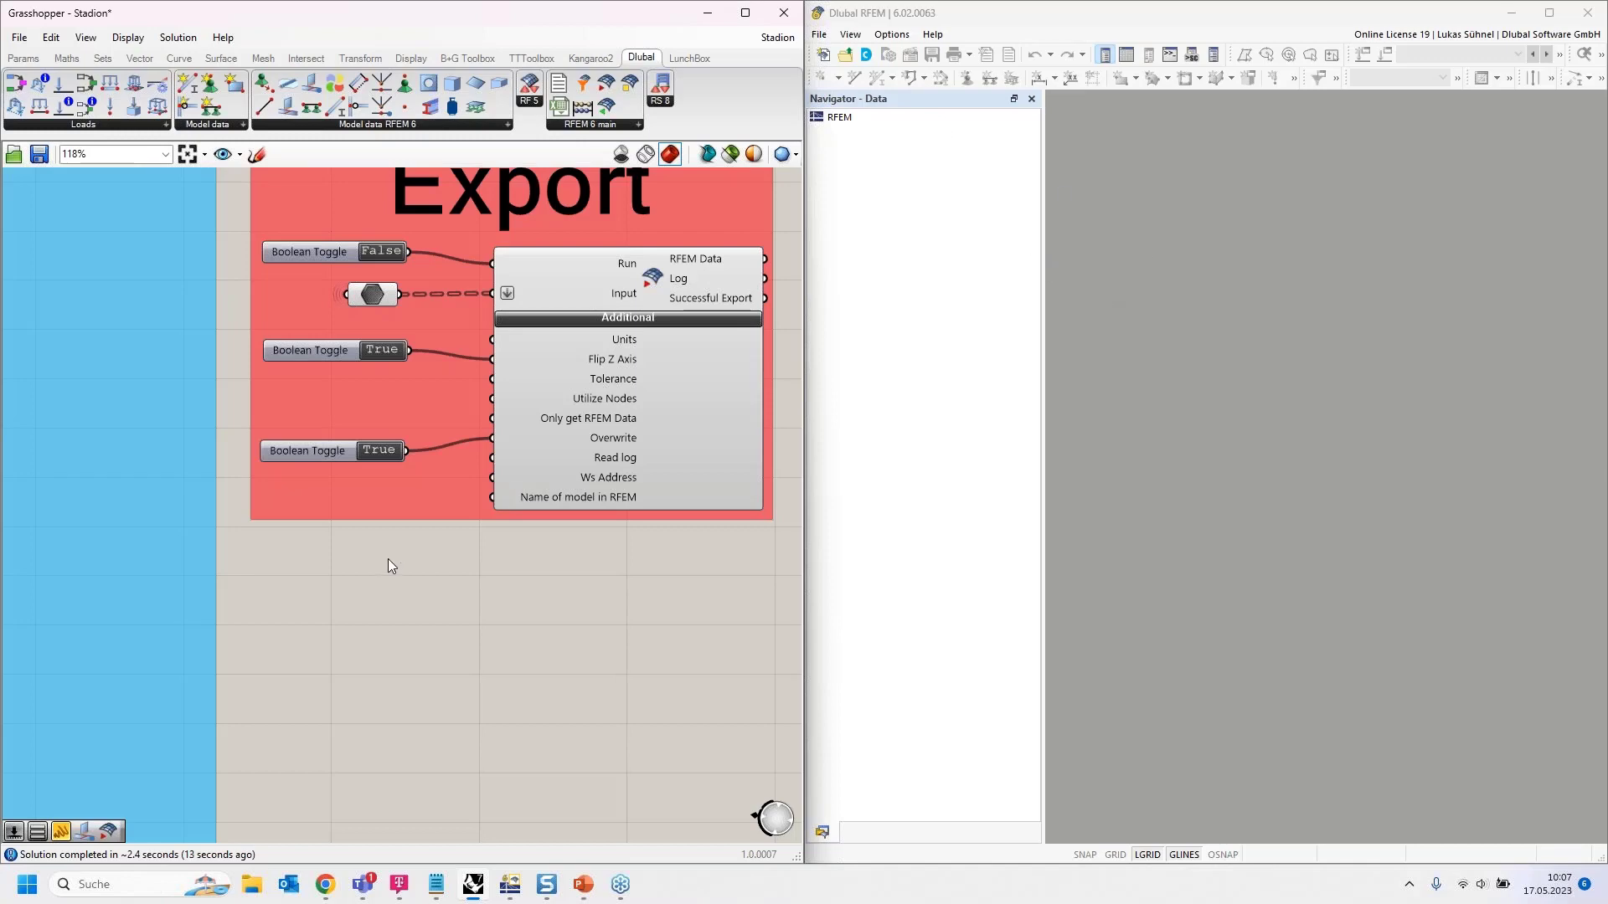
double_click(325, 572)
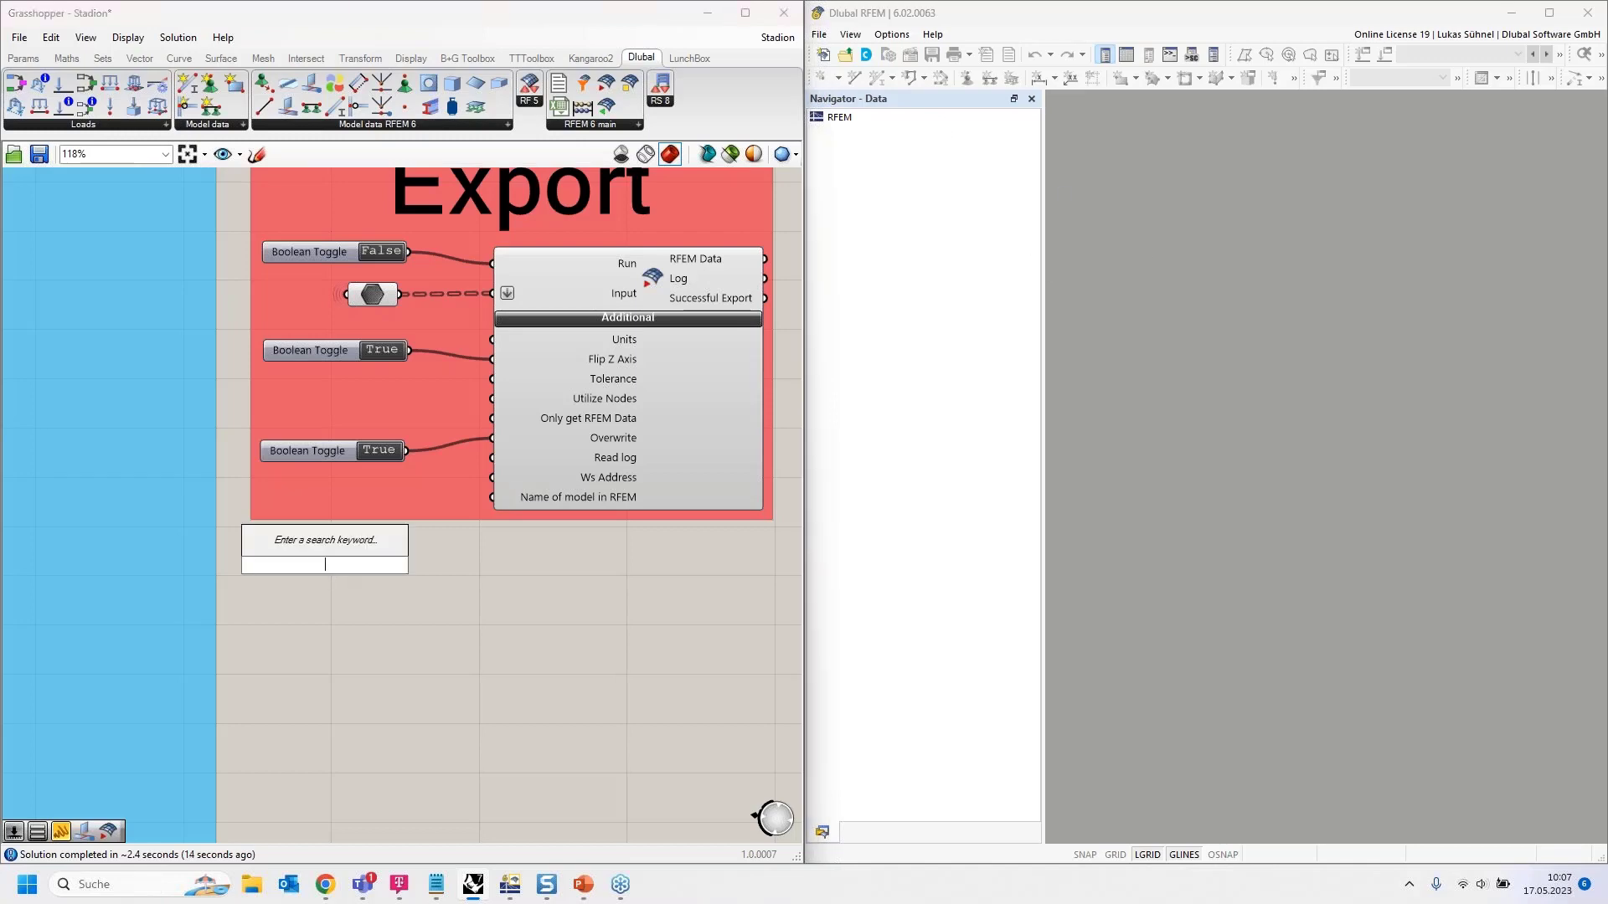
type("\"File1")
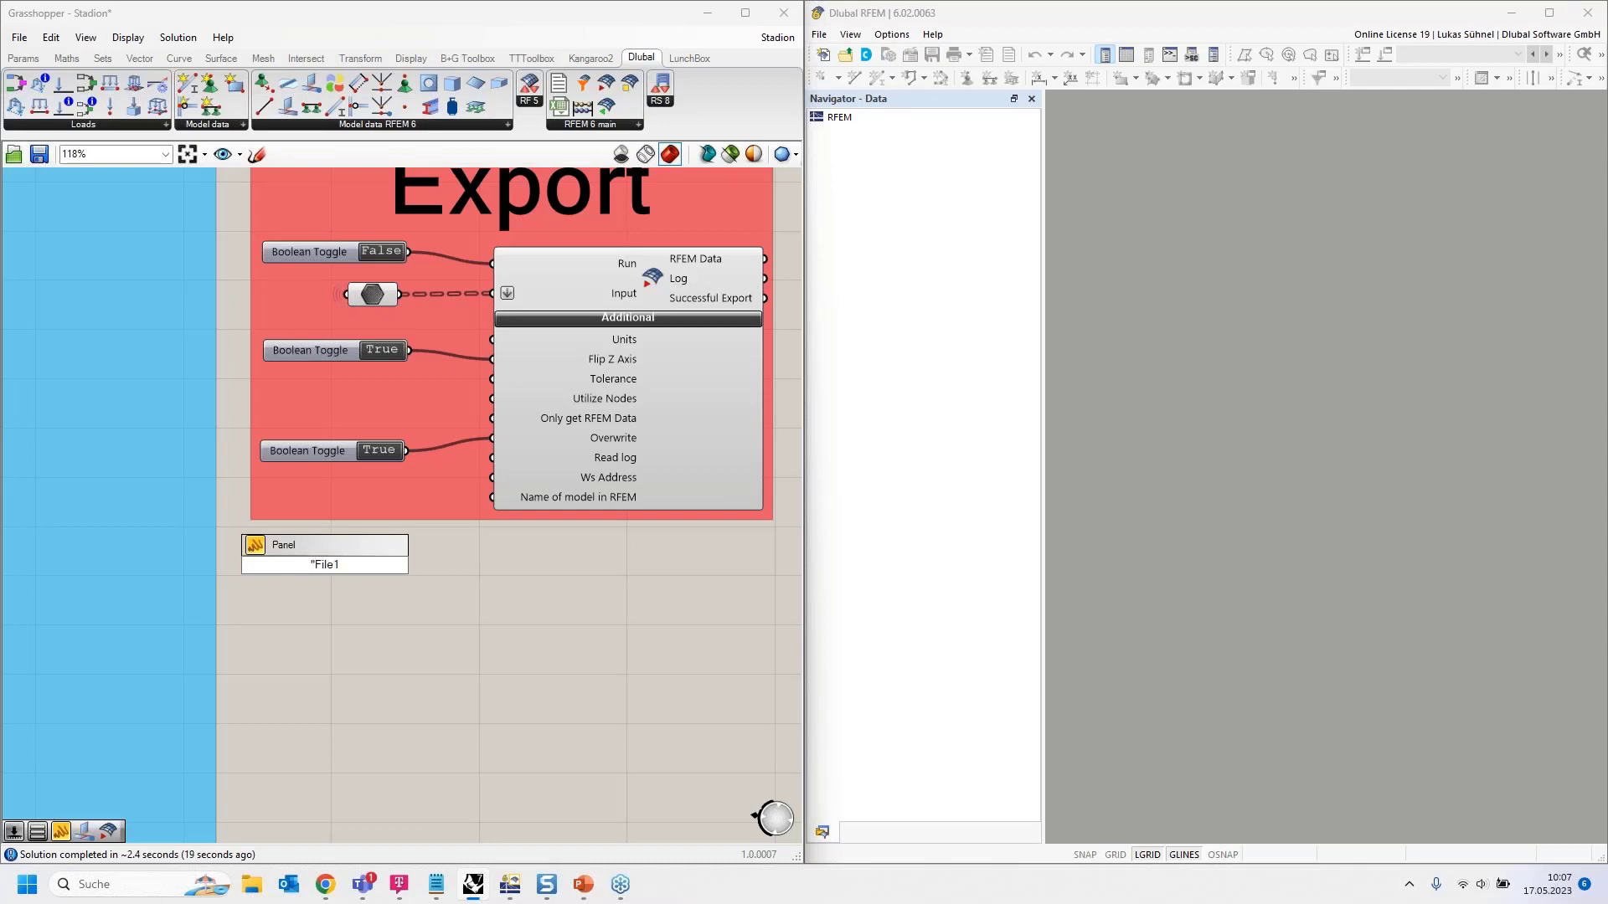
key("Return")
left_click_drag(459, 524, 492, 497)
left_click_drag(338, 569, 360, 506)
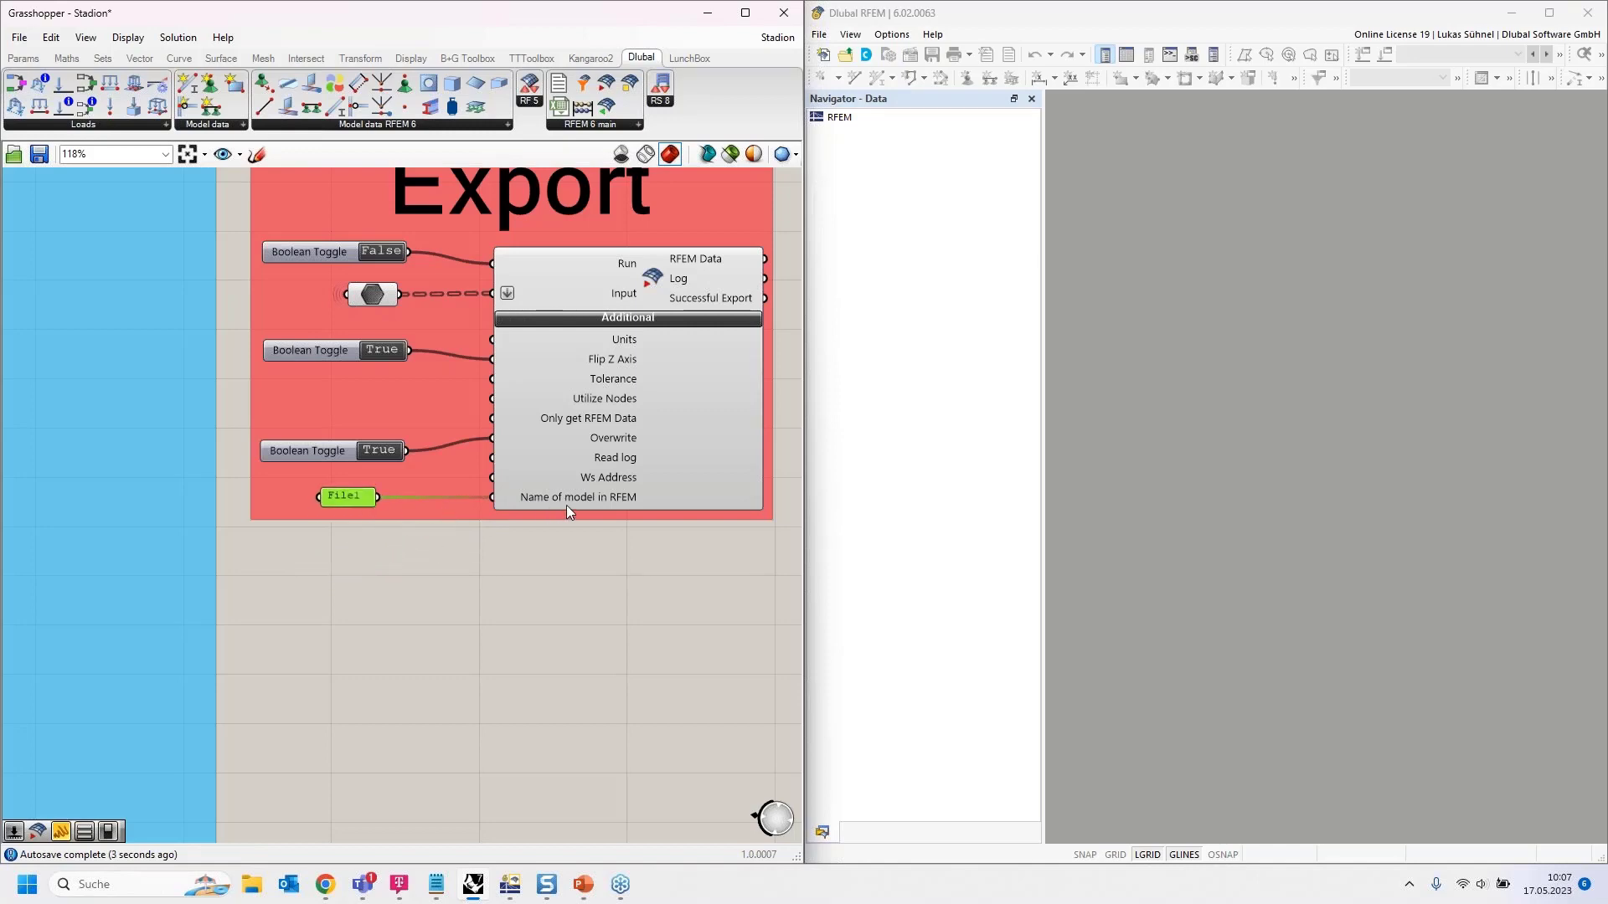
Step: Export the stadium to RFEM through the Run toggle and review the generated structure from several angles
left_click(432, 583)
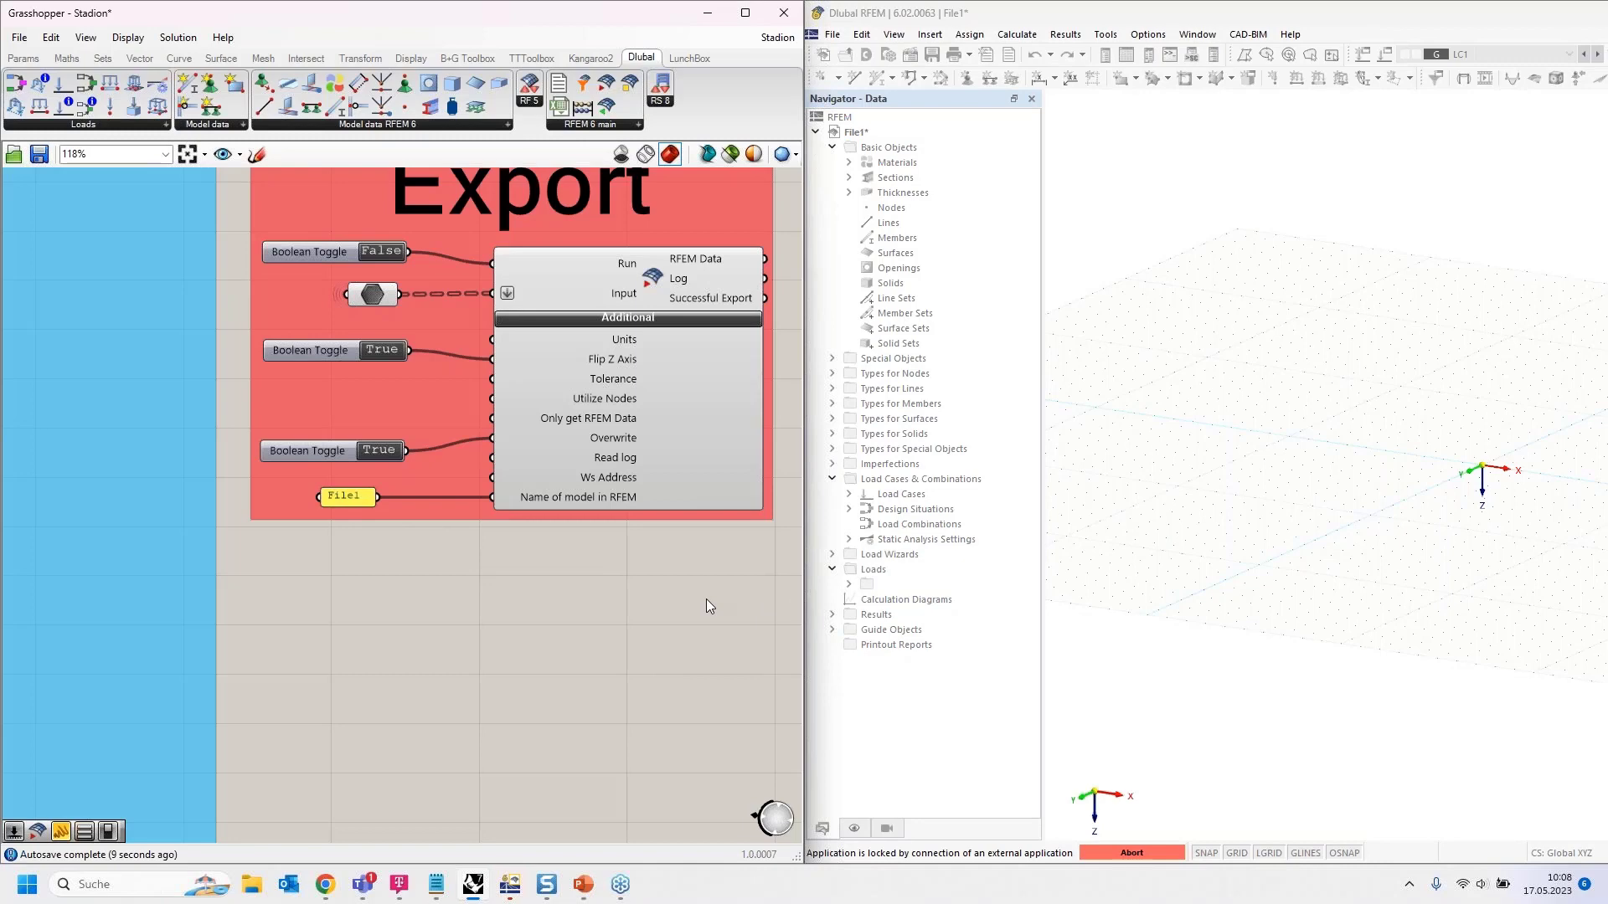
left_click(379, 249)
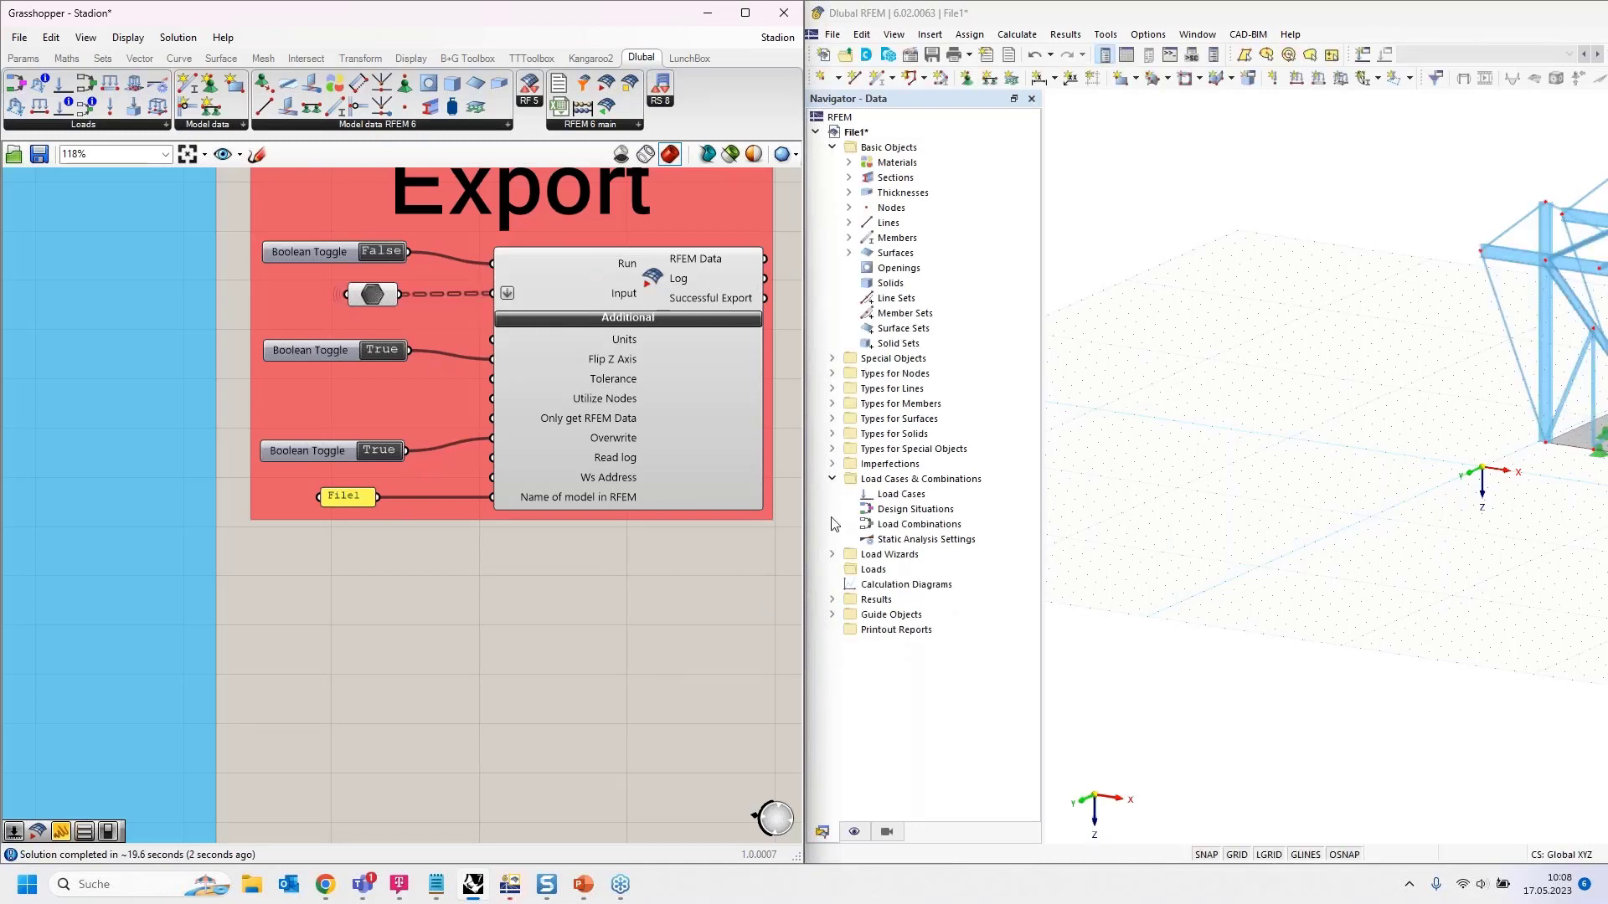
scroll(1105, 483, "down", 5)
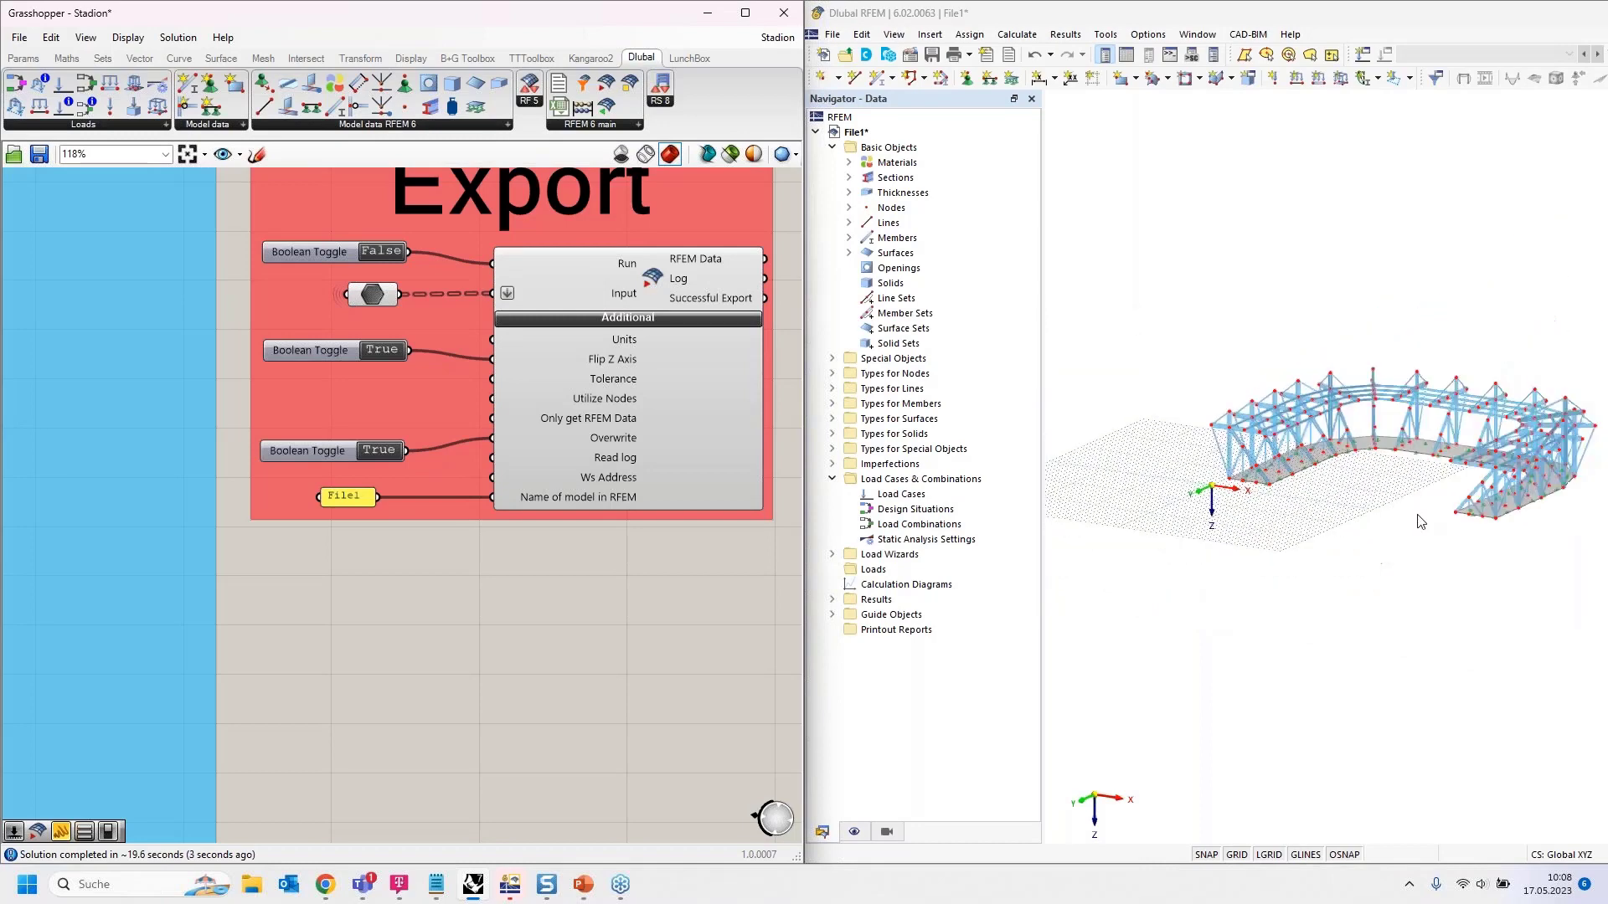
middle_click_drag(1419, 521, 1321, 509)
scroll(1294, 529, "up", 3)
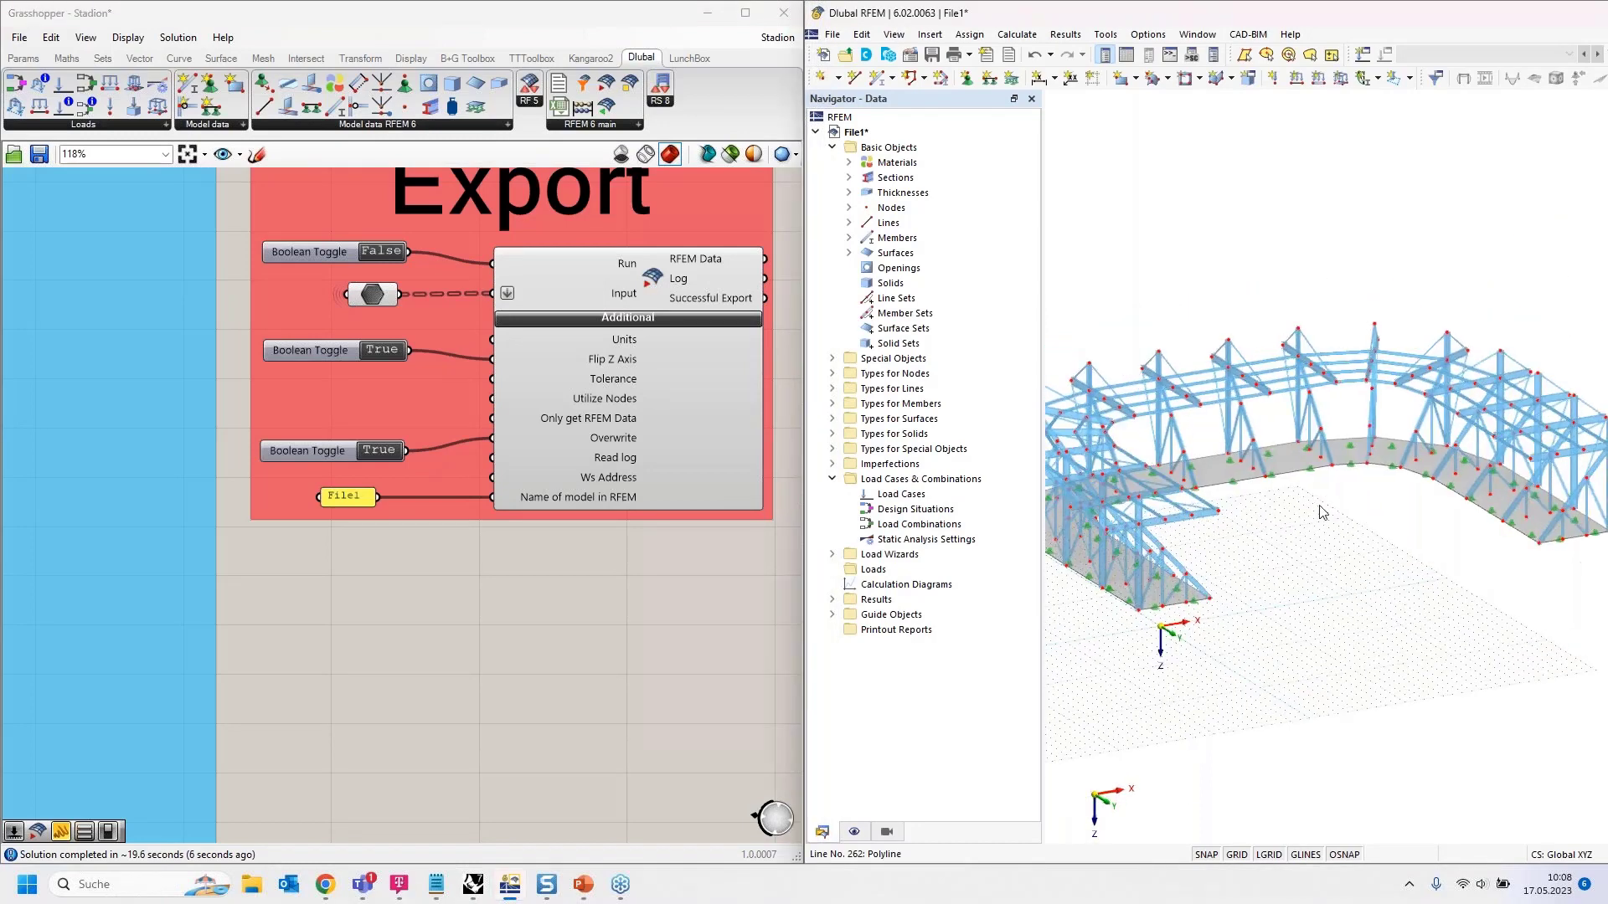
middle_click_drag(1292, 624, 1297, 578)
scroll(1296, 577, "down", 3)
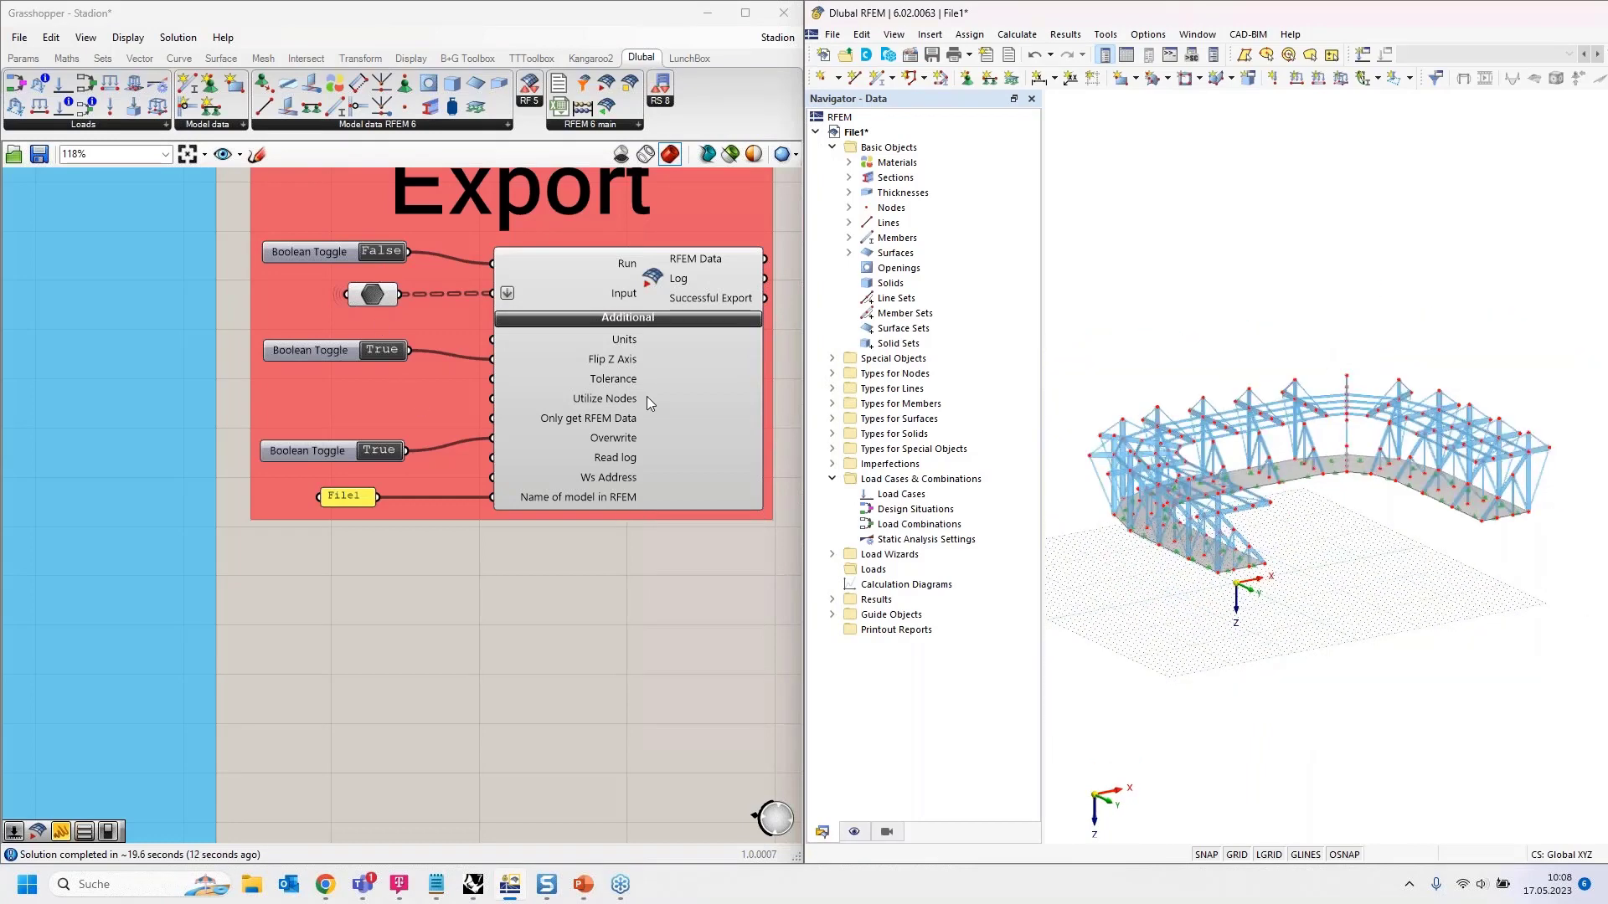
Step: Select the whole stadium structure in the RFEM model File1 and delete it
left_click_drag(1071, 163, 1595, 634)
key("Delete")
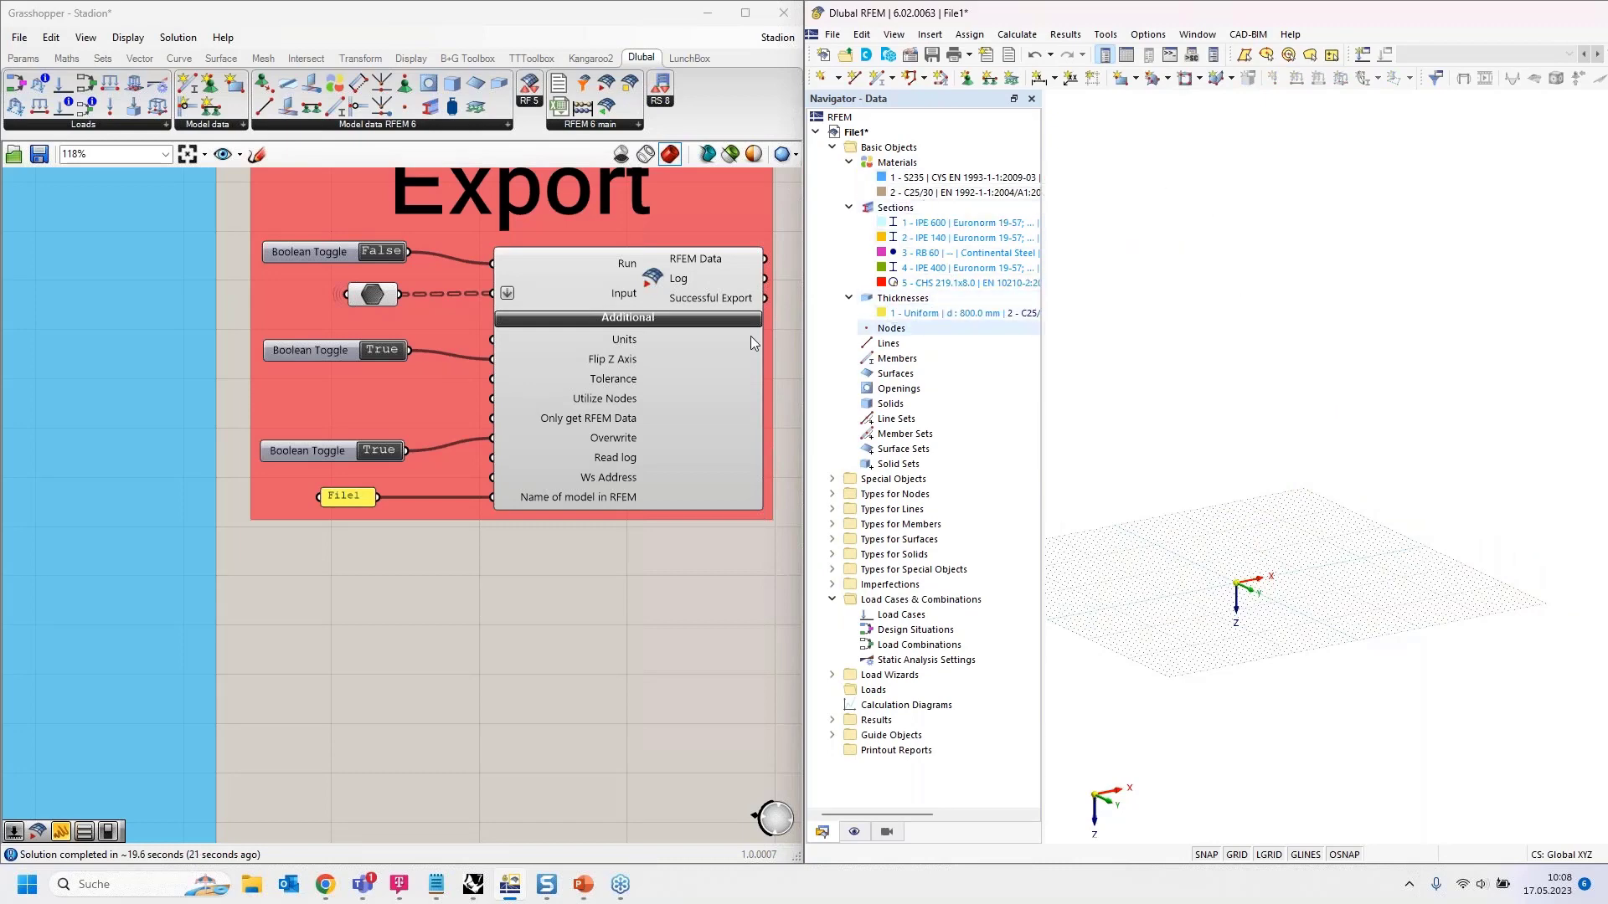
Step: Delete the material, section and thickness components with their sliders and name panels from Grasshopper's RFEM Model data group
scroll(735, 414, "down", 5)
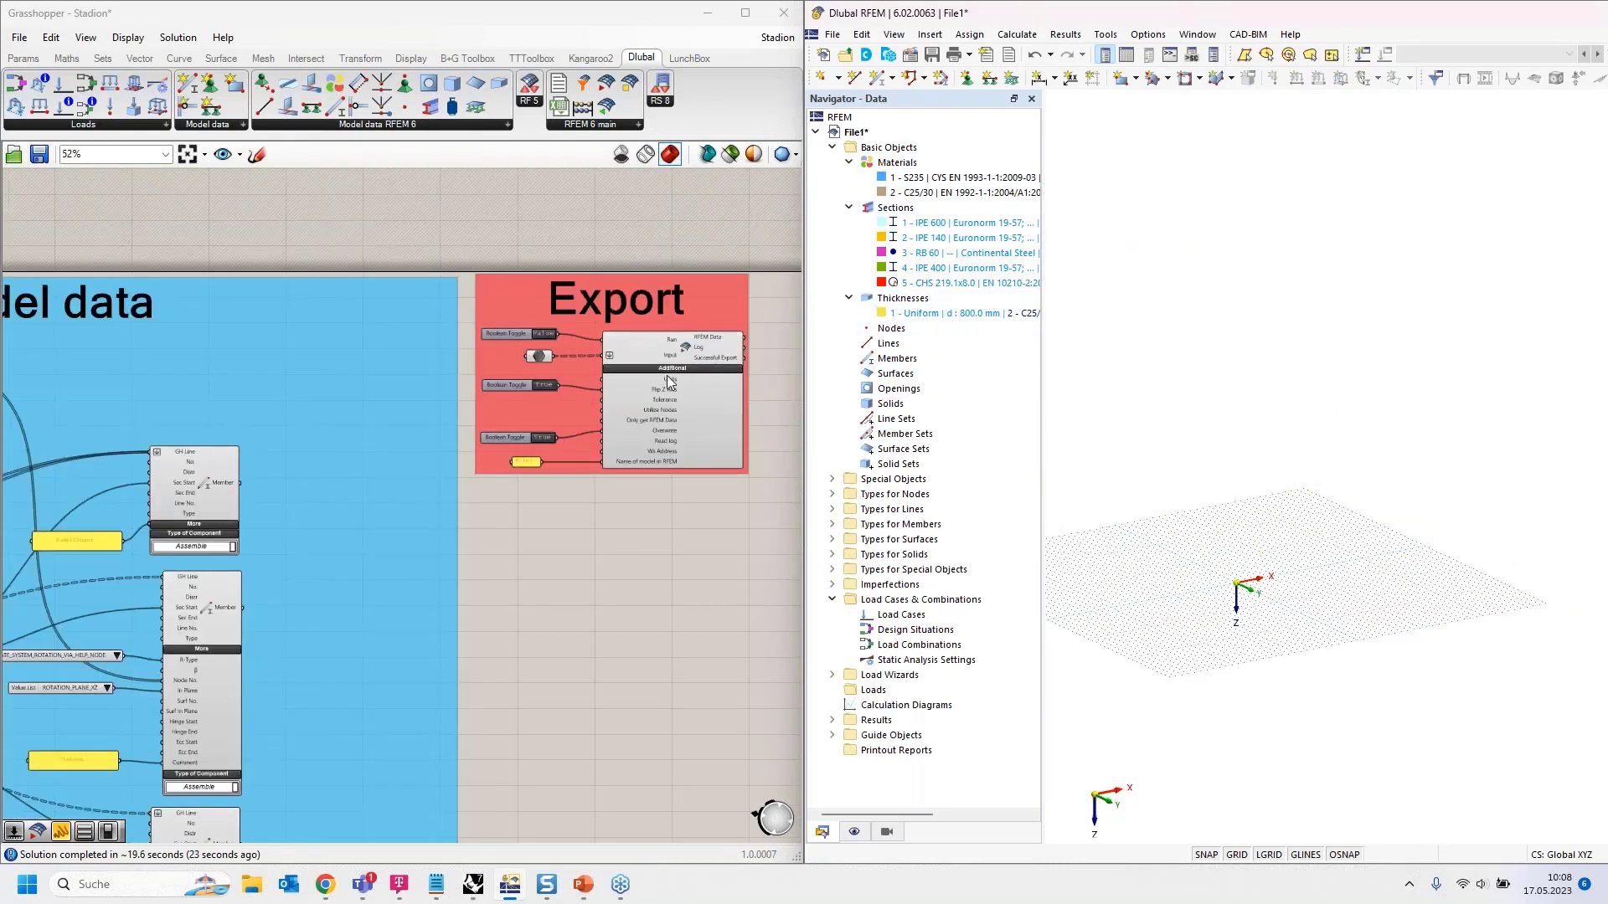
scroll(668, 382, "down", 3)
right_click_drag(353, 468, 510, 327)
scroll(511, 327, "down", 2)
left_click_drag(250, 667, 423, 293)
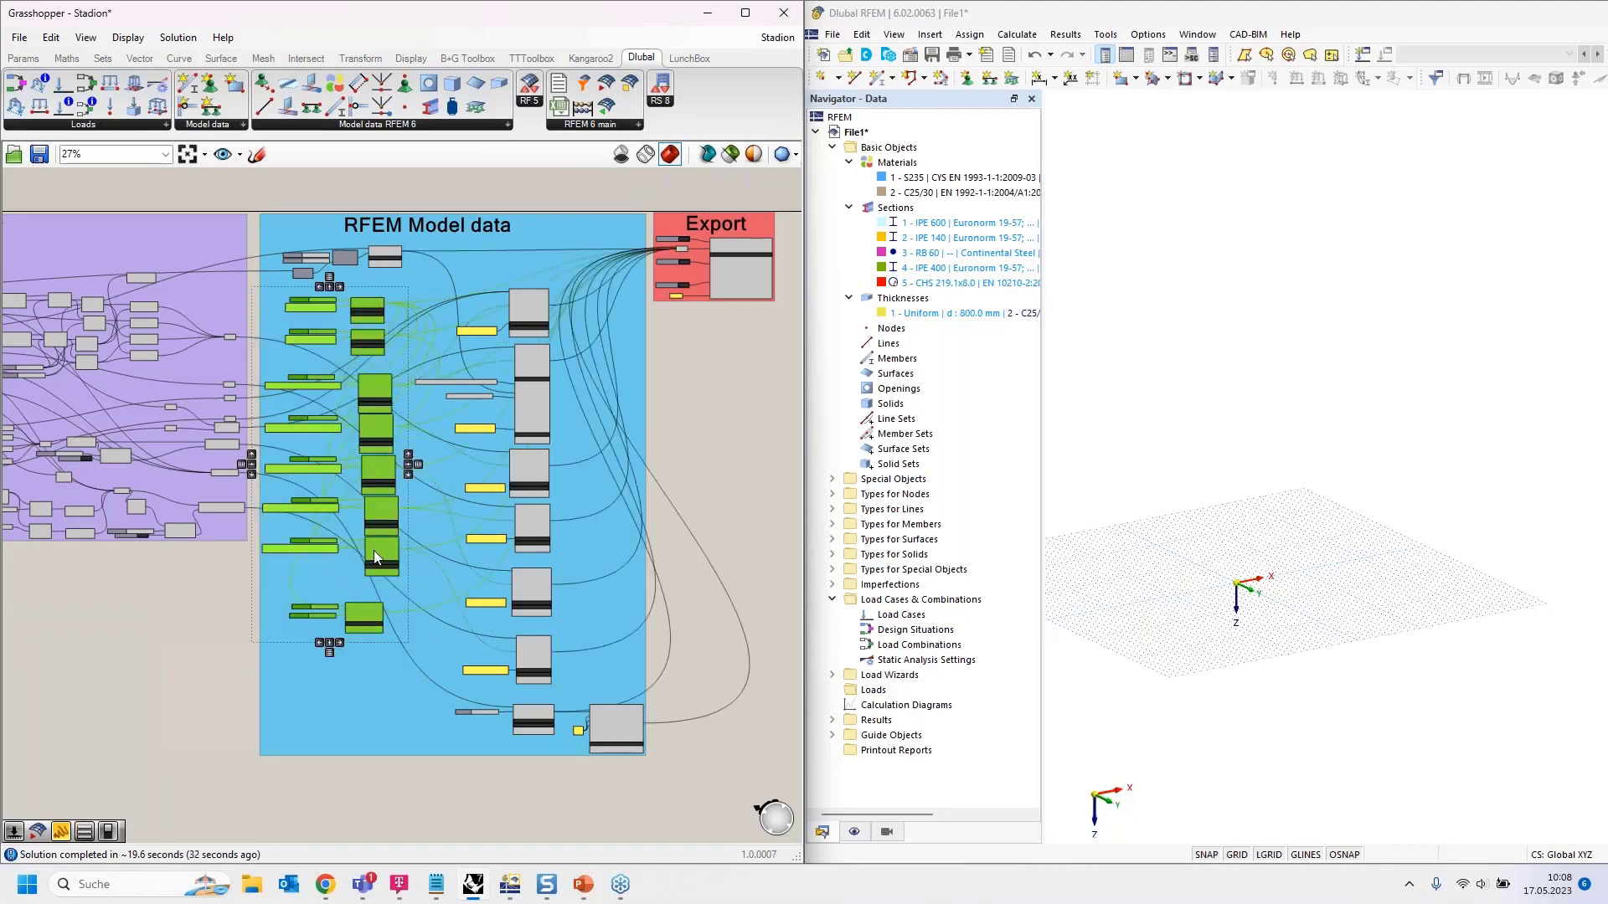
scroll(389, 479, "up", 5)
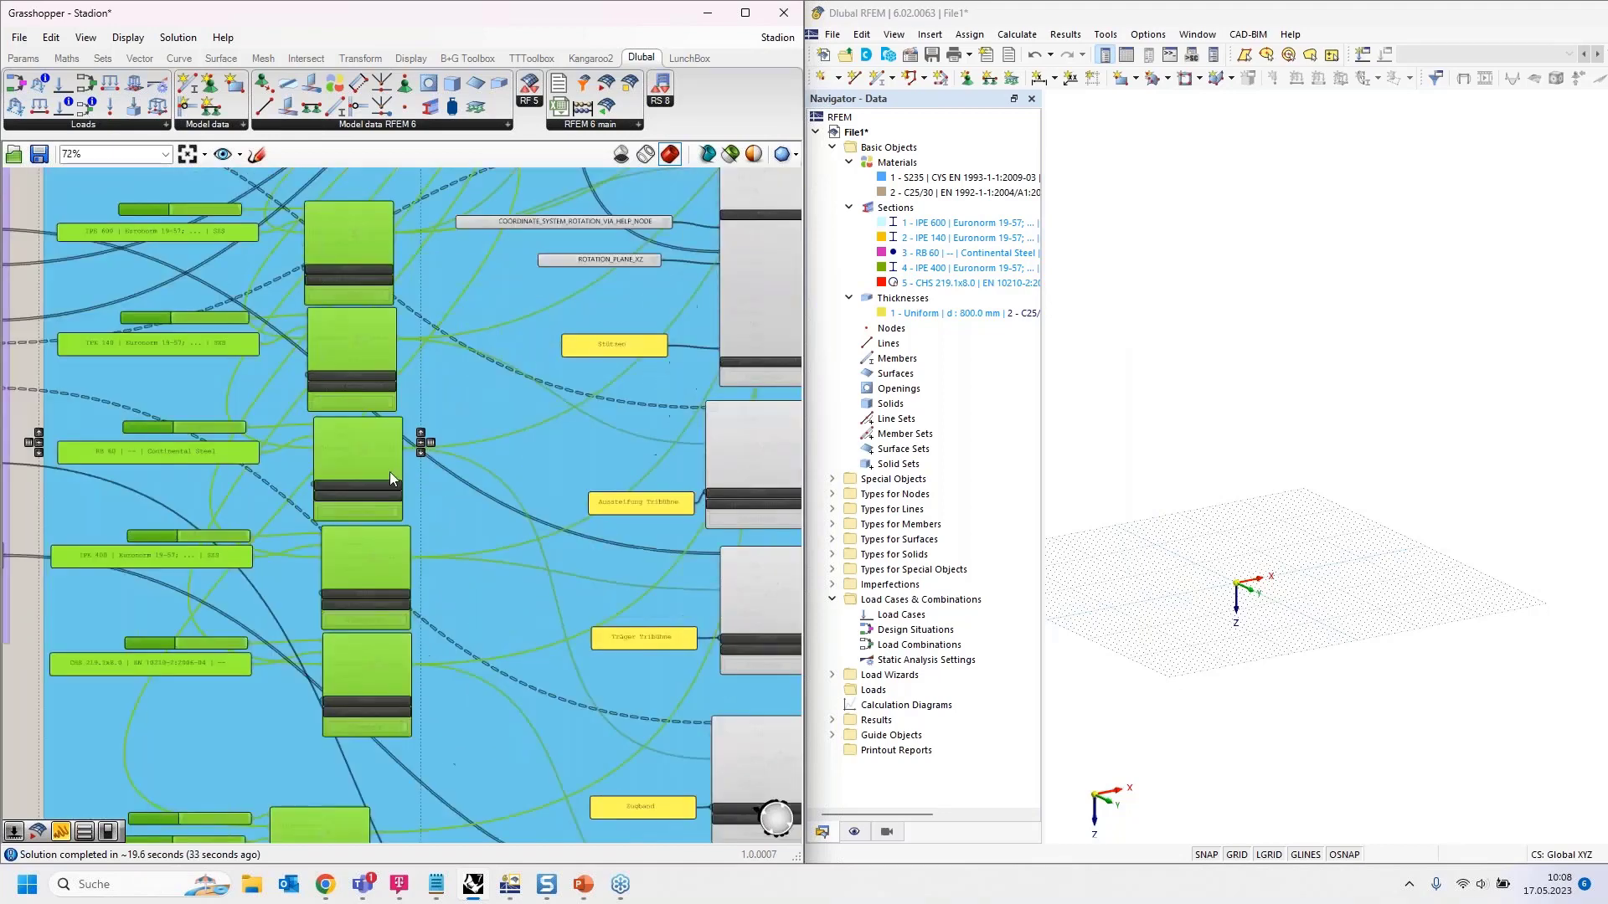
scroll(394, 471, "down", 5)
Step: Examine the Member components and their inputs, selecting the one with the Hauptträger comment
left_click_drag(427, 824, 593, 312)
left_click(690, 426)
scroll(521, 335, "up", 6)
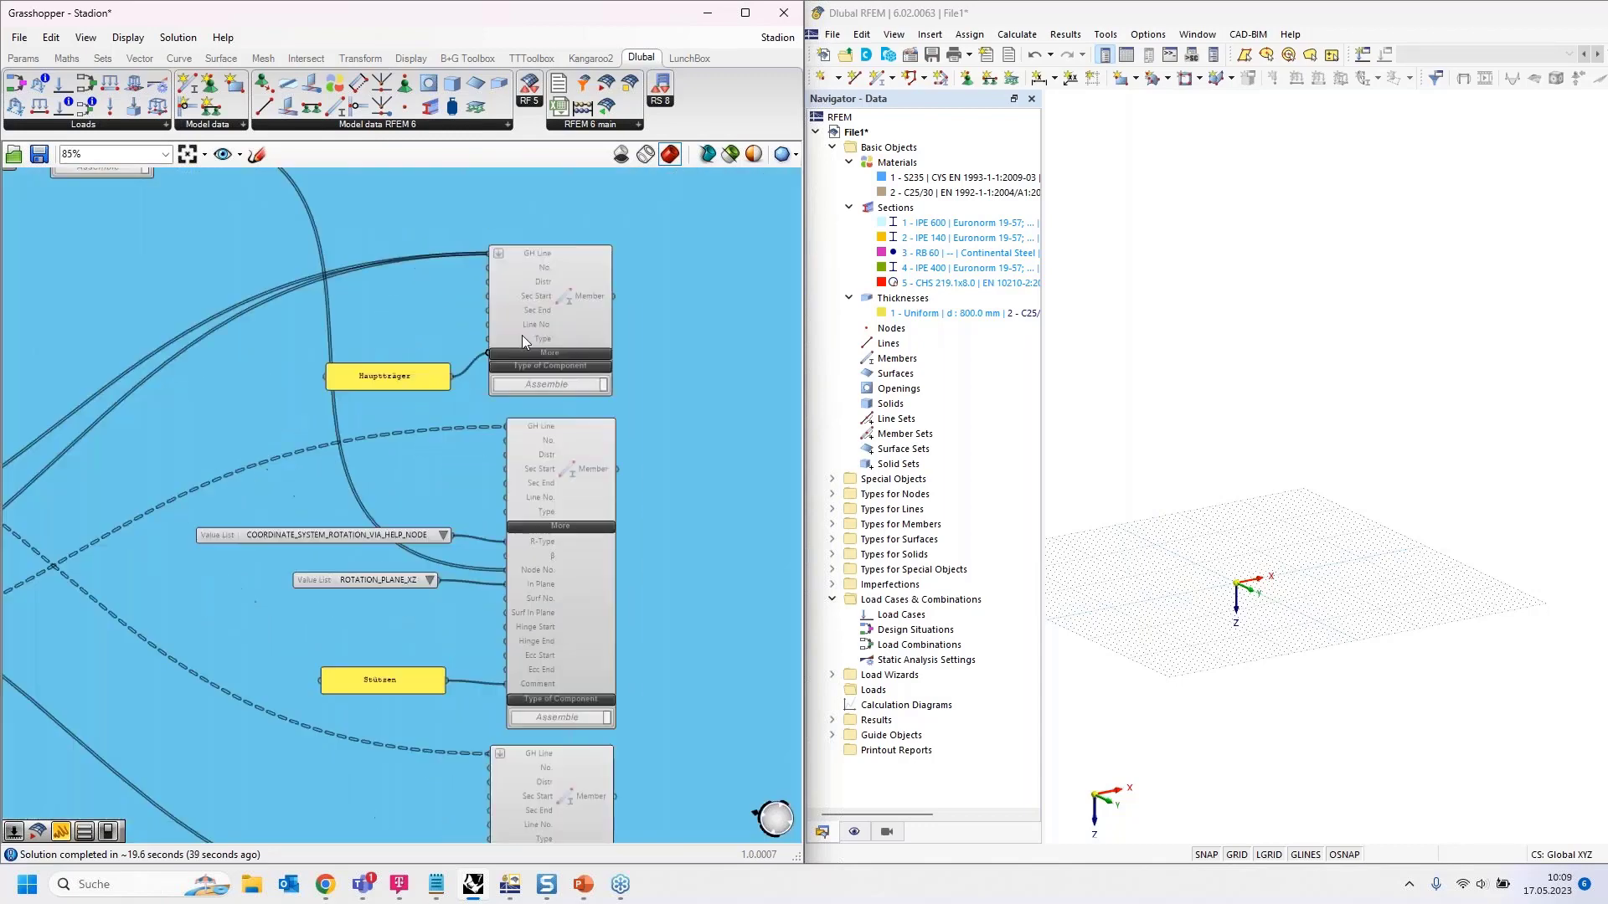
scroll(552, 327, "down", 4)
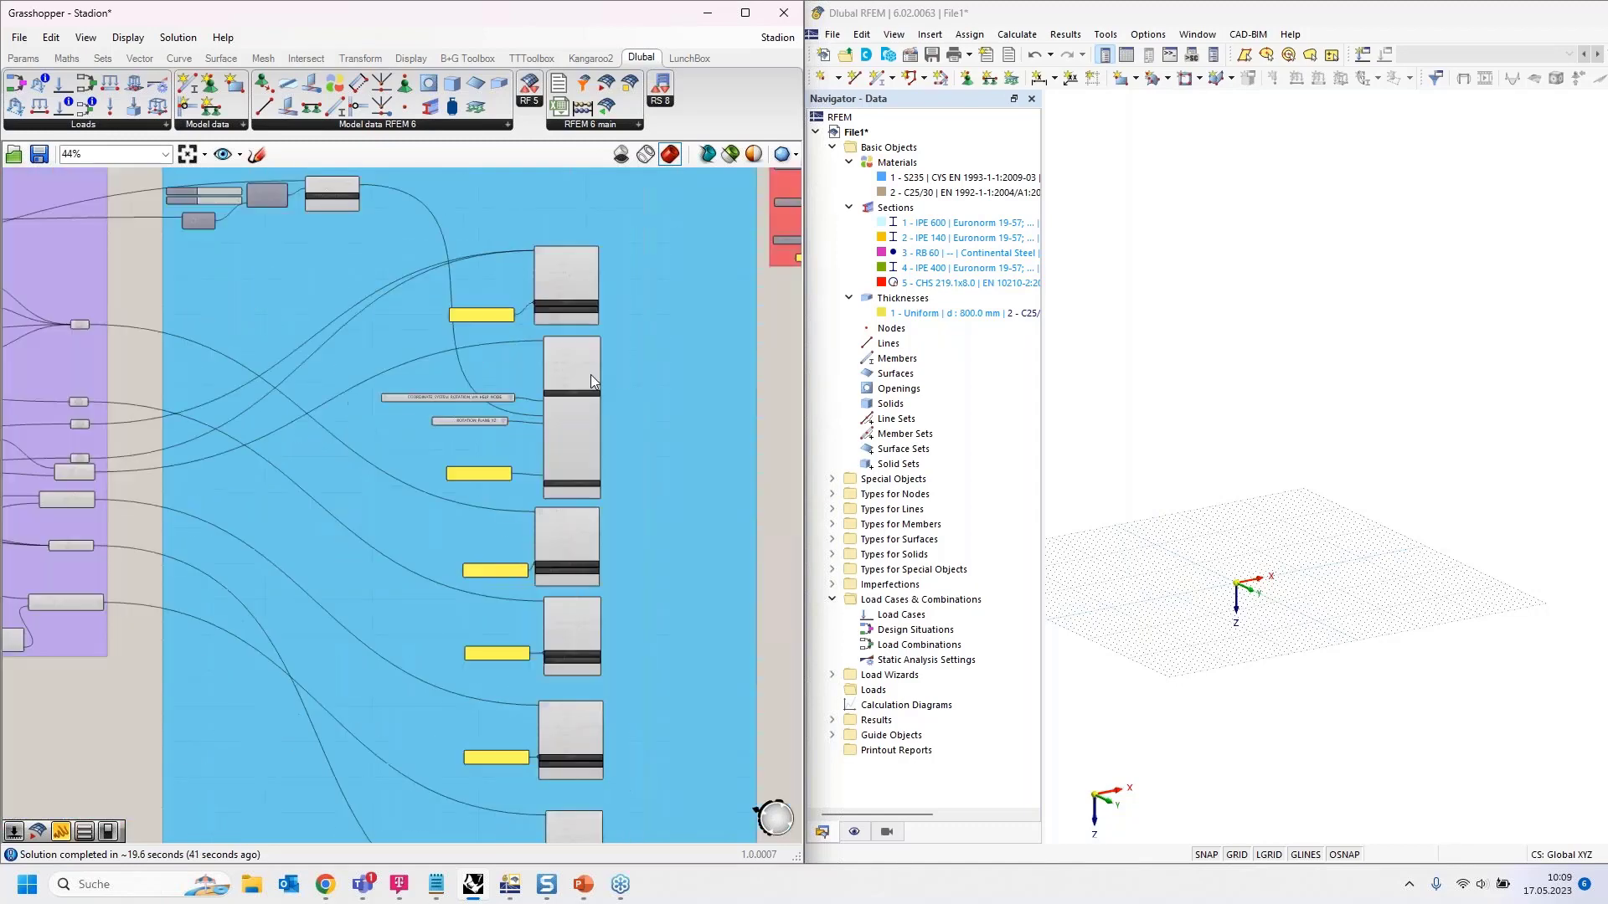
scroll(535, 344, "up", 5)
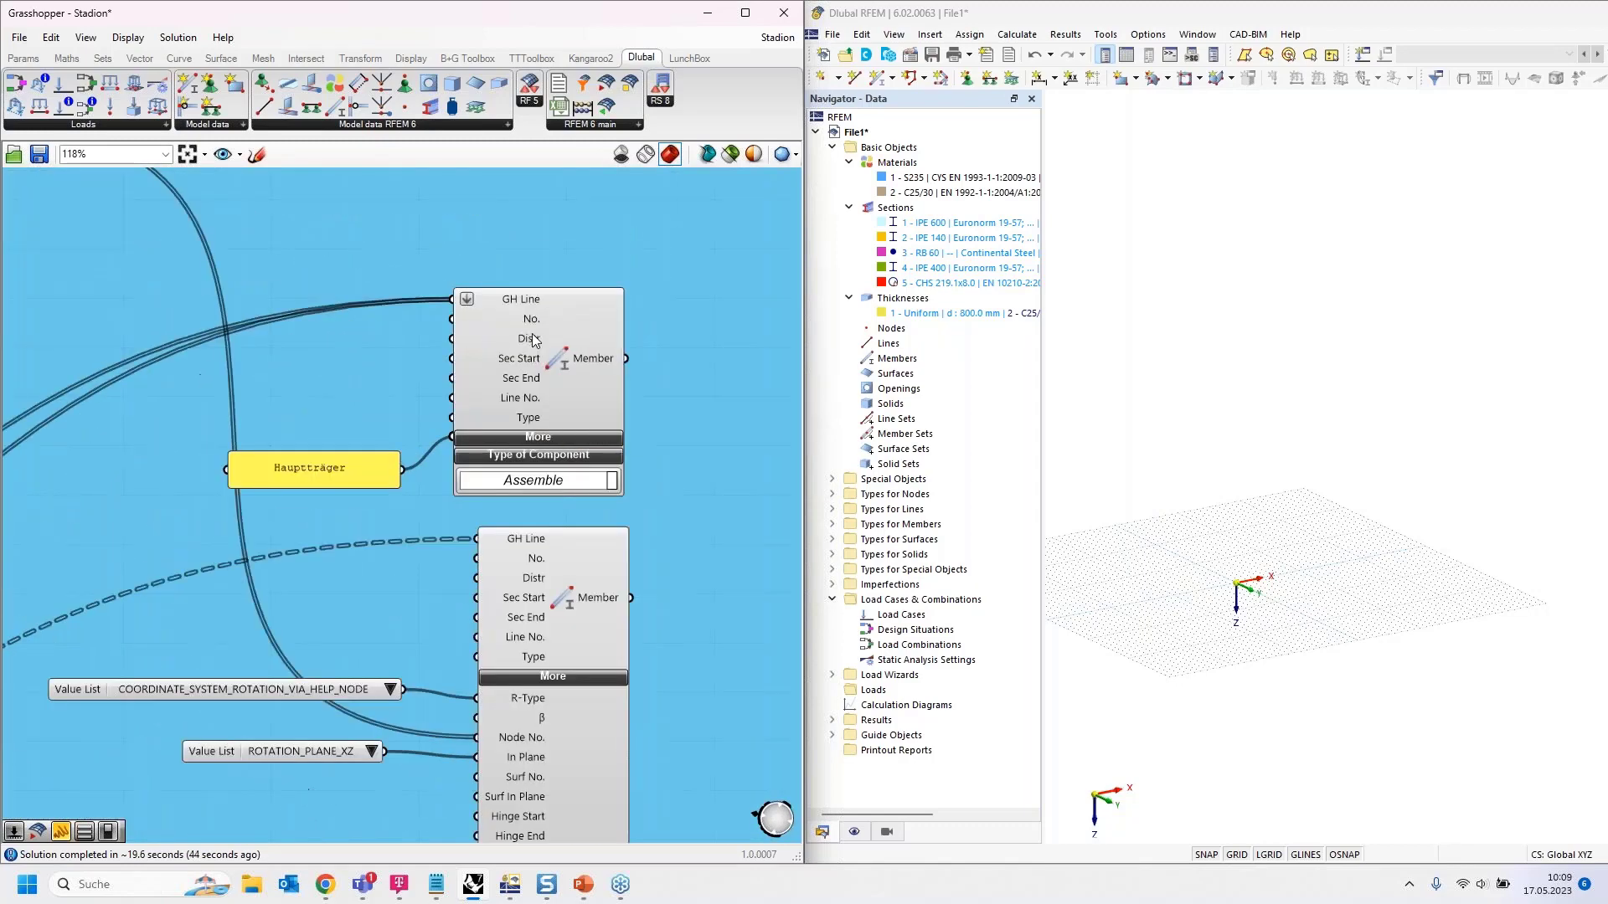
right_click_drag(353, 382, 437, 368)
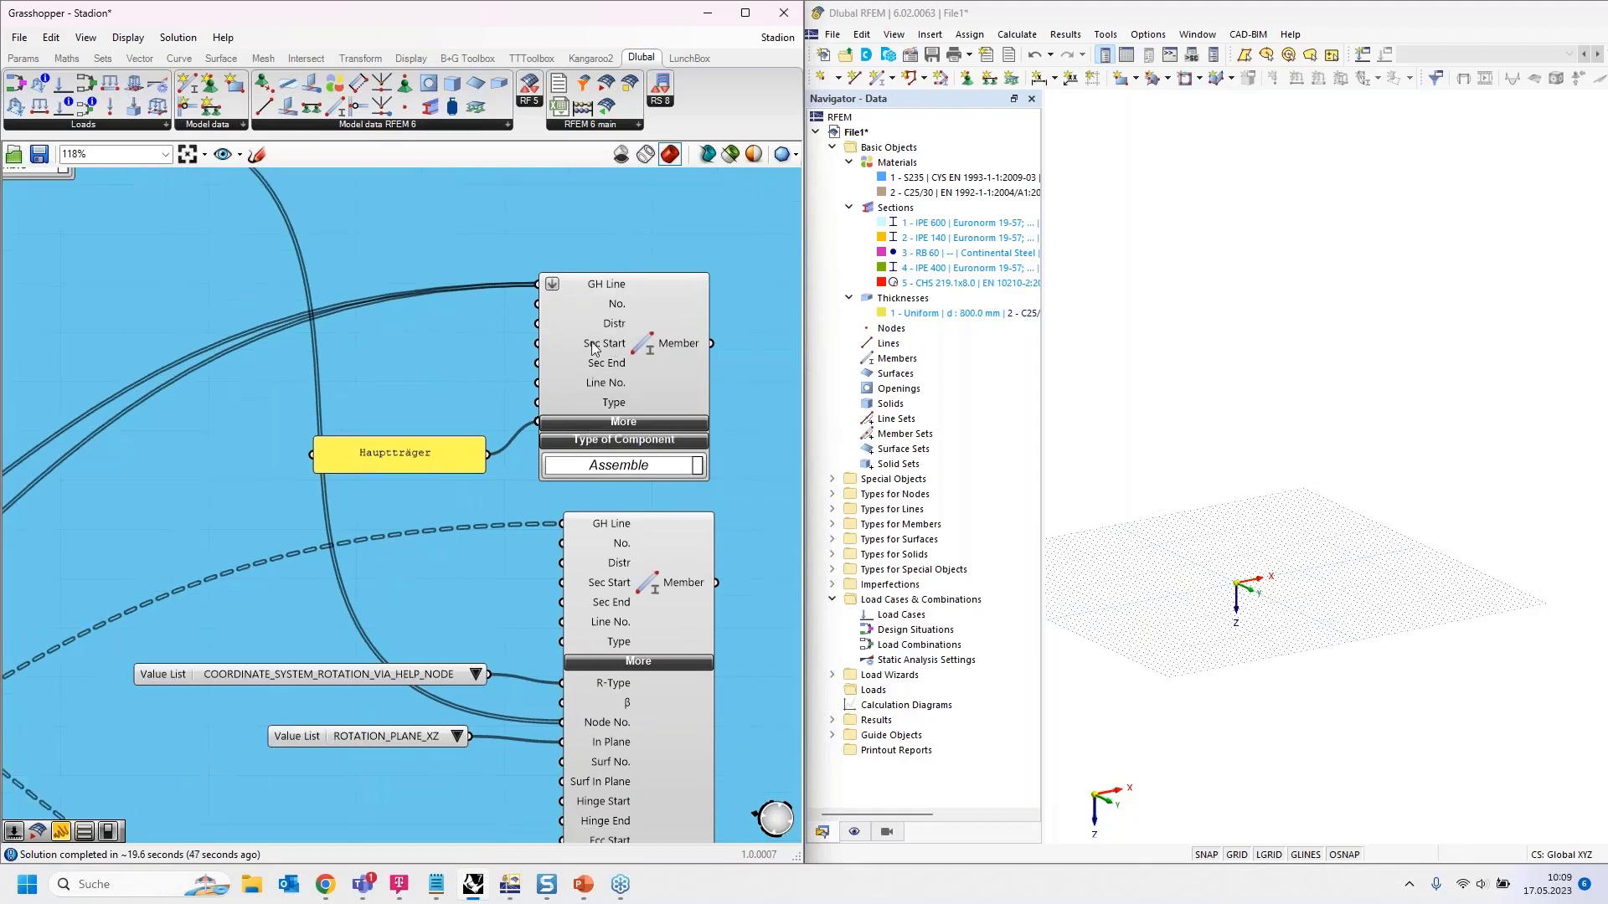
left_click(651, 351)
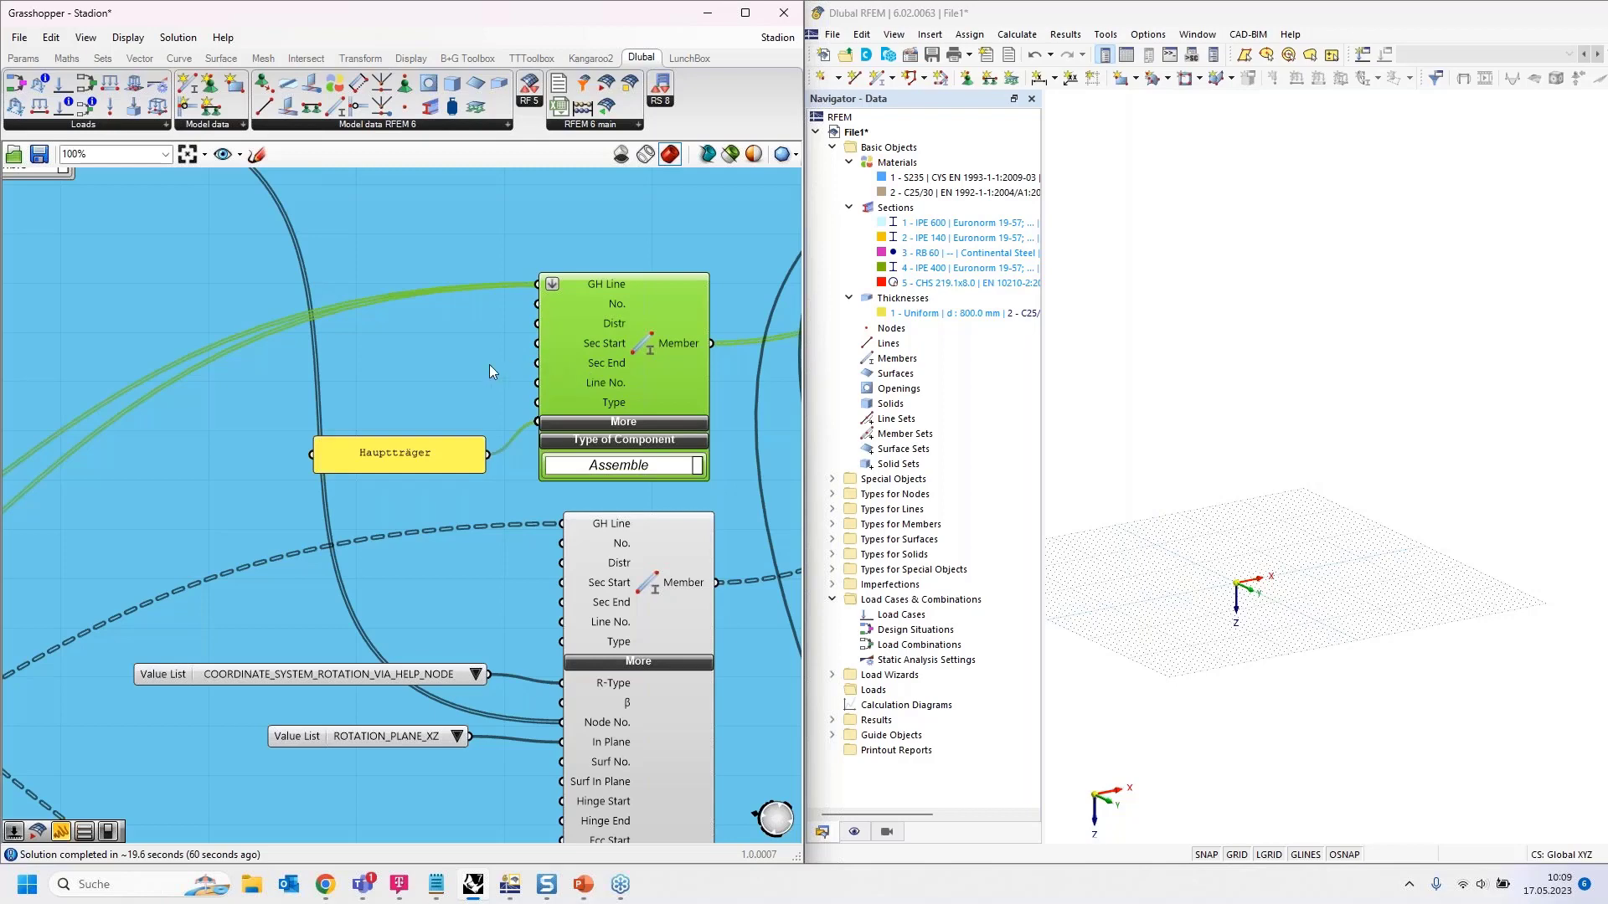
scroll(489, 364, "down", 4)
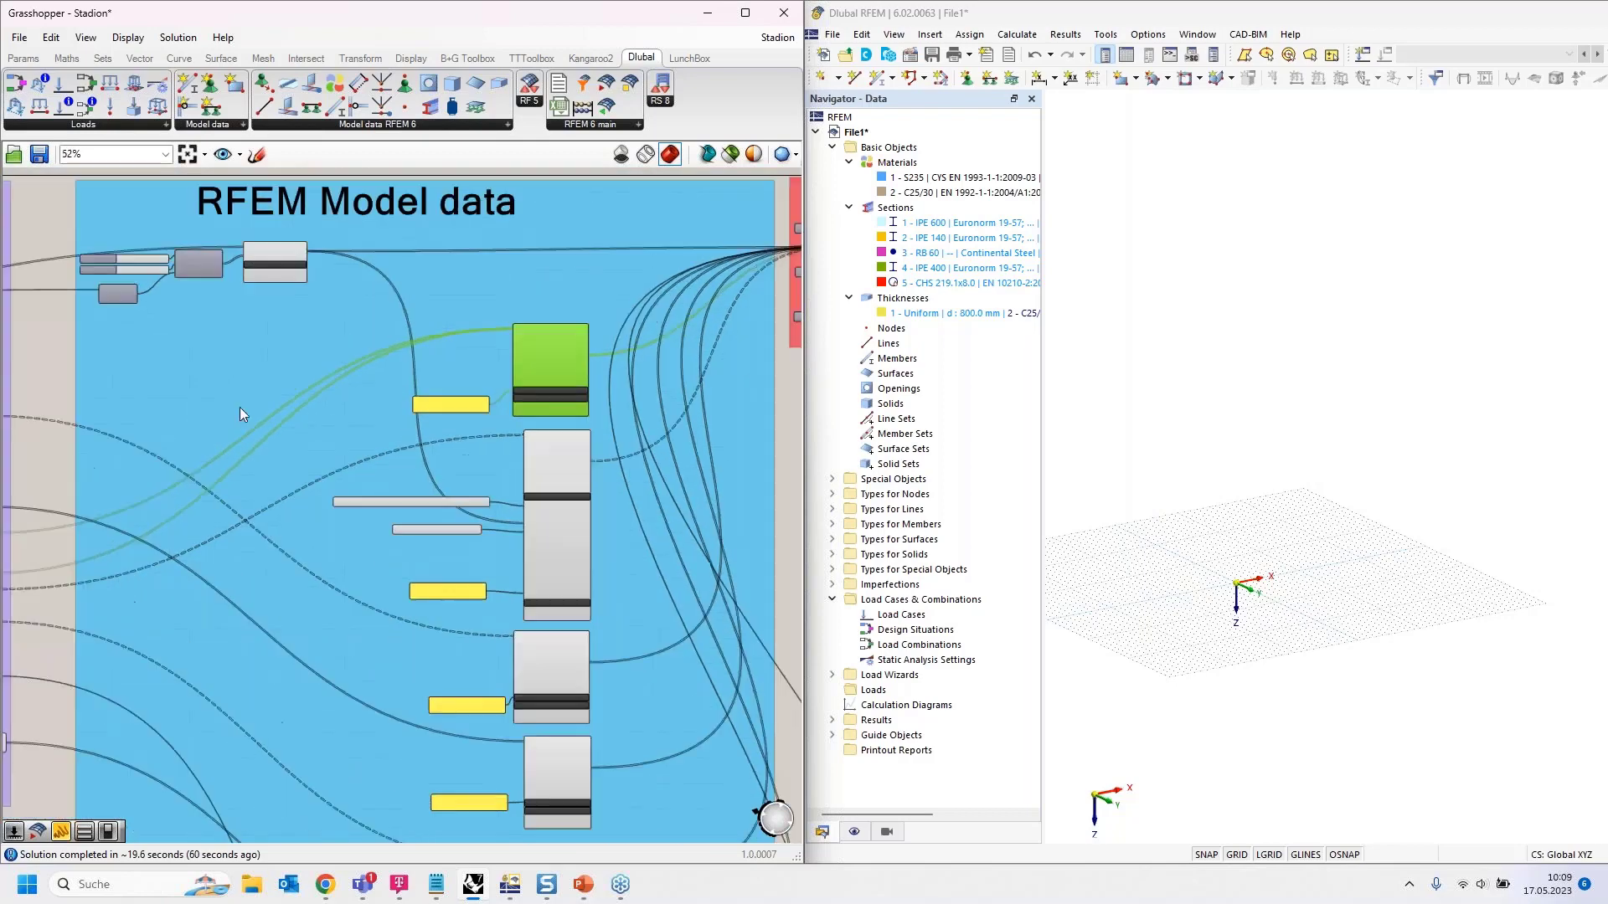
scroll(253, 371, "up", 2)
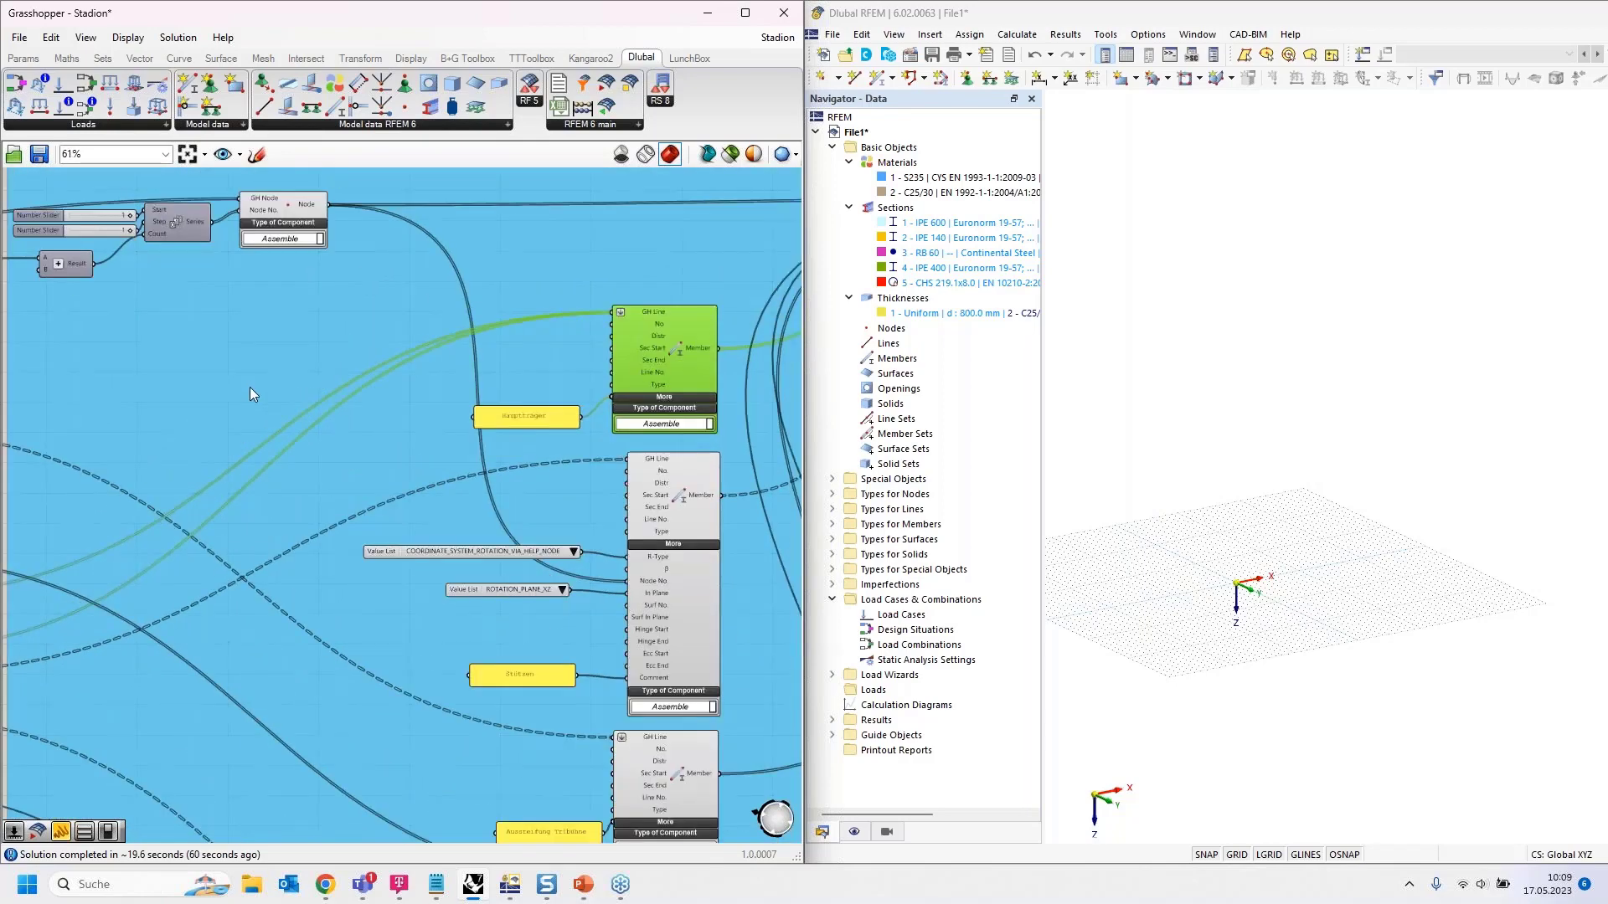
scroll(250, 387, "up", 3)
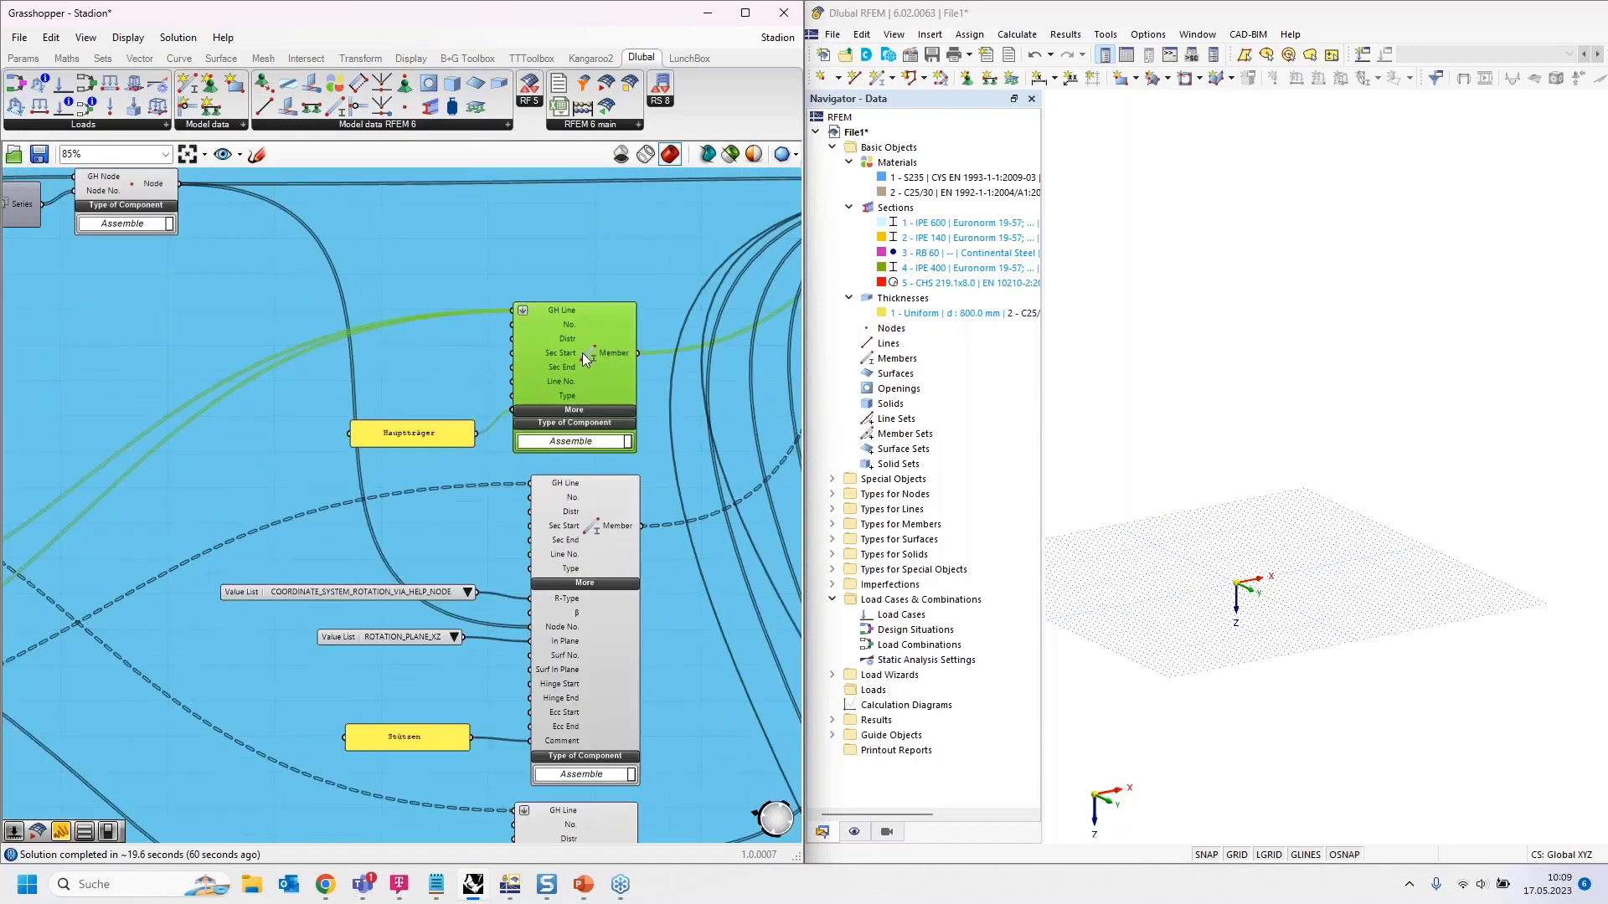
Step: Add a number slider ranging from 1 to 5 with value 1 and place it beside the Hauptträger Member component
scroll(663, 338, "down", 3)
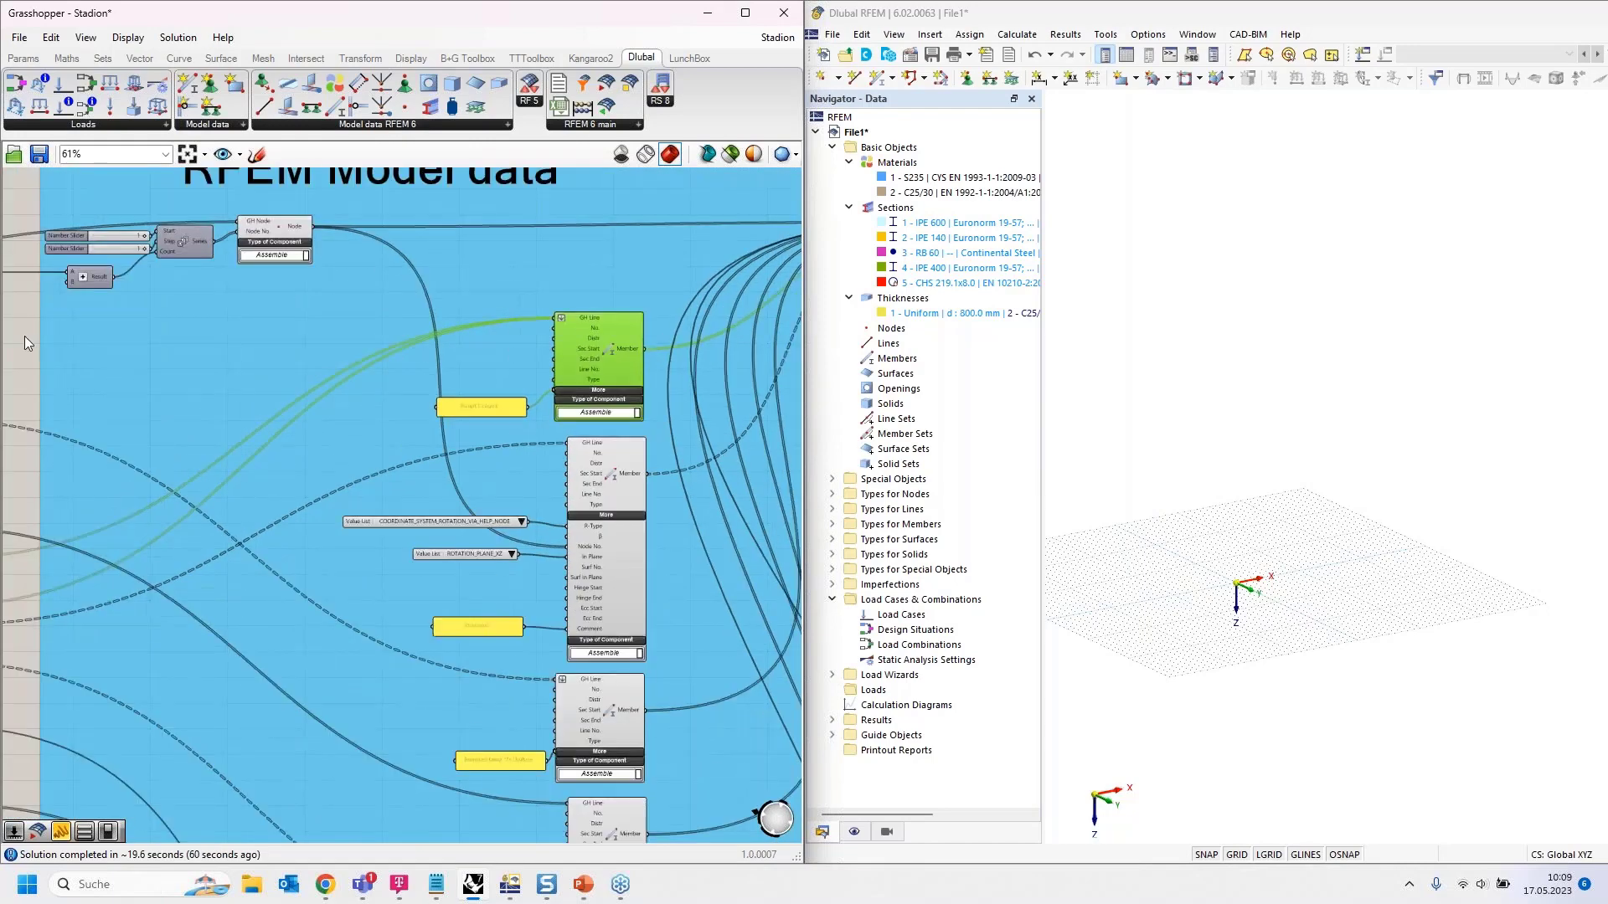
double_click(23, 334)
type("1")
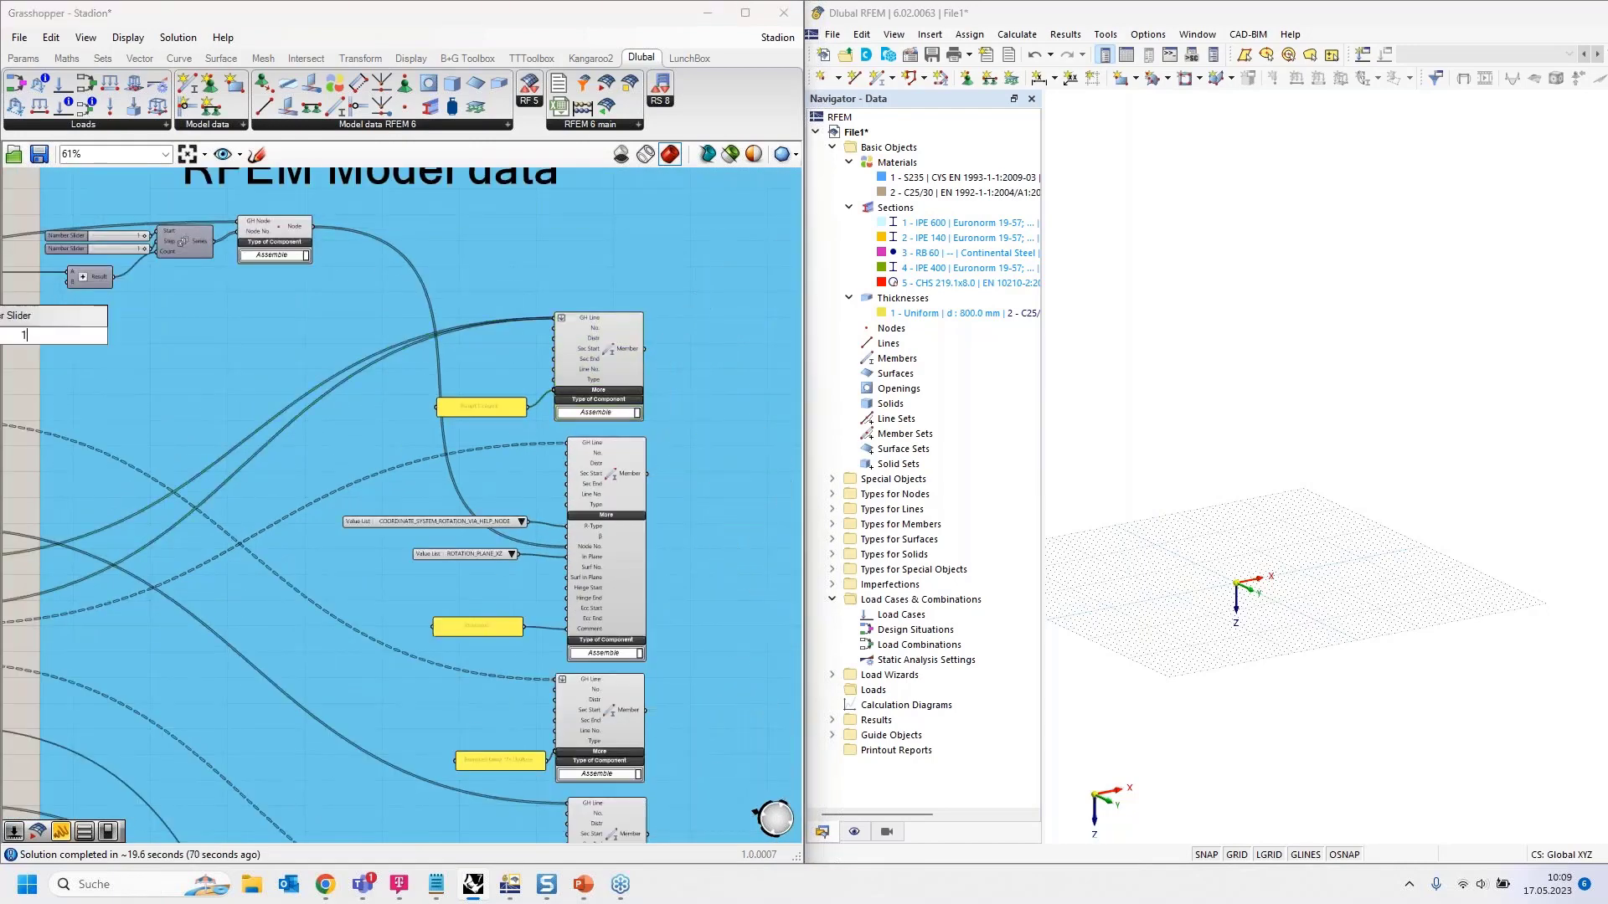
type("<5")
key("Return")
left_click_drag(25, 335, 496, 353)
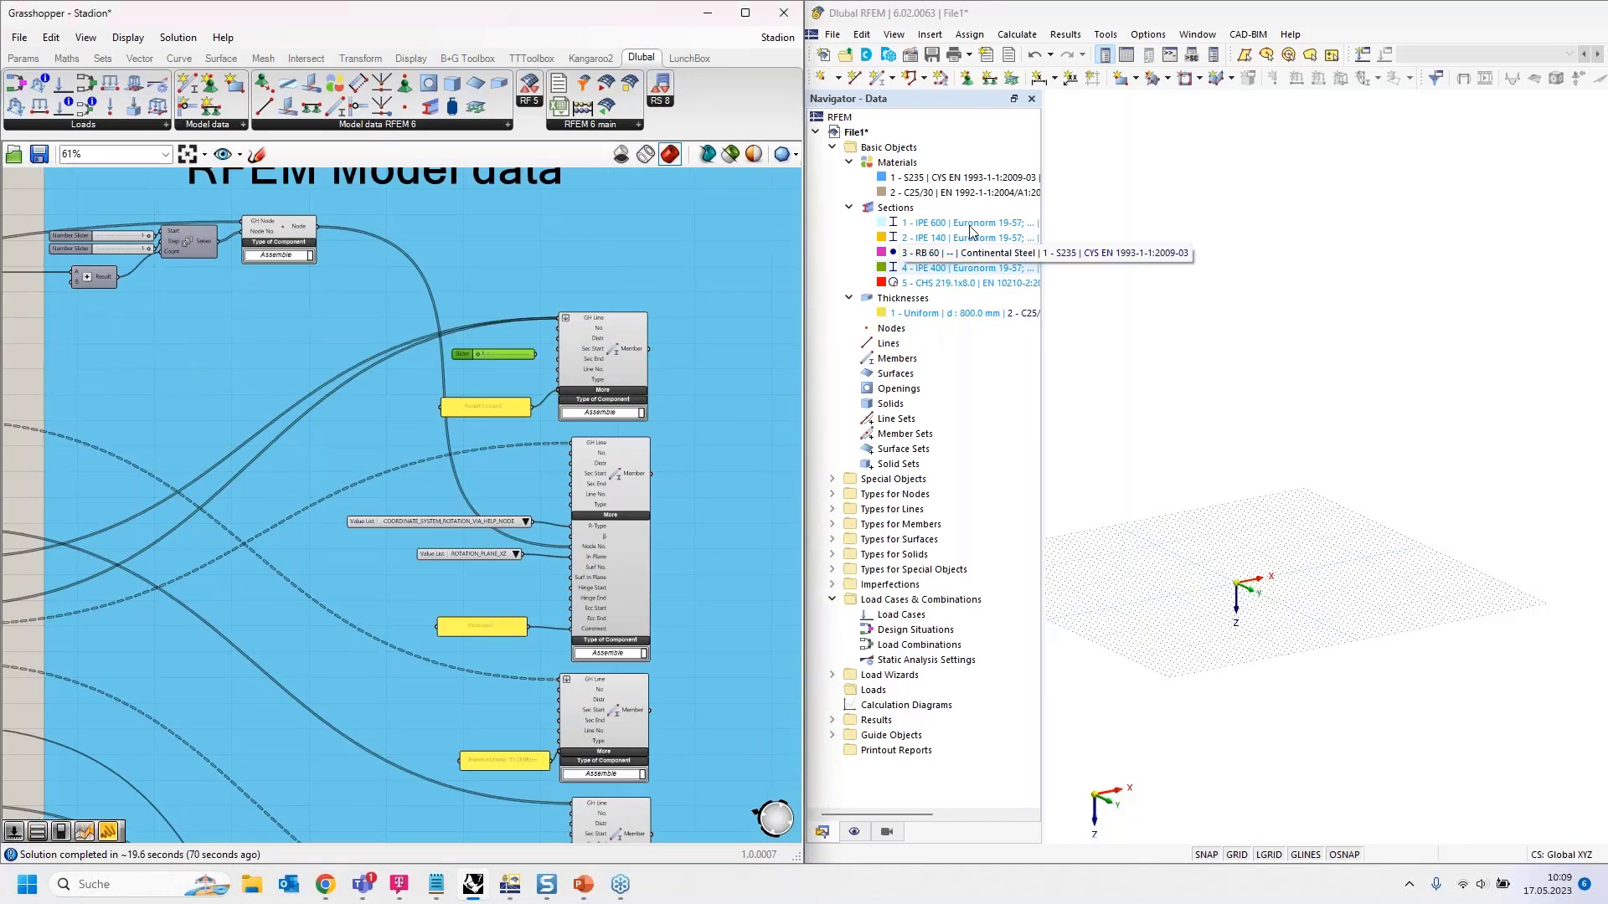
Step: Connect the new slider to the Hauptträger member's Sec Start input and align it beside the component
scroll(591, 333, "up", 5)
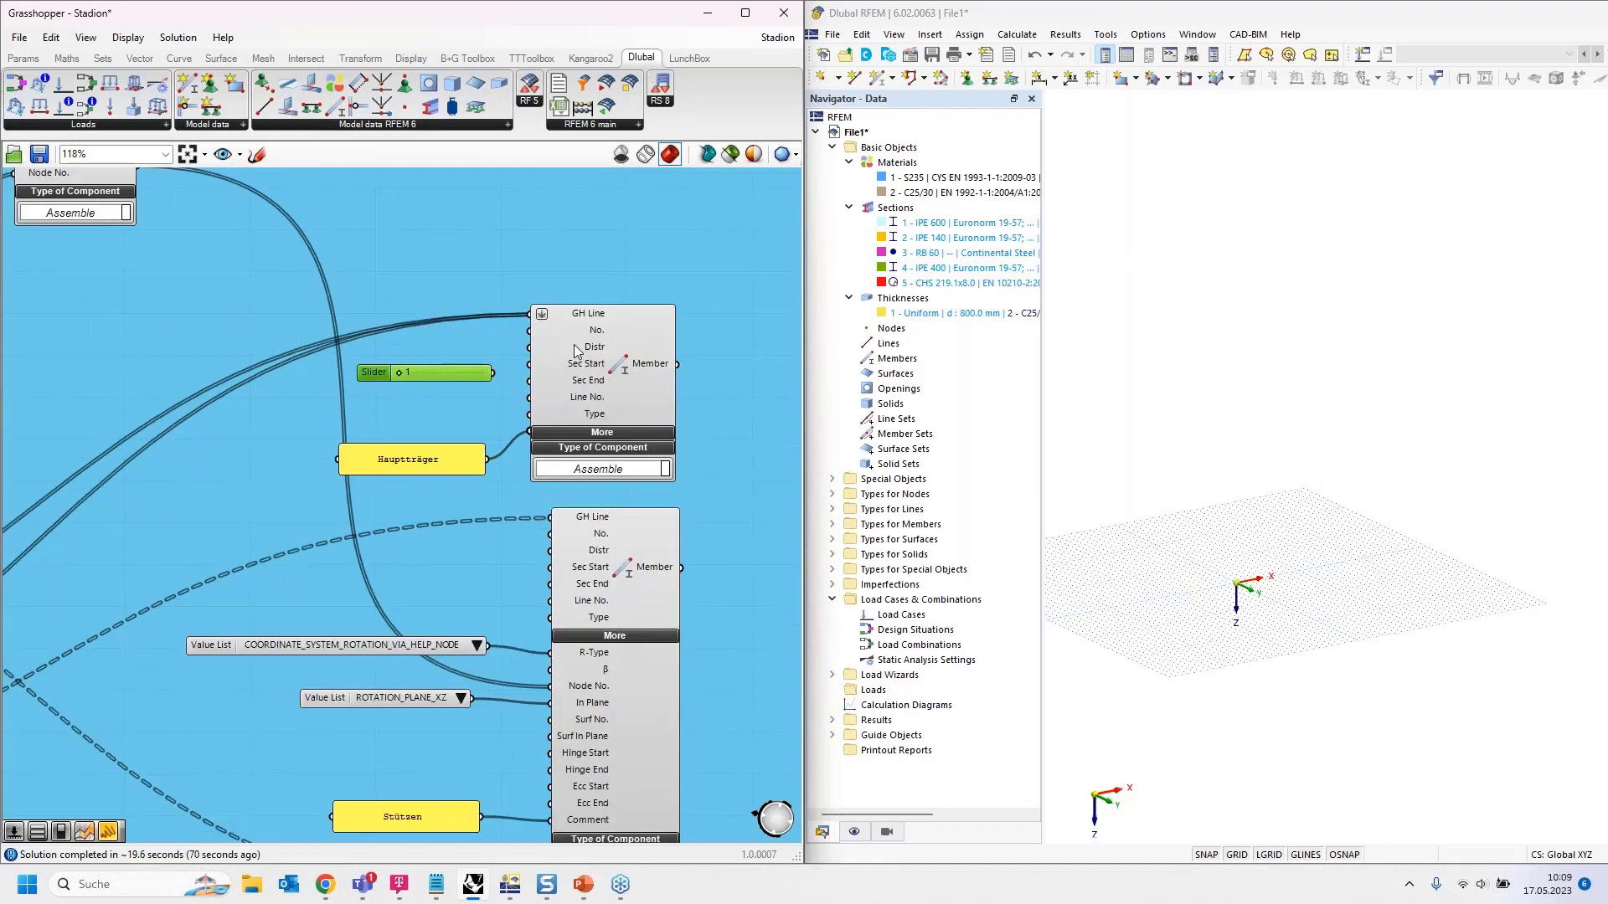
left_click_drag(355, 374, 350, 368)
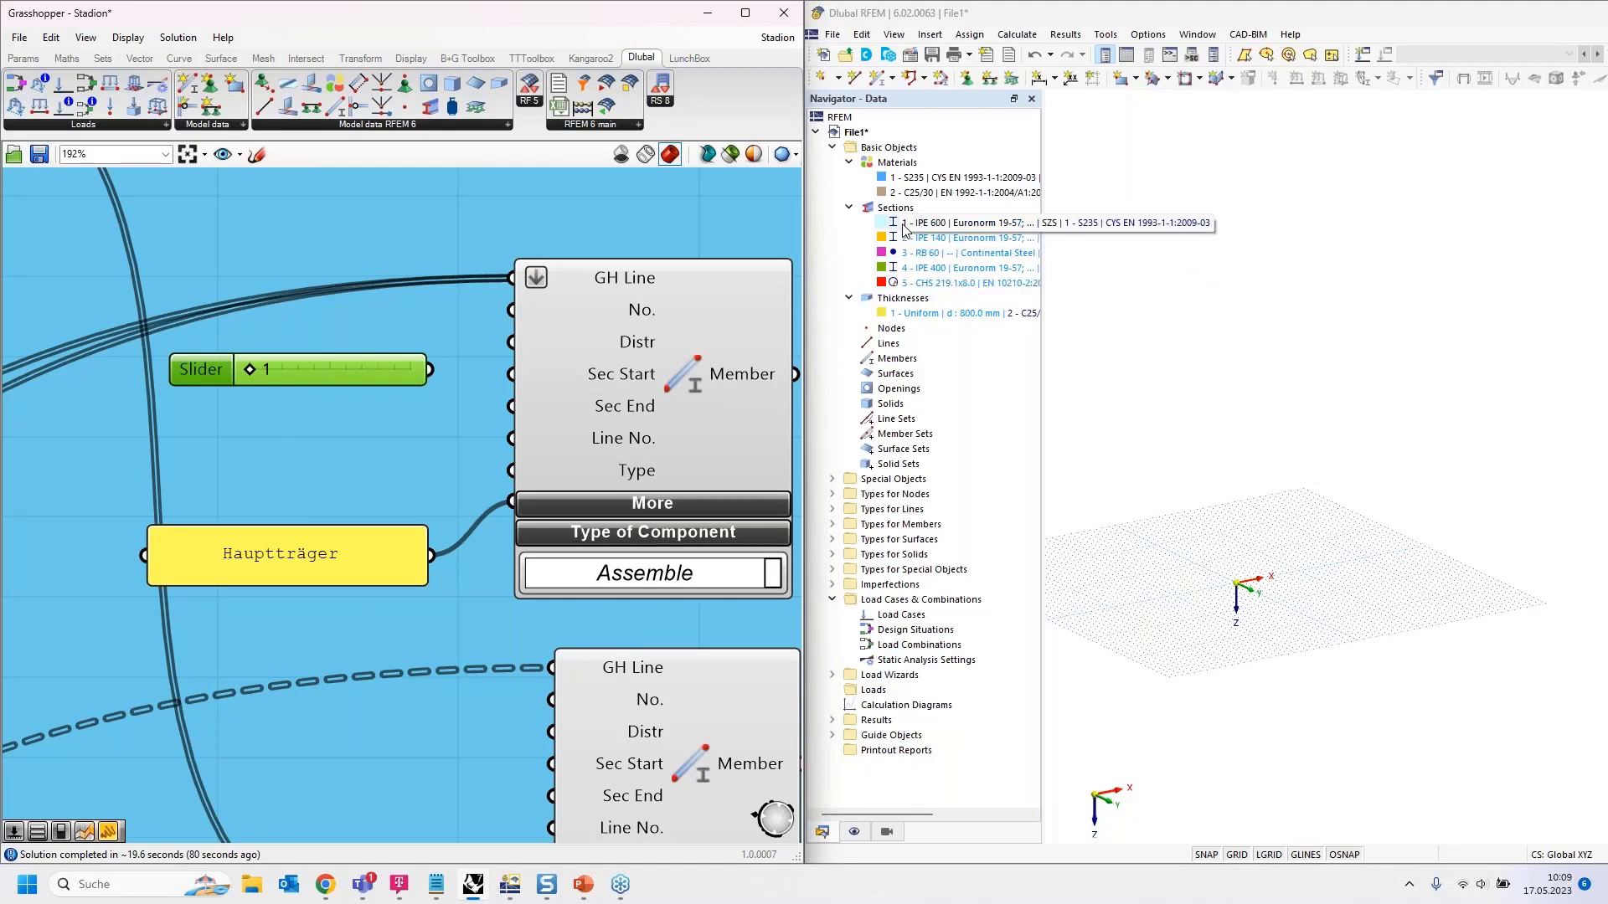
left_click_drag(500, 384, 502, 378)
scroll(414, 359, "down", 2)
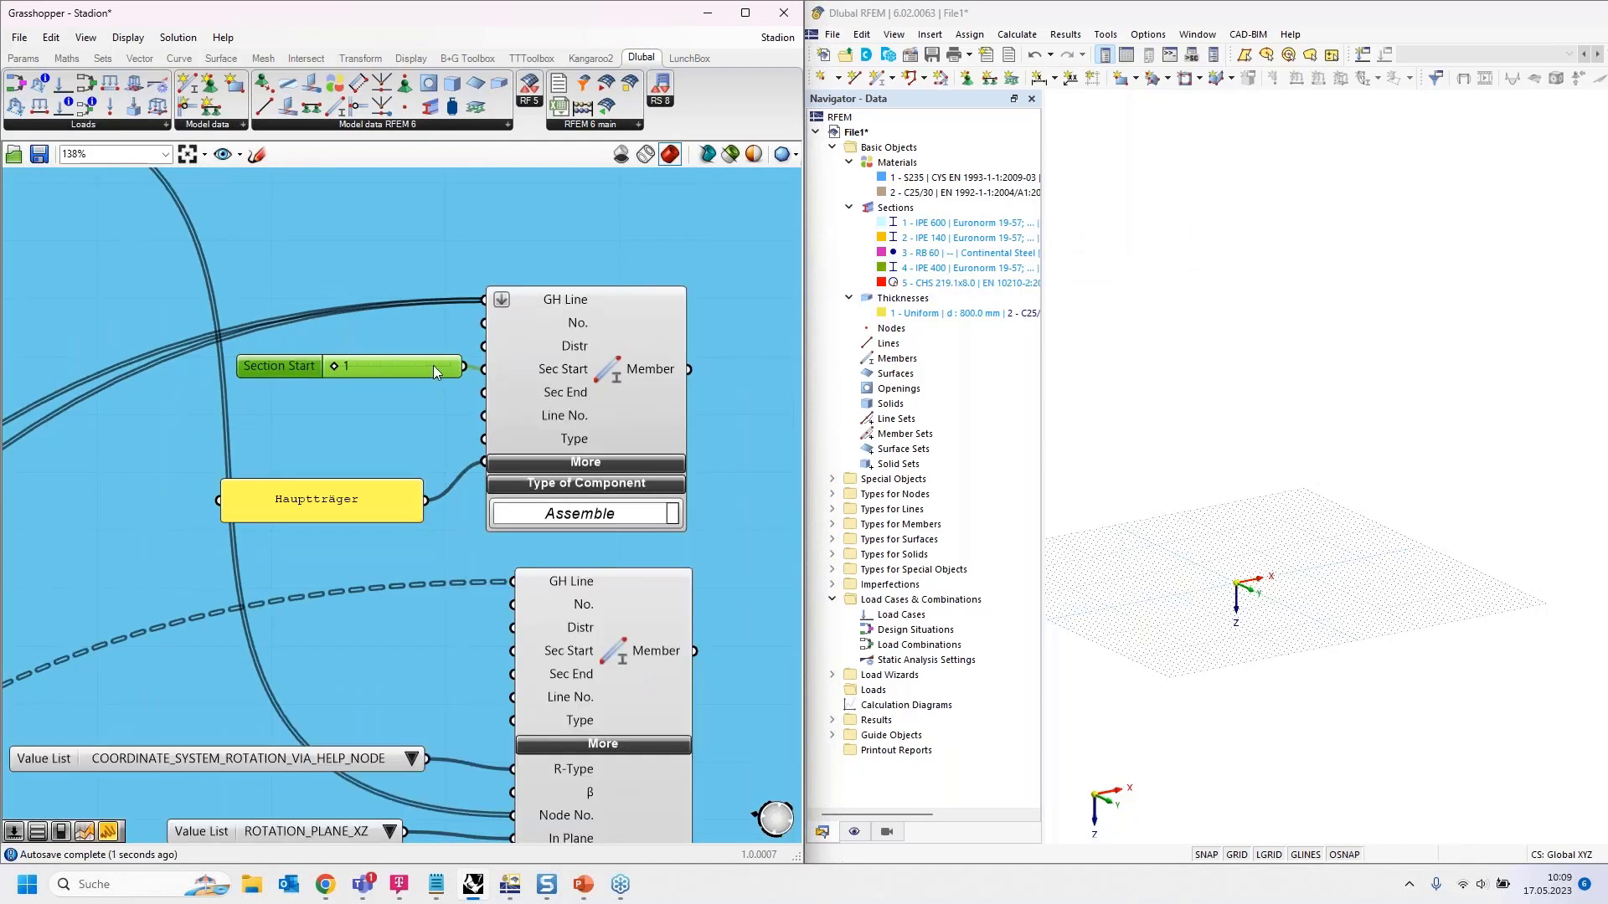
left_click_drag(379, 365, 364, 368)
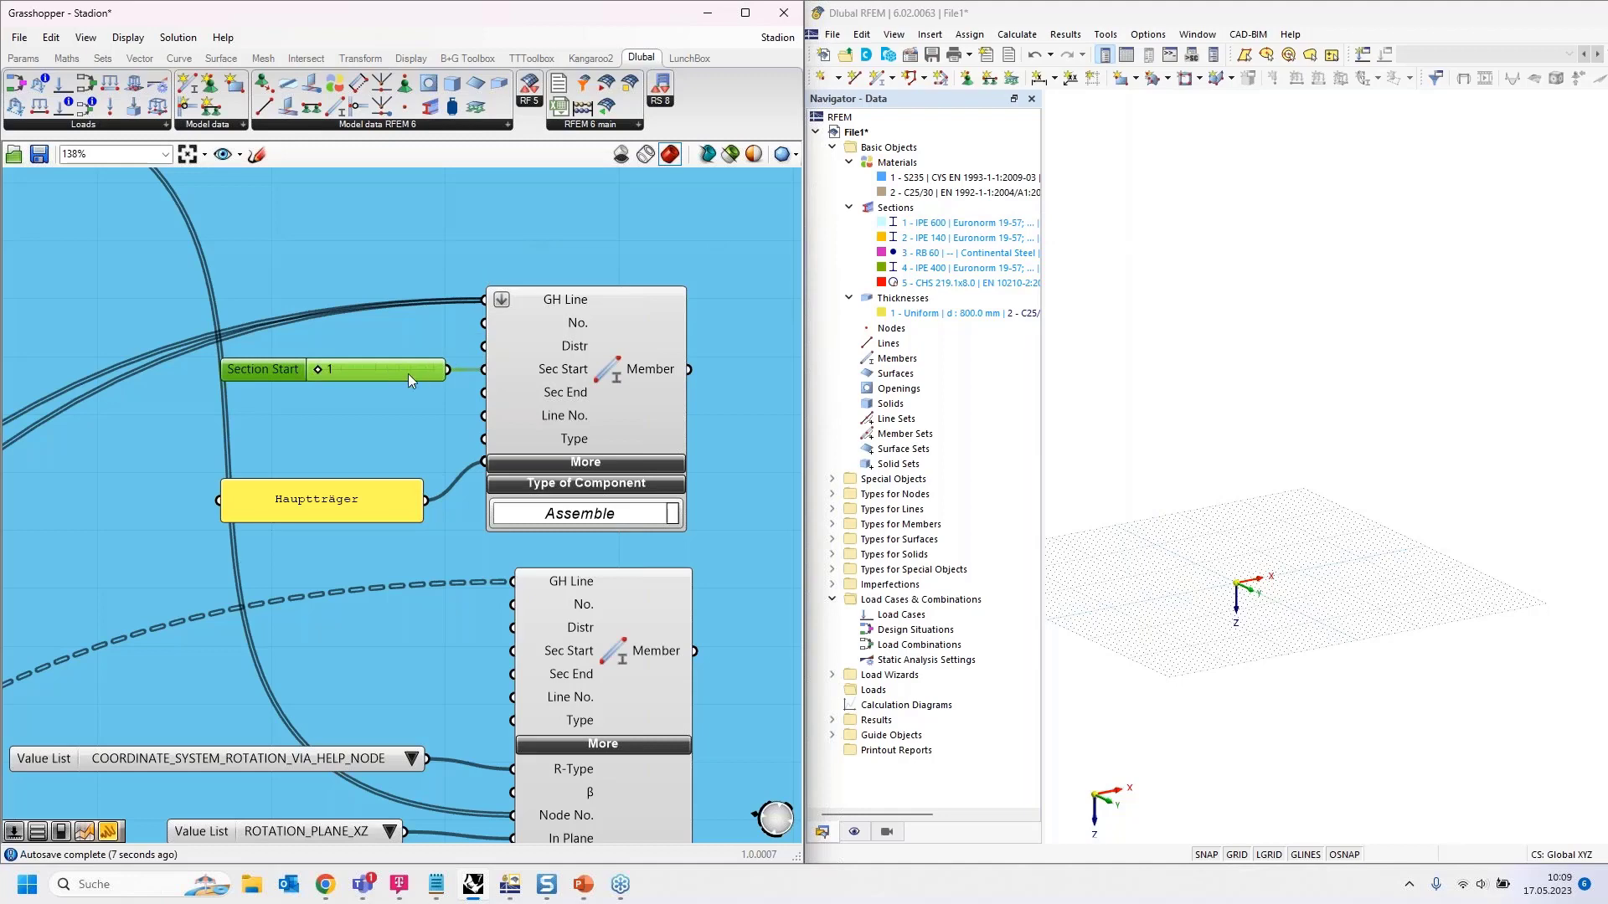
Step: Copy the section slider next to each of the other Member components in the RFEM Model data group
scroll(381, 251, "down", 4)
left_click(386, 452)
scroll(389, 461, "down", 3)
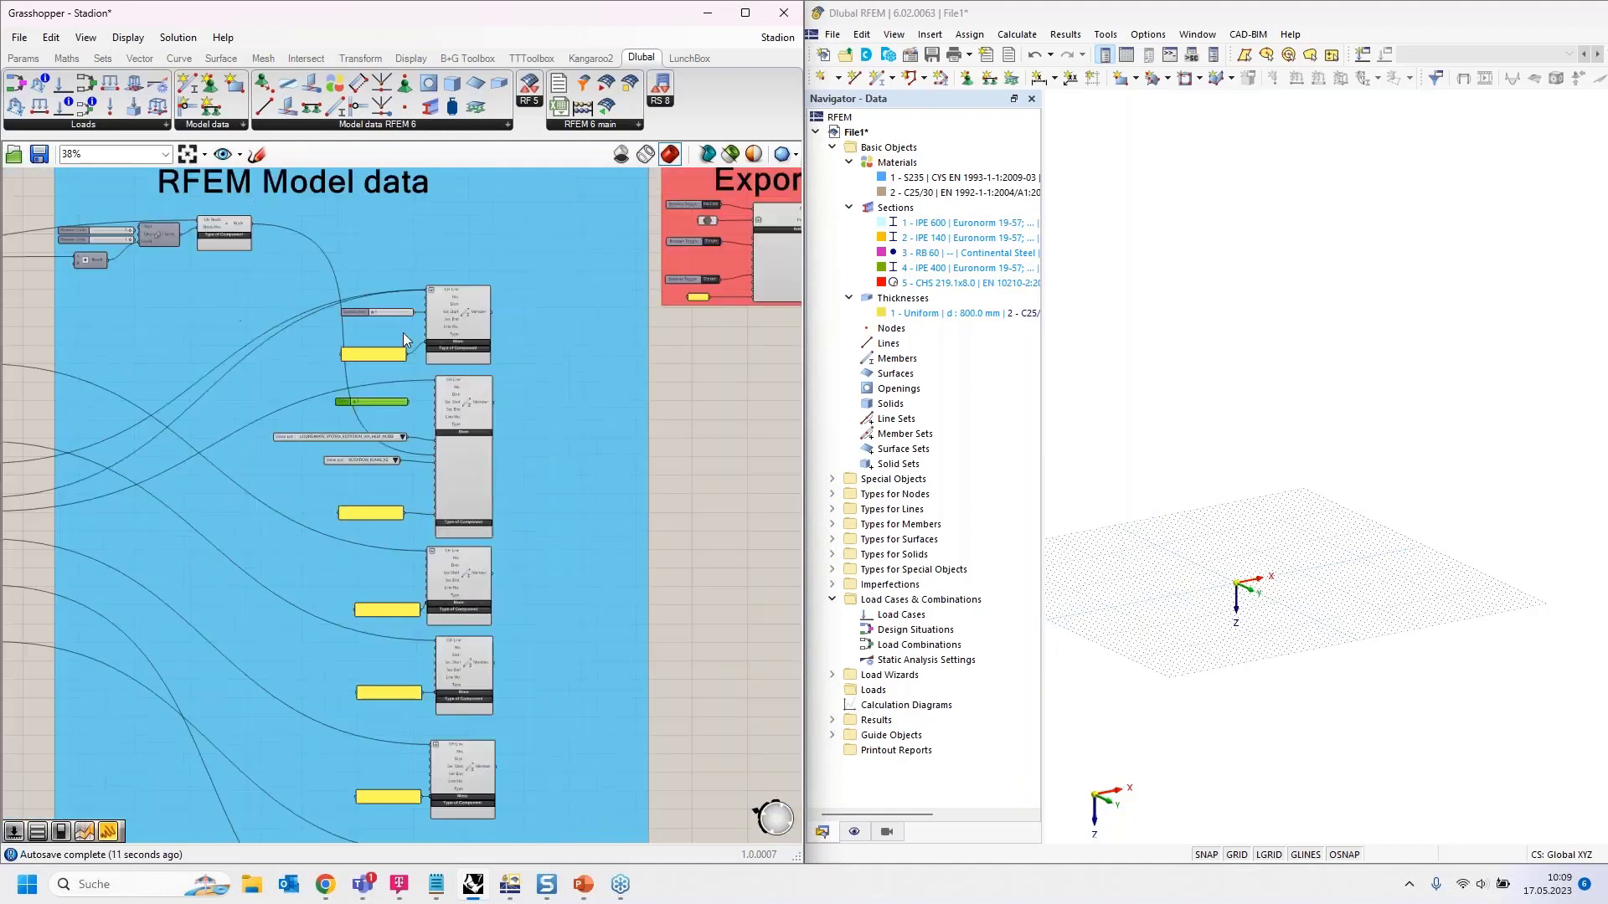
left_click_drag(393, 391, 383, 521, "alt")
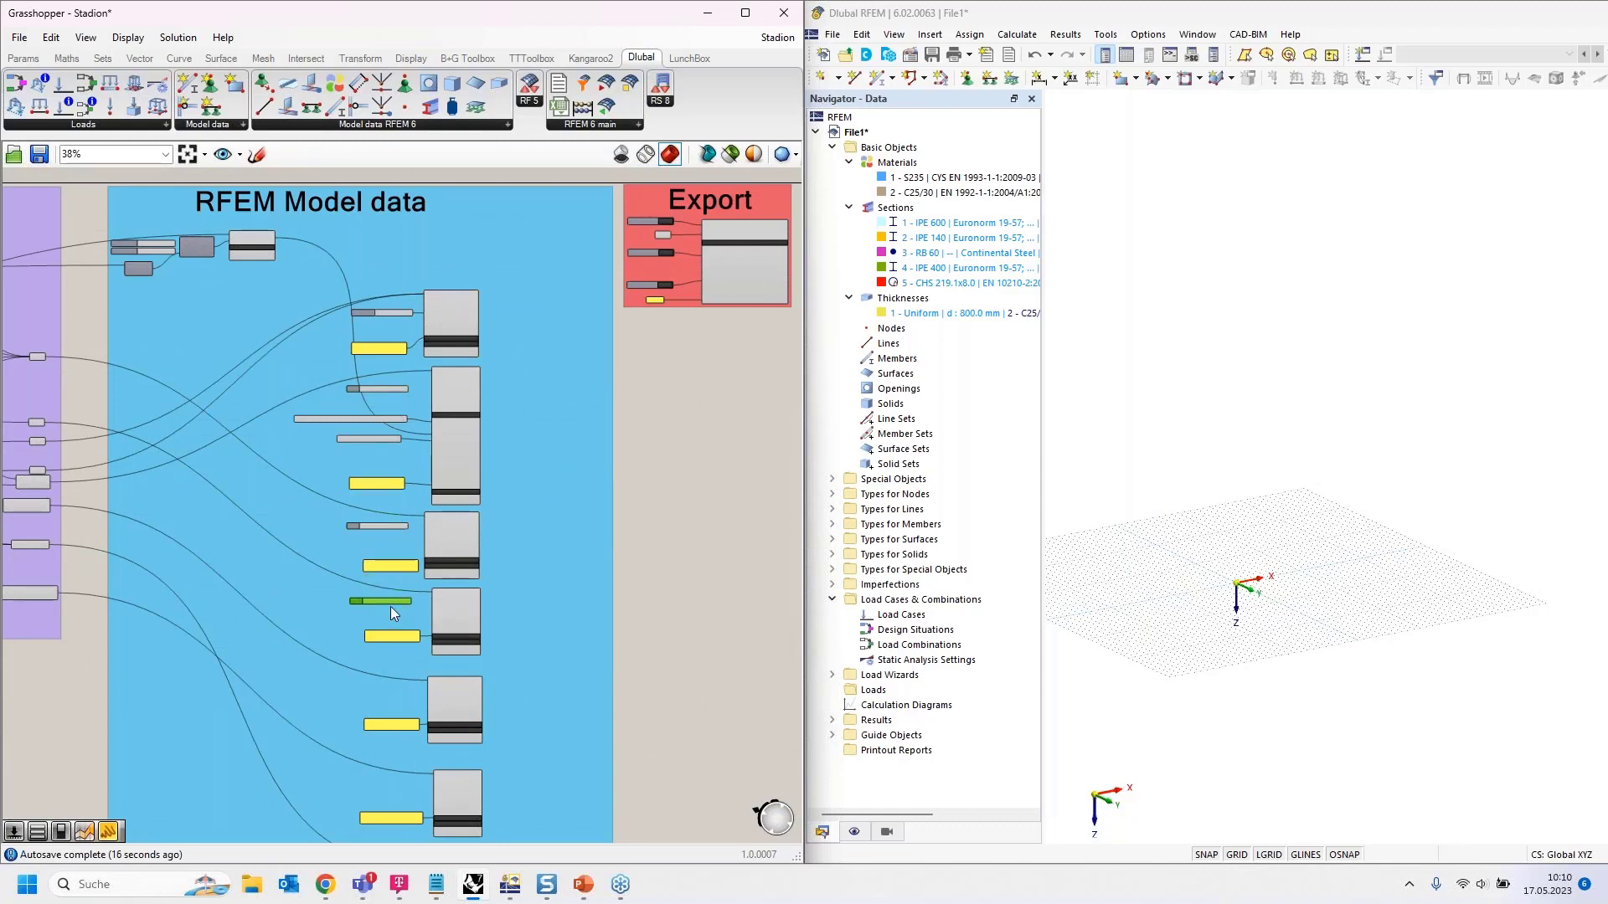
left_click_drag(395, 680, 388, 759, "alt")
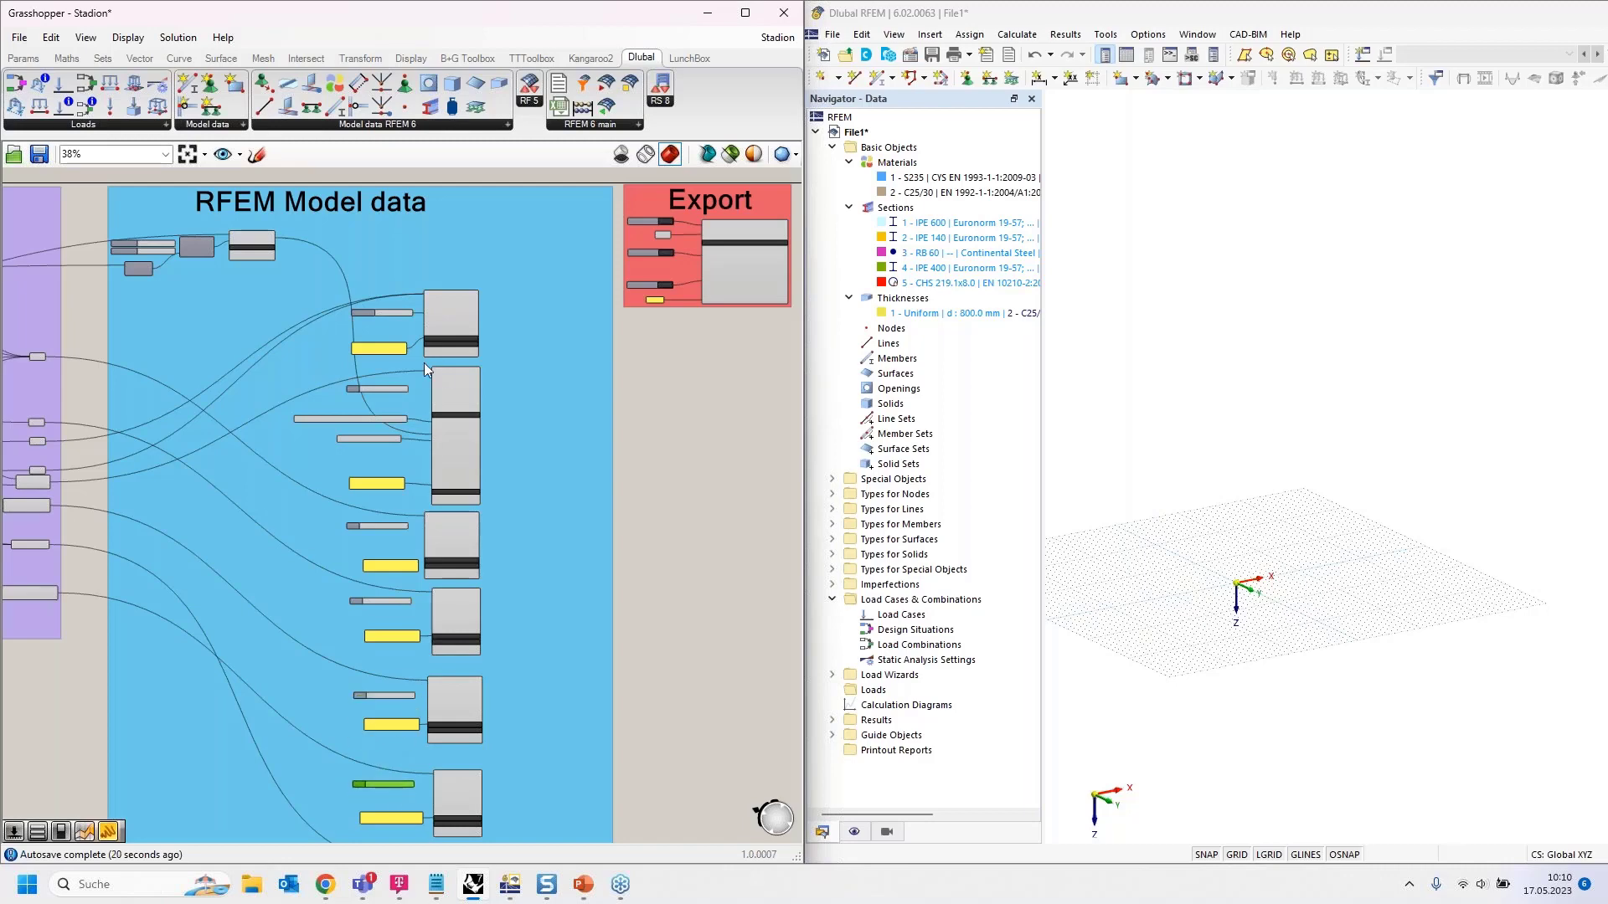
Step: Connect the copied slider with value 1 to the Sec Start input of the Stützen member
scroll(406, 390, "up", 6)
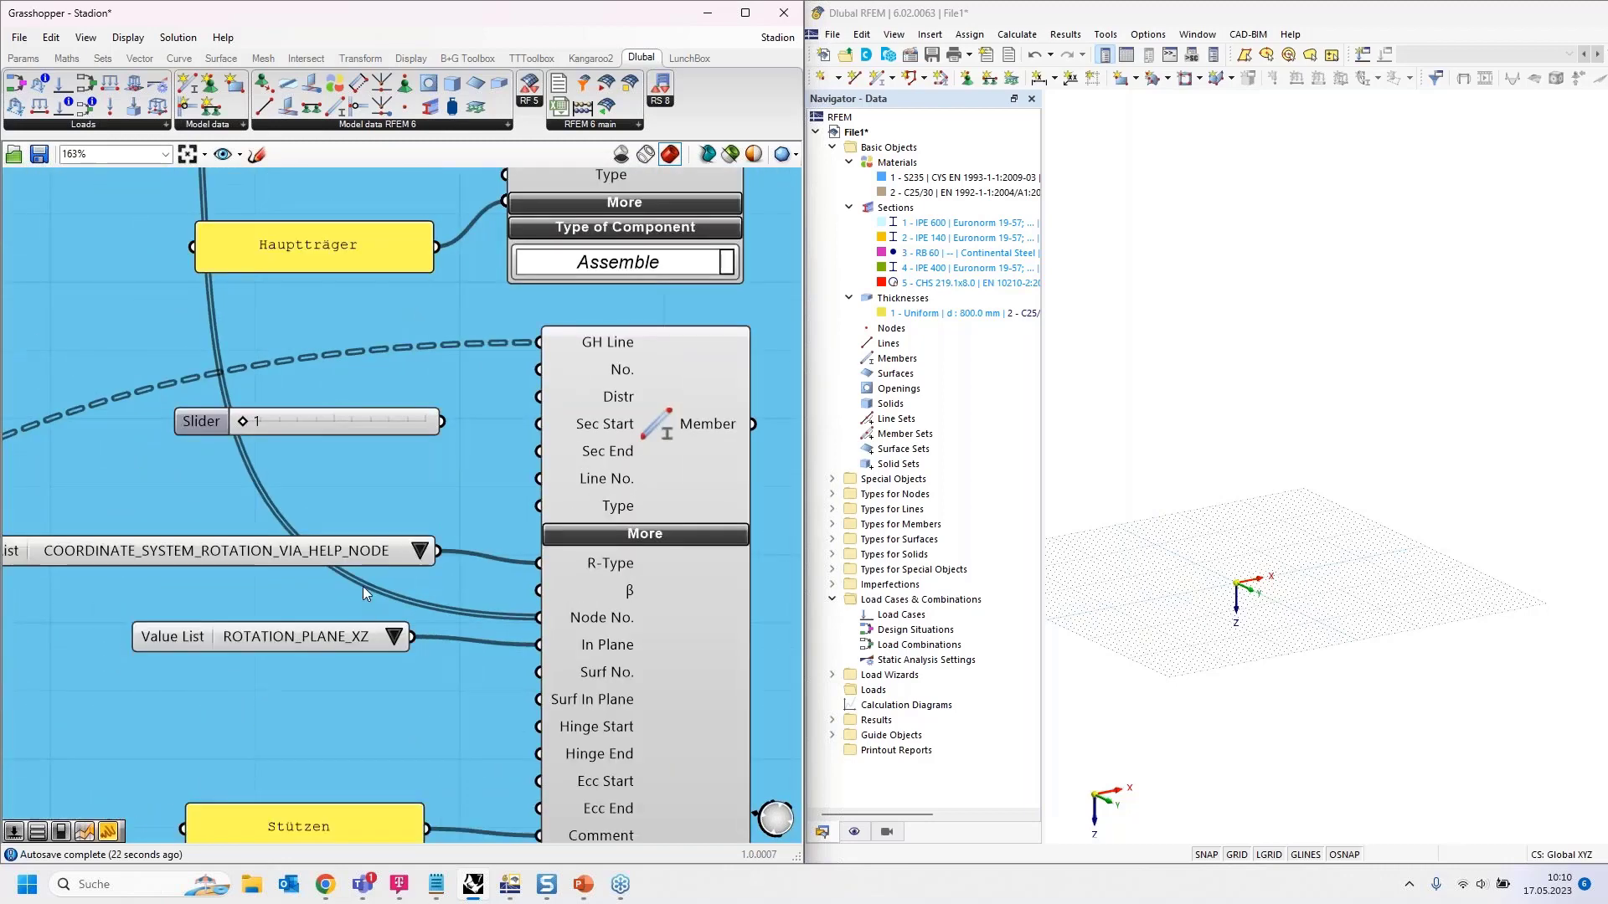
left_click_drag(443, 422, 538, 424)
scroll(471, 288, "down", 6)
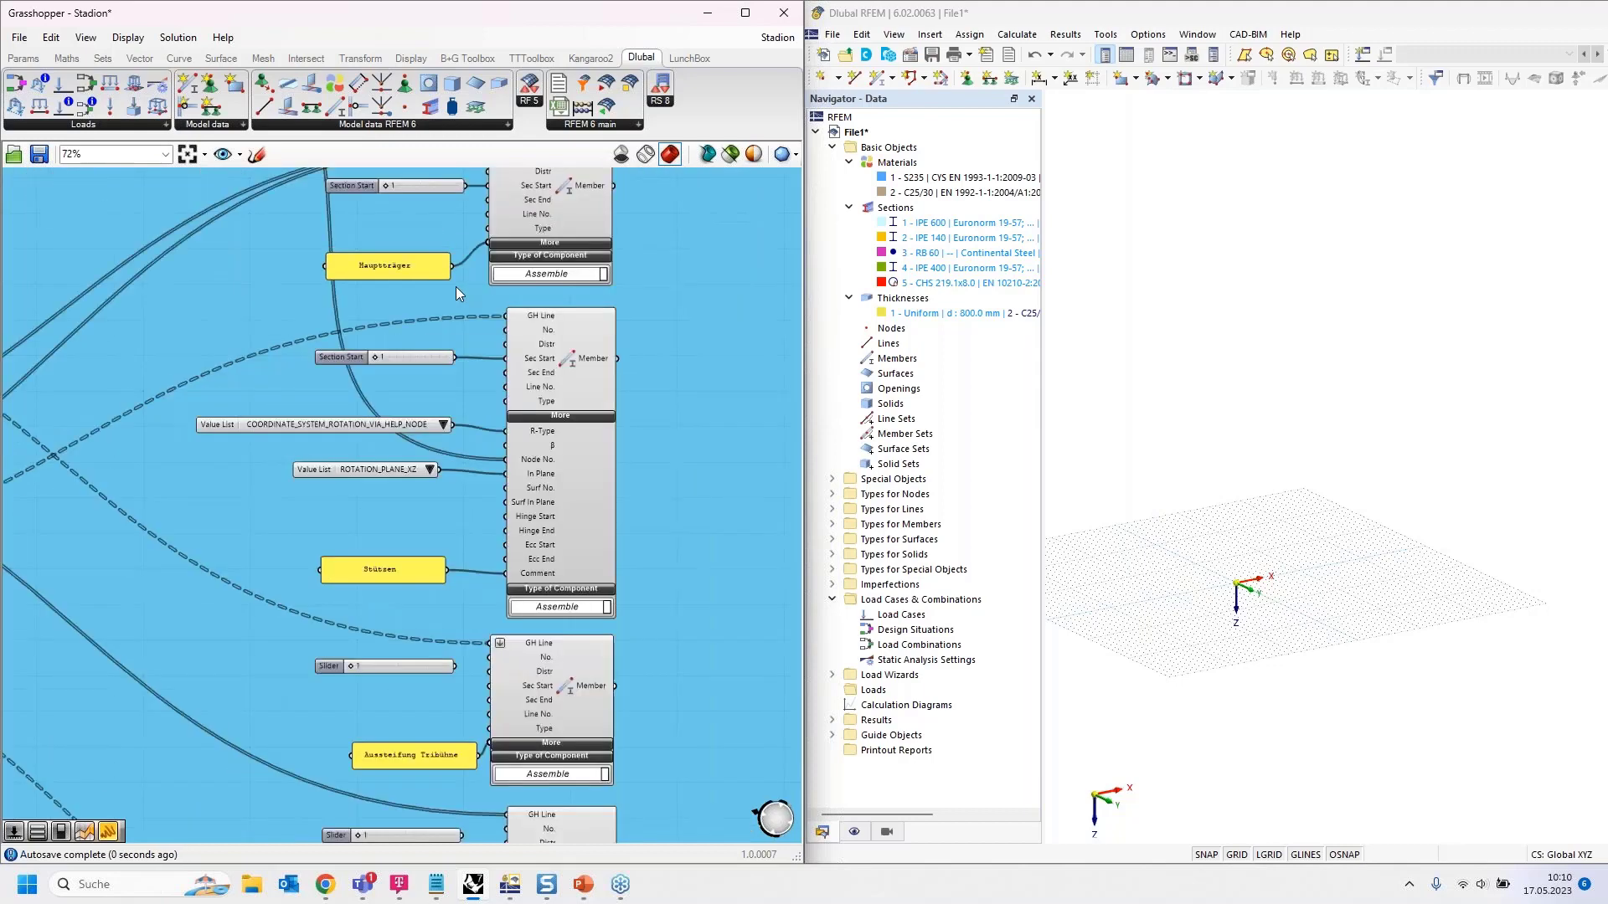
Step: Set the Aussteifung Tribühne slider to 2 and connect it to that member's Sec Start input
scroll(478, 656, "up", 8)
right_click_drag(415, 416, 390, 664)
left_click_drag(164, 414, 193, 421)
left_click_drag(398, 417, 475, 461)
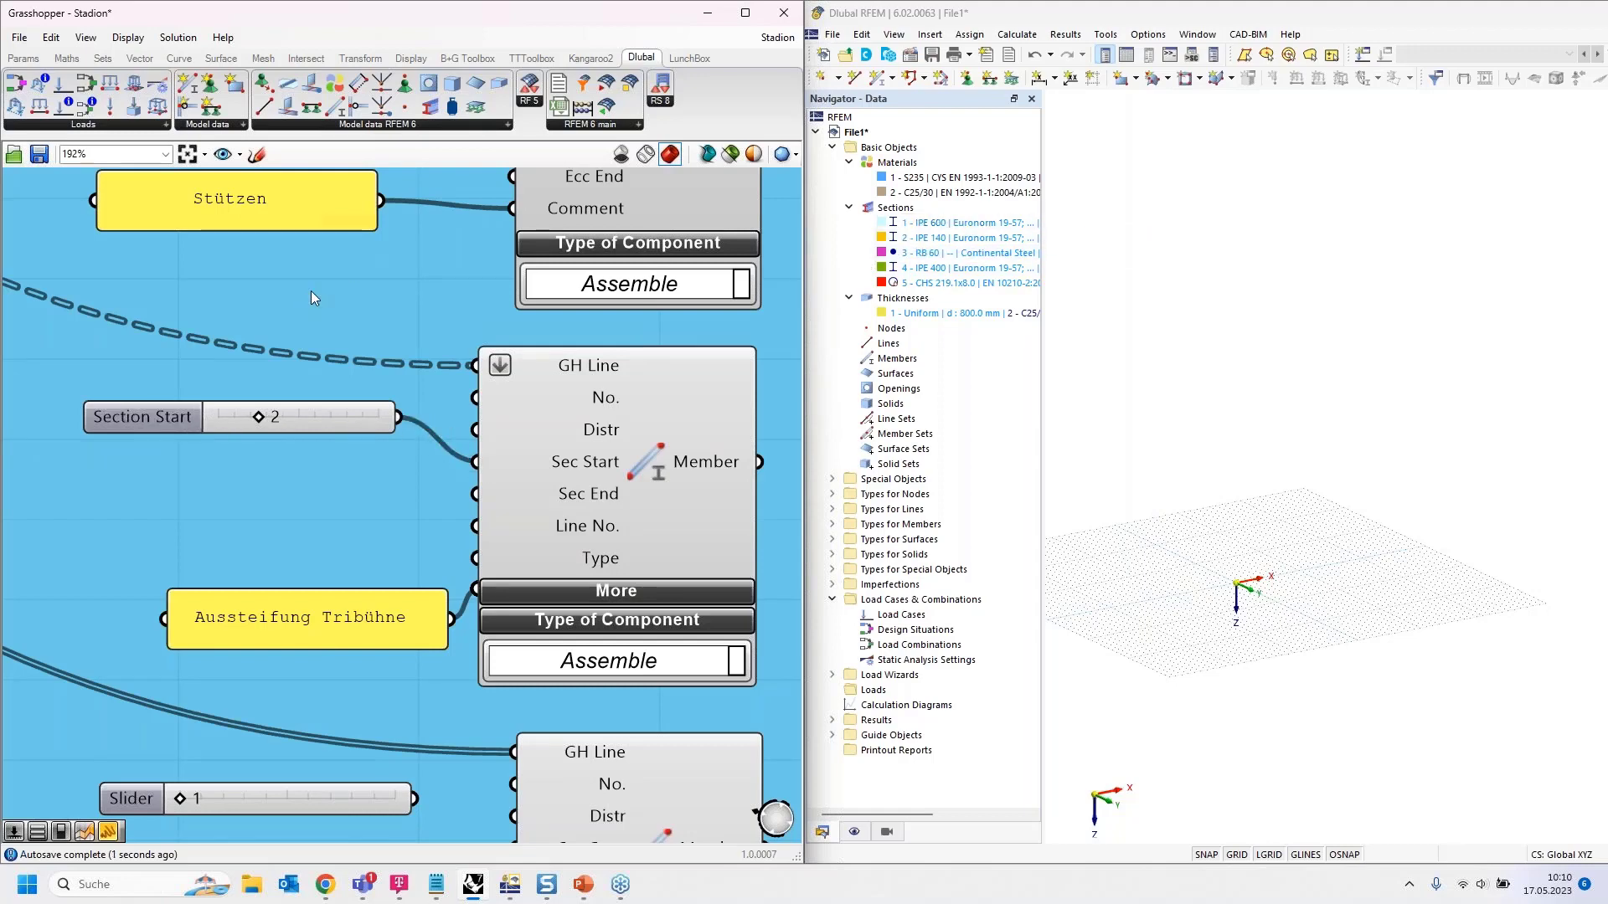
Step: Set the Träger Tribühne slider to 4 and connect it to that member's Sec Start input
scroll(323, 256, "down", 3)
scroll(324, 251, "down", 1)
right_click_drag(365, 548, 345, 471)
scroll(279, 440, "up", 3)
left_click_drag(221, 411, 264, 410)
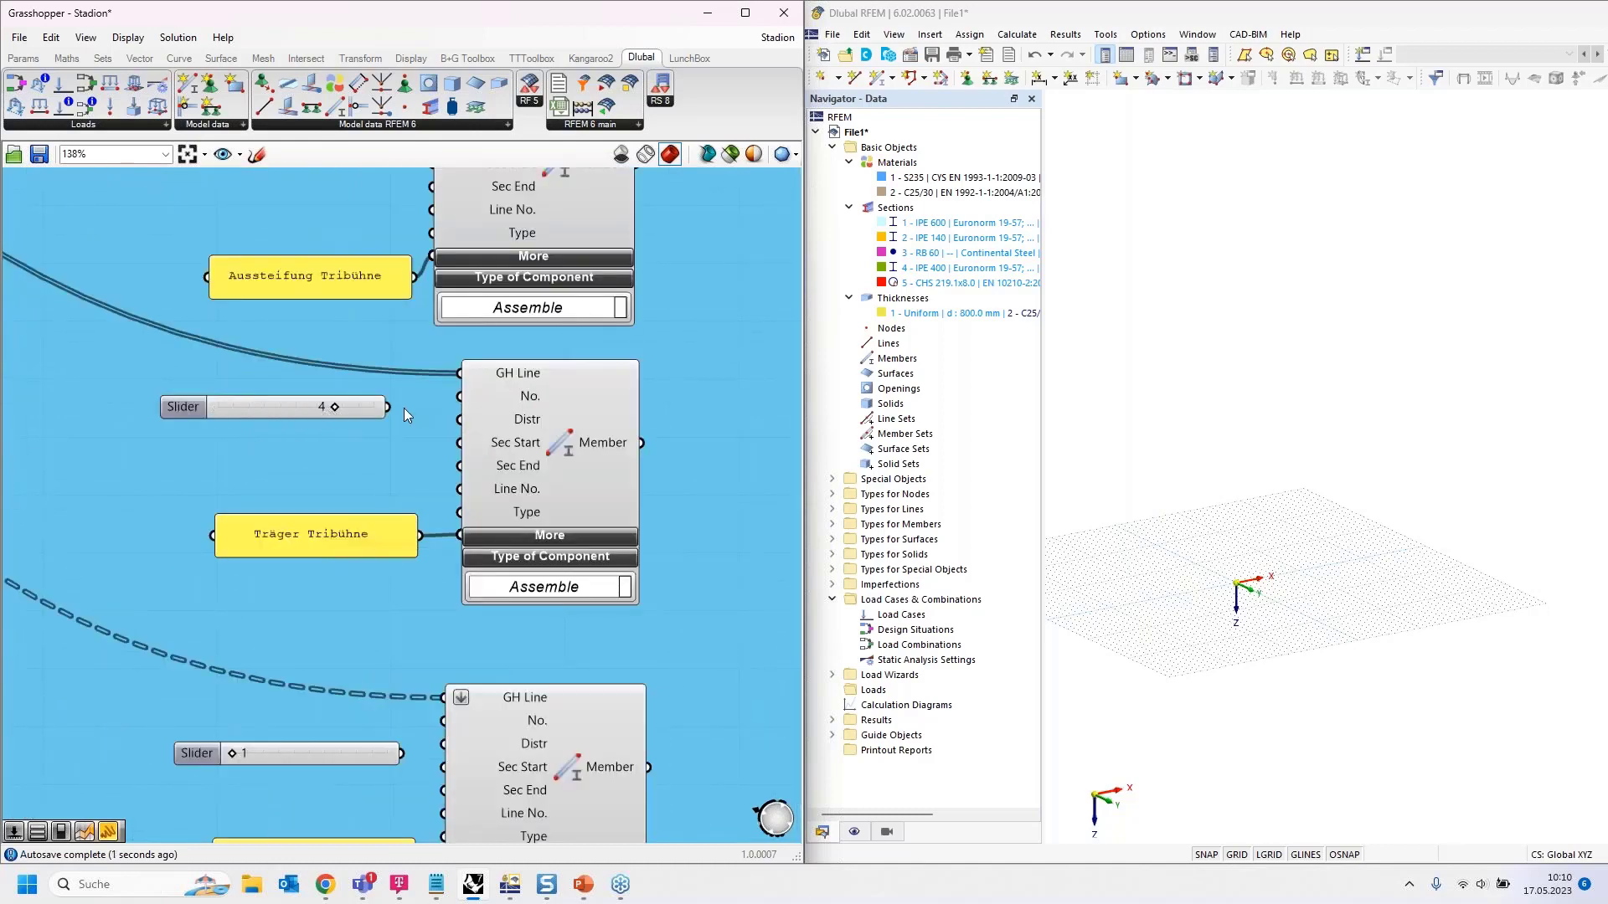
left_click_drag(395, 410, 459, 442)
scroll(359, 277, "down", 3)
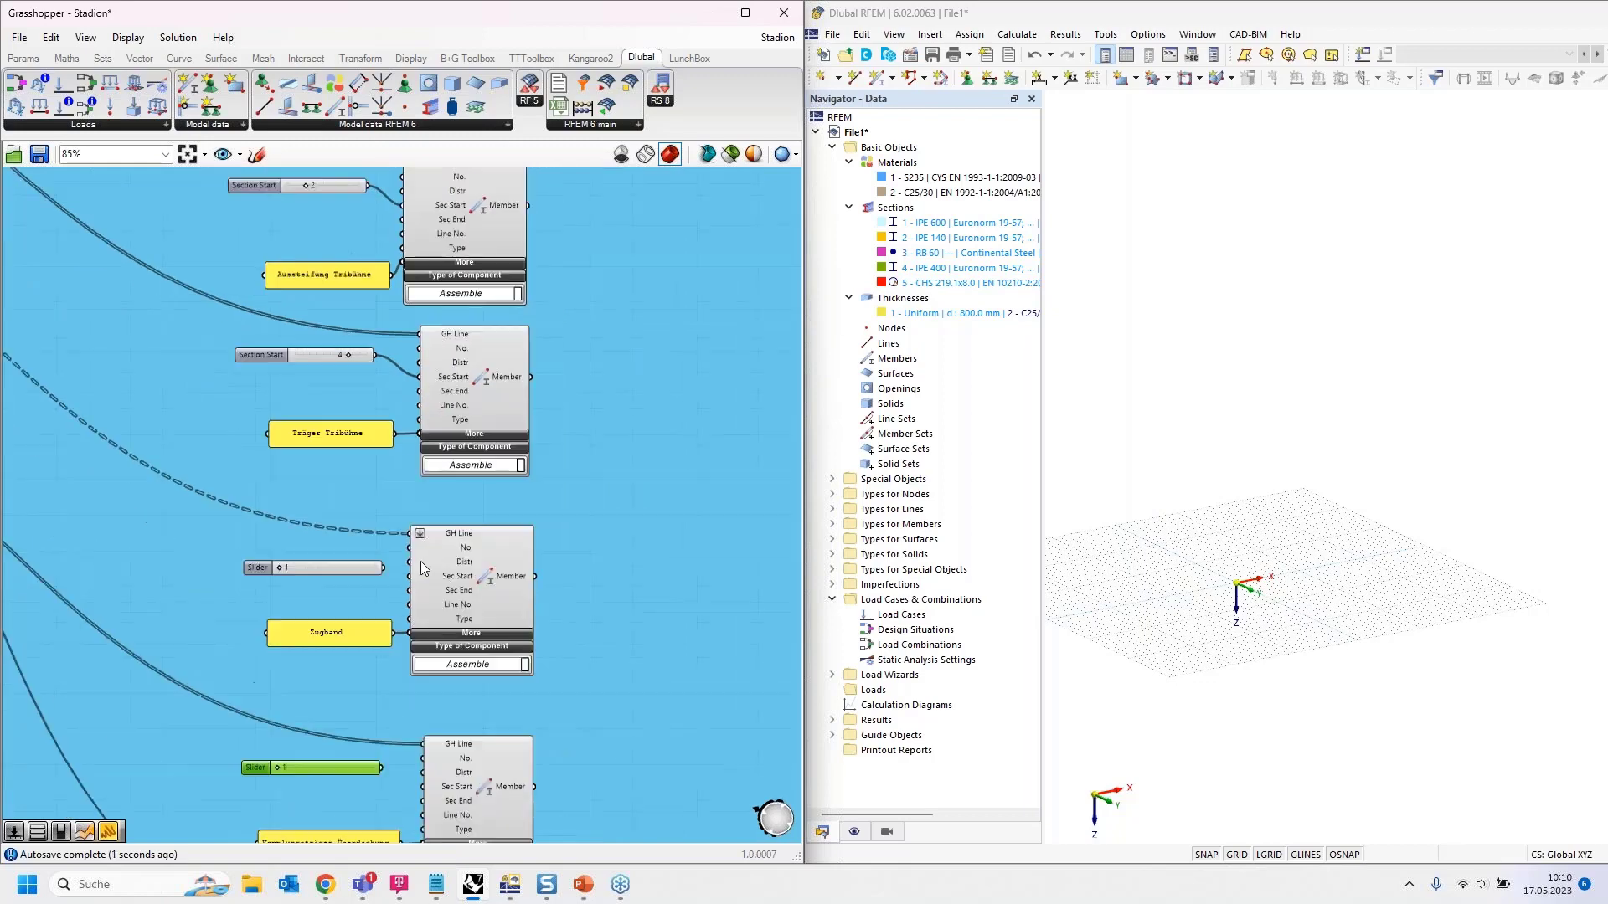
Step: Set the Zugband slider to 3 and connect it to that member's Sec Start input
scroll(417, 563, "up", 3)
scroll(169, 571, "up", 1)
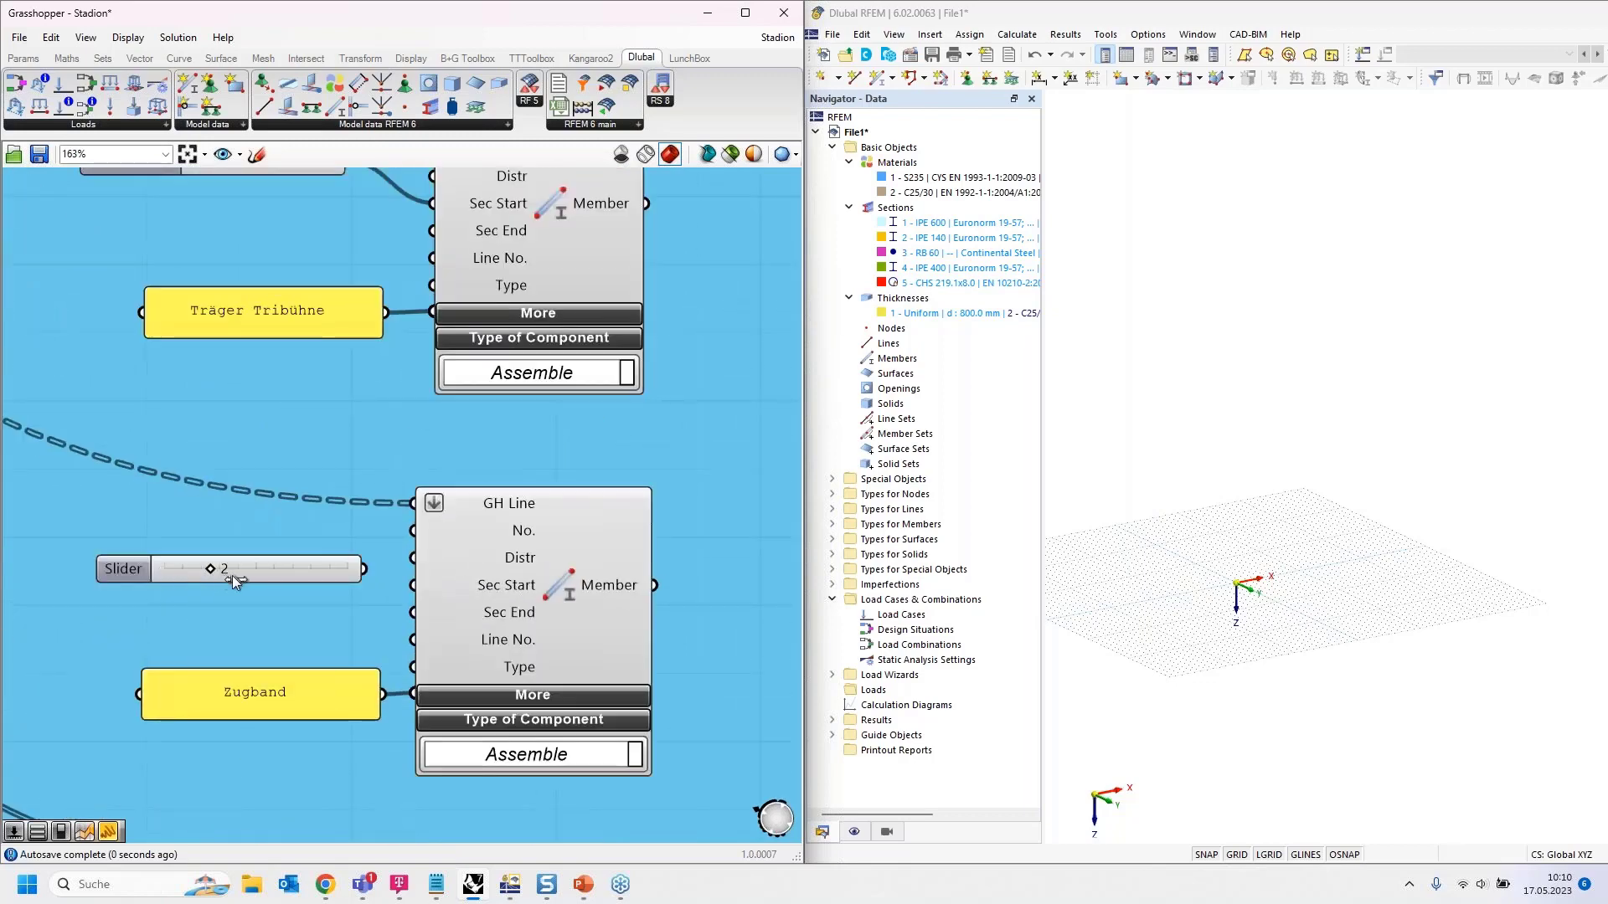
left_click_drag(364, 570, 405, 589)
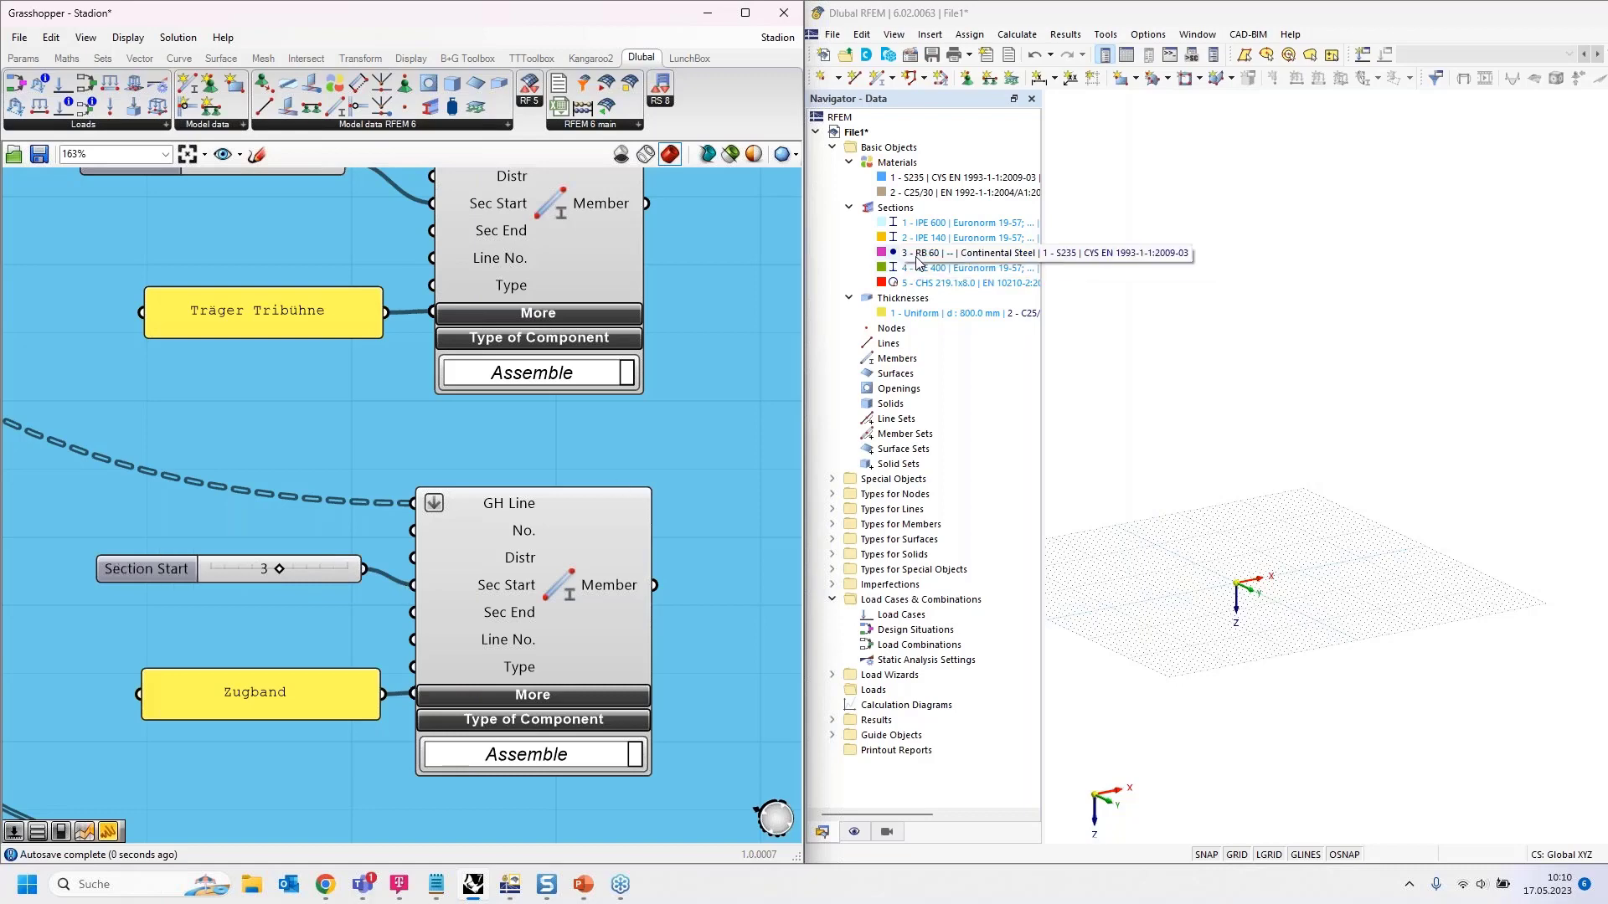
scroll(347, 244, "down", 4)
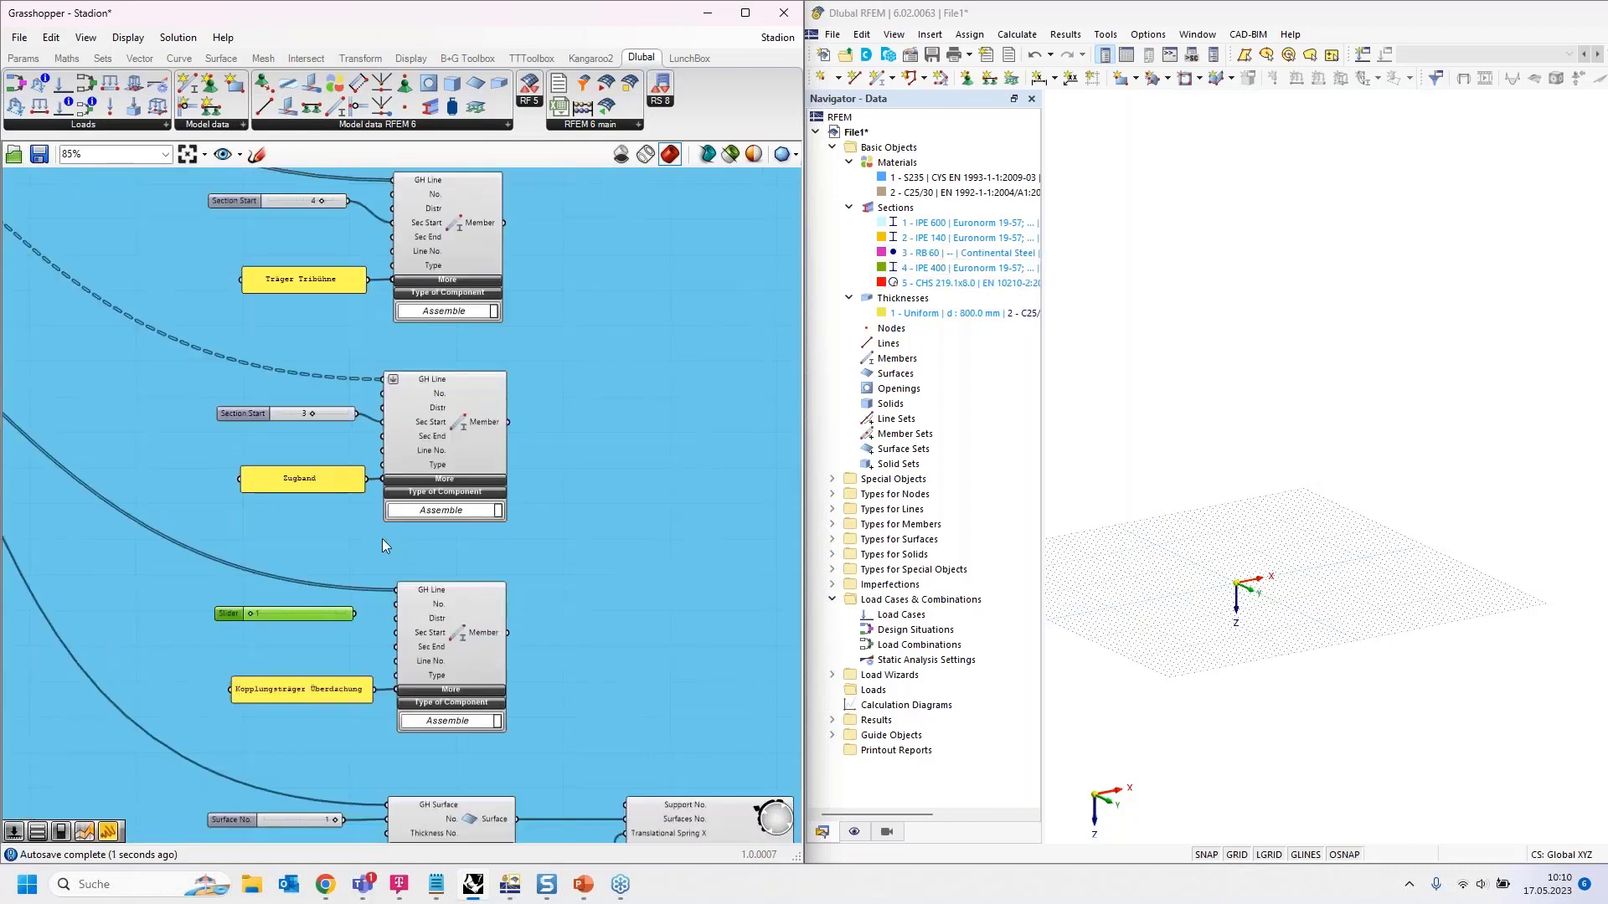
Step: Set the Kopplungsträger Überdachung slider to 5 and connect it to that member's Sec Start input
scroll(352, 545, "up", 4)
scroll(330, 514, "down", 1)
scroll(330, 514, "down", 1)
scroll(245, 648, "up", 2)
left_click_drag(196, 591, 473, 628)
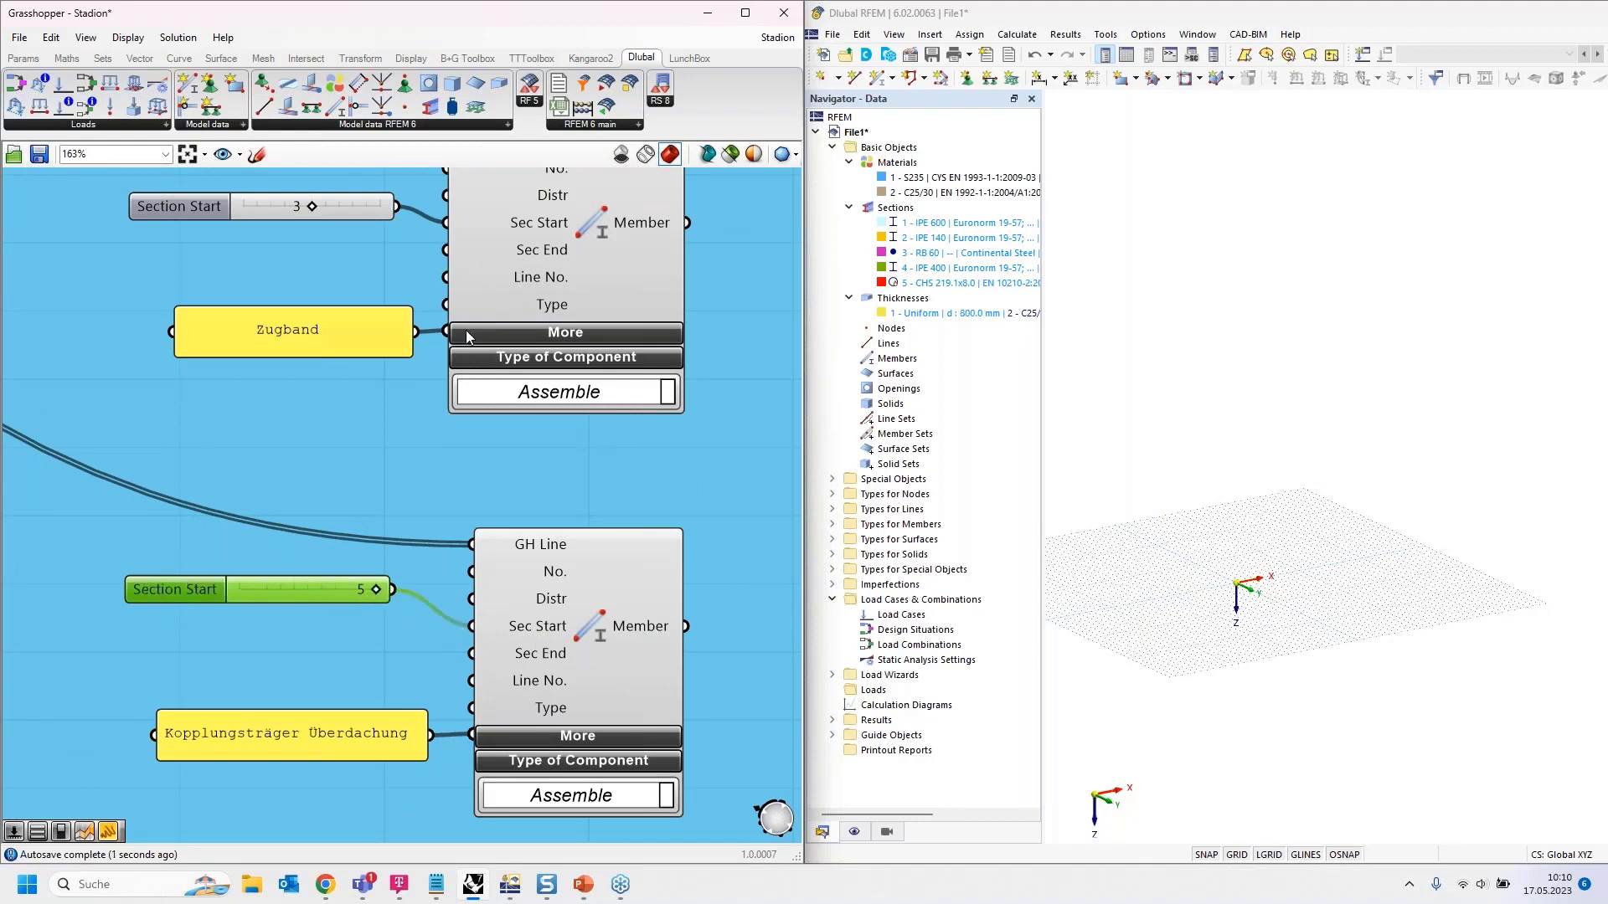
scroll(382, 245, "down", 5)
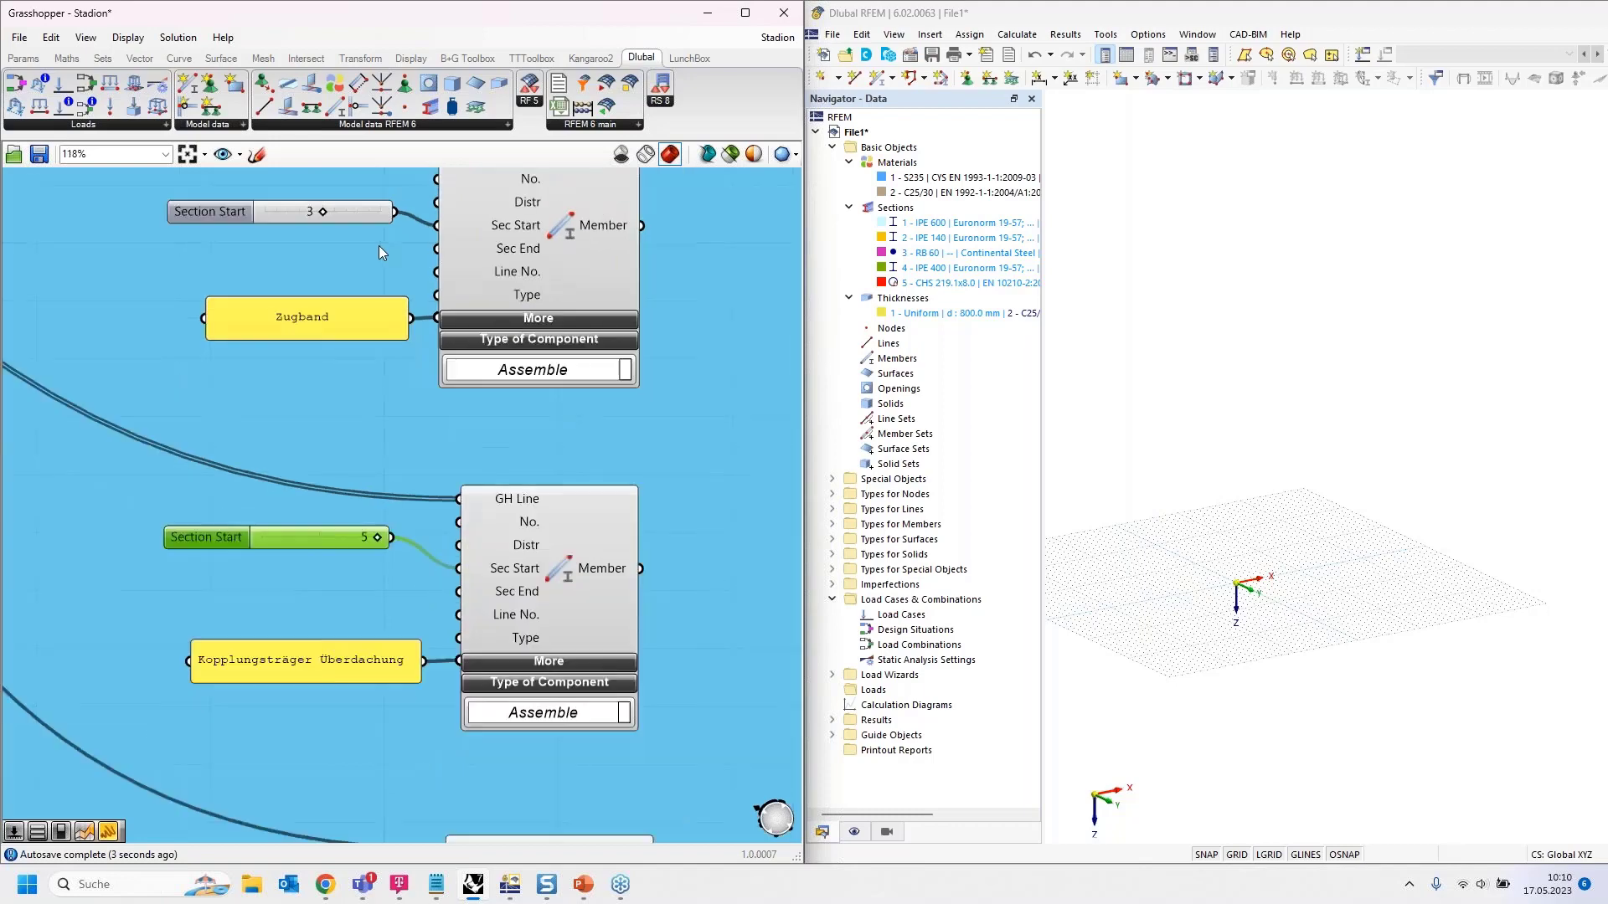
Step: Connect the Surface No. slider to the surface's Thickness No. input and realign the Kopplungsträger Überdachung section slider
scroll(403, 579, "up", 5)
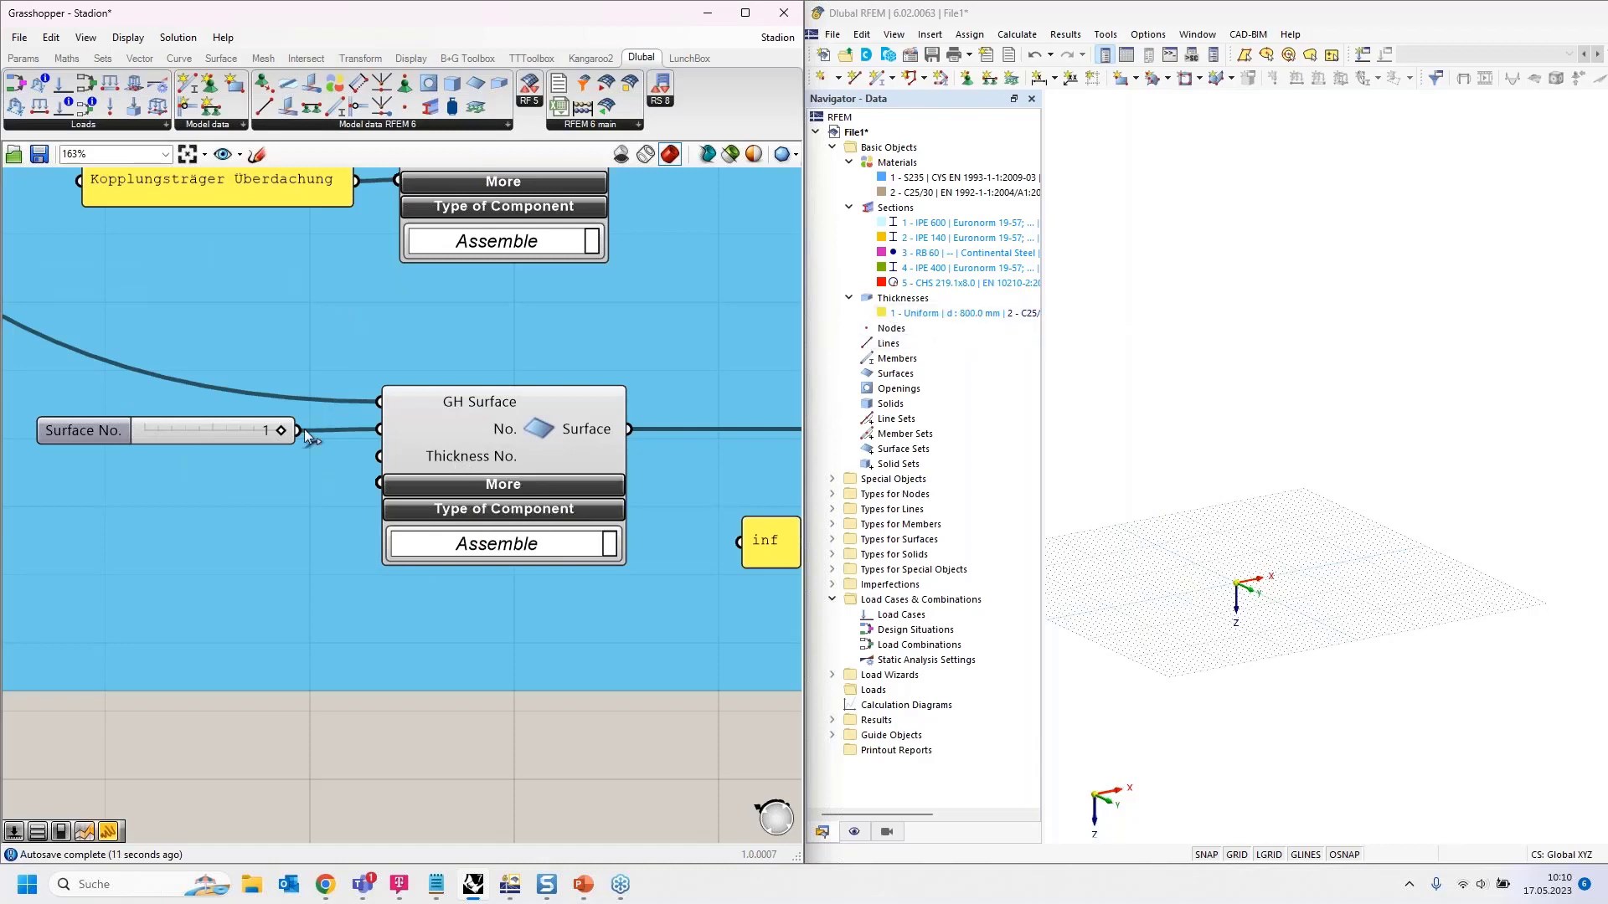
left_click_drag(298, 429, 379, 457)
scroll(316, 625, "down", 5)
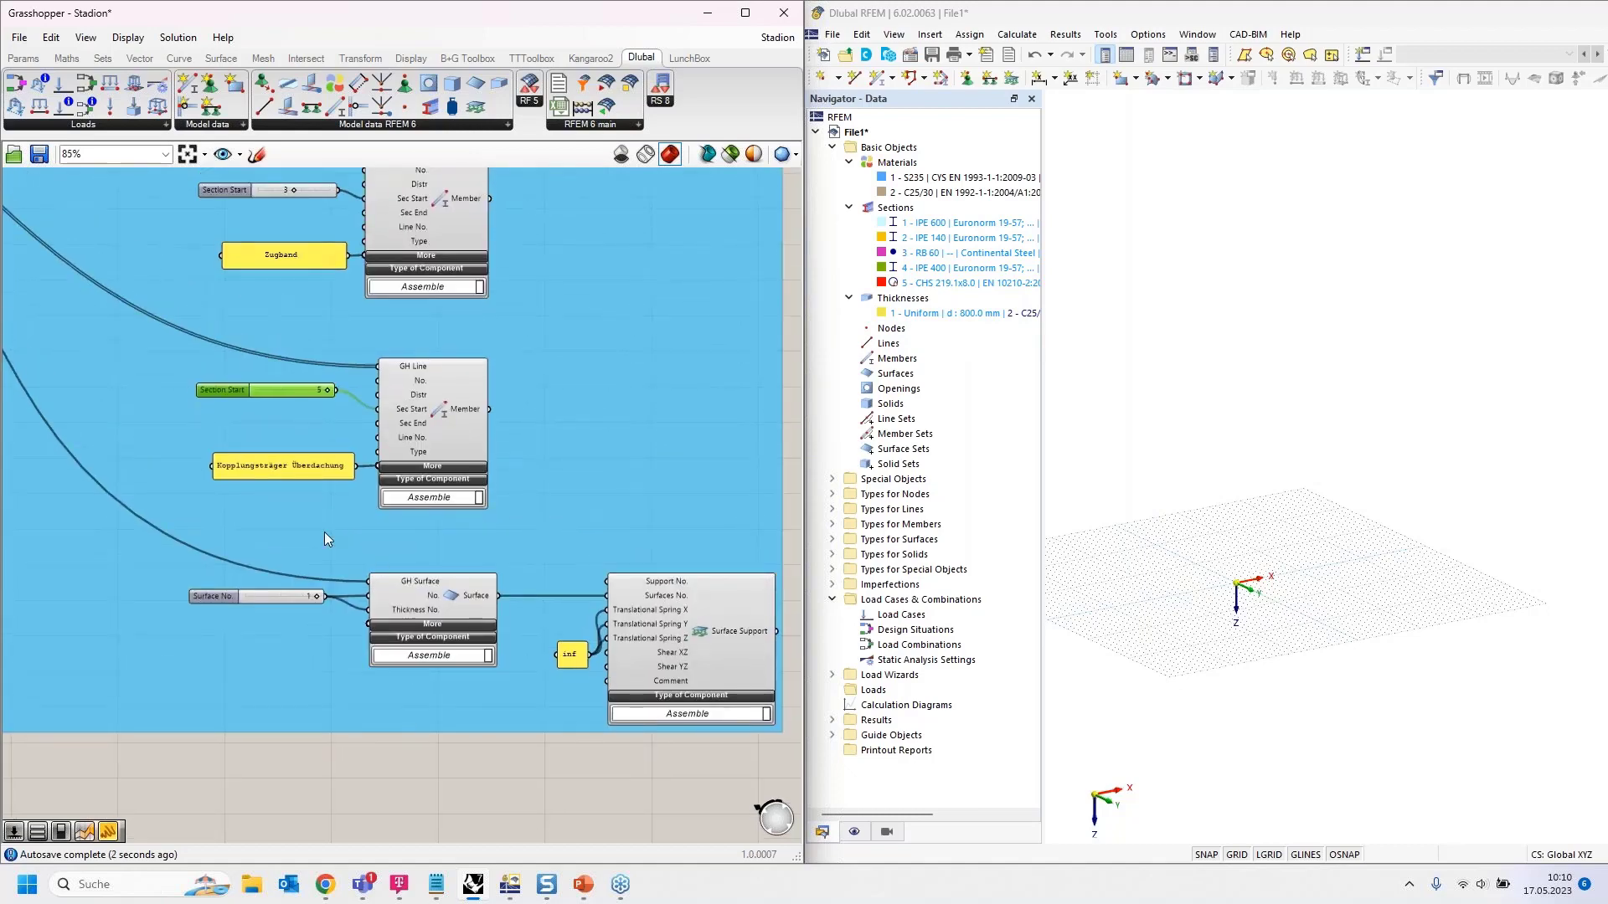
right_click_drag(324, 531, 354, 650)
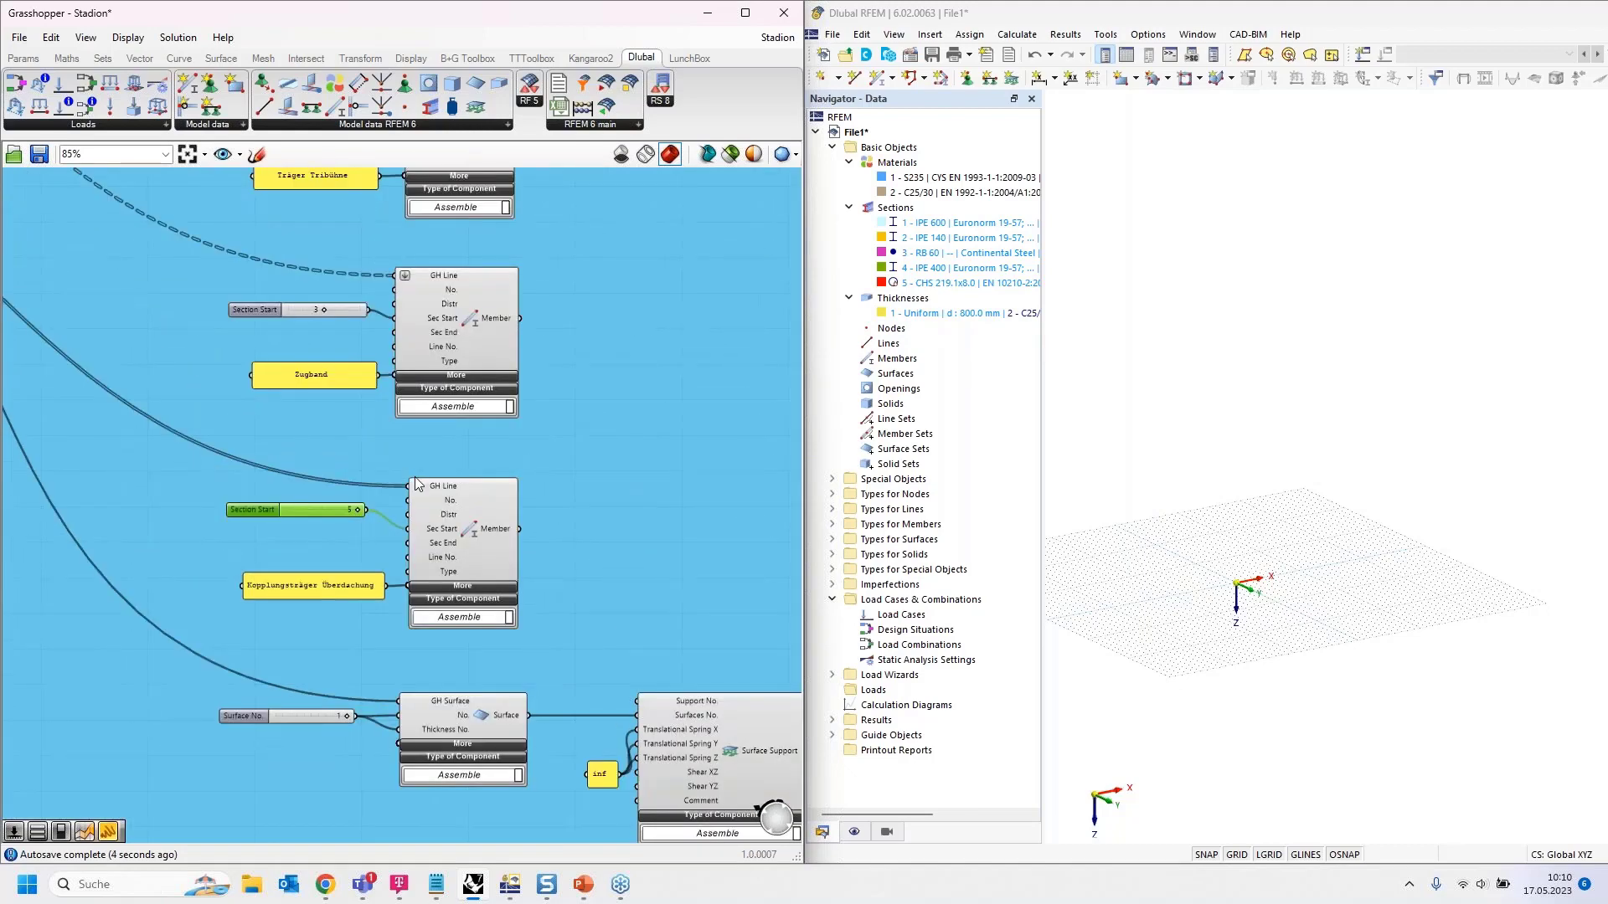
left_click_drag(329, 518, 338, 532)
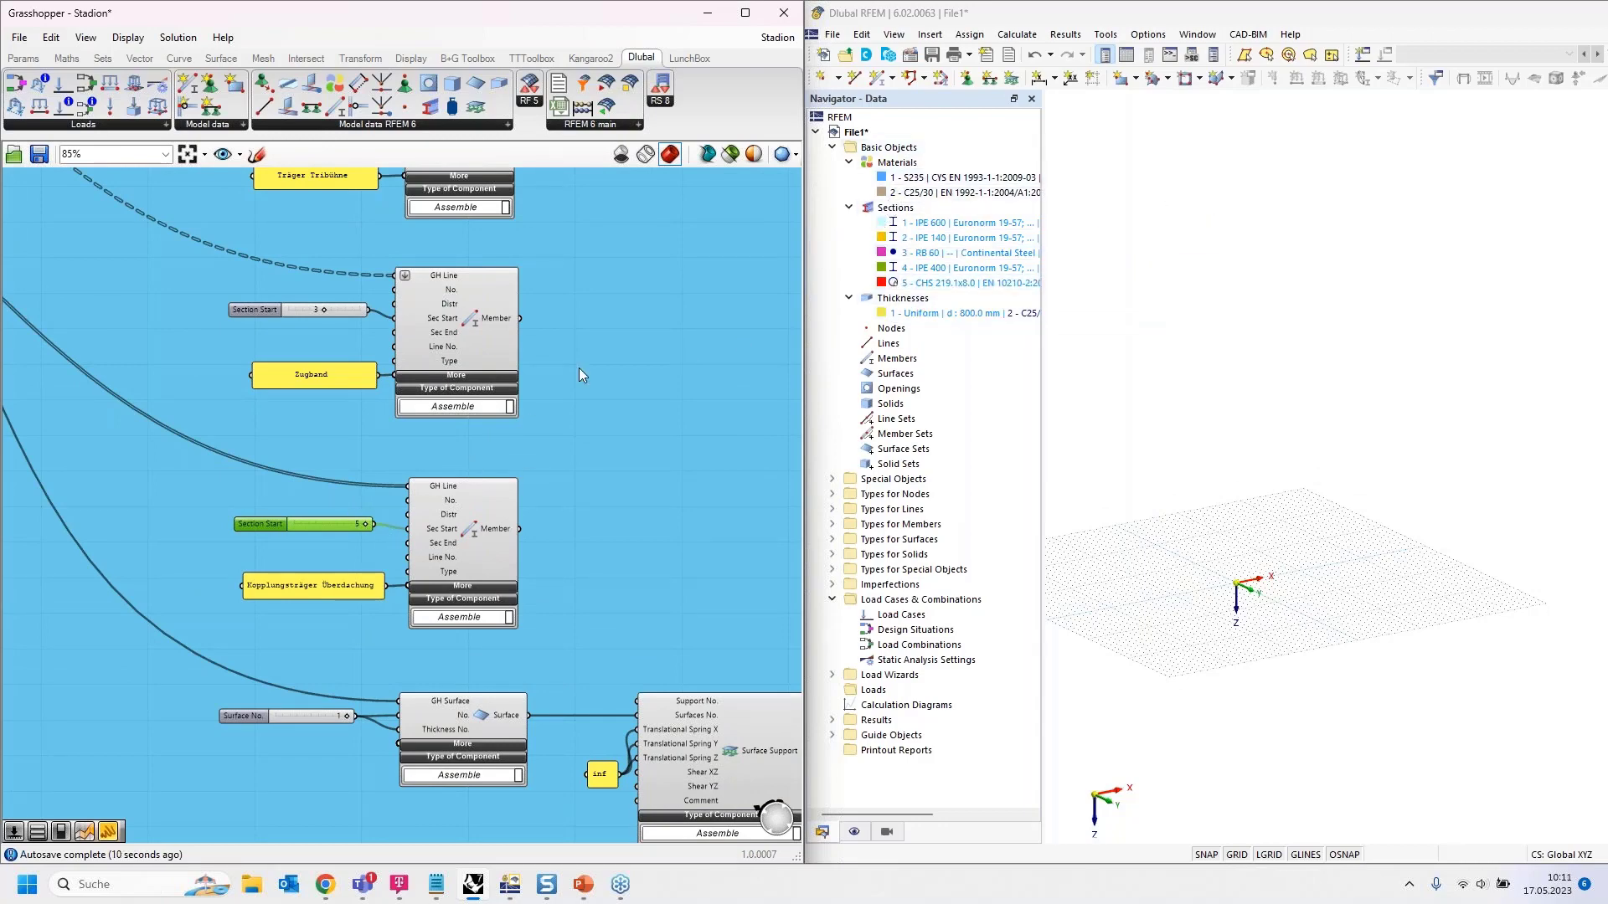
Step: Set the Boolean toggle for Overwrite in the Export group to False
right_click_drag(588, 362, 266, 588)
right_click_drag(568, 289, 450, 501)
right_click_drag(537, 368, 430, 750)
right_click_drag(435, 524, 410, 574)
right_click_drag(426, 364, 408, 435)
scroll(409, 435, "up", 2)
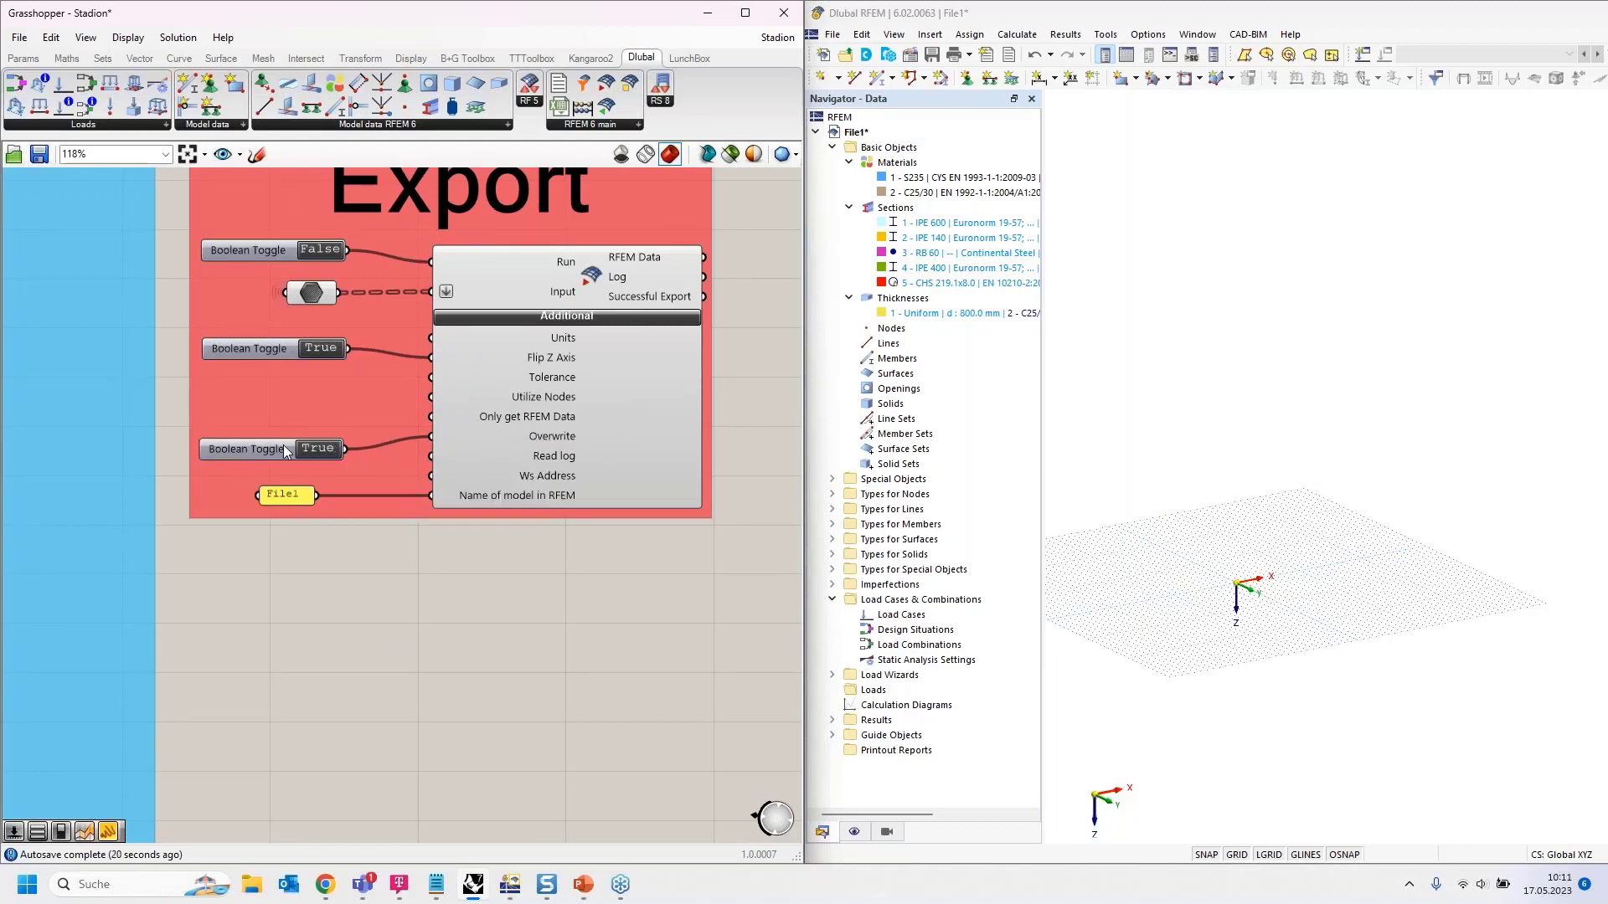
scroll(488, 486, "down", 3)
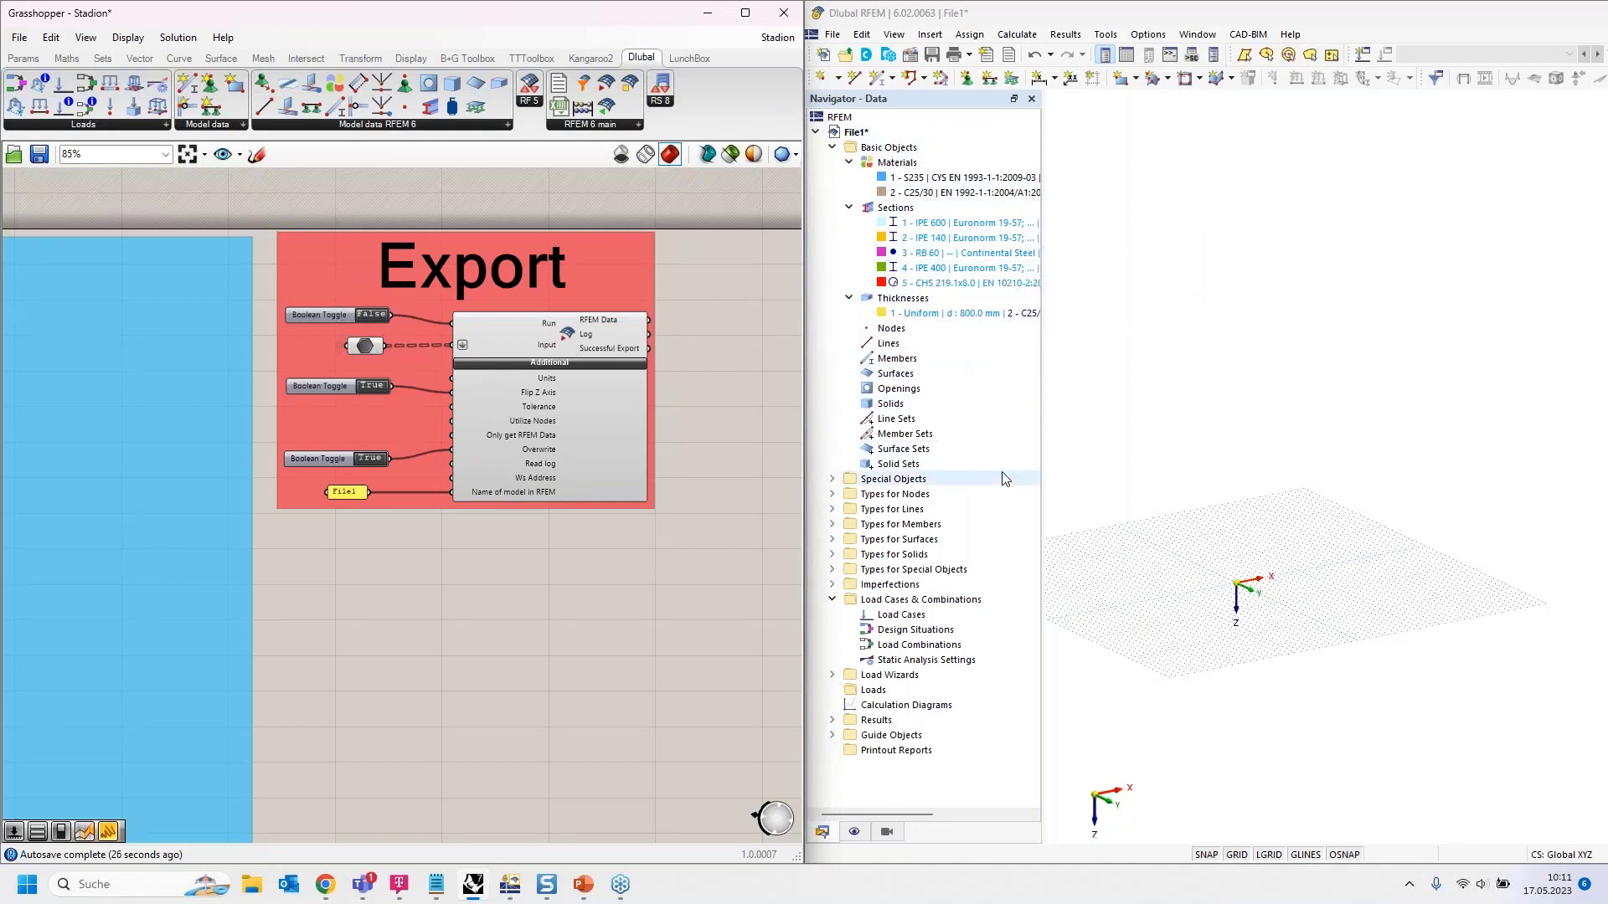
scroll(722, 355, "down", 4)
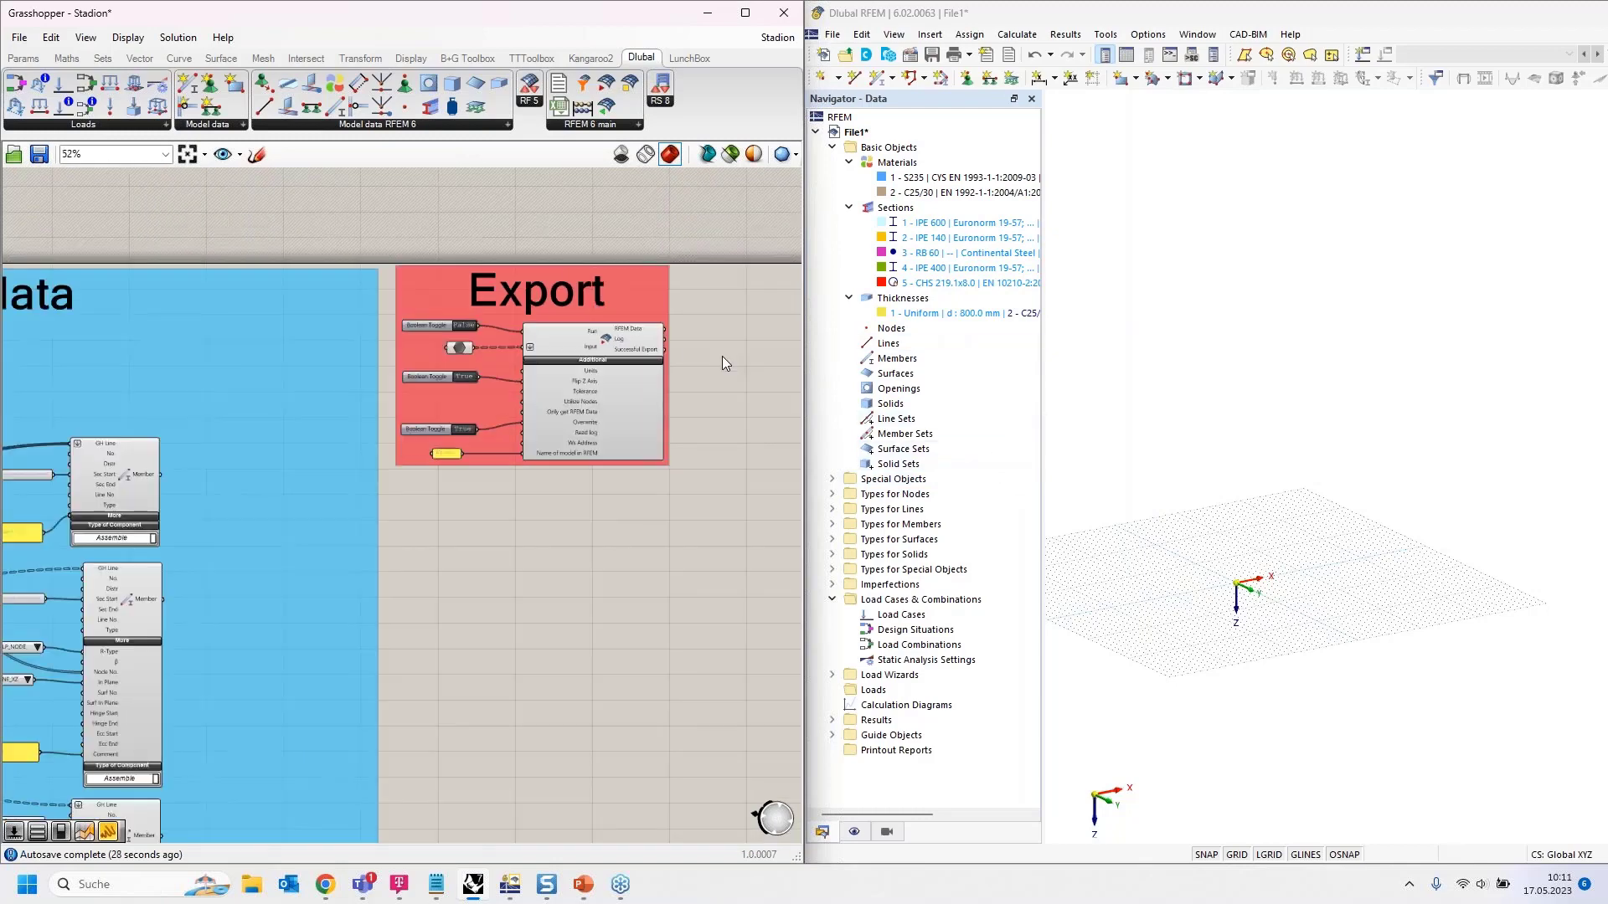
scroll(84, 459, "up", 6)
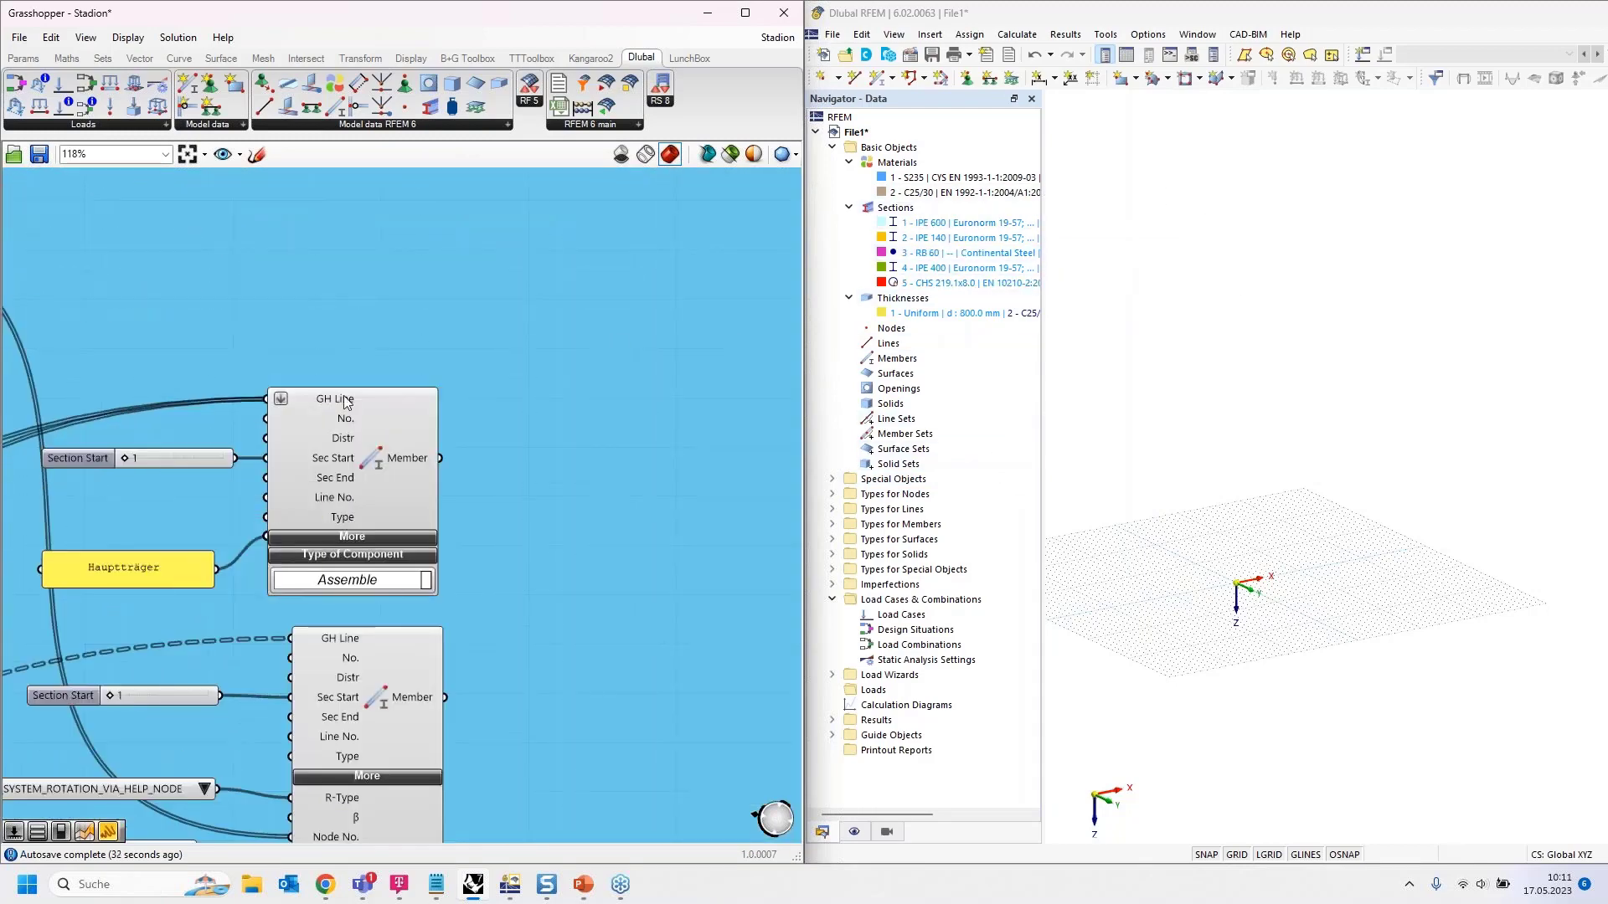
scroll(139, 390, "down", 4)
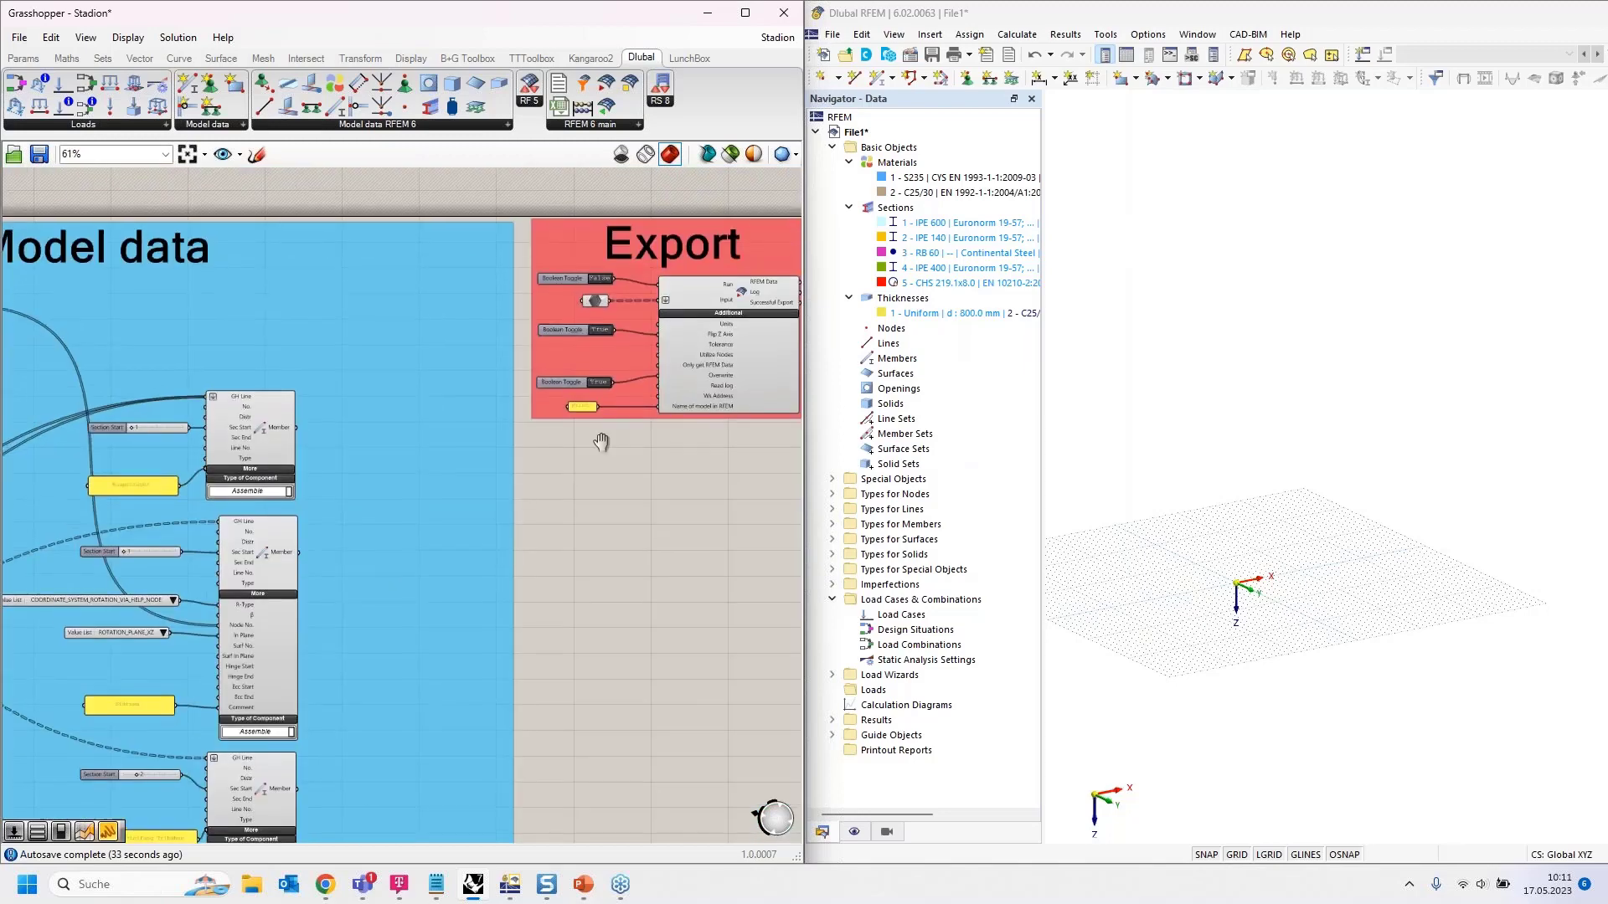
scroll(590, 444, "up", 6)
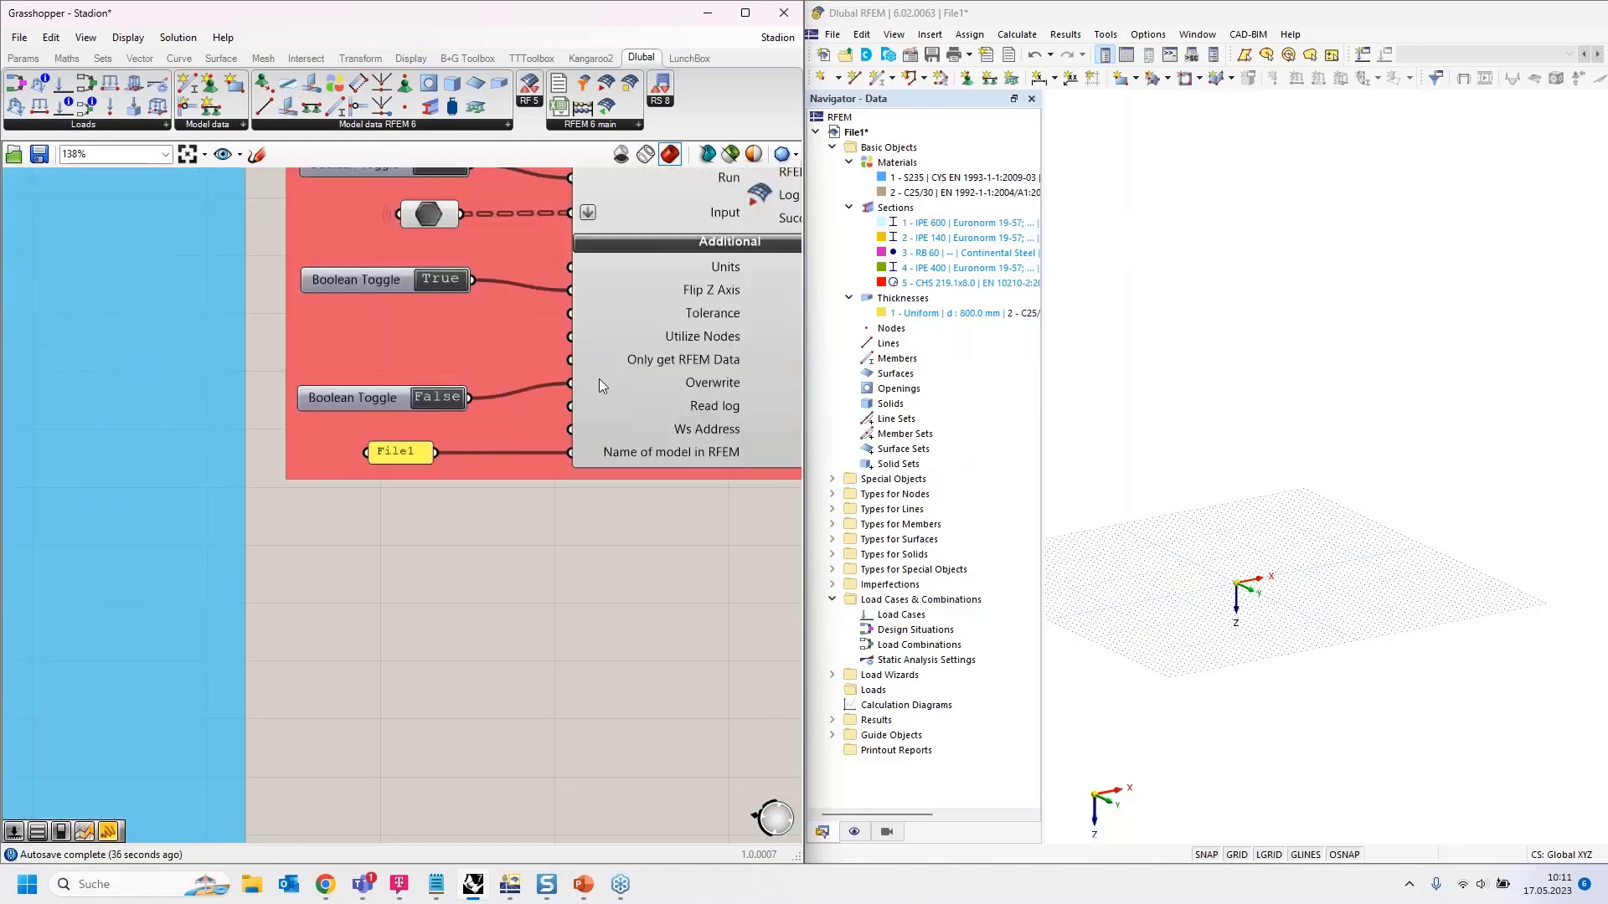
right_click_drag(551, 528, 420, 610)
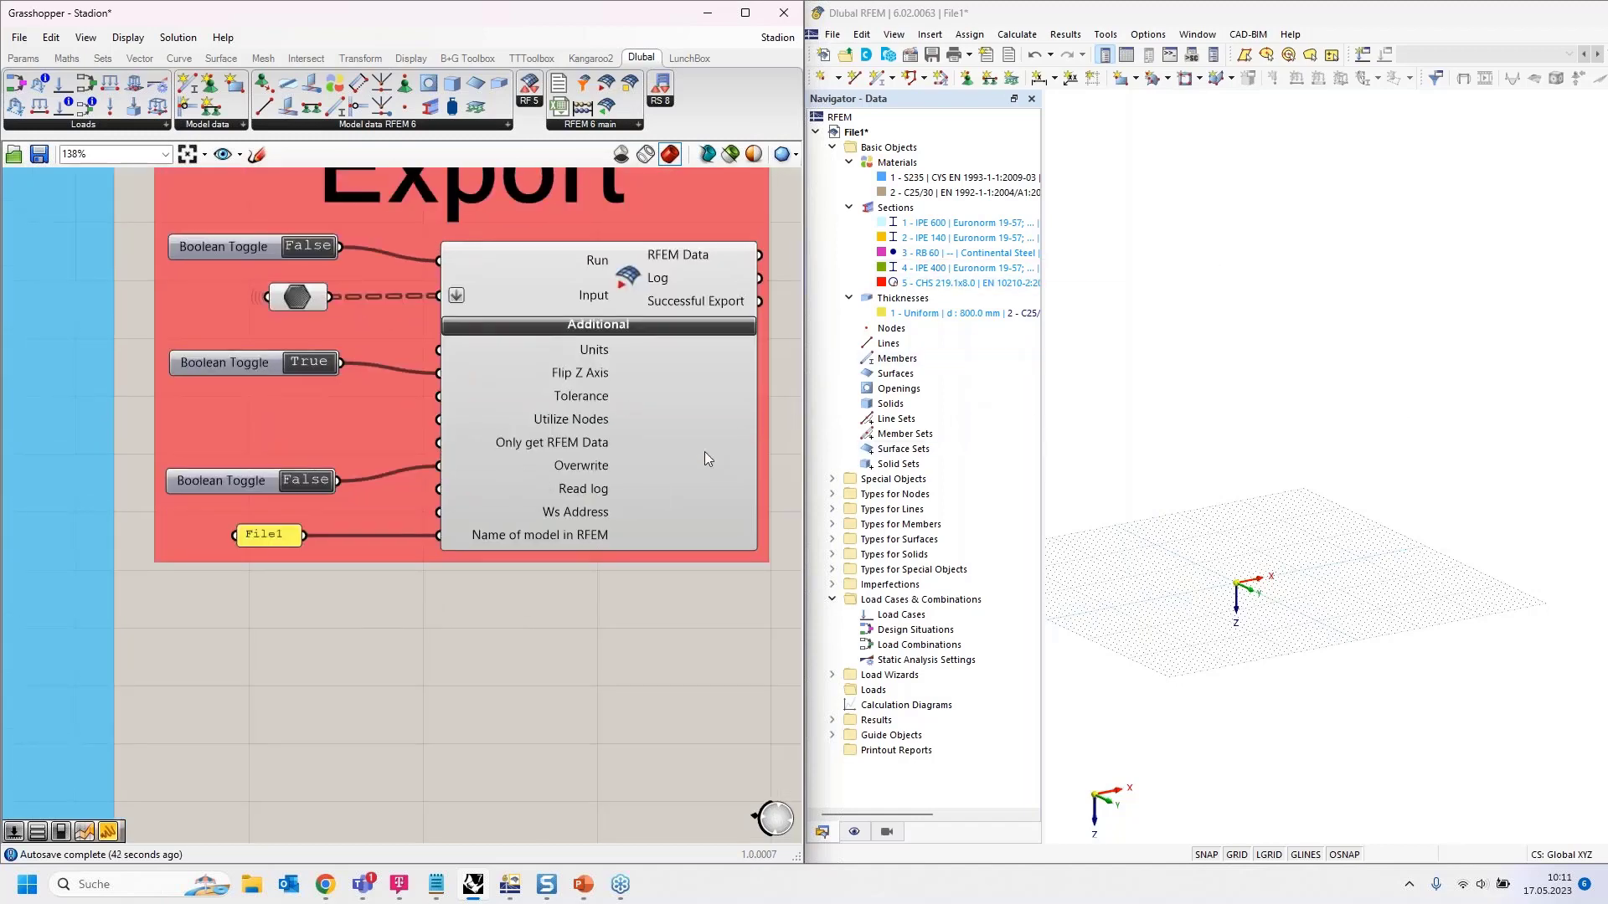
Step: Export the stadium to File1 in RFEM with the Run toggle and inspect the generated structure
right_click_drag(527, 615, 487, 679)
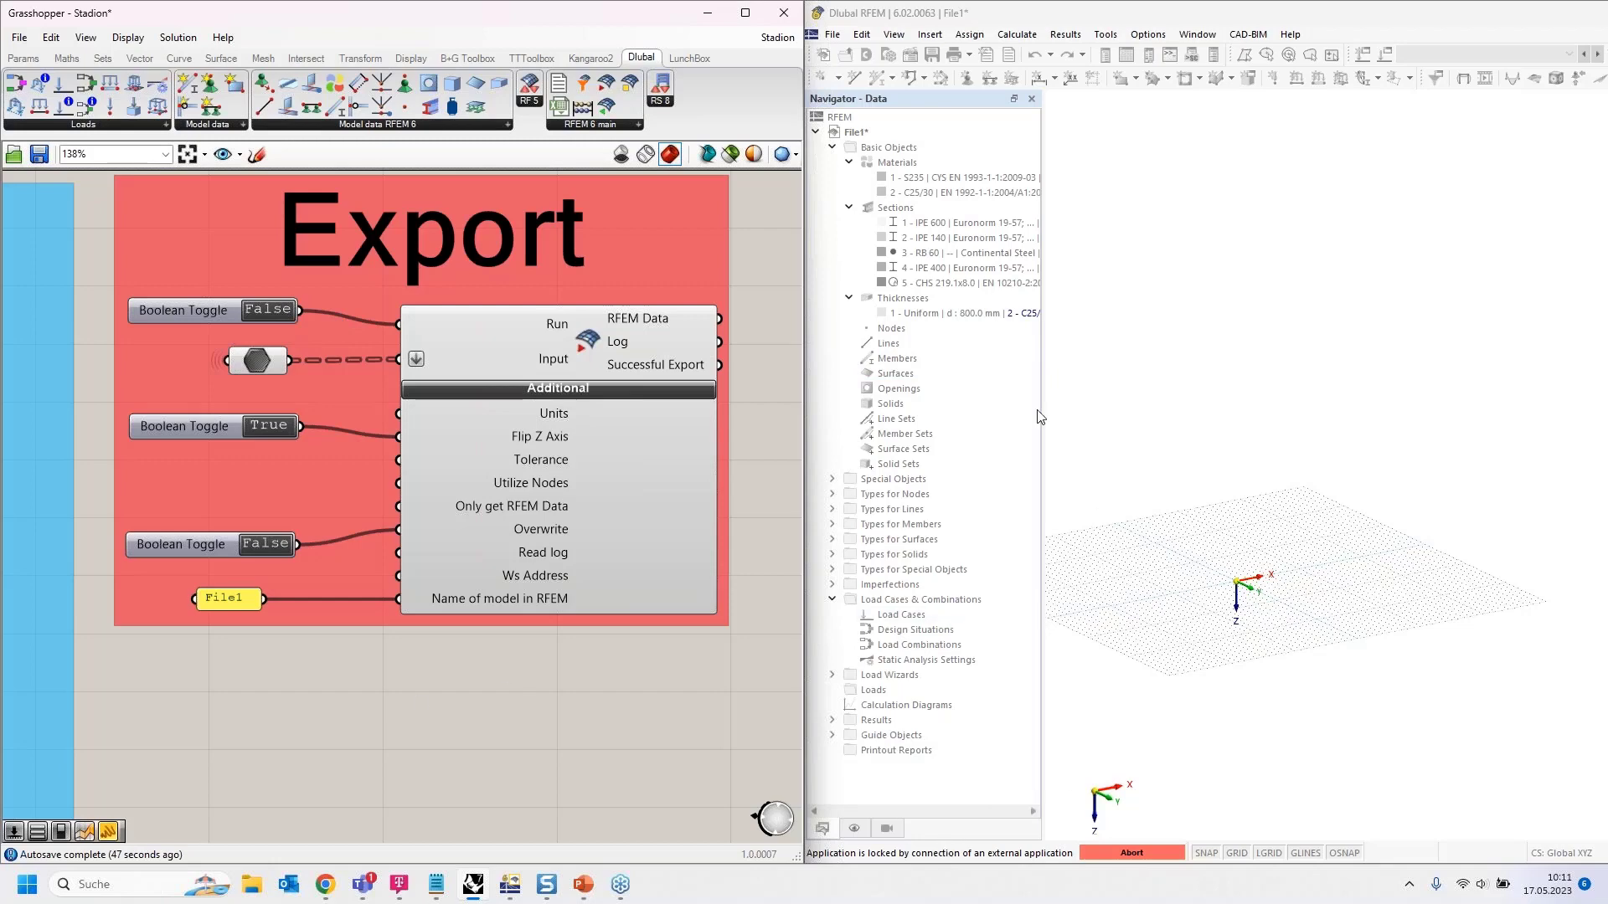
double_click(268, 310)
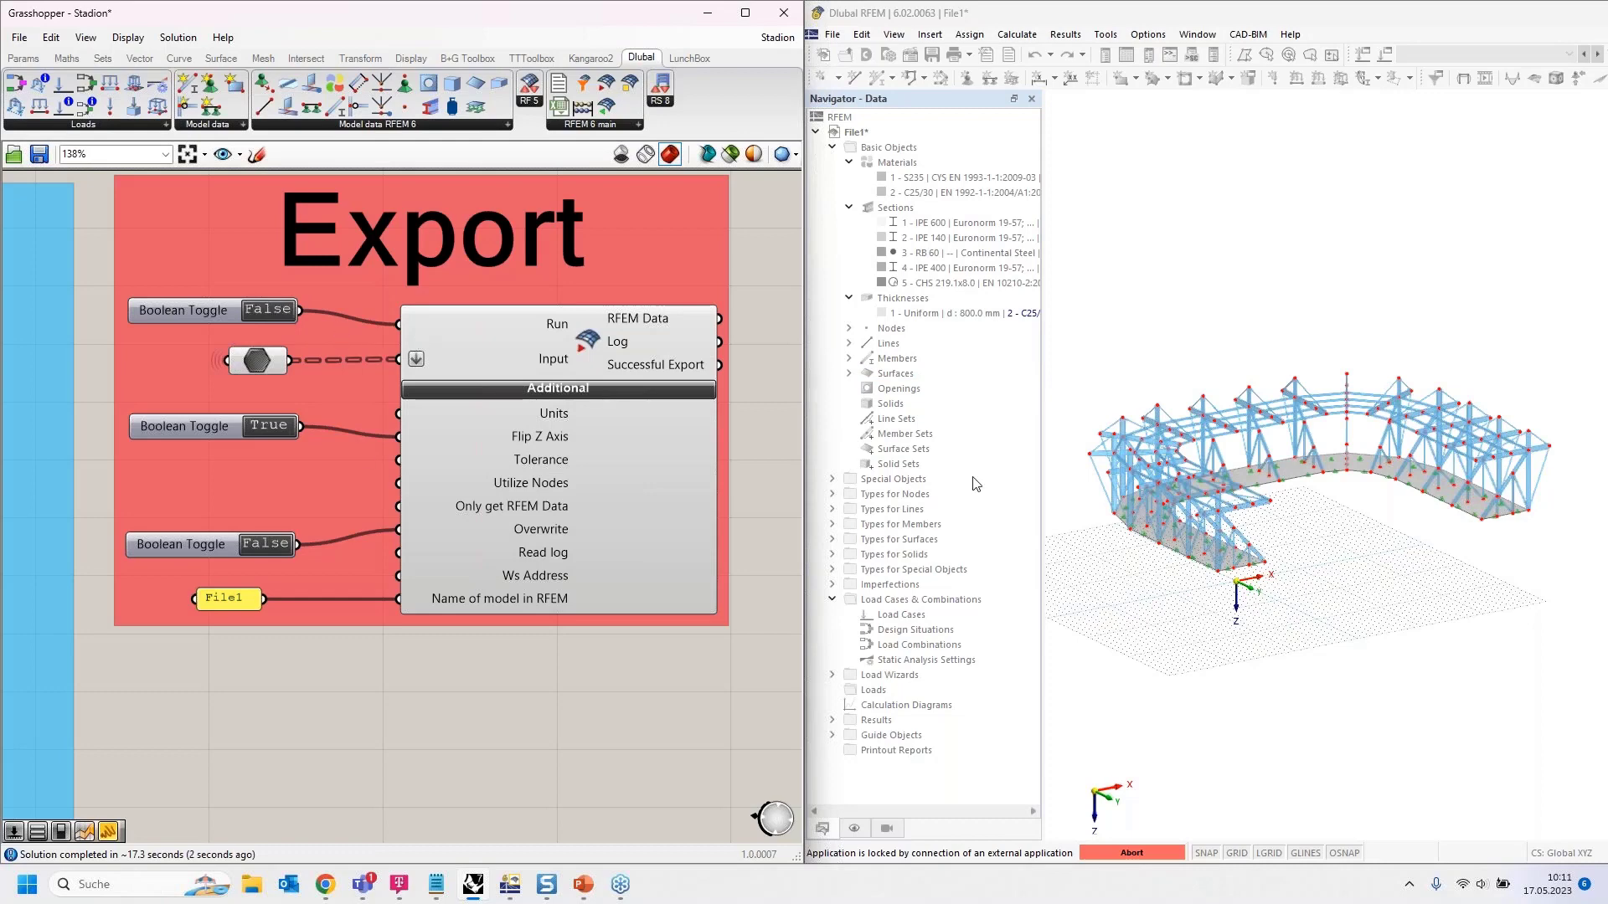
left_click(1194, 615)
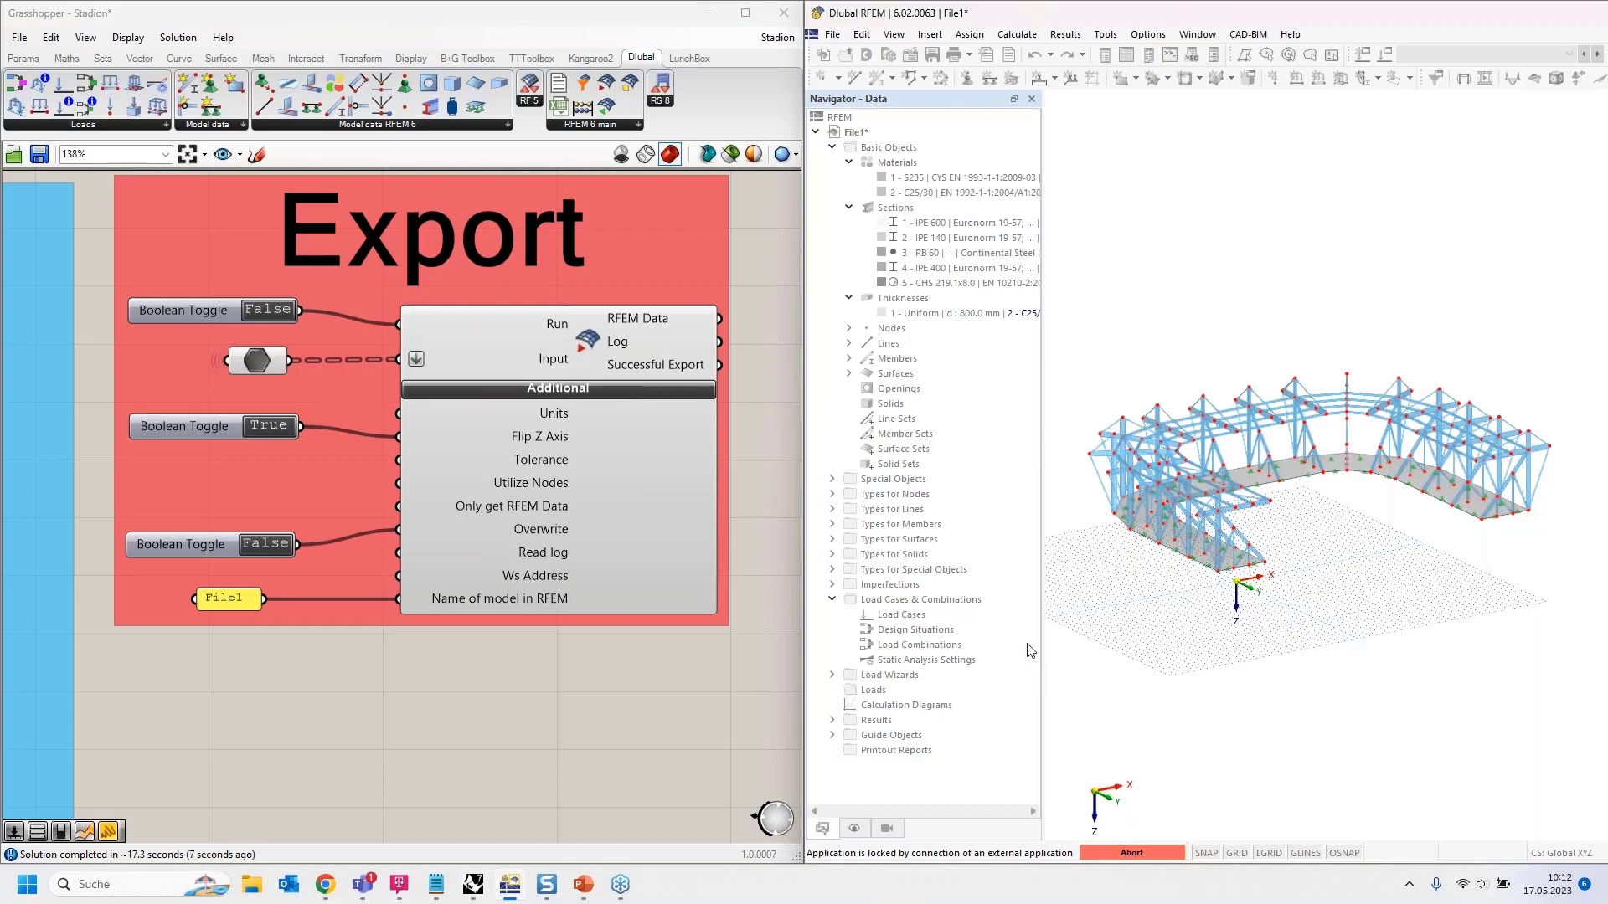
middle_click_drag(1143, 620, 1174, 651, "ctrl")
scroll(1287, 506, "up", 3)
middle_click_drag(1287, 506, 1203, 456)
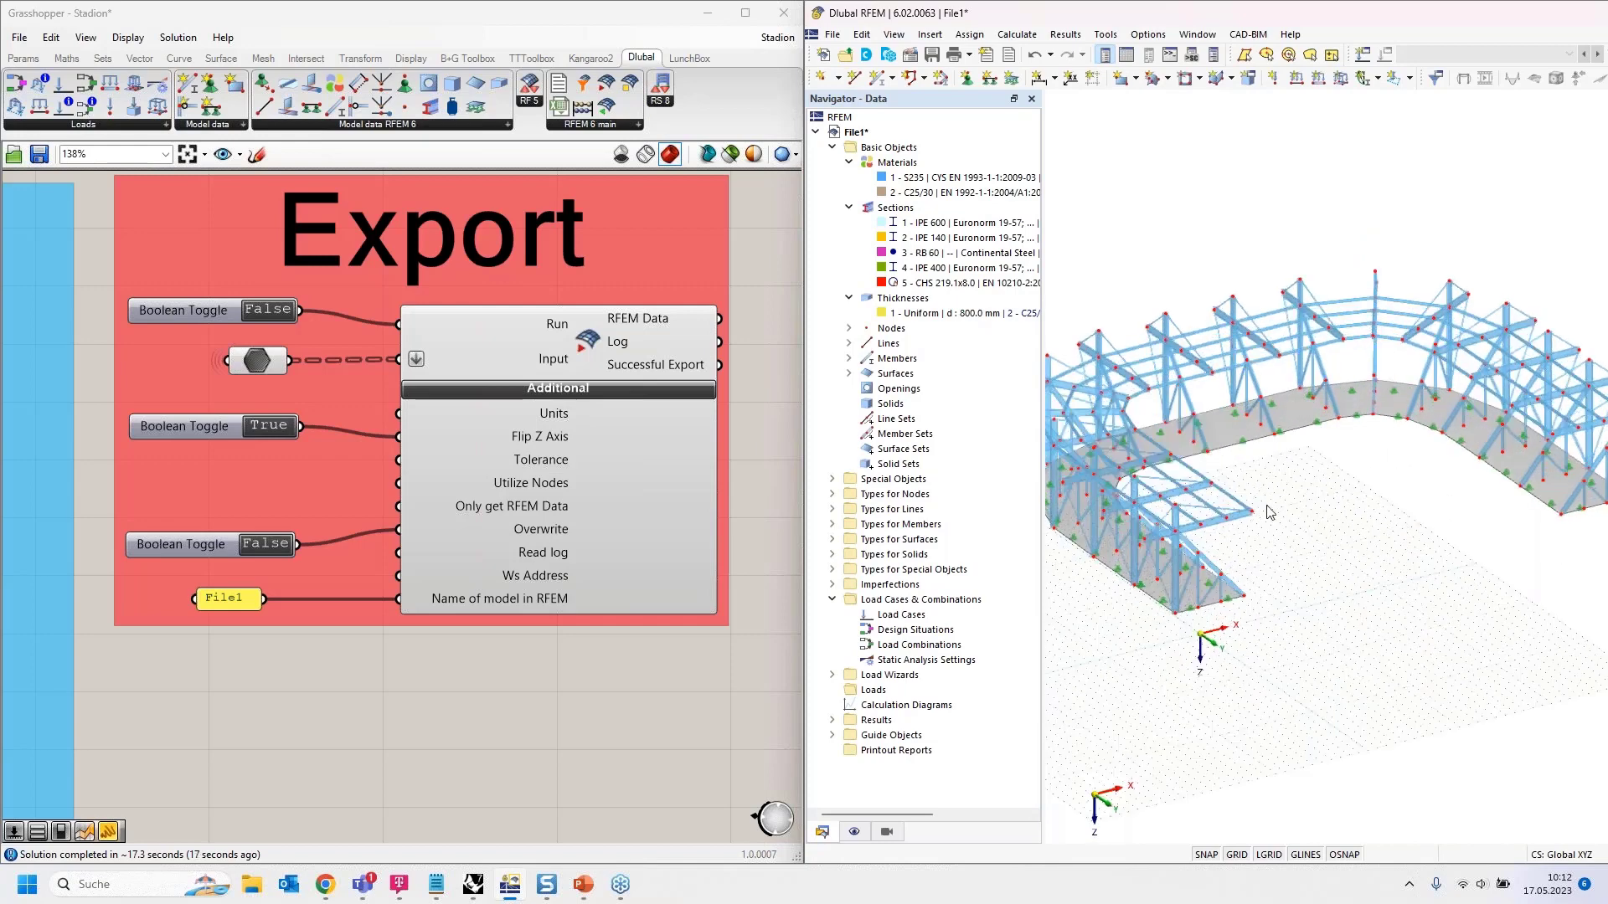
Step: Expand the Members list in the RFEM navigator and examine the sections assigned to the exported beams
middle_click_drag(1268, 513, 1321, 437, "ctrl")
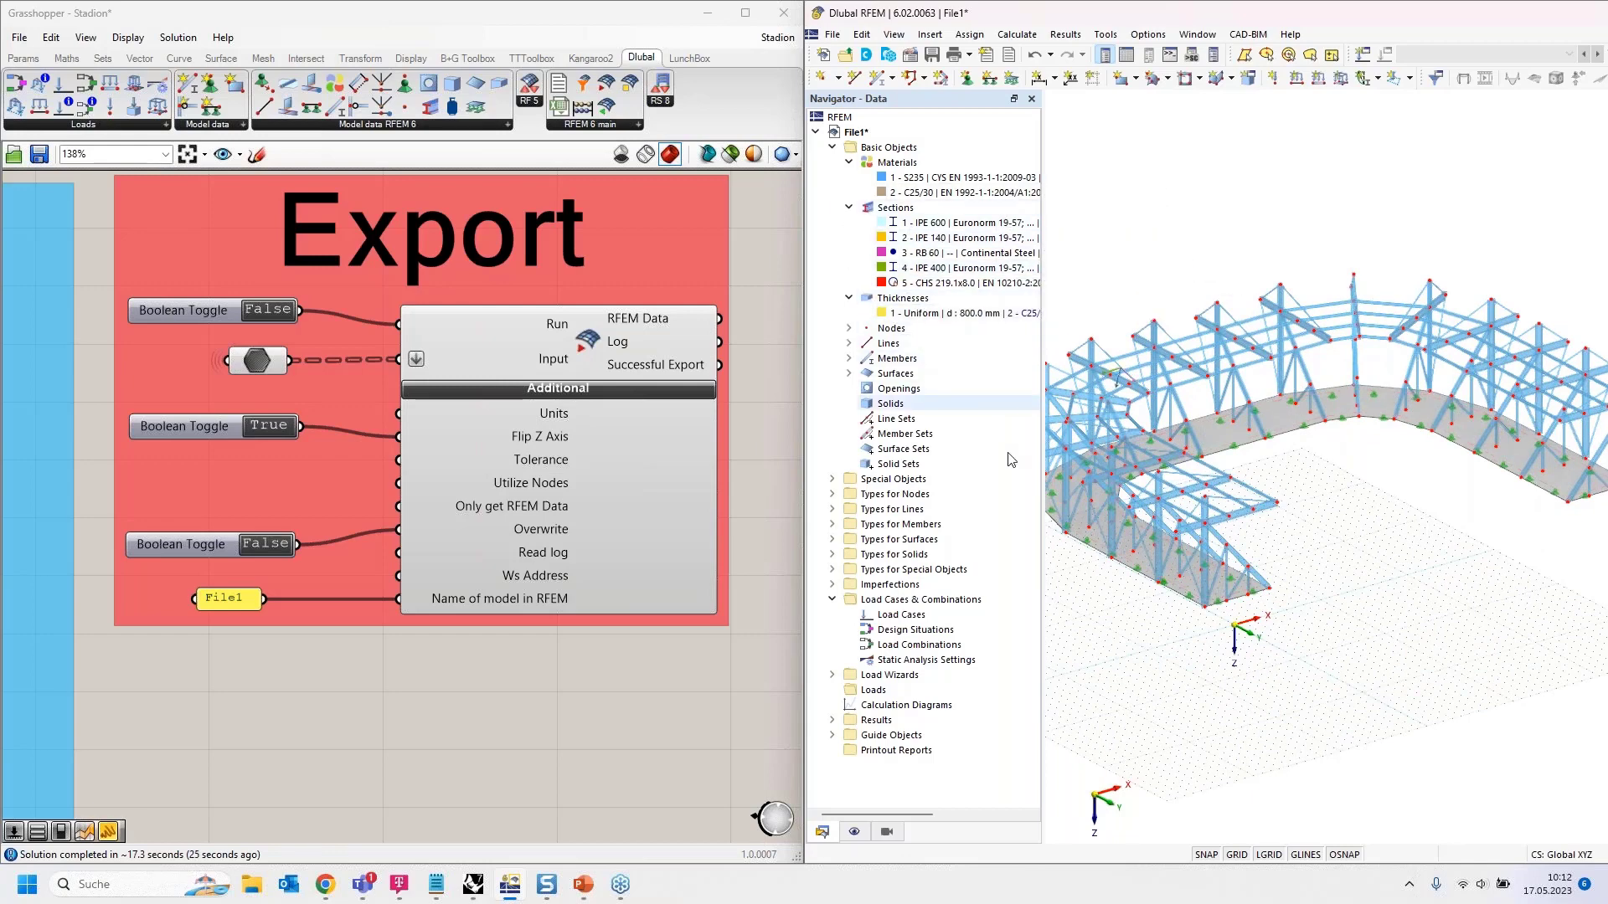
left_click(849, 358)
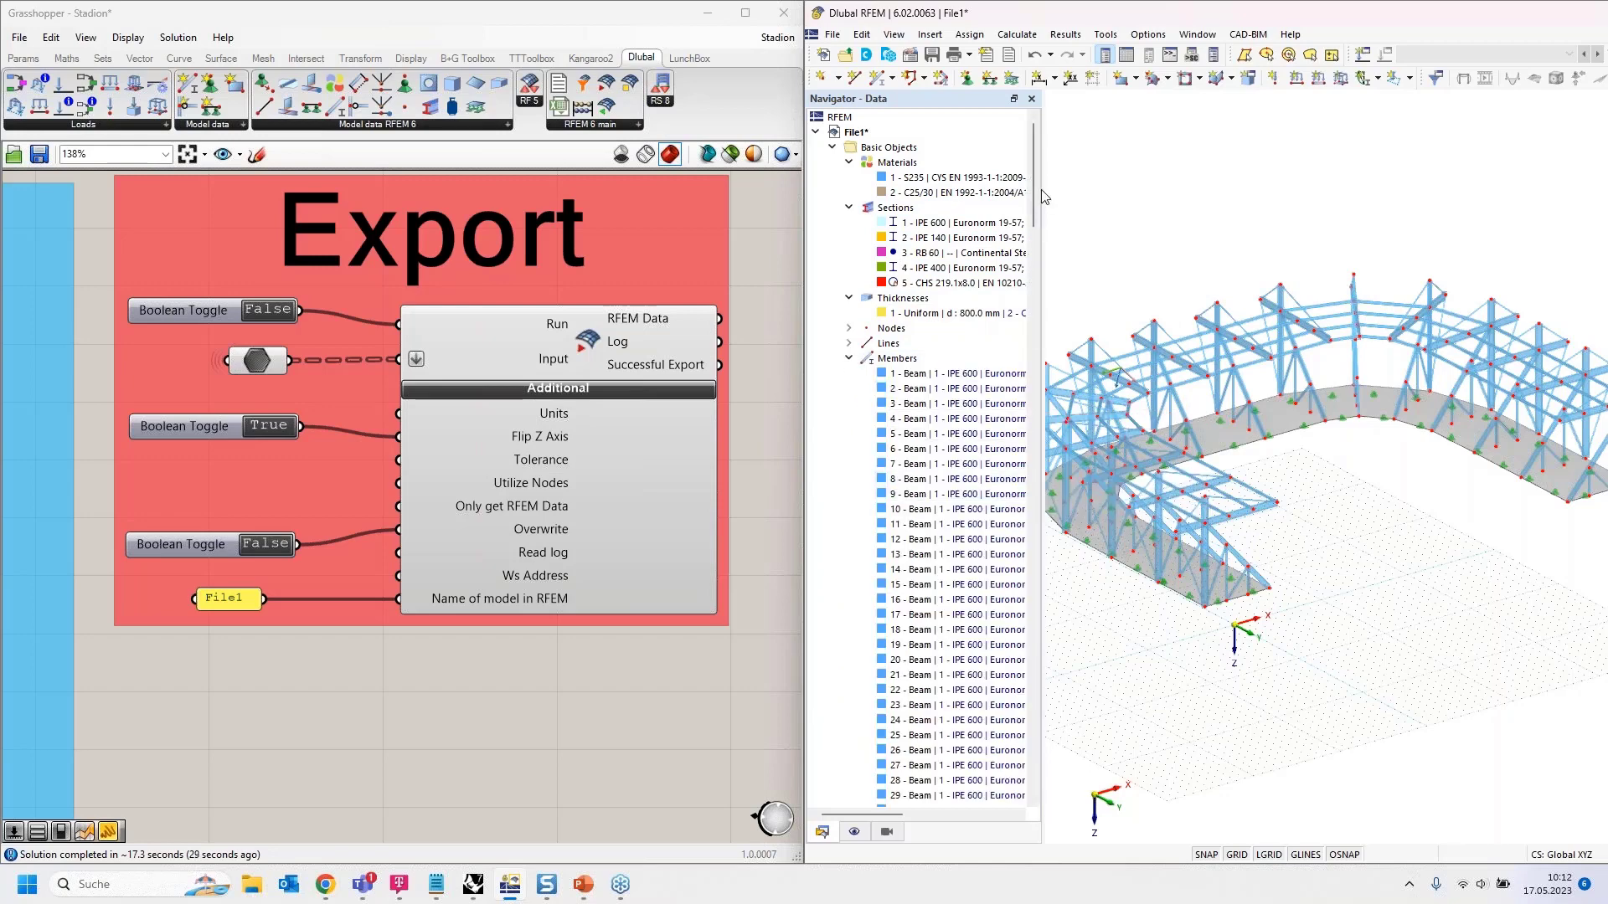
left_click_drag(1031, 188, 1040, 789)
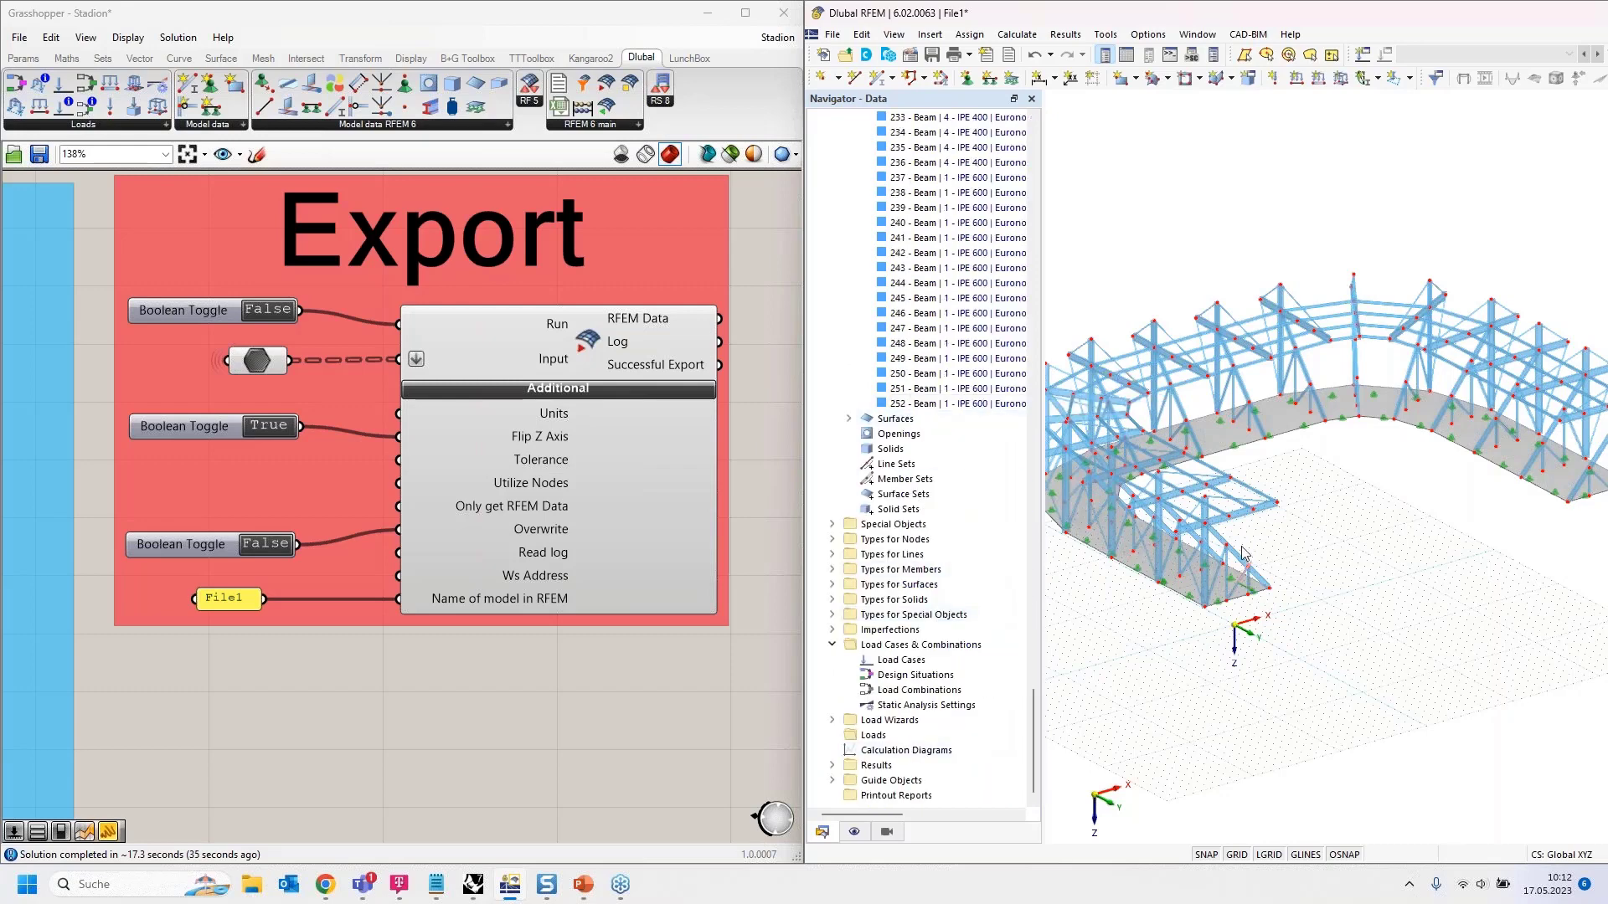
Step: Run the export to File1 again with Overwrite set to False
scroll(469, 350, "down", 3)
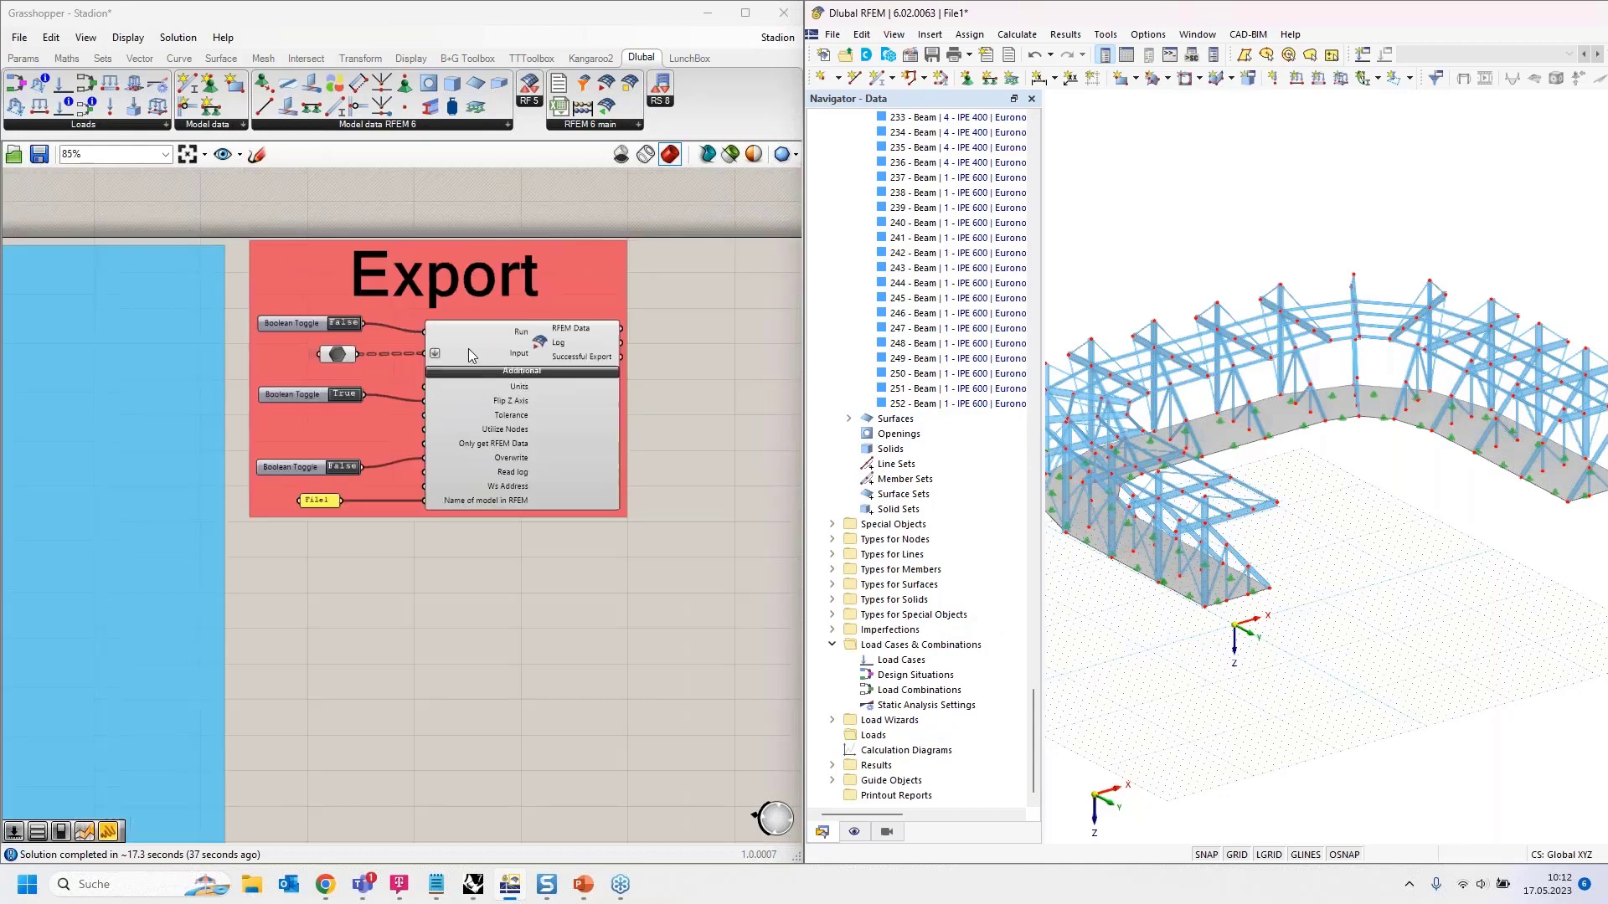
scroll(469, 350, "down", 2)
scroll(349, 323, "up", 4)
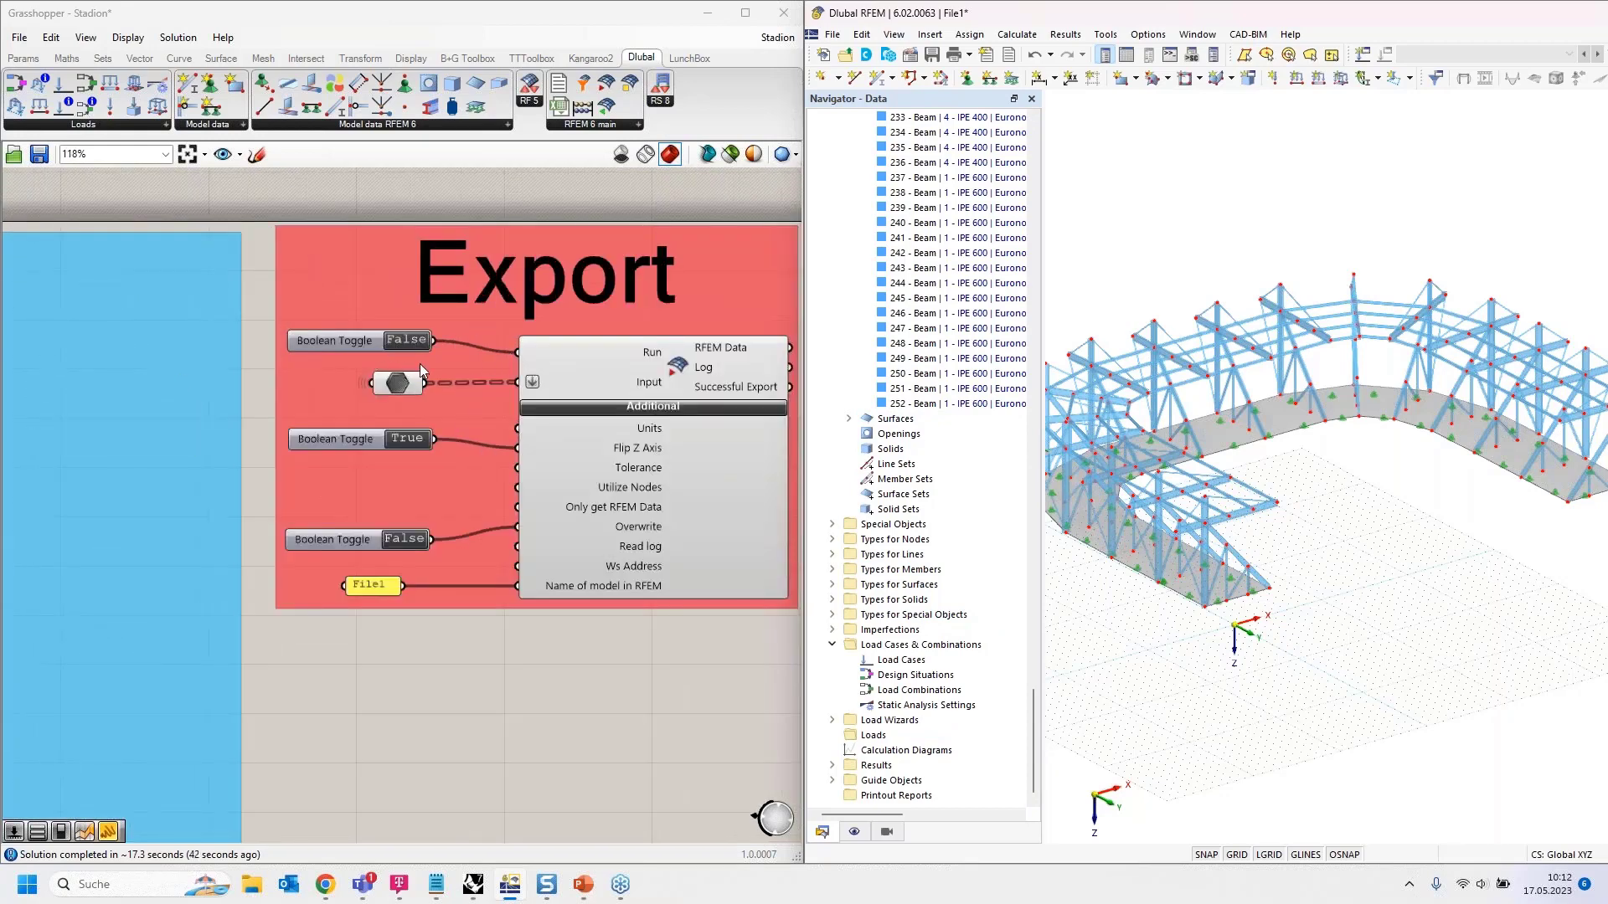
scroll(420, 369, "up", 1)
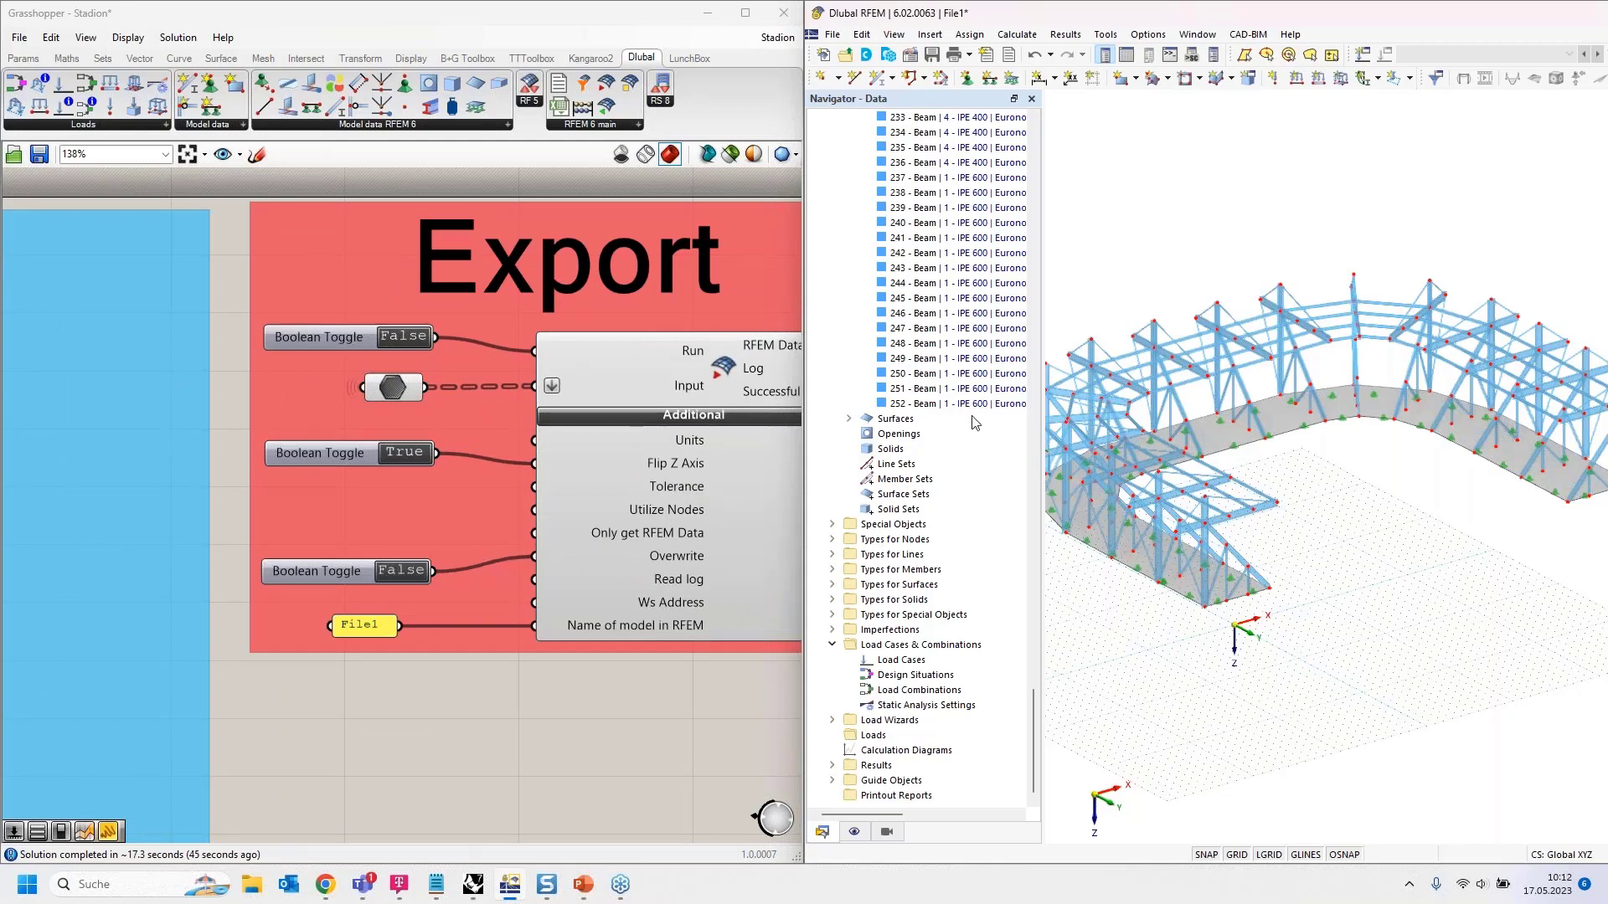
left_click(420, 340)
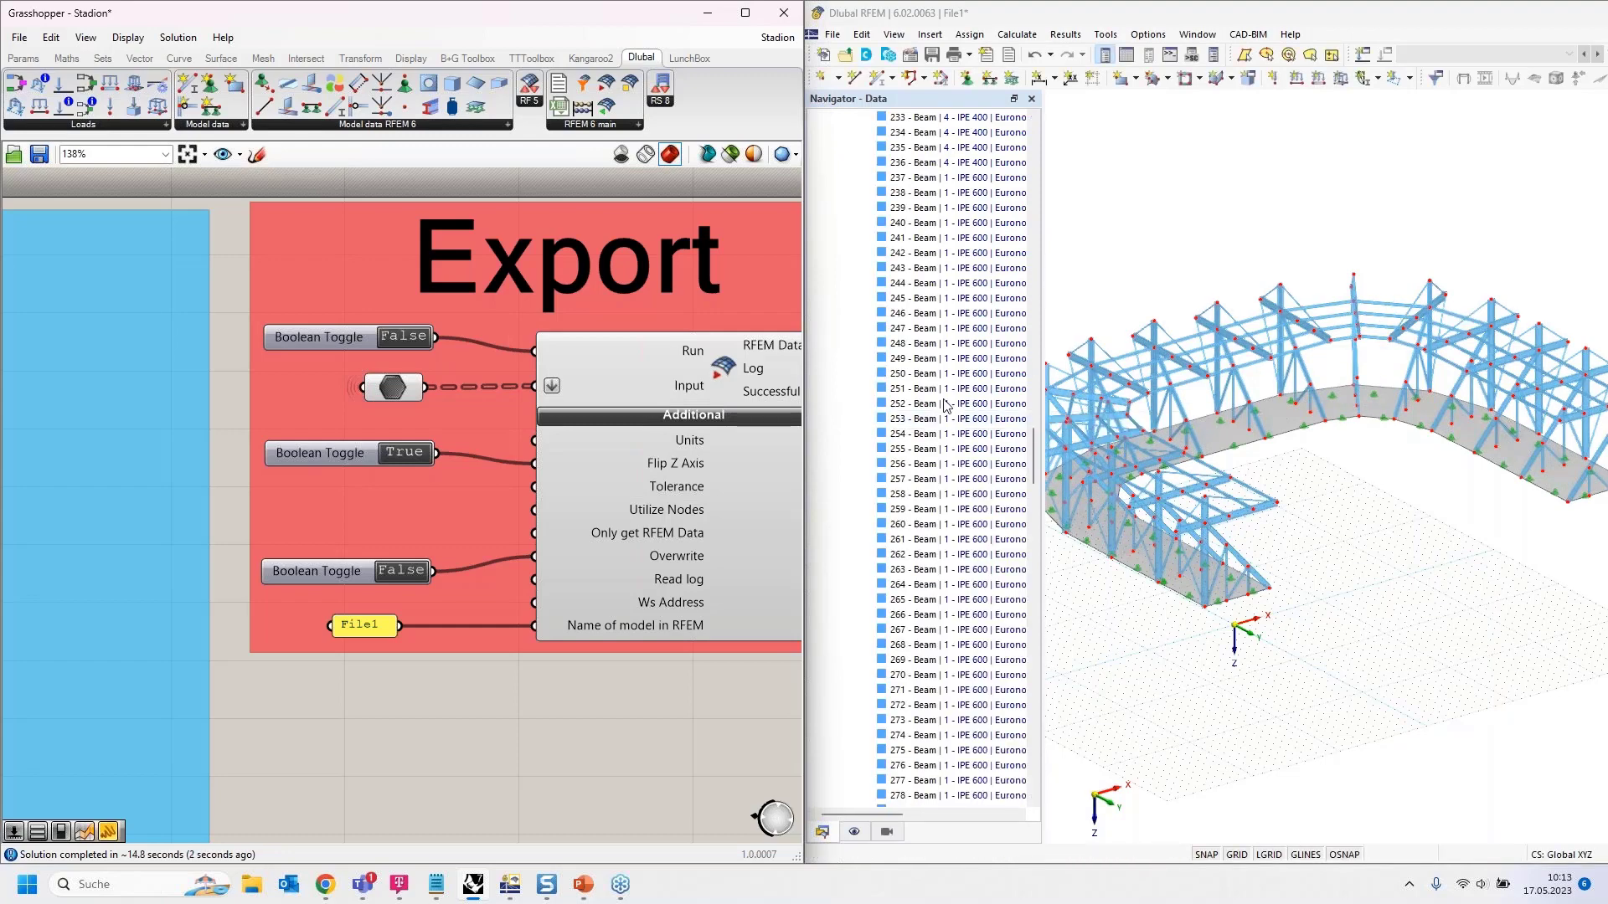
Step: Examine the RFEM member list for repeated beams, collapse it and view the whole structure
scroll(965, 453, "down", 20)
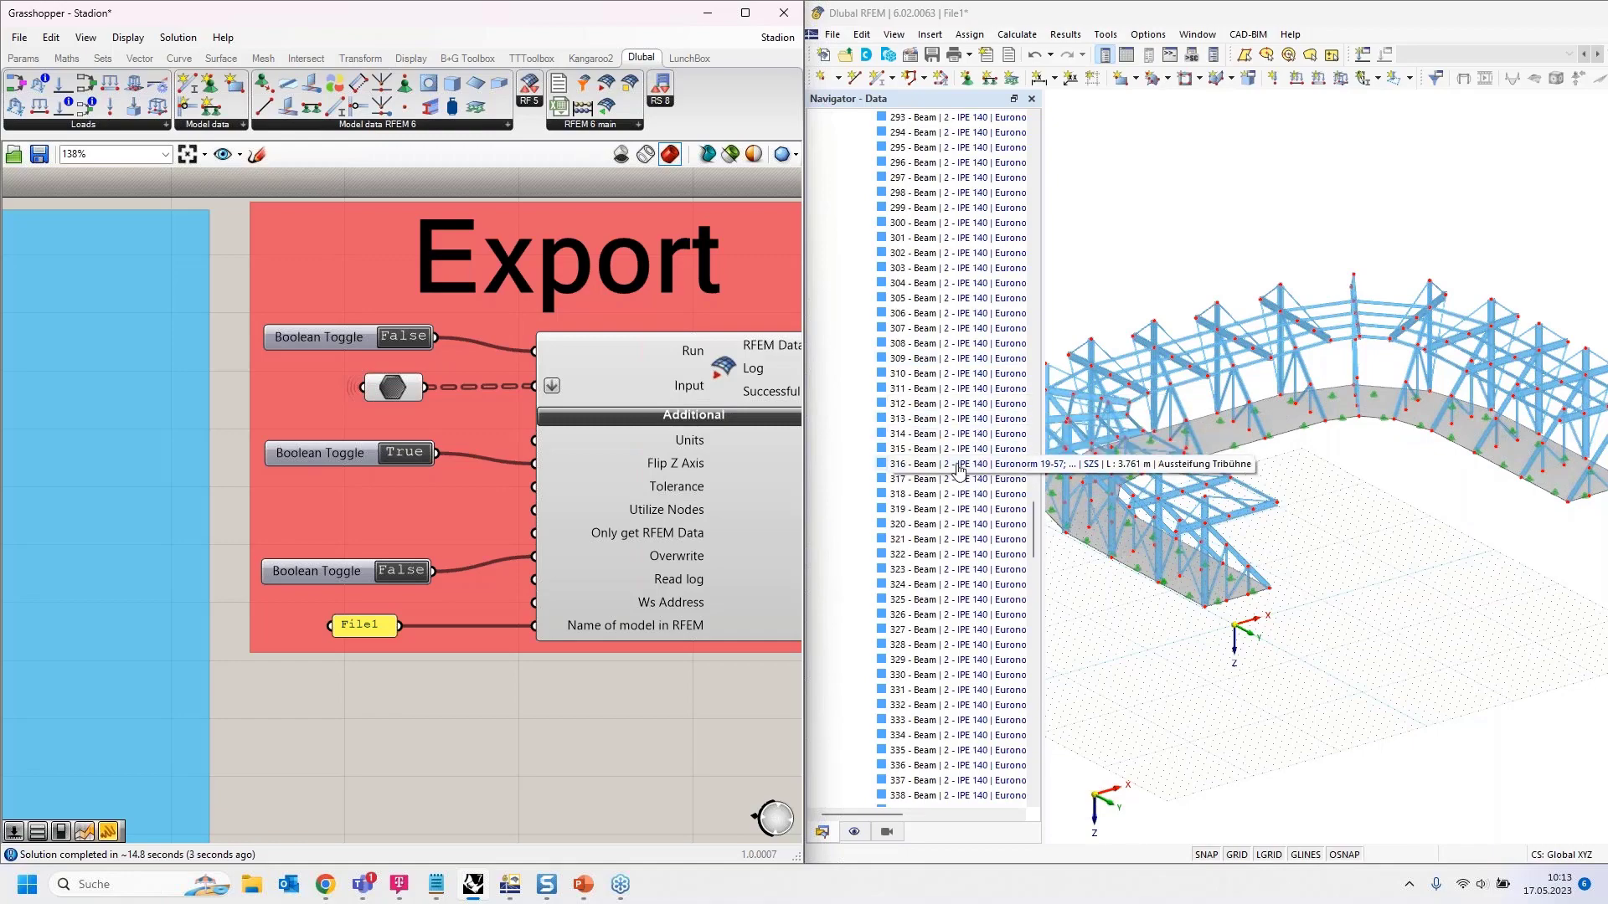
scroll(948, 498, "down", 20)
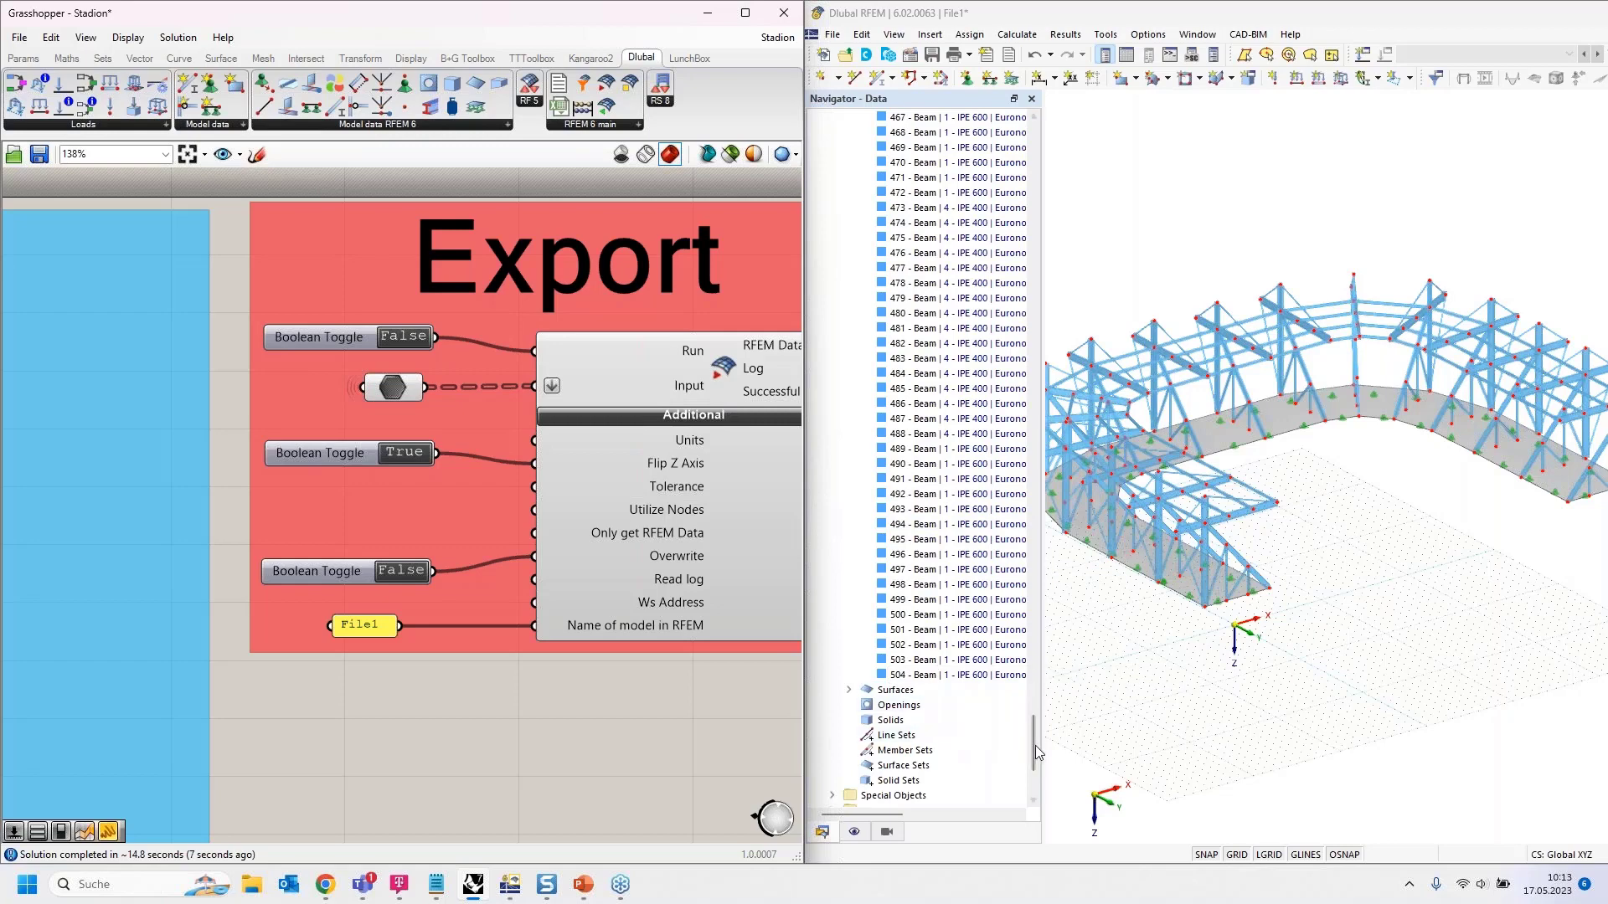
left_click(1034, 746)
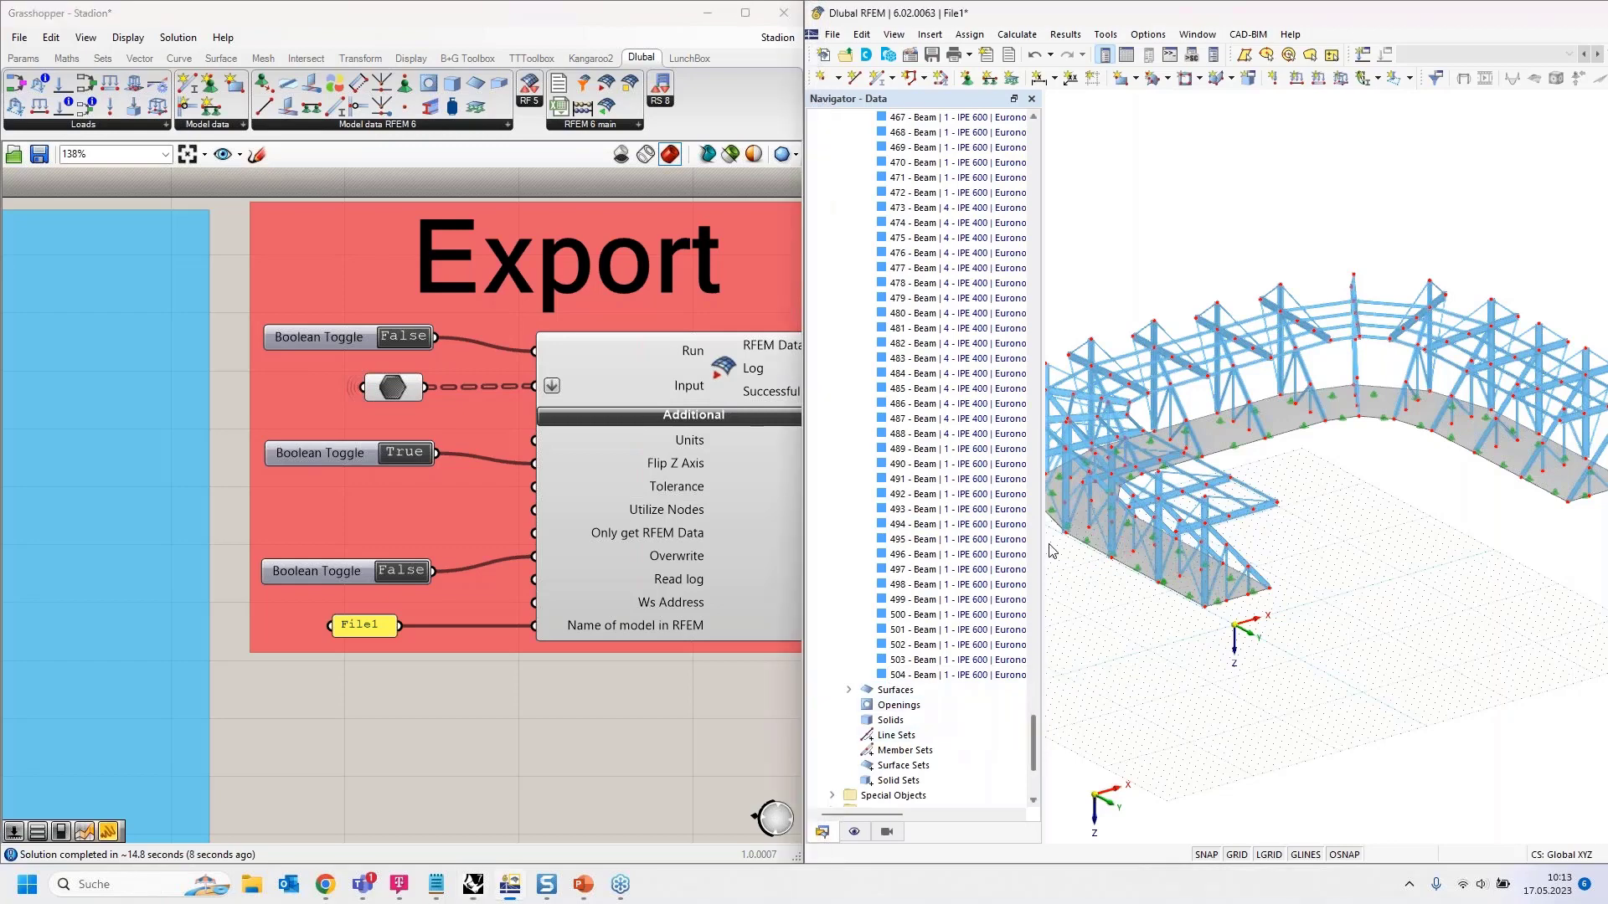
left_click_drag(1049, 545, 1001, 126)
left_click(848, 358)
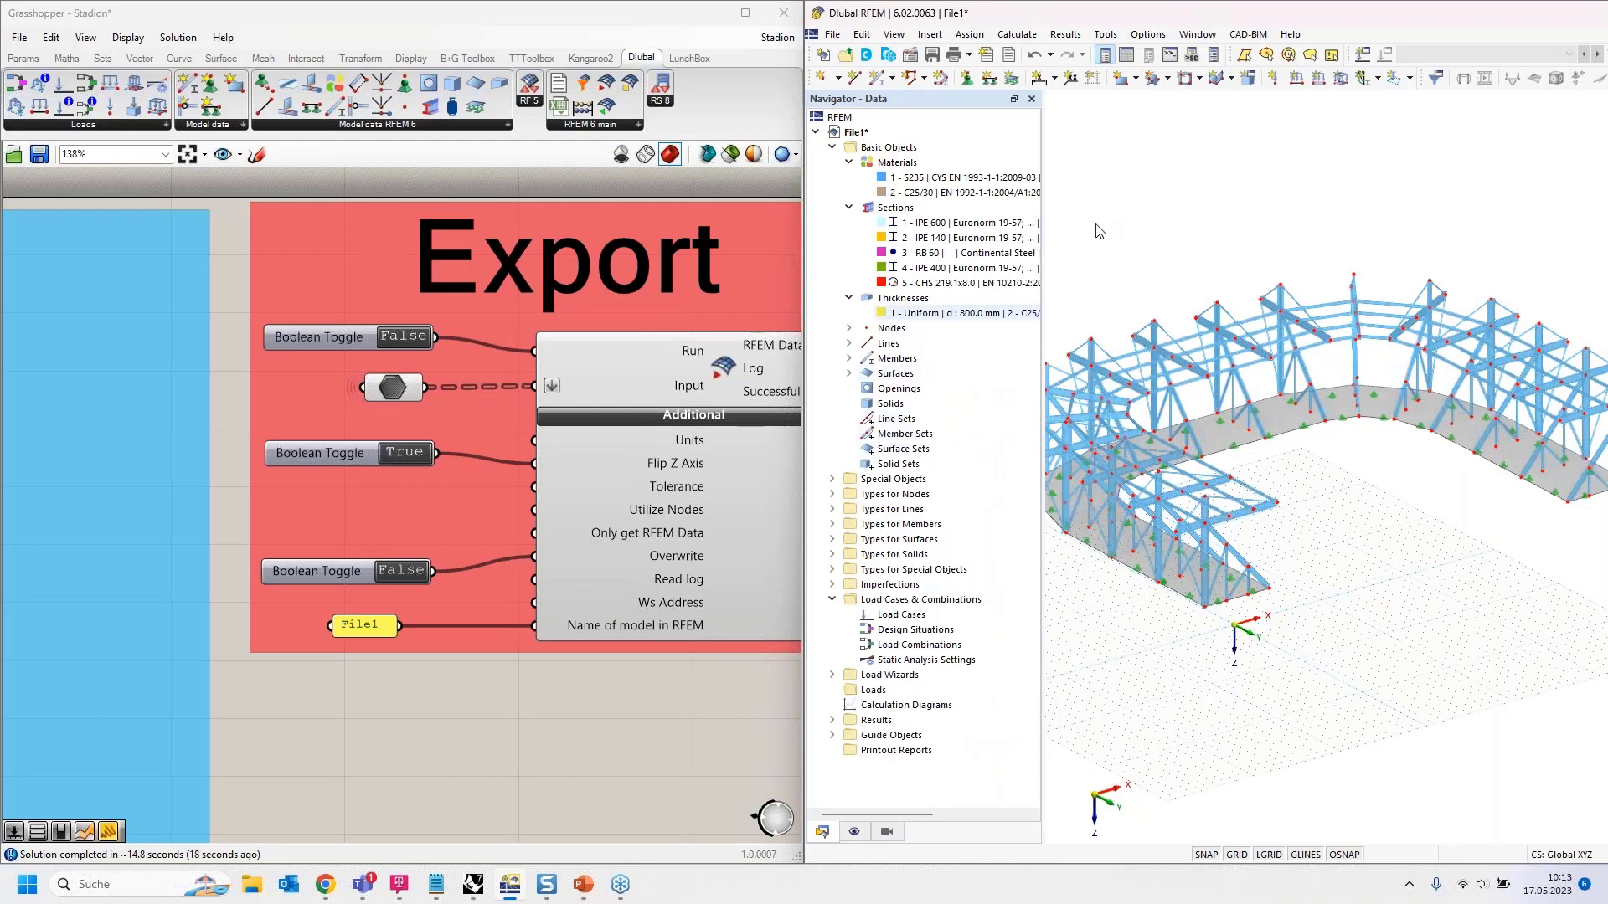
scroll(1198, 219, "down", 3)
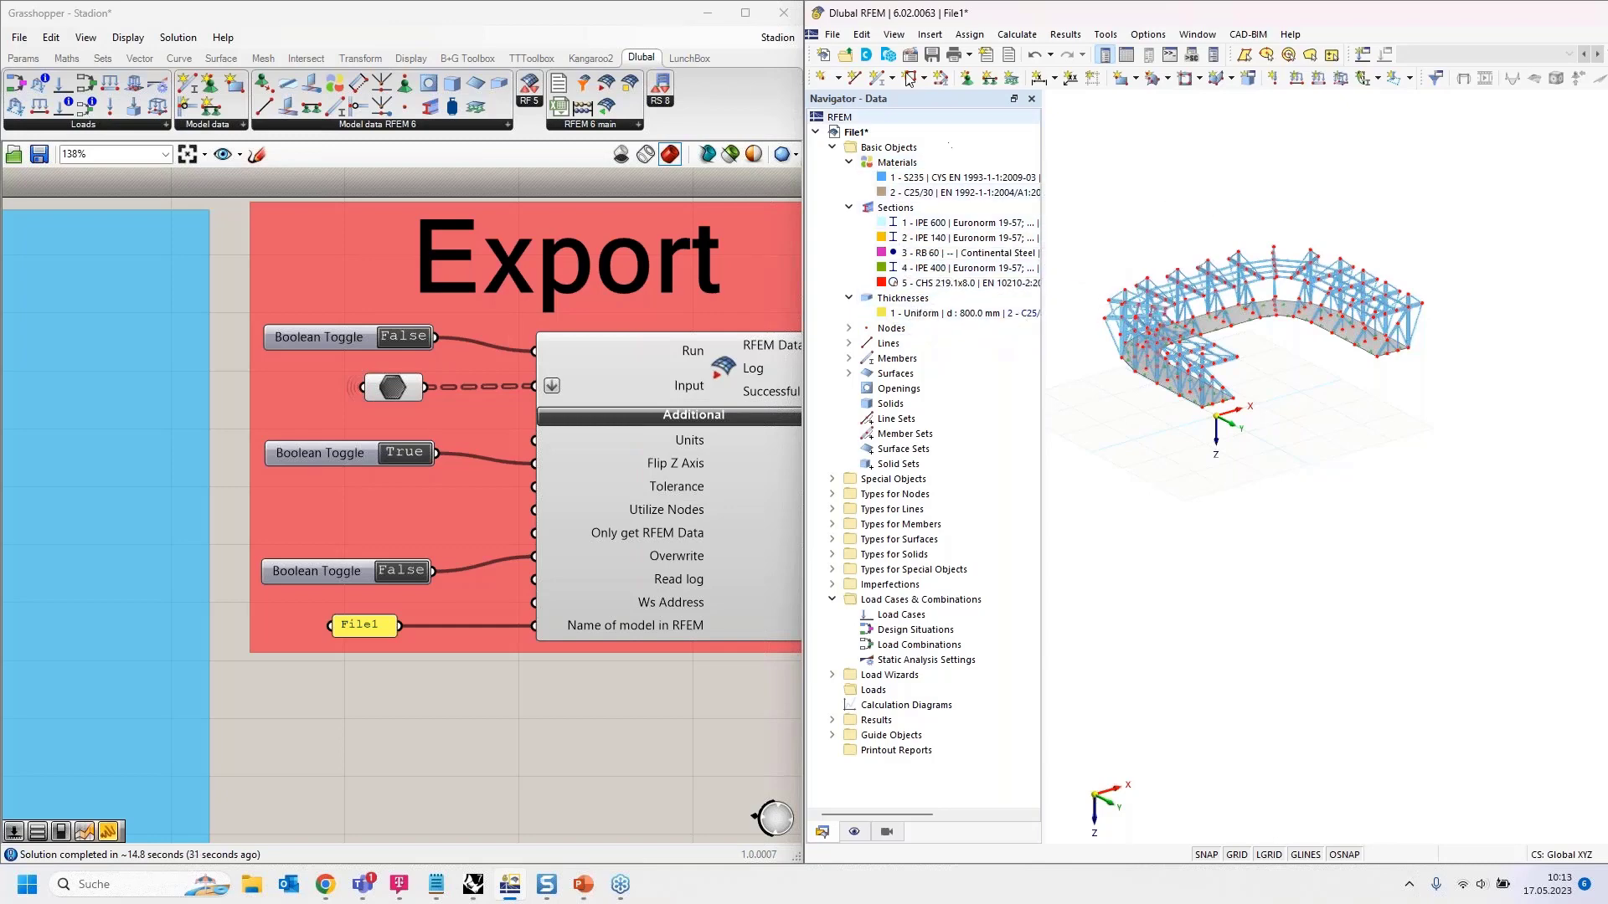
left_click(832, 34)
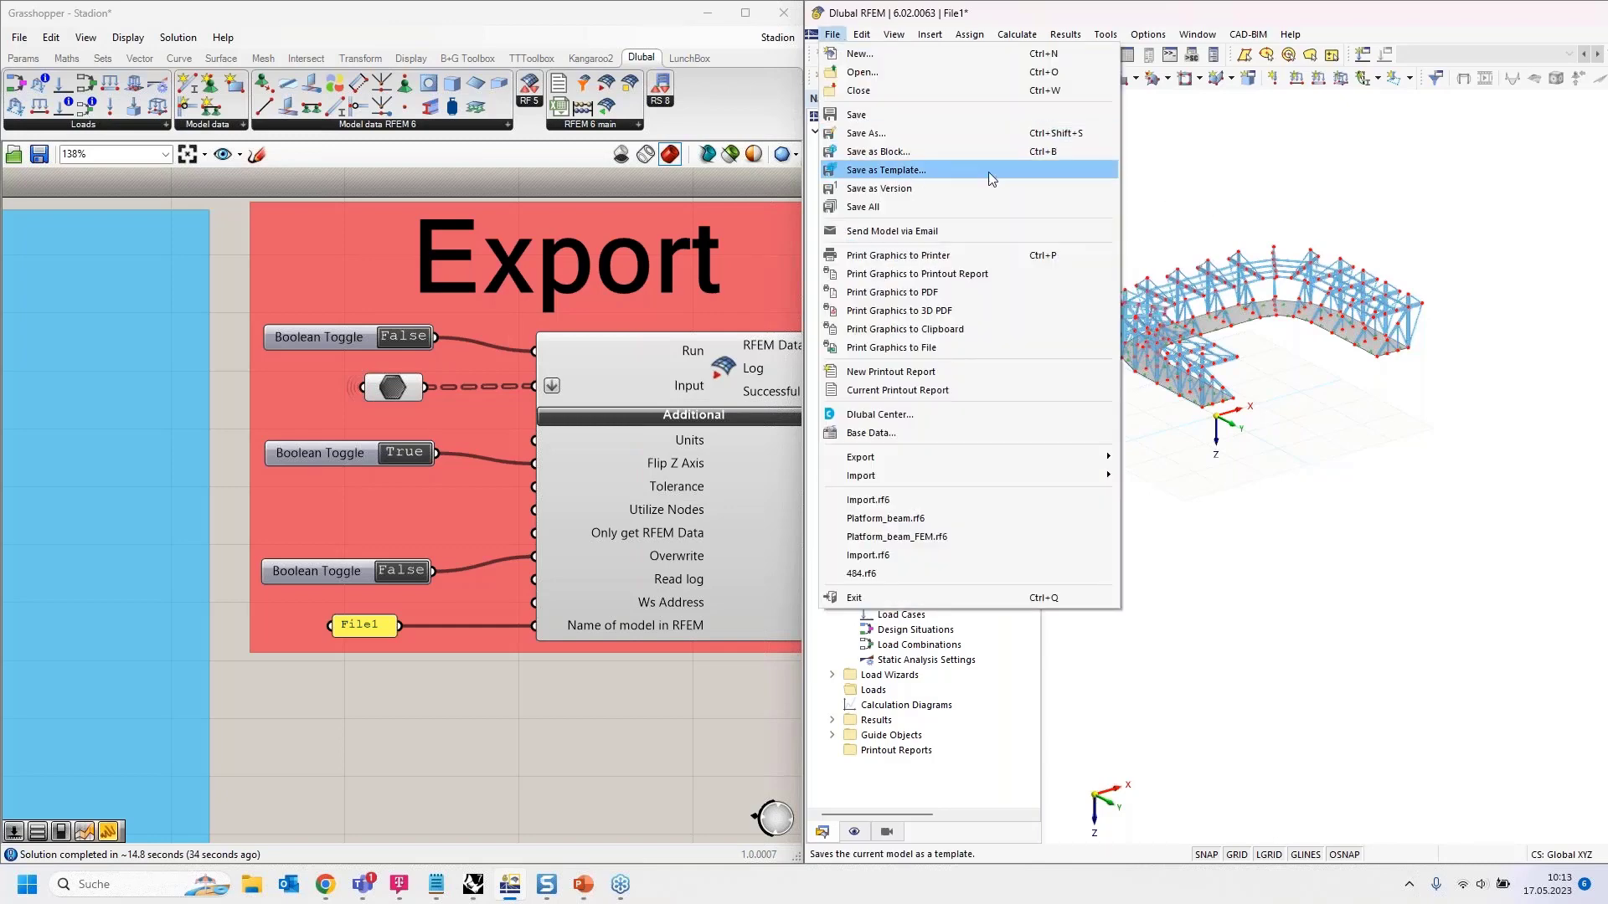
left_click(832, 34)
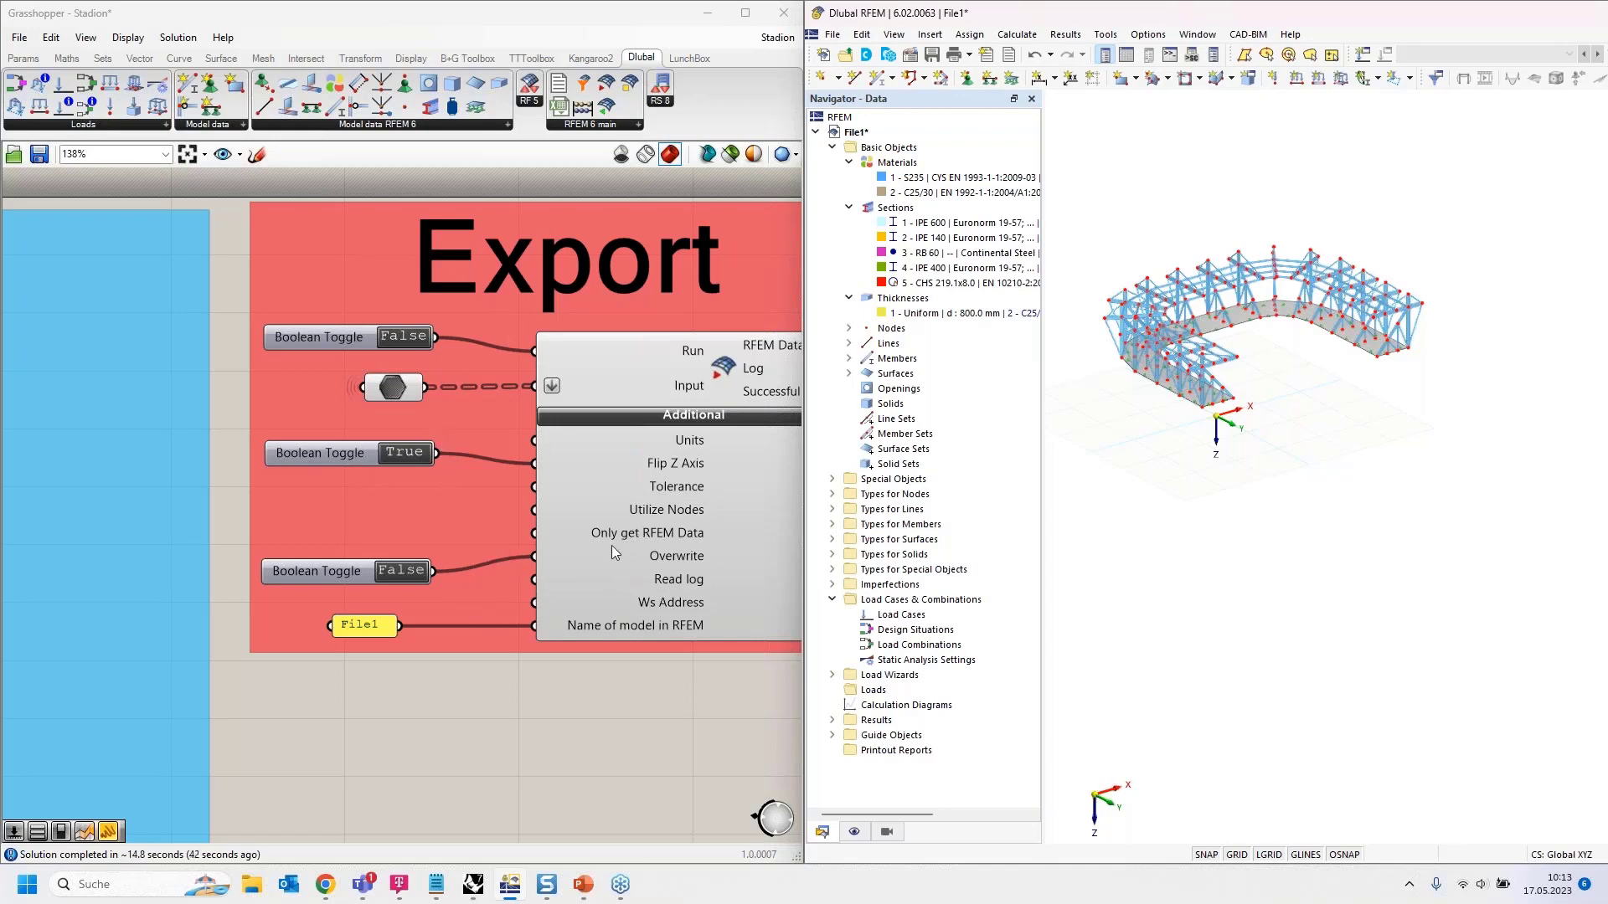
mouse_move(579, 545)
scroll(726, 280, "down", 2)
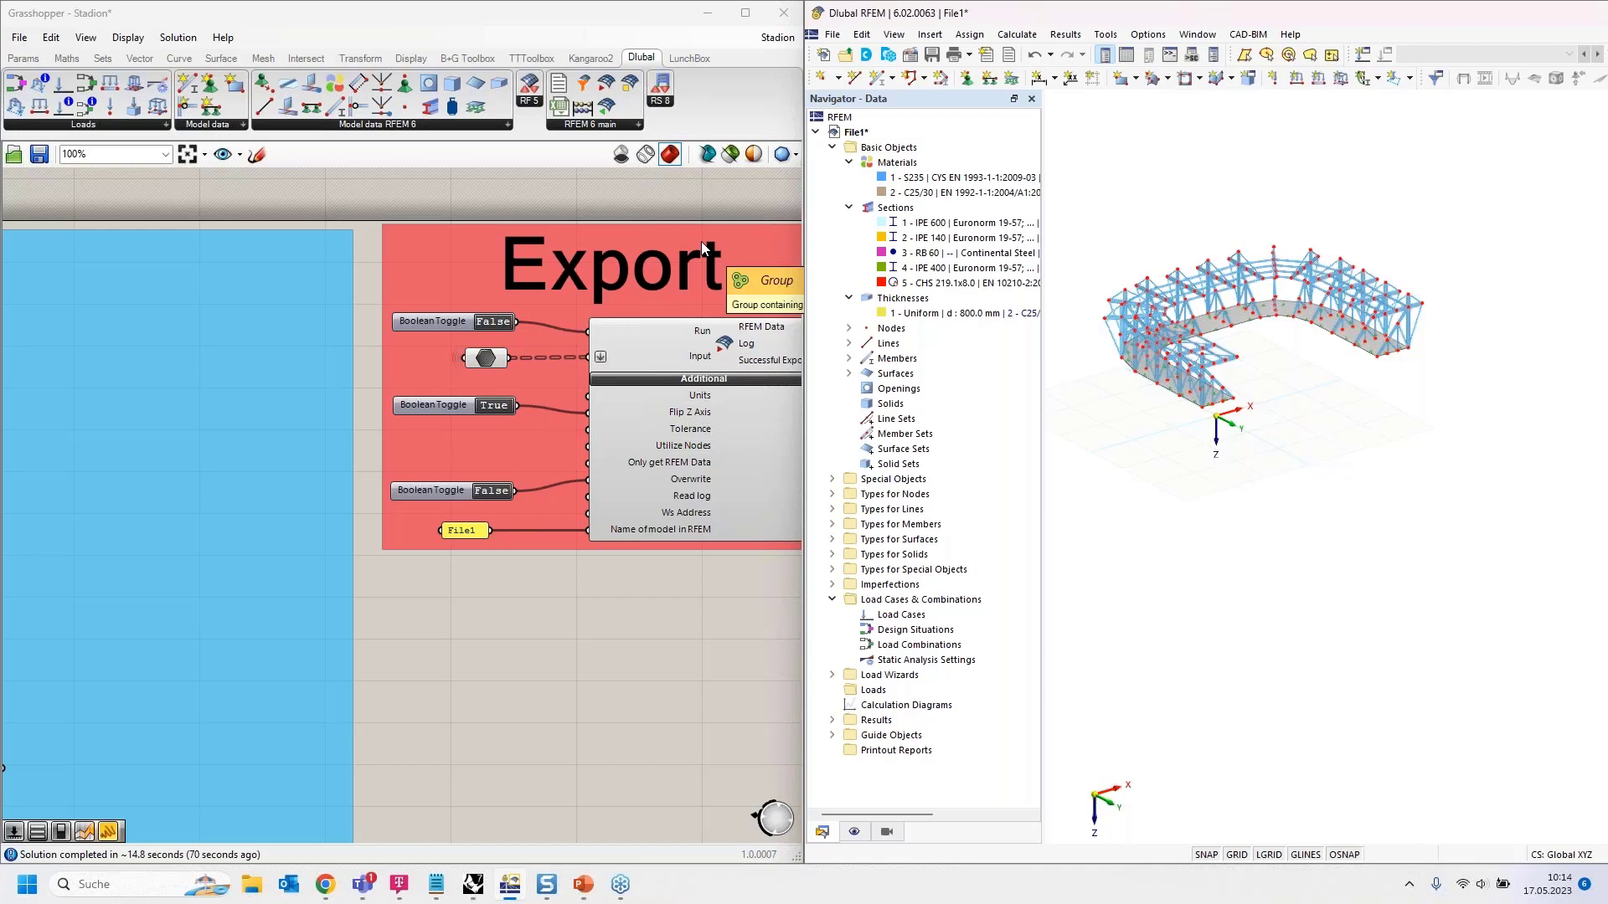
Step: Close the modified Stadion definition in Grasshopper without saving and reopen its saved version
left_click(779, 38)
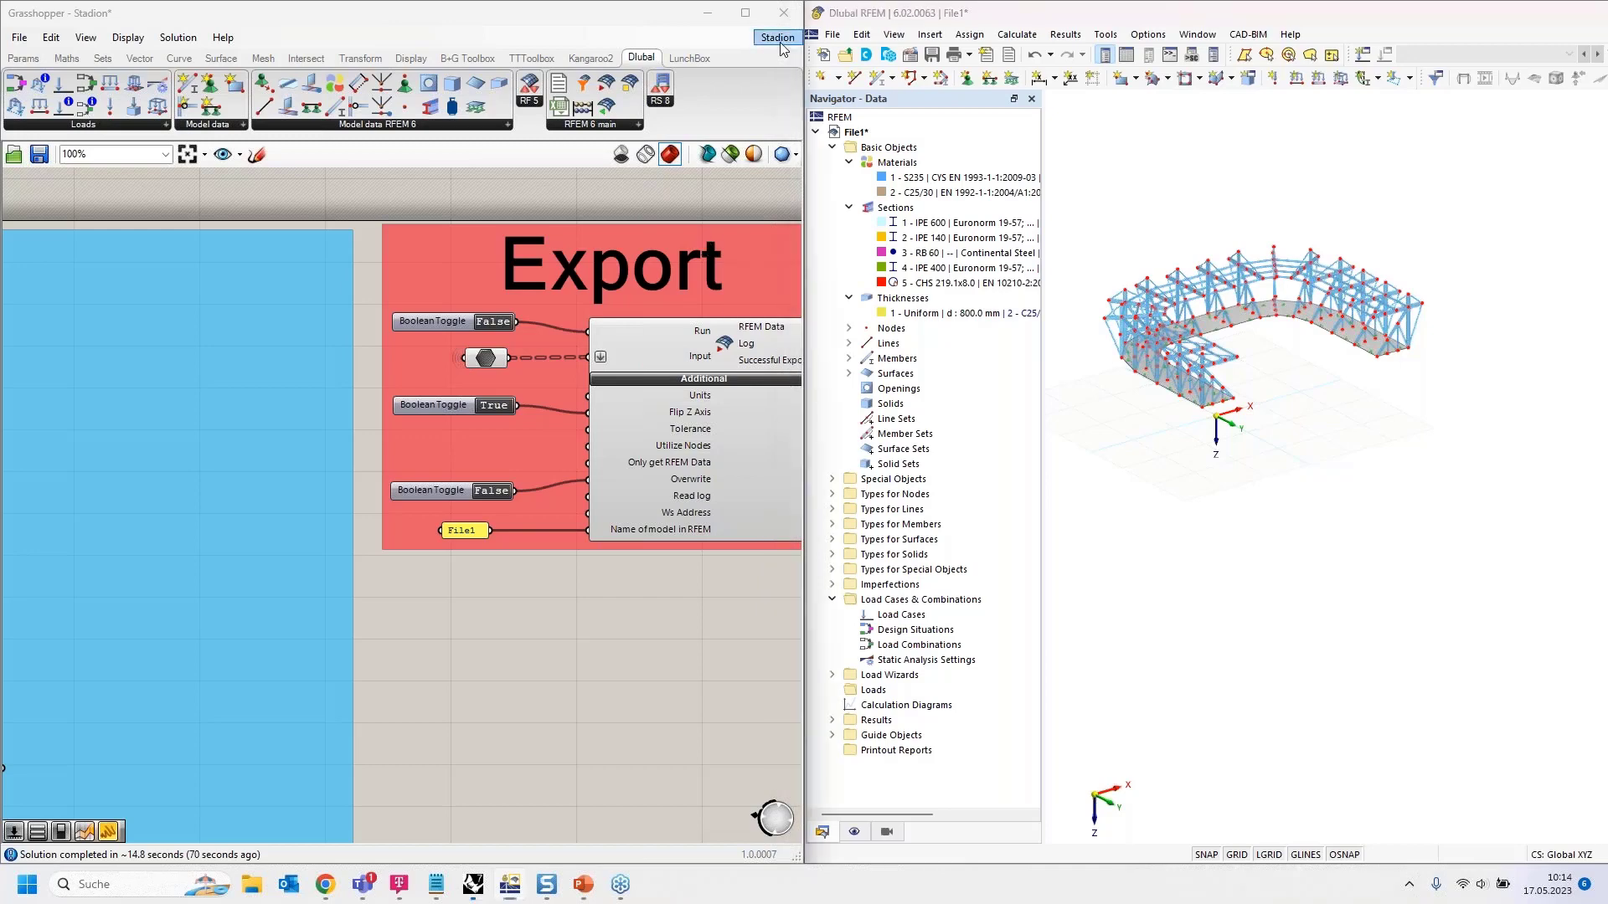
left_click(881, 62)
left_click(855, 144)
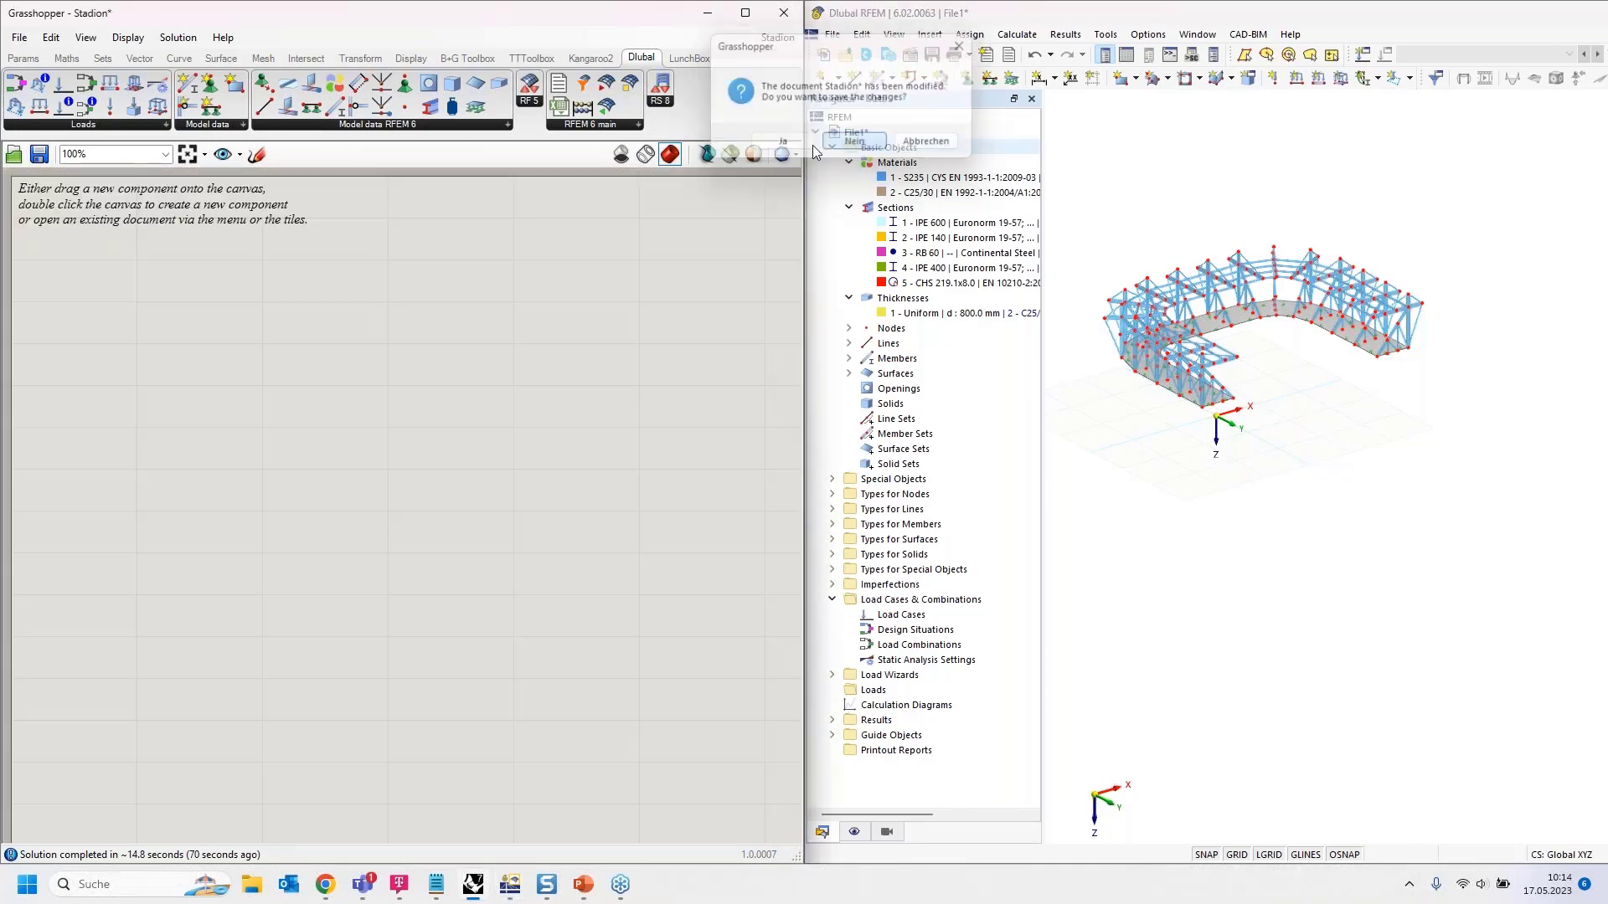
left_click(264, 649)
scroll(445, 430, "up", 3)
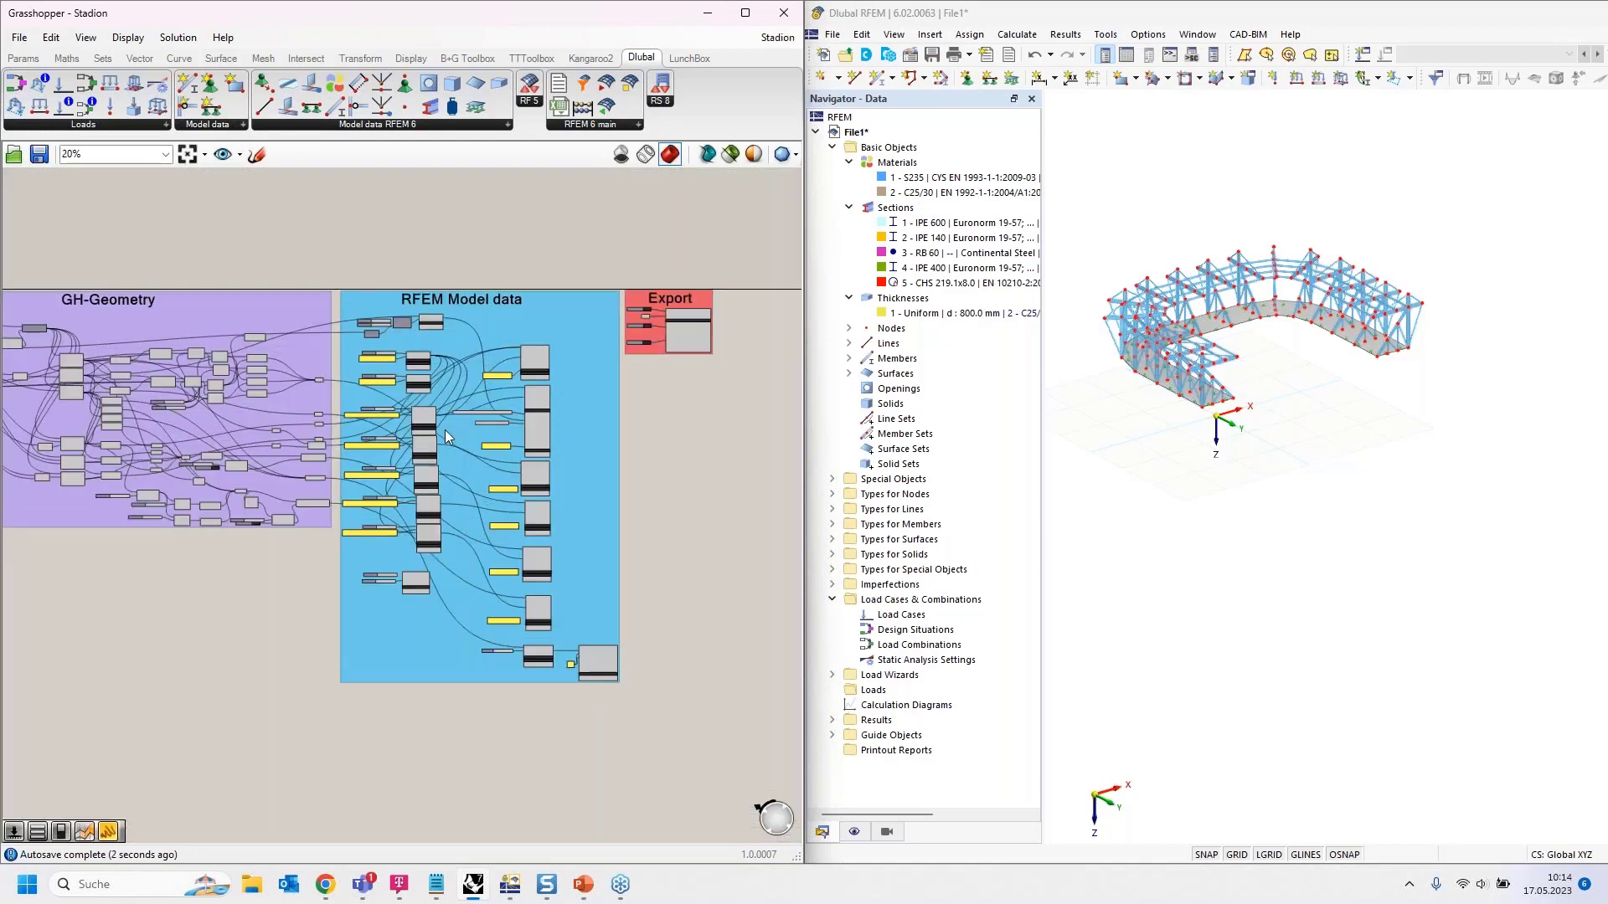
Step: Delete the components in the RFEM Model data group, keeping the Node component and the S235 Material component with their inputs
scroll(431, 430, "up", 2)
scroll(350, 240, "down", 2)
left_click_drag(408, 654, 566, 202)
key("Delete")
left_click_drag(510, 659, 609, 521)
key("Delete")
left_click_drag(240, 627, 491, 244)
key("Delete")
Step: Delete the number slider that feeds the Material component's No. input
scroll(316, 200, "up", 8)
right_click_drag(492, 427, 427, 515)
left_click(234, 343)
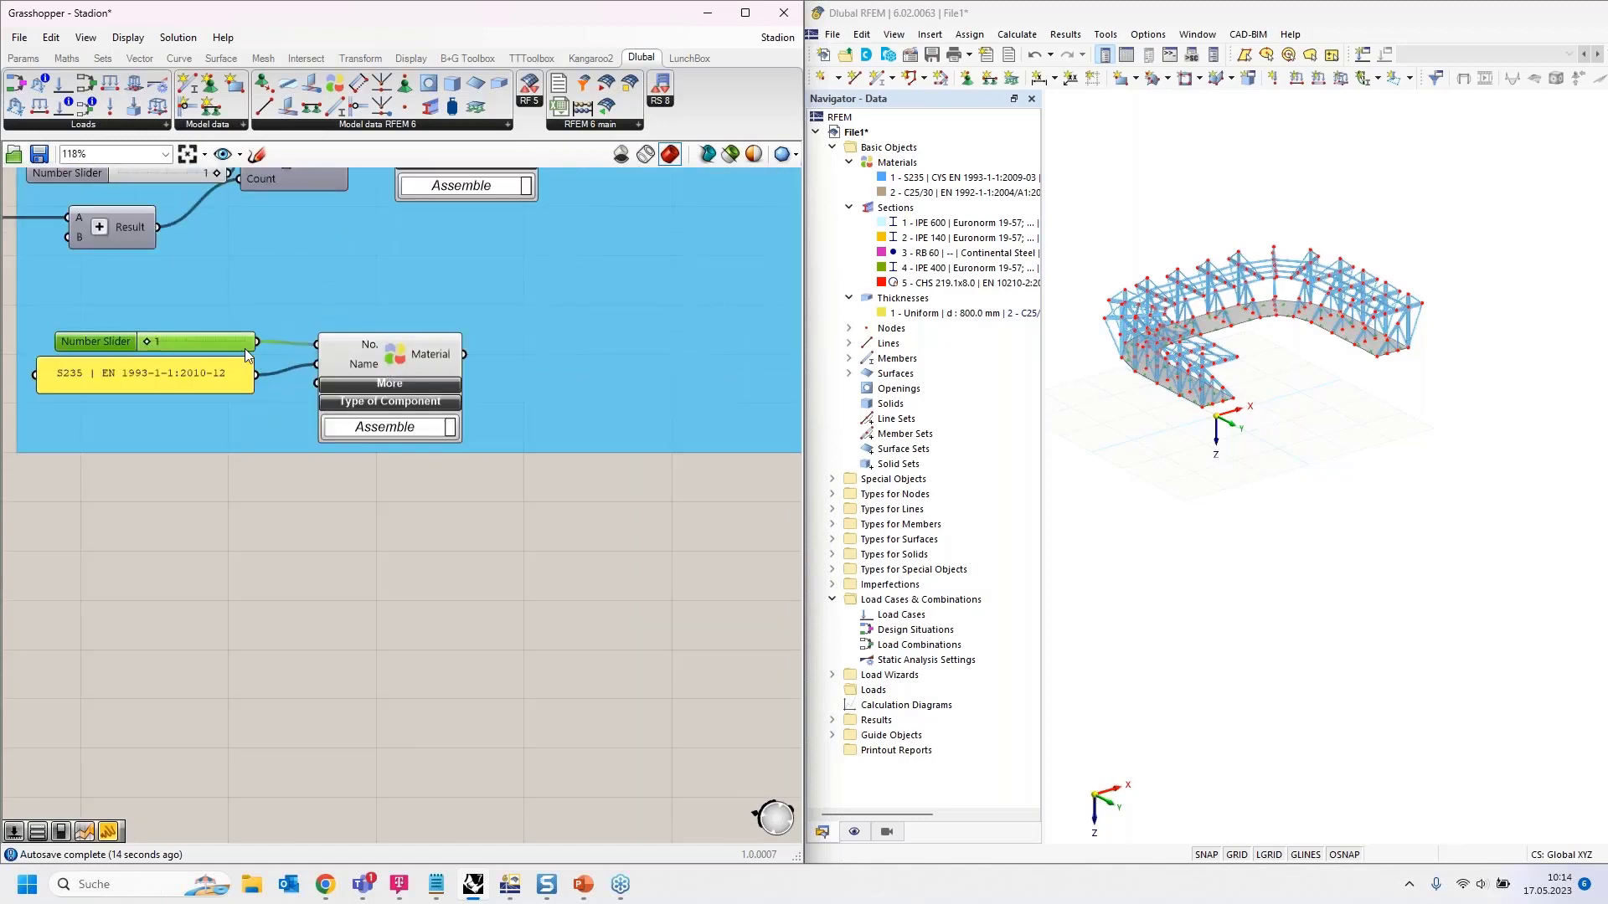
key("Delete")
Step: Move the Export group to just below the reduced RFEM Model data group
scroll(213, 480, "down", 4)
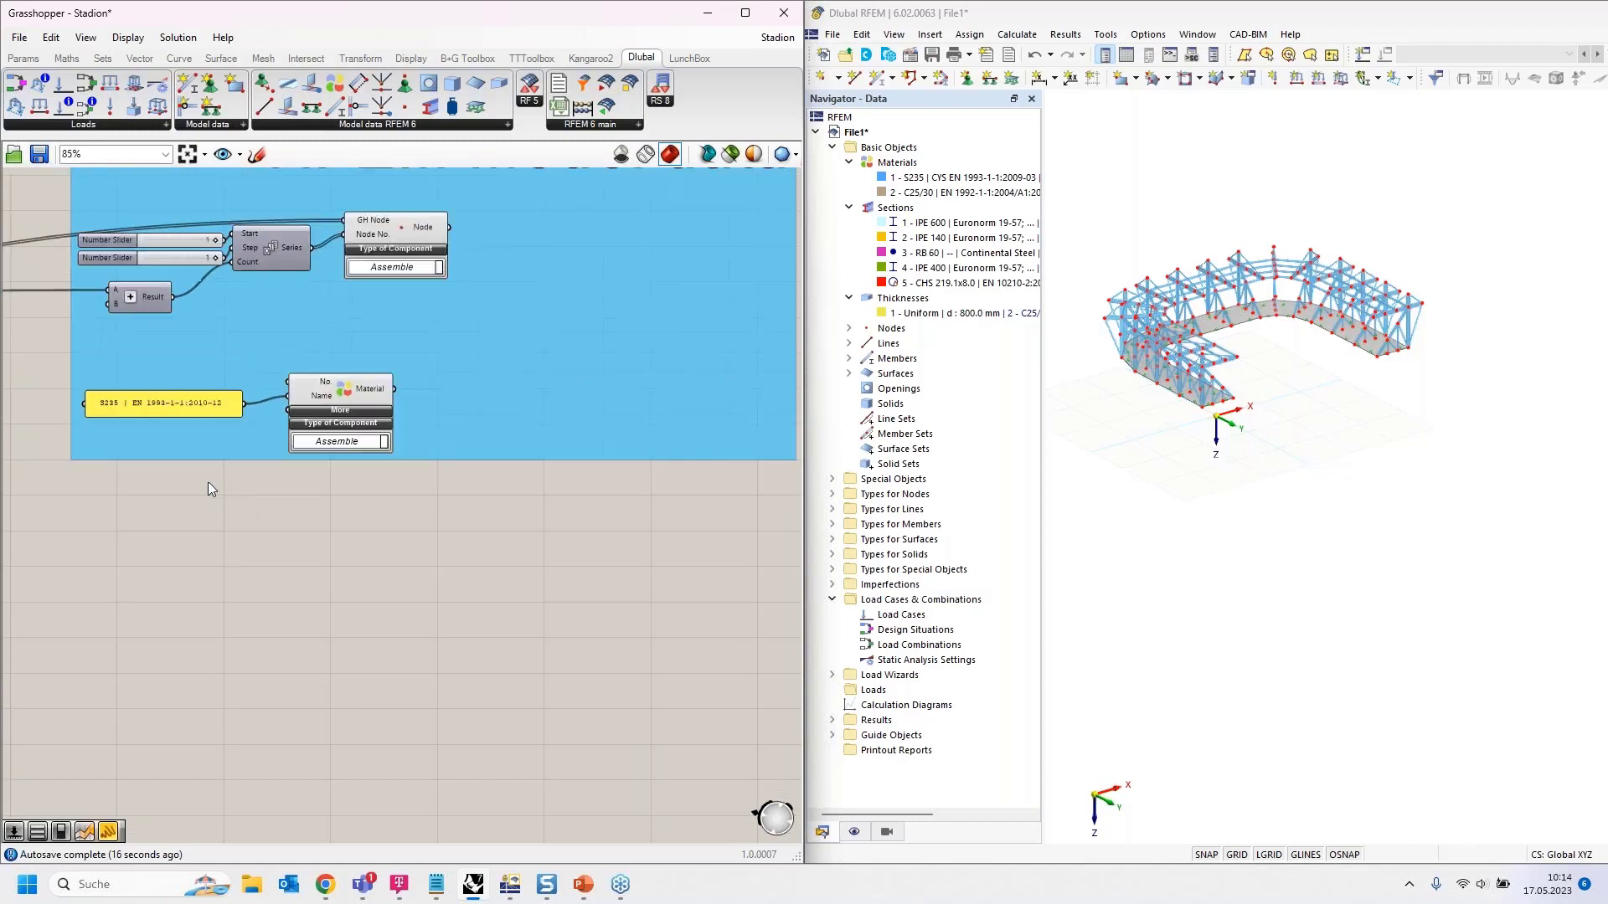
scroll(366, 539, "down", 5)
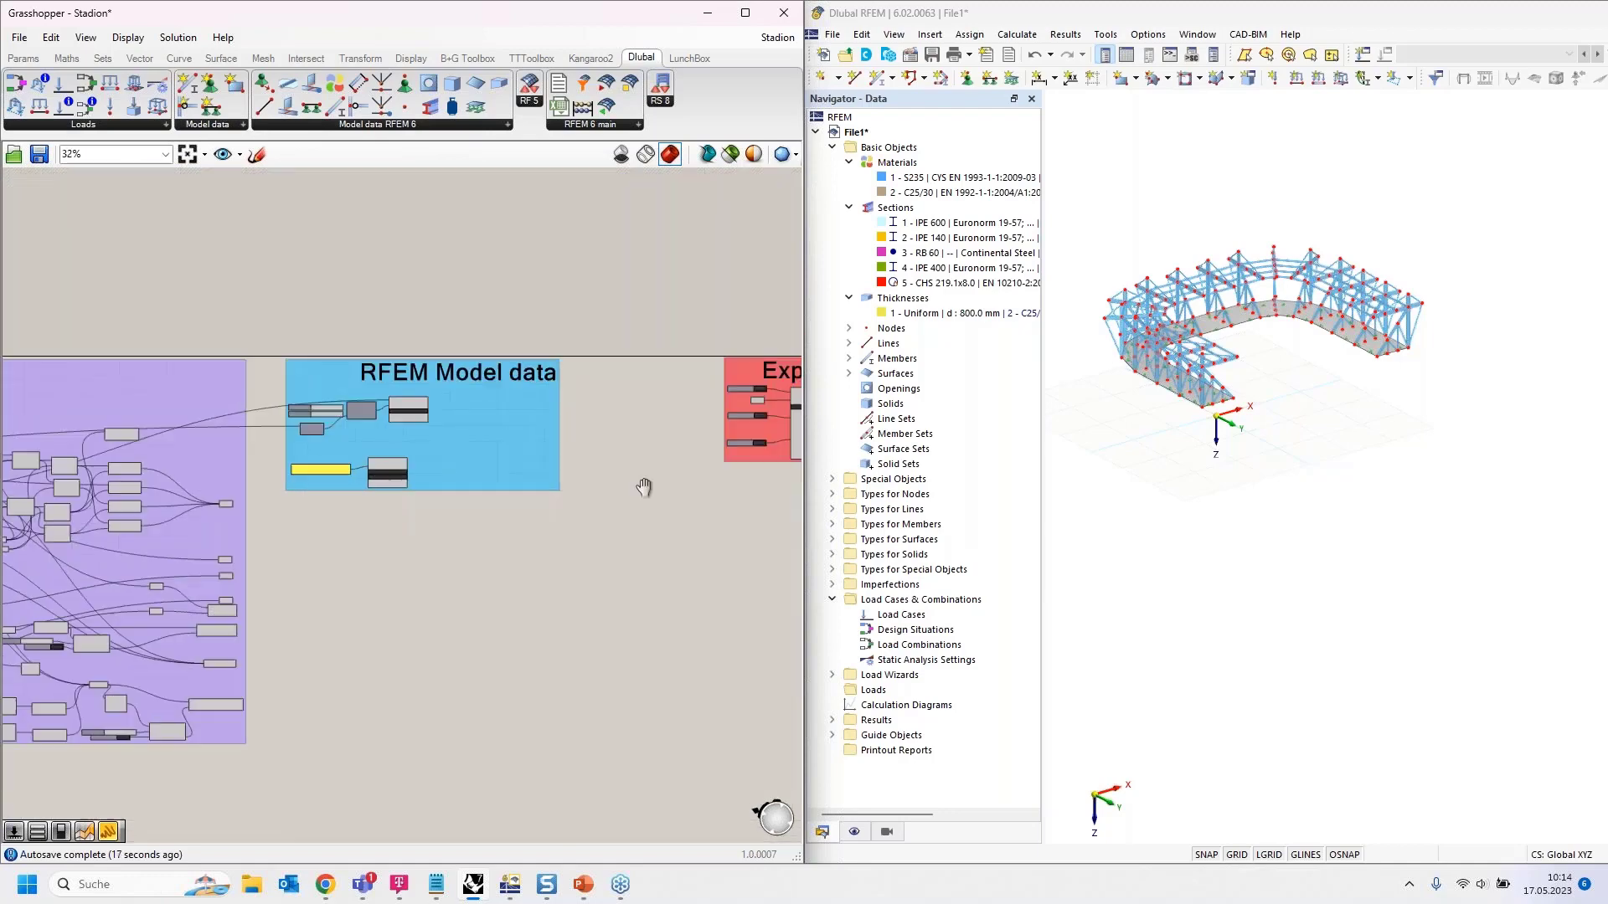
left_click_drag(653, 500, 457, 608)
scroll(335, 535, "up", 5)
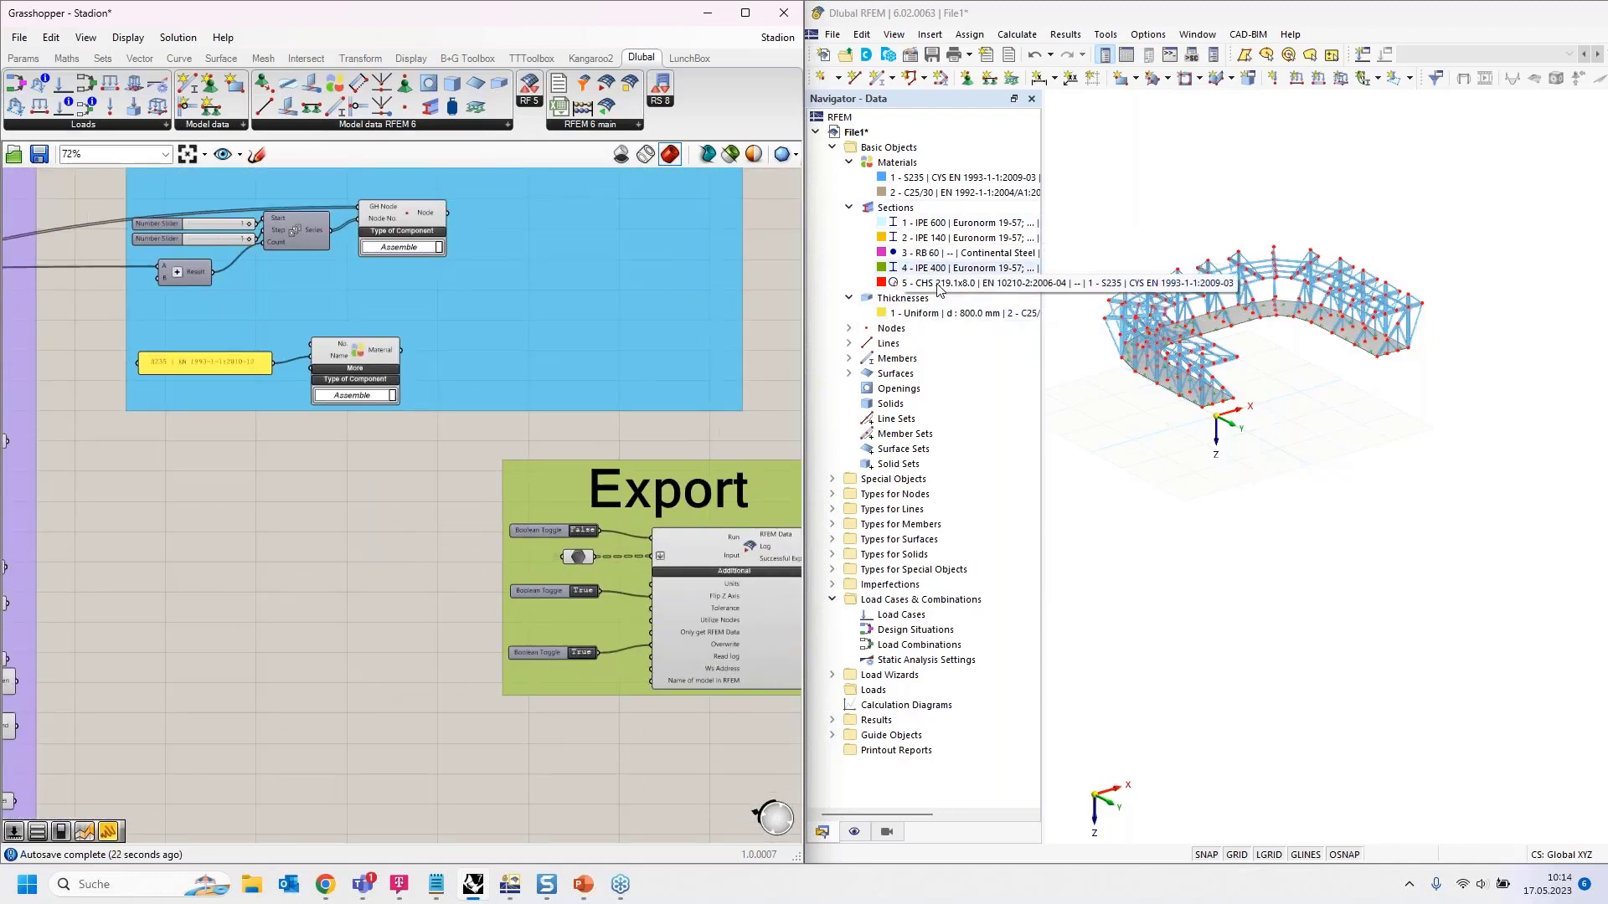
right_click_drag(350, 446, 309, 441)
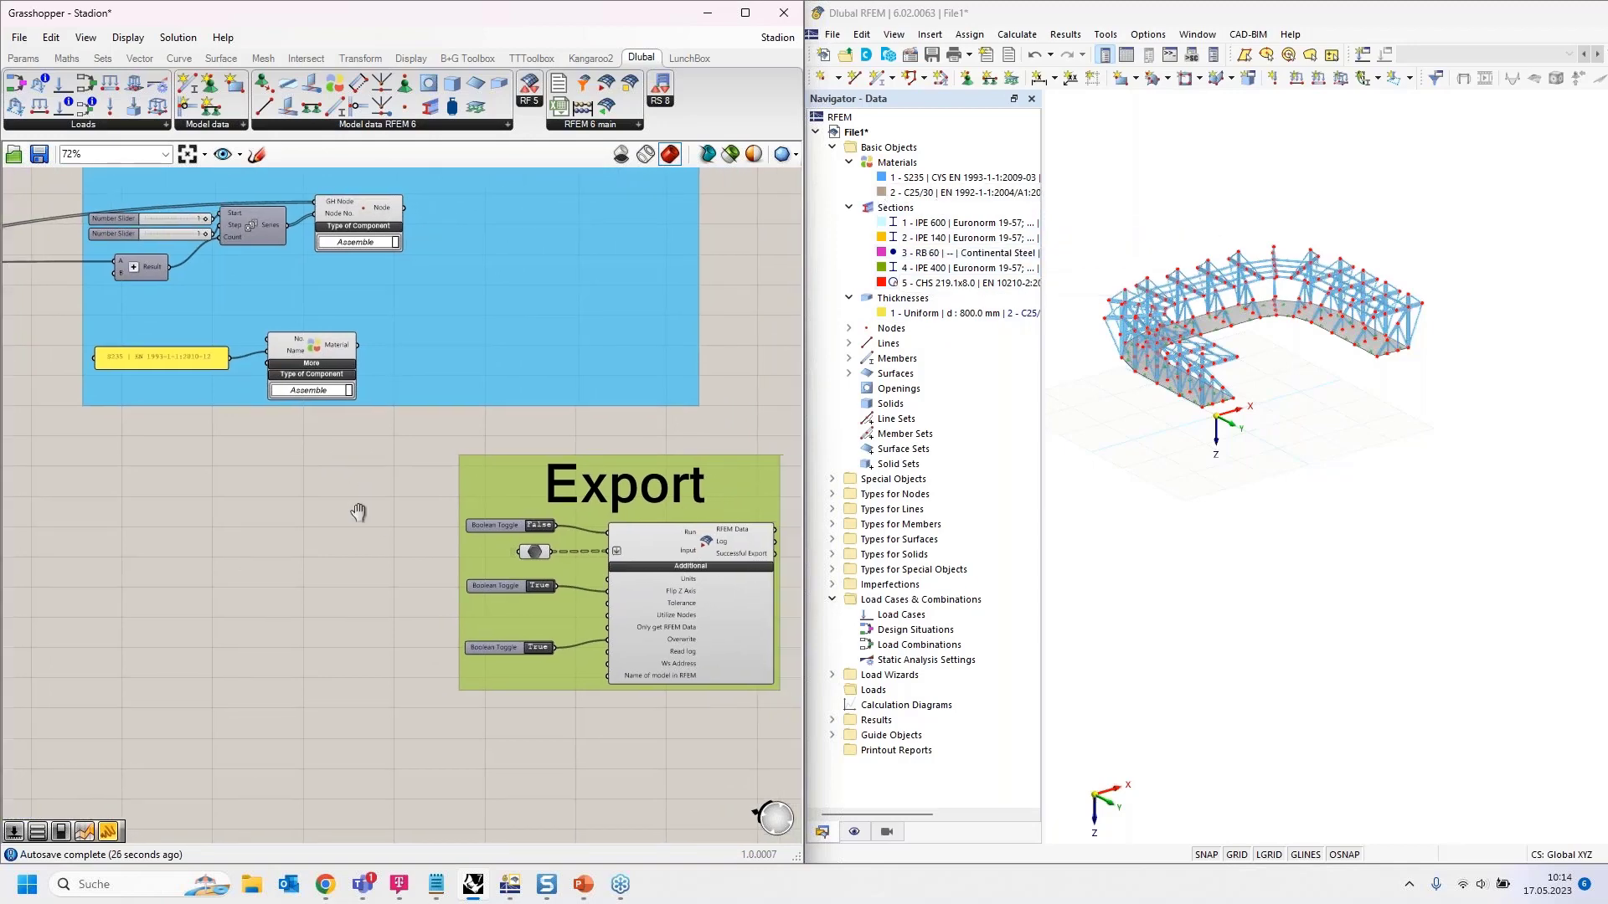
right_click_drag(331, 501, 308, 494)
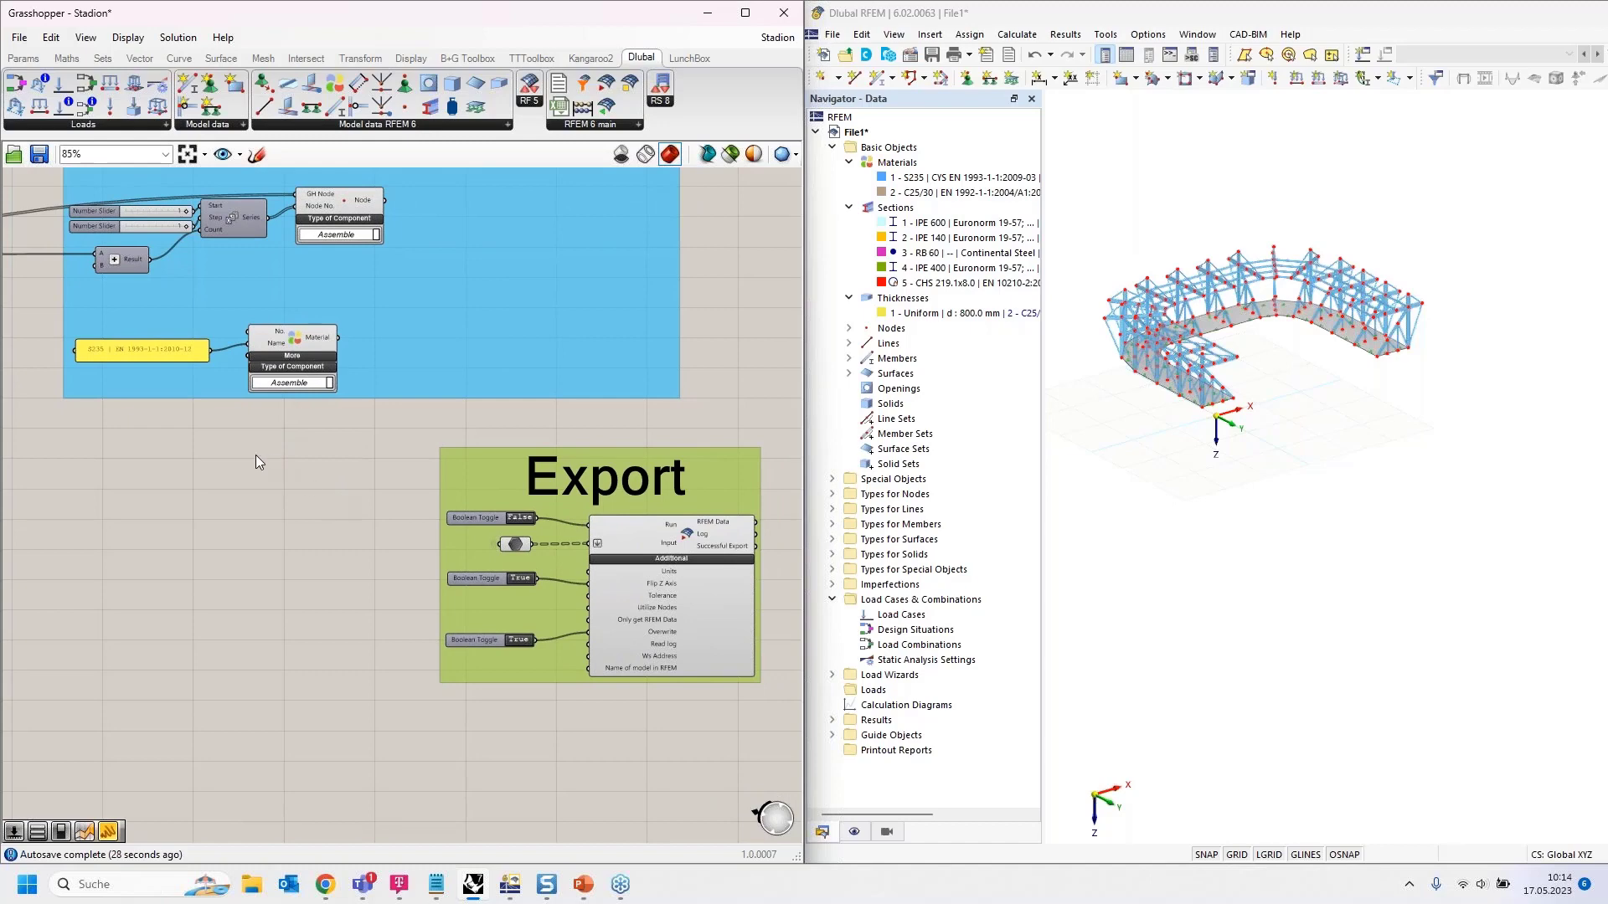
Step: Change the material name panel to S275 | EN 1993-1-1:2010-12
scroll(167, 458, "up", 2)
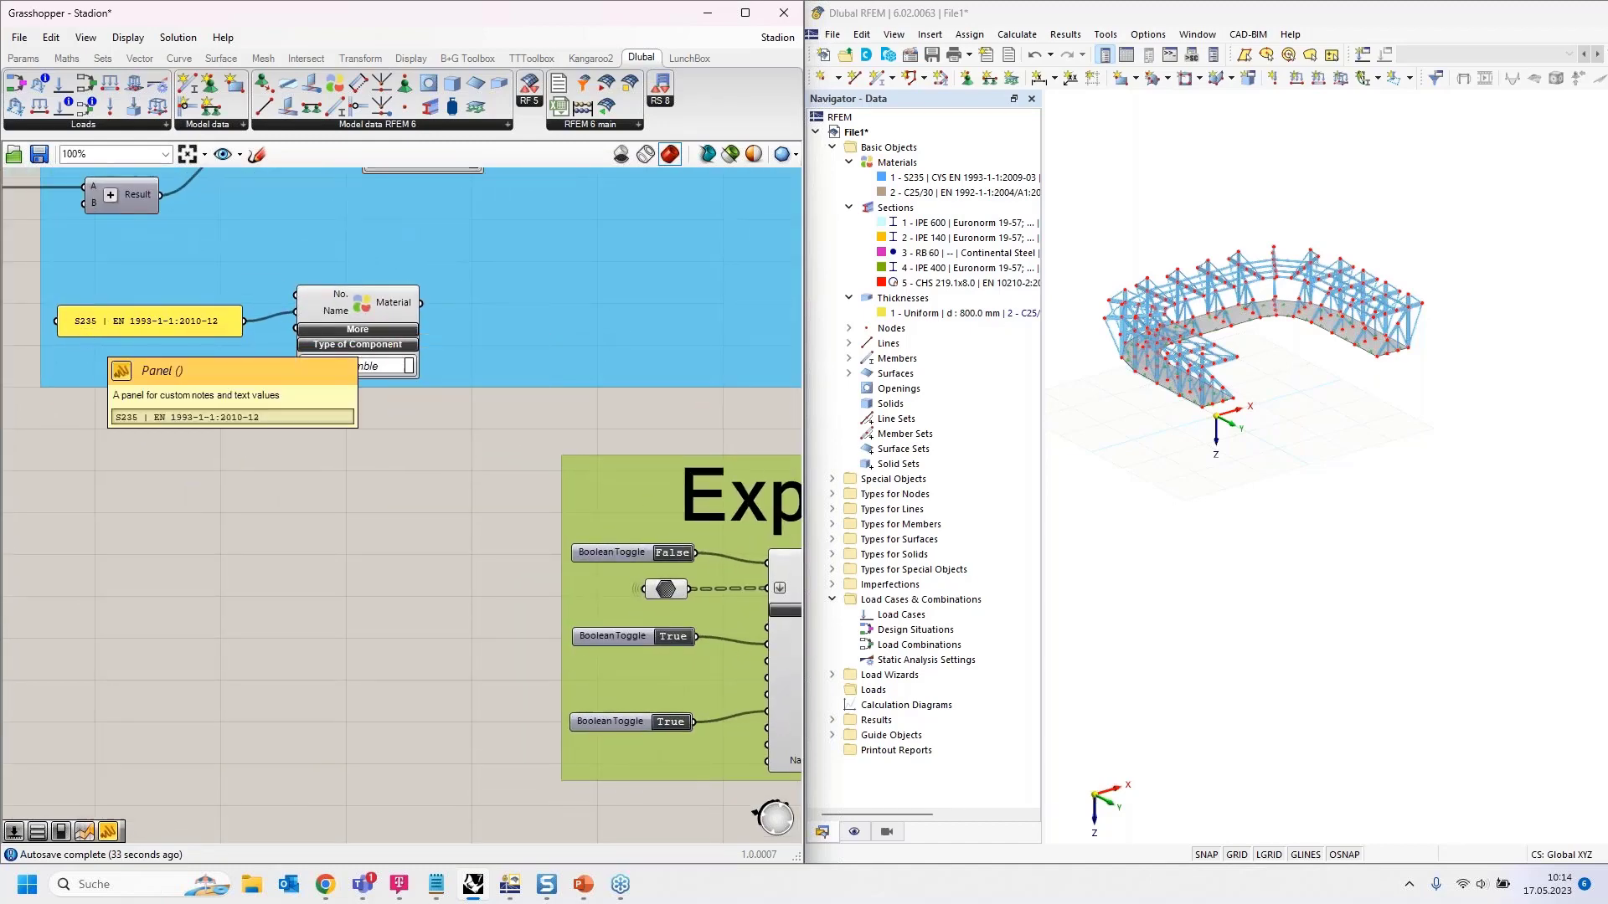
left_click(92, 326)
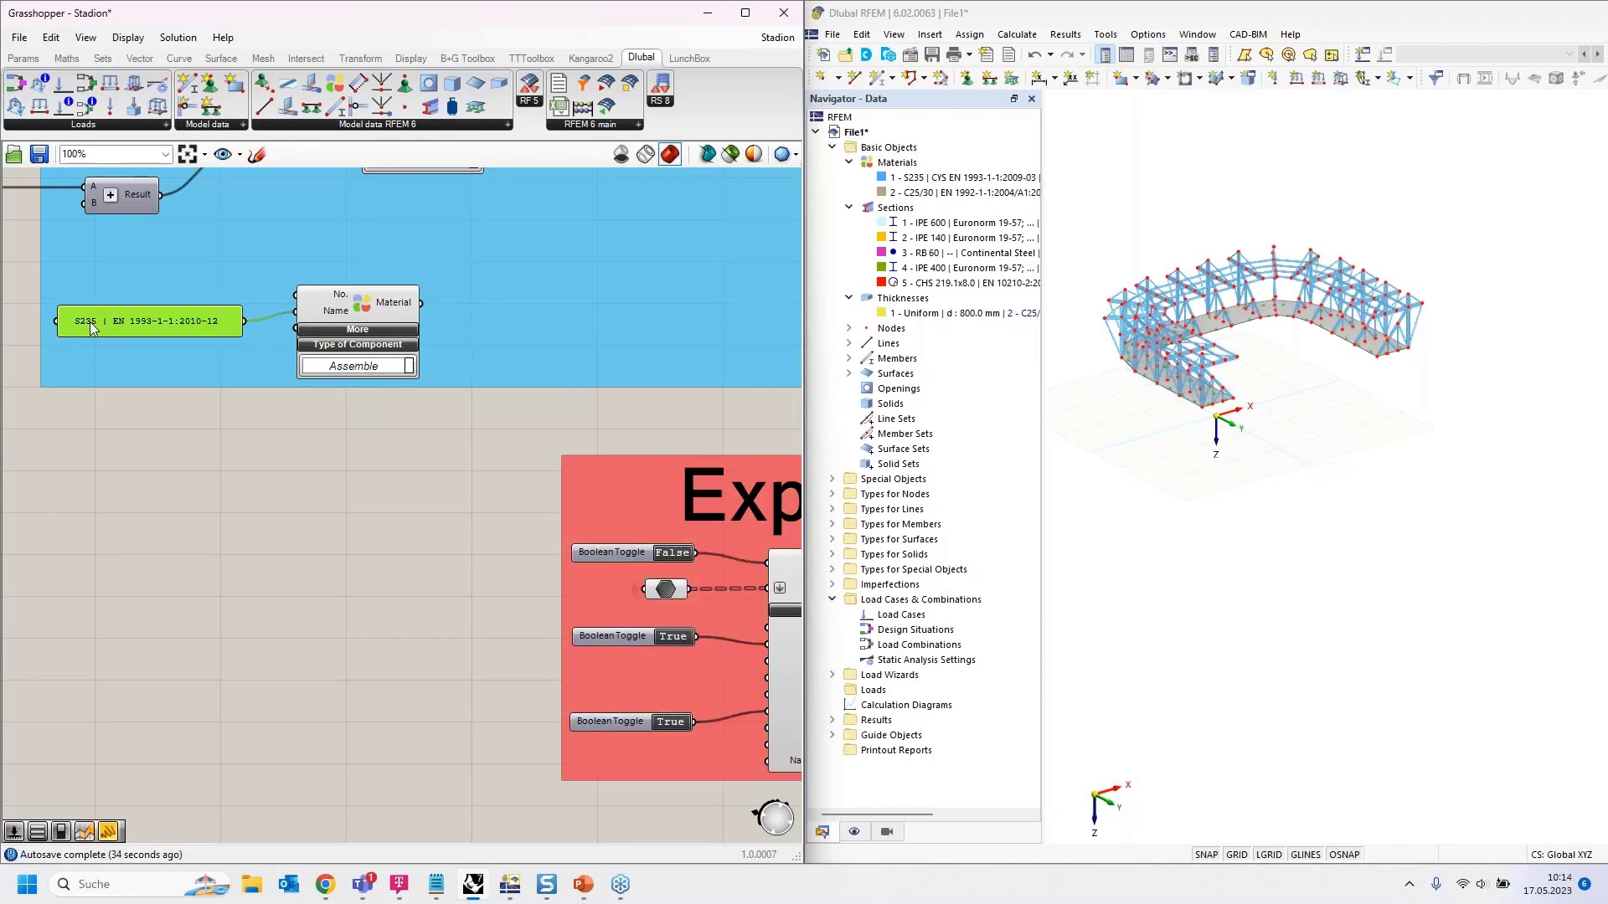
double_click(92, 326)
left_click(57, 241)
left_click_drag(53, 241, 66, 241)
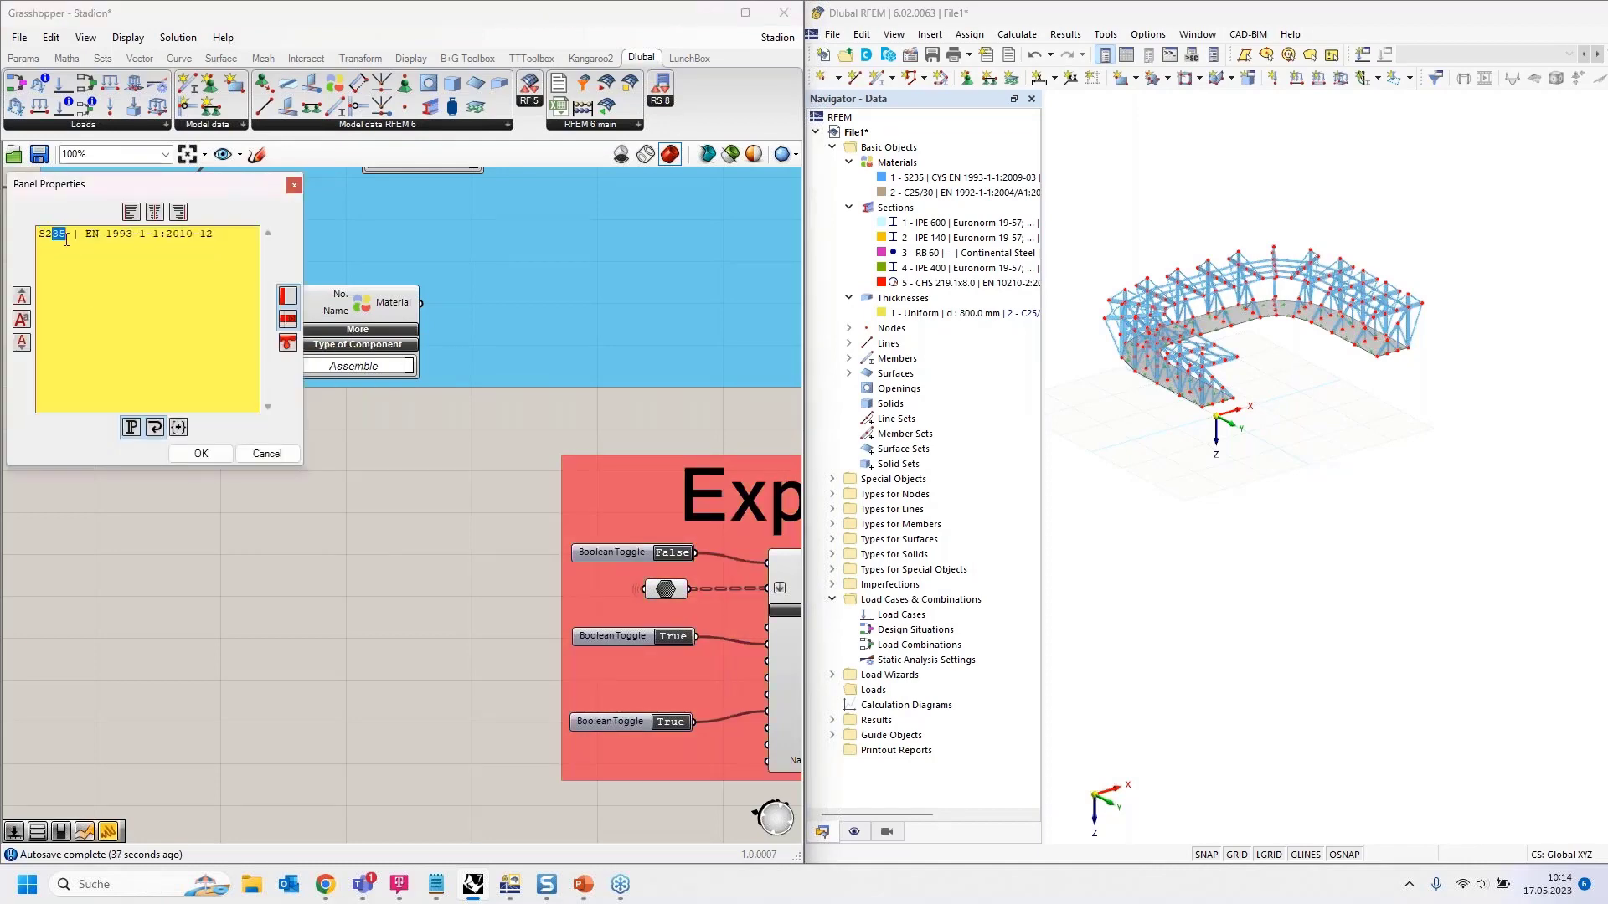
left_click(205, 454)
Step: Set the Boolean toggle for Overwrite in the relocated Export group to False
right_click_drag(481, 520, 280, 399)
double_click(462, 601)
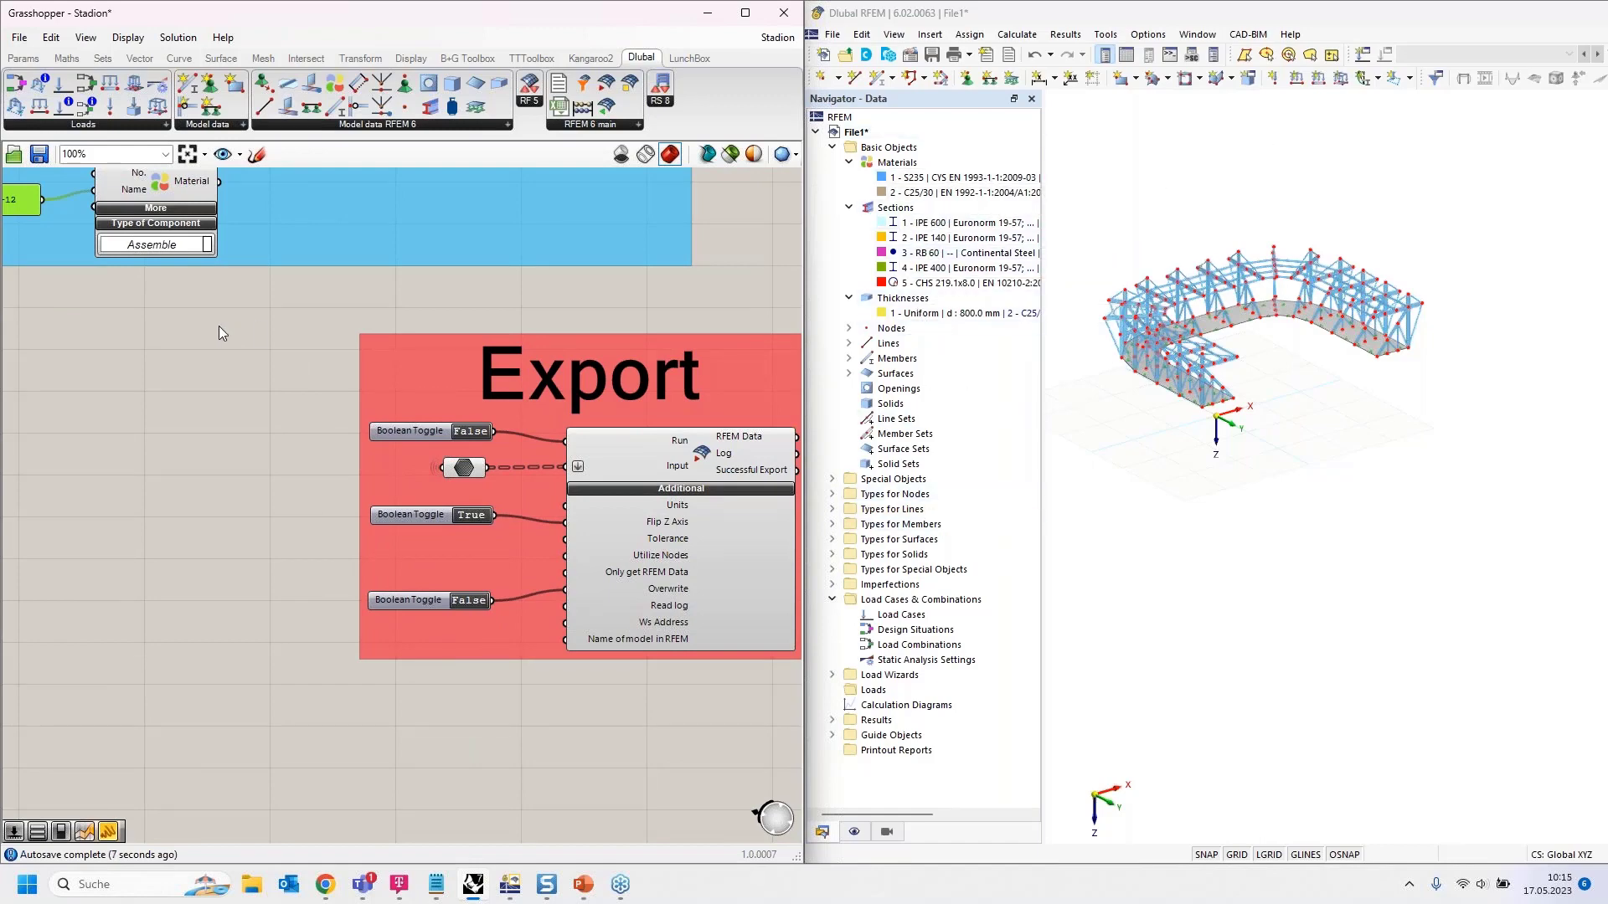
right_click_drag(208, 433, 296, 503)
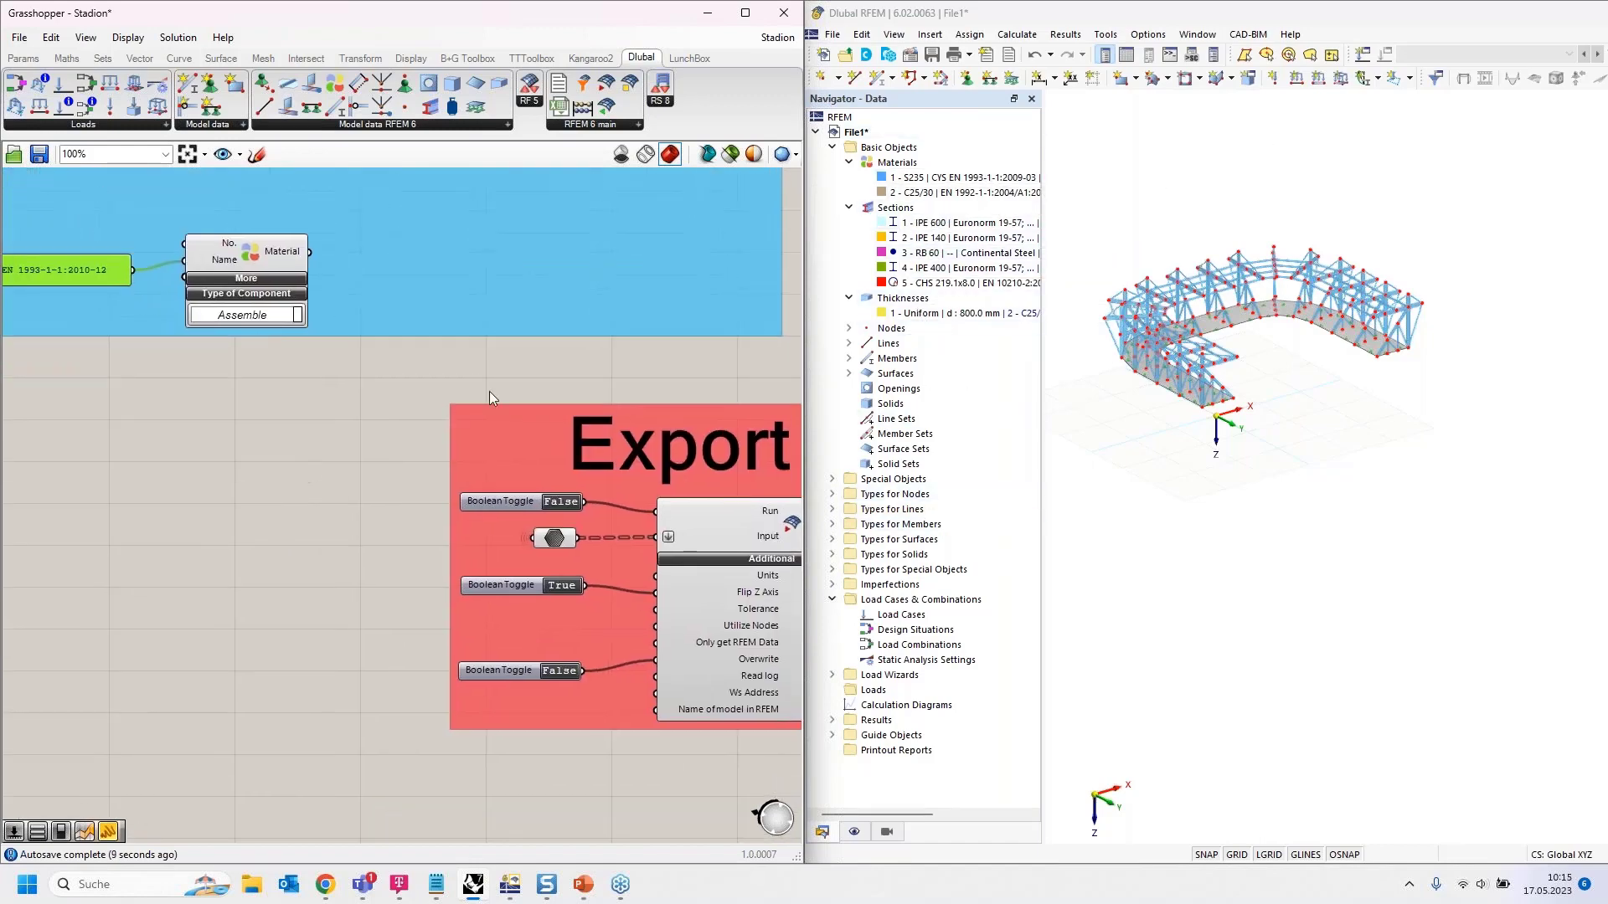
Step: Export the S275 material to RFEM by setting the Run toggle to True, and compare it with material 1 in the navigator
left_click(952, 179)
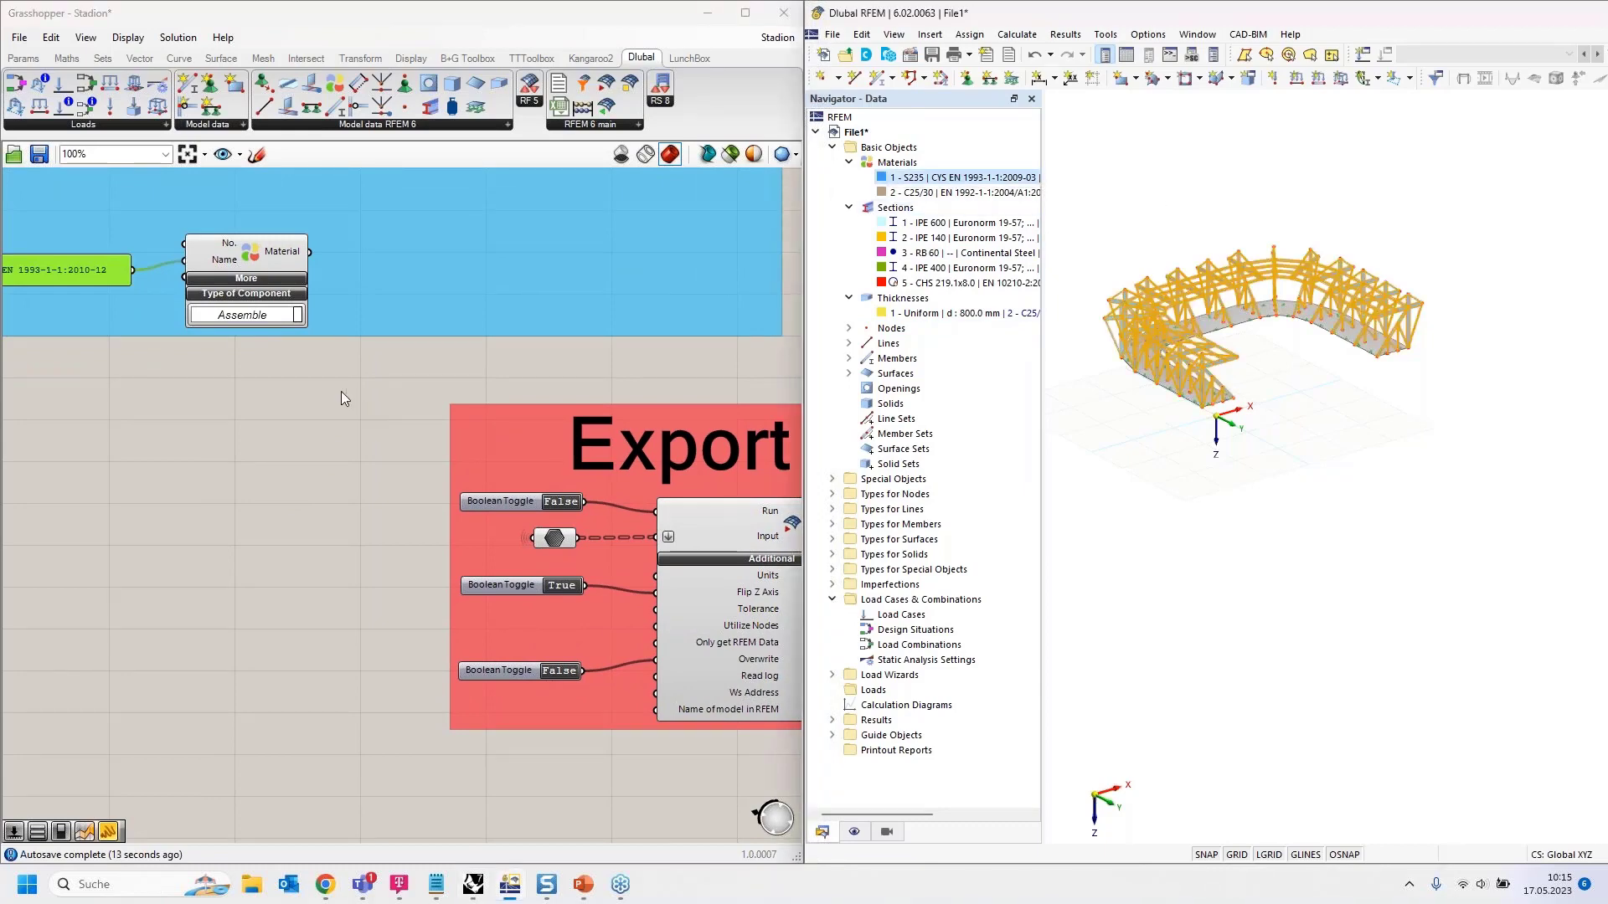
left_click(307, 520)
scroll(309, 519, "down", 2)
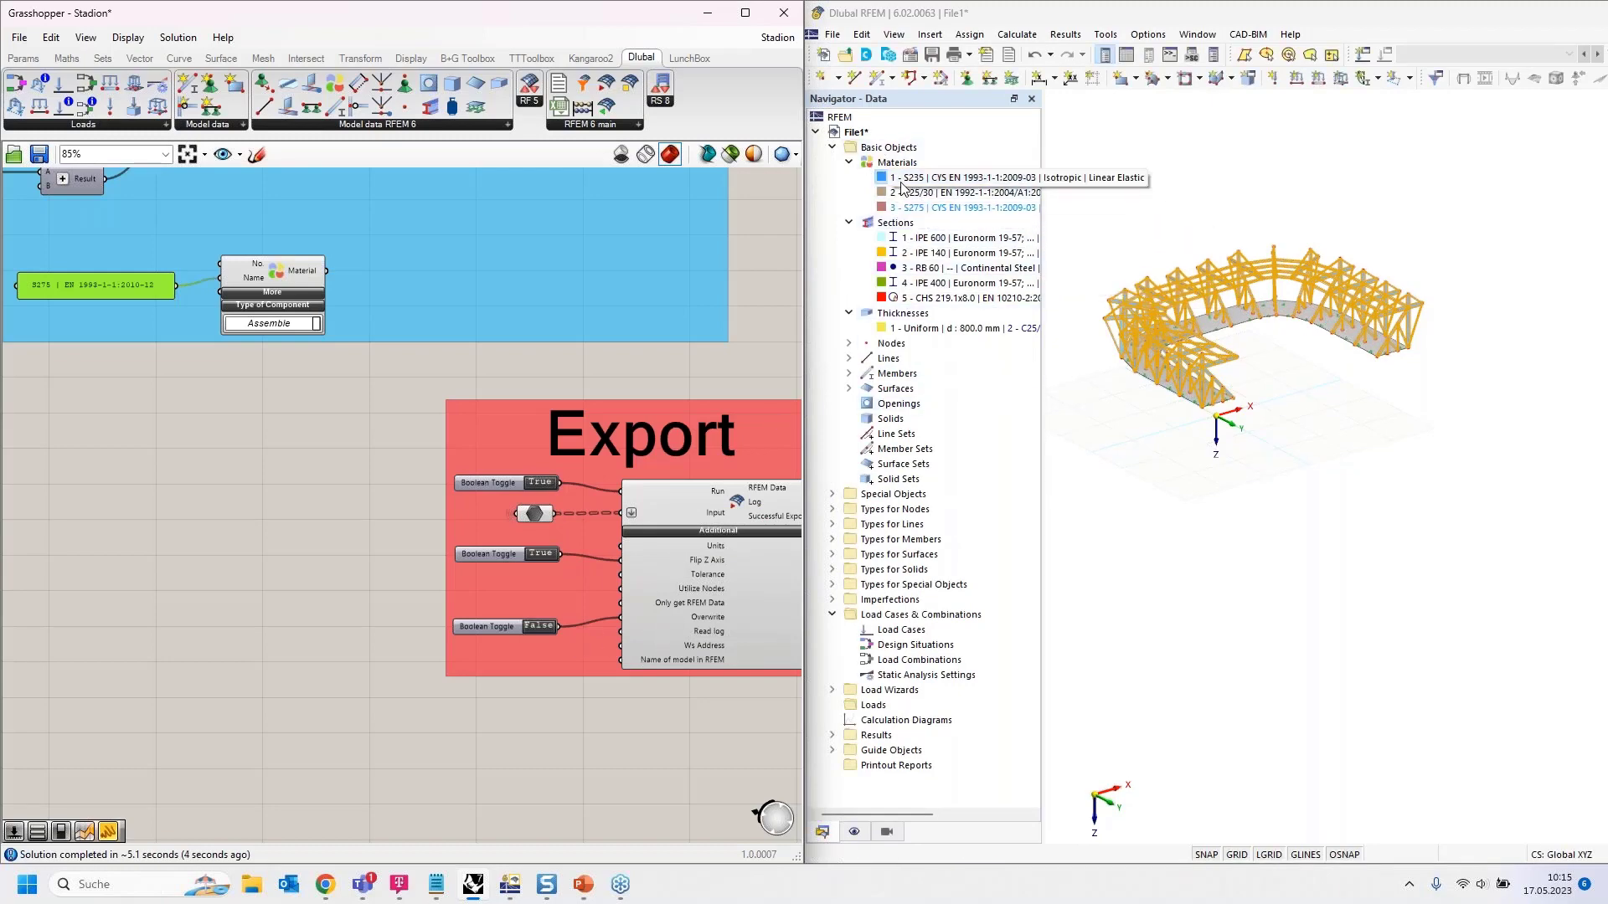
left_click(299, 275)
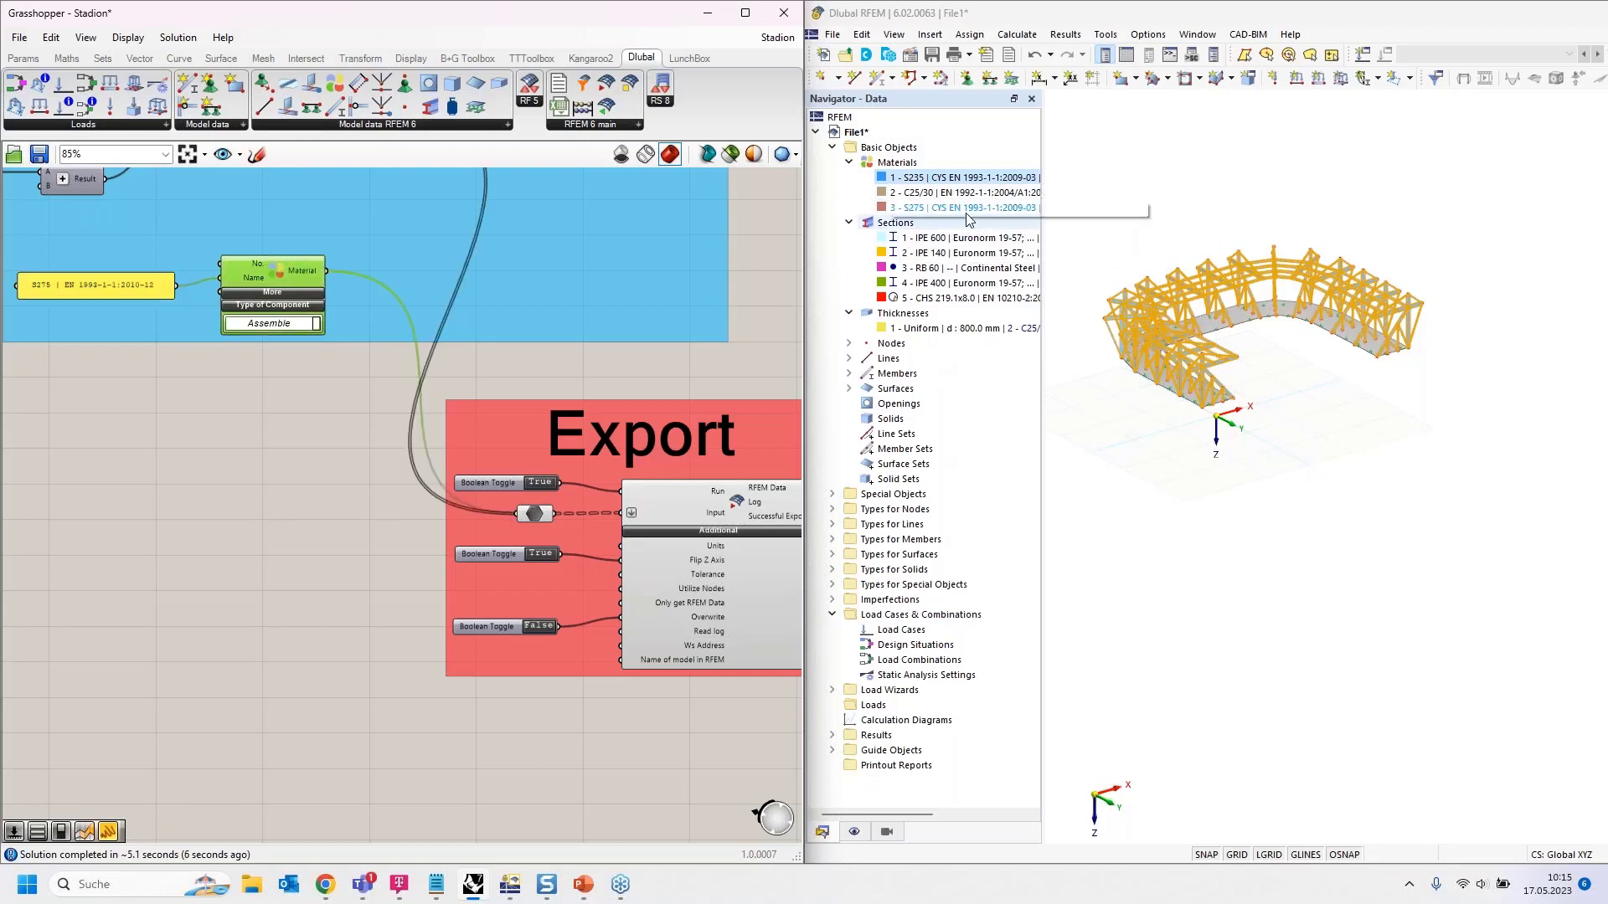
left_click(795, 275)
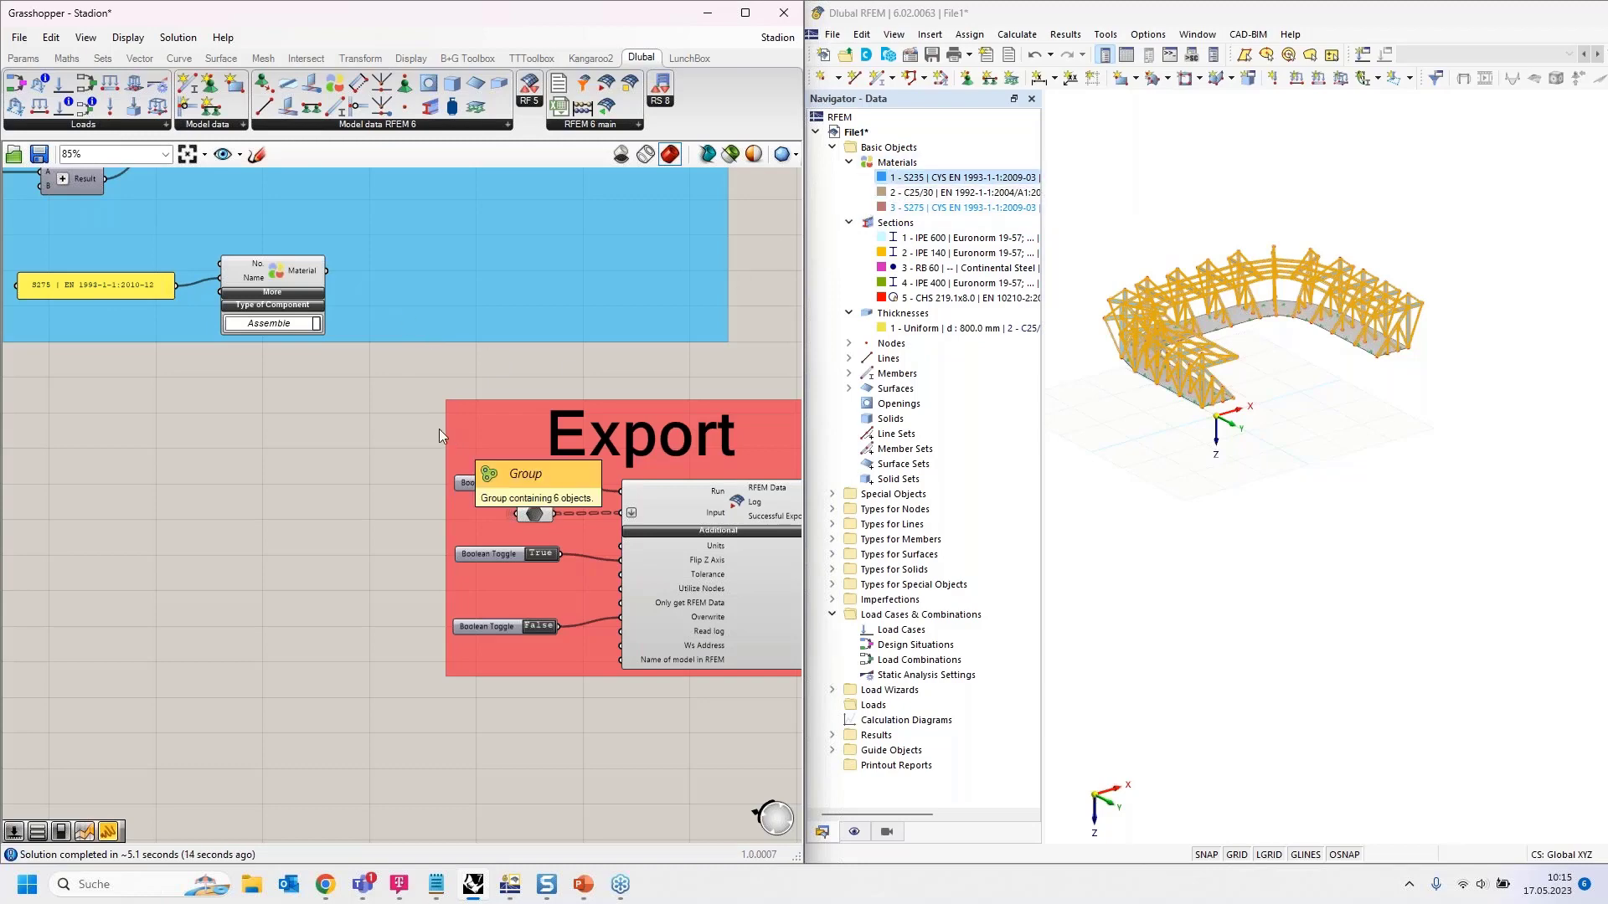
Step: Add a number slider with value 1 and connect it to the Material component's No. input to export S275 as material 1
double_click(178, 411)
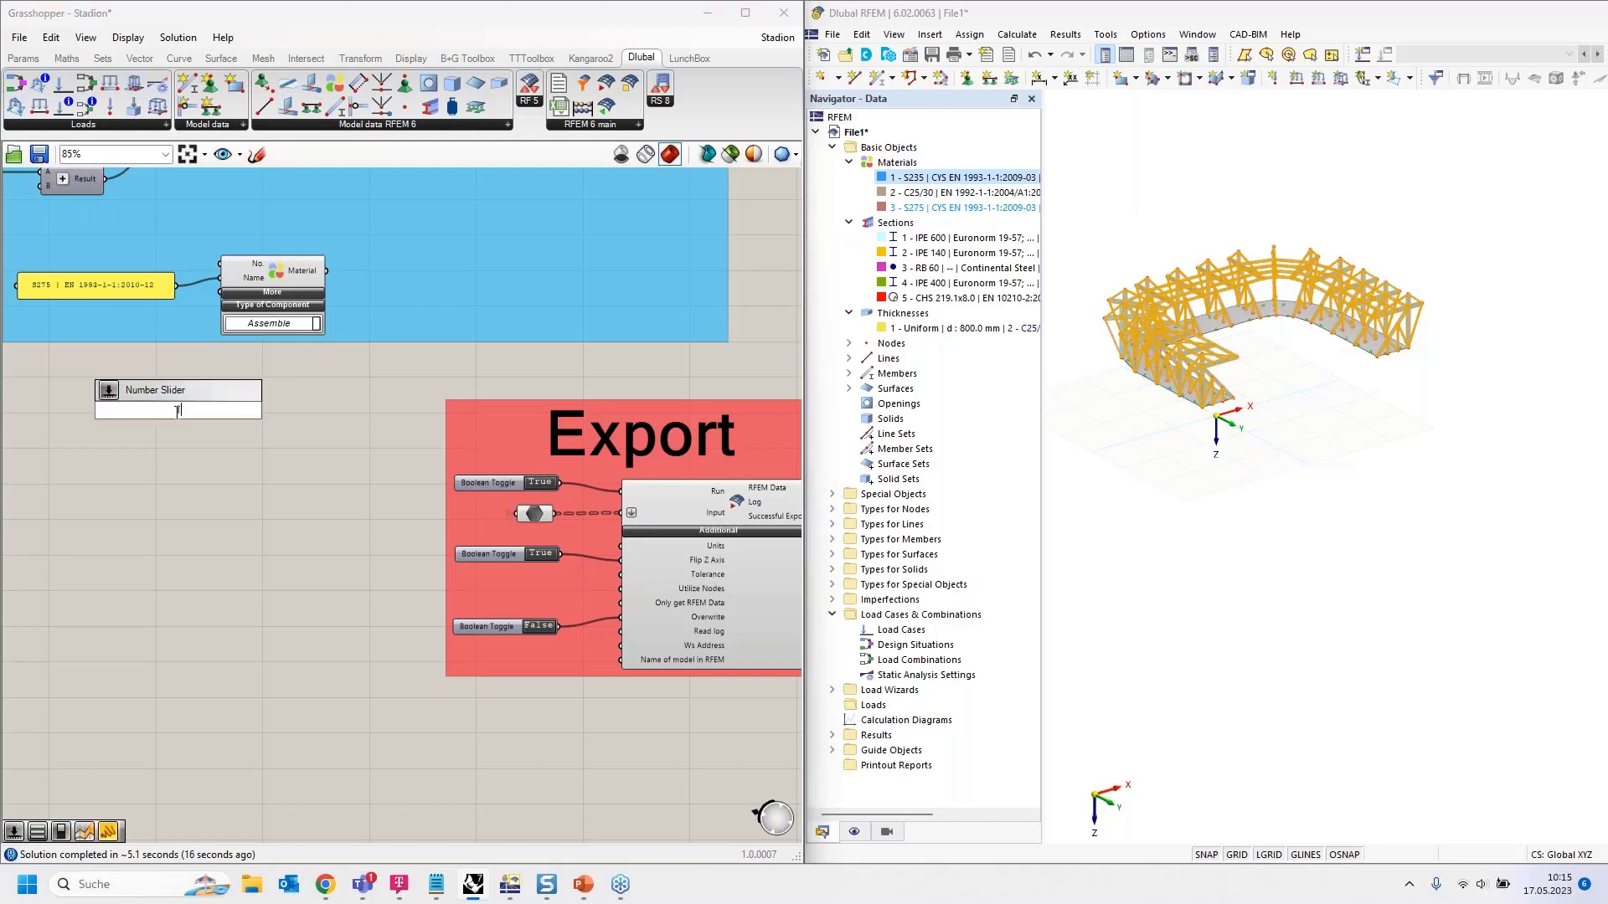
key("Return")
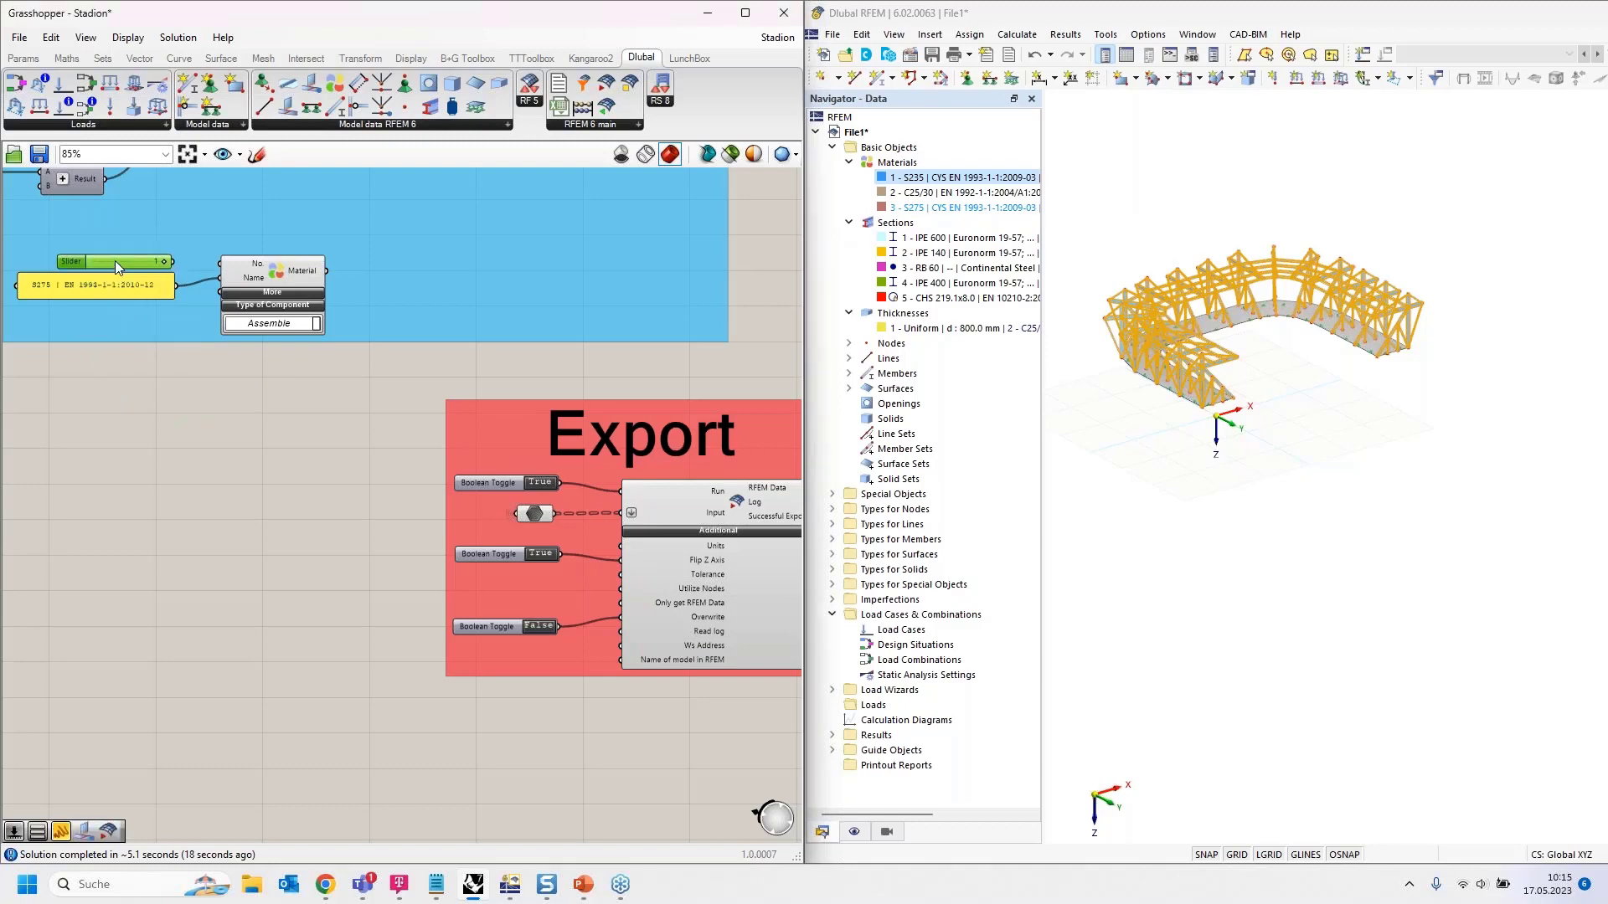
left_click_drag(169, 247, 220, 265)
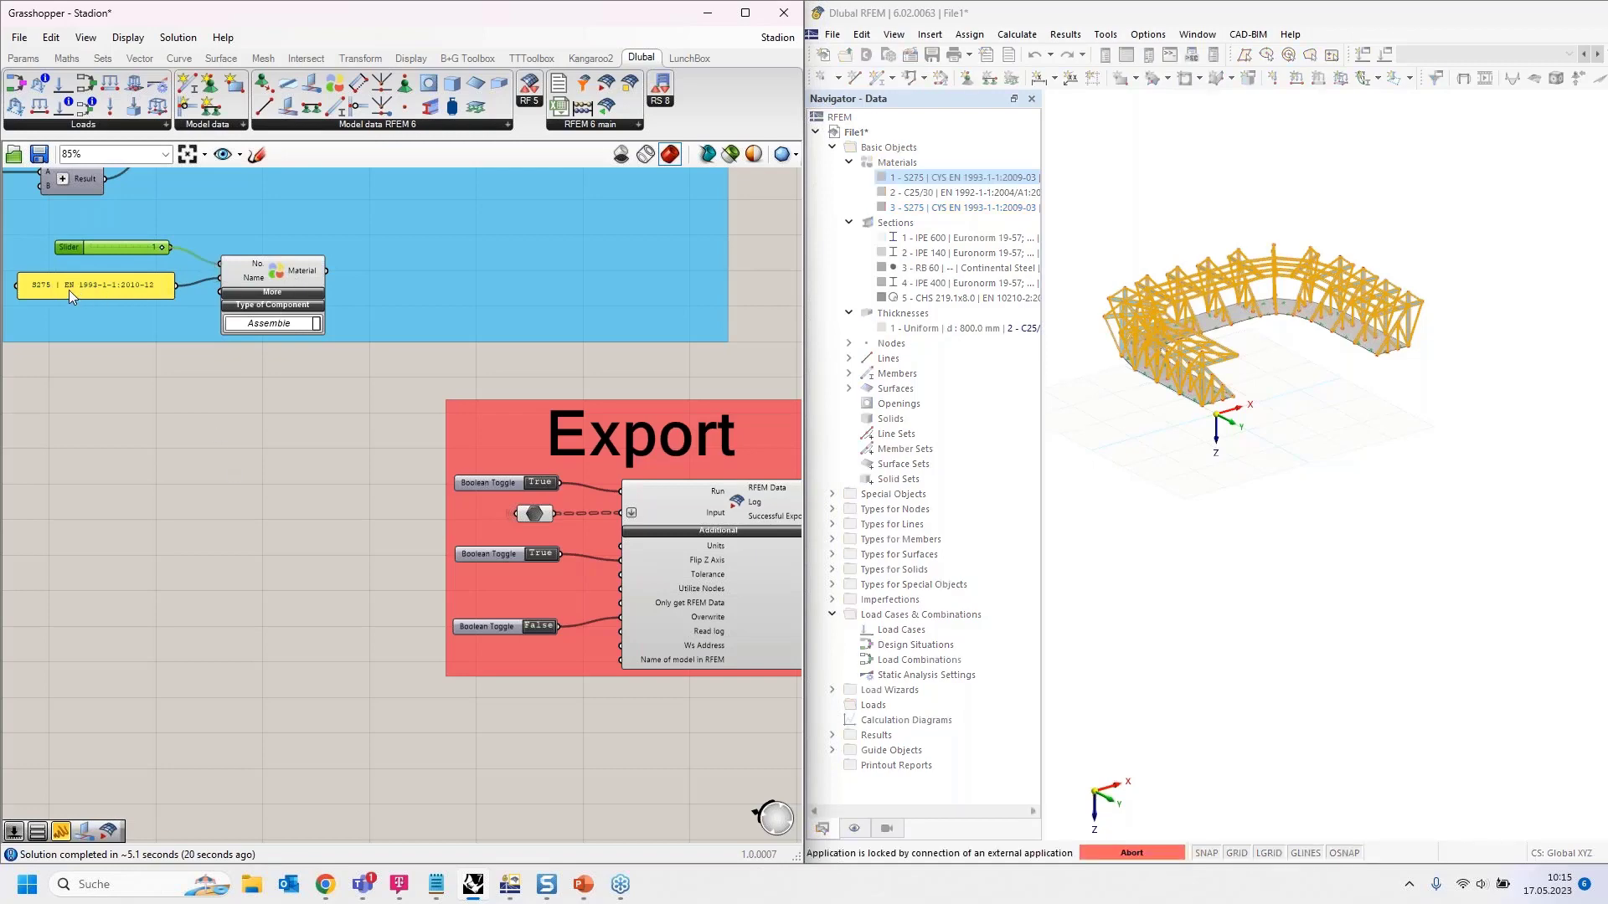
scroll(605, 509, "up", 1)
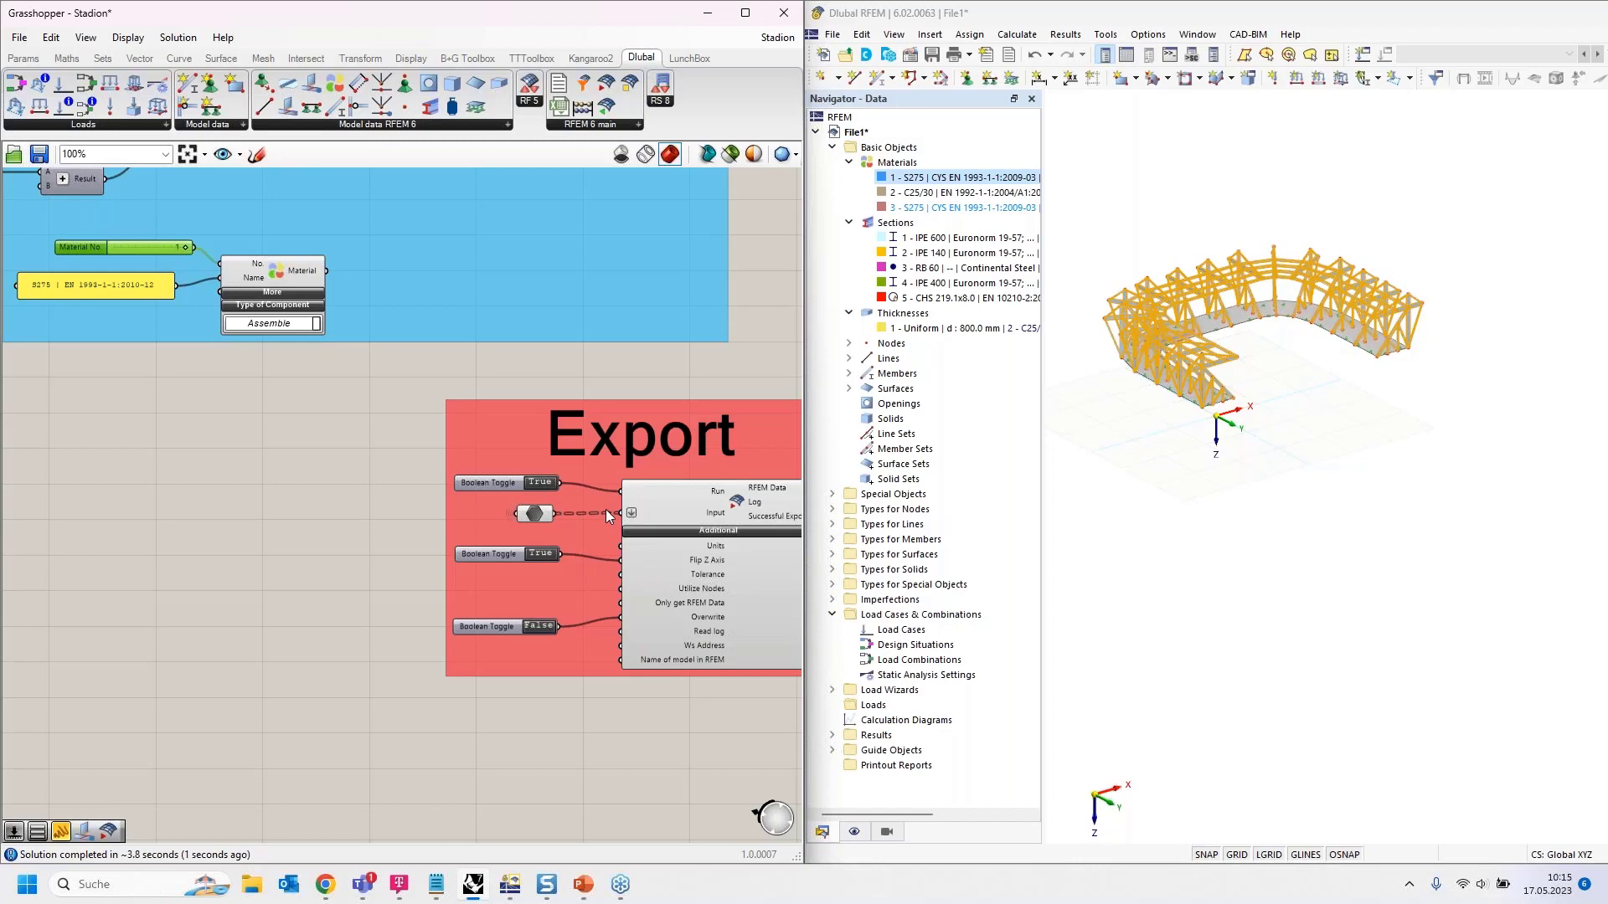
scroll(594, 495, "down", 1)
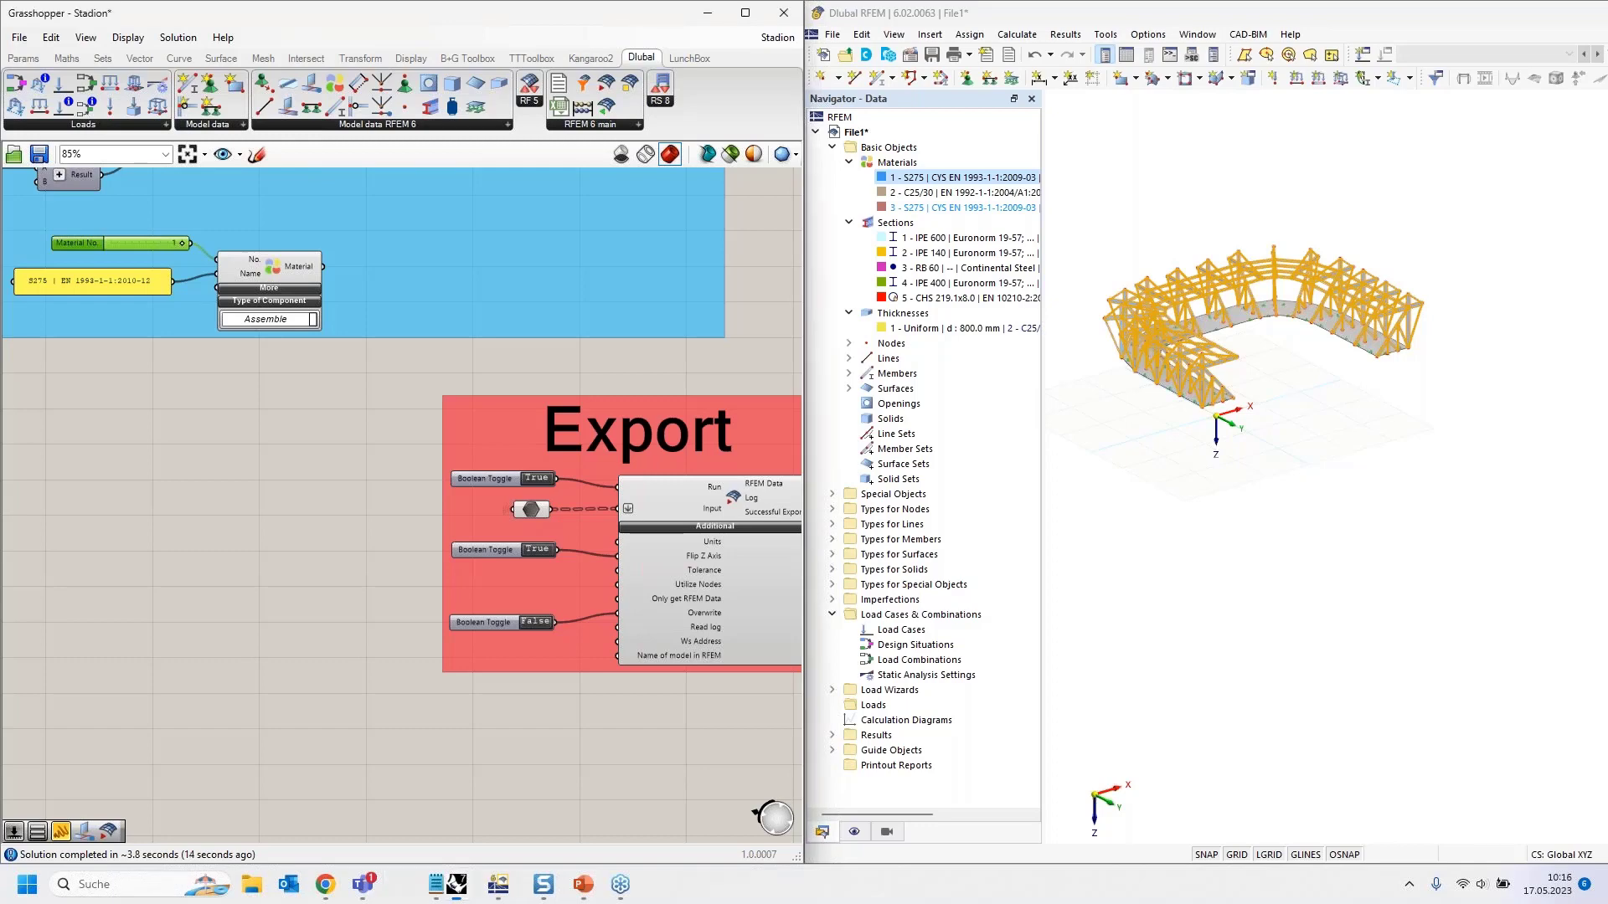
Step: Set the Export group's Run toggle to False and select material 1 in the RFEM navigator
double_click(541, 479)
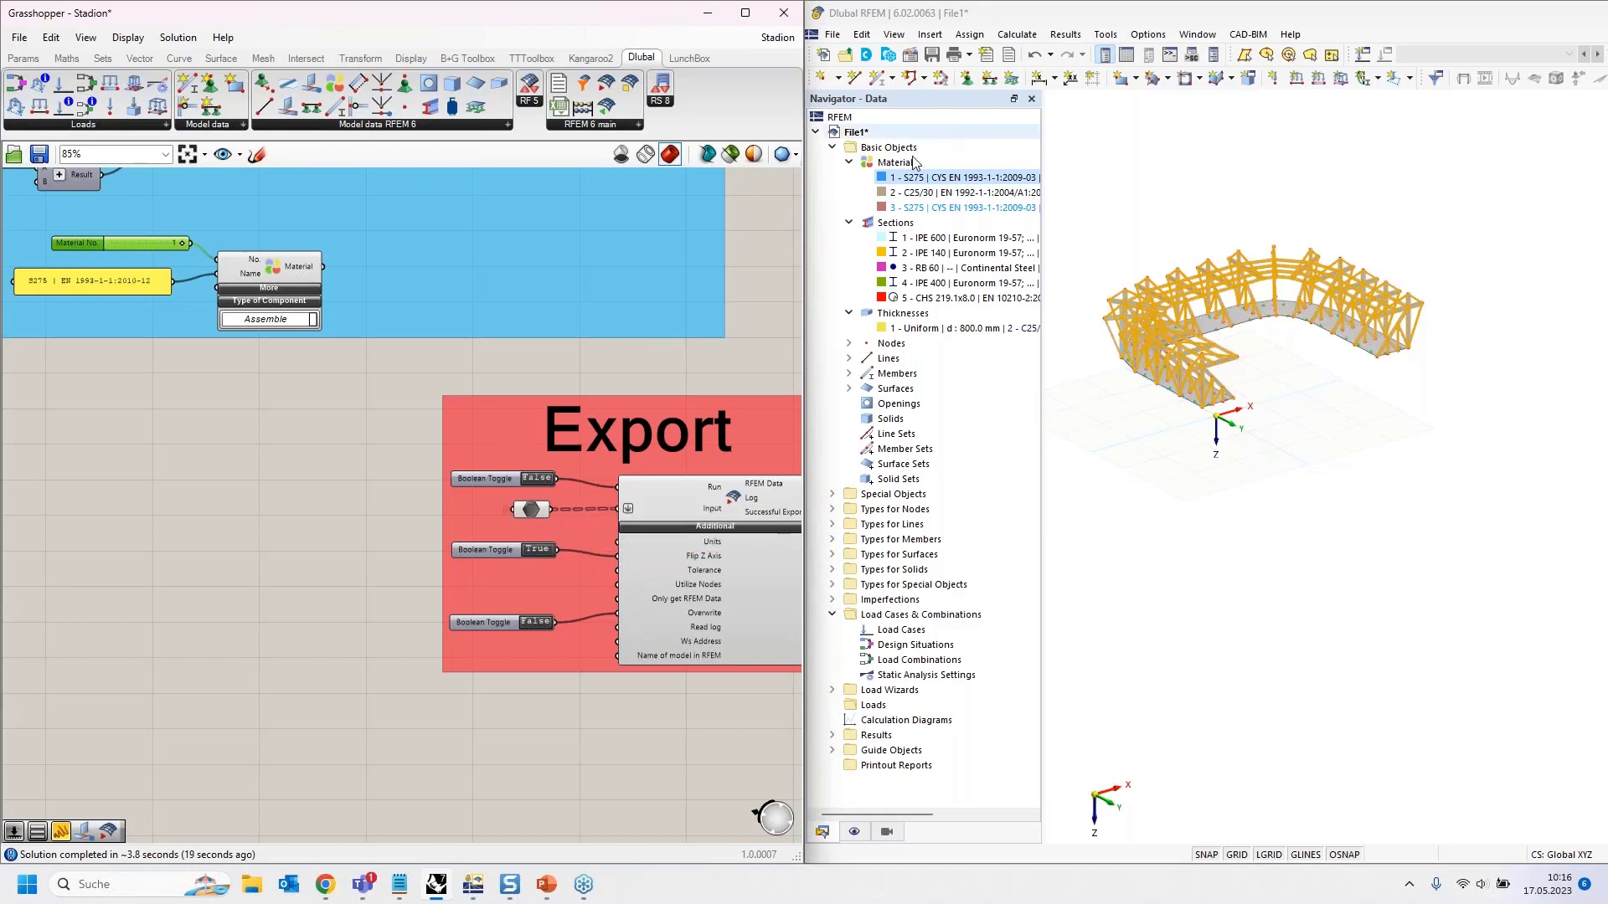
left_click(921, 179)
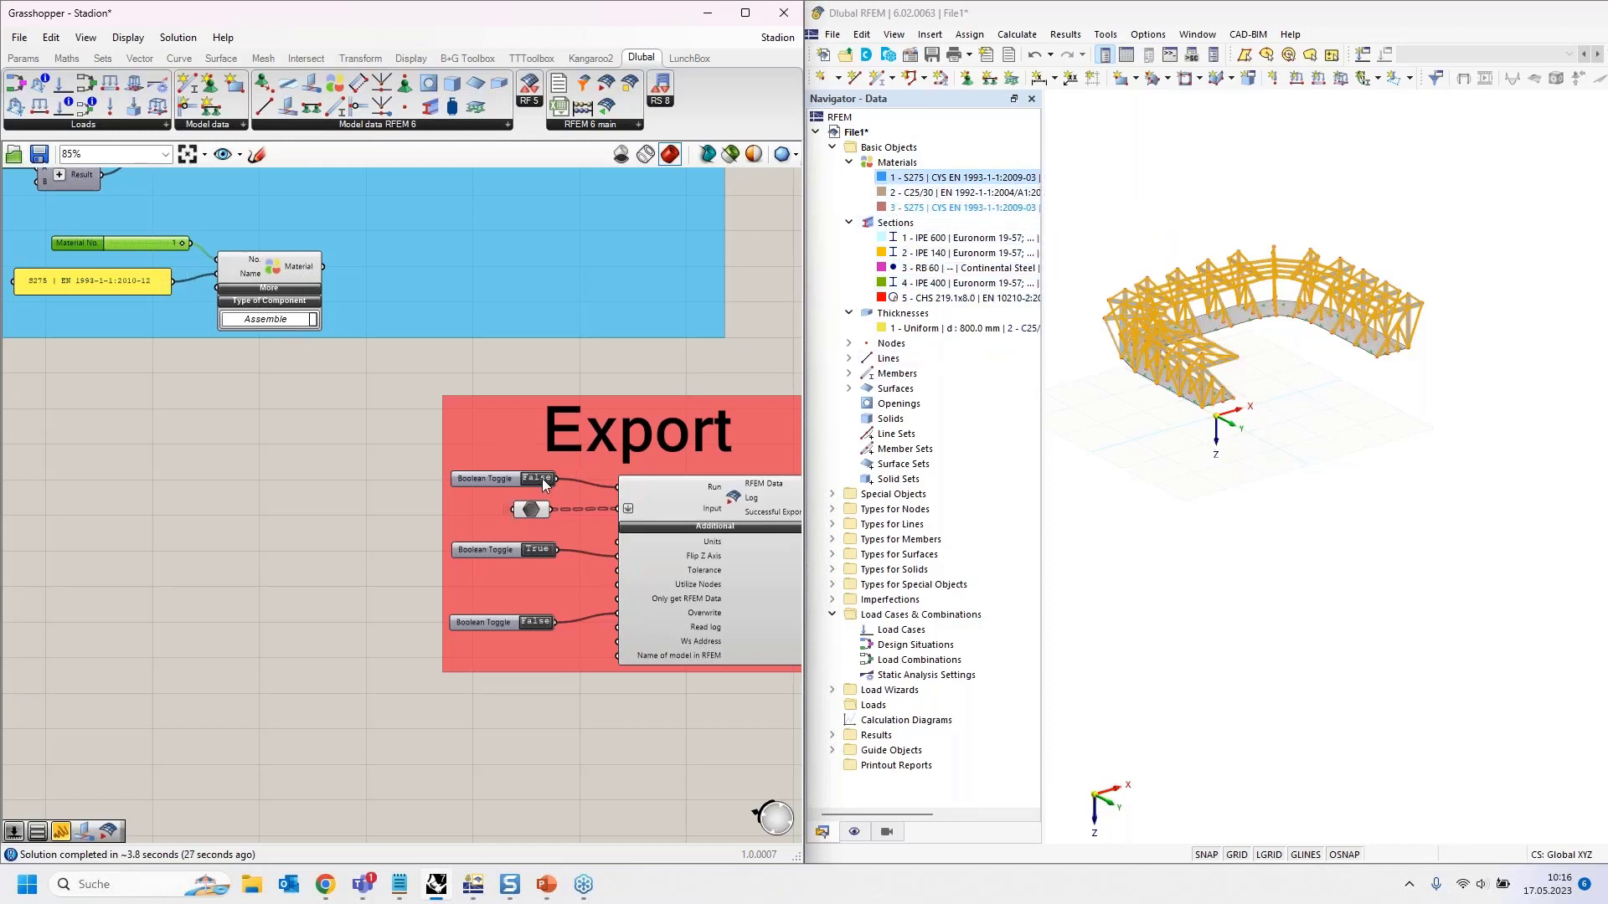
Step: Export the numbered material to RFEM again with the Run toggle on True, and return the toggle to False
scroll(542, 484, "up", 1)
scroll(542, 484, "up", 2)
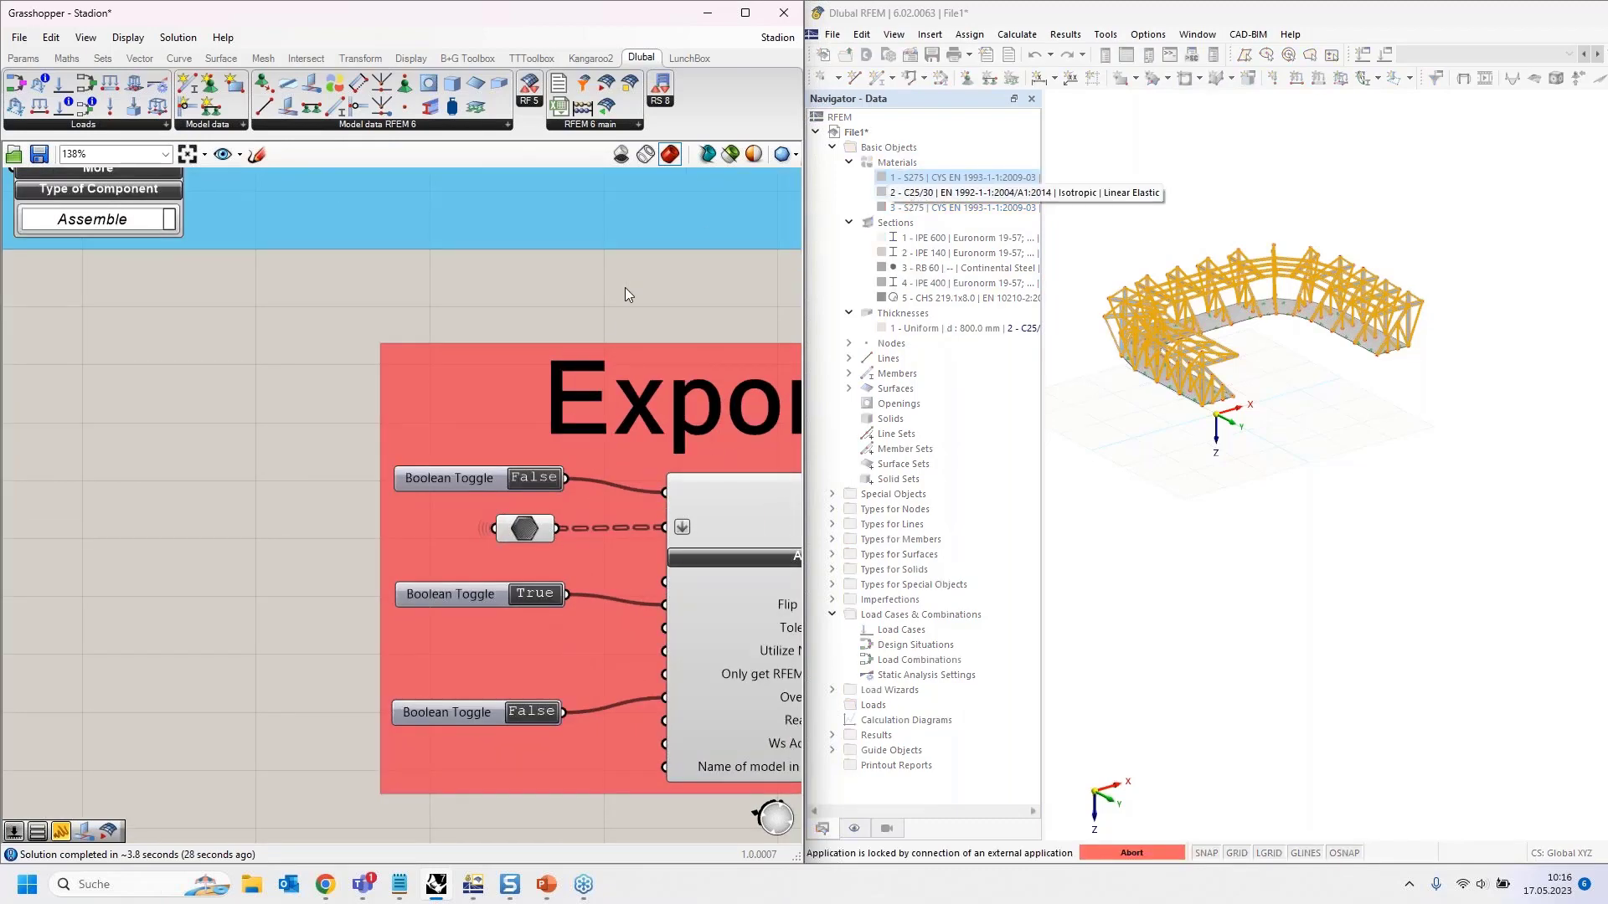
left_click(535, 478)
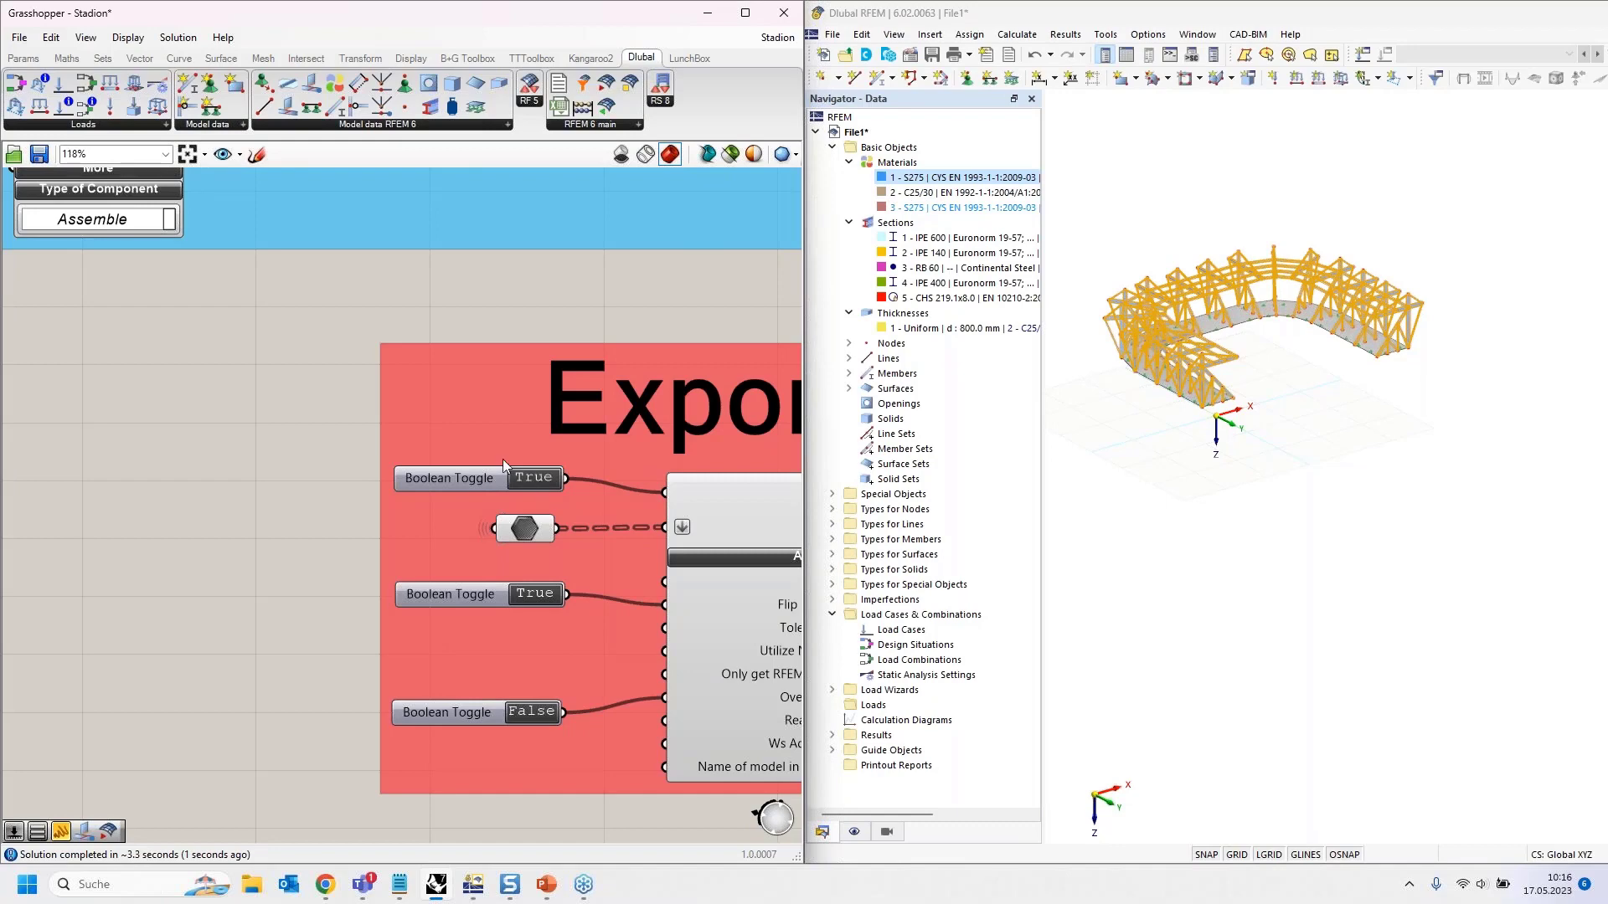
scroll(500, 459, "down", 3)
scroll(511, 465, "up", 2)
left_click(531, 471)
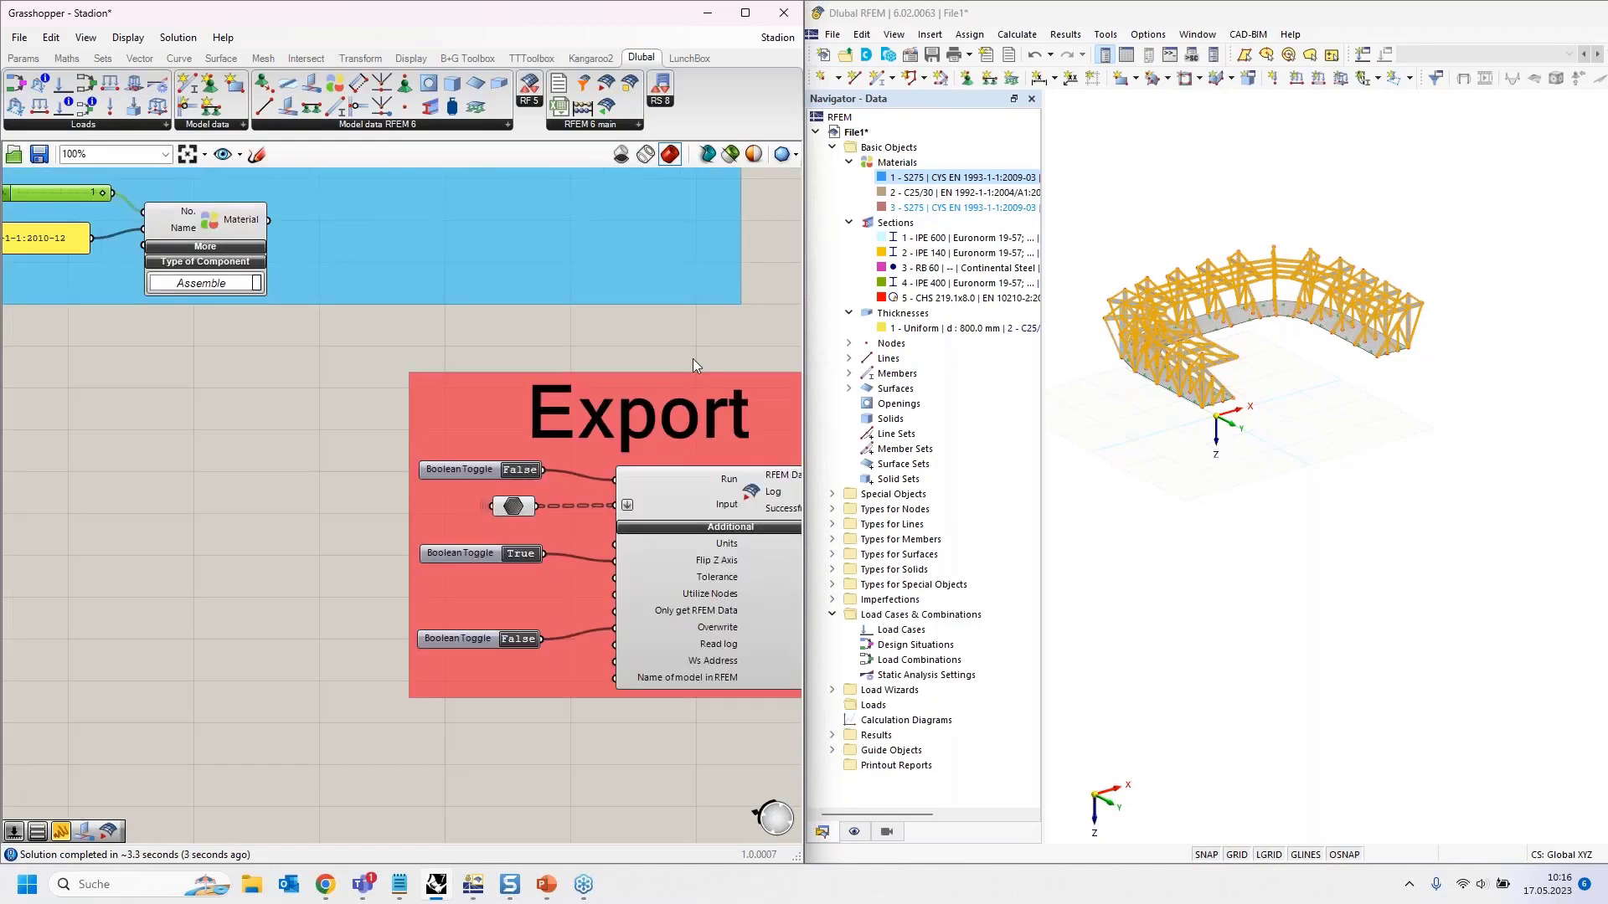
Step: Change the material name panel to S235 | EN 1993-1-1:2010-12
scroll(648, 345, "down", 3)
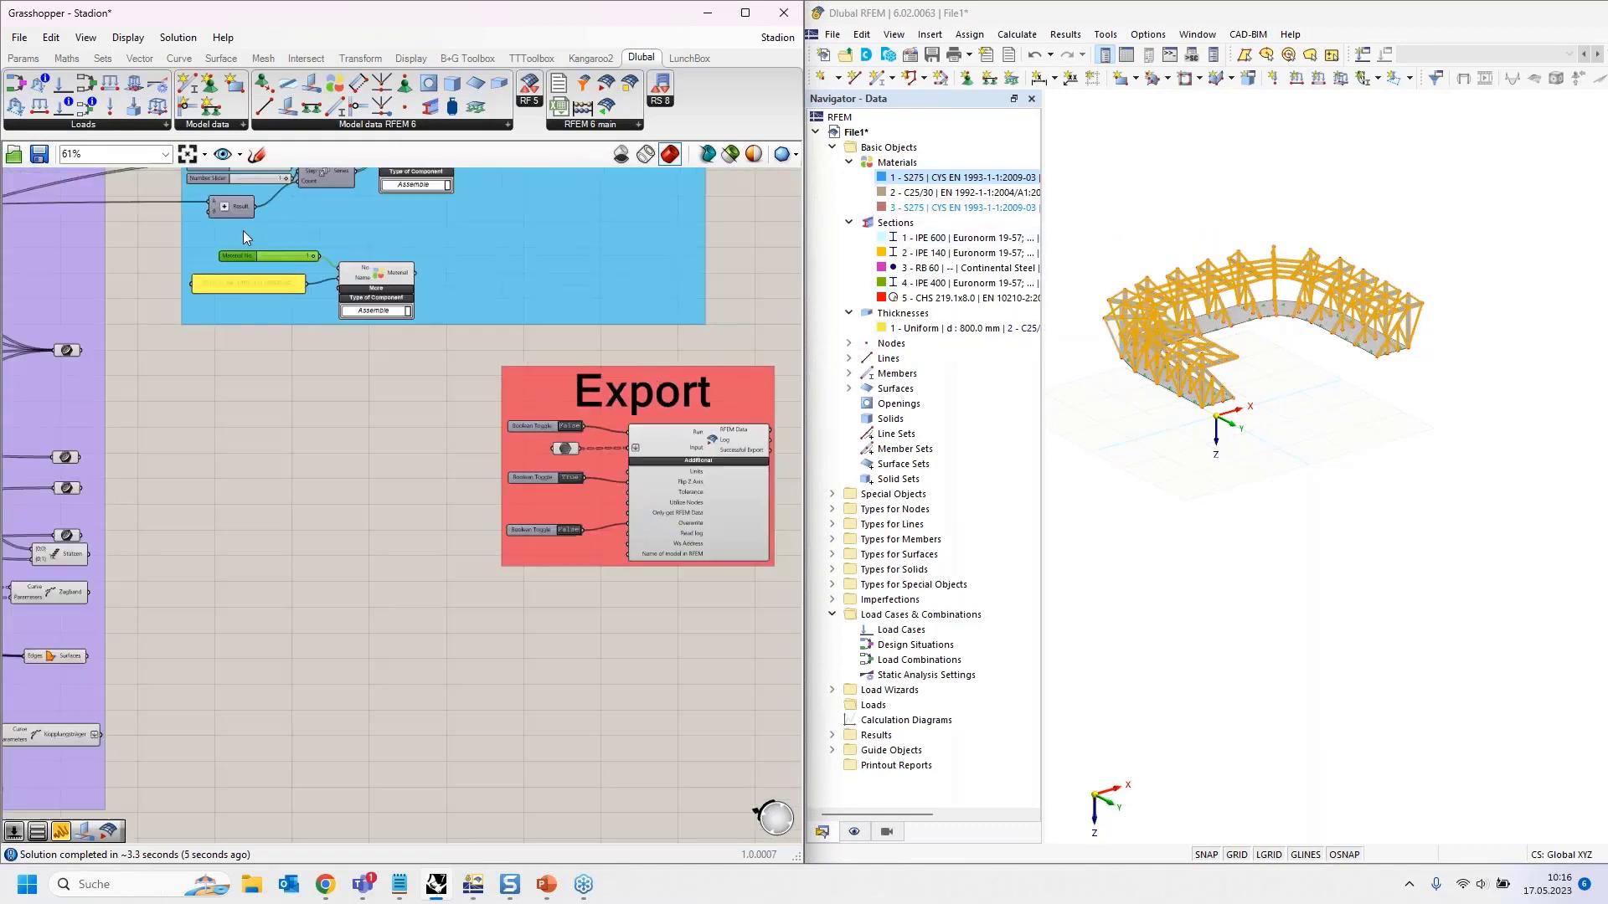
scroll(243, 226, "up", 5)
left_click(180, 349)
double_click(179, 348)
left_click_drag(71, 262, 92, 265)
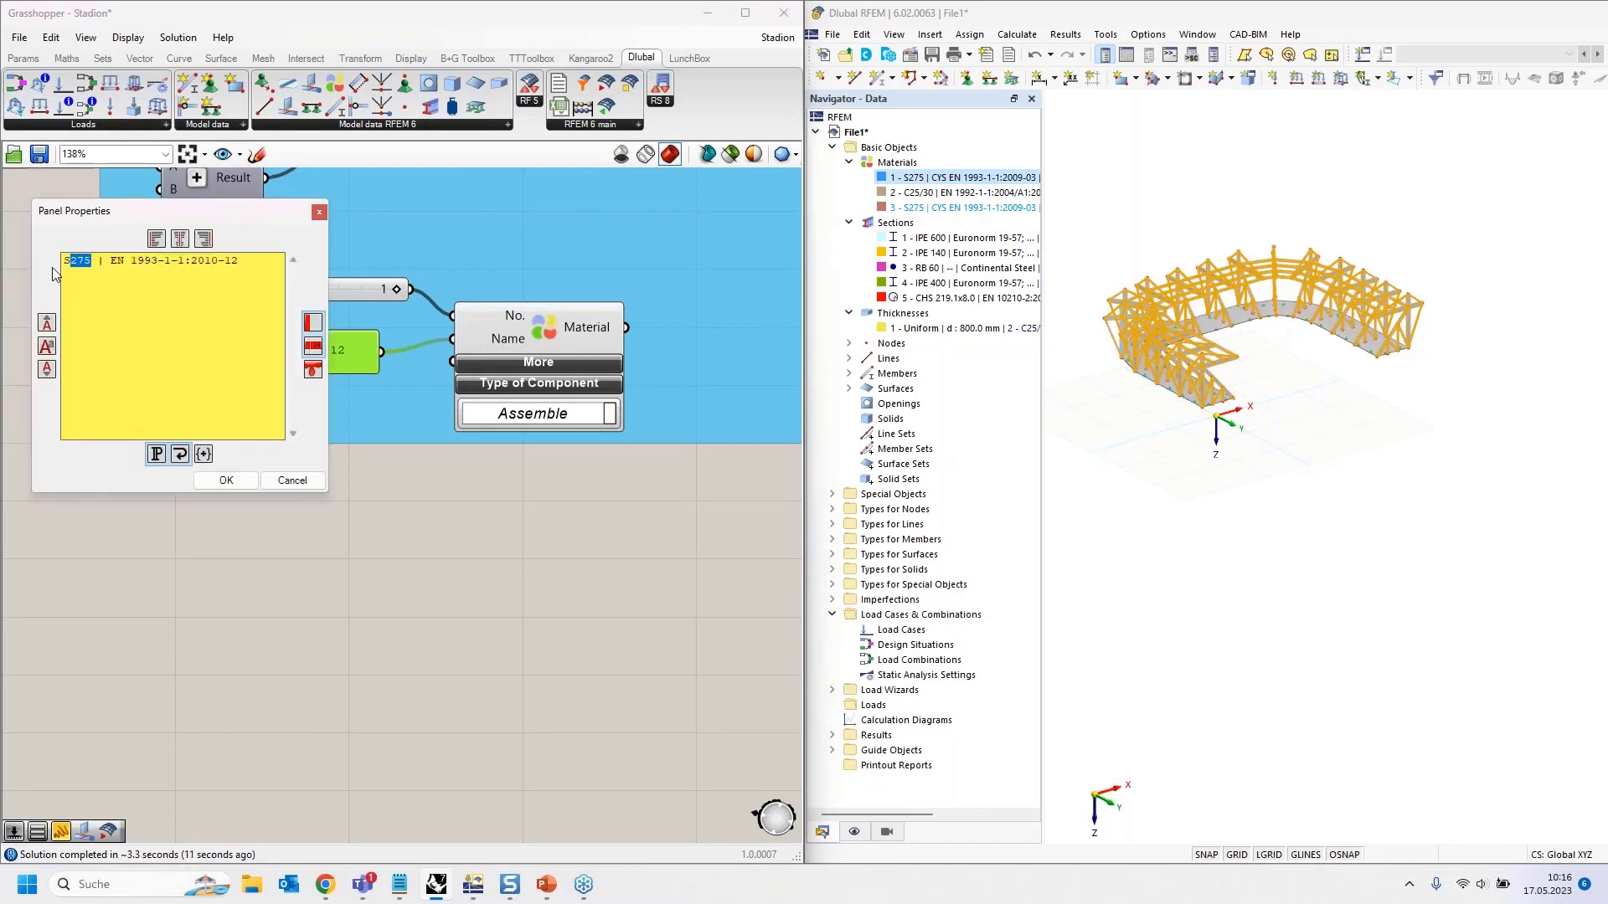
type("235")
left_click(223, 481)
Step: Export the S235 material to RFEM as material 1, leaving the Run toggle on False
scroll(503, 452, "down", 3)
scroll(729, 372, "up", 1)
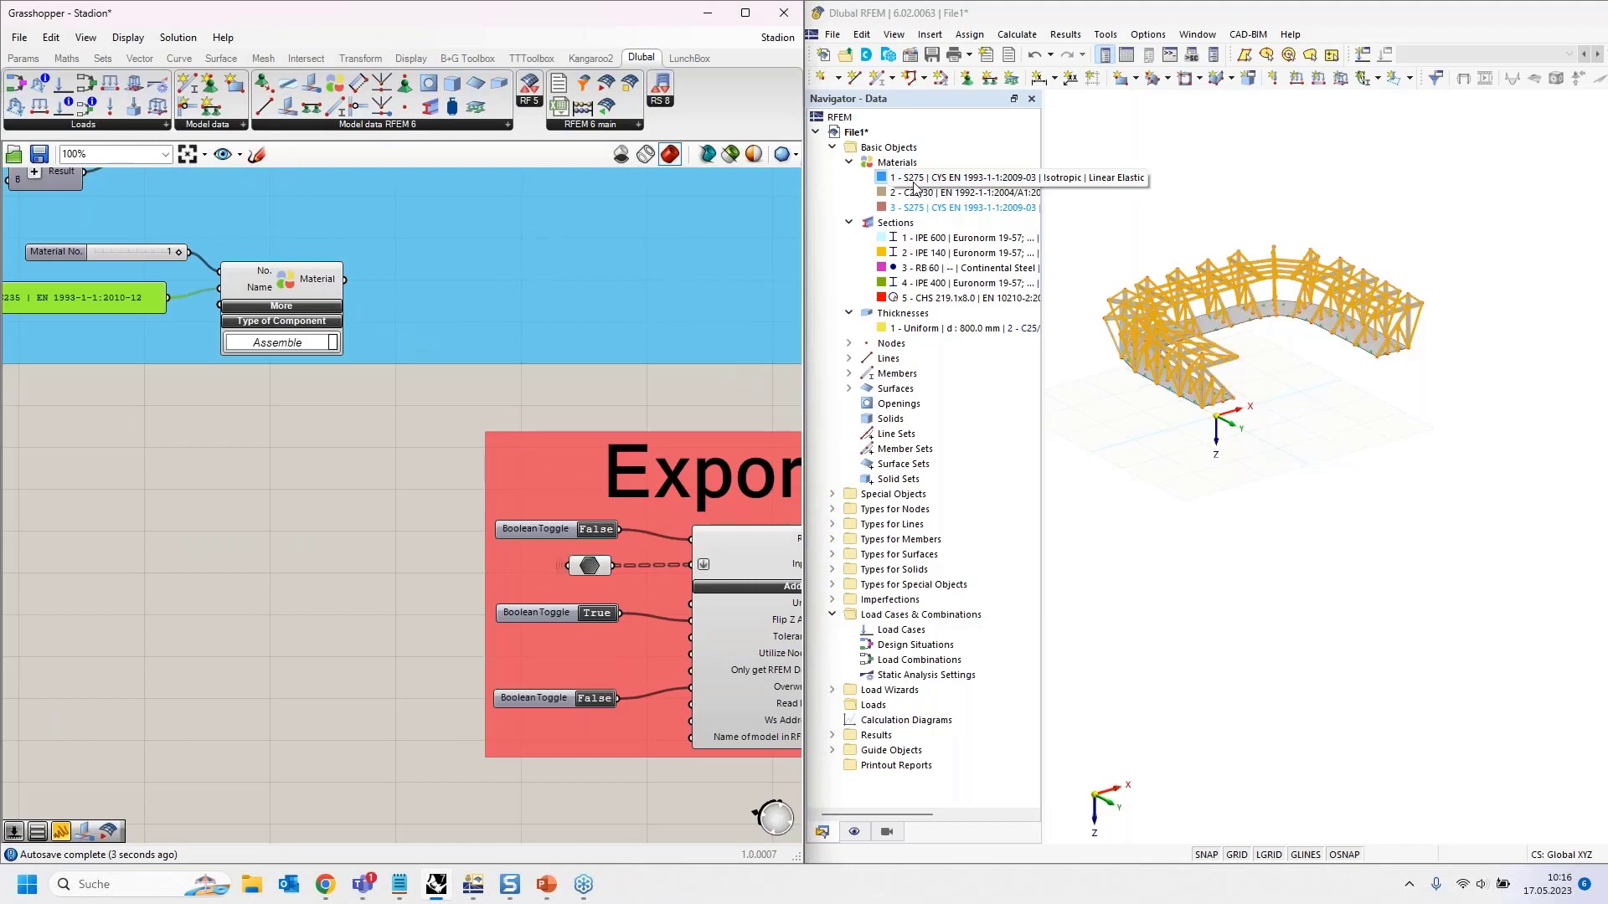
scroll(596, 536, "up", 2)
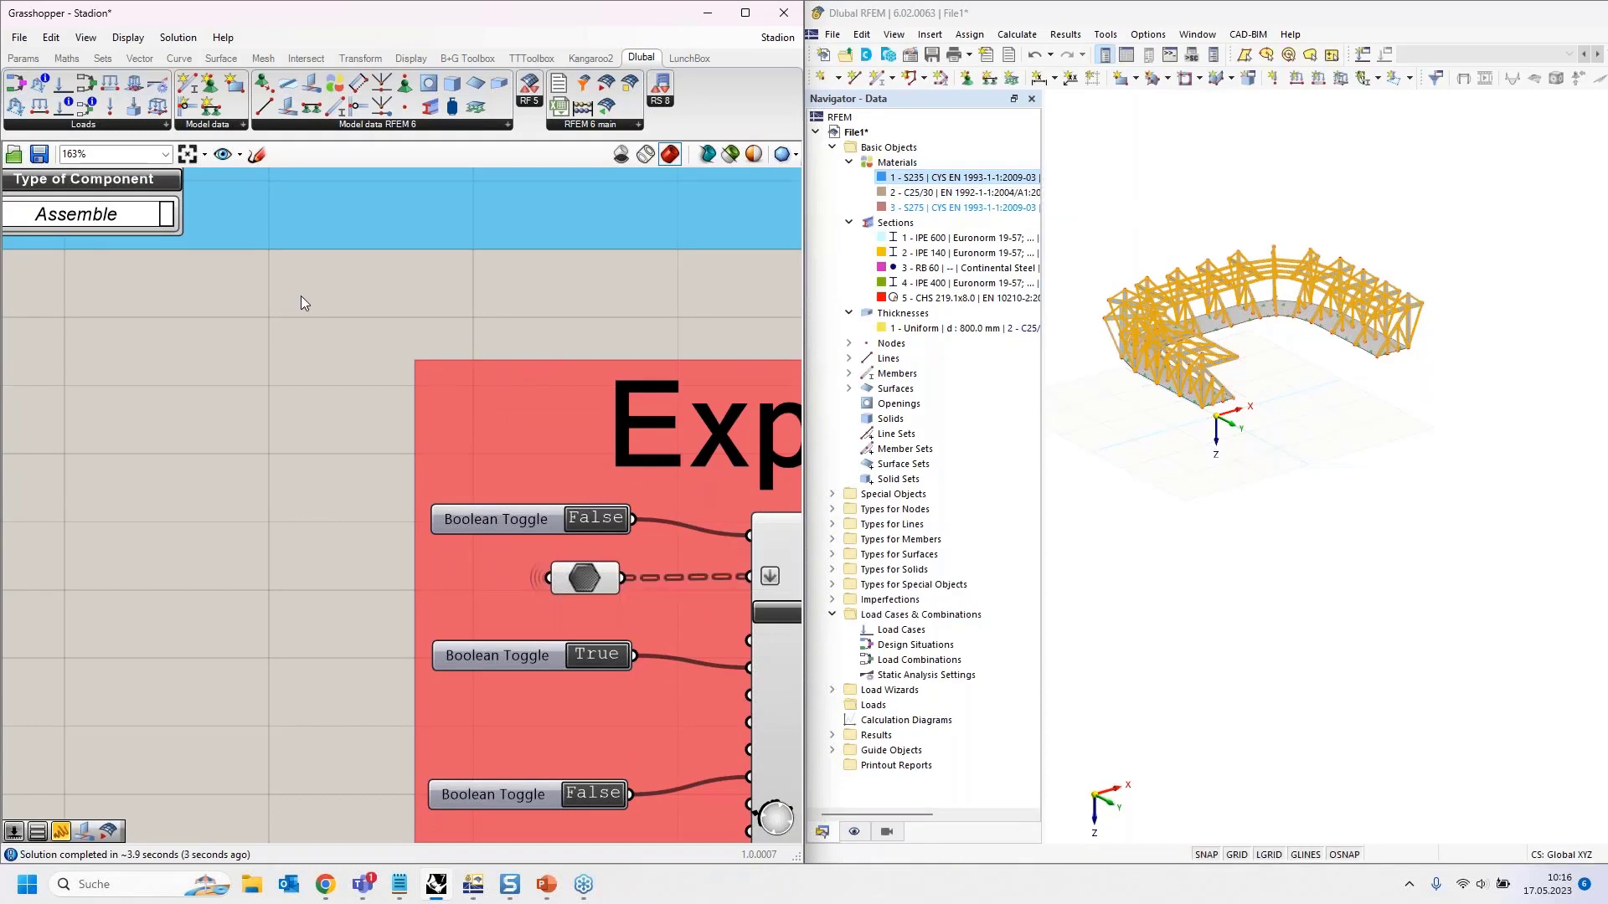
Step: Review the Material component's number and name inputs together with the Export group settings
scroll(341, 294, "down", 3)
right_click_drag(300, 497, 454, 500)
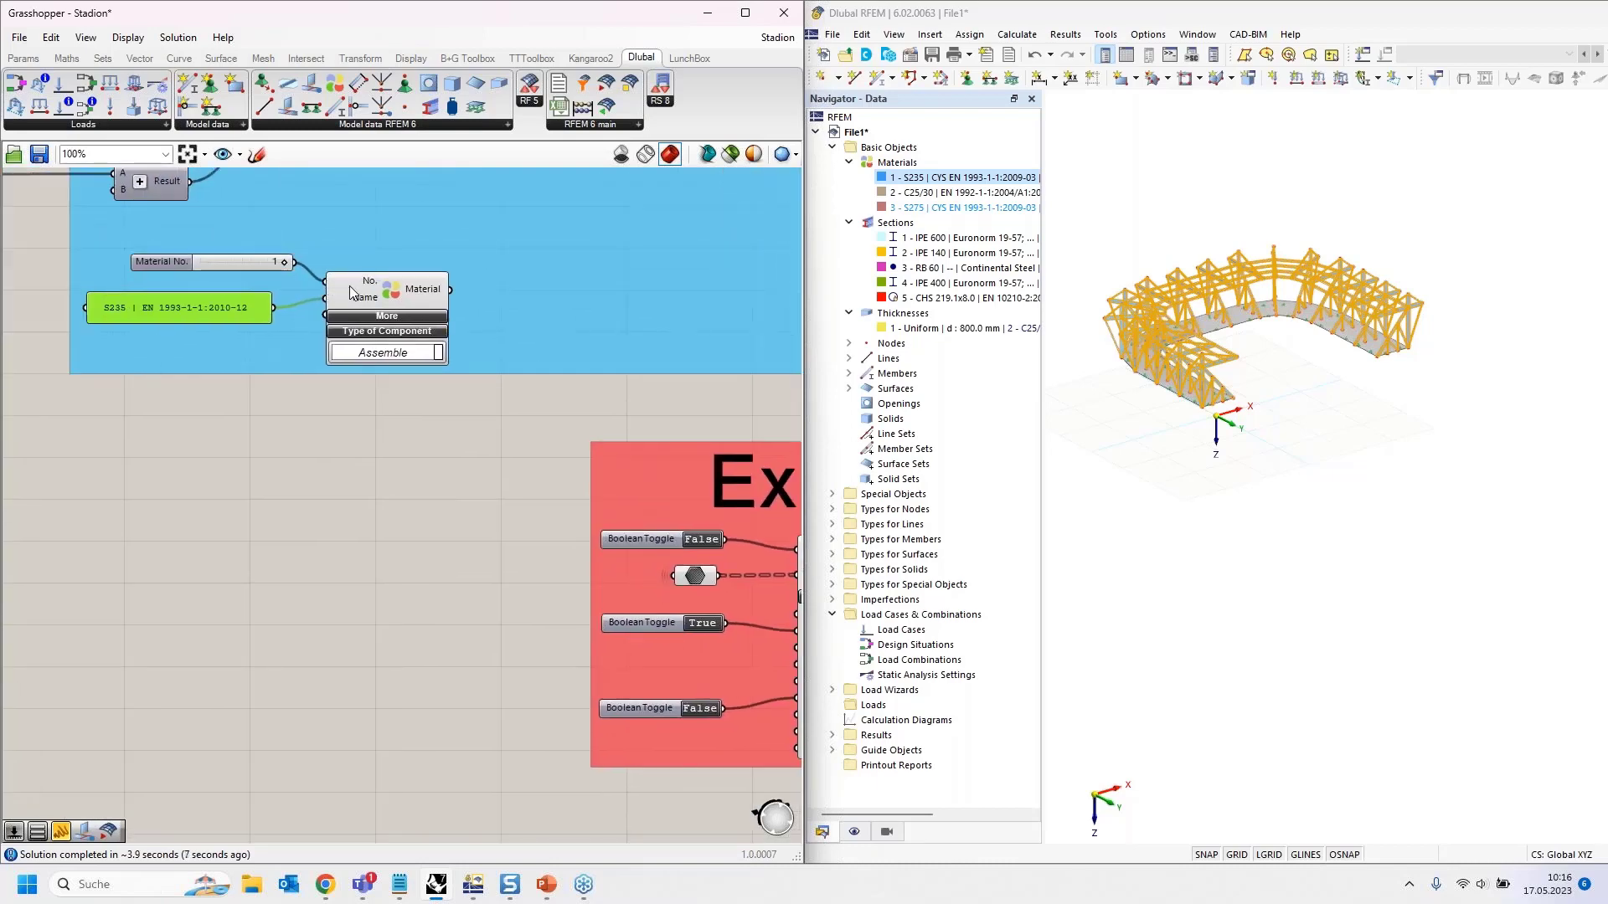
mouse_move(350, 292)
right_click_drag(580, 710, 238, 524)
right_click_drag(194, 413, 355, 452)
scroll(330, 455, "down", 2)
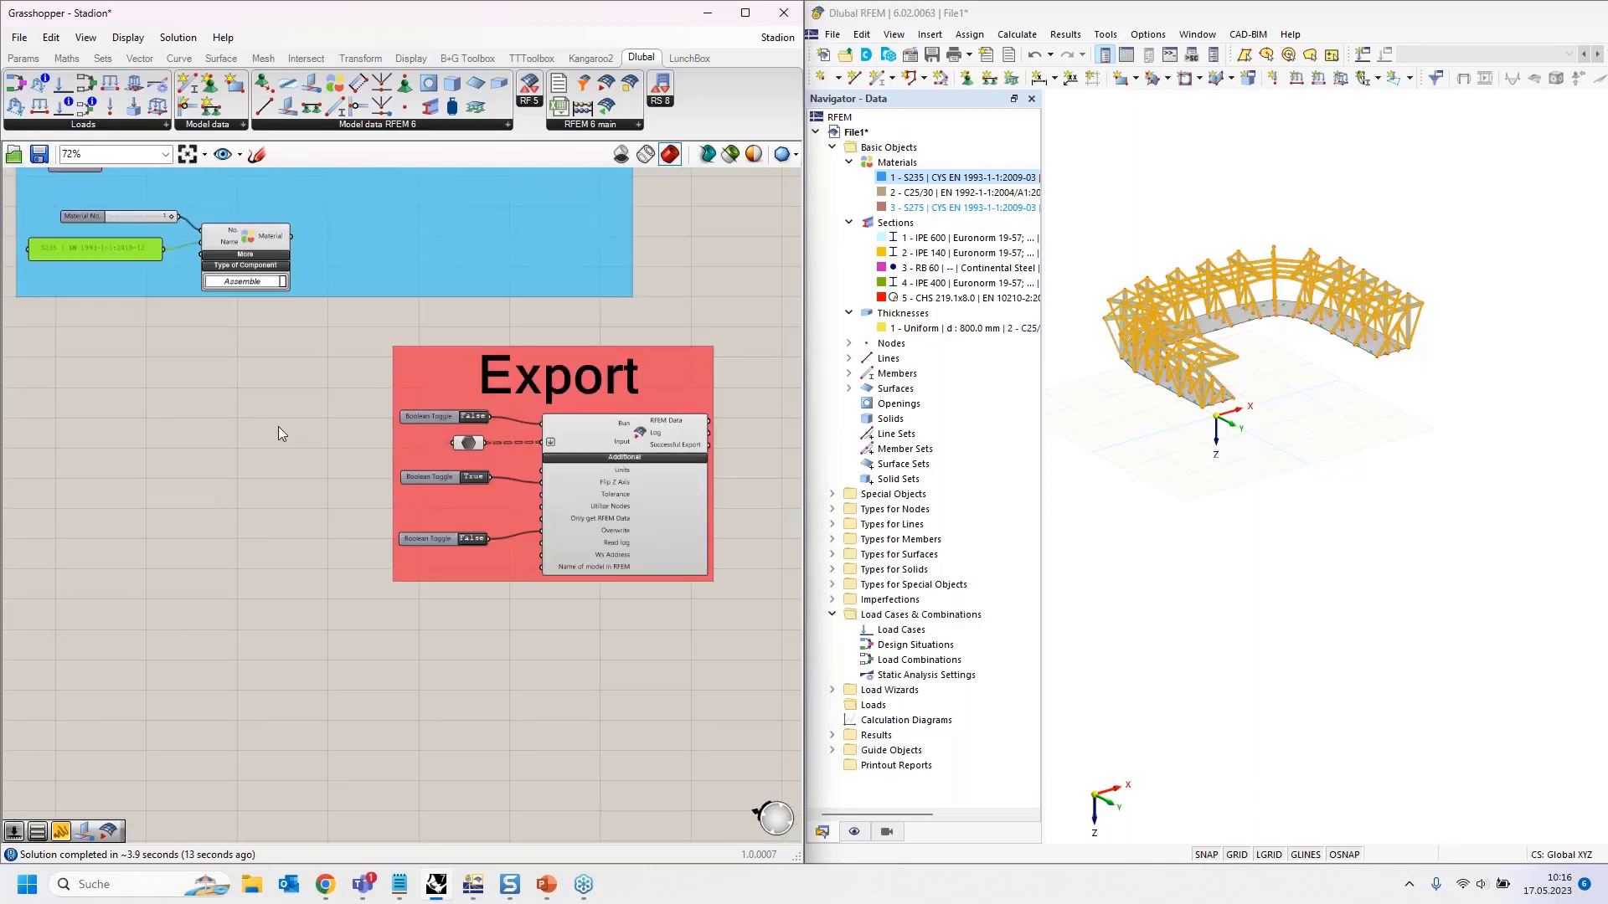
left_click(1227, 544)
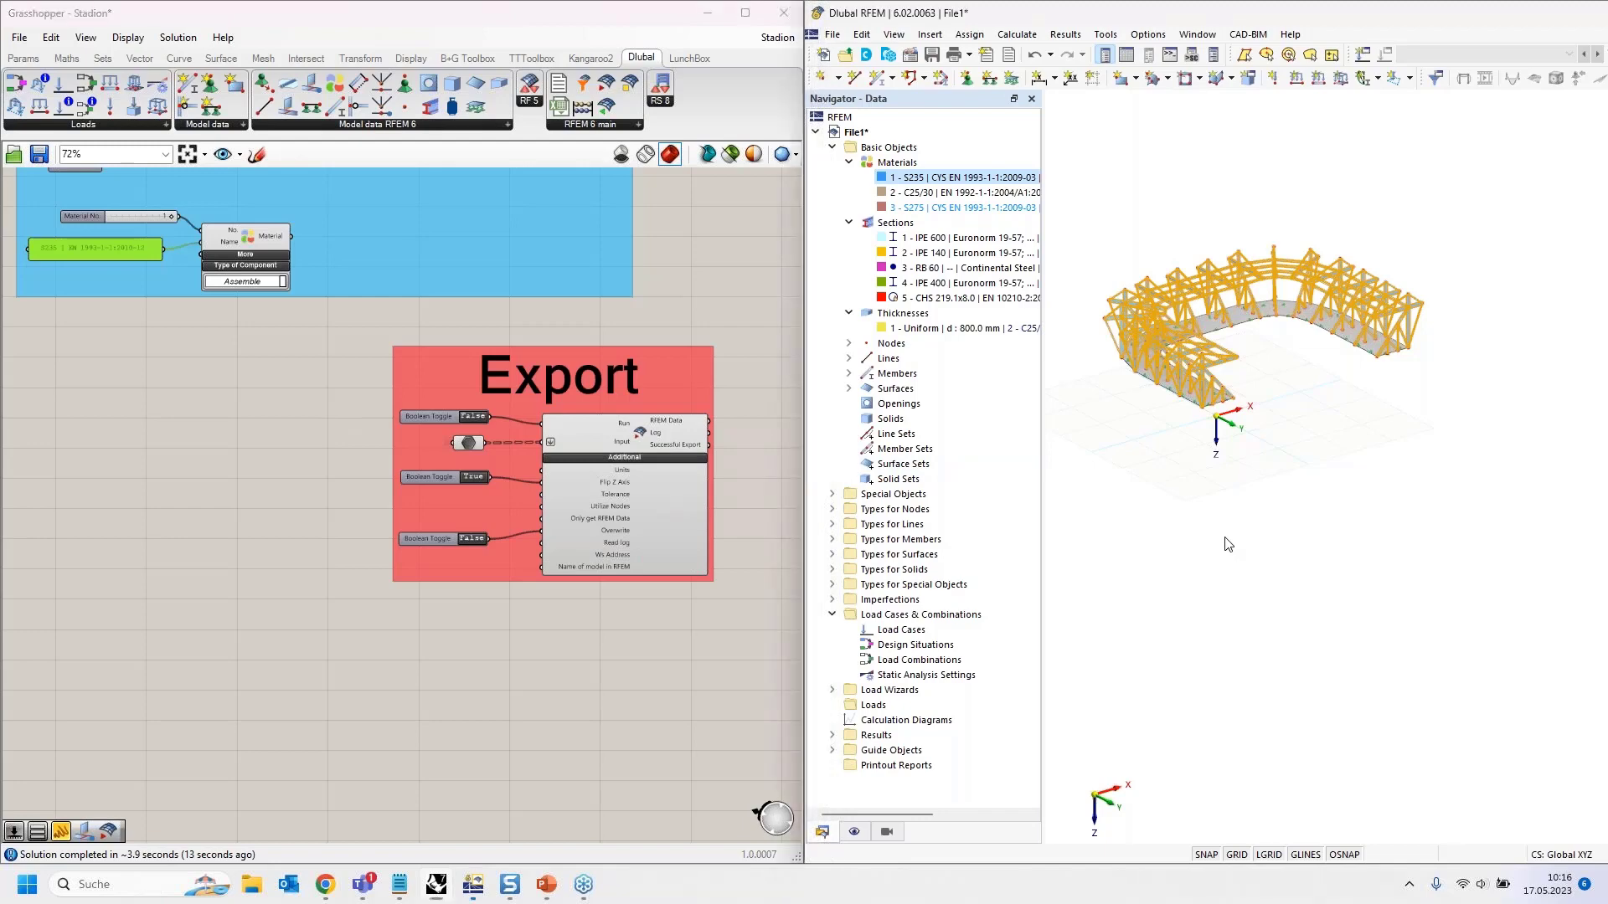
right_click_drag(184, 369, 243, 475)
left_click(293, 521)
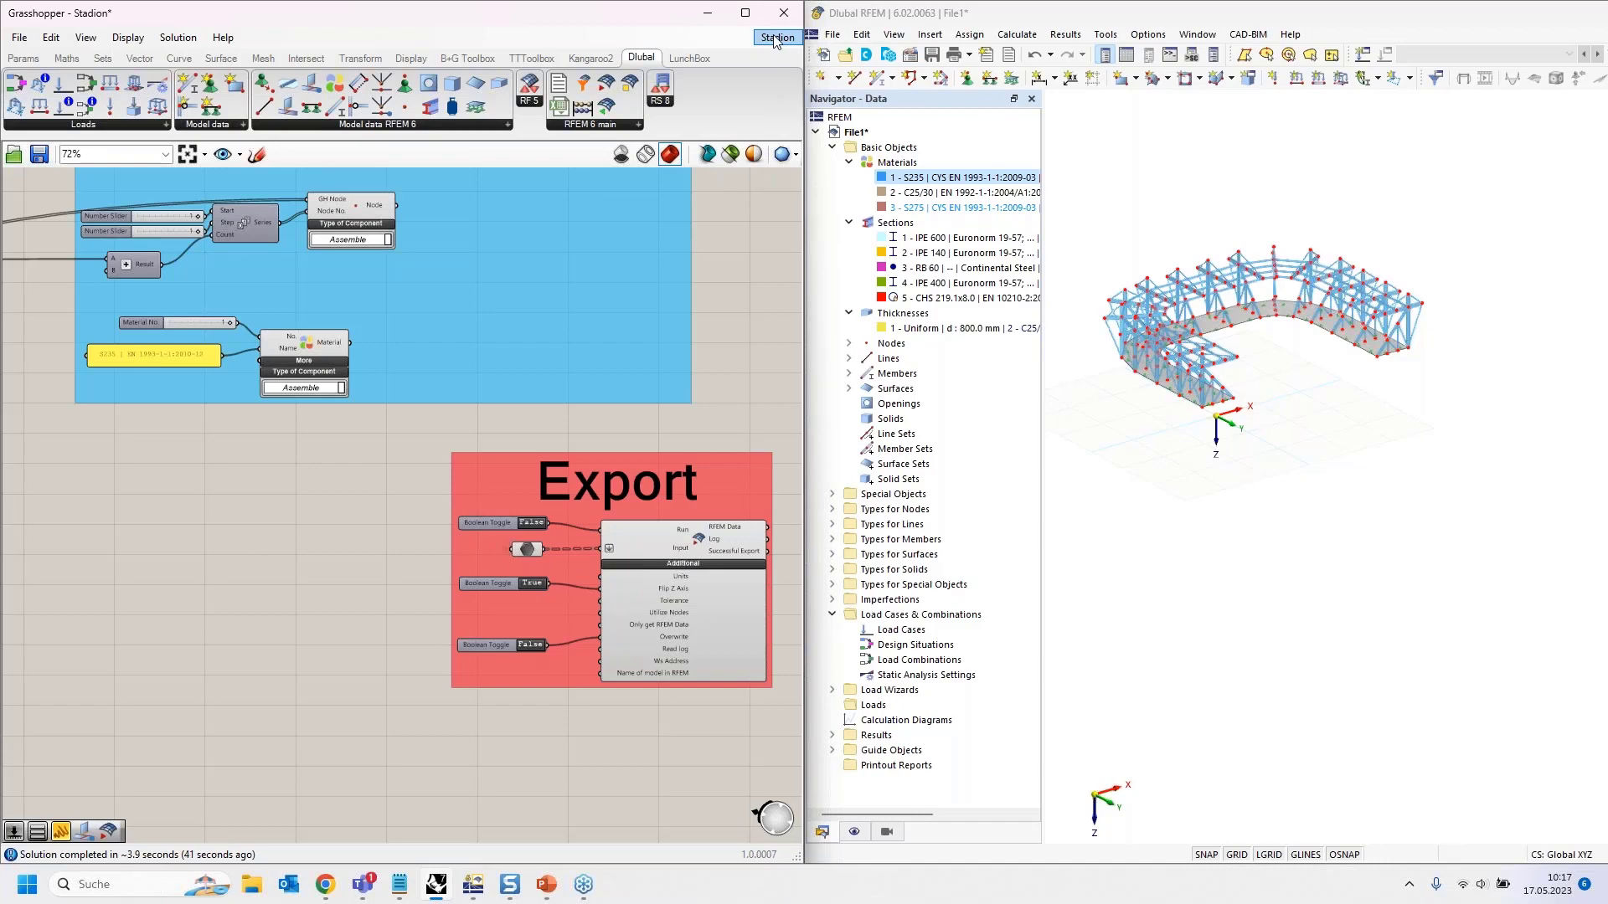
Step: Close the Stadion definition and open the recent Importing_from_RFEM6_into_GH definition
mouse_move(785, 42)
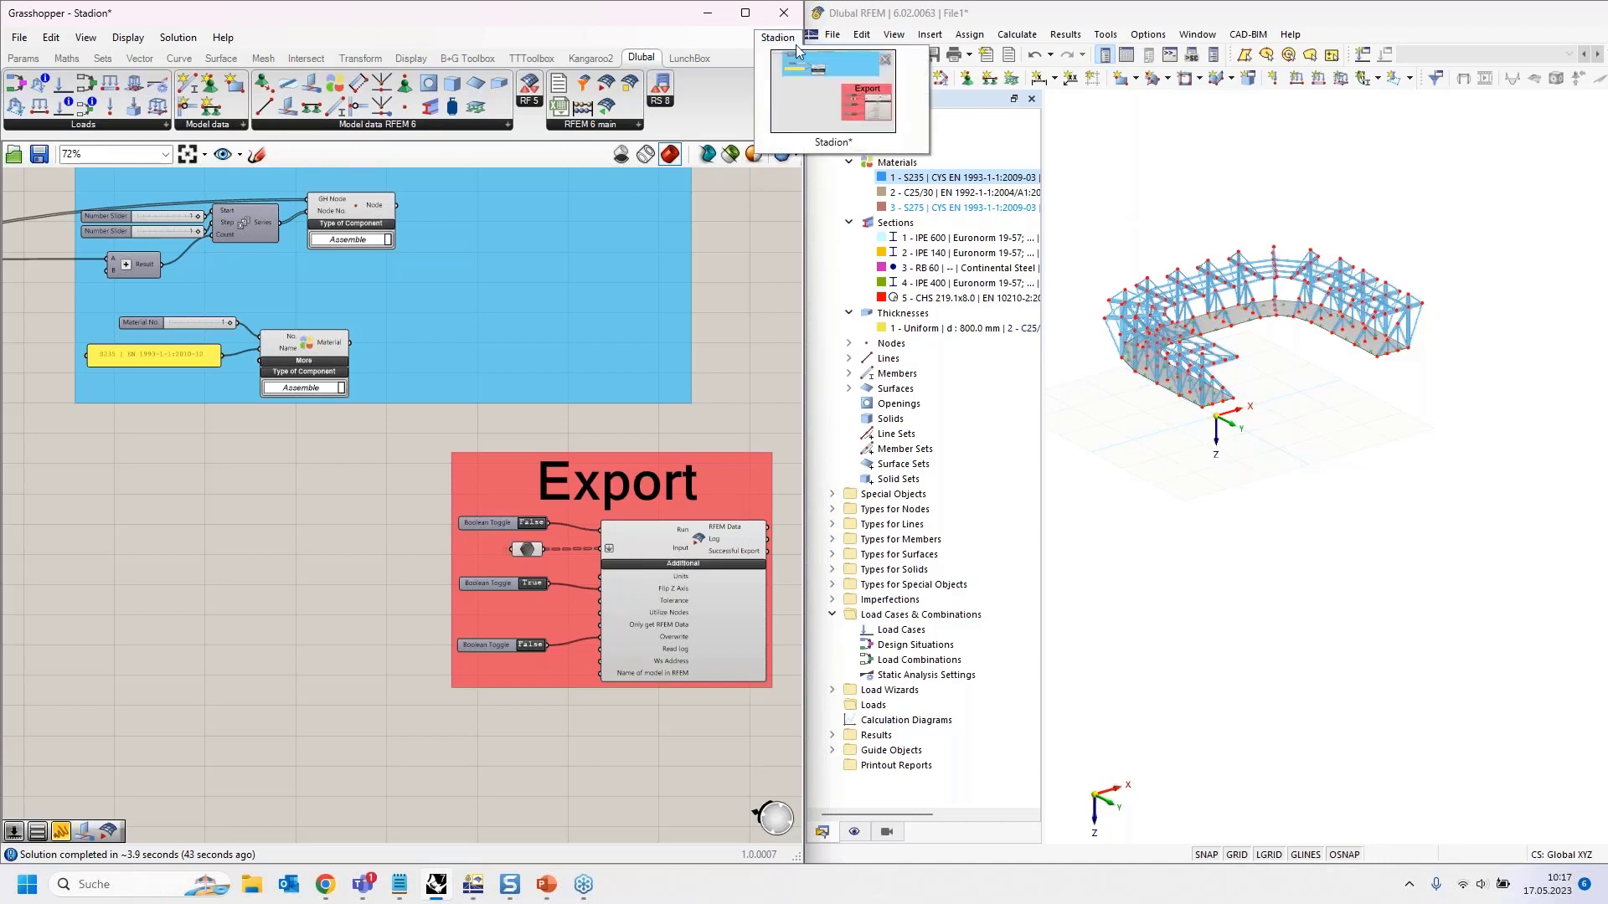
left_click(887, 63)
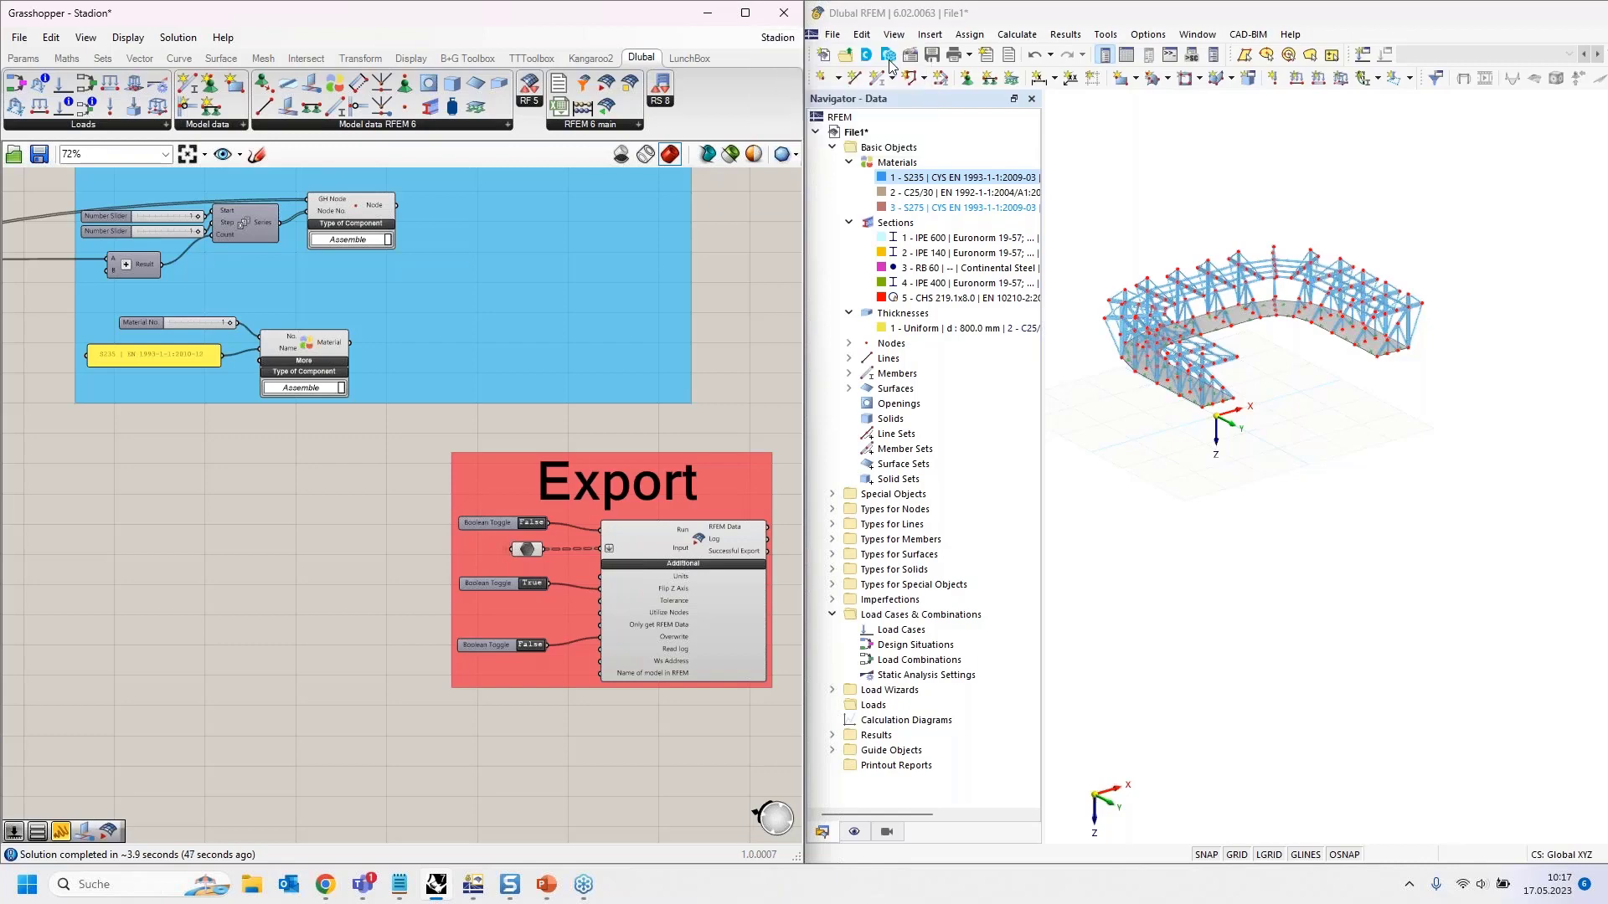
left_click(864, 152)
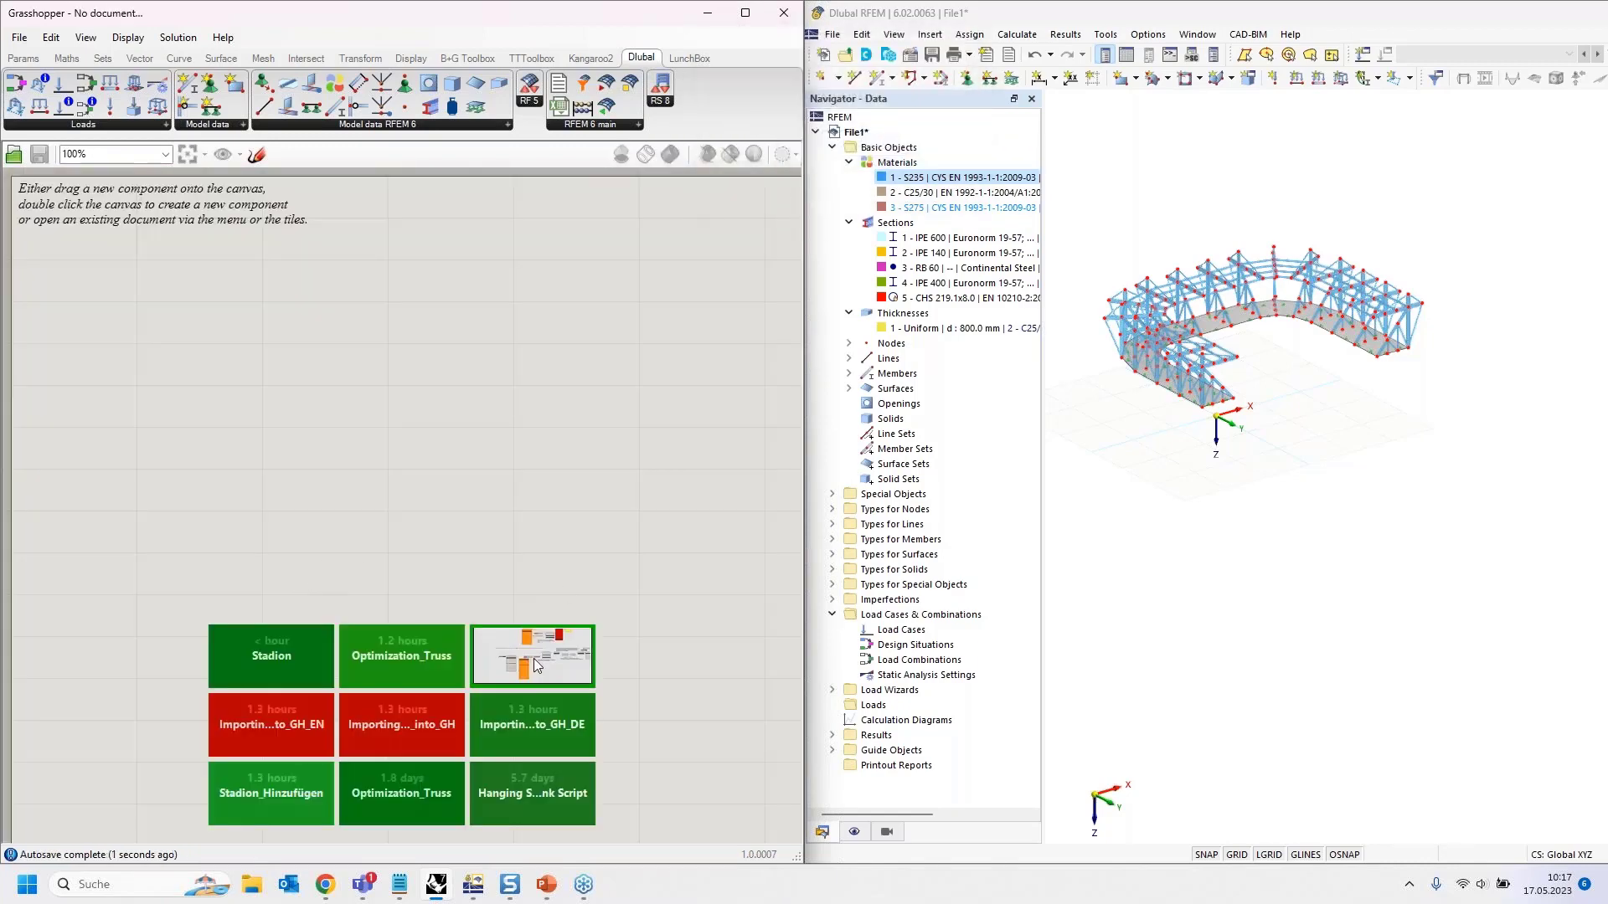
left_click(534, 658)
Step: Examine the notes and components of the "Import complete structure" example in the import definition
right_click_drag(334, 335, 288, 581)
right_click_drag(288, 345, 294, 585)
right_click_drag(304, 315, 293, 533)
right_click_drag(277, 276, 303, 632)
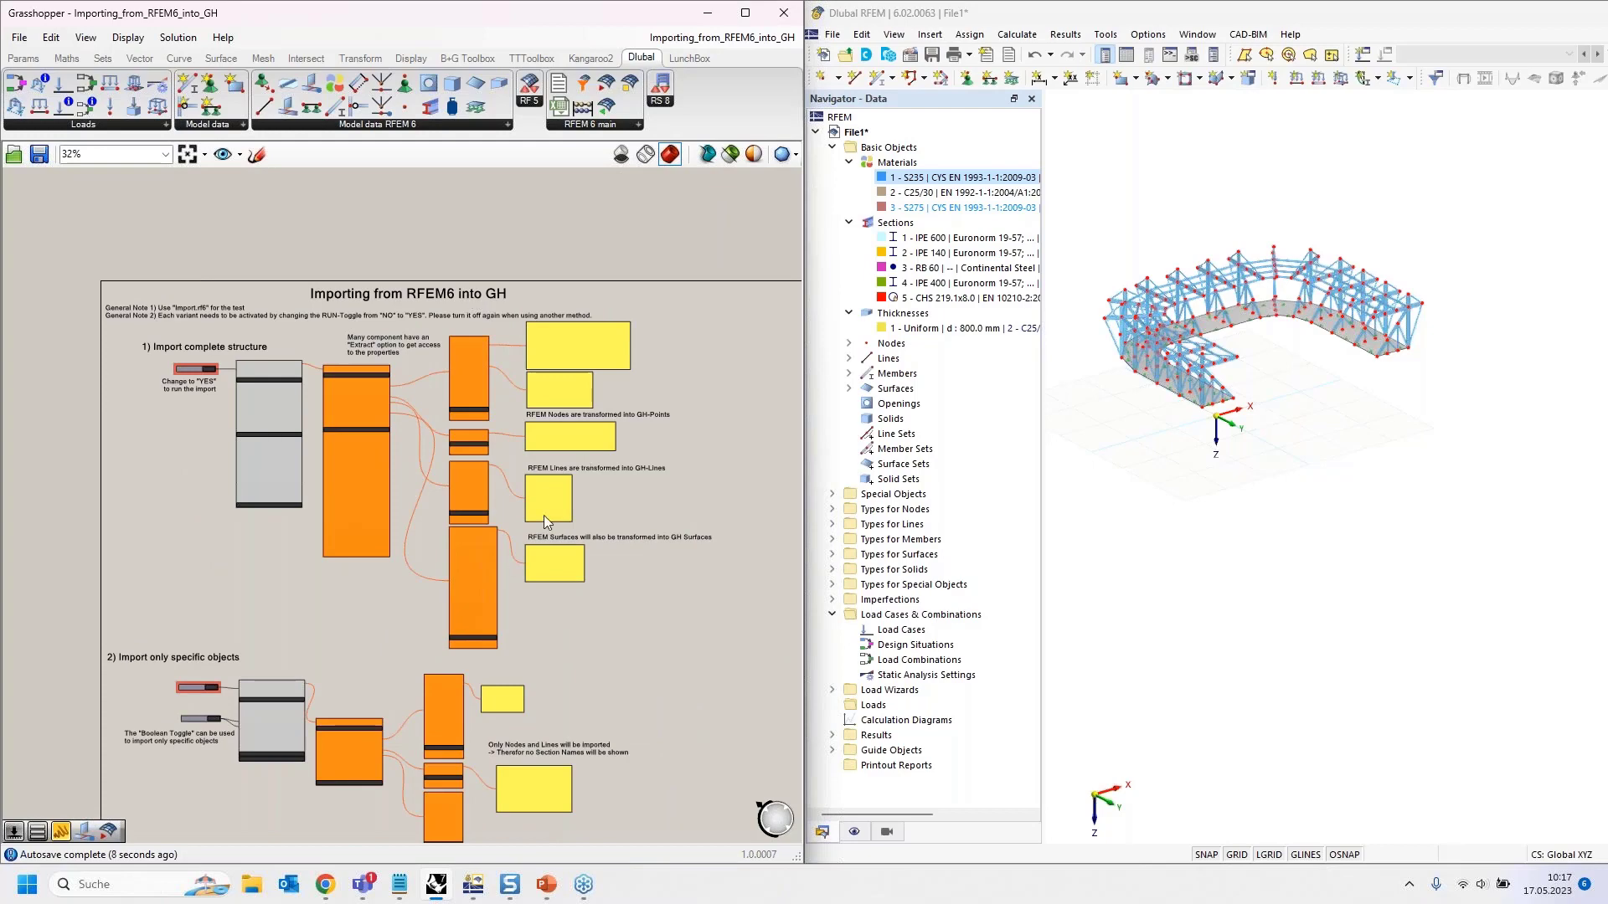
scroll(330, 603, "up", 4)
right_click_drag(340, 603, 357, 702)
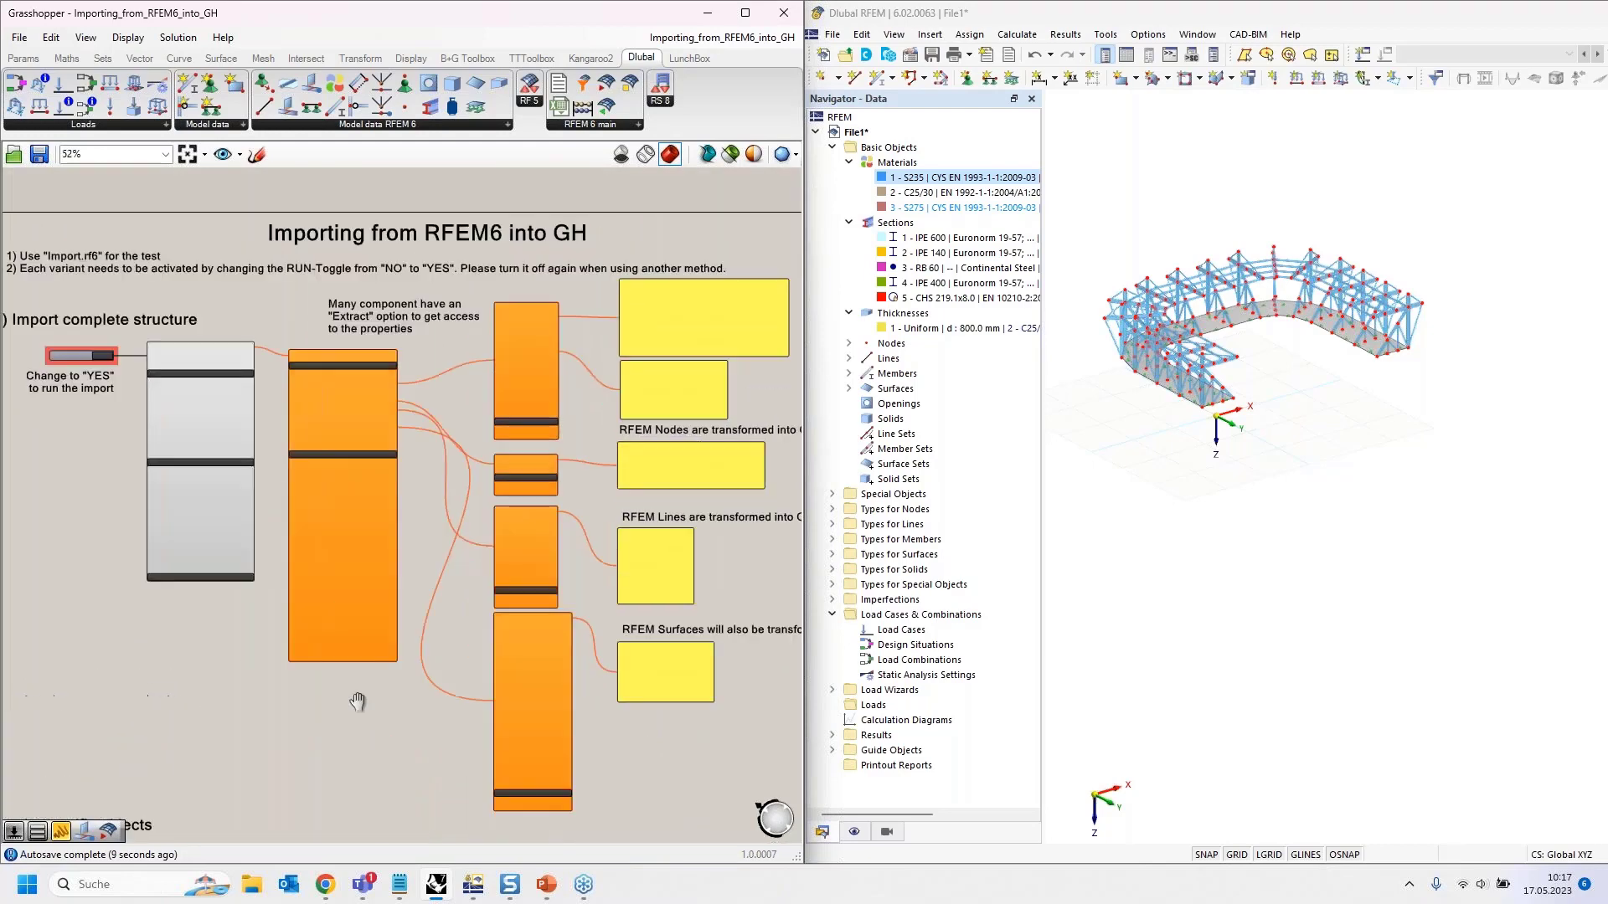
right_click_drag(189, 630, 225, 638)
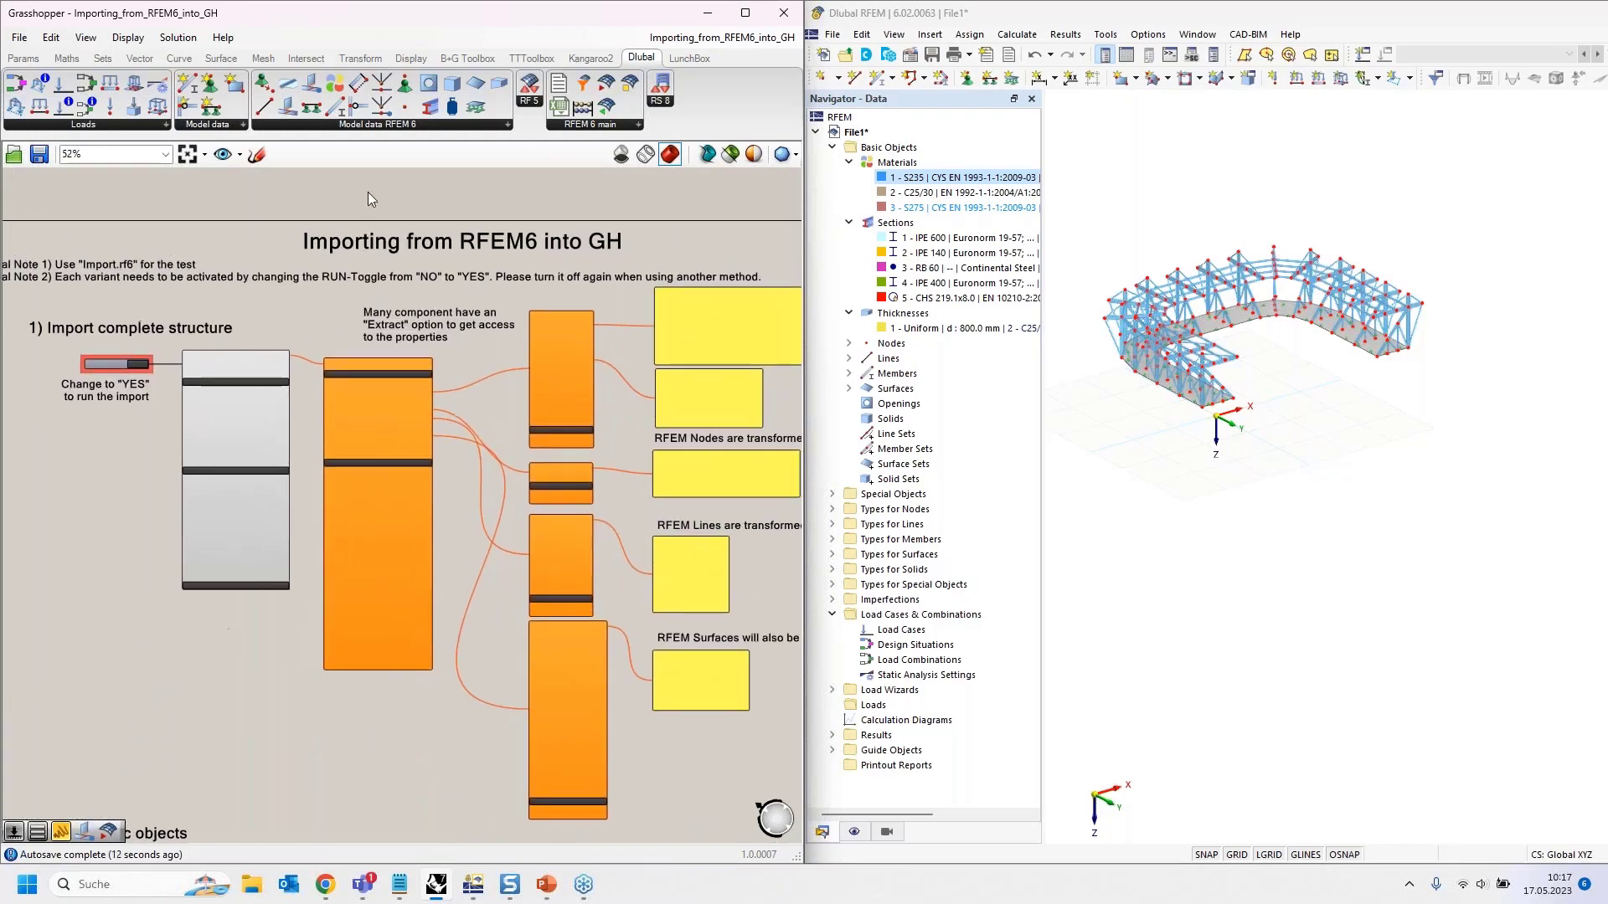
Step: Close the File1 model in RFEM and open Import.rf6
left_click(1468, 19)
left_click_drag(1467, 21, 1607, 188)
left_click(1600, 35)
left_click(1201, 511)
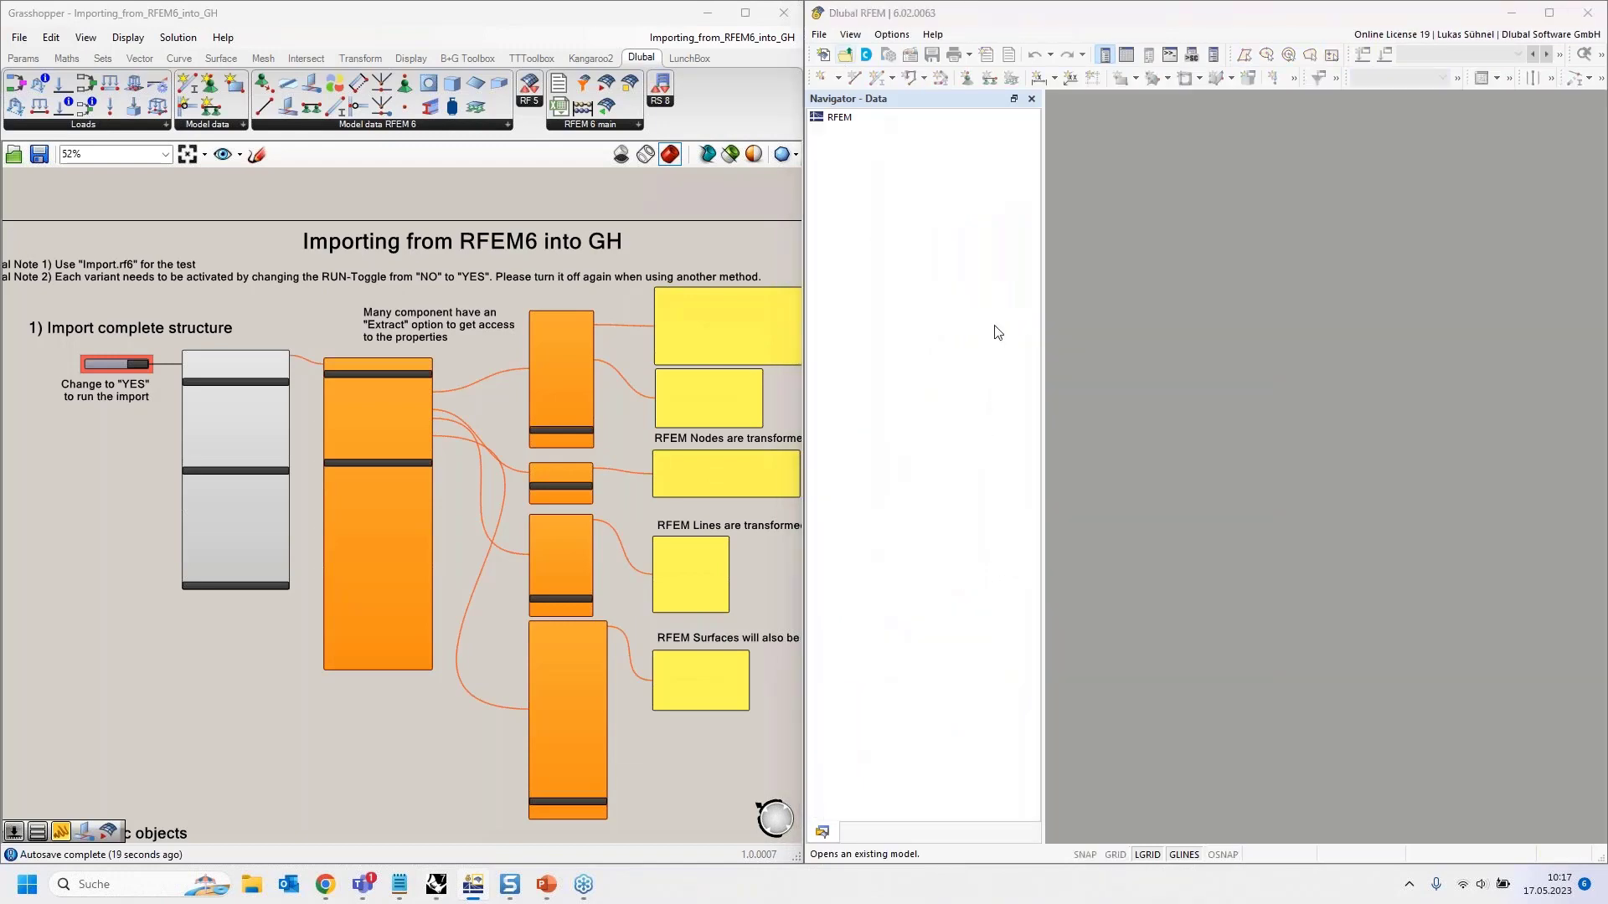
double_click(992, 194)
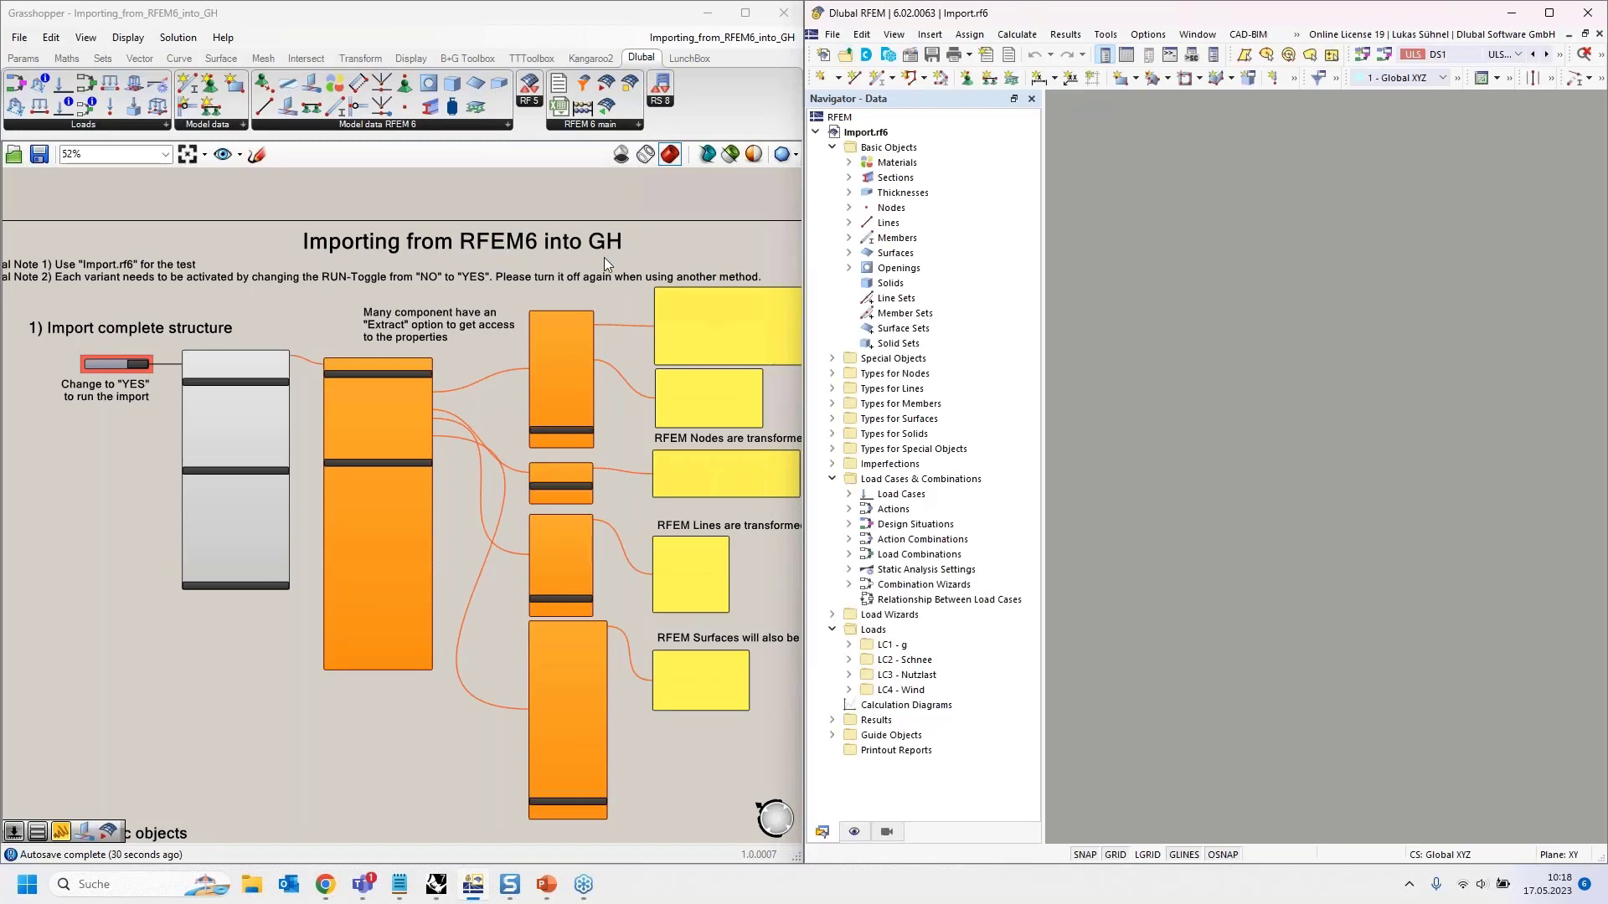
Step: Inspect the building structure of the Import.rf6 model from several directions in RFEM
middle_click_drag(1340, 369, 1581, 288)
middle_click_drag(1382, 277, 1239, 186, "ctrl")
scroll(1348, 495, "up", 5)
middle_click_drag(1301, 559, 1342, 606, "ctrl")
scroll(1340, 598, "down", 5)
middle_click_drag(1277, 305, 1215, 278, "ctrl")
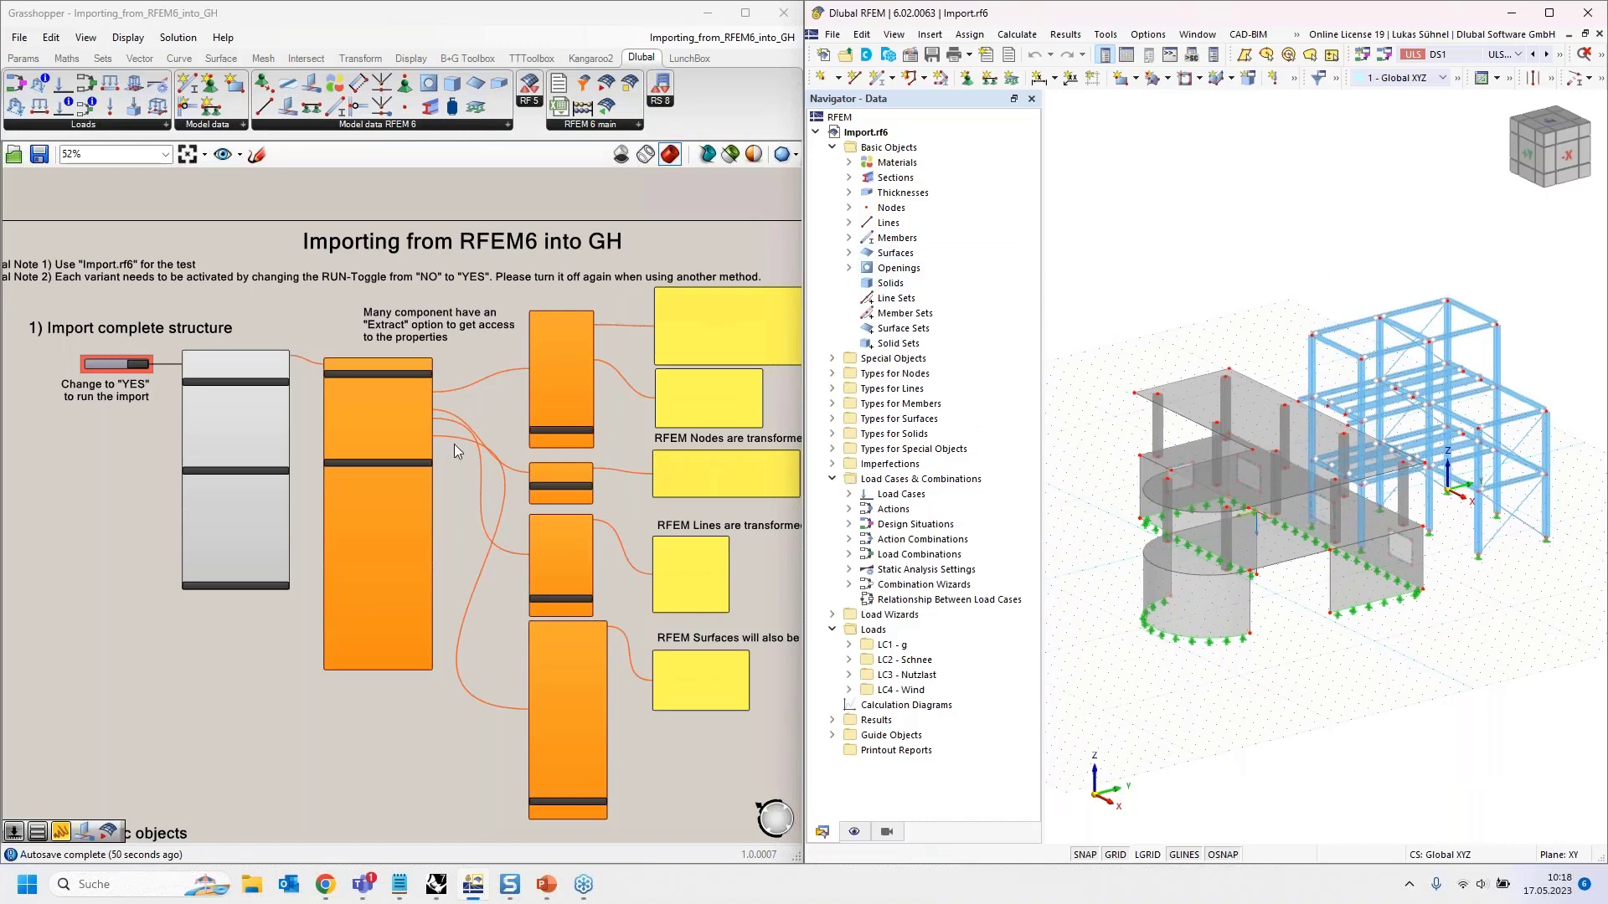
Step: Run the complete structure import in Grasshopper by setting the import component's Run toggle to True
left_click(411, 261)
right_click_drag(407, 267, 527, 641)
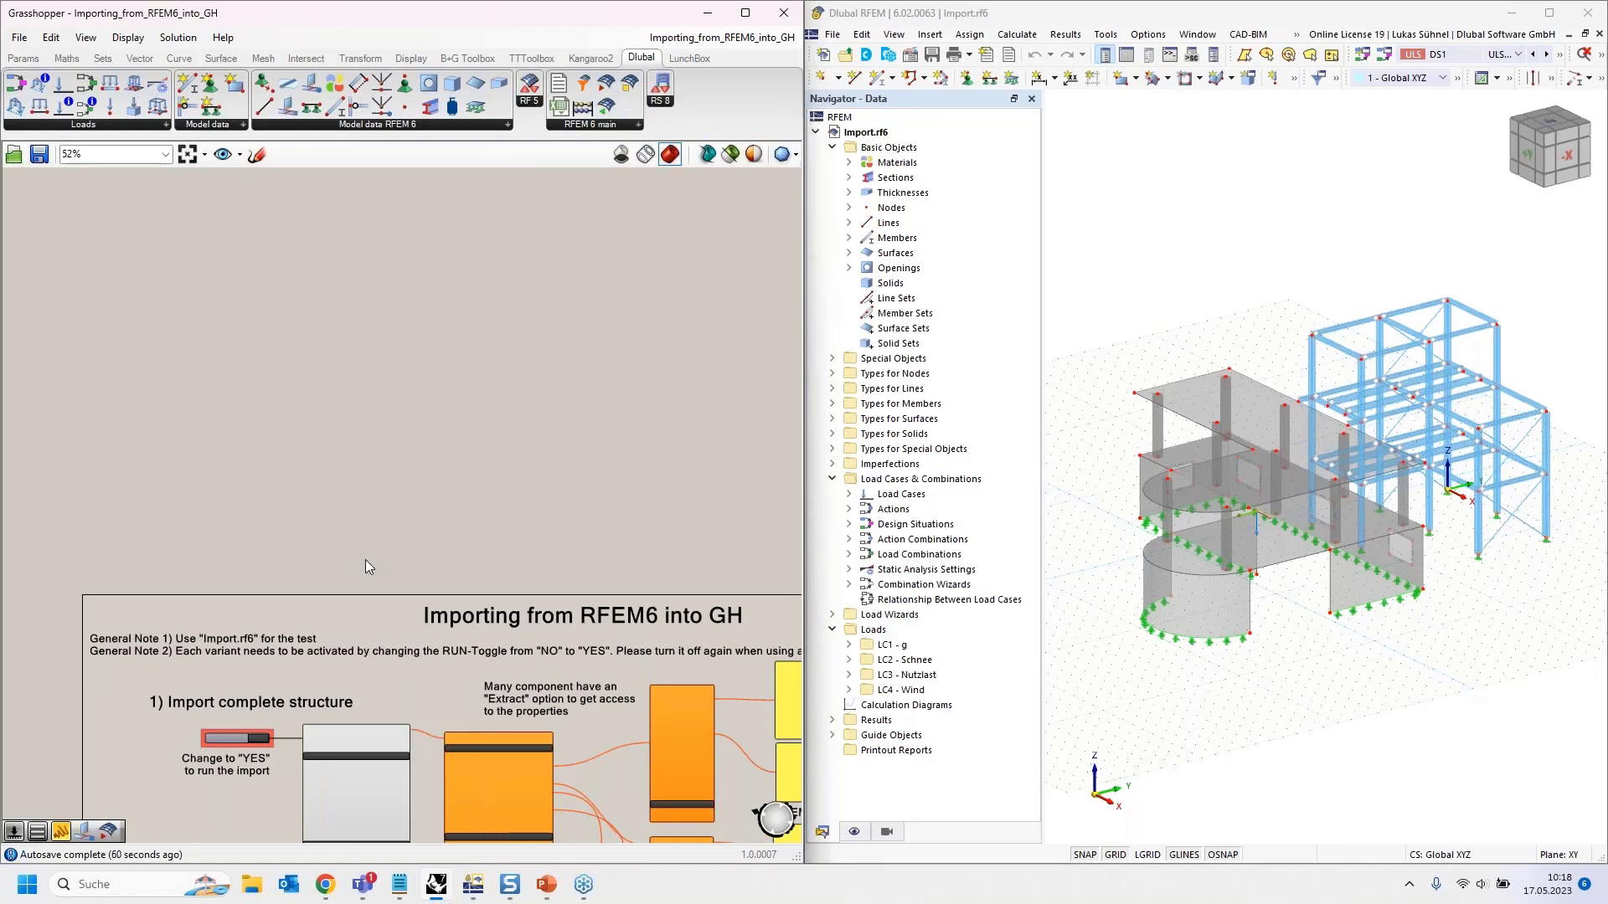
scroll(365, 559, "up", 5)
left_click(370, 434)
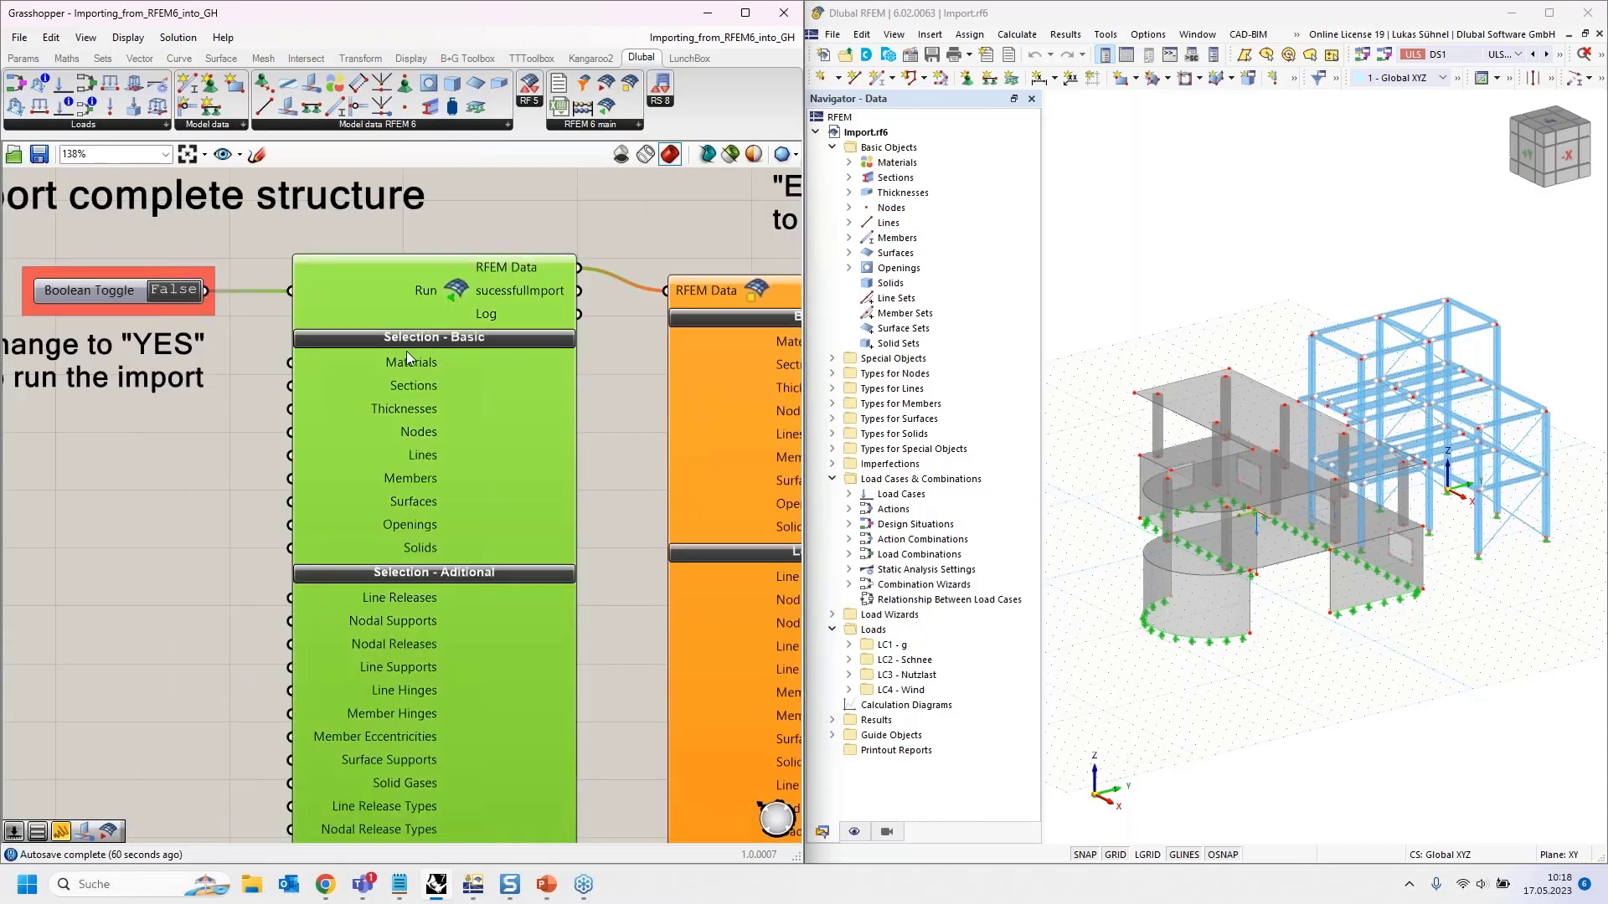
scroll(389, 406, "down", 2)
right_click_drag(221, 469, 231, 471)
scroll(250, 332, "up", 2)
right_click_drag(315, 527, 164, 522)
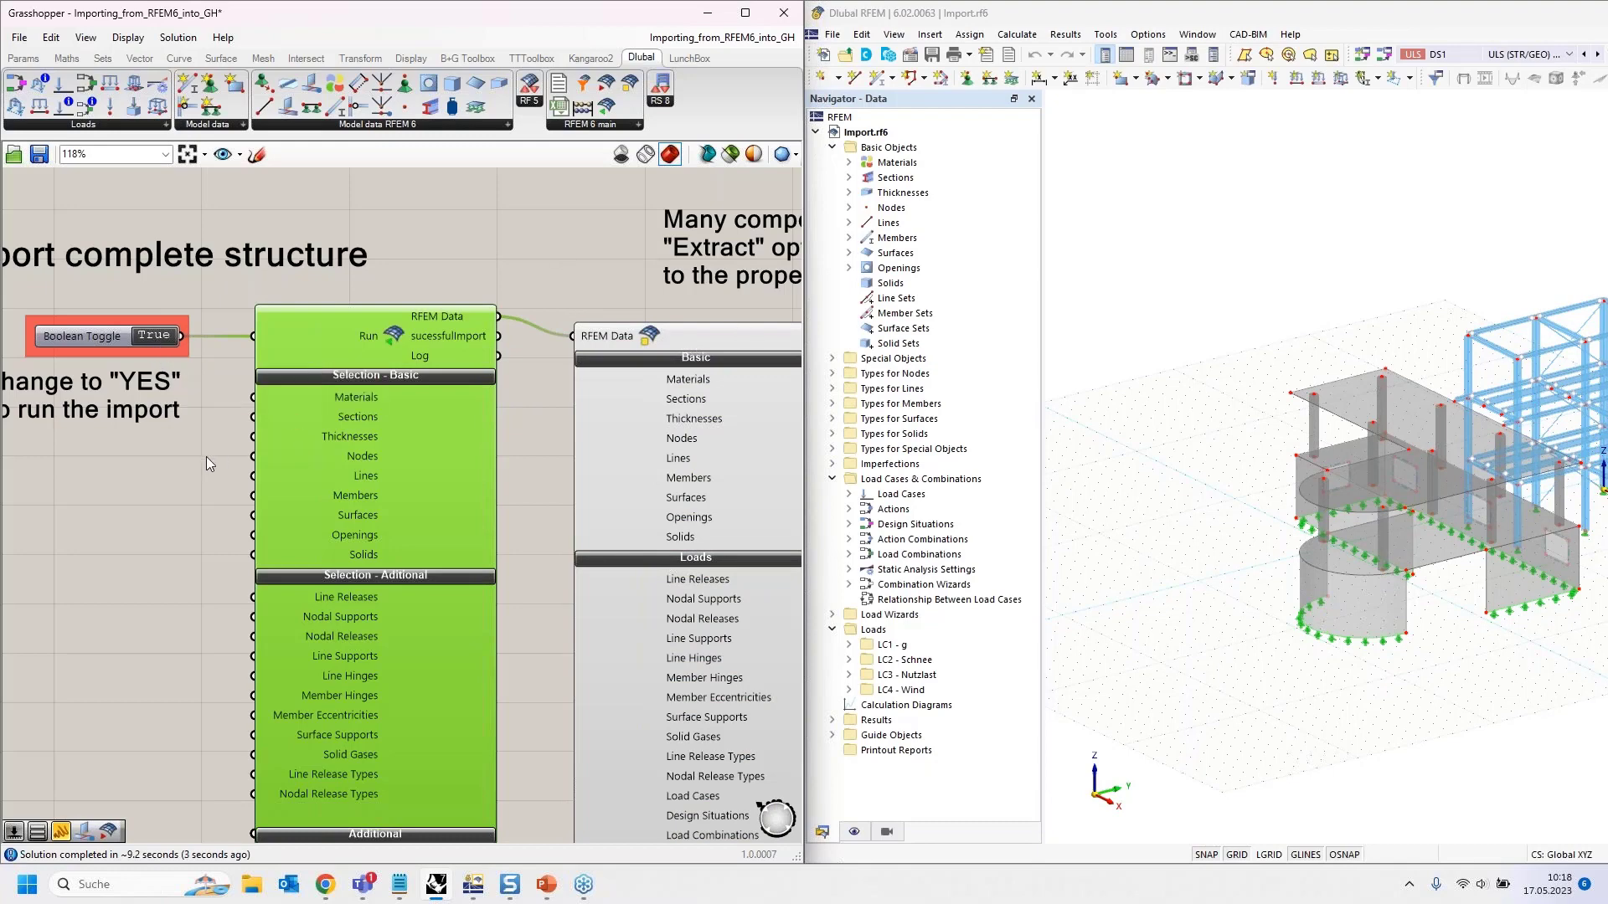
Step: Place a Panel on the canvas just above the complete structure import component
right_click_drag(146, 480, 99, 506)
scroll(423, 491, "down", 3)
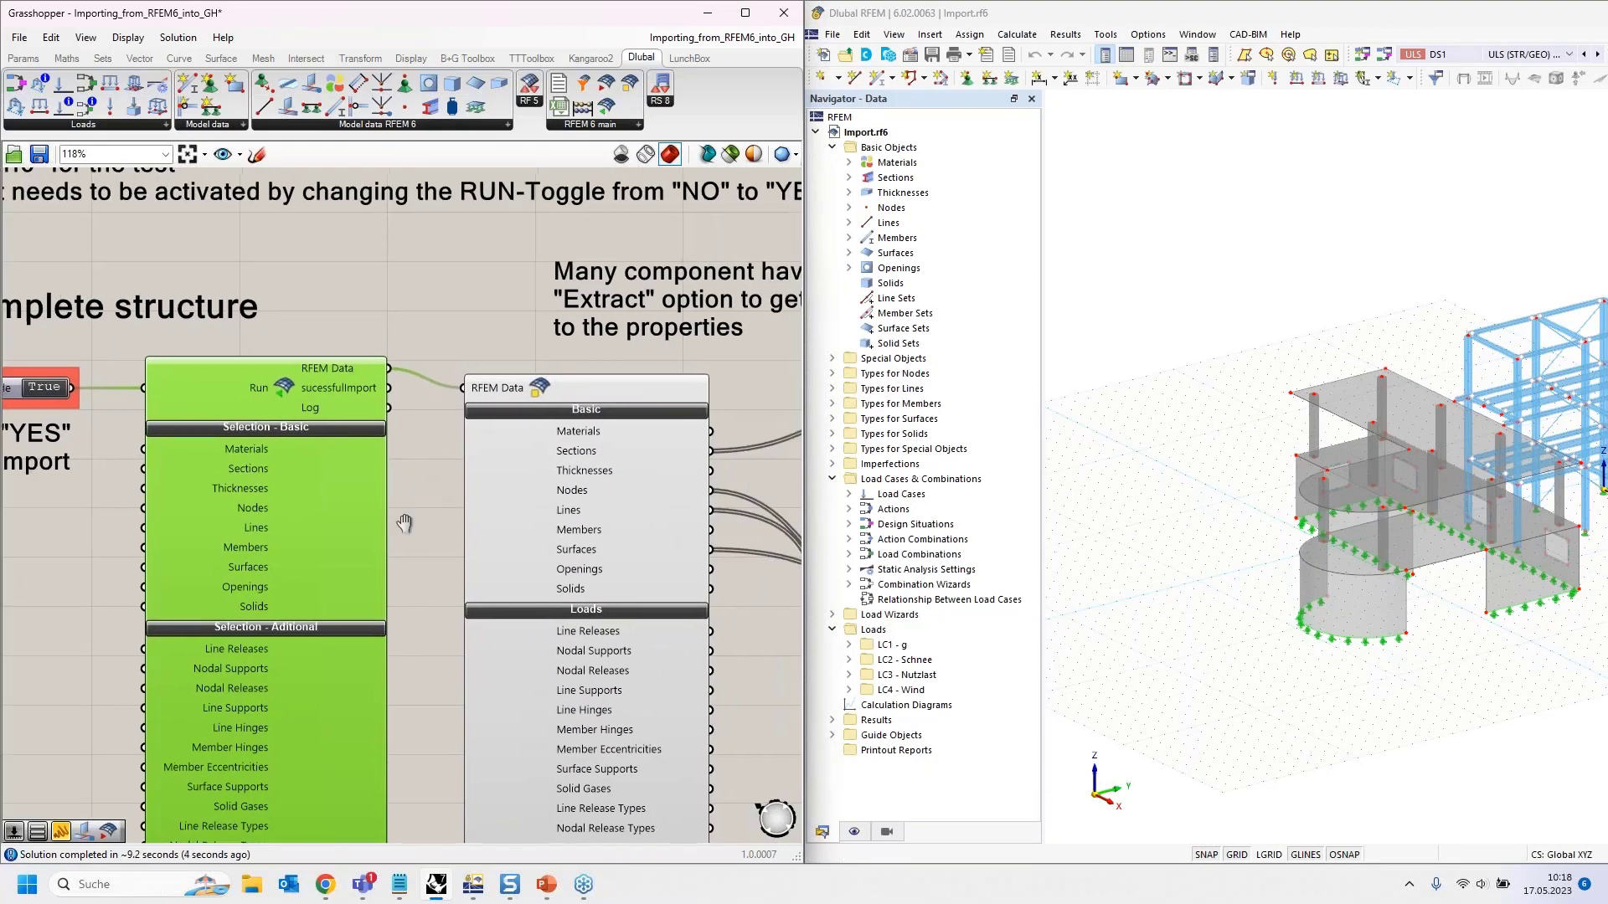
scroll(319, 504, "down", 2)
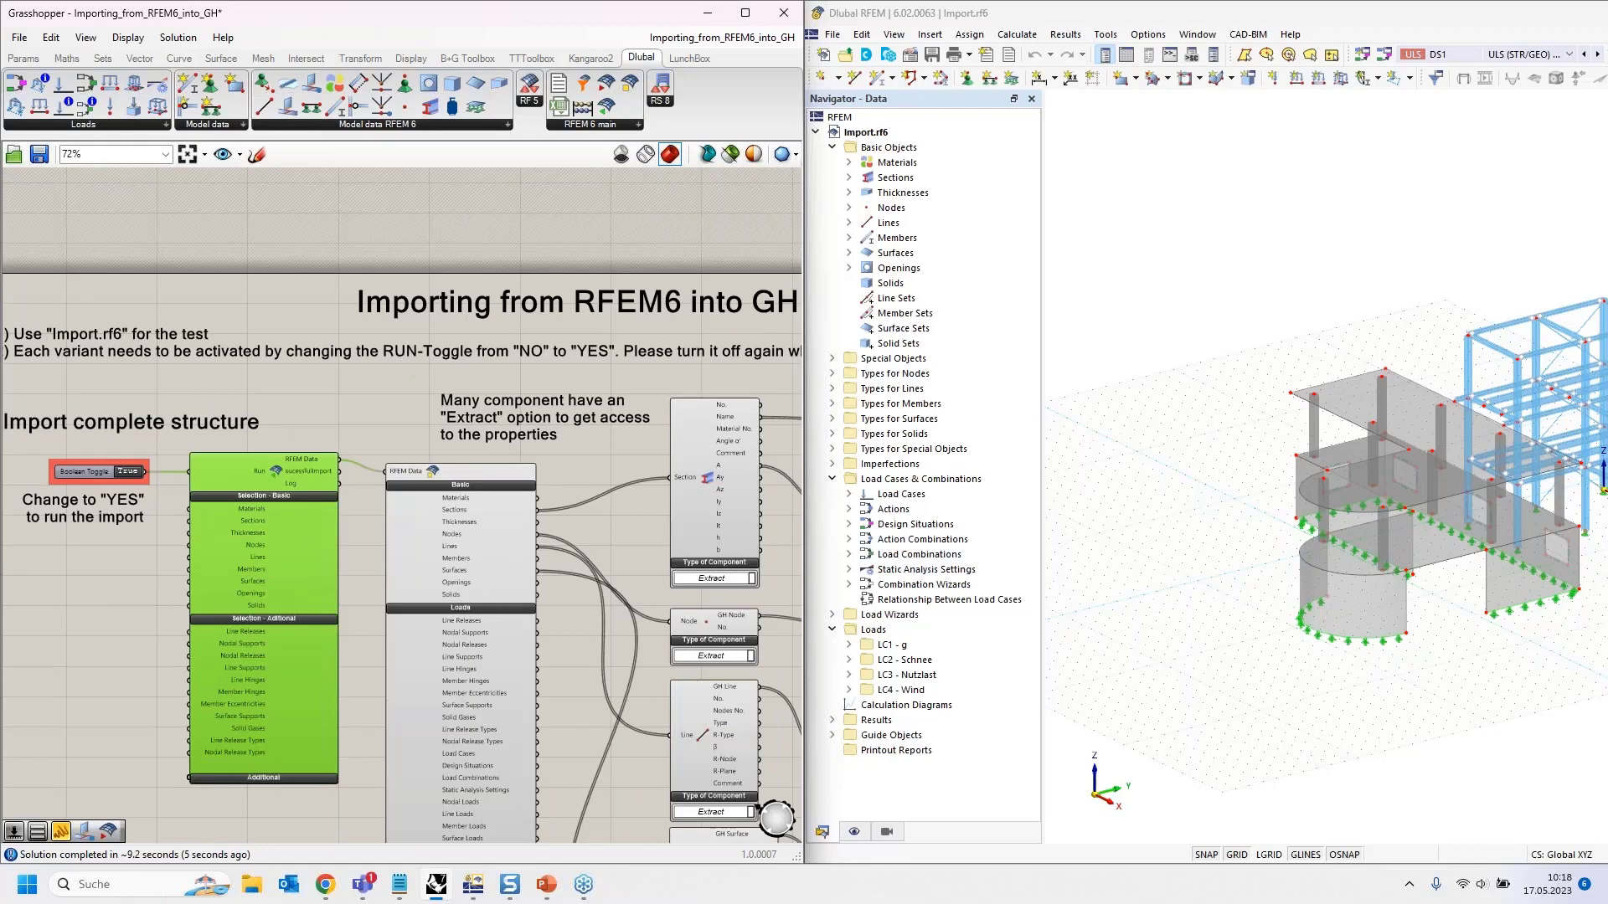
right_click_drag(362, 435, 279, 379)
left_click(24, 58)
left_click(234, 106)
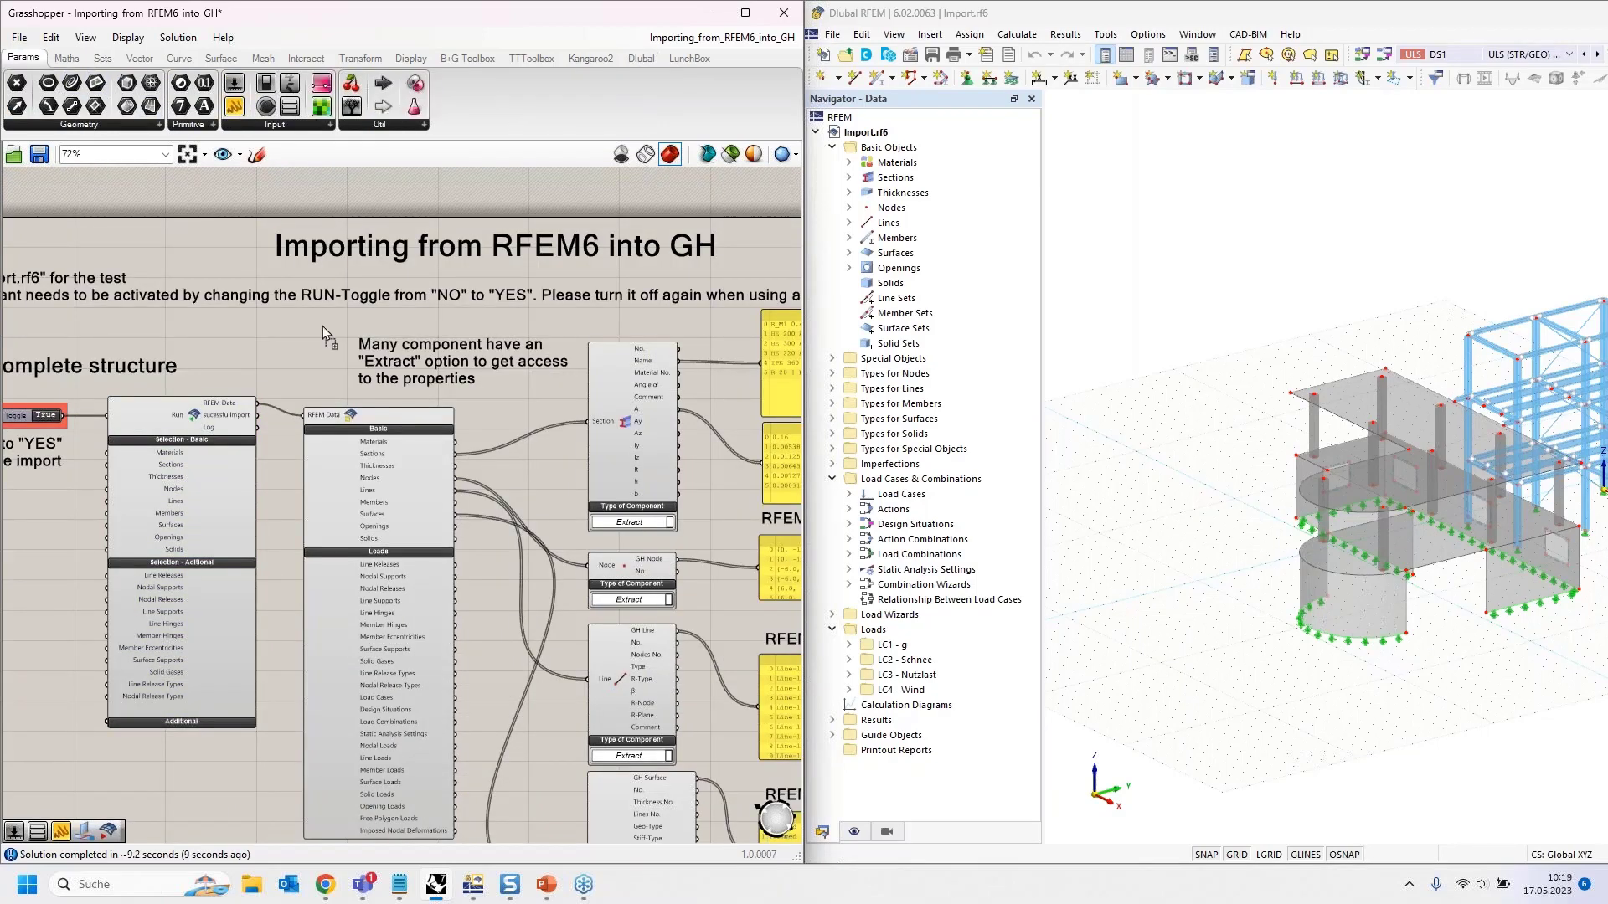
left_click(280, 343)
Step: Connect the import component's RFEM Data output to the new panel and read its contents
scroll(248, 389, "up", 3)
left_click_drag(262, 412, 239, 330)
left_click_drag(263, 412, 217, 312)
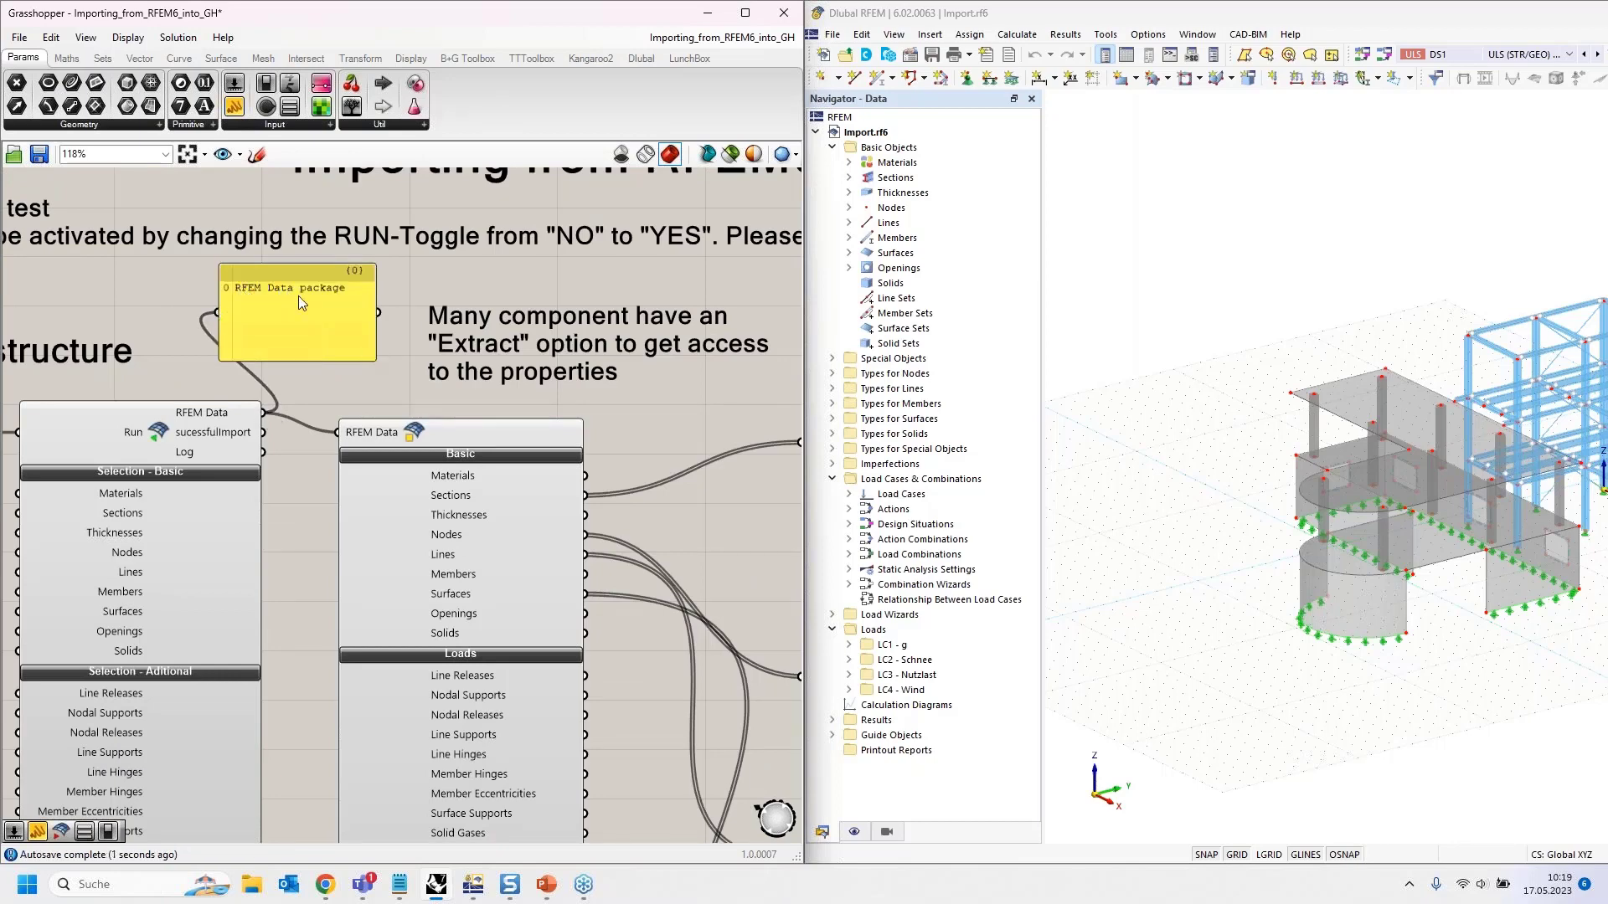
left_click_drag(313, 329, 337, 297)
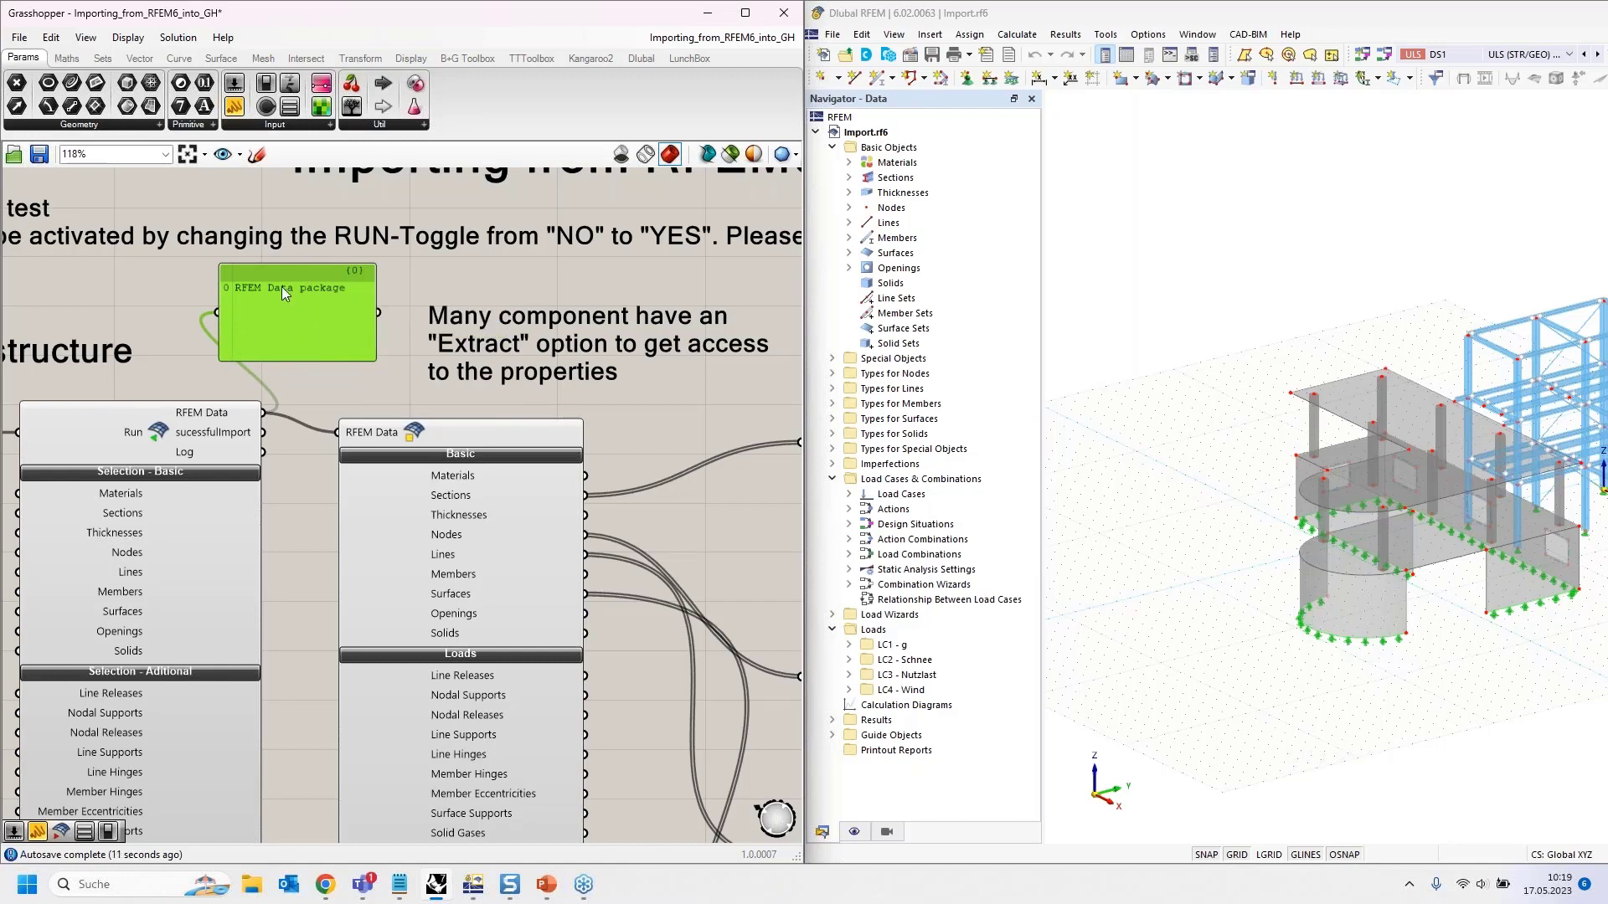
Step: Delete the panel on the RFEM Data output and look through the object outputs of the connected RFEM Data extraction component
key("Delete")
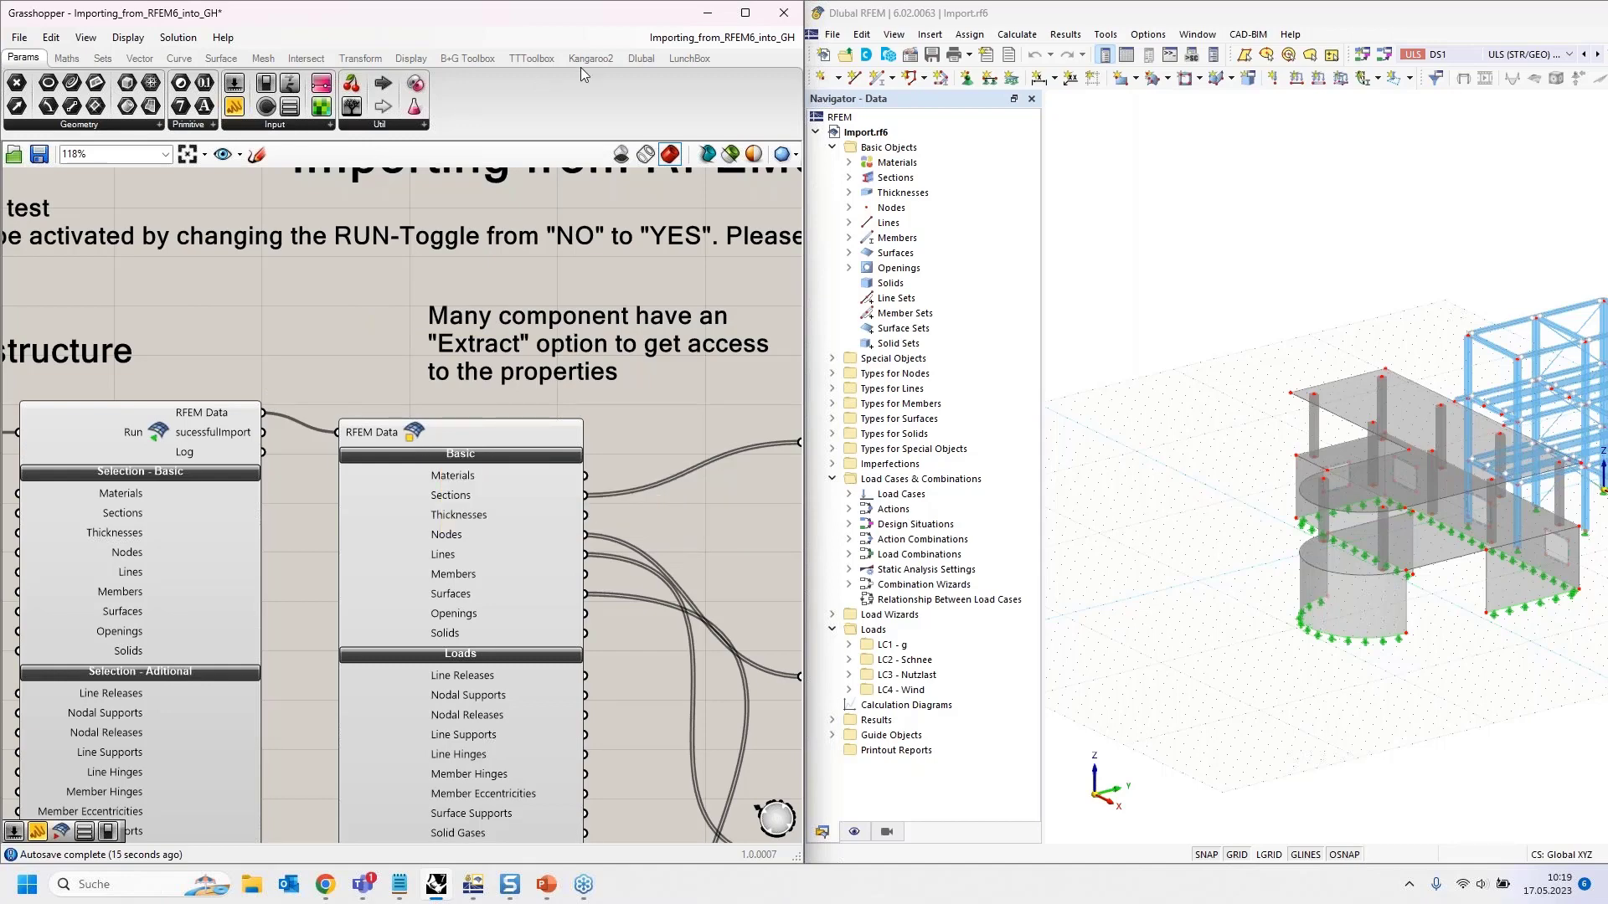
left_click(641, 58)
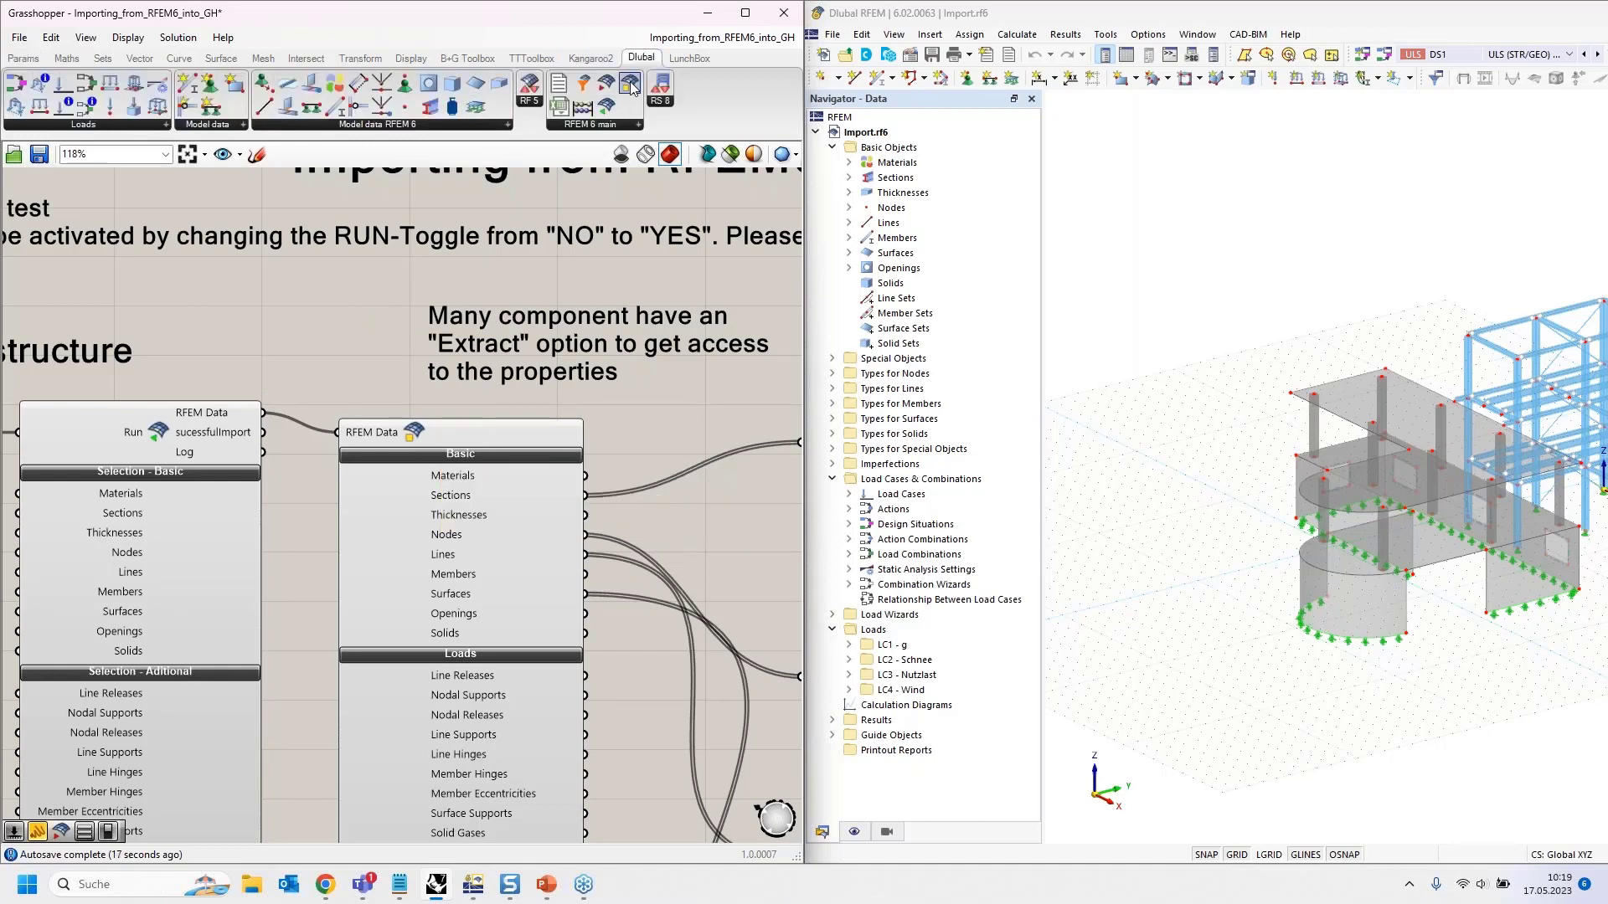
right_click_drag(363, 265, 361, 265)
right_click_drag(245, 407, 208, 281)
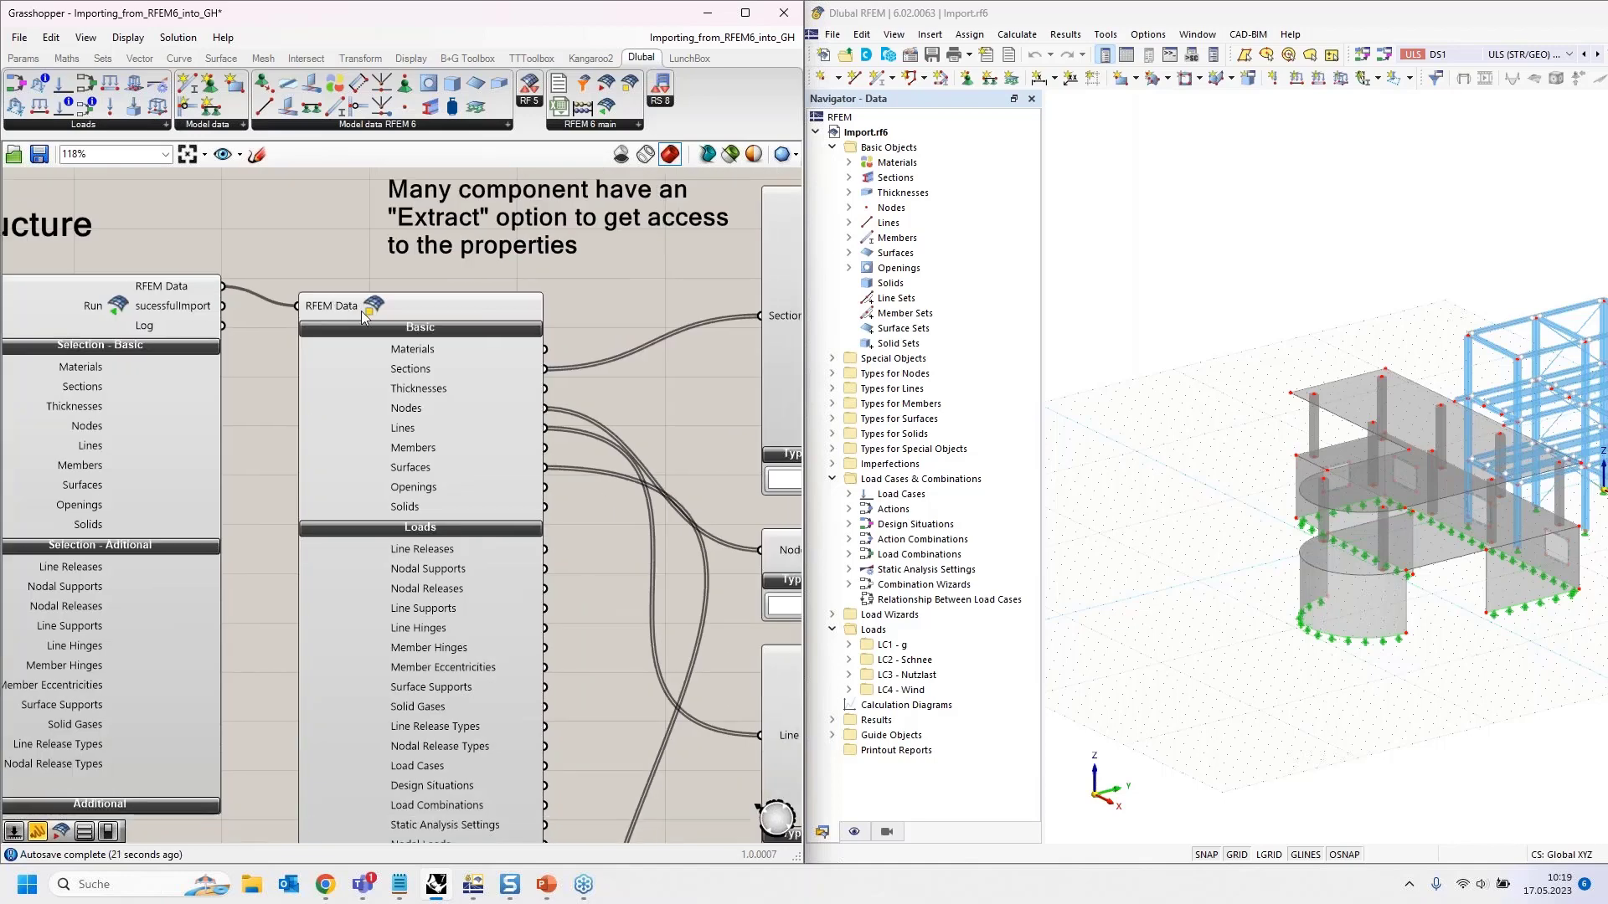
right_click_drag(296, 229, 242, 178)
right_click_drag(455, 410, 419, 354)
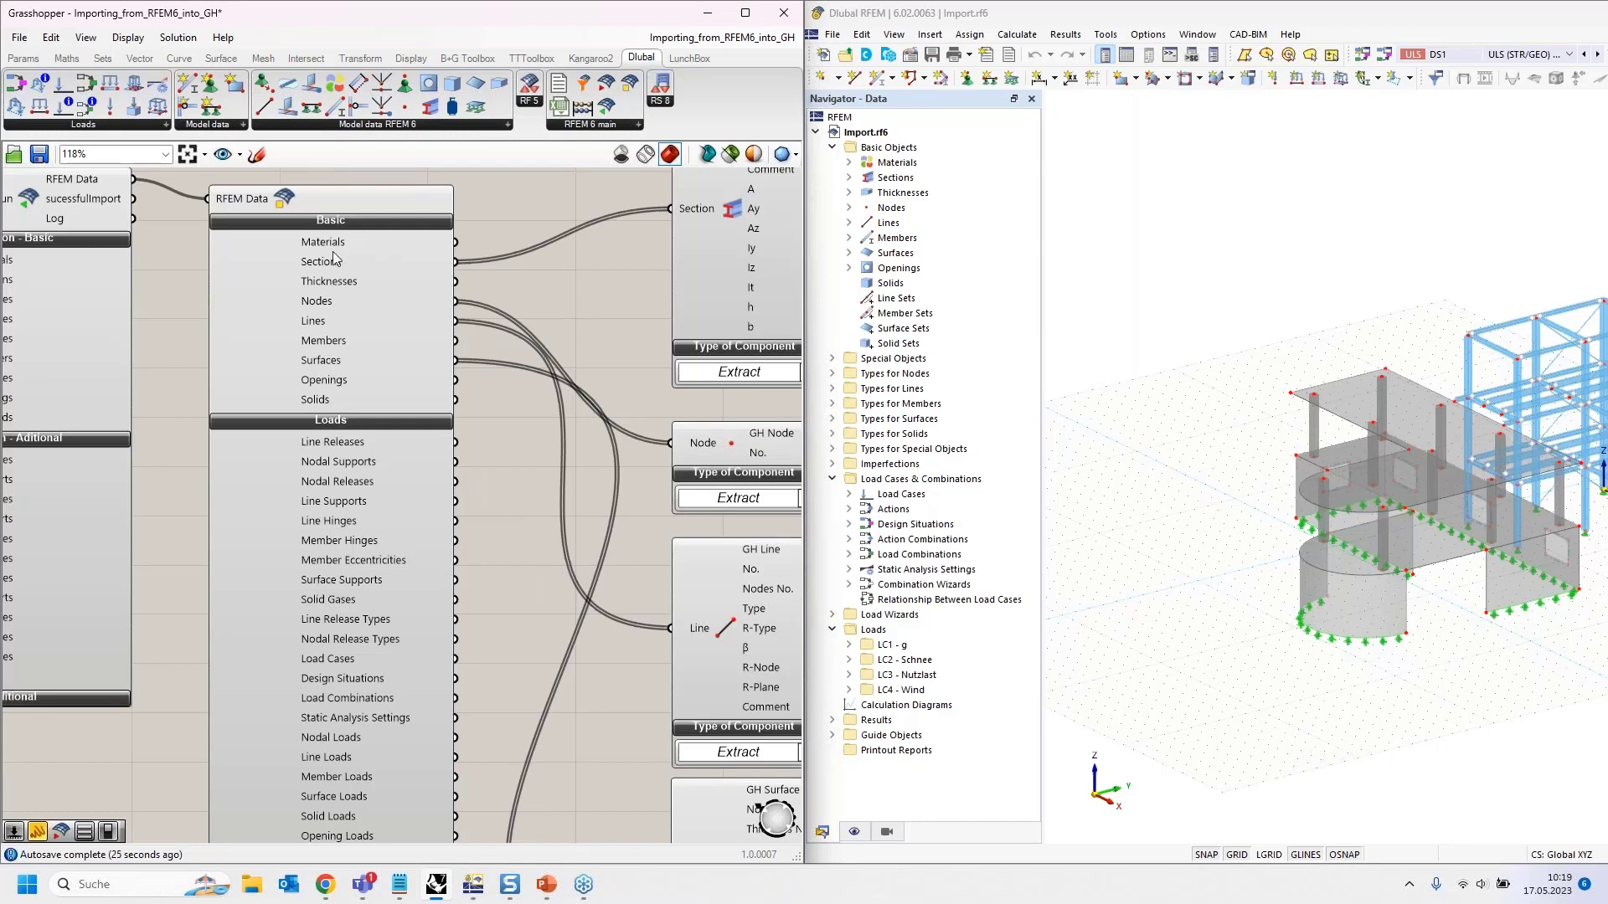
right_click_drag(514, 310, 451, 416)
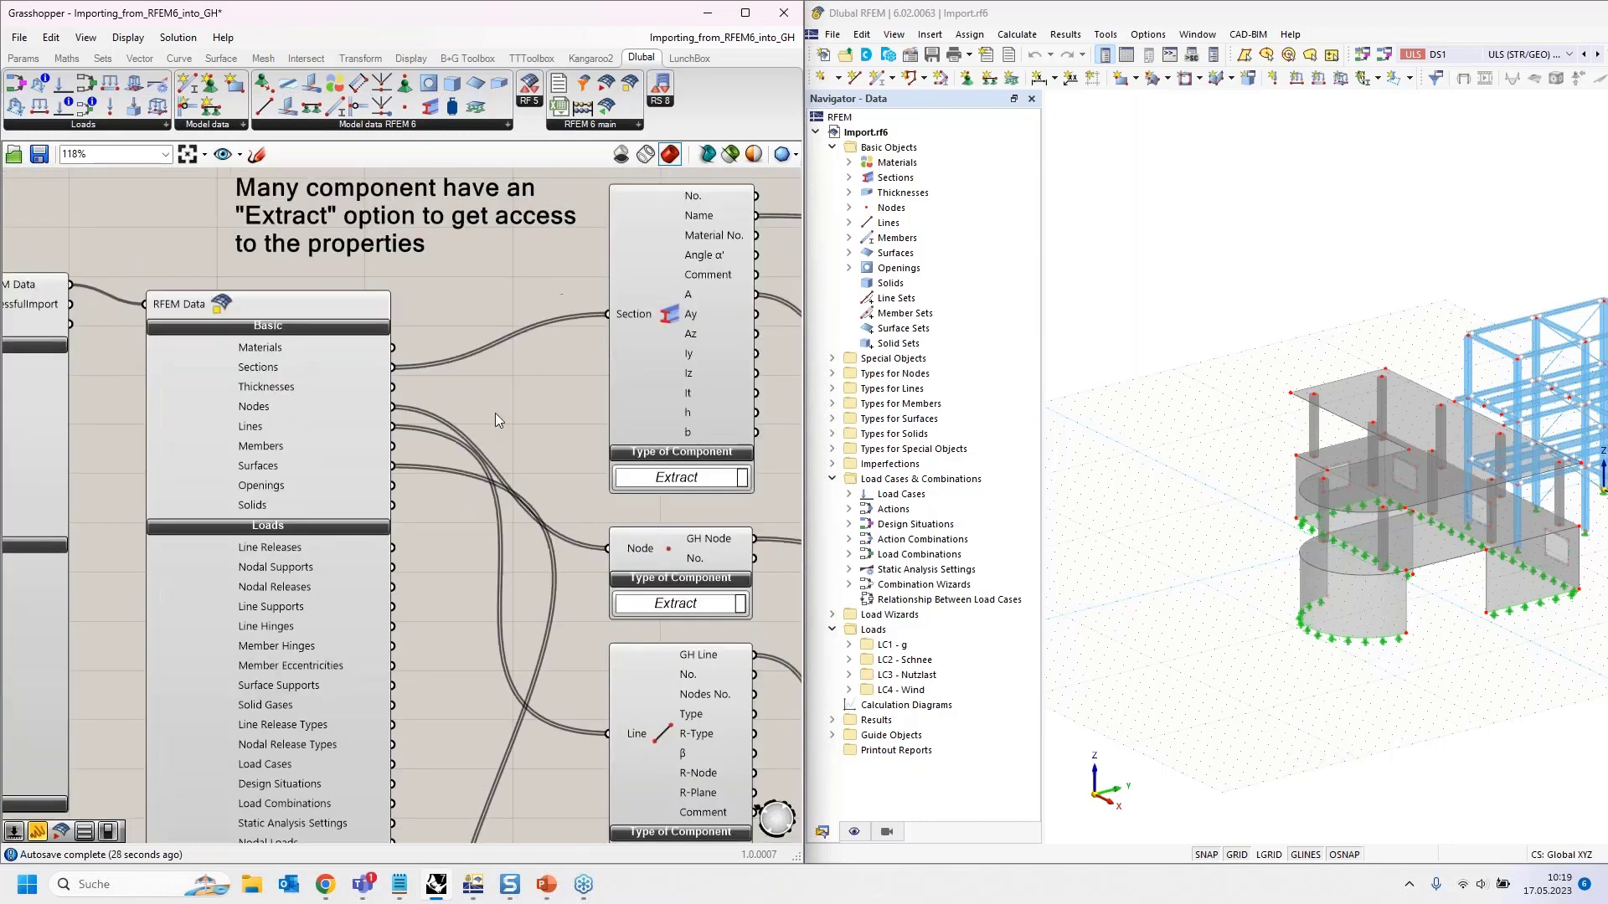
Step: Read the Materials output in a temporary widened panel and delete that panel
left_click(22, 58)
mouse_move(490, 320)
left_mouse_down()
mouse_move(423, 328)
mouse_move(459, 312)
left_mouse_up()
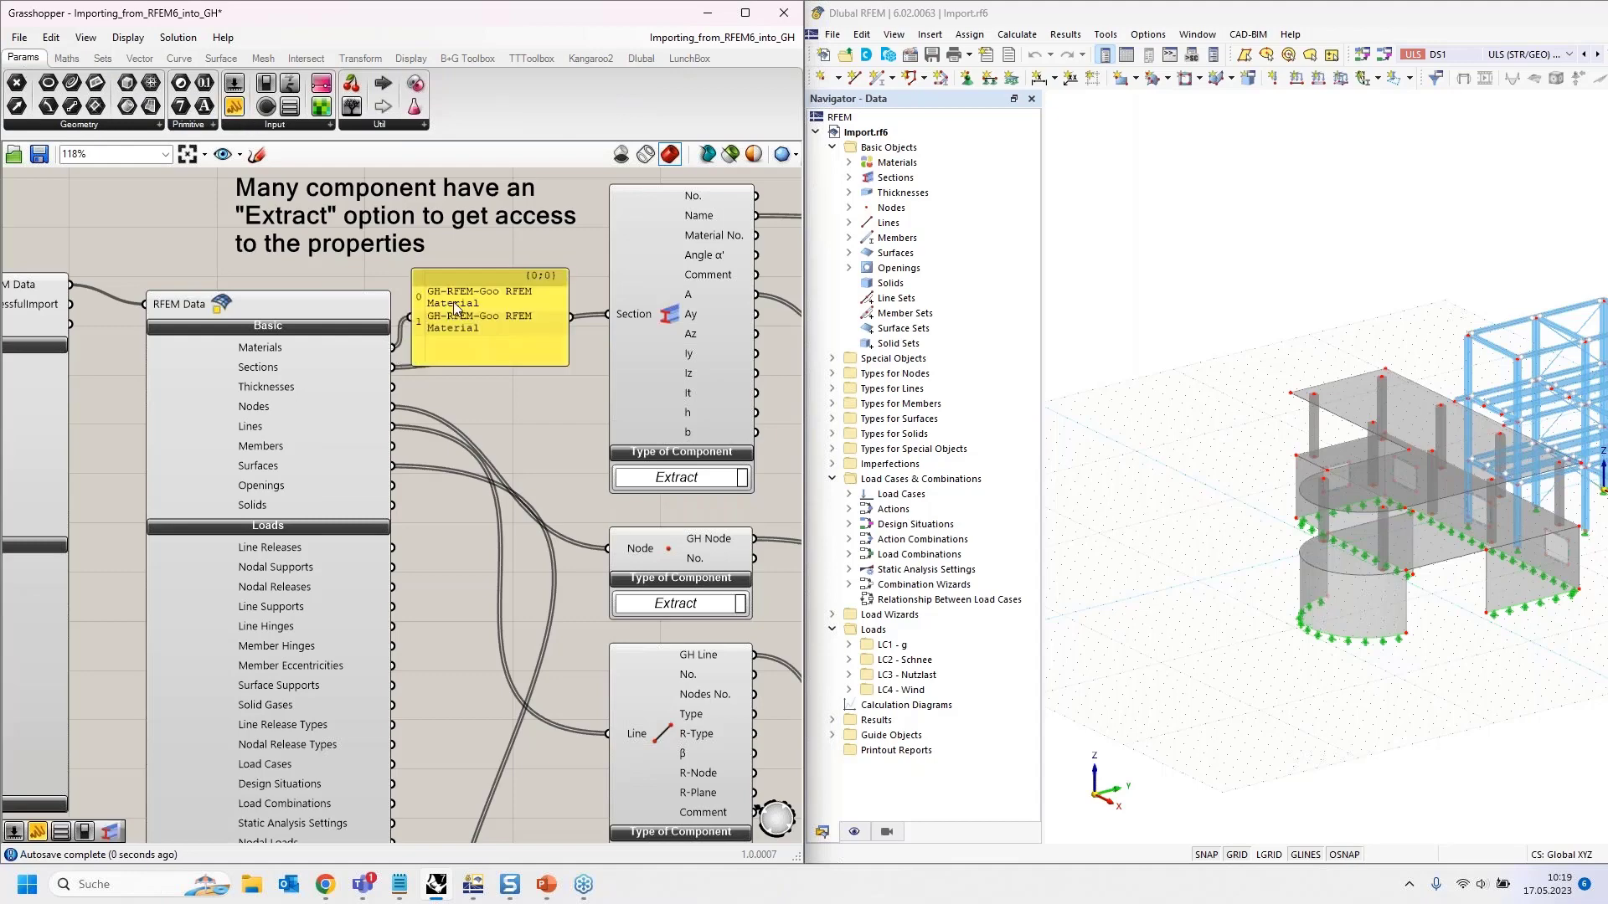
left_click_drag(570, 343, 688, 343)
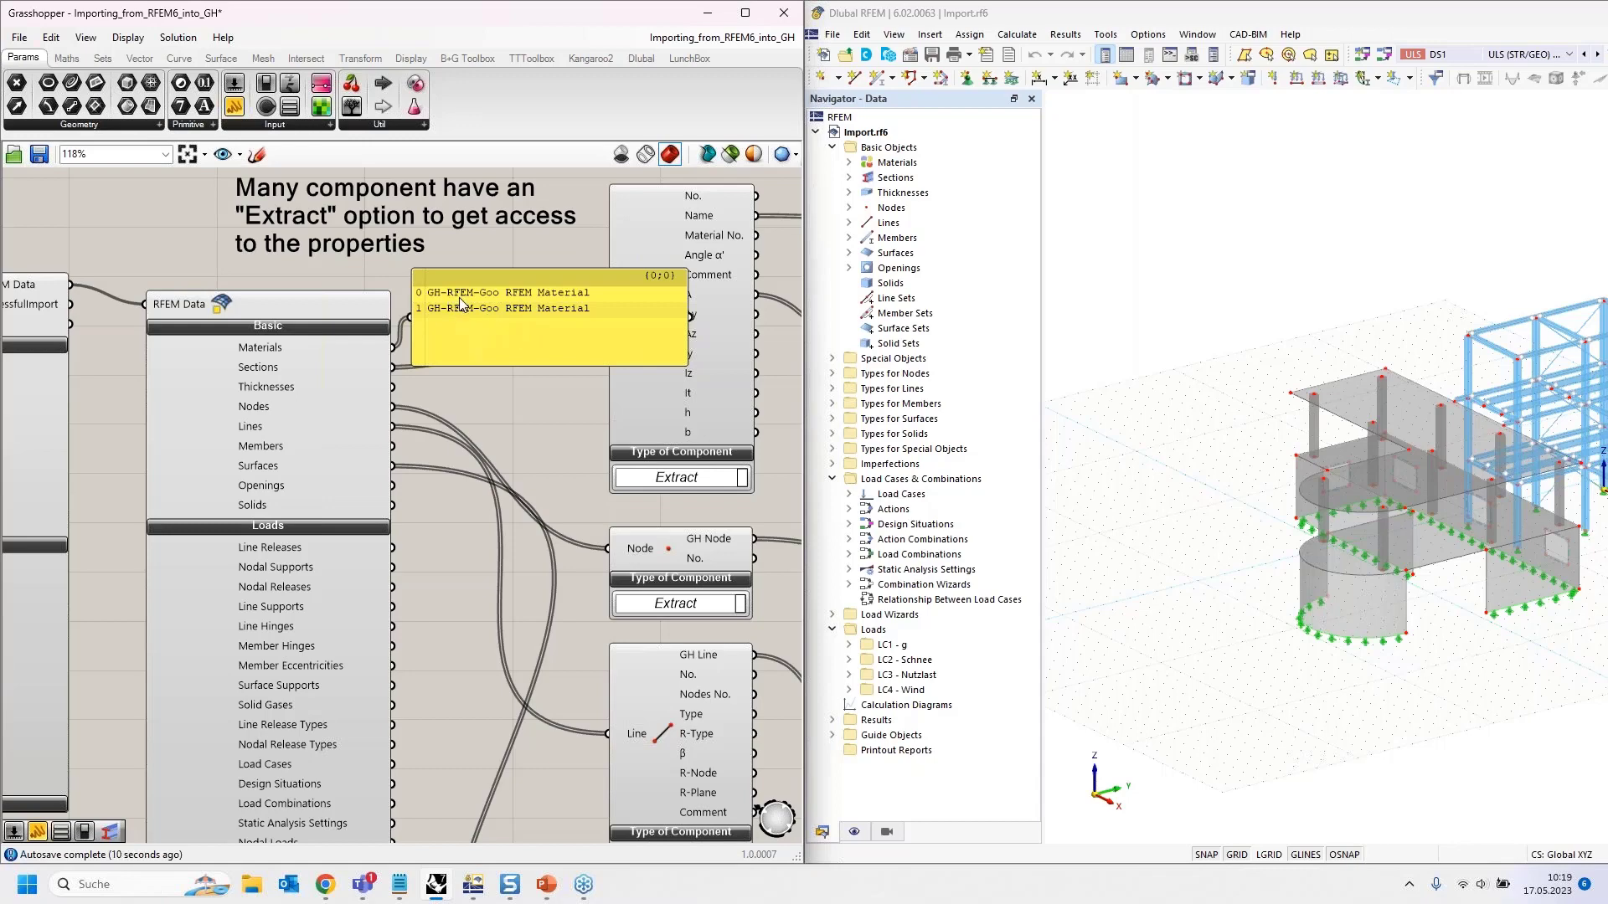
left_click(466, 322)
key("Delete")
Step: Try a new Section component set to Extract on the empty canvas above the title, and delete it again
right_click_drag(472, 297, 428, 497)
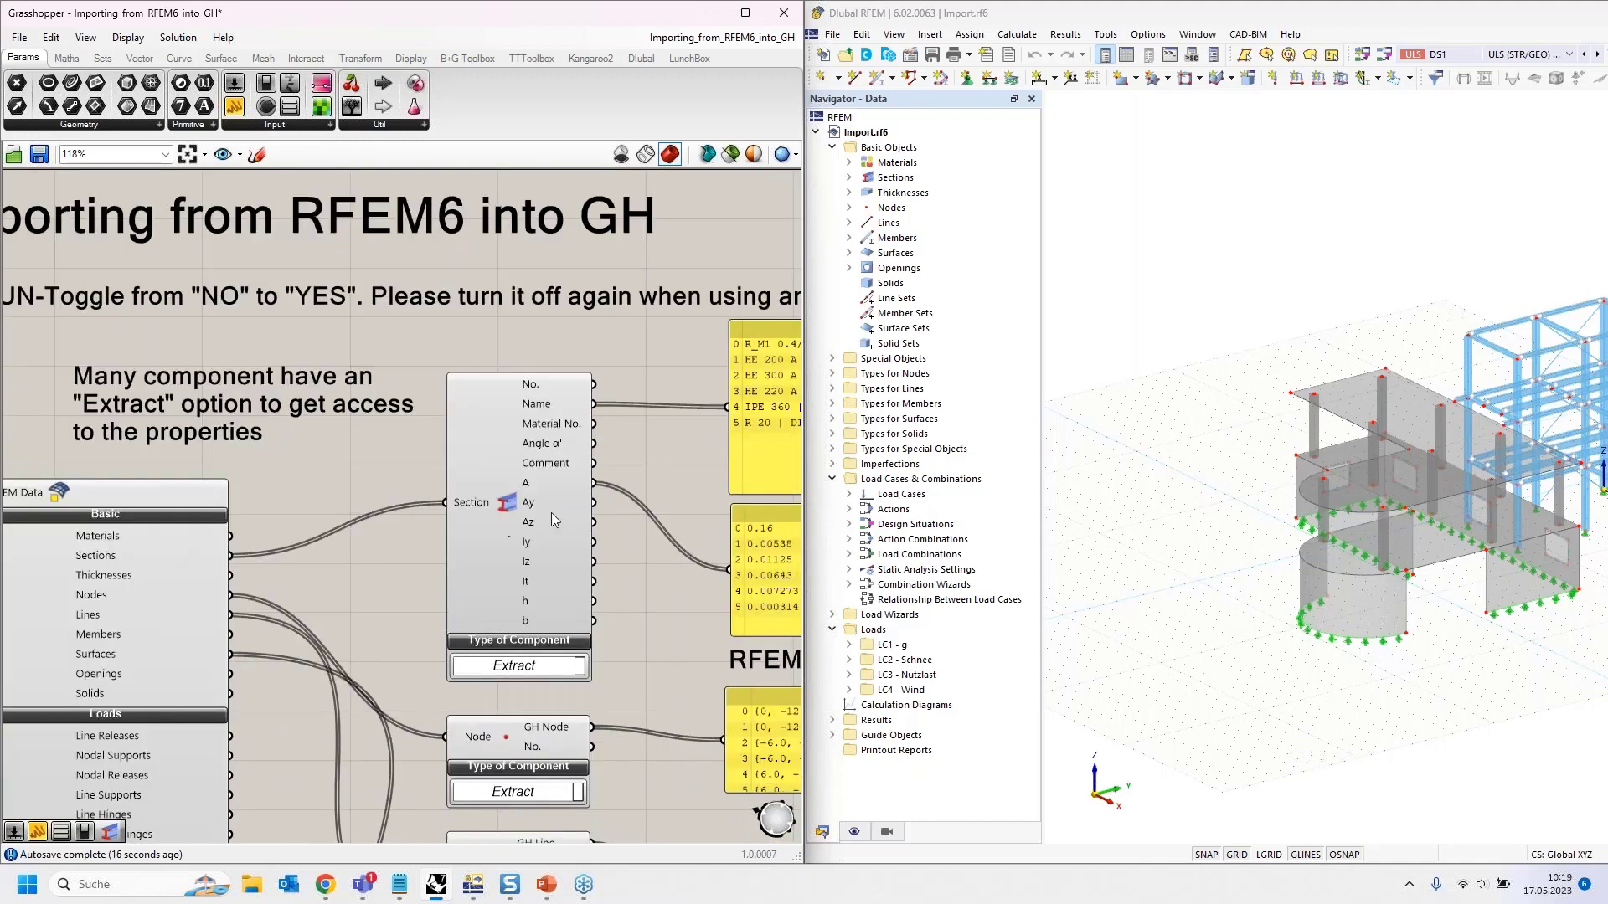
right_click_drag(329, 490, 353, 594)
left_click(642, 59)
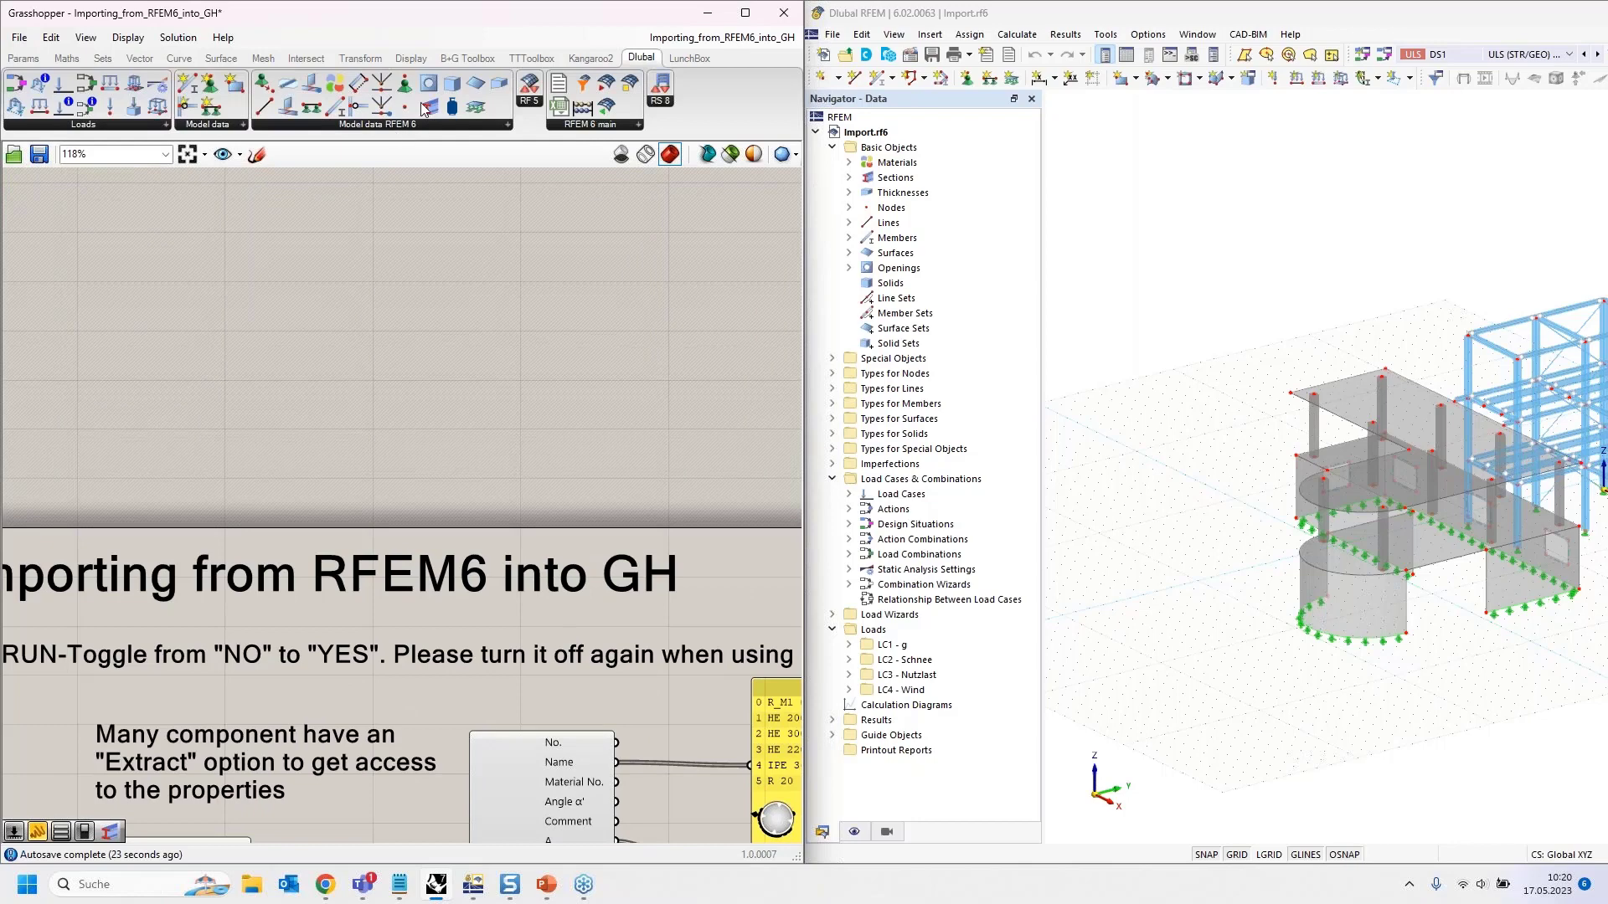
left_click_drag(430, 106, 491, 308)
left_click(504, 381)
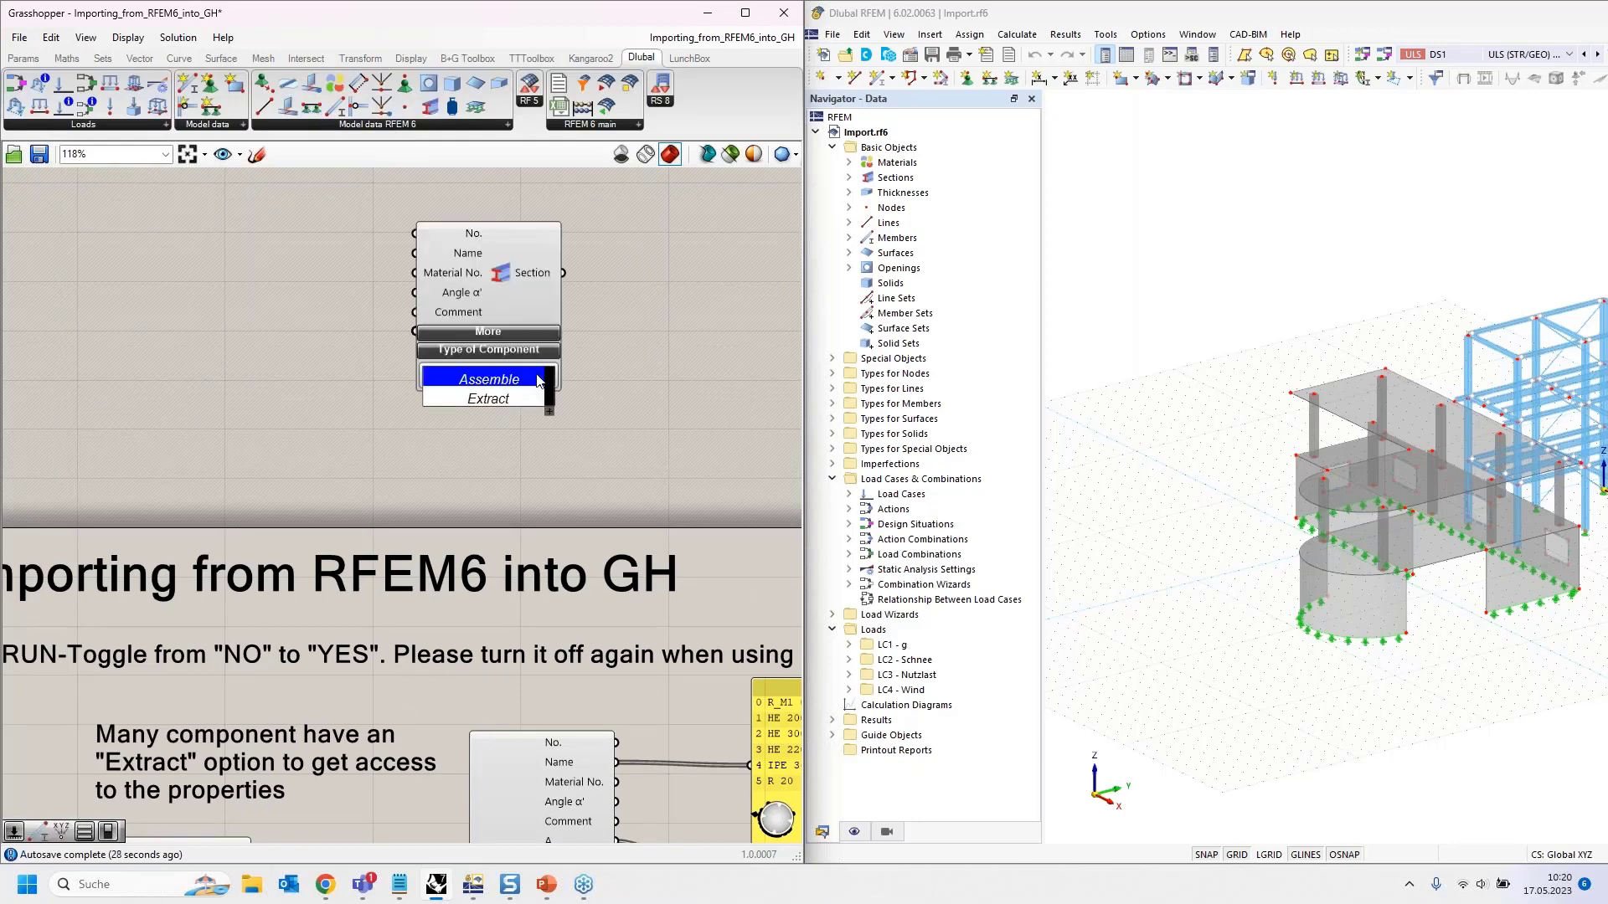
left_click(519, 405)
right_click_drag(324, 346, 338, 420)
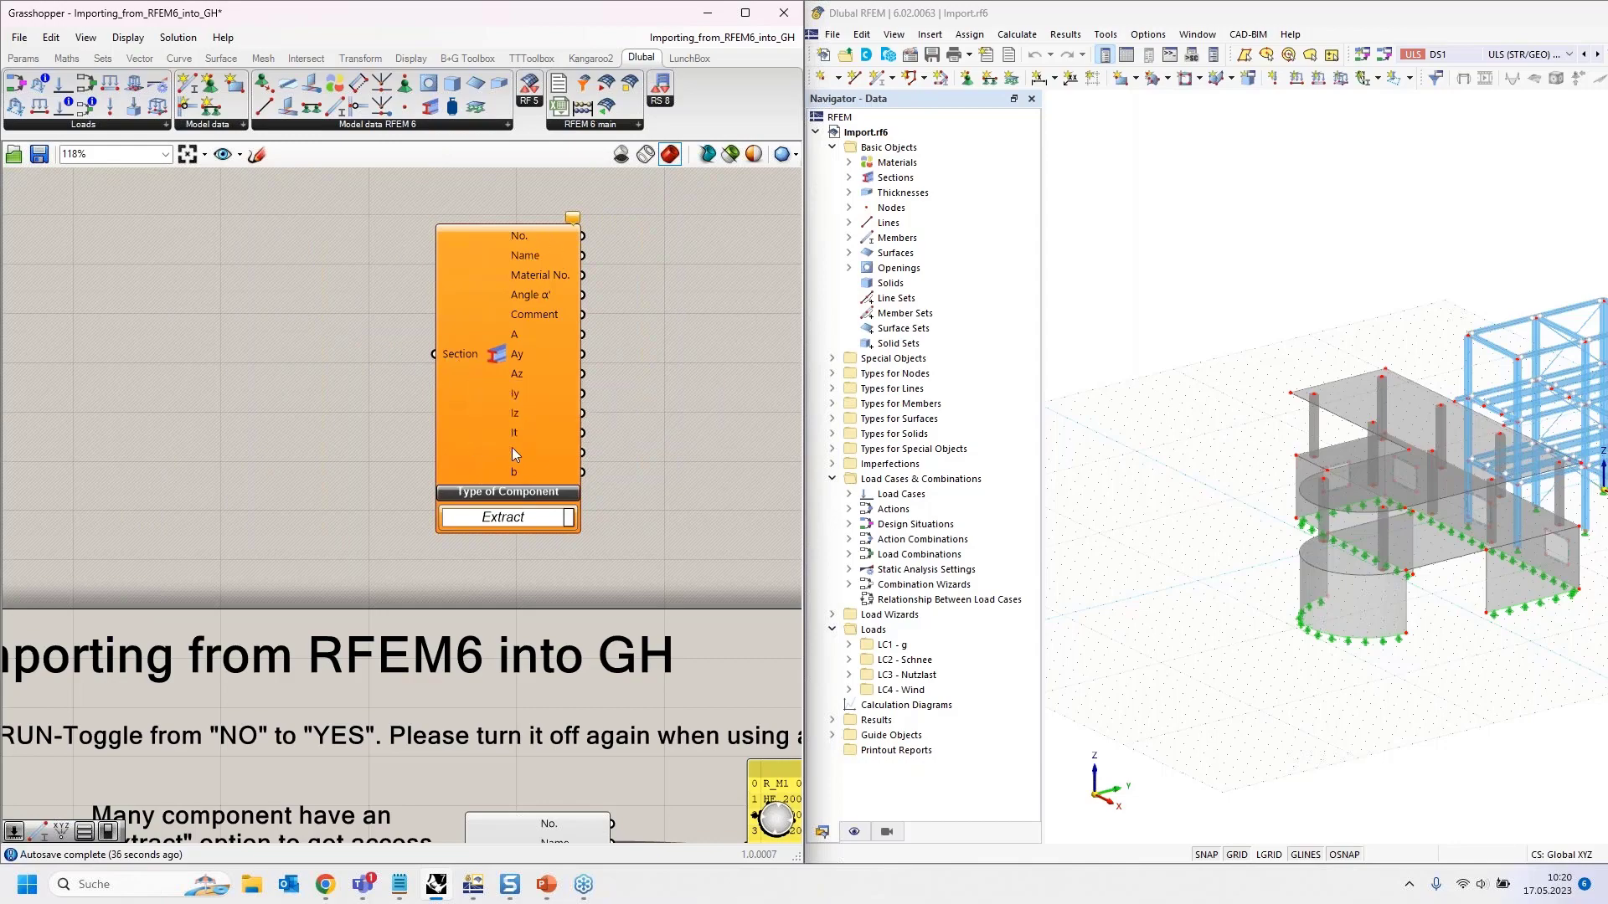
left_click(501, 372)
key("Delete")
Step: Examine the section names and cross-section areas that the Section extraction component sends to its two panels
right_click_drag(335, 413, 328, 219)
scroll(332, 276, "down", 2)
right_click_drag(326, 512, 209, 241)
mouse_move(245, 676)
right_mouse_down()
mouse_move(237, 554)
mouse_move(253, 672)
right_mouse_up()
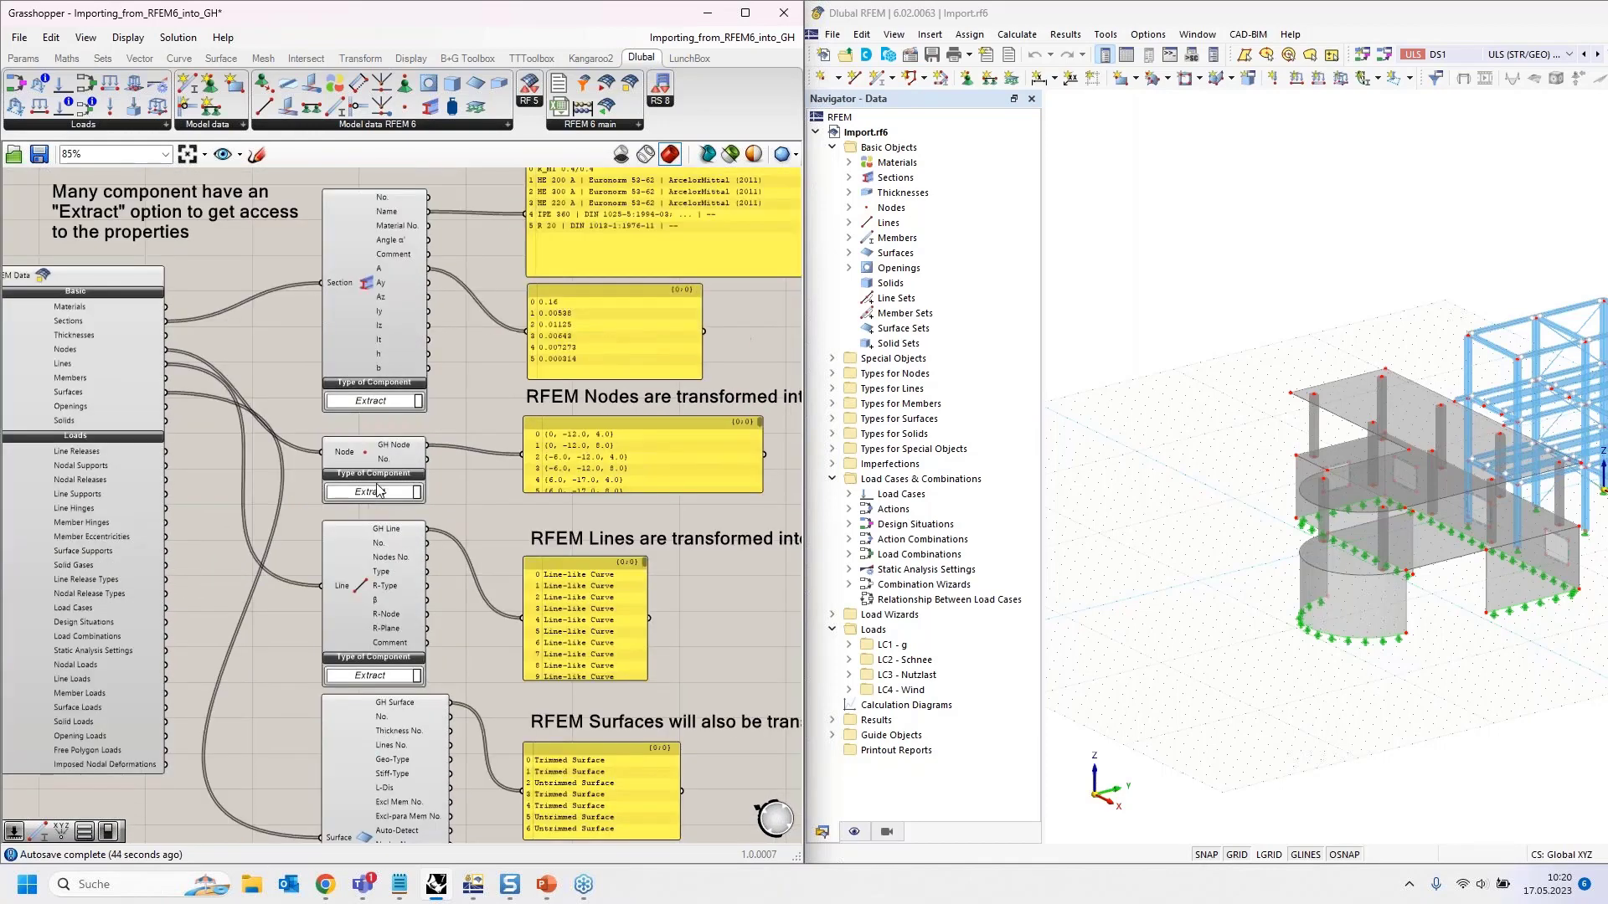
right_click_drag(457, 408, 432, 515)
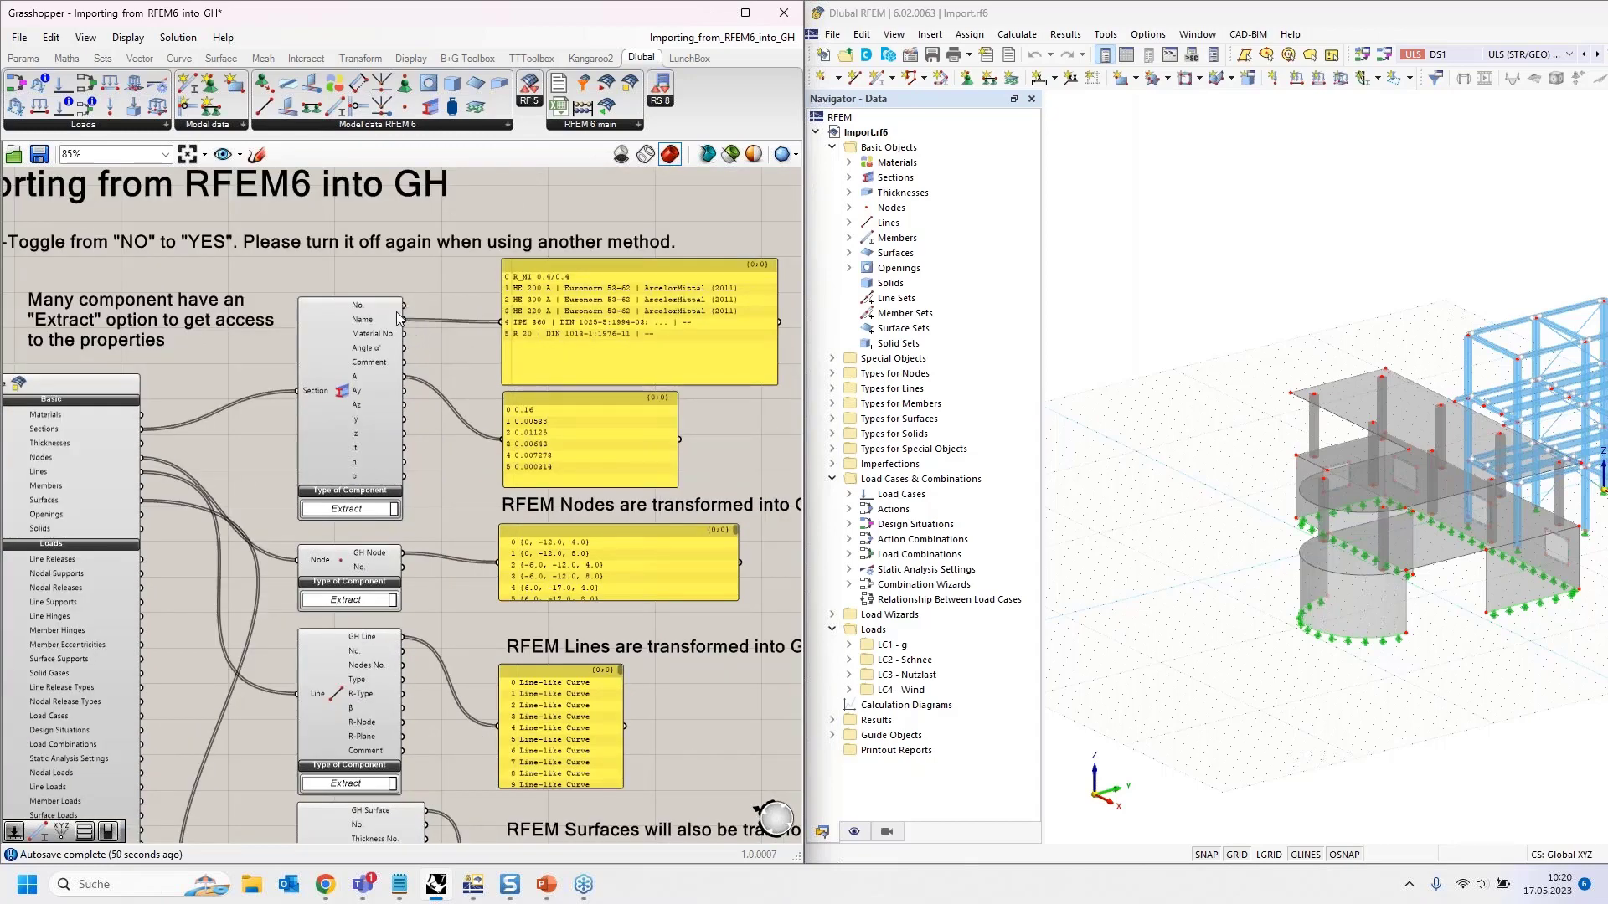
scroll(616, 311, "up", 4)
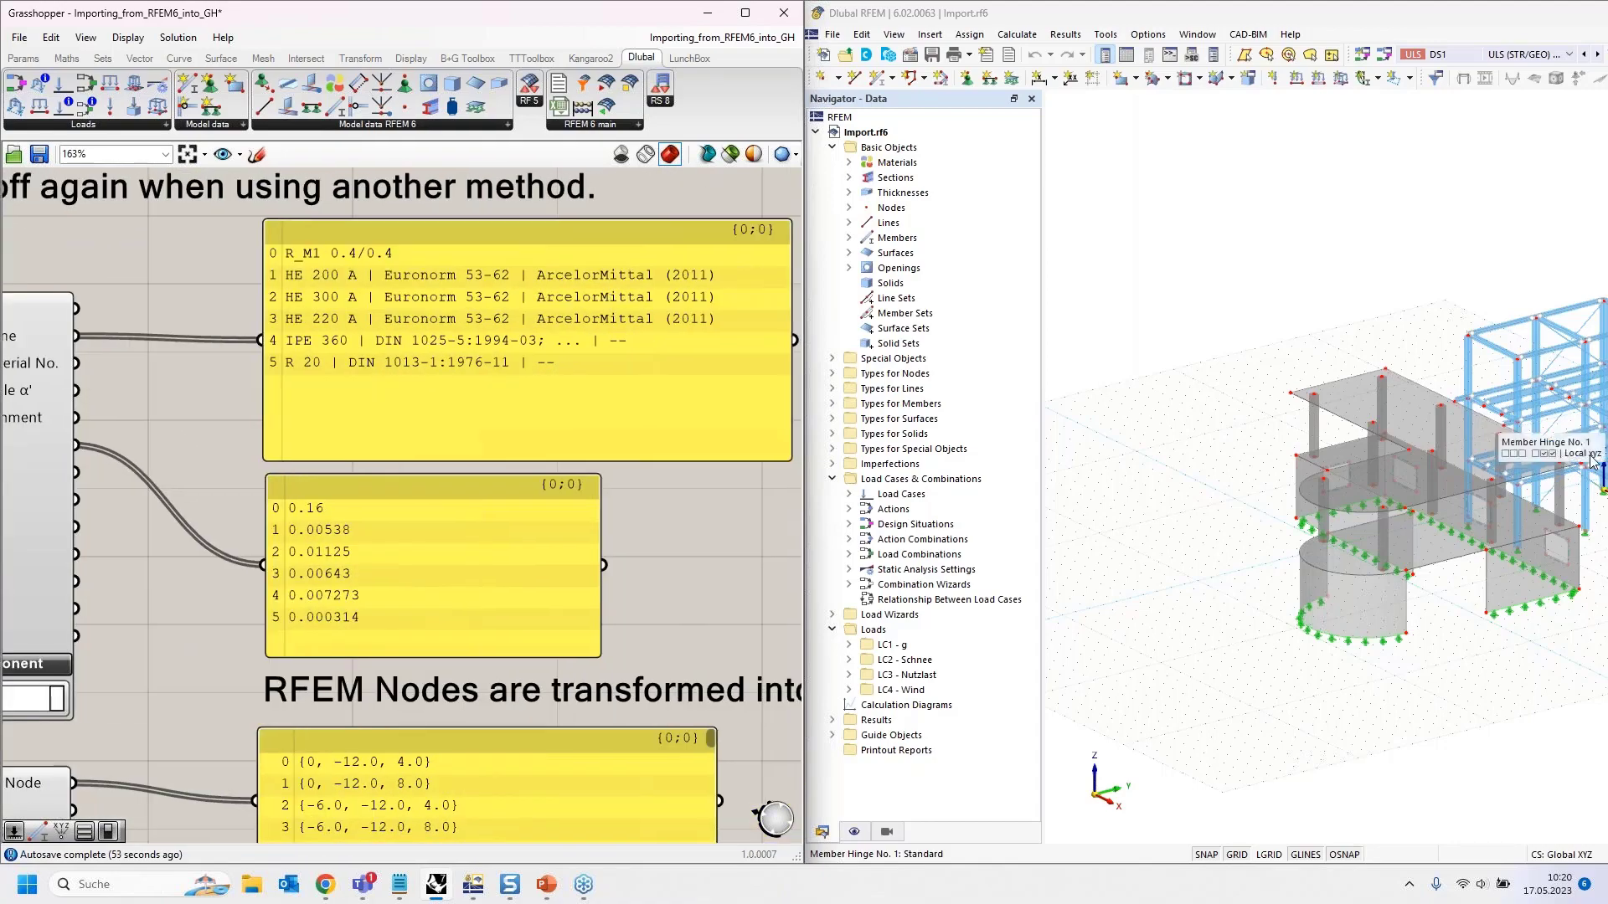
scroll(629, 248, "down", 4)
scroll(444, 481, "up", 1)
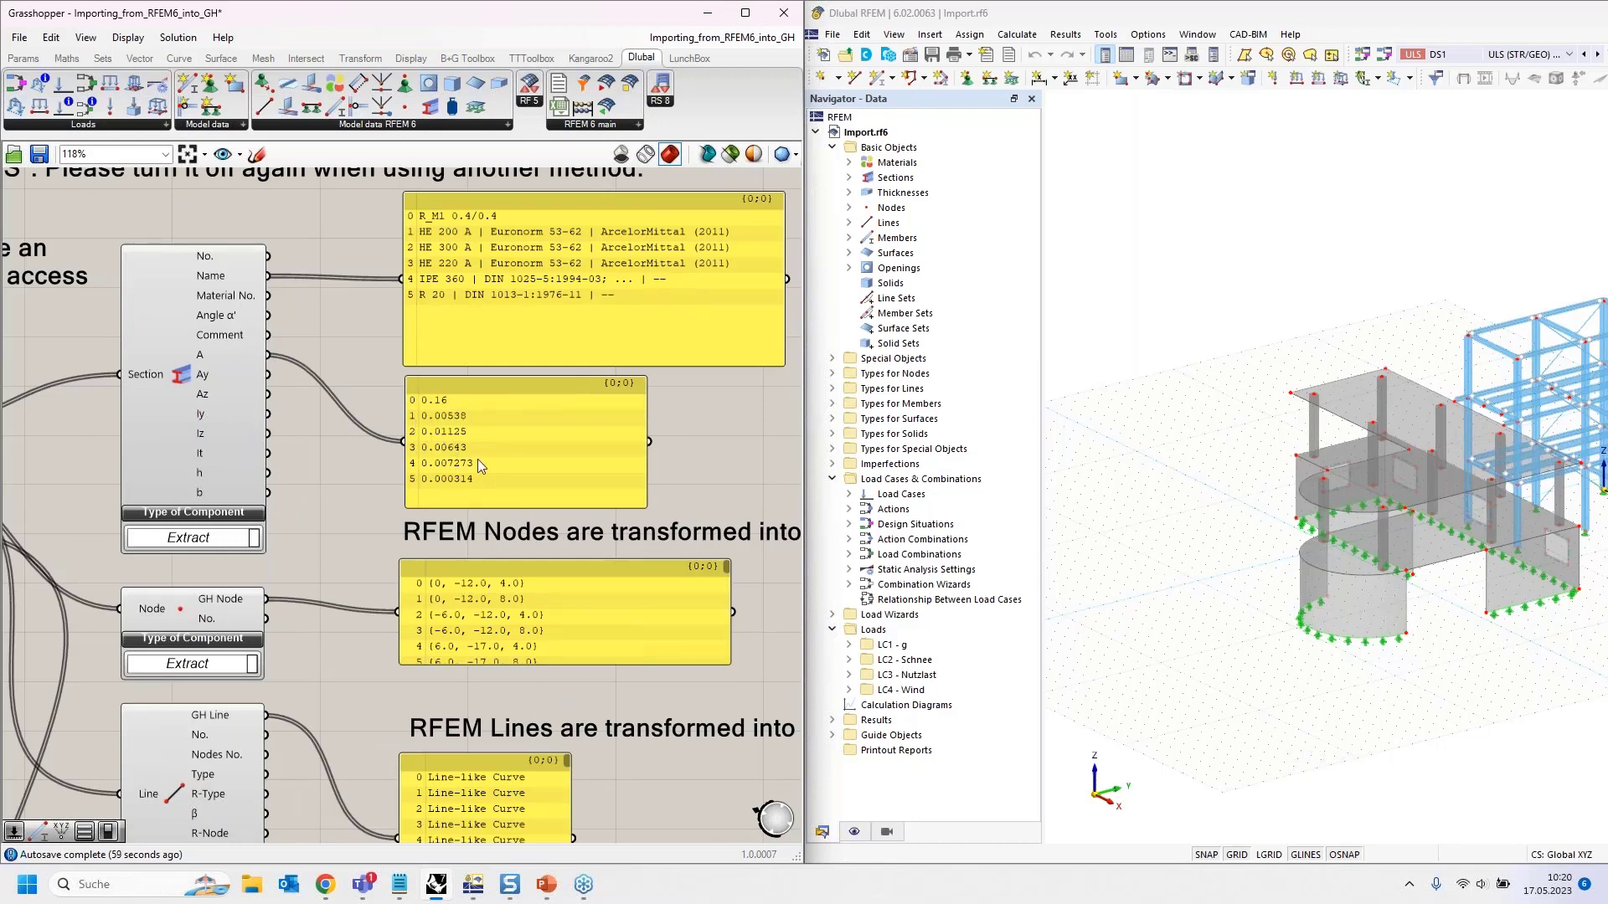
Step: Check the GH Node, GH Line and GH Surface outputs of the Node, Line and Surface extraction components
right_click_drag(363, 514, 393, 443)
right_click_drag(368, 551, 479, 457)
mouse_move(339, 434)
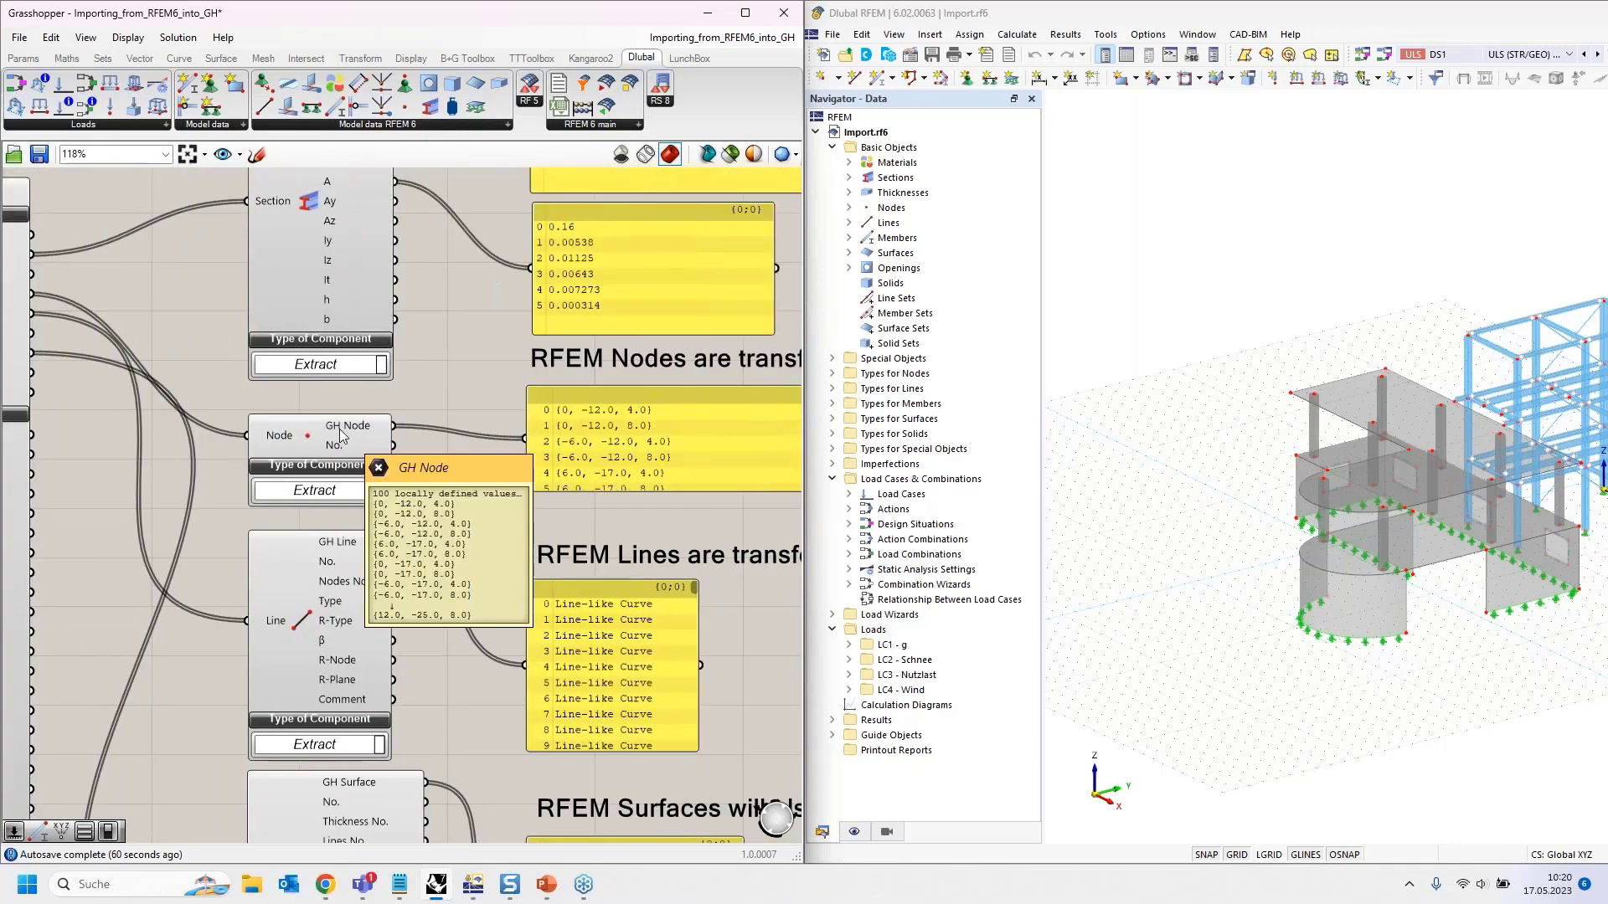
left_click(292, 624)
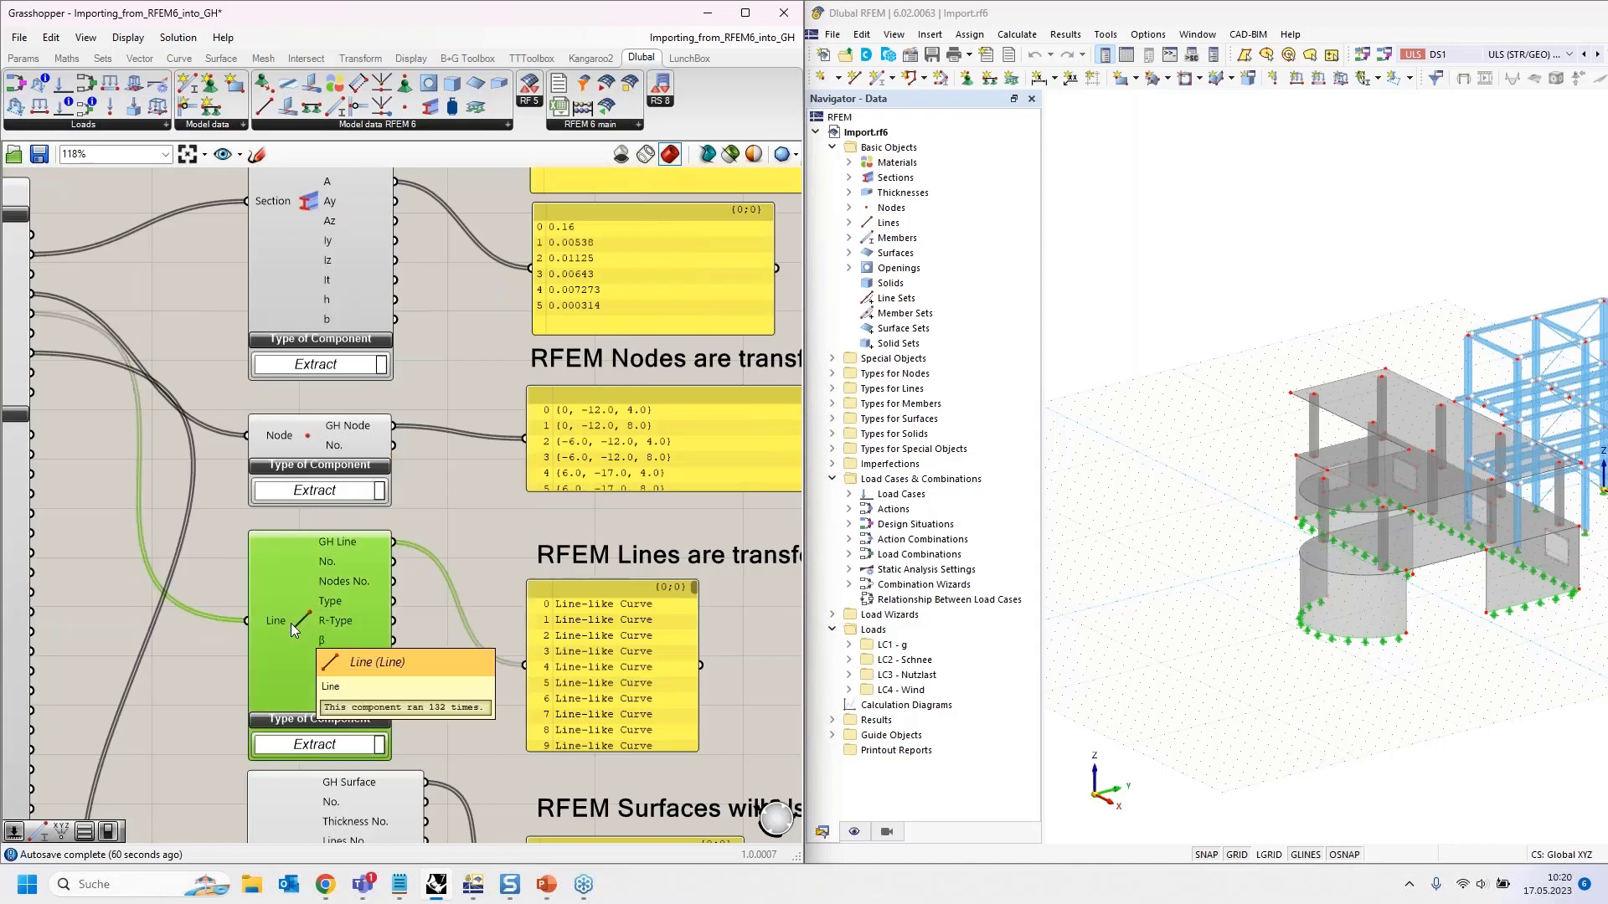
mouse_move(347, 544)
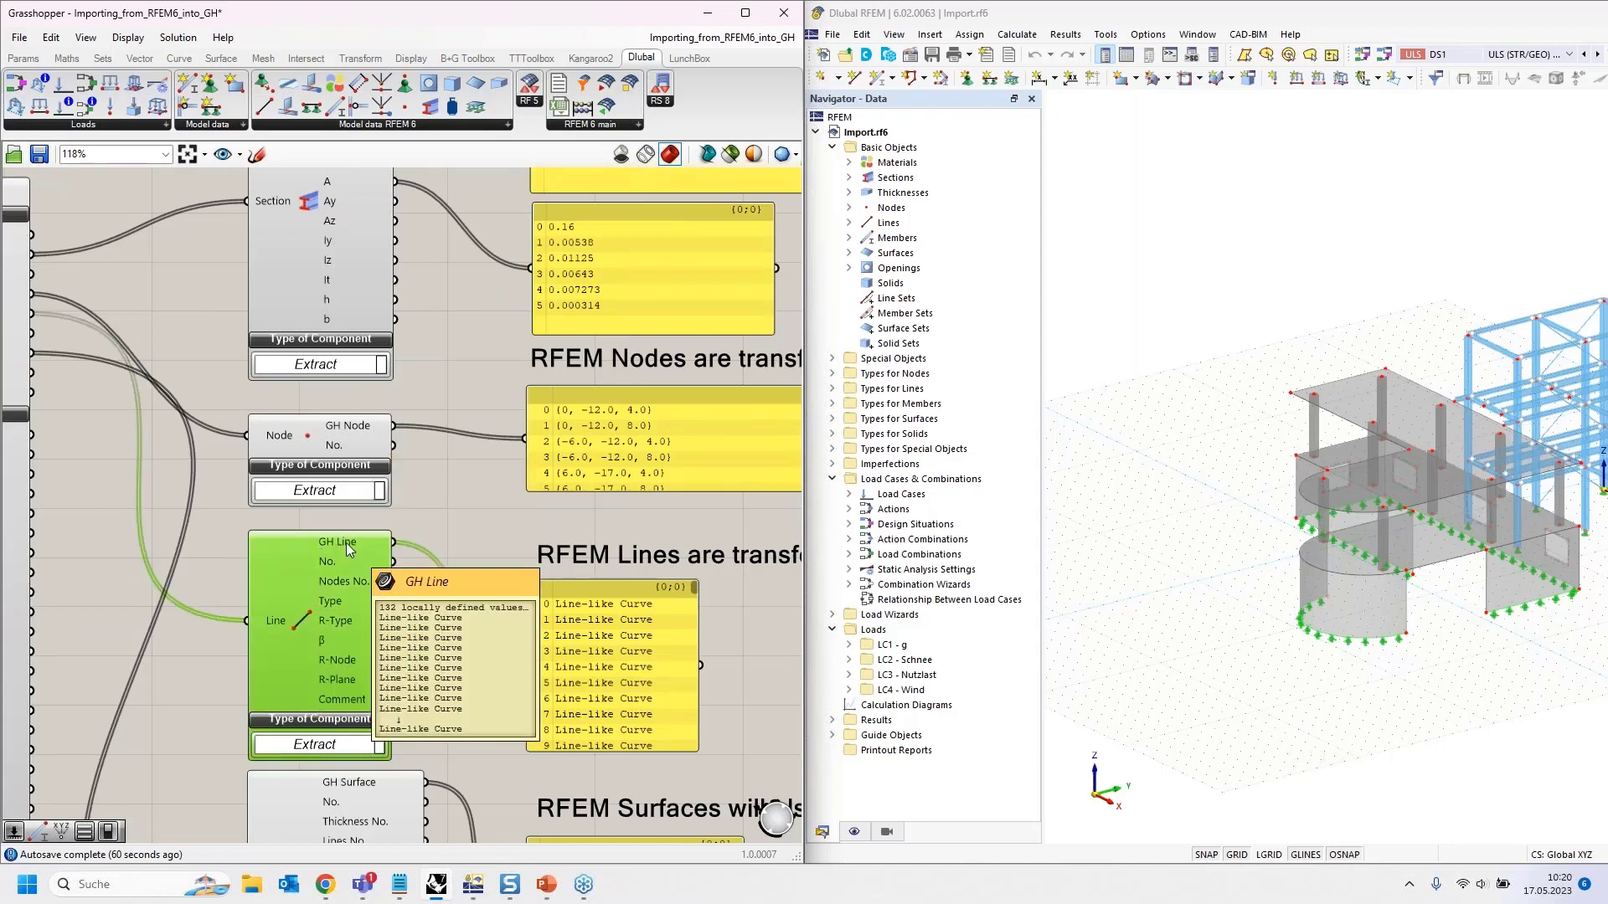
right_click_drag(438, 650, 408, 798)
right_click_drag(496, 490, 503, 667)
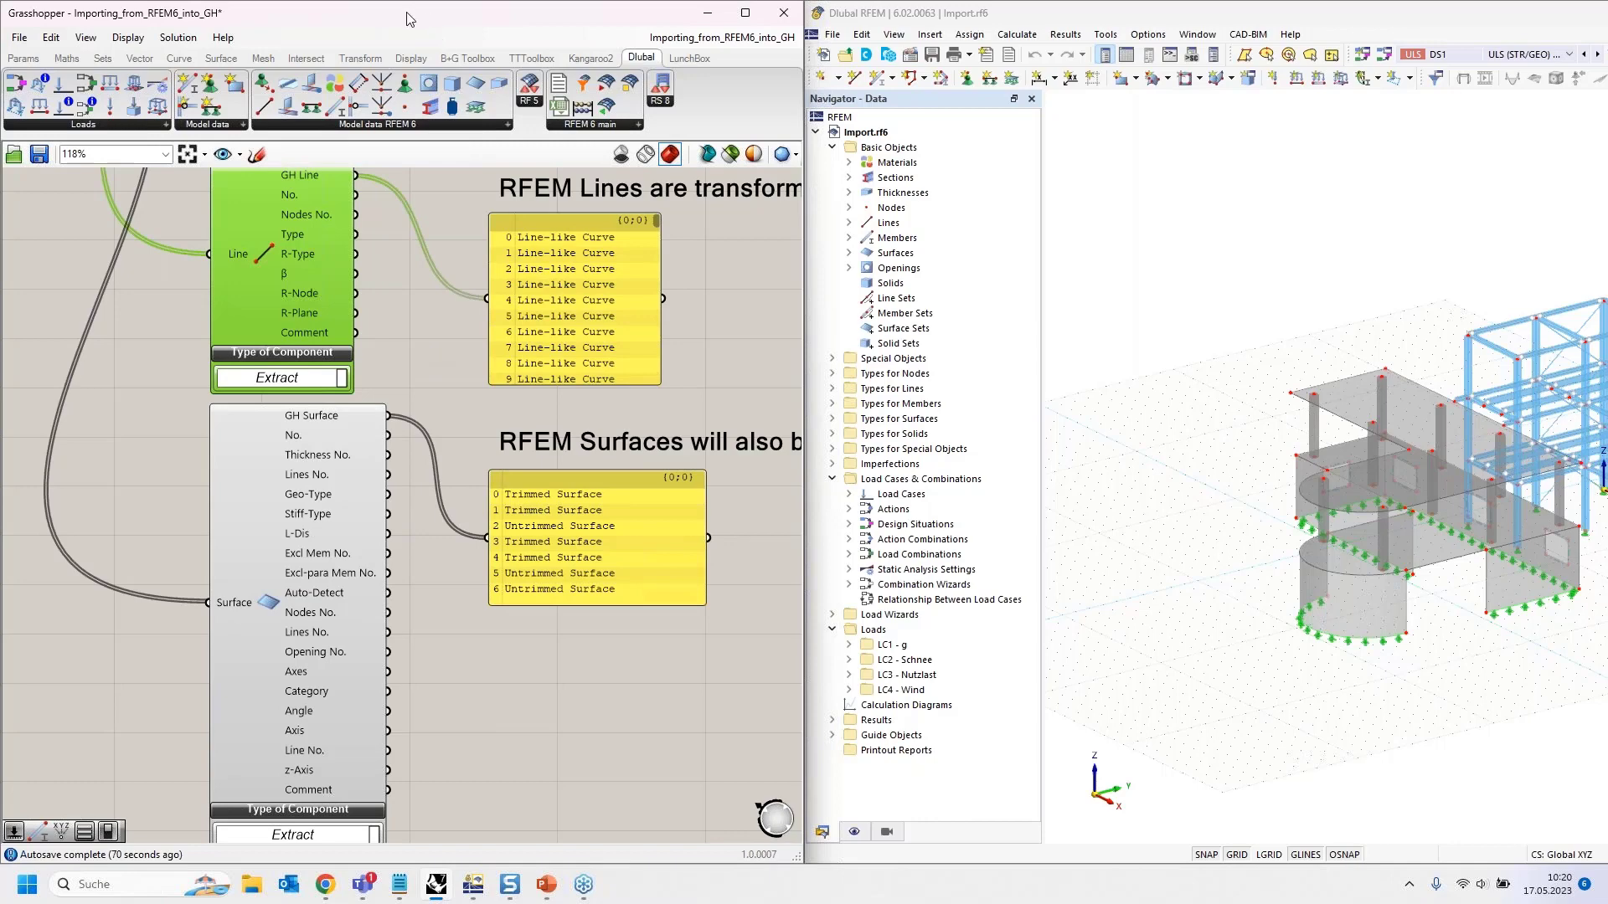
Step: Uncover Rhino's Perspective viewport beside Grasshopper and inspect the imported nodes, lines and surfaces from several angles
left_click_drag(411, 23, 809, 179)
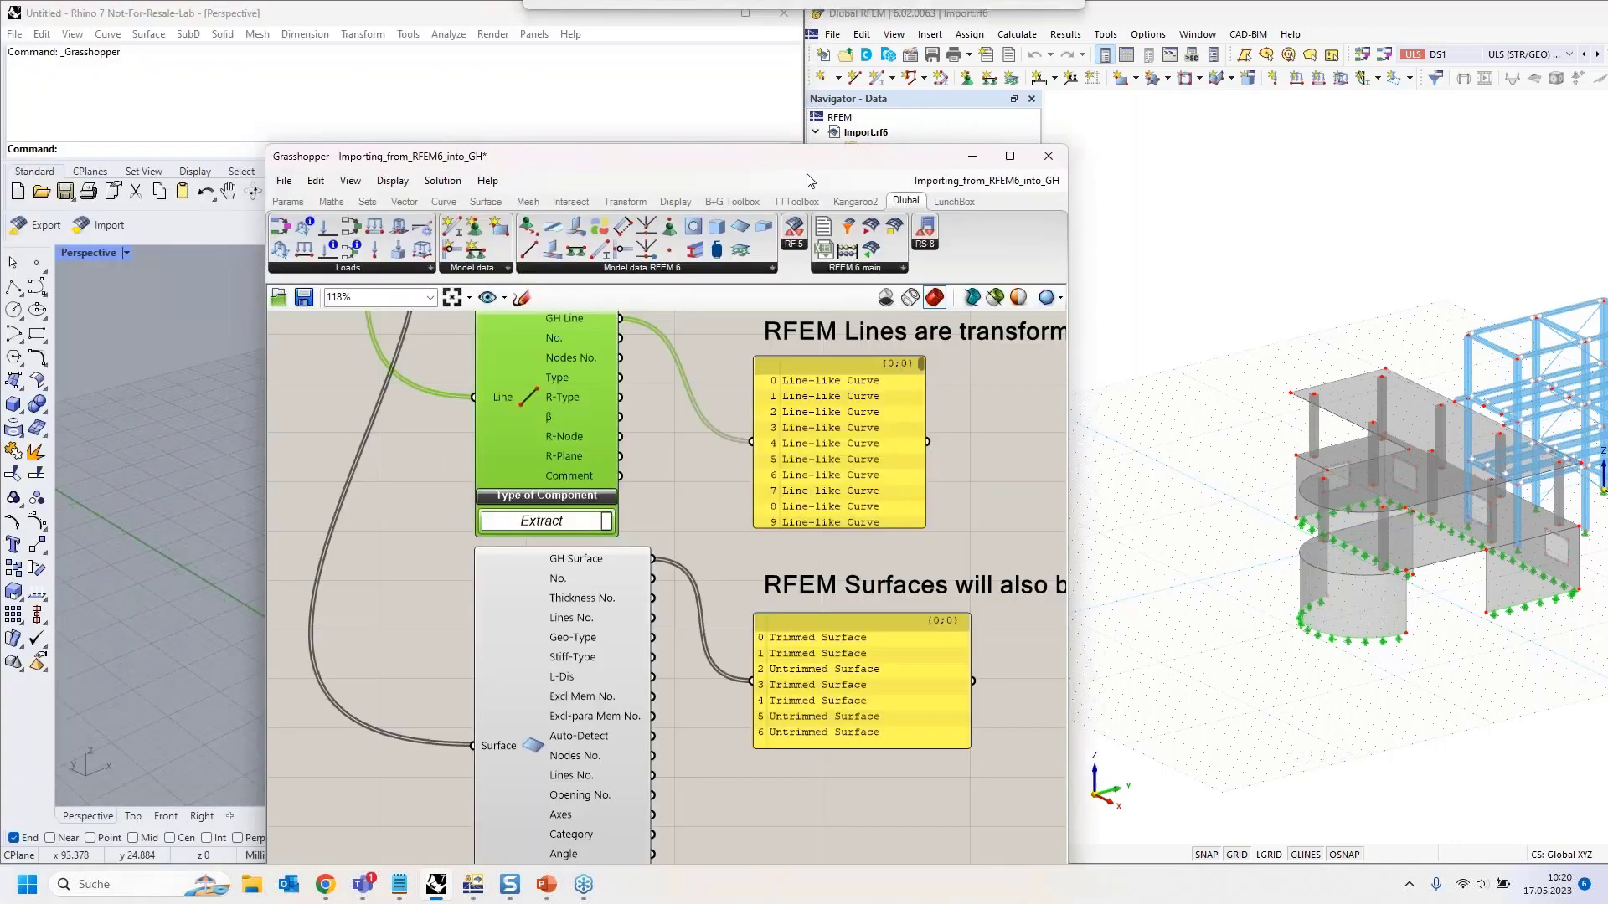
key("super+Right")
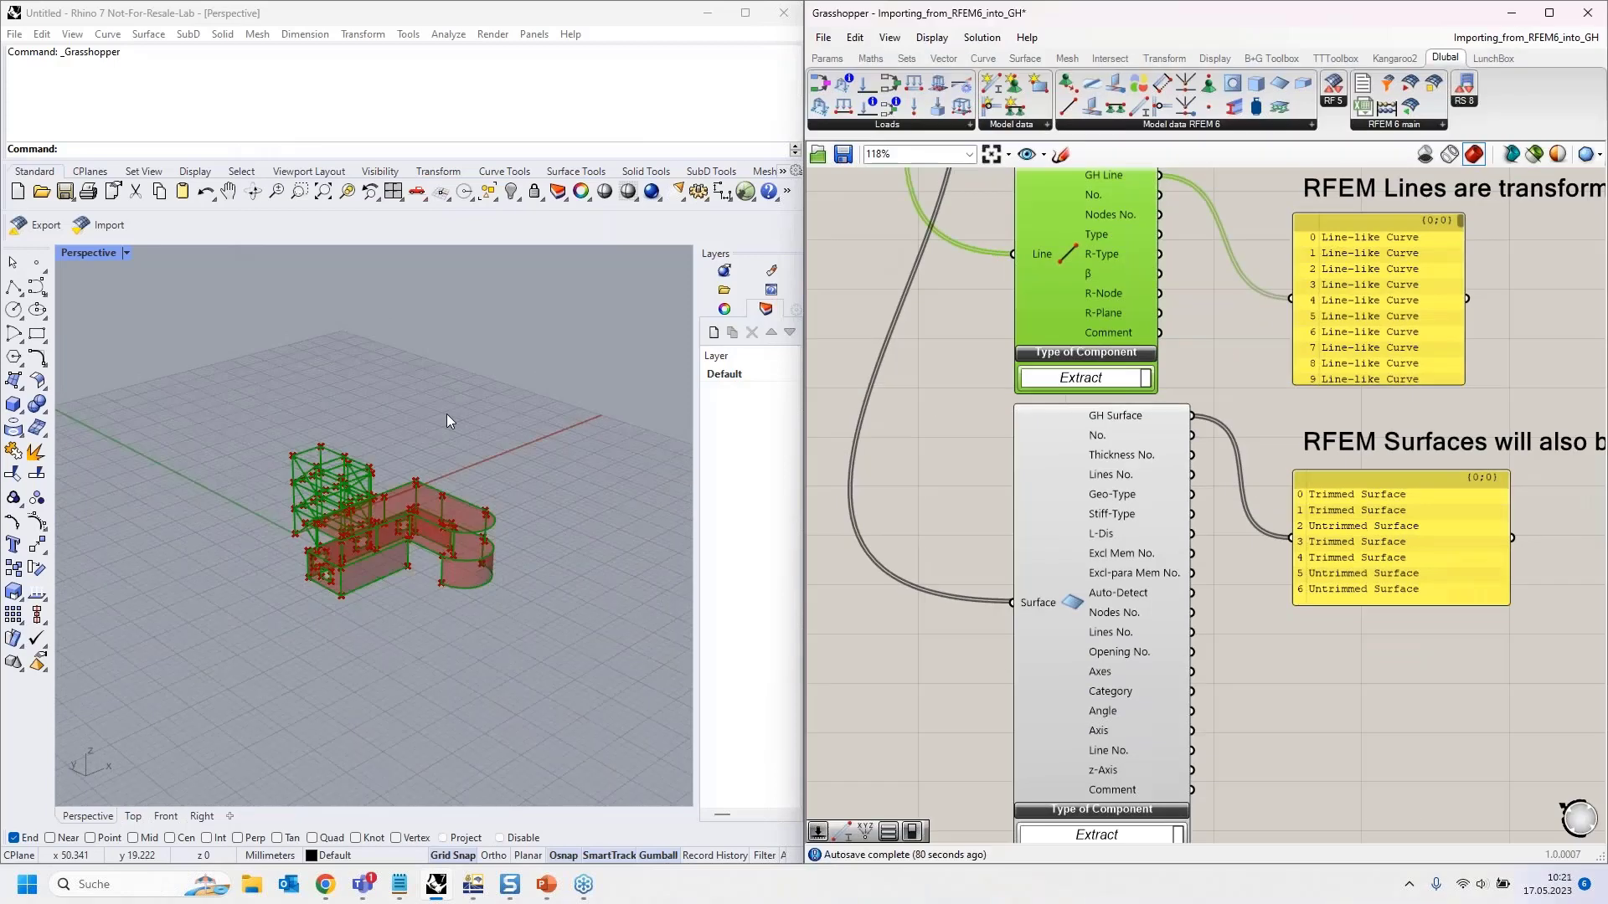
right_click_drag(446, 414, 492, 545)
scroll(355, 542, "up", 7)
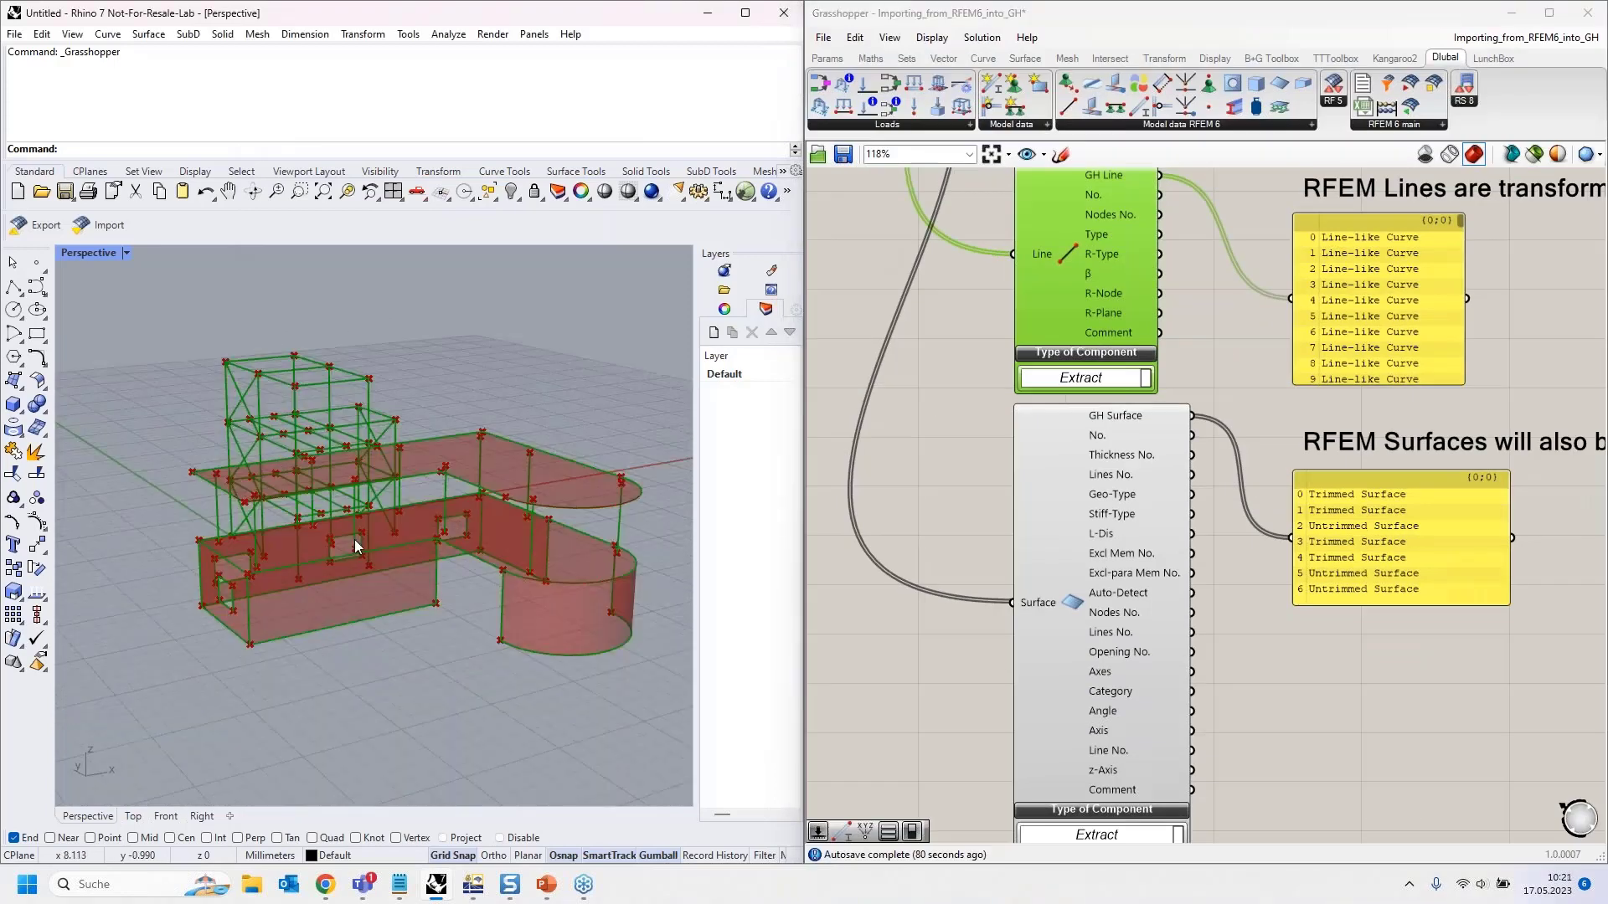
right_click_drag(387, 553, 101, 460)
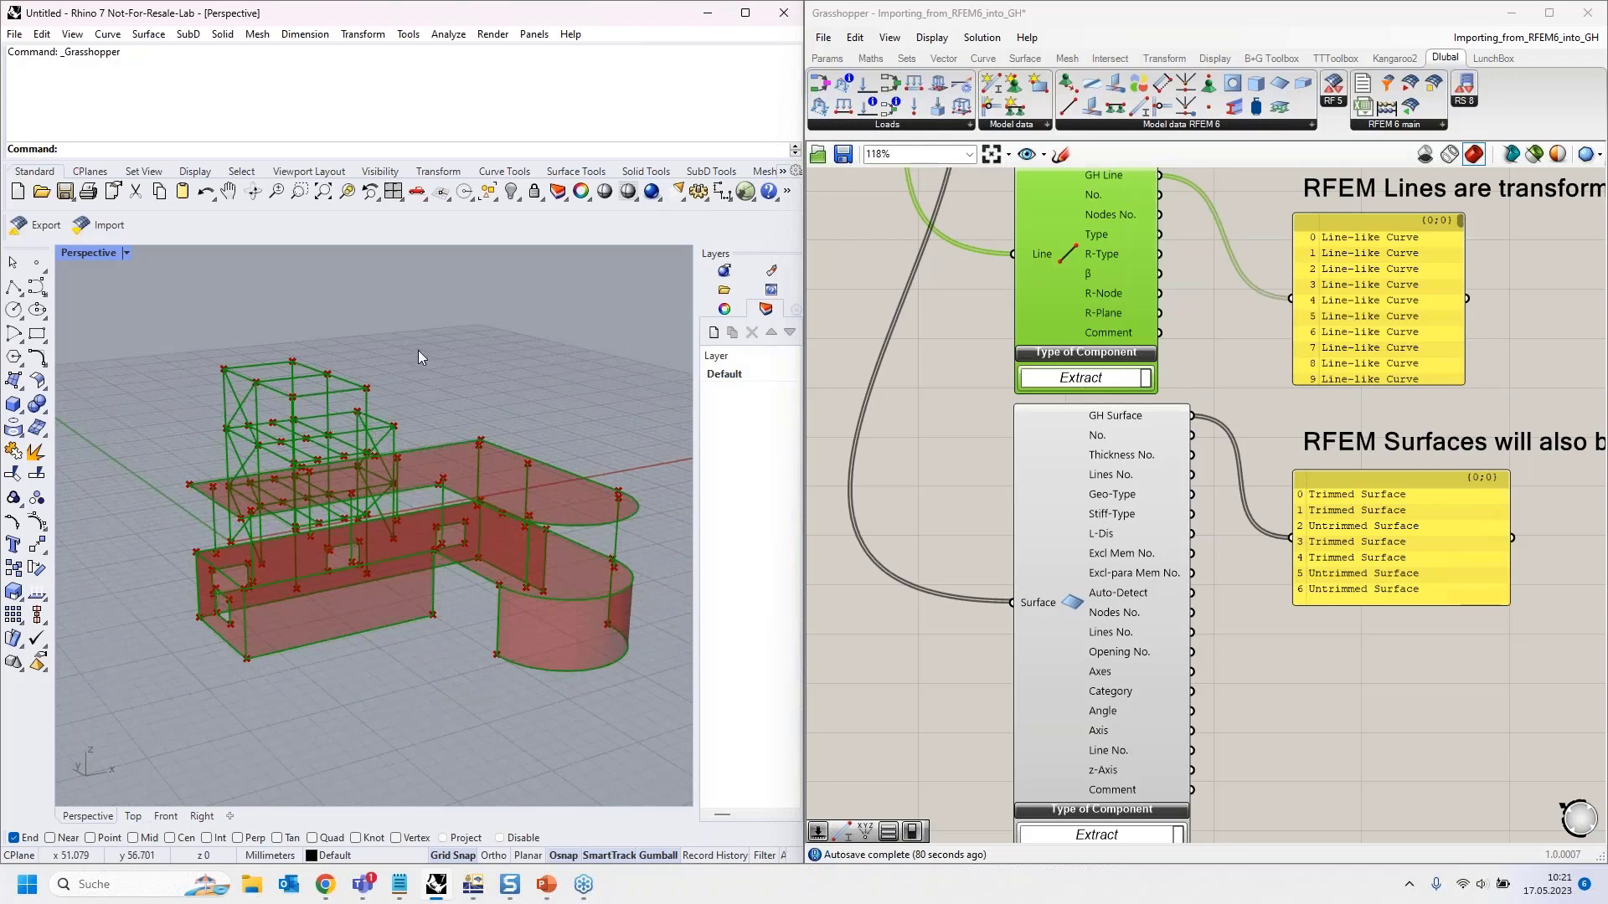
right_click_drag(420, 358, 425, 313)
scroll(308, 494, "up", 10)
scroll(309, 494, "down", 10)
right_click_drag(400, 437, 415, 501)
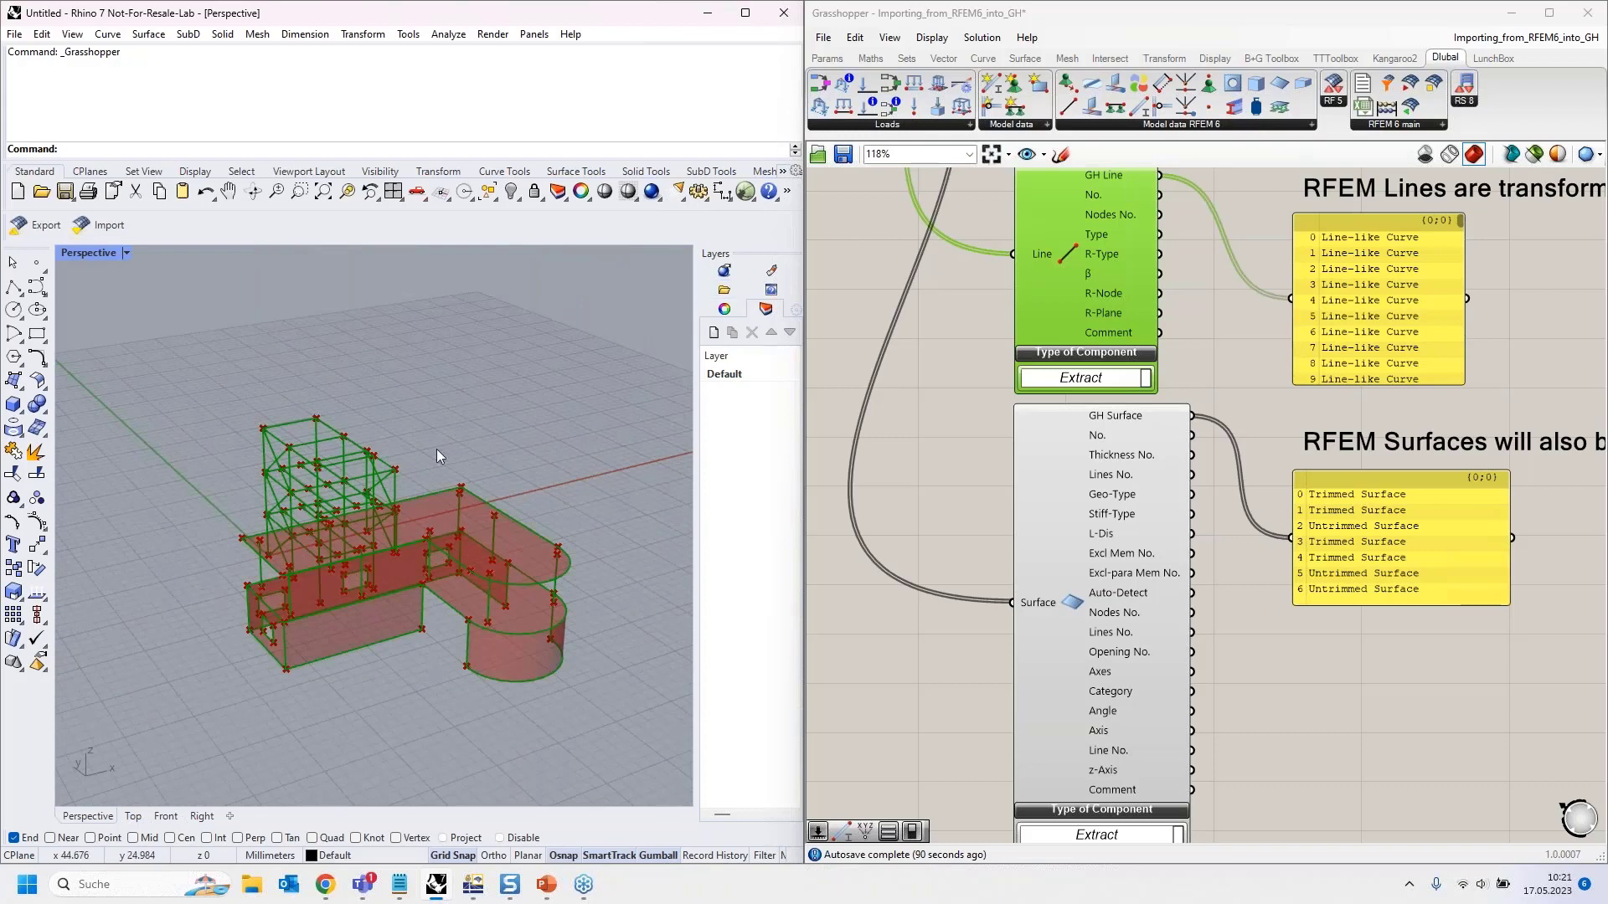
scroll(435, 448, "up", 8)
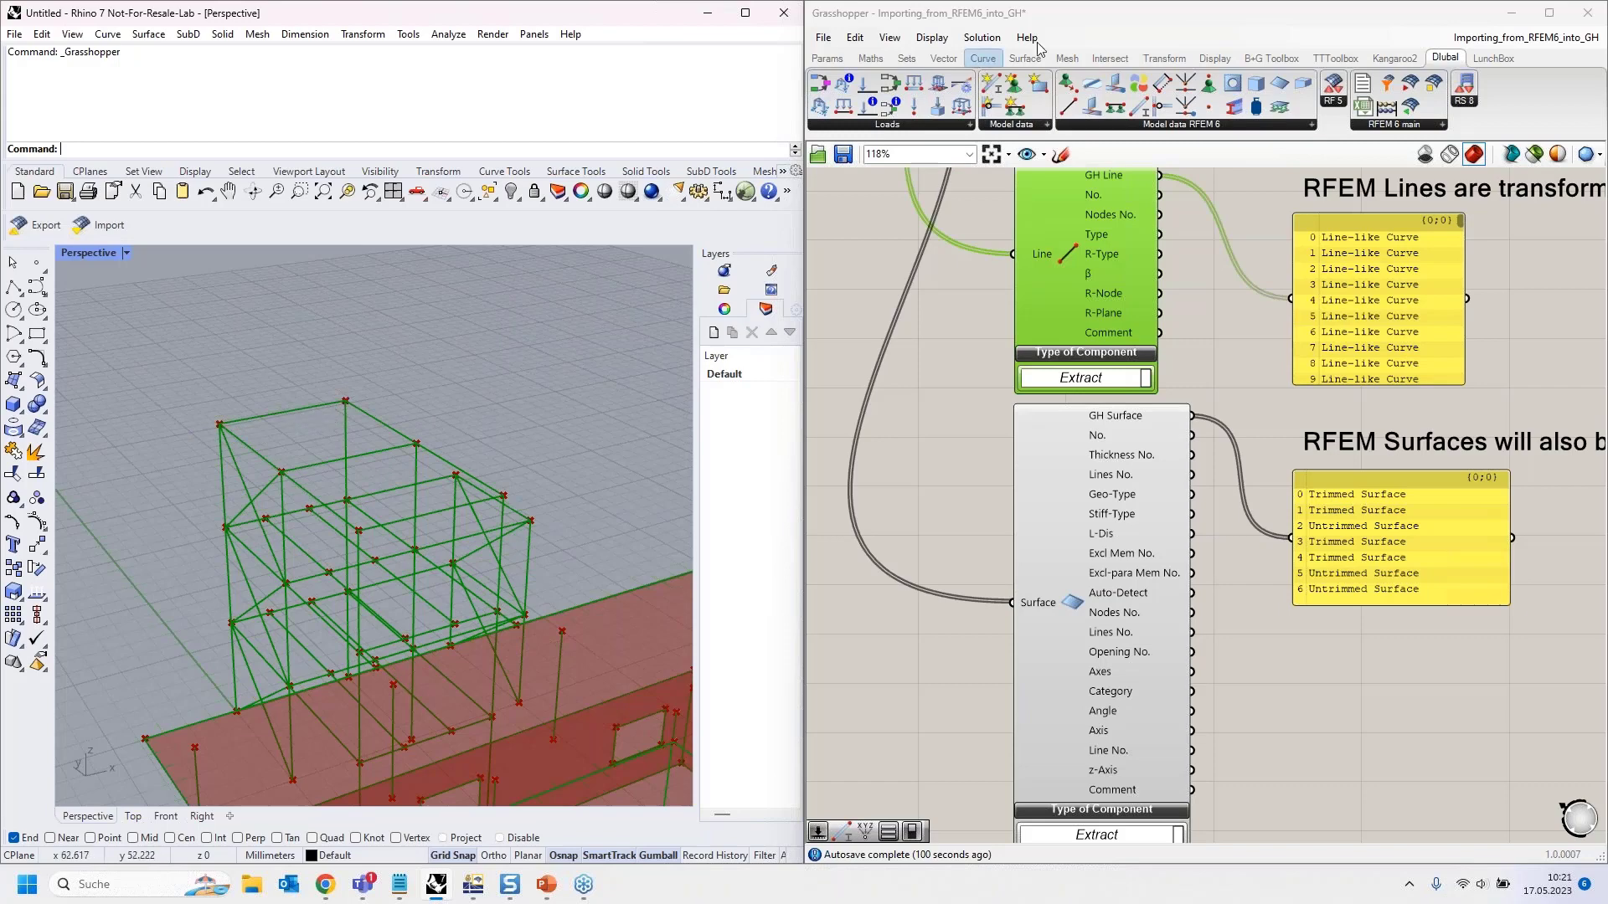
Step: Return the Grasshopper window beside RFEM and turn off the complete structure import by setting its Run toggle to False
left_click(1120, 24)
left_click_drag(1120, 24, 0, 143)
scroll(502, 400, "down", 5)
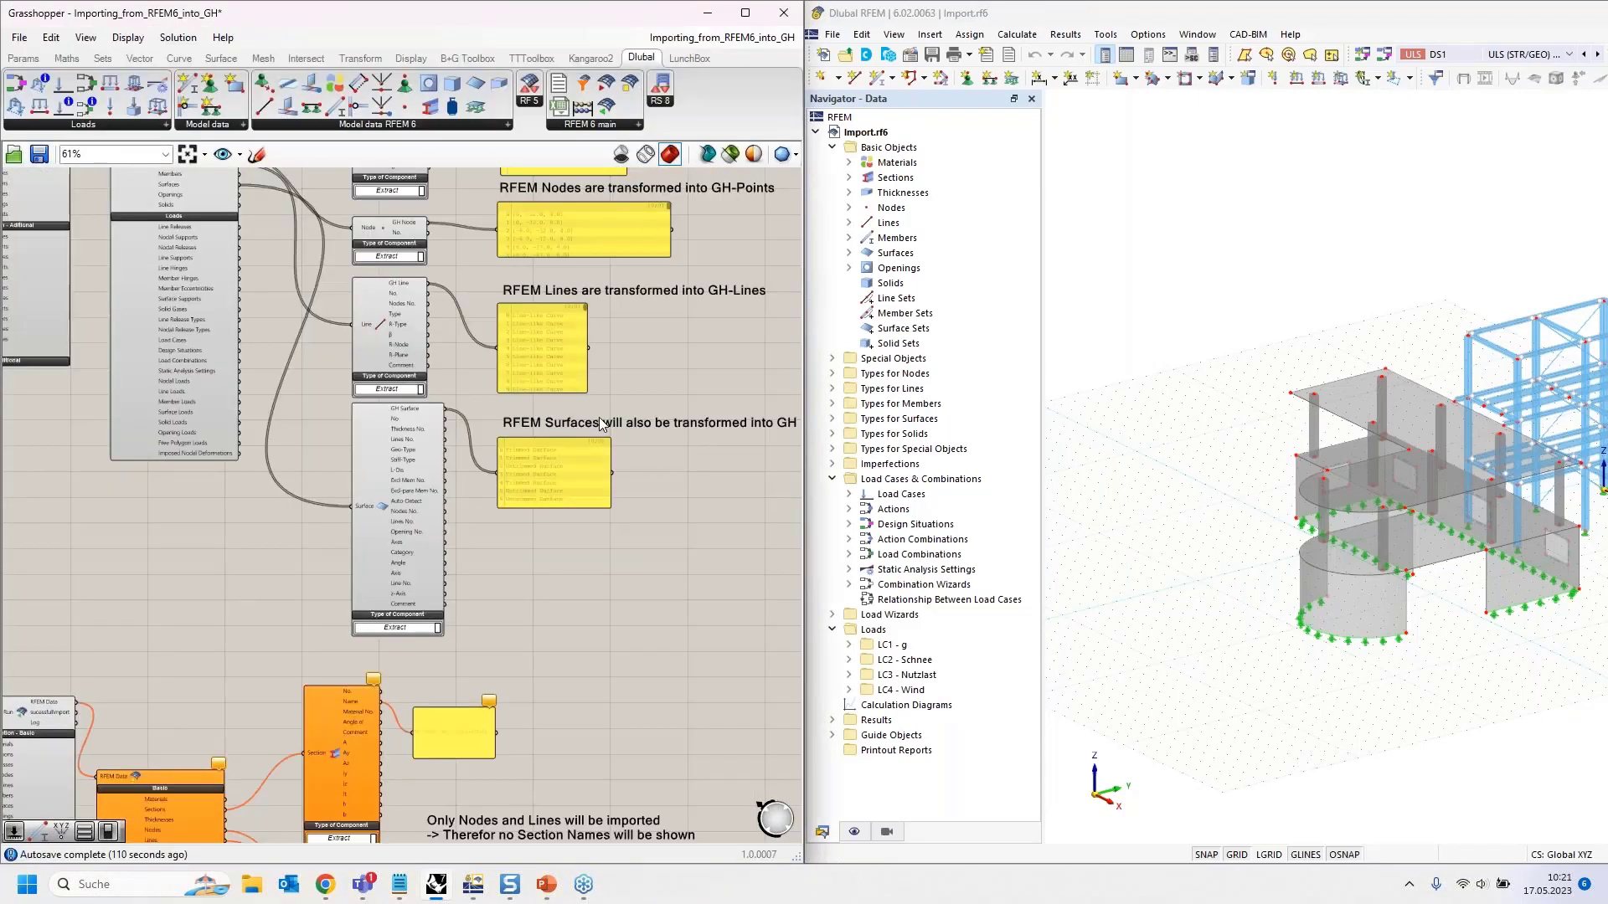
scroll(400, 348, "up", 5)
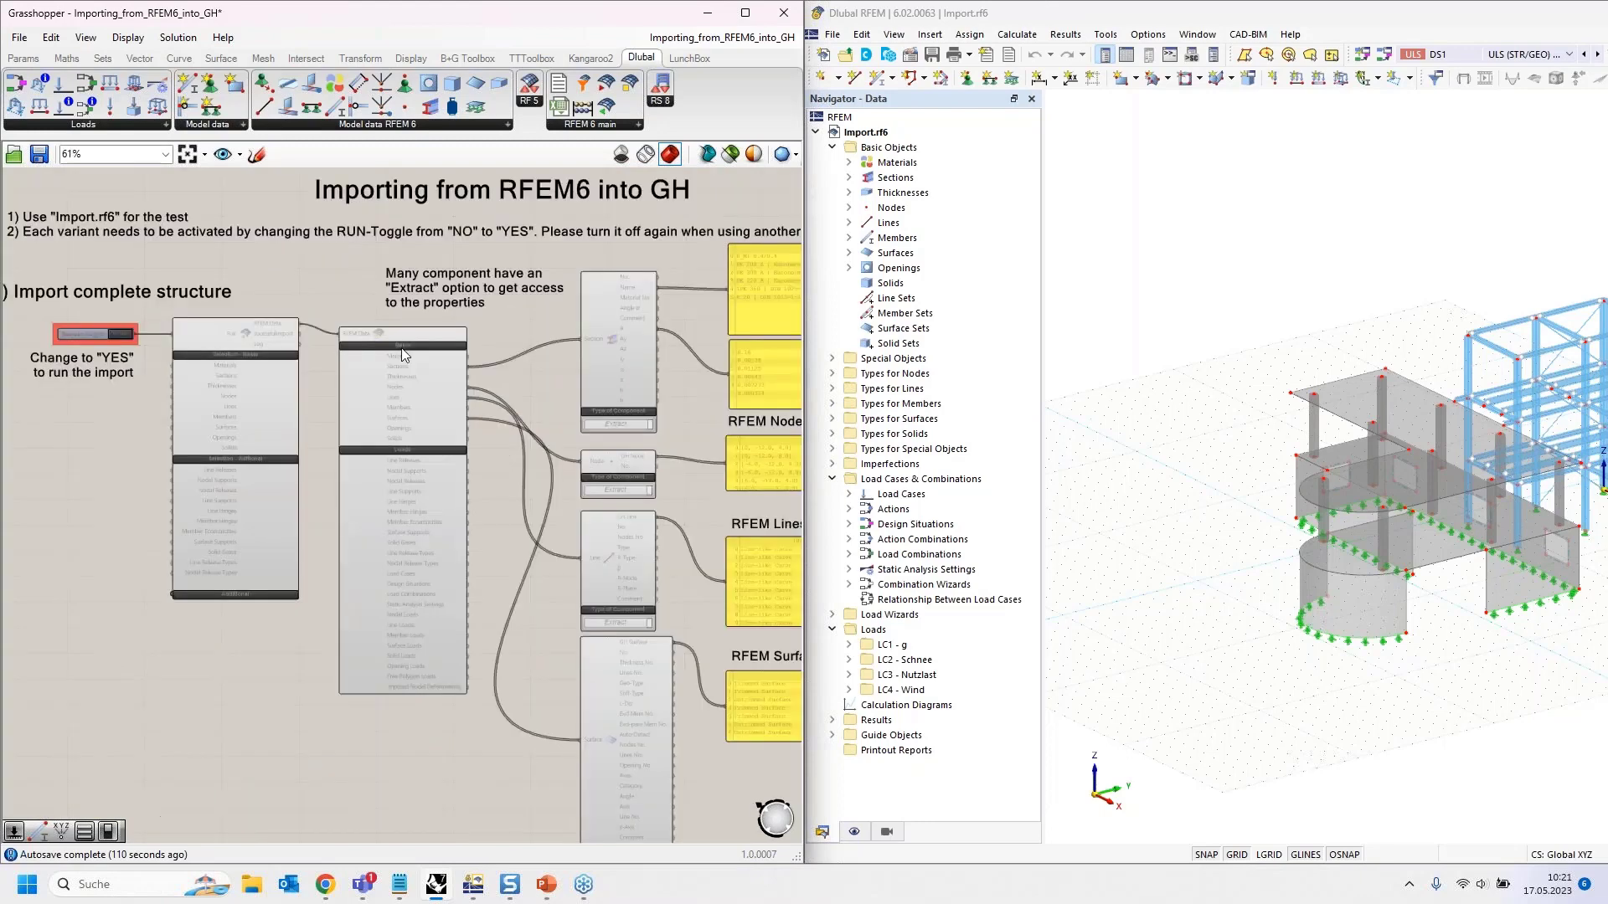
left_click(240, 399)
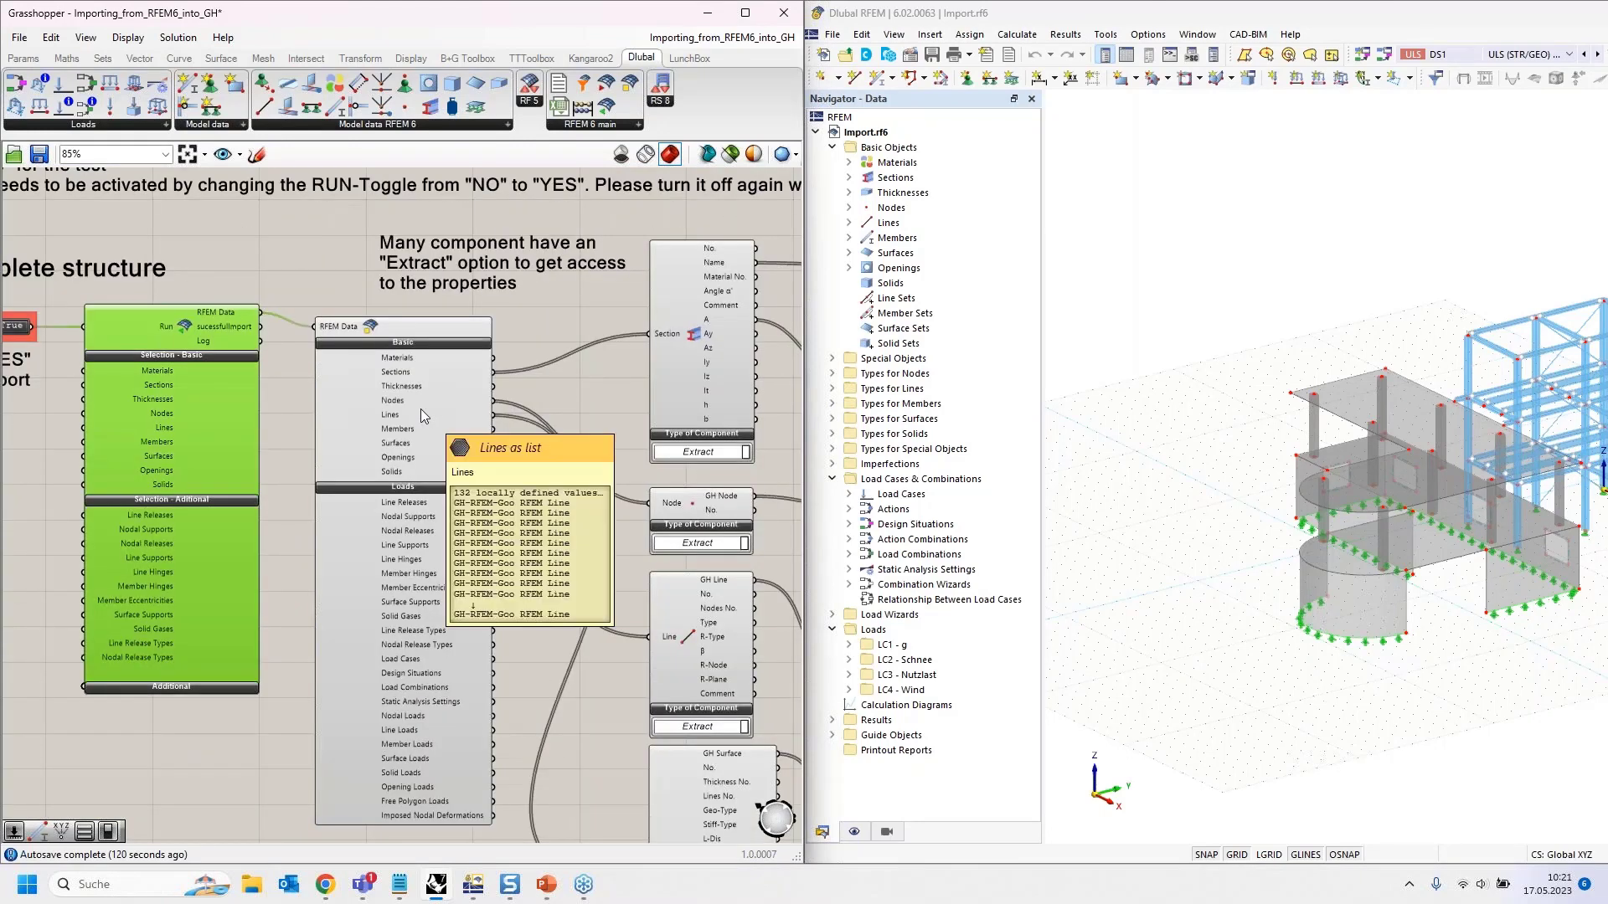
left_click(407, 394)
right_click_drag(573, 404, 421, 381)
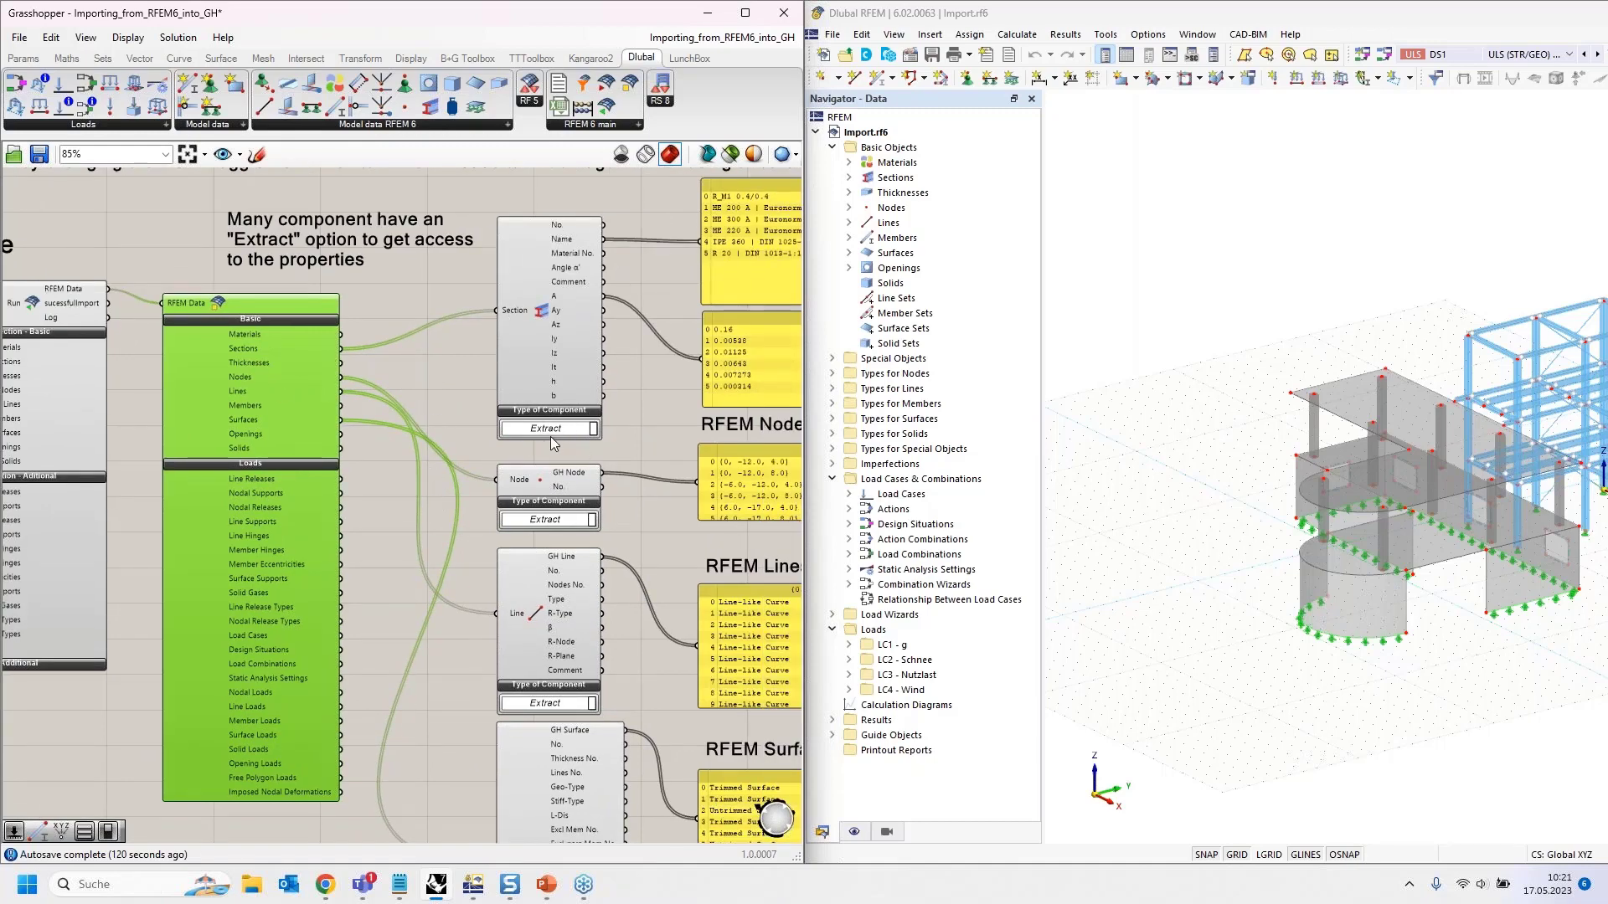
right_click_drag(206, 364, 638, 315)
left_click(303, 251)
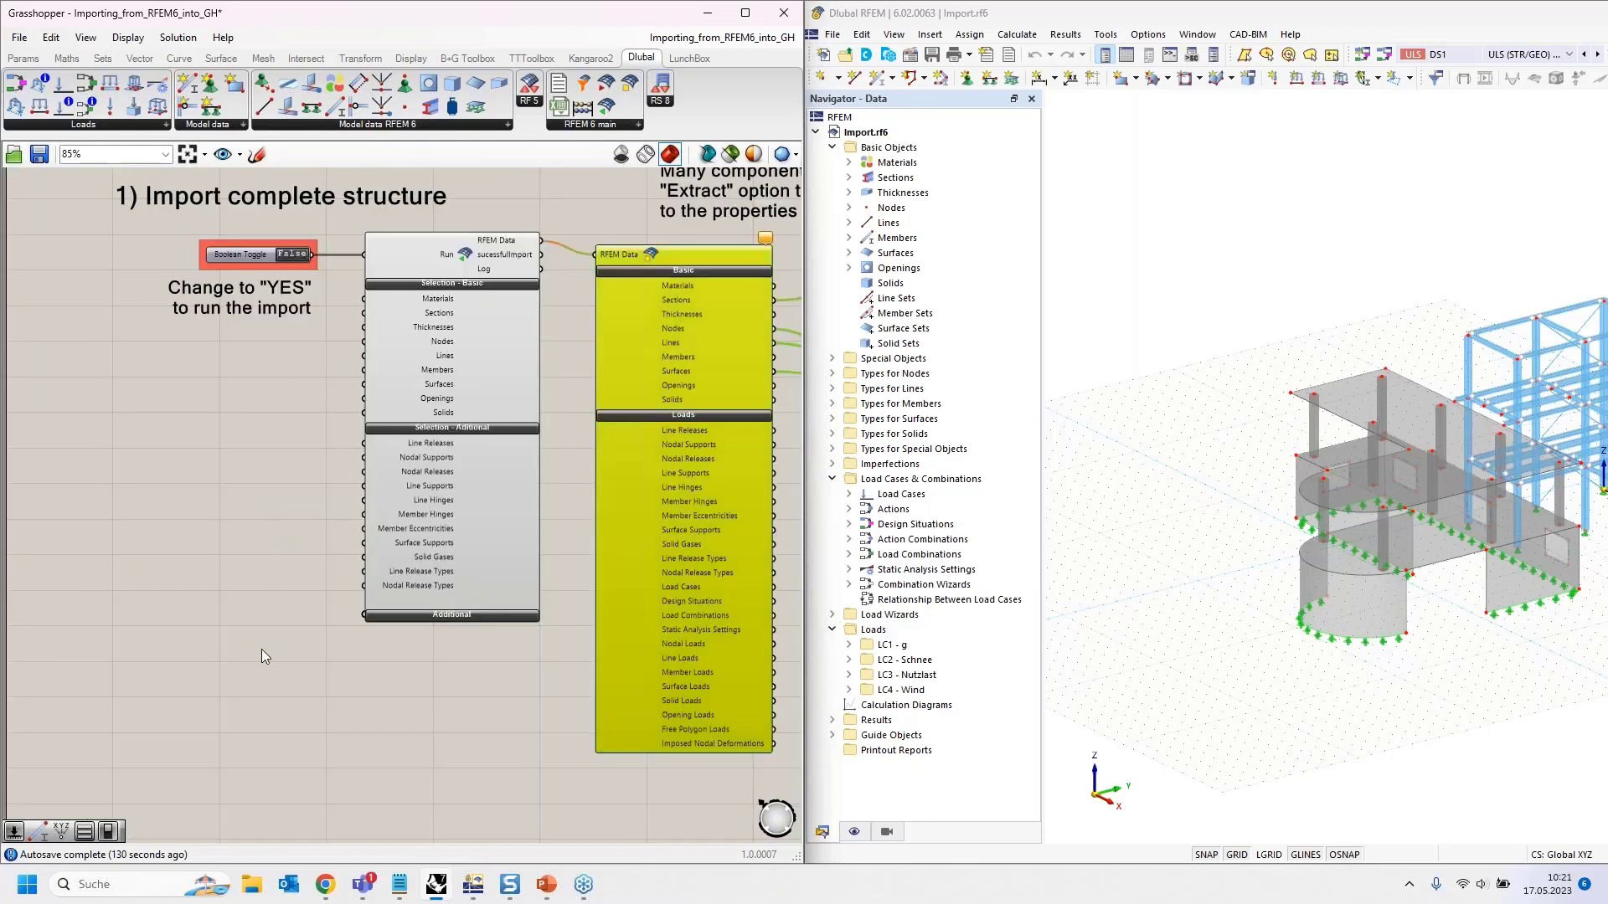
Step: Examine the "Import only specific objects" variant and the Boolean Toggle wired to its Nodes and Lines selection inputs
right_click_drag(259, 649, 252, 331)
scroll(251, 331, "down", 3)
right_click_drag(250, 449, 211, 253)
scroll(181, 450, "up", 3)
right_click_drag(67, 393, 126, 411)
right_click_drag(299, 633, 290, 579)
left_click(494, 461)
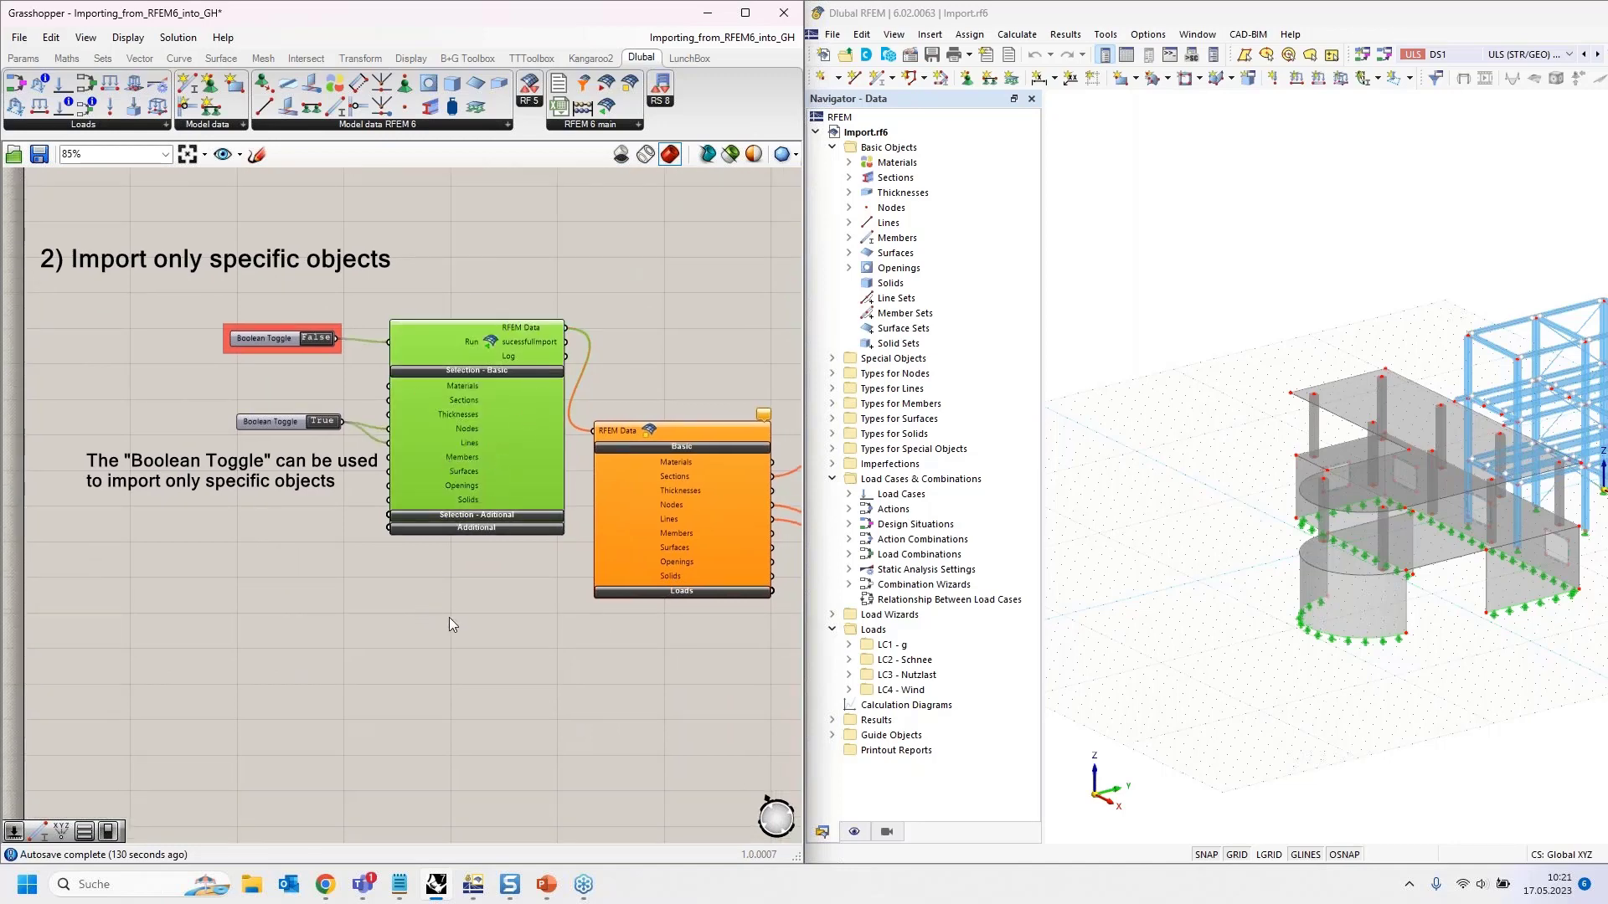
right_click_drag(408, 593, 378, 591)
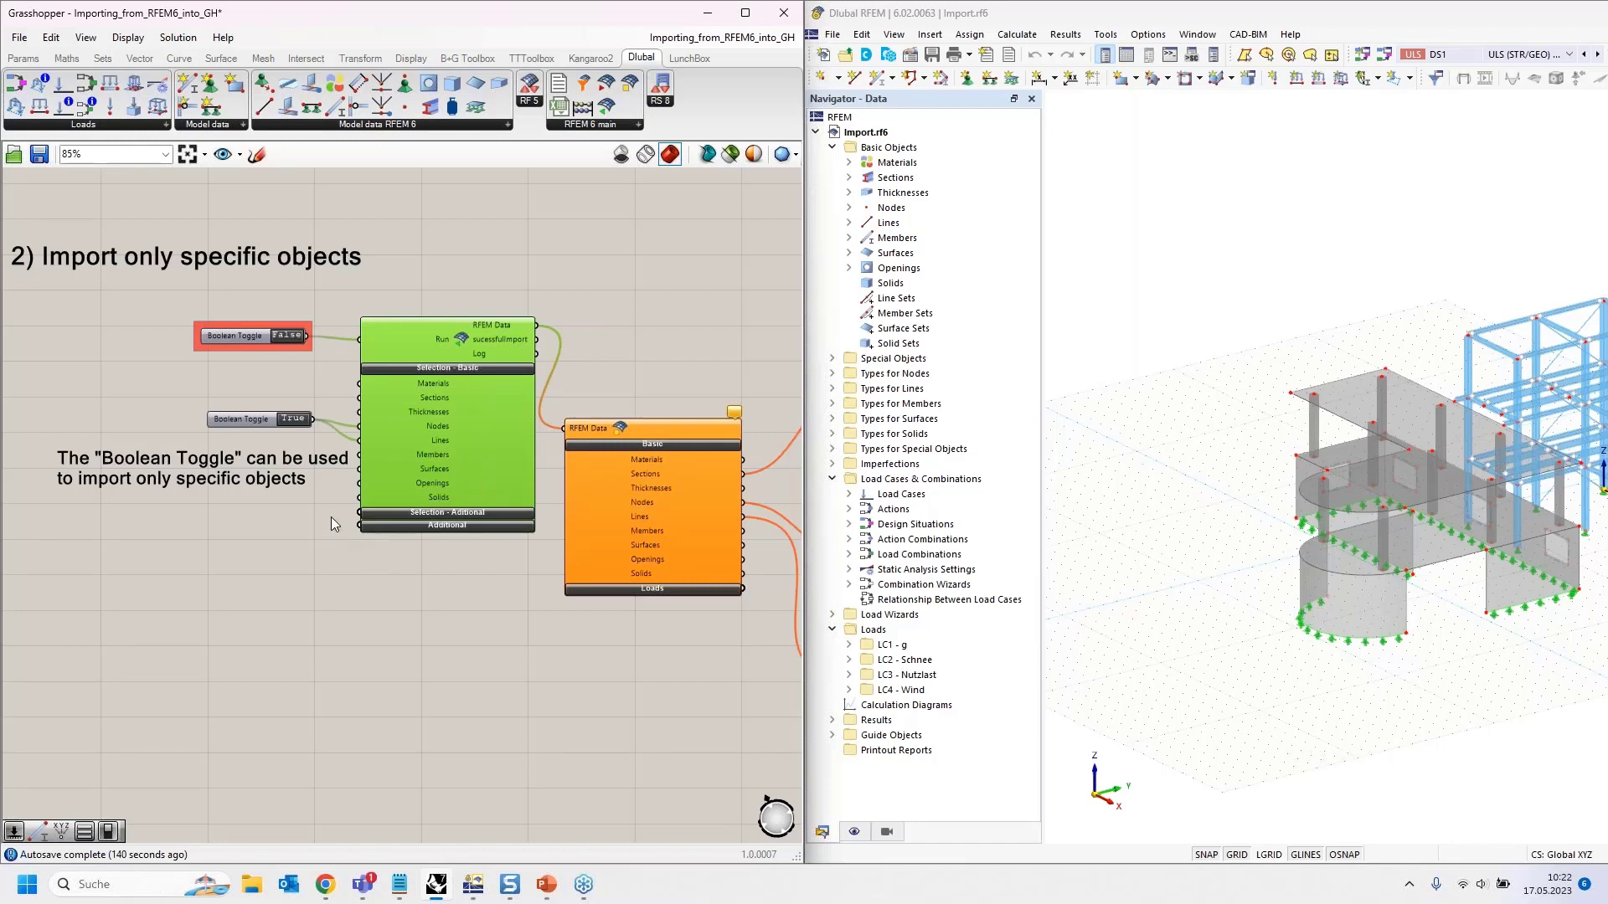
scroll(440, 422, "up", 2)
right_click_drag(235, 419, 316, 406)
right_click_drag(175, 371, 215, 338)
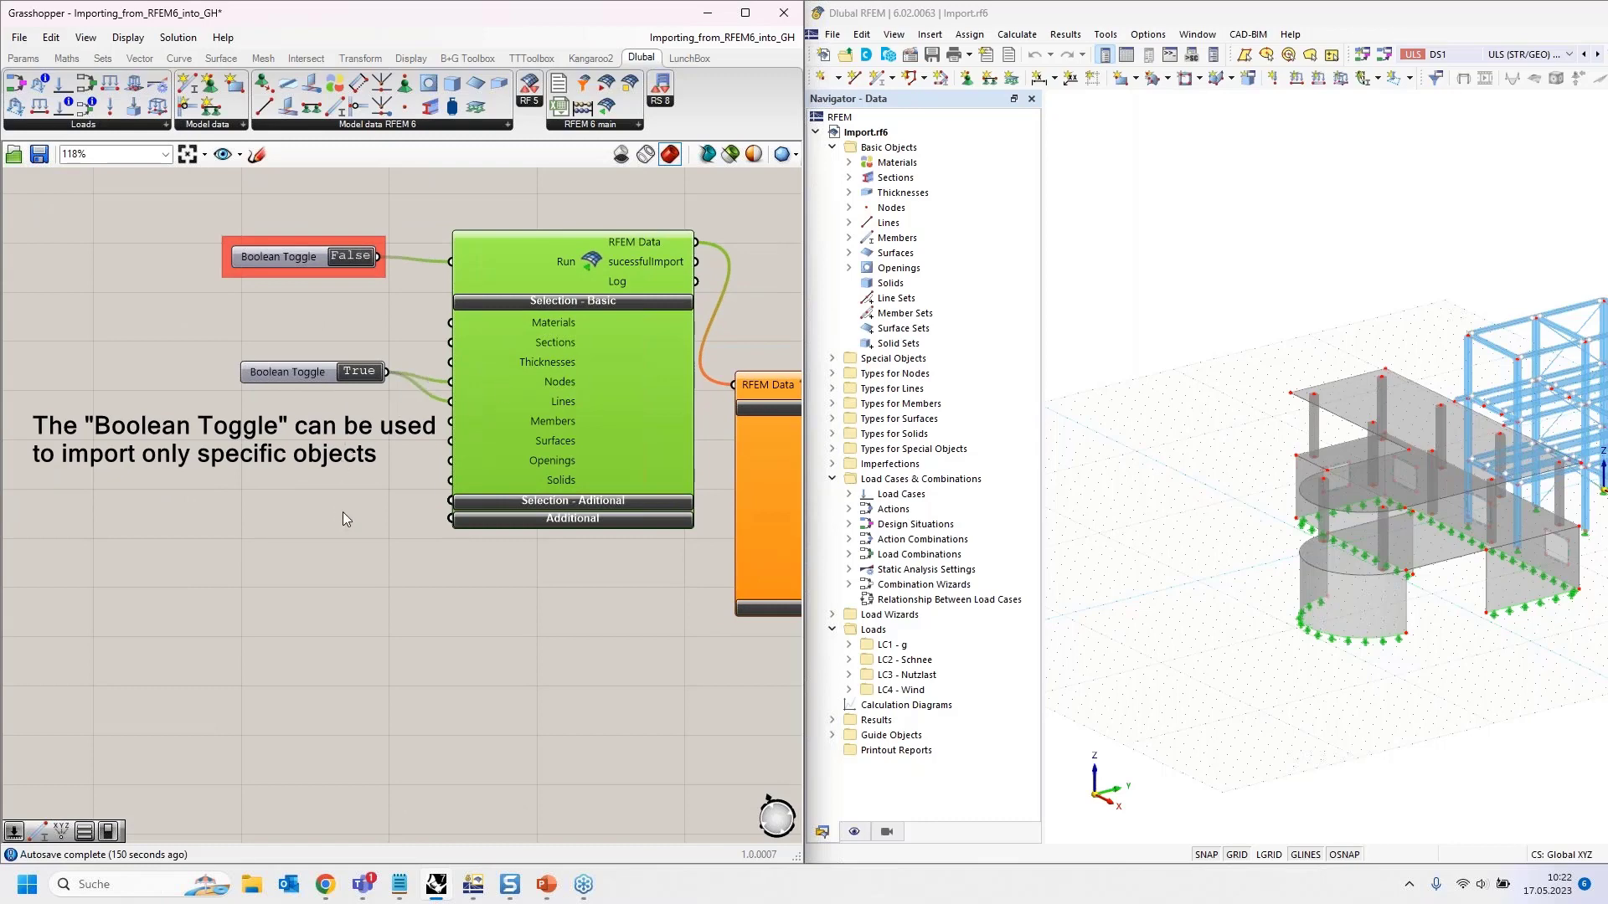
right_click_drag(344, 519, 215, 575)
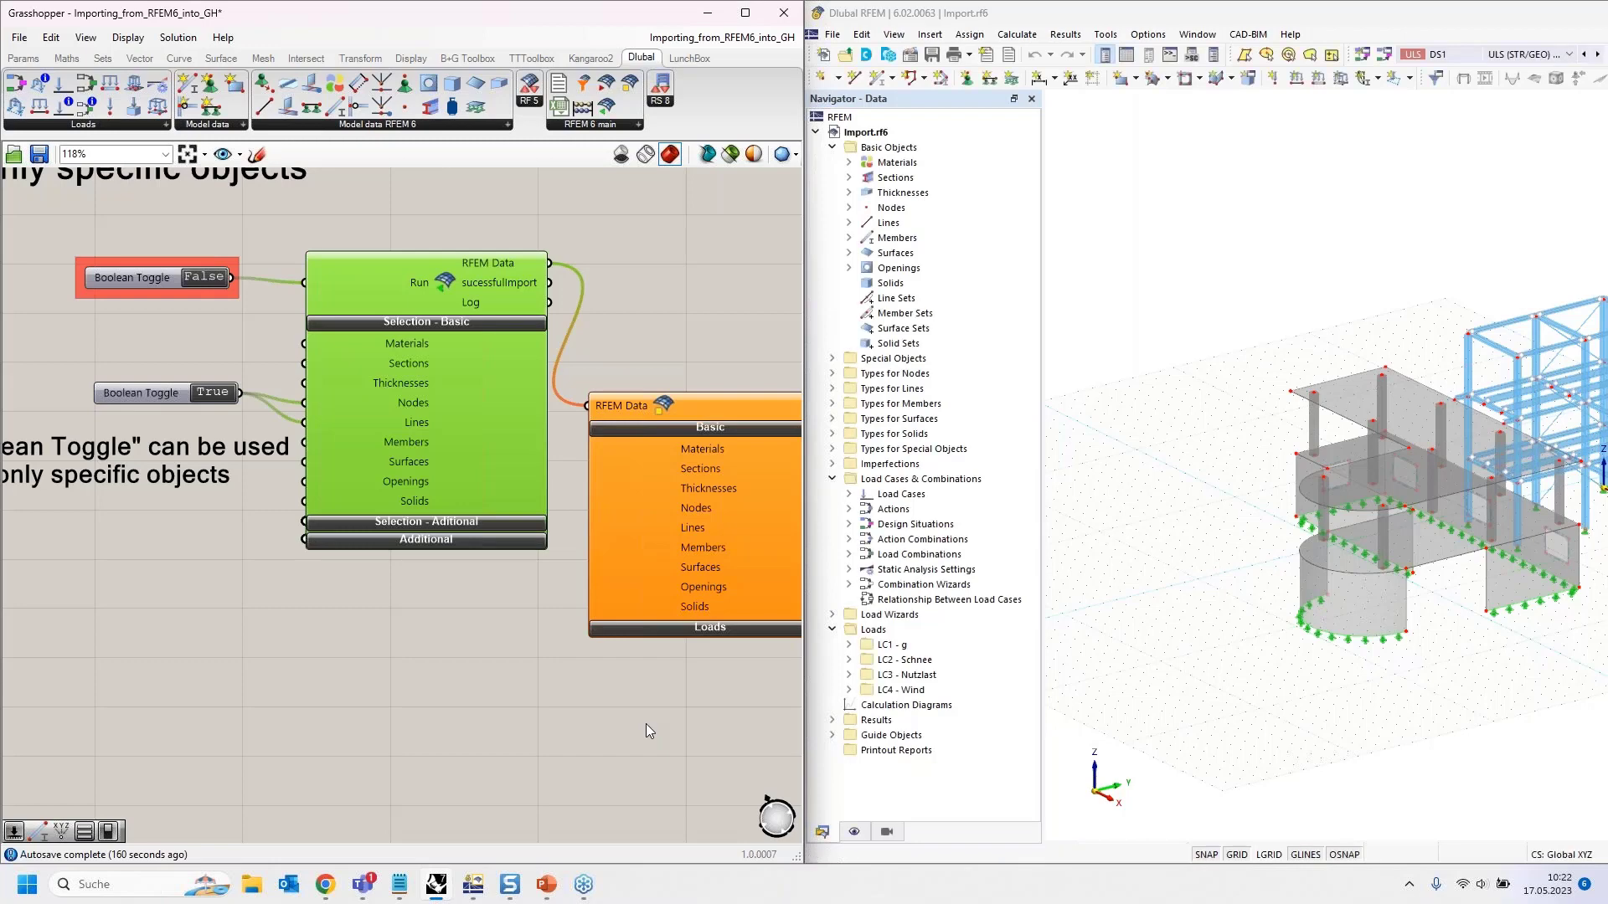
Step: Check the Section, Node and Line extraction components of the specific-objects import and read the panel of node coordinates
right_click_drag(727, 734, 155, 688)
mouse_move(439, 443)
scroll(155, 688, "down", 1)
right_click_drag(475, 630, 439, 566)
left_click(363, 471)
left_click(373, 636)
left_click(584, 549)
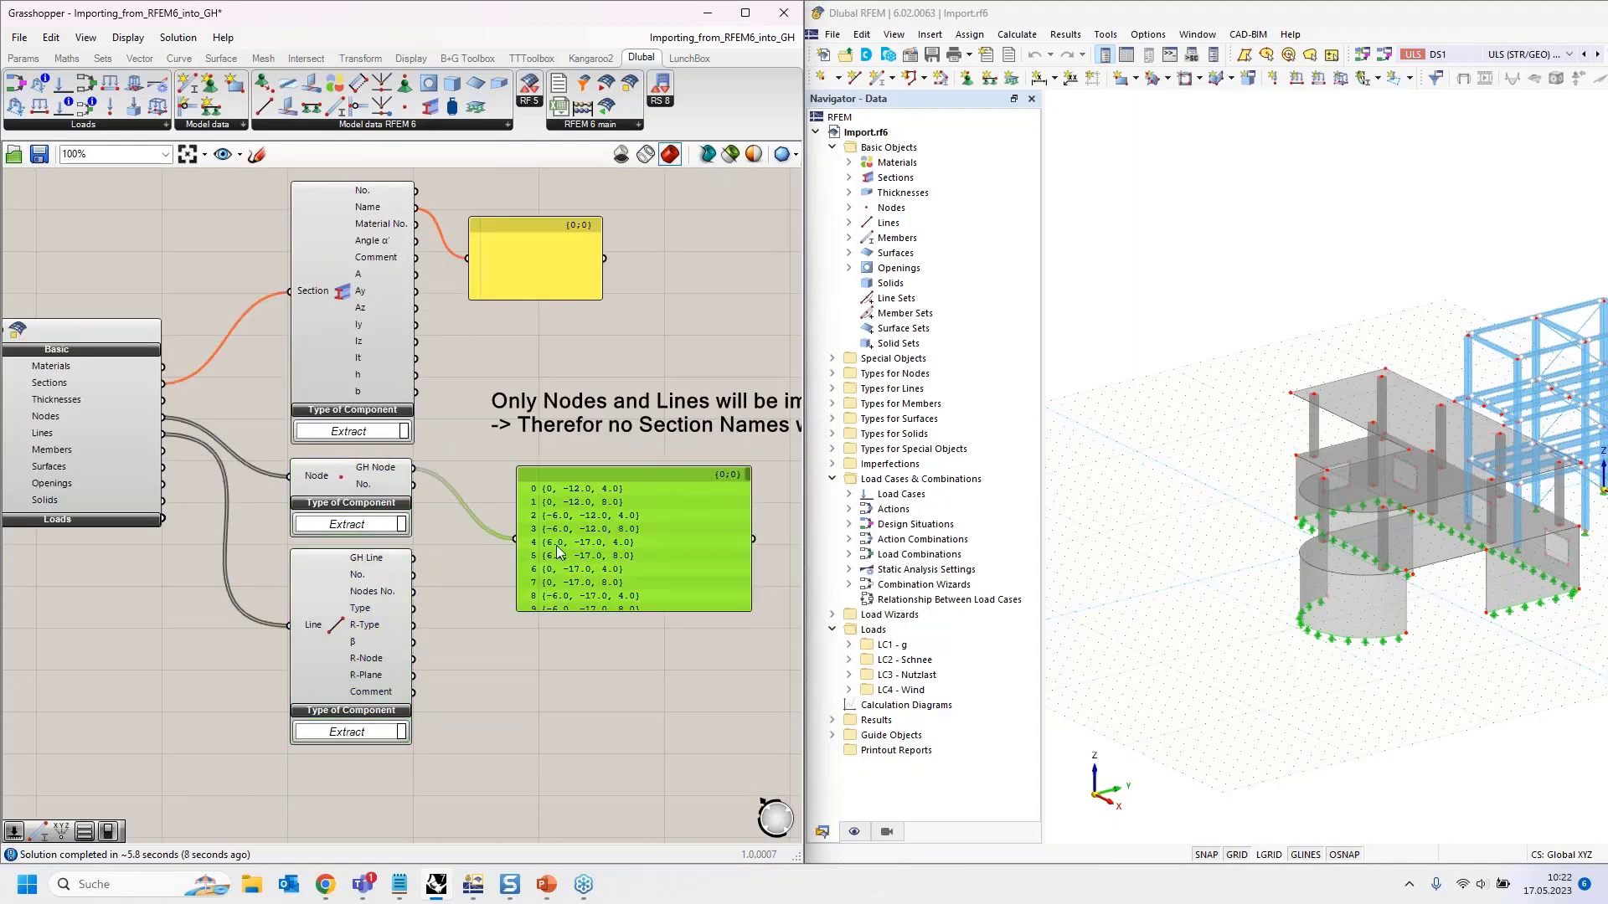
Step: Feed the coordinates panel from the Line component's GH Line output in place of the GH Node output
left_click_drag(422, 556, 514, 539)
right_click_drag(504, 387, 641, 520)
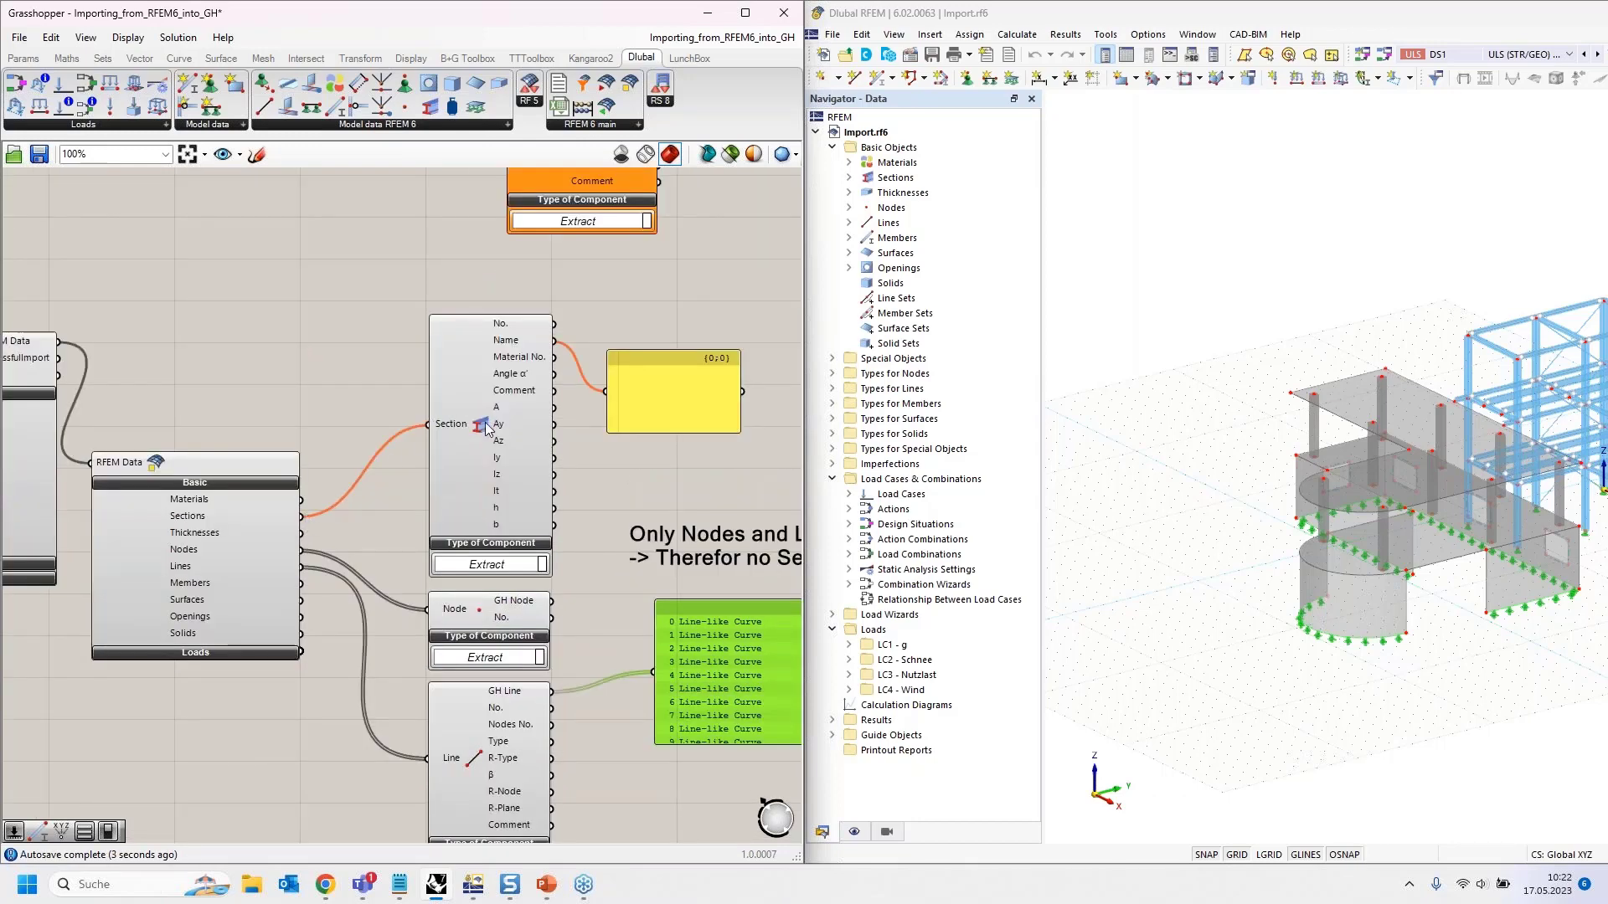
Step: Turn off the specific-objects import by setting its Run toggle to False
right_click_drag(390, 380, 597, 393)
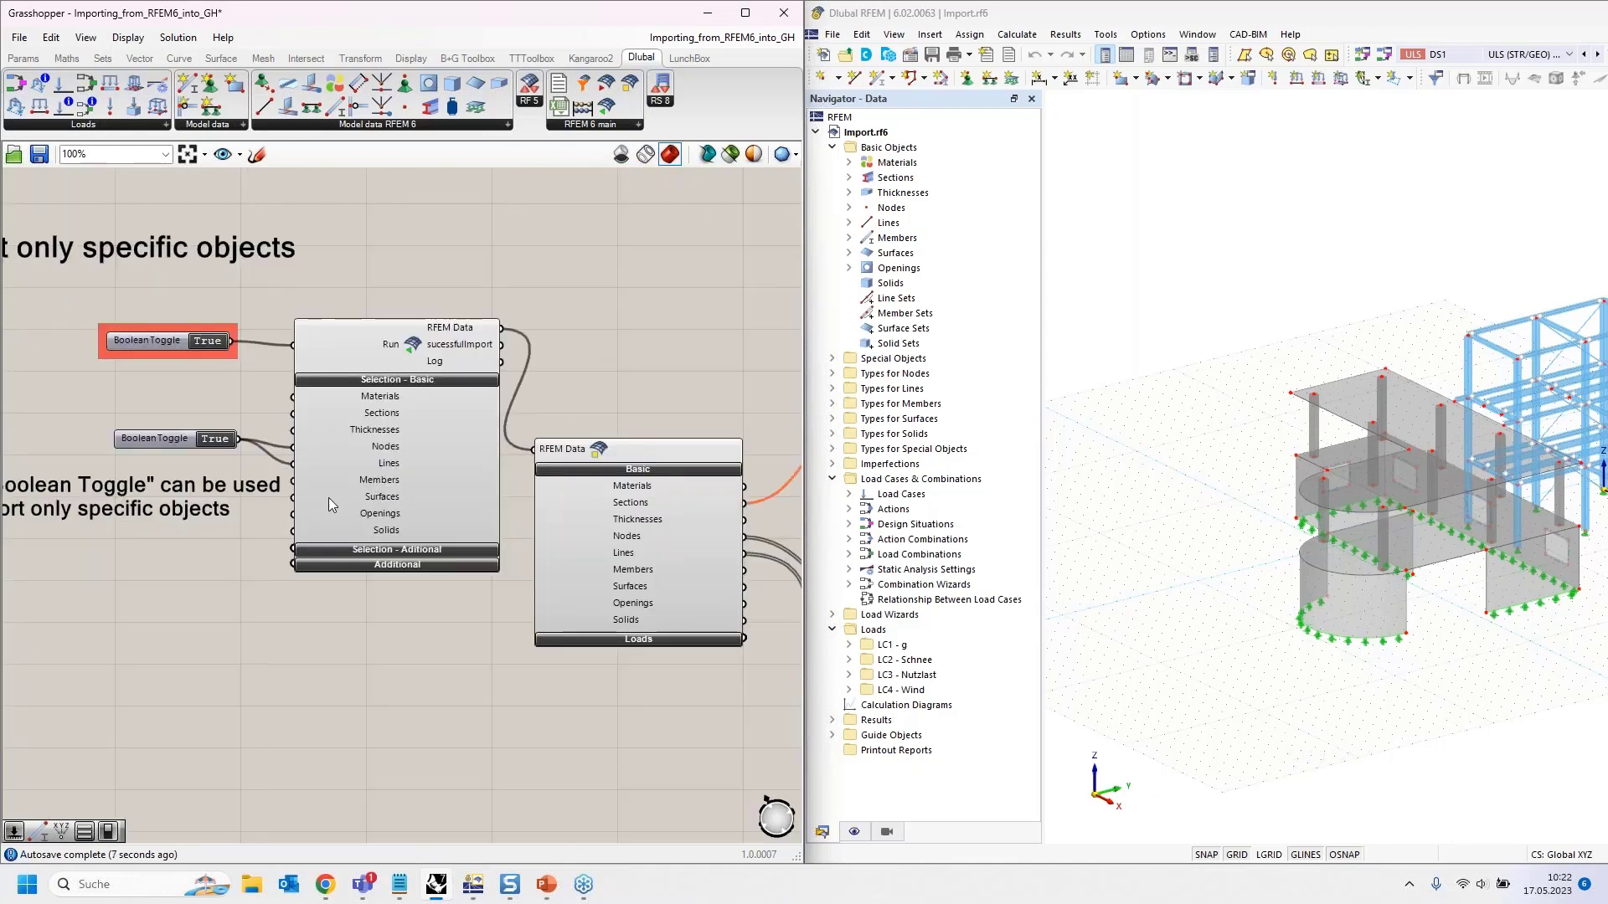
scroll(469, 353, "down", 3)
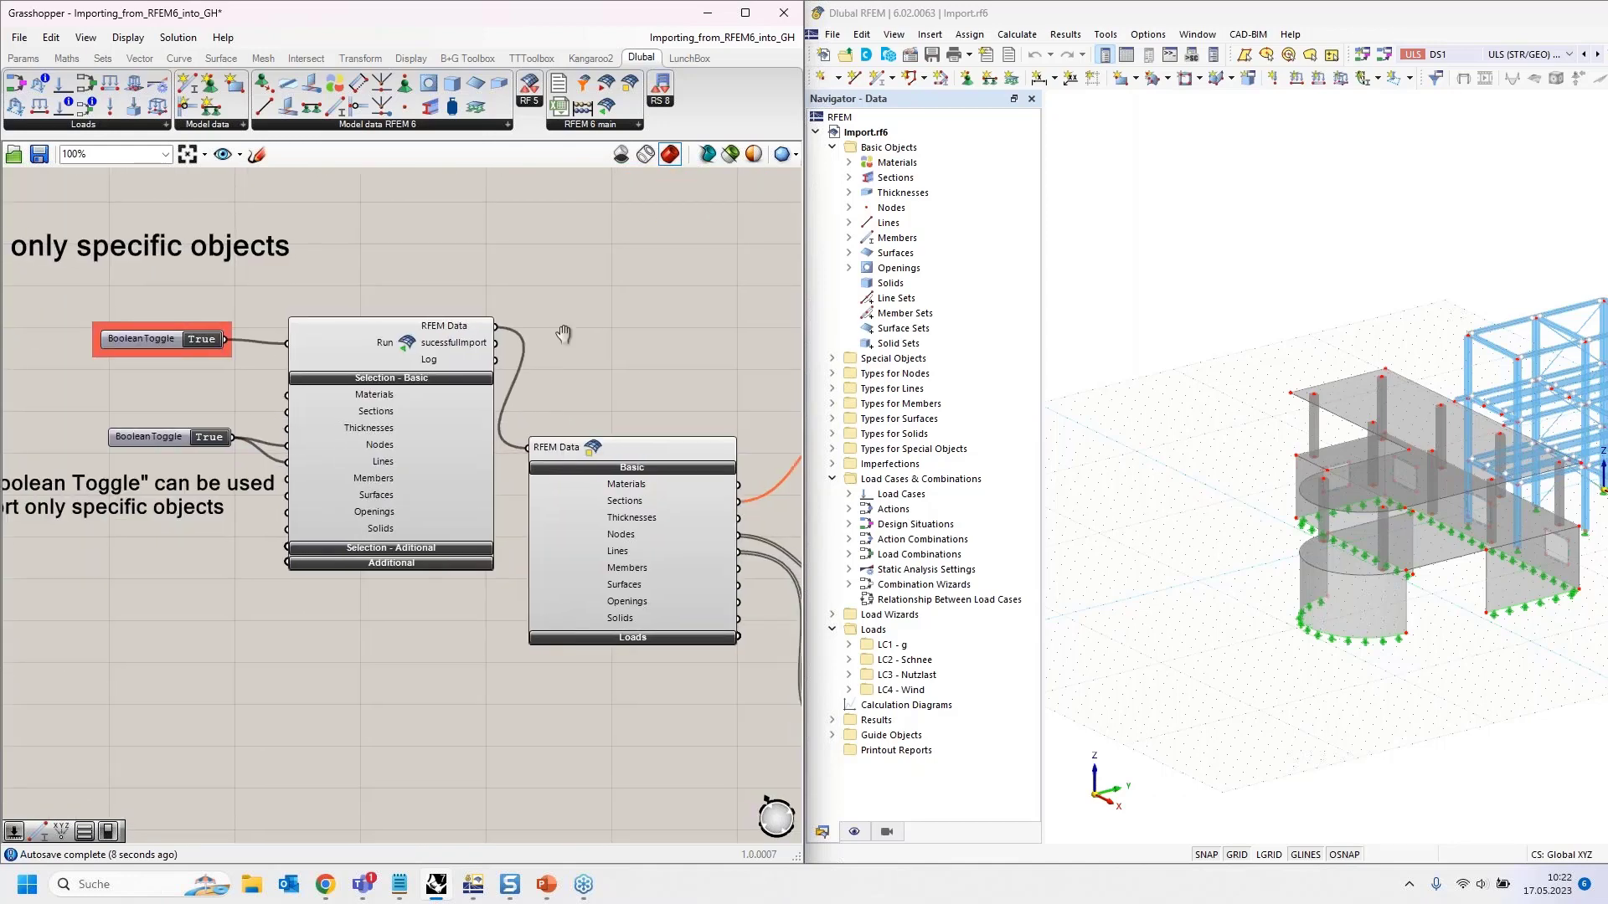
right_click_drag(500, 626, 448, 557)
right_click_drag(176, 391, 244, 484)
scroll(256, 348, "up", 5)
left_click(280, 347)
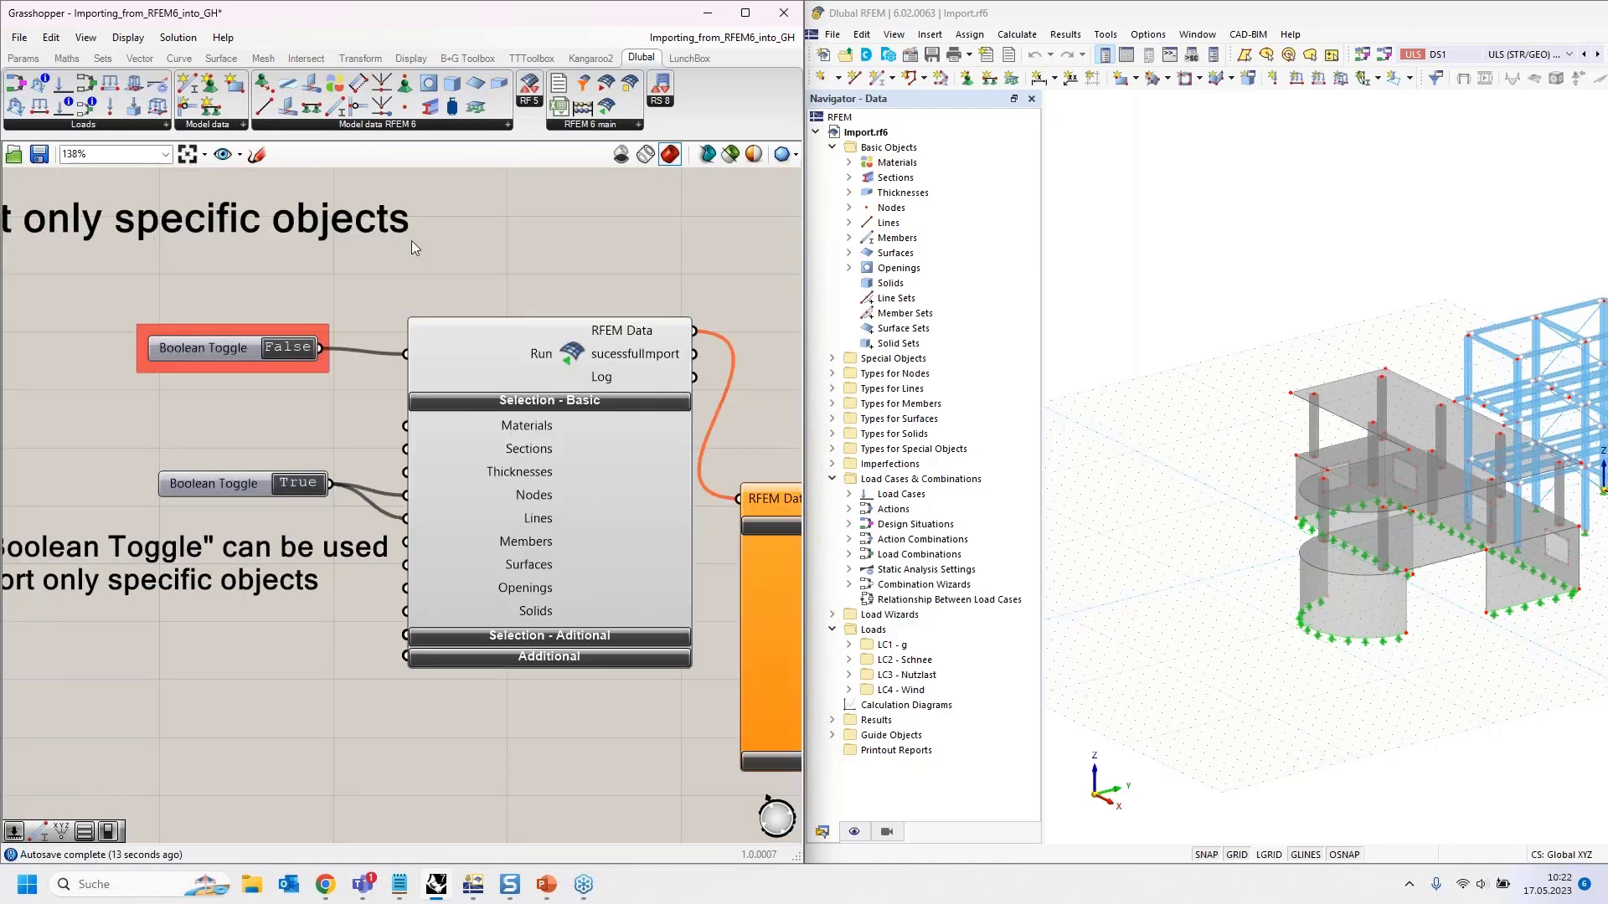
Step: Review the Nodes and Lines selection of variant 2 and the overall layout of variant 3, "Import only specific objects using filters"
scroll(408, 239, "down", 3)
scroll(397, 243, "down", 2)
right_click_drag(345, 484, 249, 195)
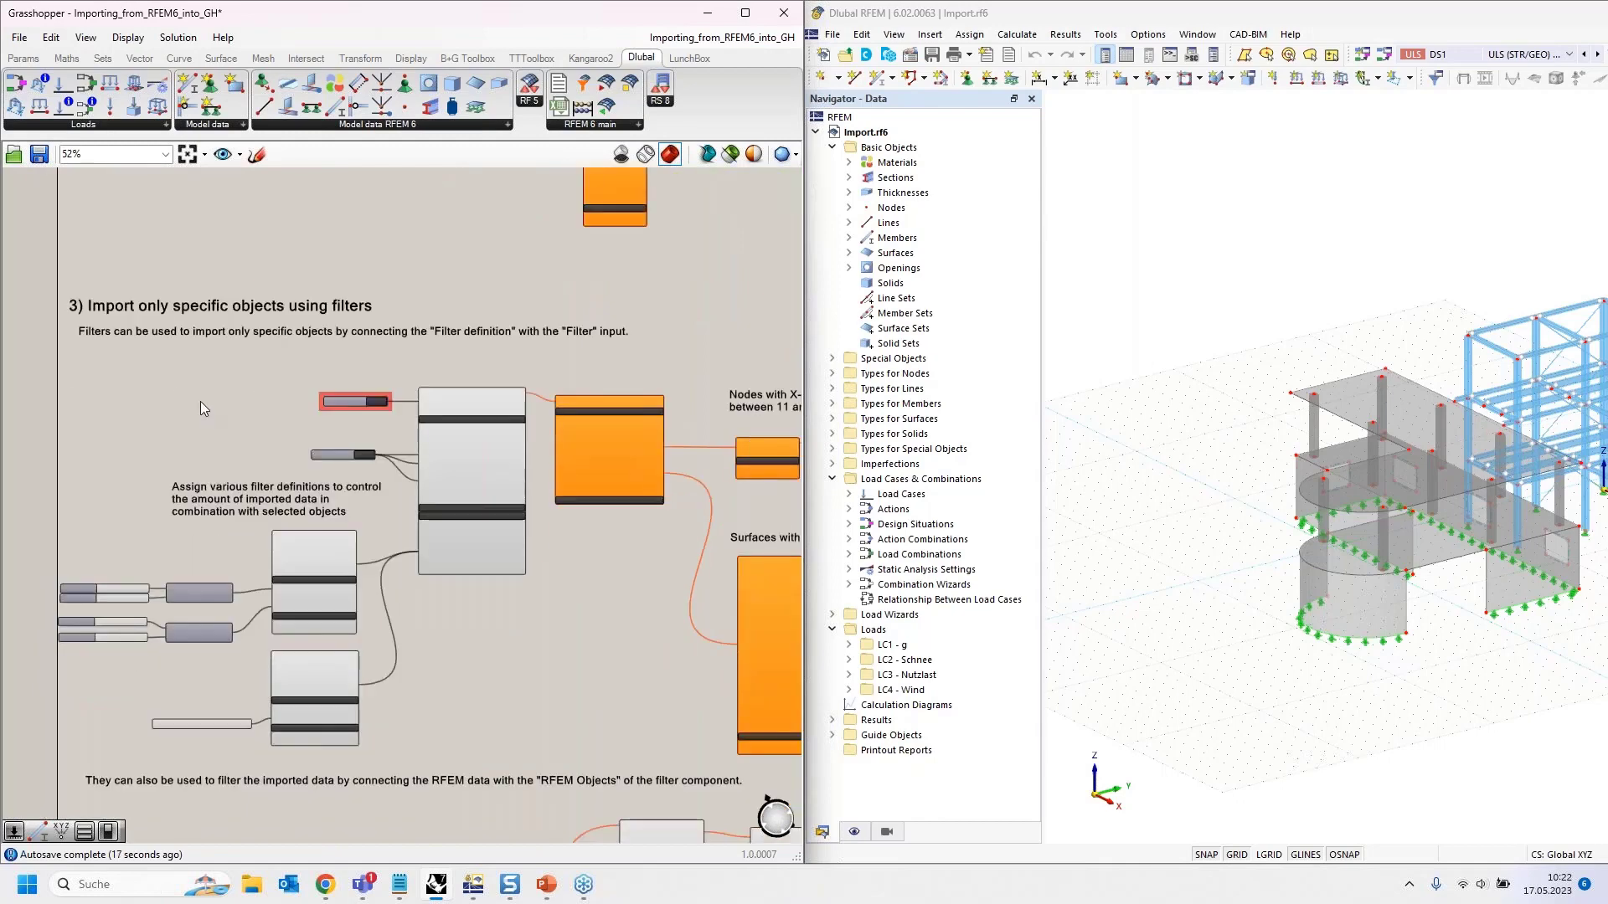
right_click_drag(323, 305, 294, 527)
scroll(334, 320, "up", 4)
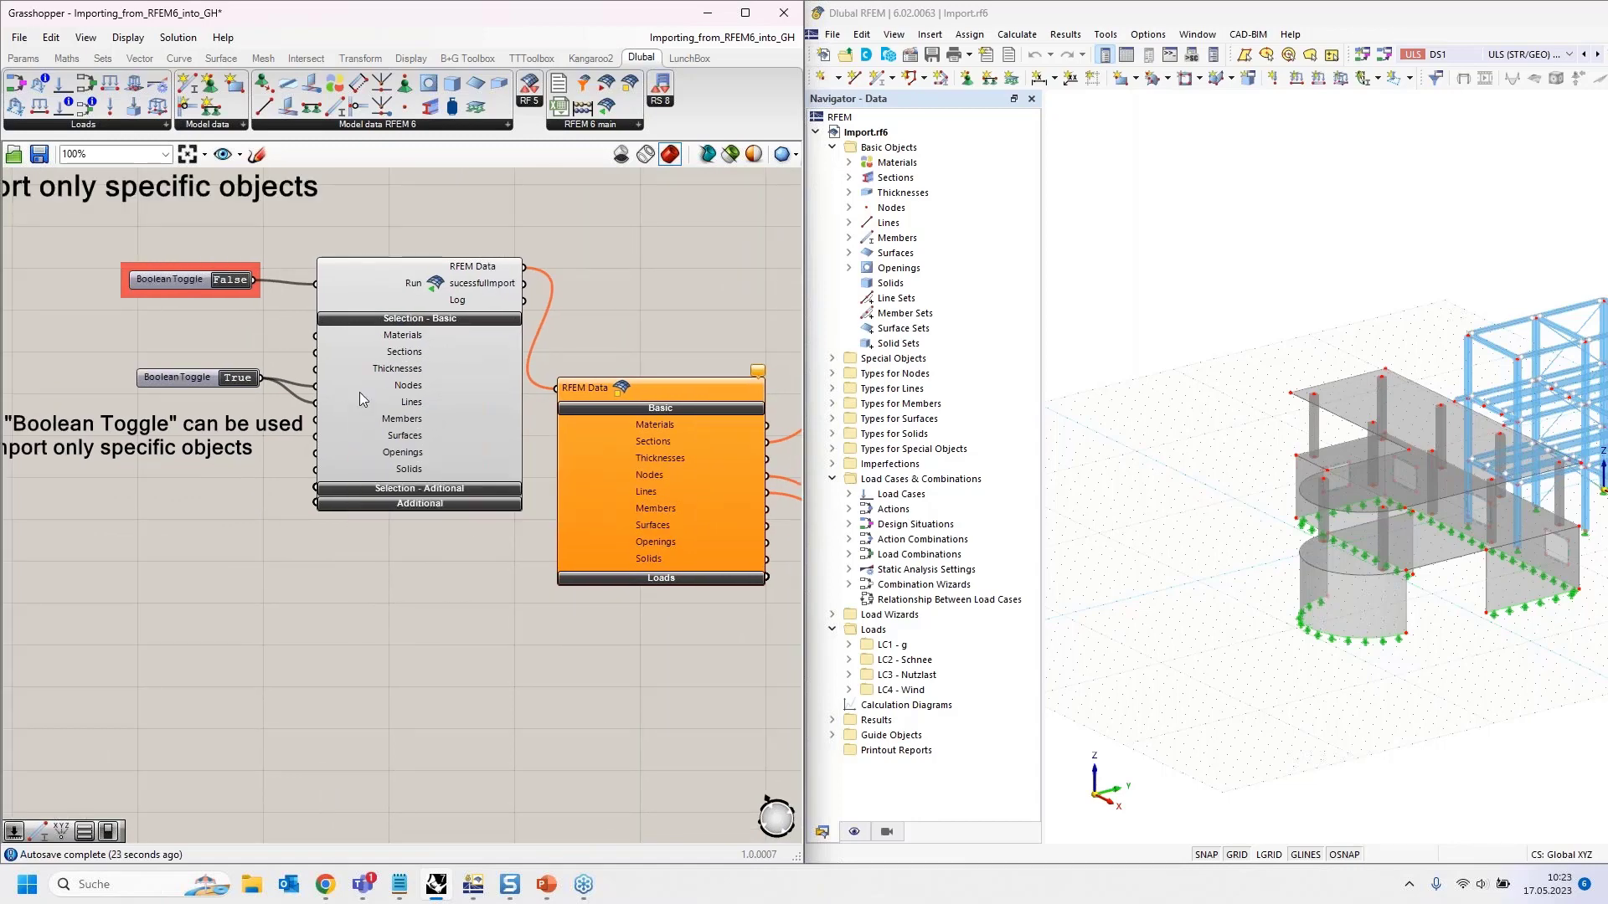
mouse_move(385, 386)
right_click_drag(468, 627, 466, 624)
right_click_drag(465, 522, 460, 466)
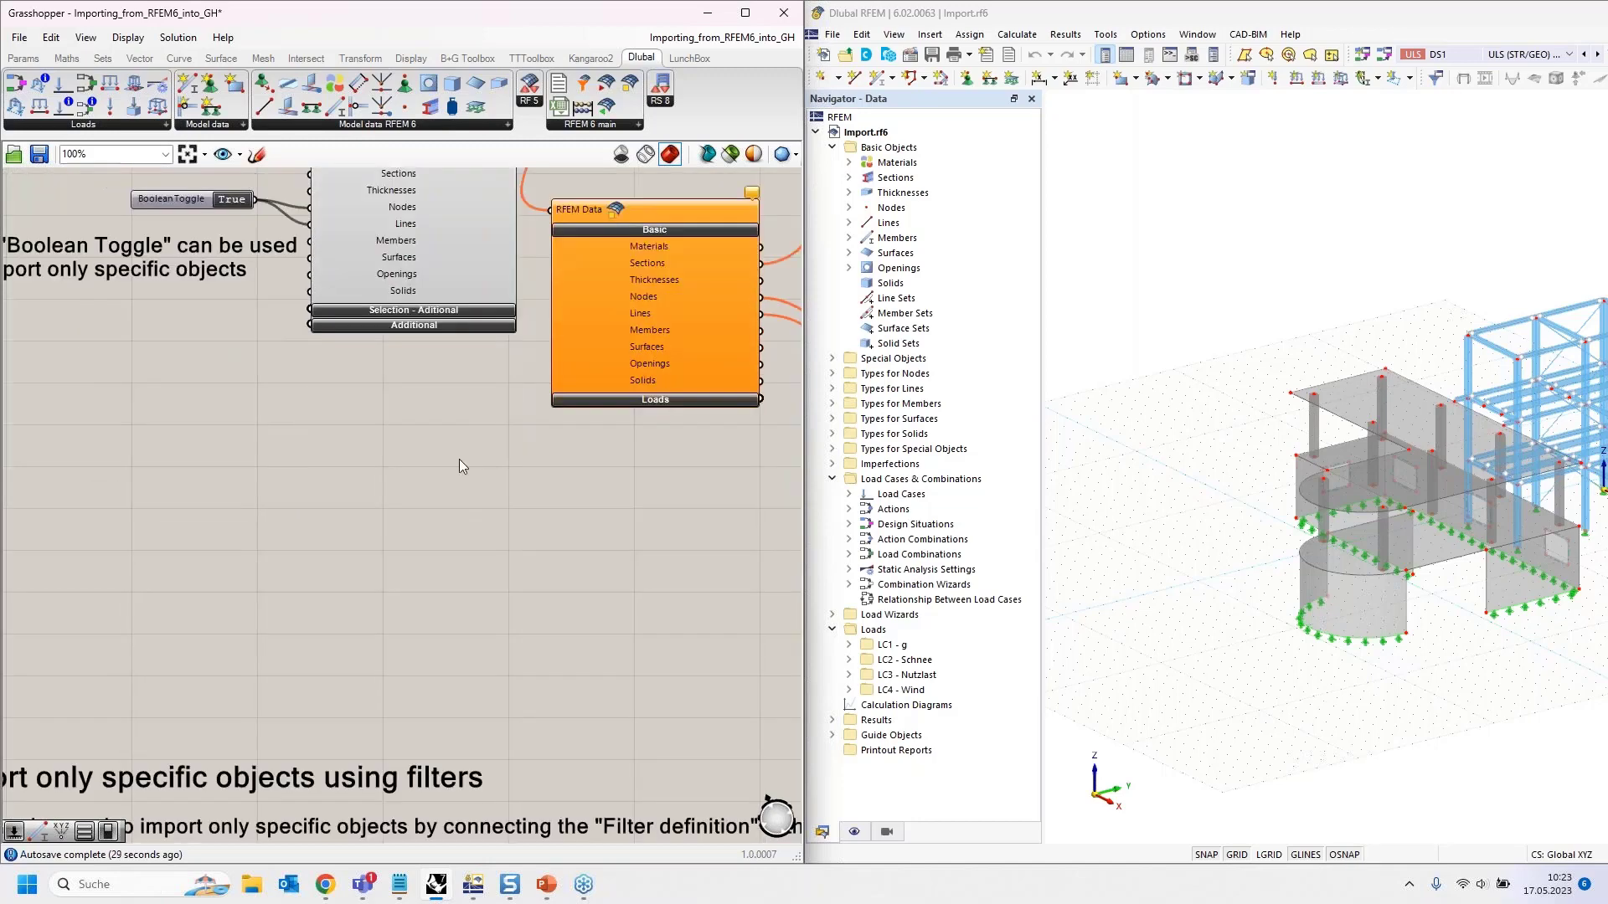
scroll(449, 454, "down", 5)
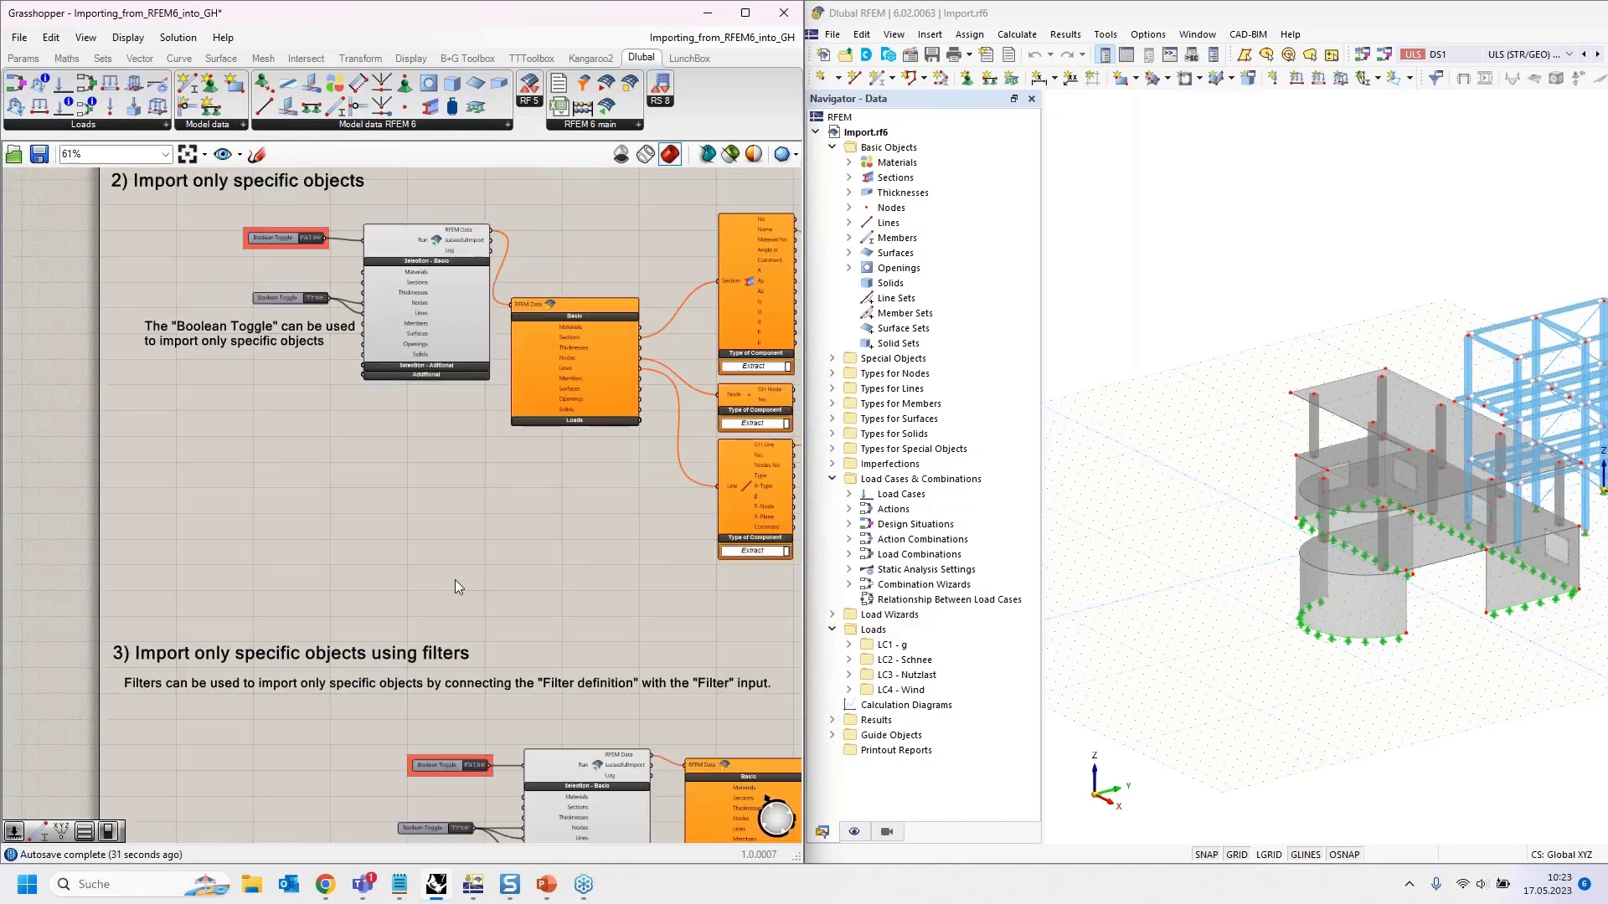
right_click_drag(455, 579, 414, 350)
mouse_move(299, 540)
right_mouse_down()
mouse_move(272, 367)
mouse_move(288, 359)
right_mouse_up()
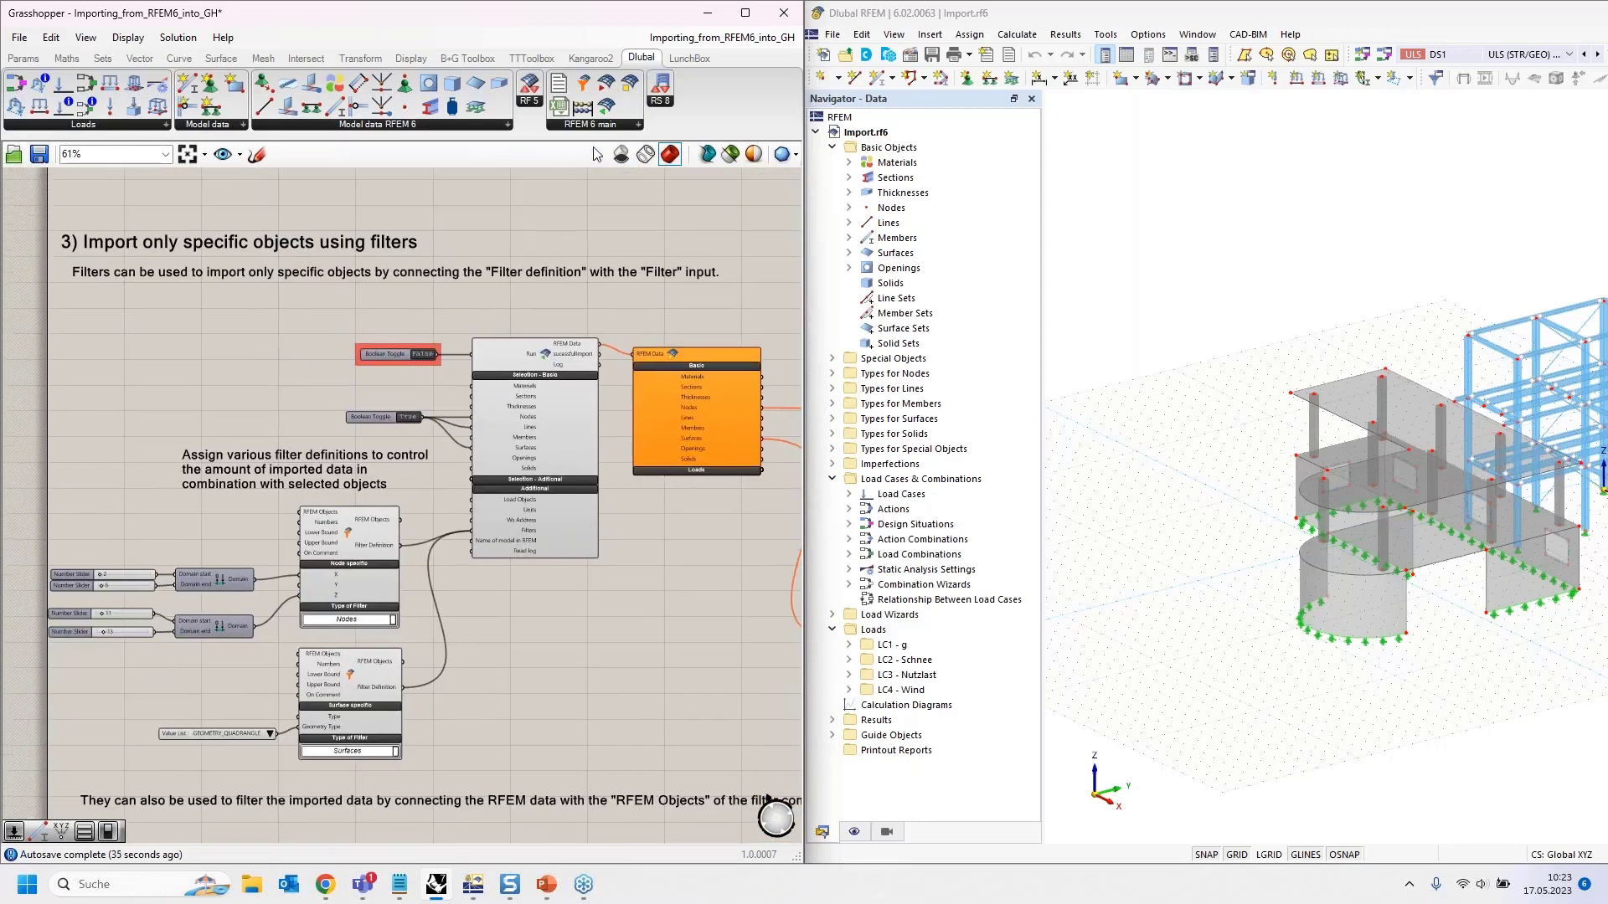
Step: Place a new filter component on the canvas above the variant 3 filters and set its Type of Filter to Surfaces
left_click_drag(587, 90, 179, 349)
scroll(142, 348, "up", 2)
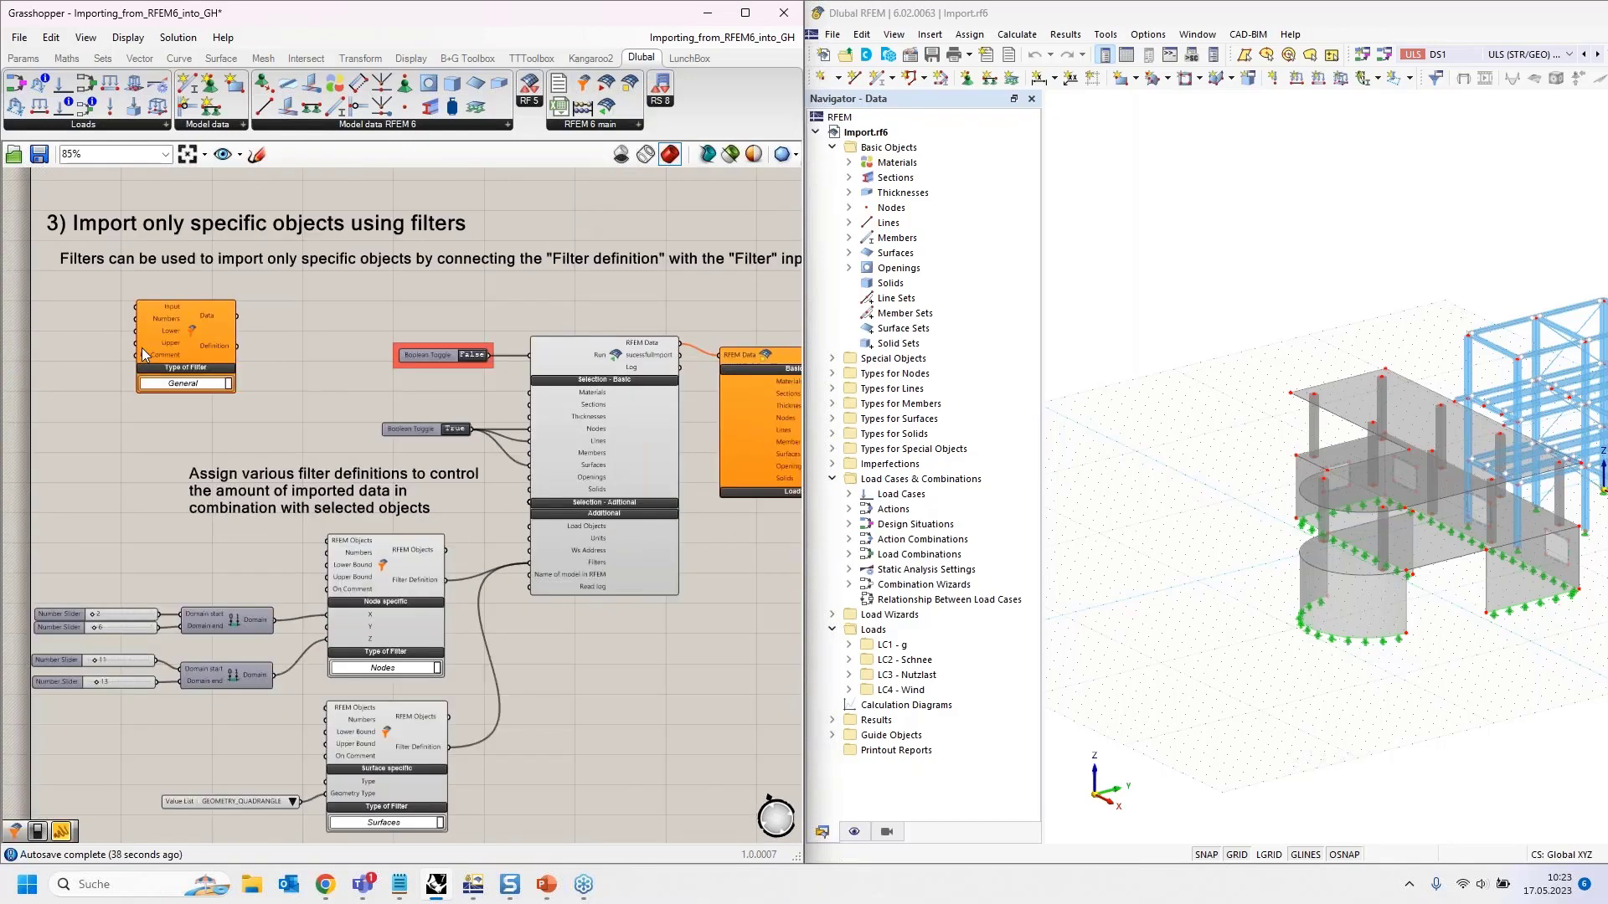
scroll(142, 348, "up", 4)
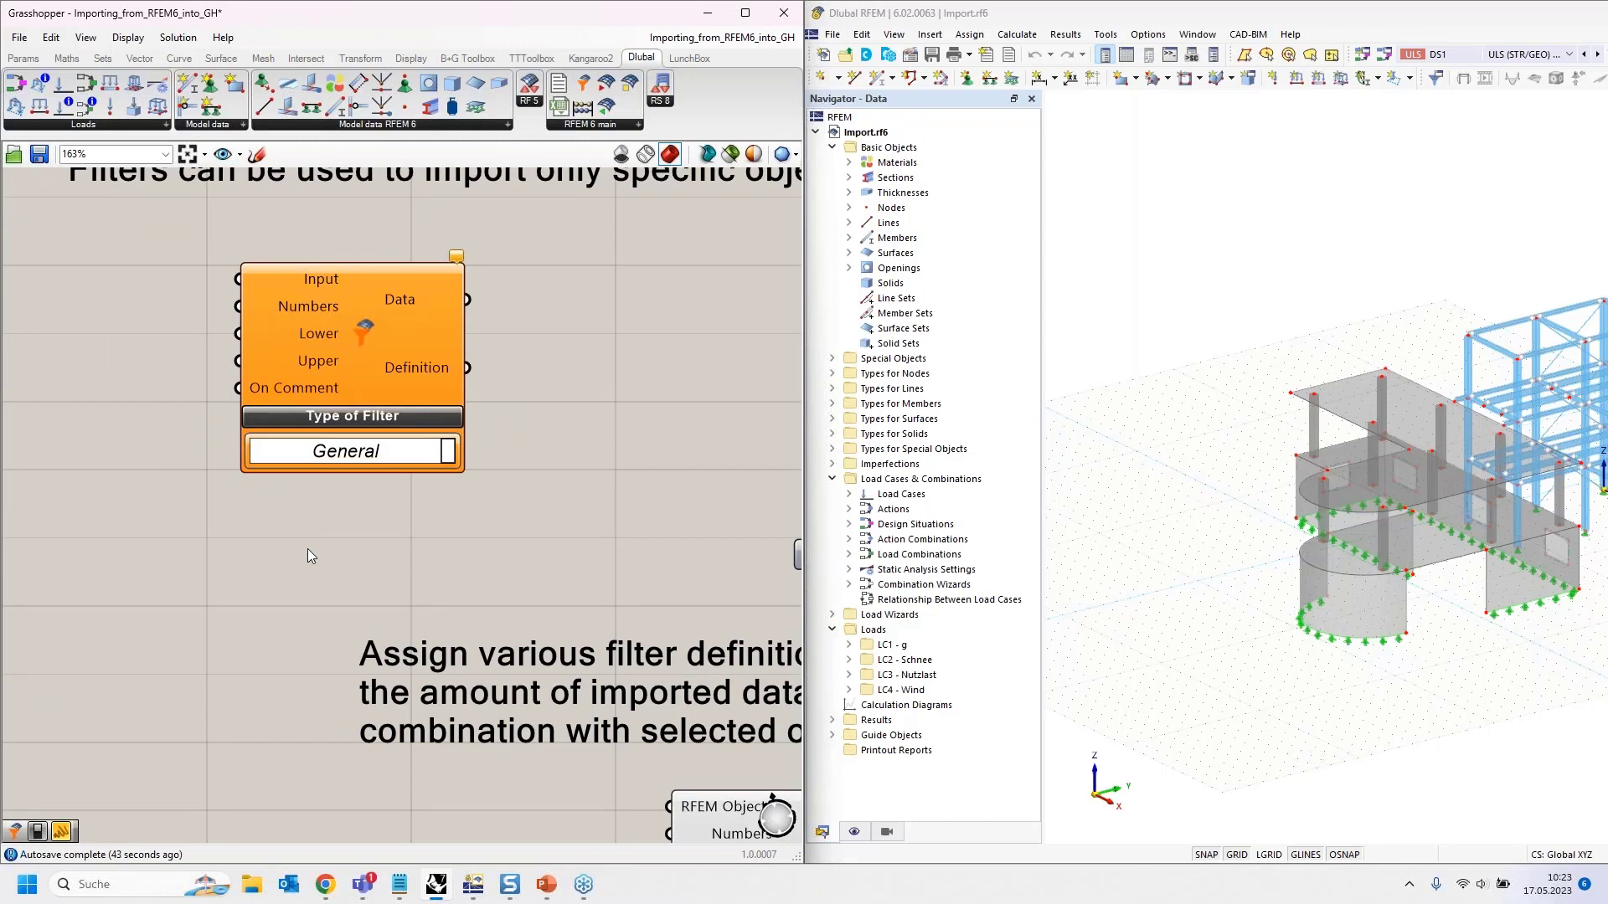
left_click(448, 455)
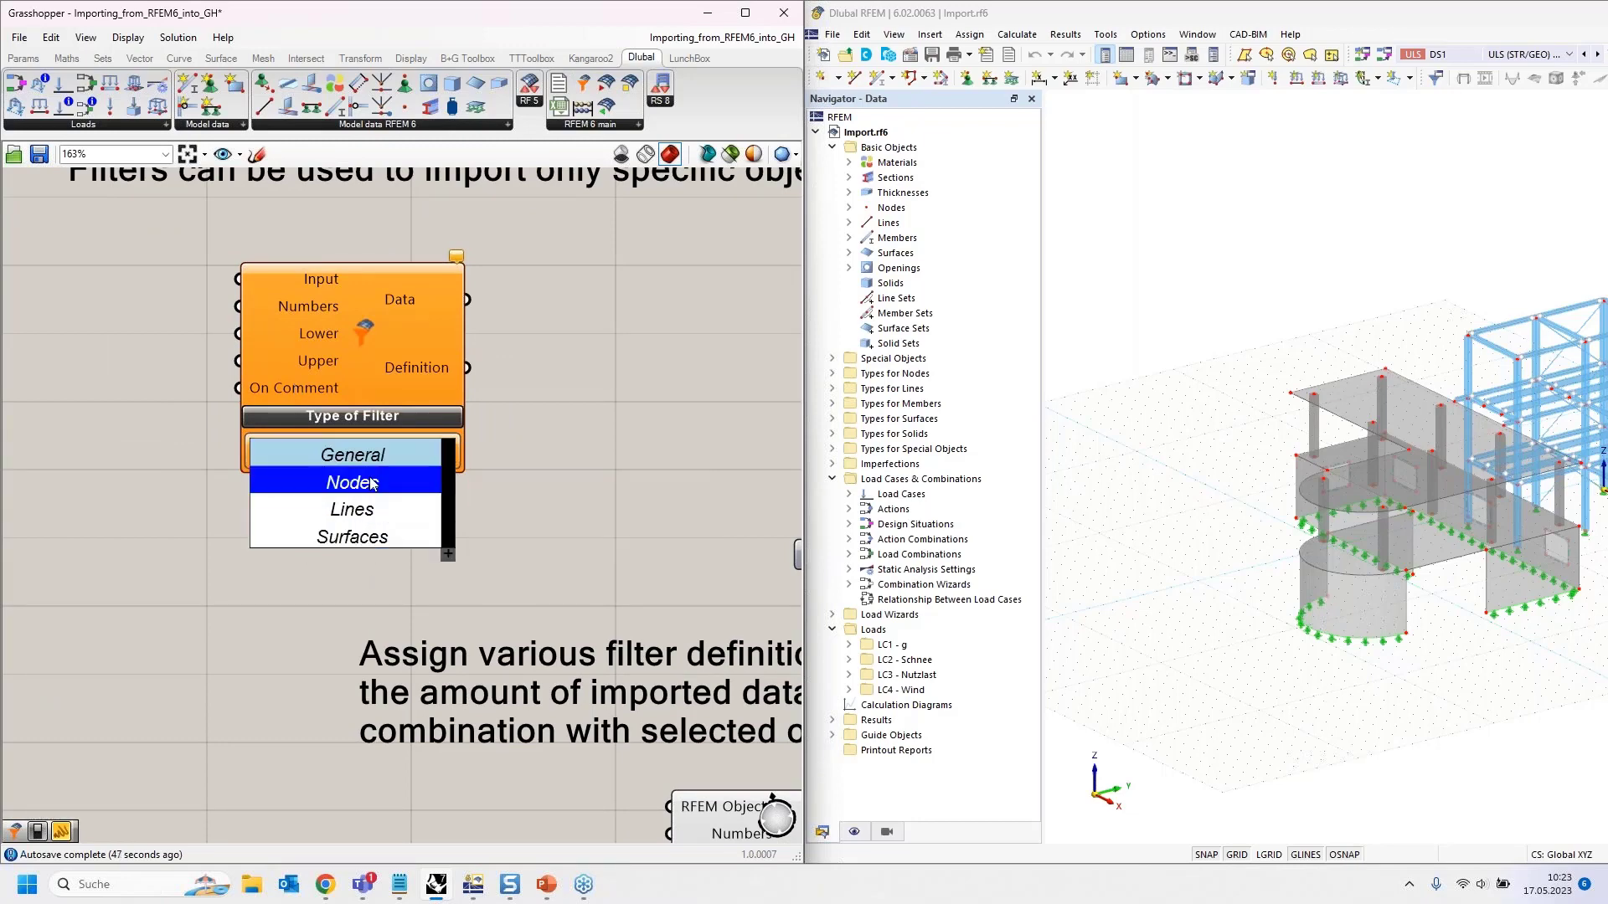
left_click(352, 538)
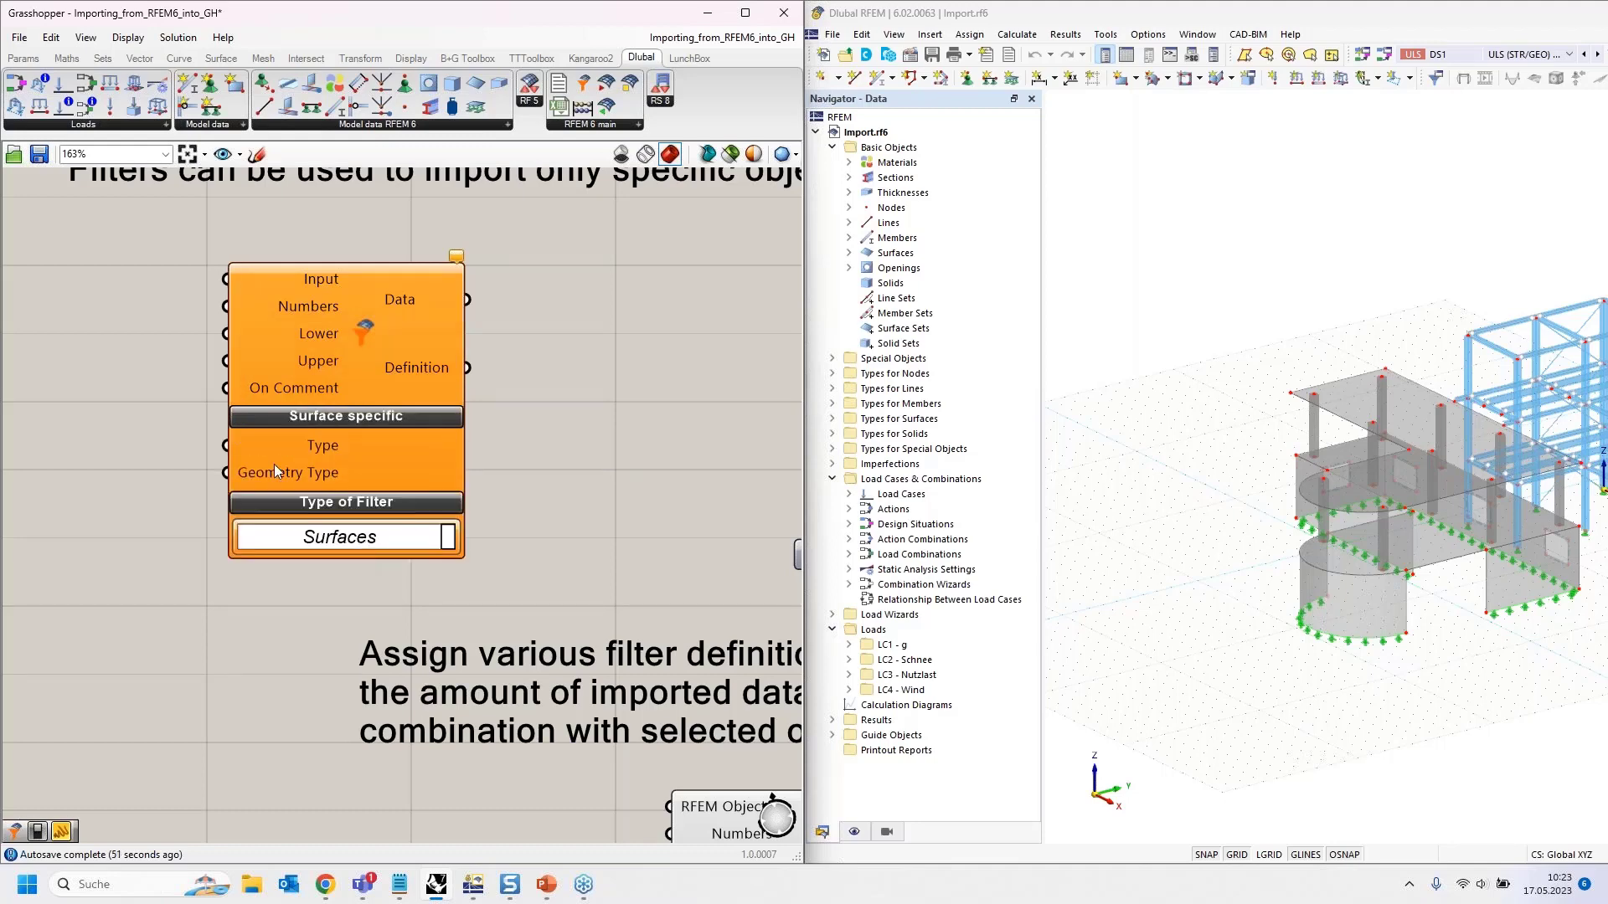
Step: Delete the newly placed Surfaces filter component
left_click(380, 356)
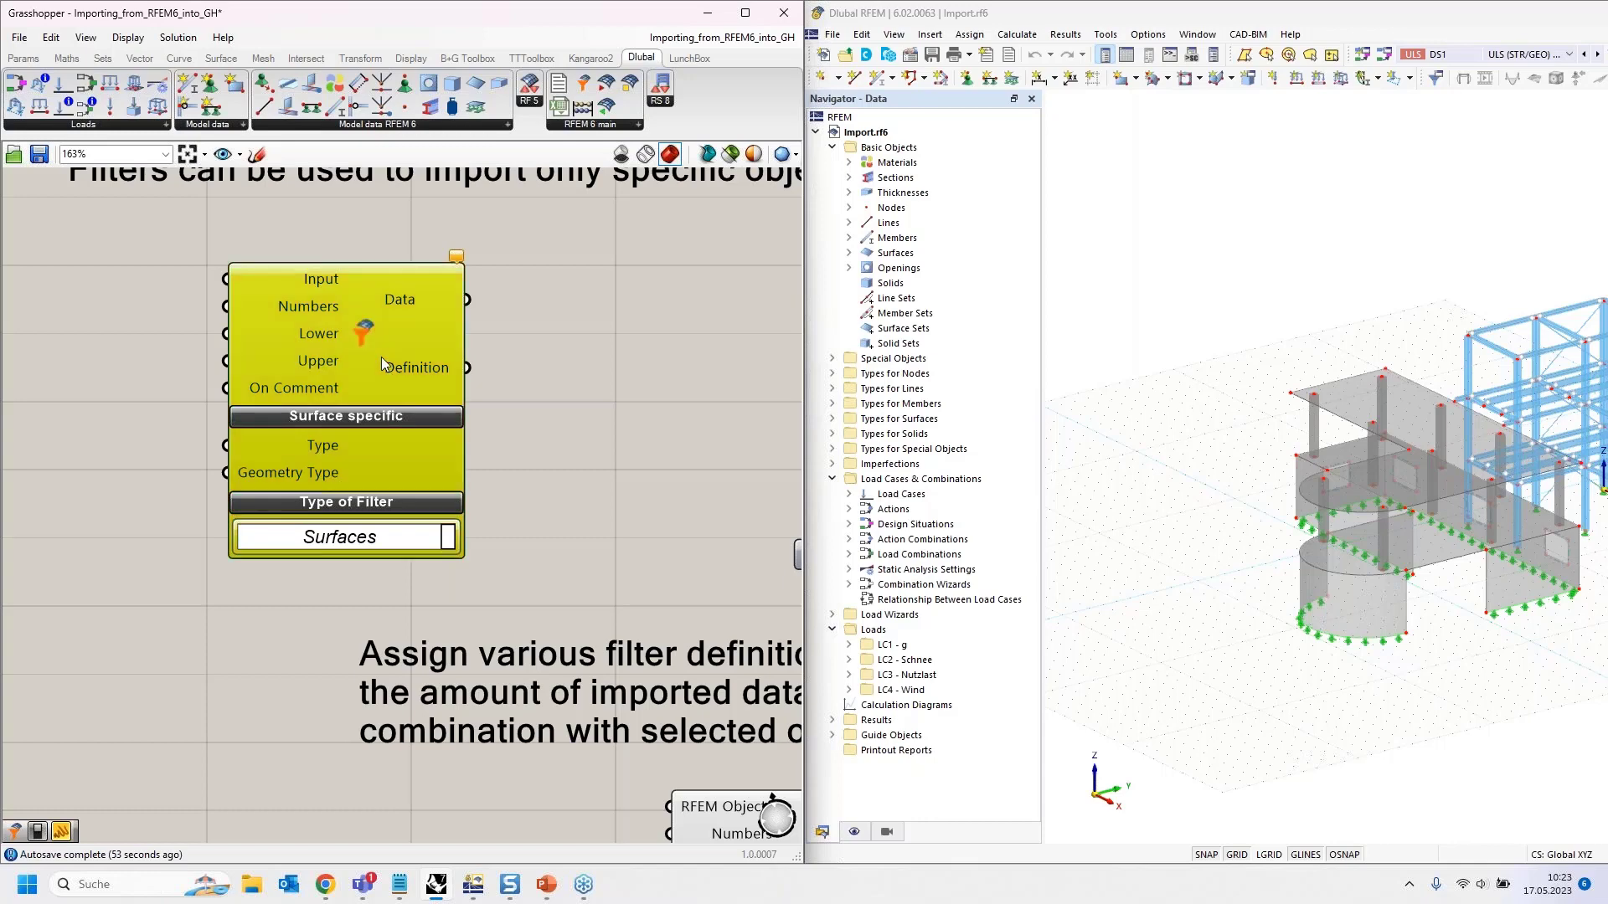
key("Delete")
Step: Examine variant 3's Nodes filter with its X and Z domains and the Surfaces filter with its Geometry Type value list
scroll(405, 370, "down", 2)
scroll(405, 369, "down", 2)
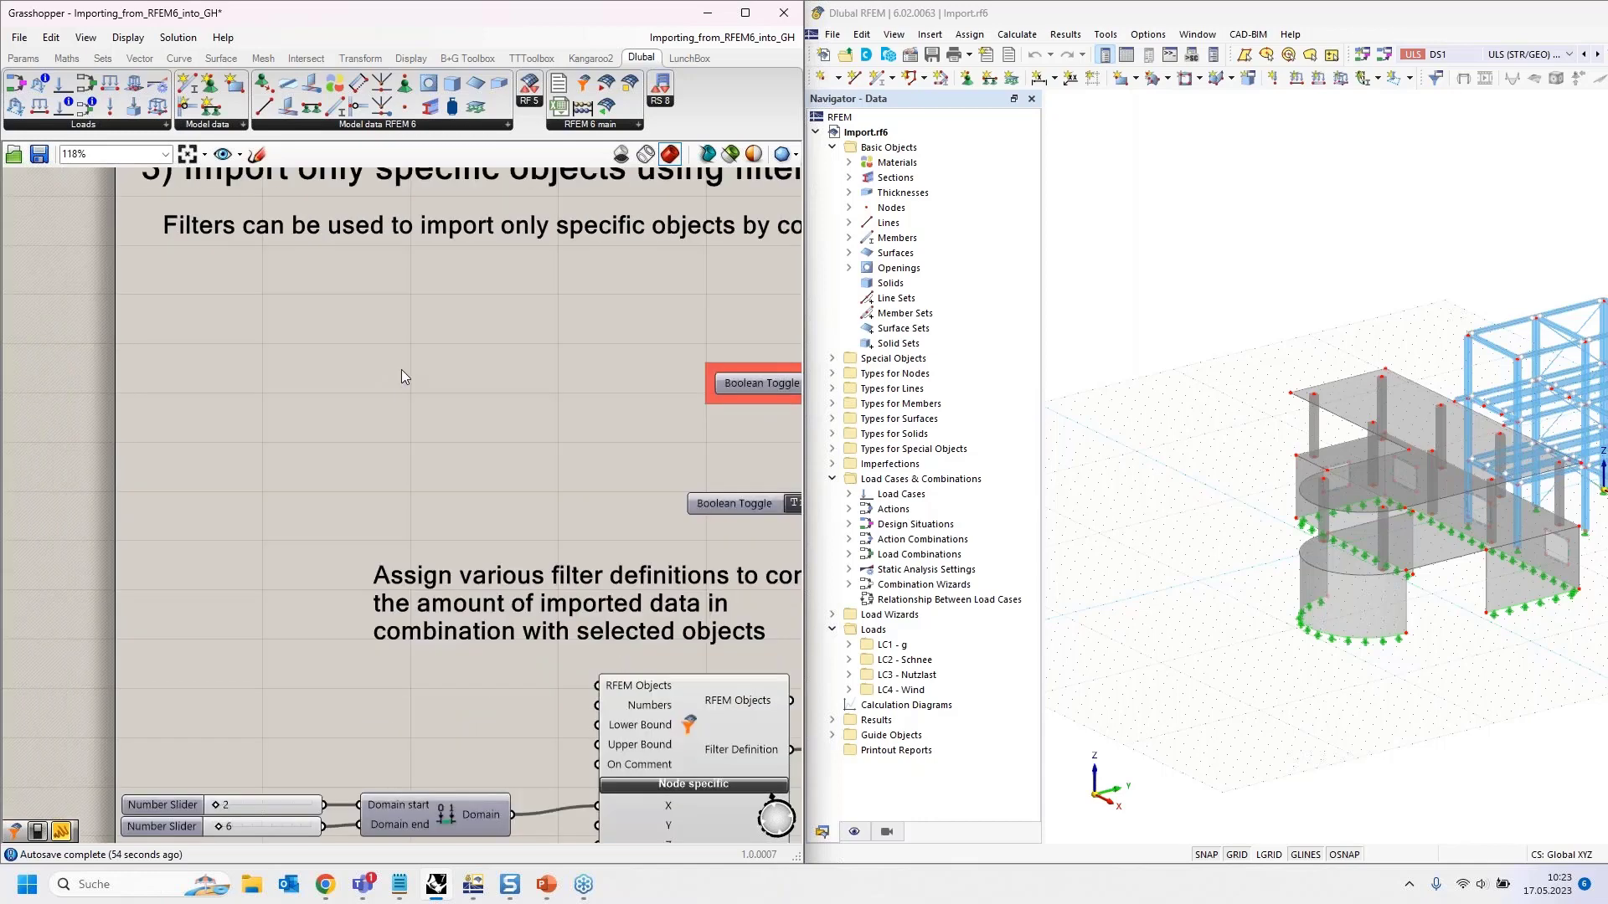
right_click_drag(506, 509, 373, 269)
scroll(492, 497, "up", 1)
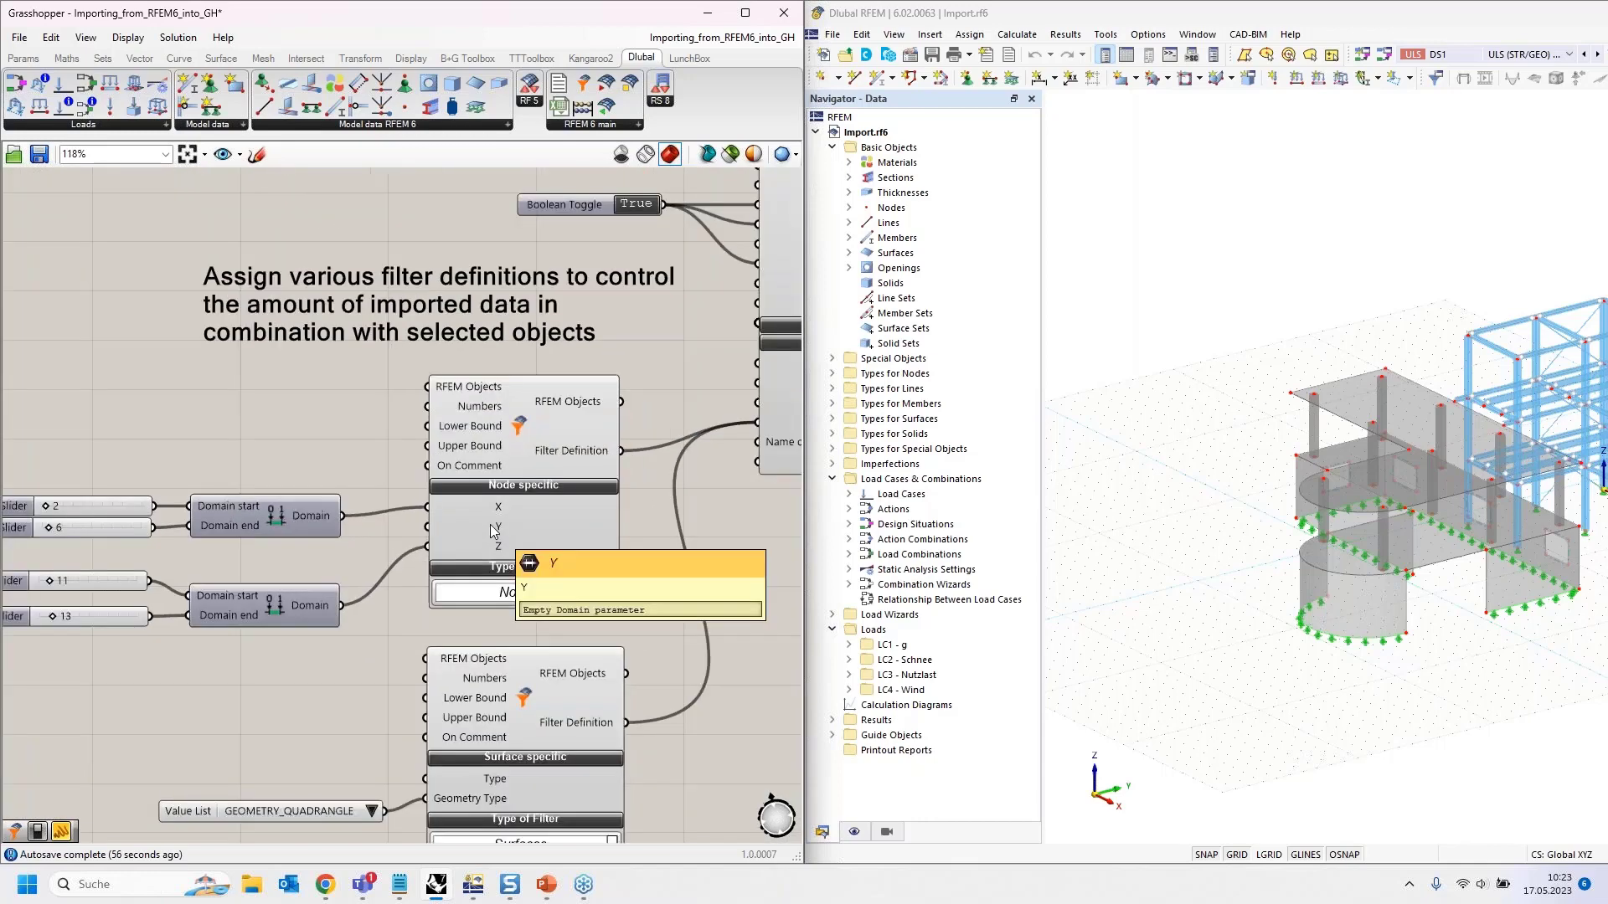
scroll(502, 552, "down", 1)
right_click_drag(636, 581, 599, 538)
right_click_drag(297, 379, 375, 332)
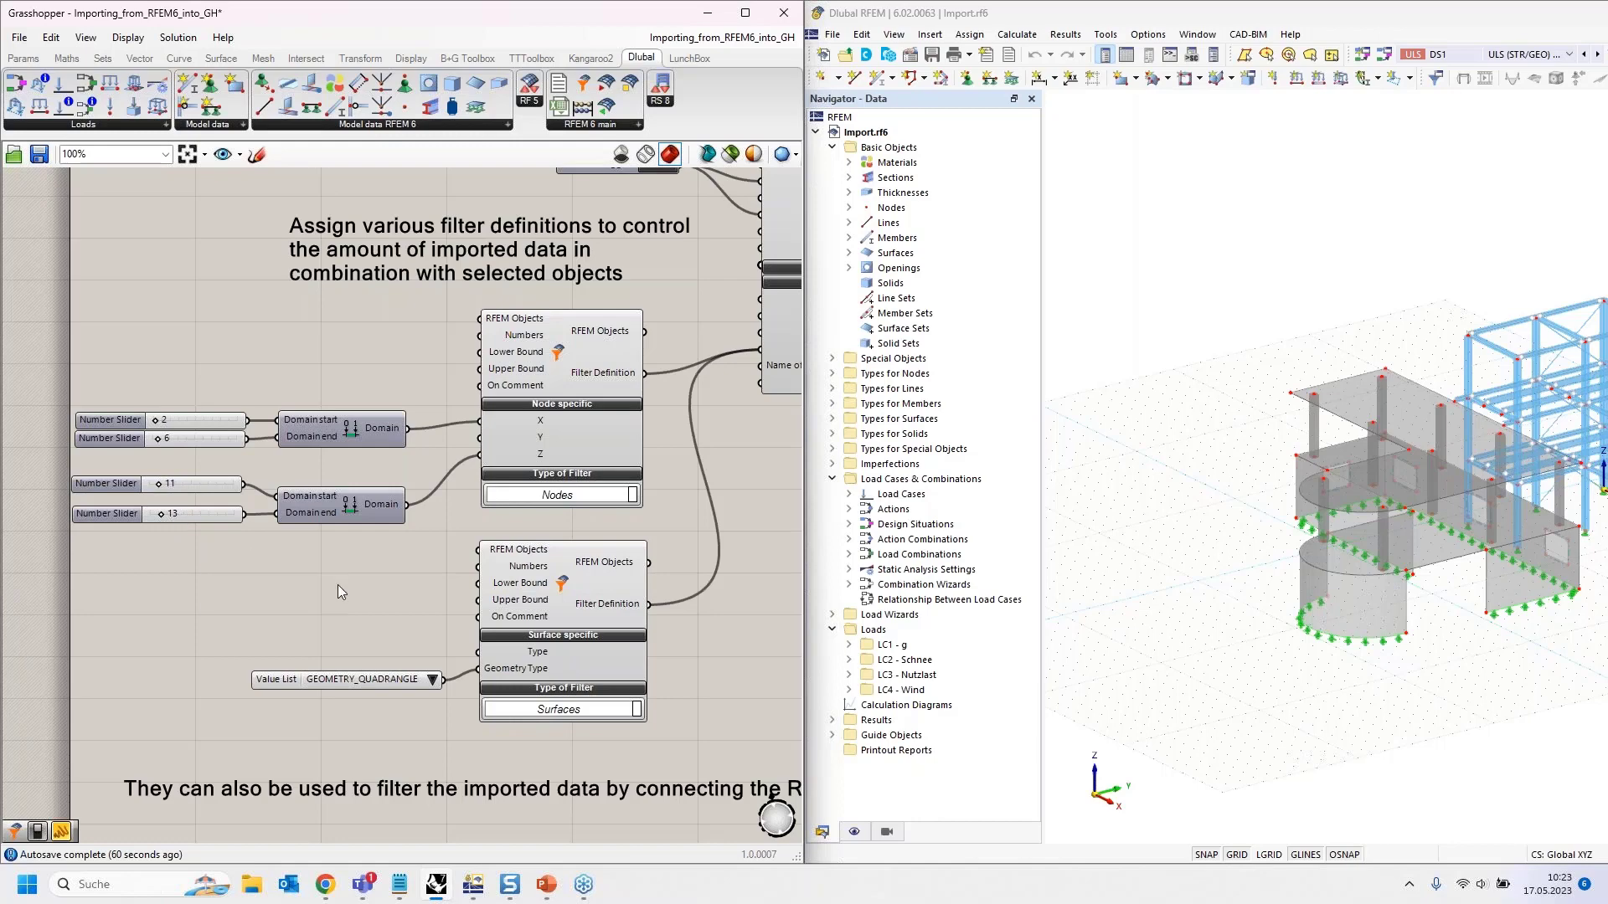
right_click_drag(333, 559, 270, 452)
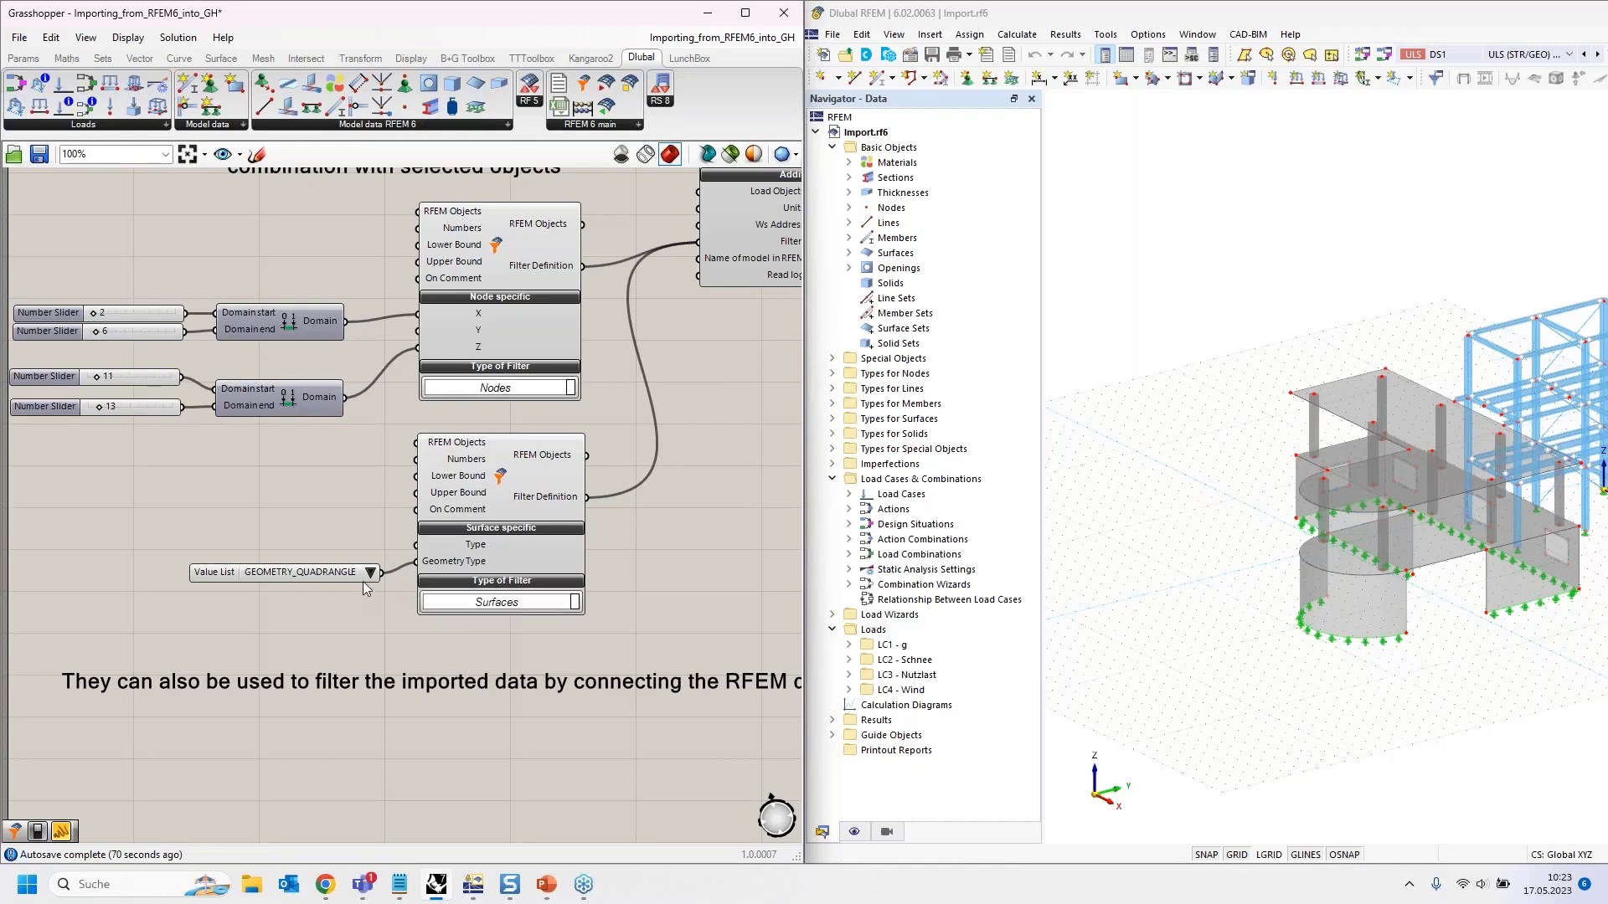
Step: Run the filtered import by setting the Run toggle of the component fed by both filter definitions to True
right_click_drag(699, 369, 552, 467)
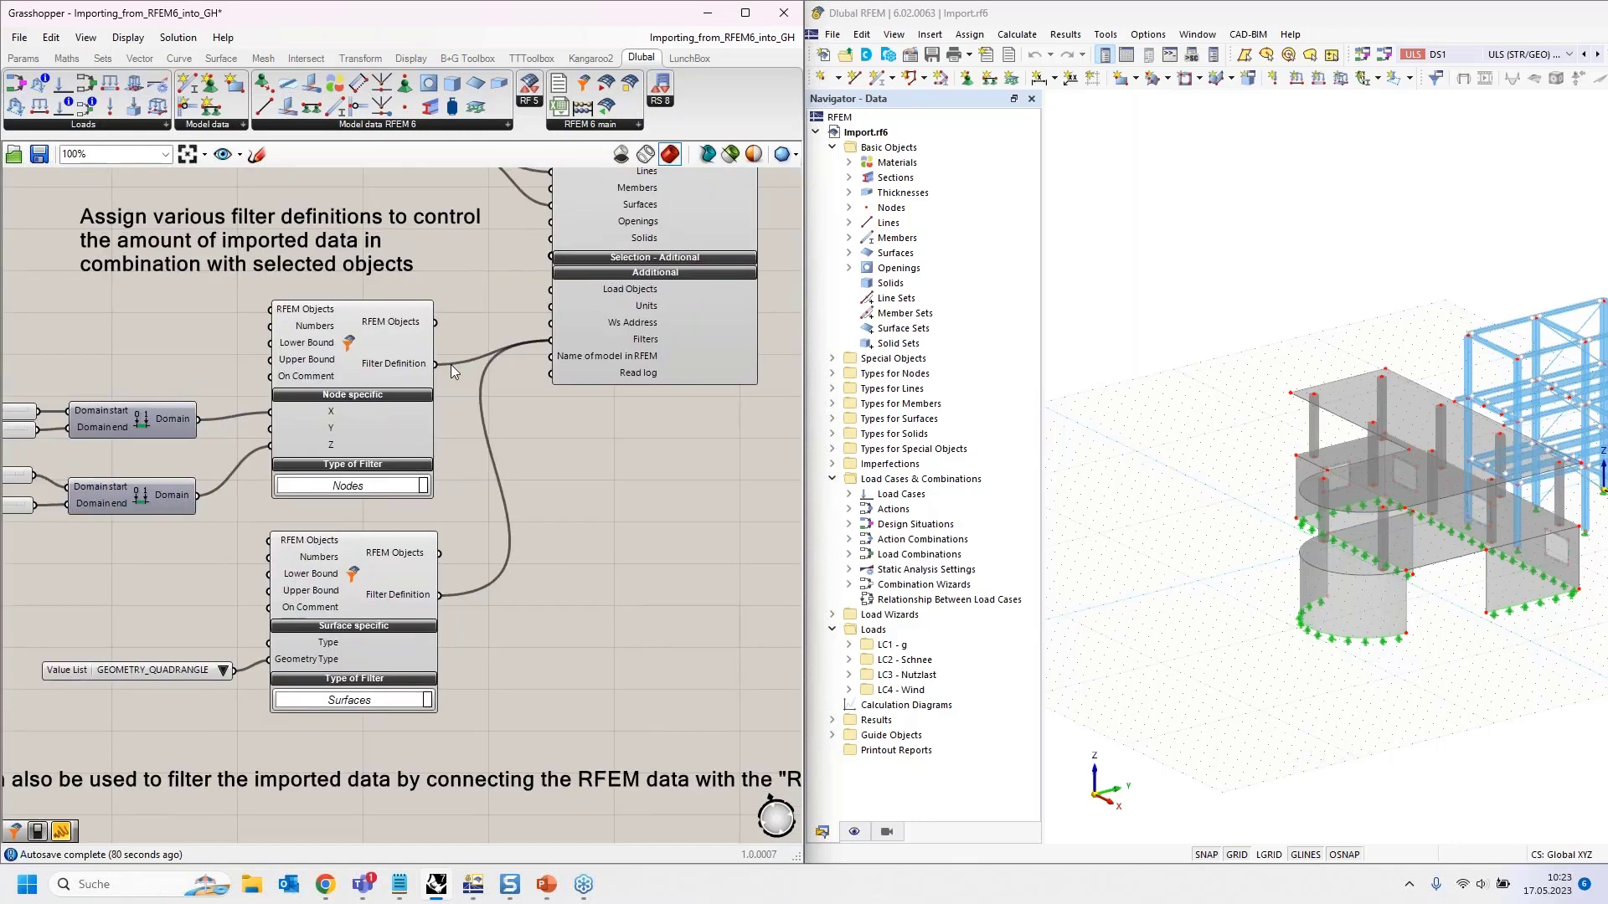
right_click_drag(635, 501, 643, 612)
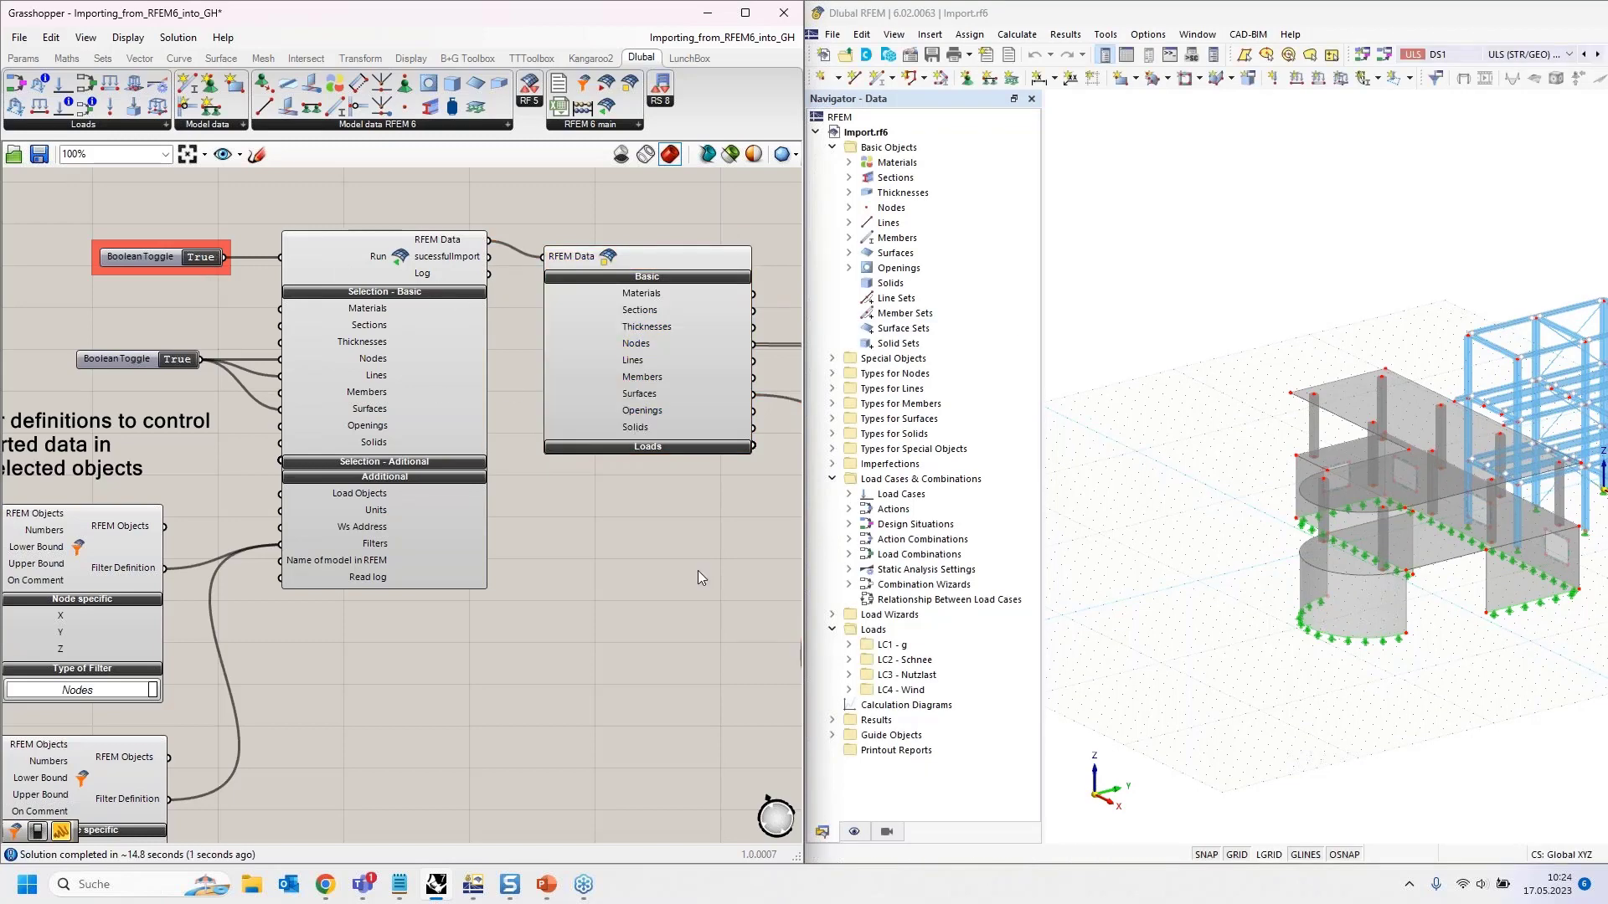
Step: Read the panels of filtered nodes and surfaces and check the geometry type of the curved wall surface in RFEM
right_click_drag(662, 565, 234, 549)
scroll(425, 442, "down", 2)
right_click_drag(552, 433, 353, 438)
scroll(410, 410, "up", 3)
right_click_drag(431, 287, 417, 289)
scroll(417, 289, "down", 1)
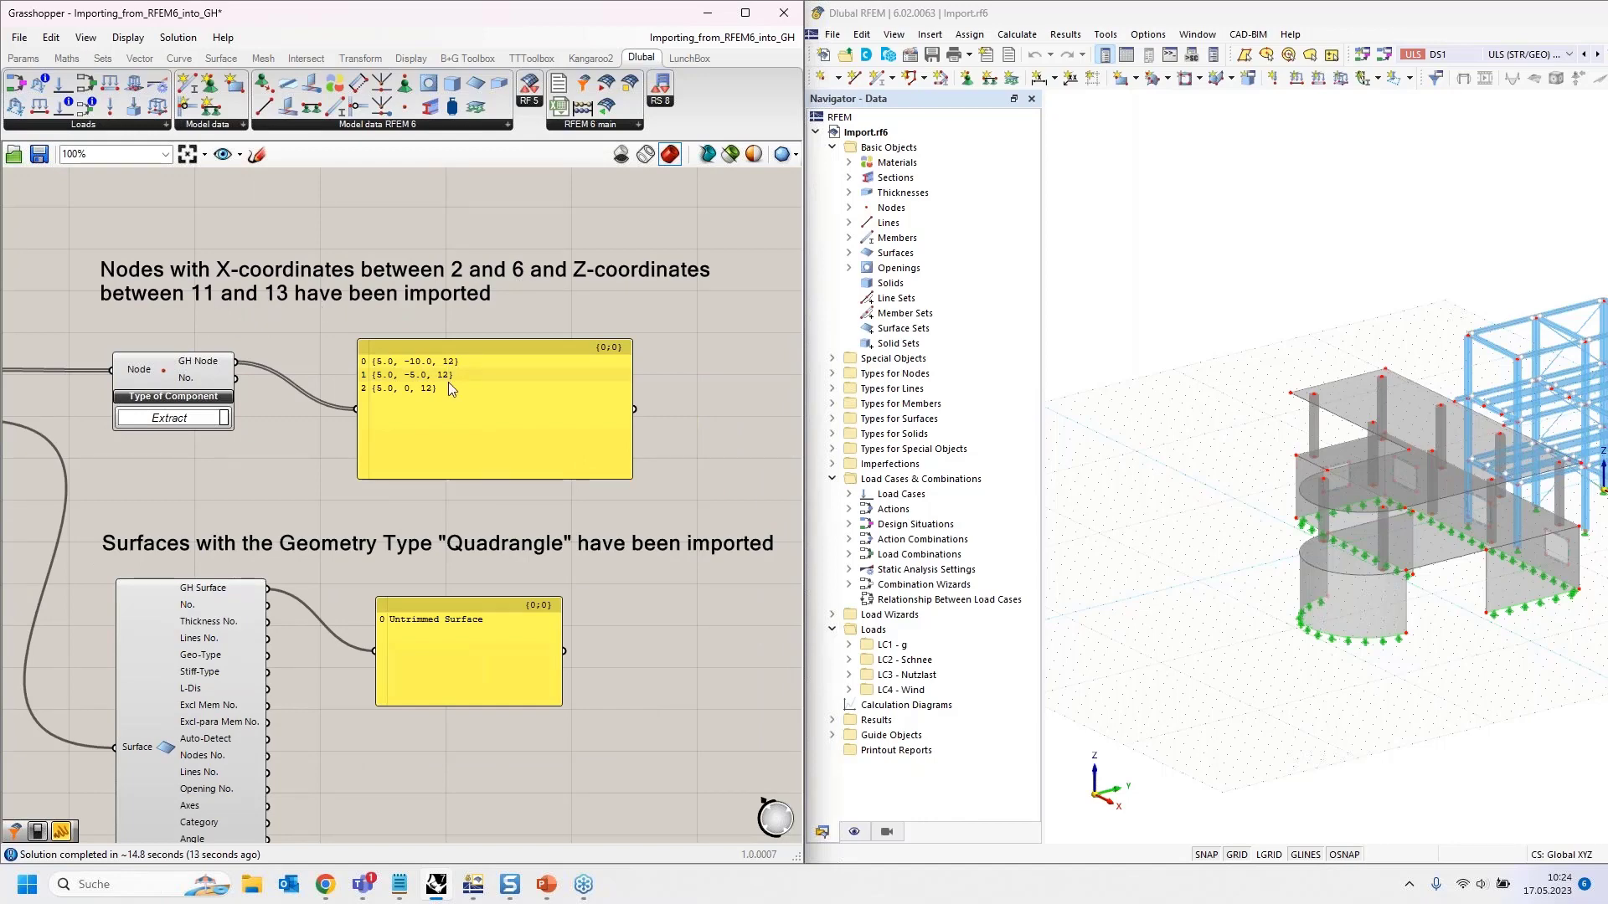
scroll(449, 381, "up", 1)
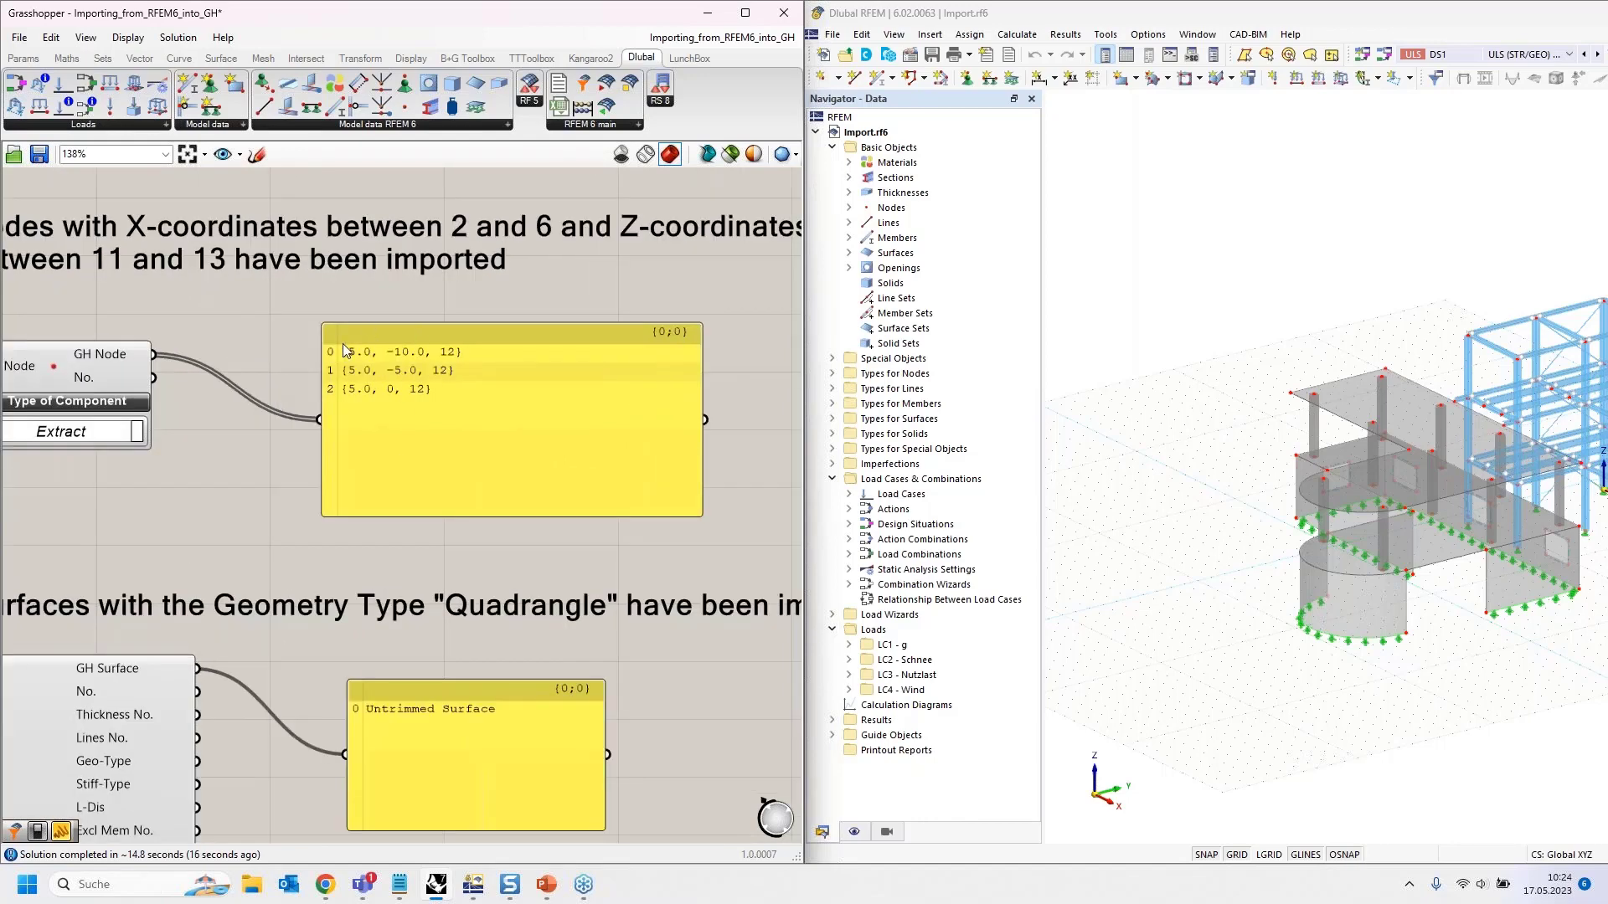
scroll(344, 343, "down", 4)
scroll(289, 358, "up", 1)
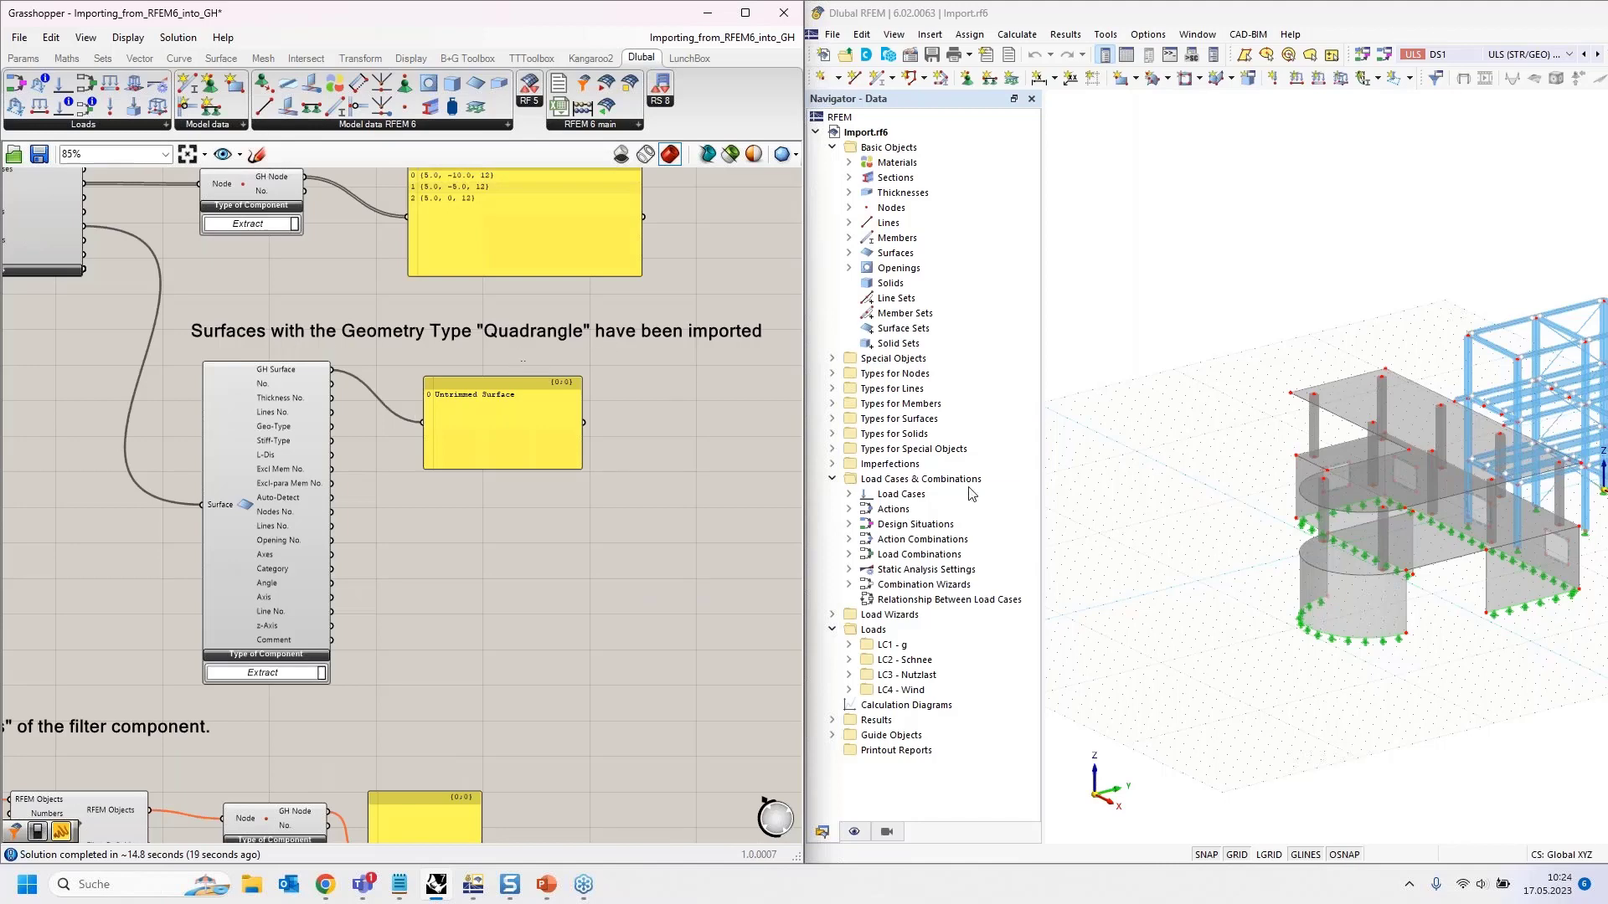
left_click(1385, 603)
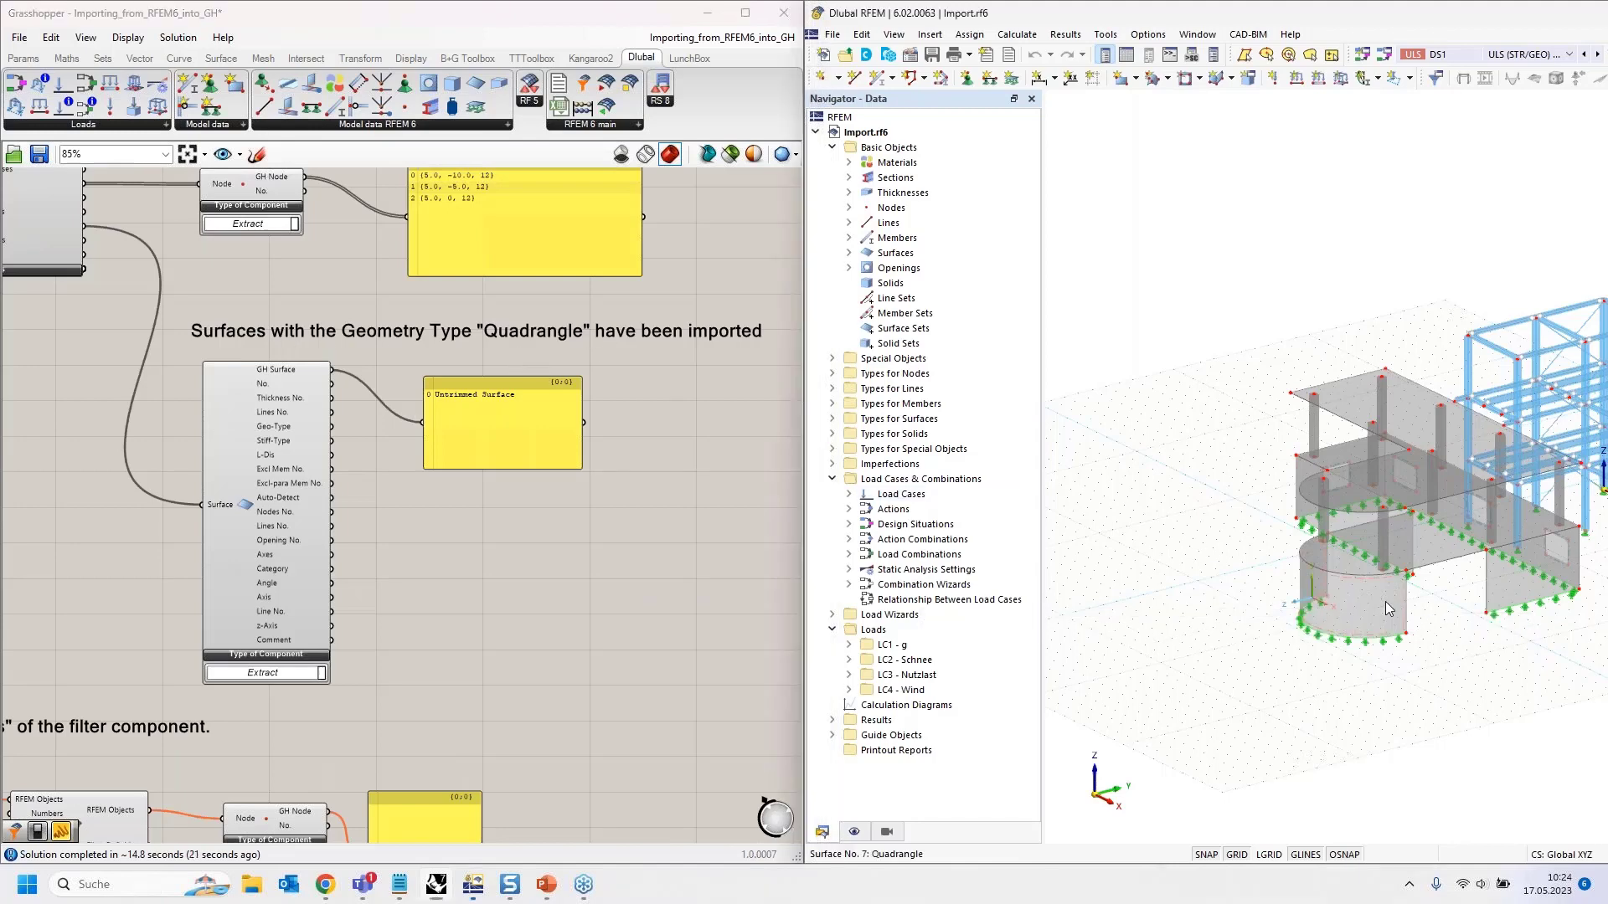
Step: Move the Grasshopper window off Rhino and inspect the filtered nodes and curved surface in the Perspective viewport
left_click(441, 23)
left_click_drag(461, 17, 1350, 182)
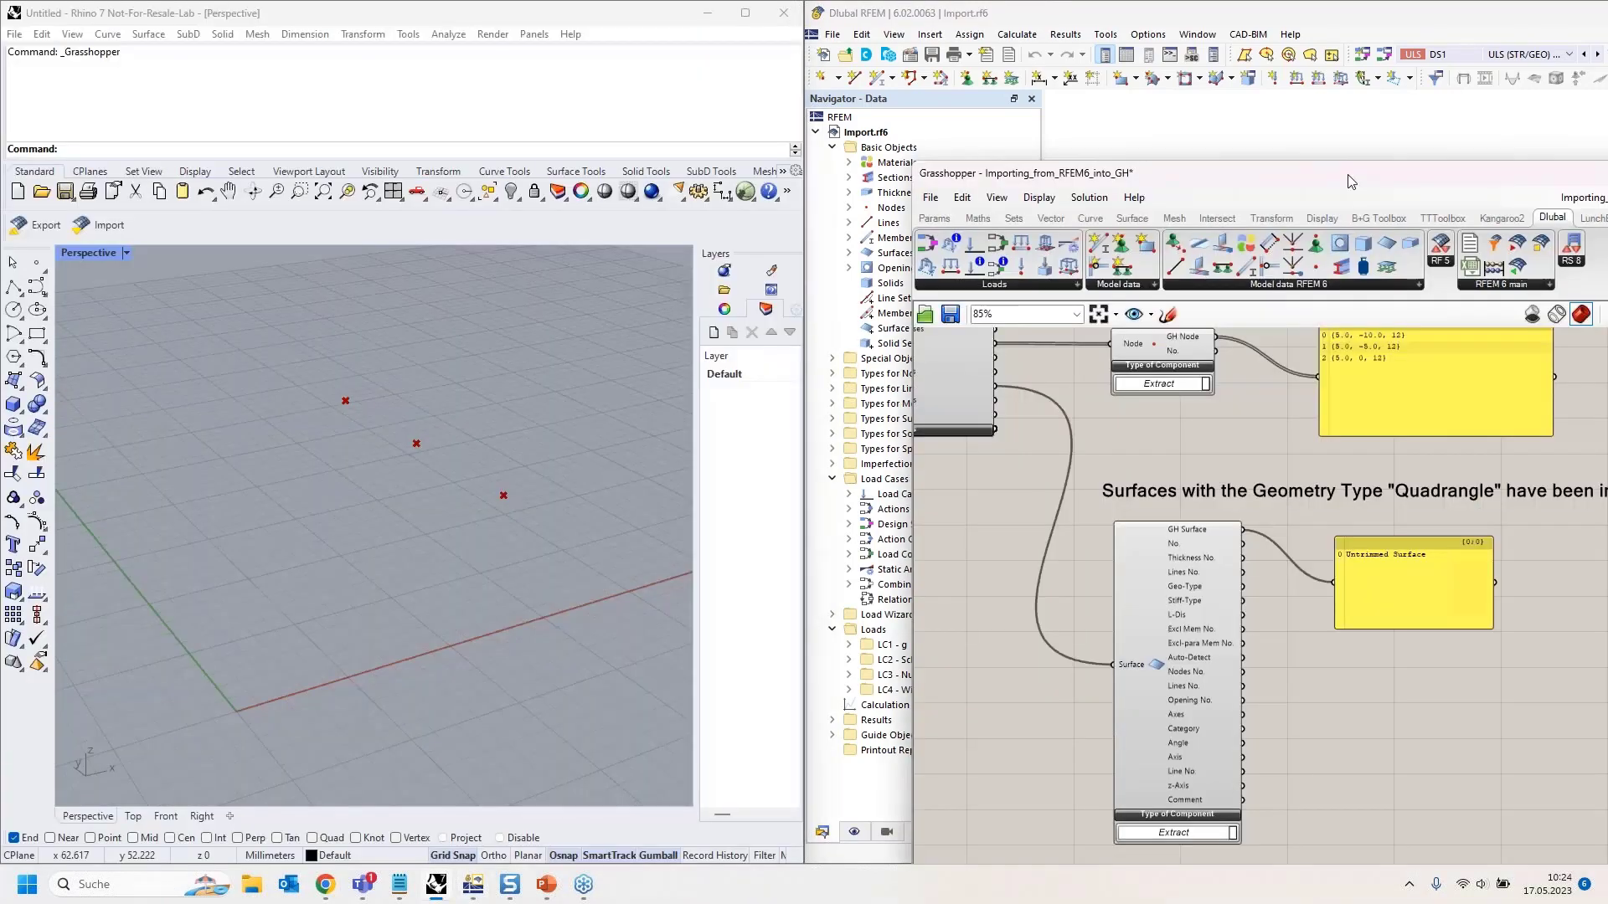
scroll(501, 397, "down", 8)
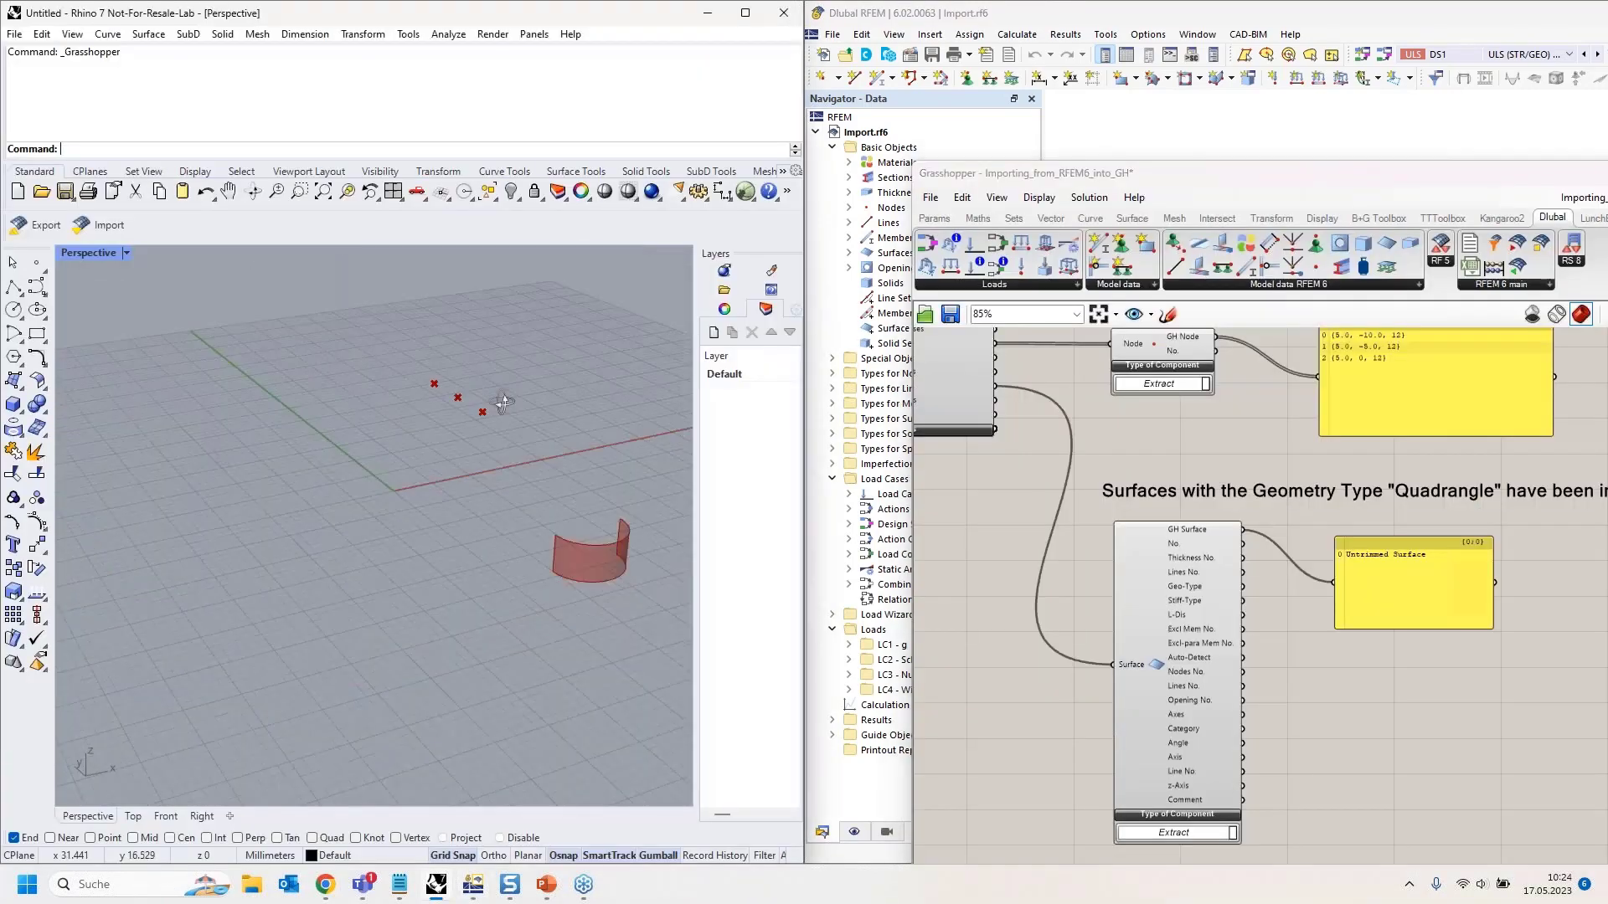
right_click_drag(500, 397, 268, 351)
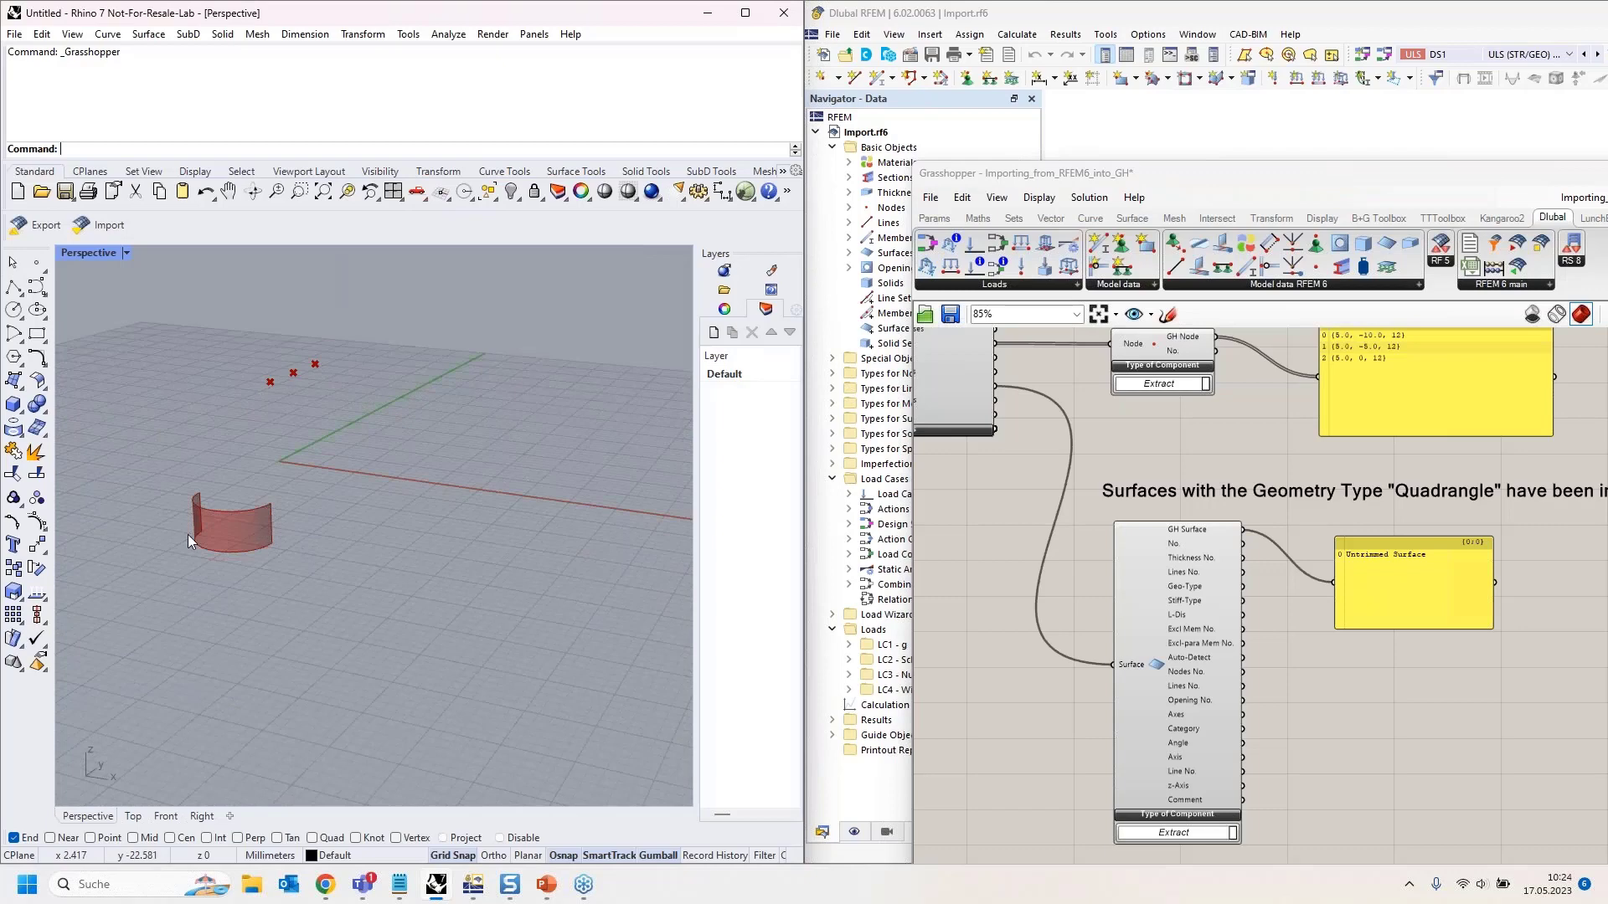
Step: Return the Grasshopper window beside RFEM and turn off the filtered import by setting its Run toggle to False
left_click(1195, 182)
left_click_drag(1186, 178, 0, 186)
scroll(618, 510, "down", 3)
right_click_drag(248, 452, 437, 471)
scroll(241, 338, "up", 2)
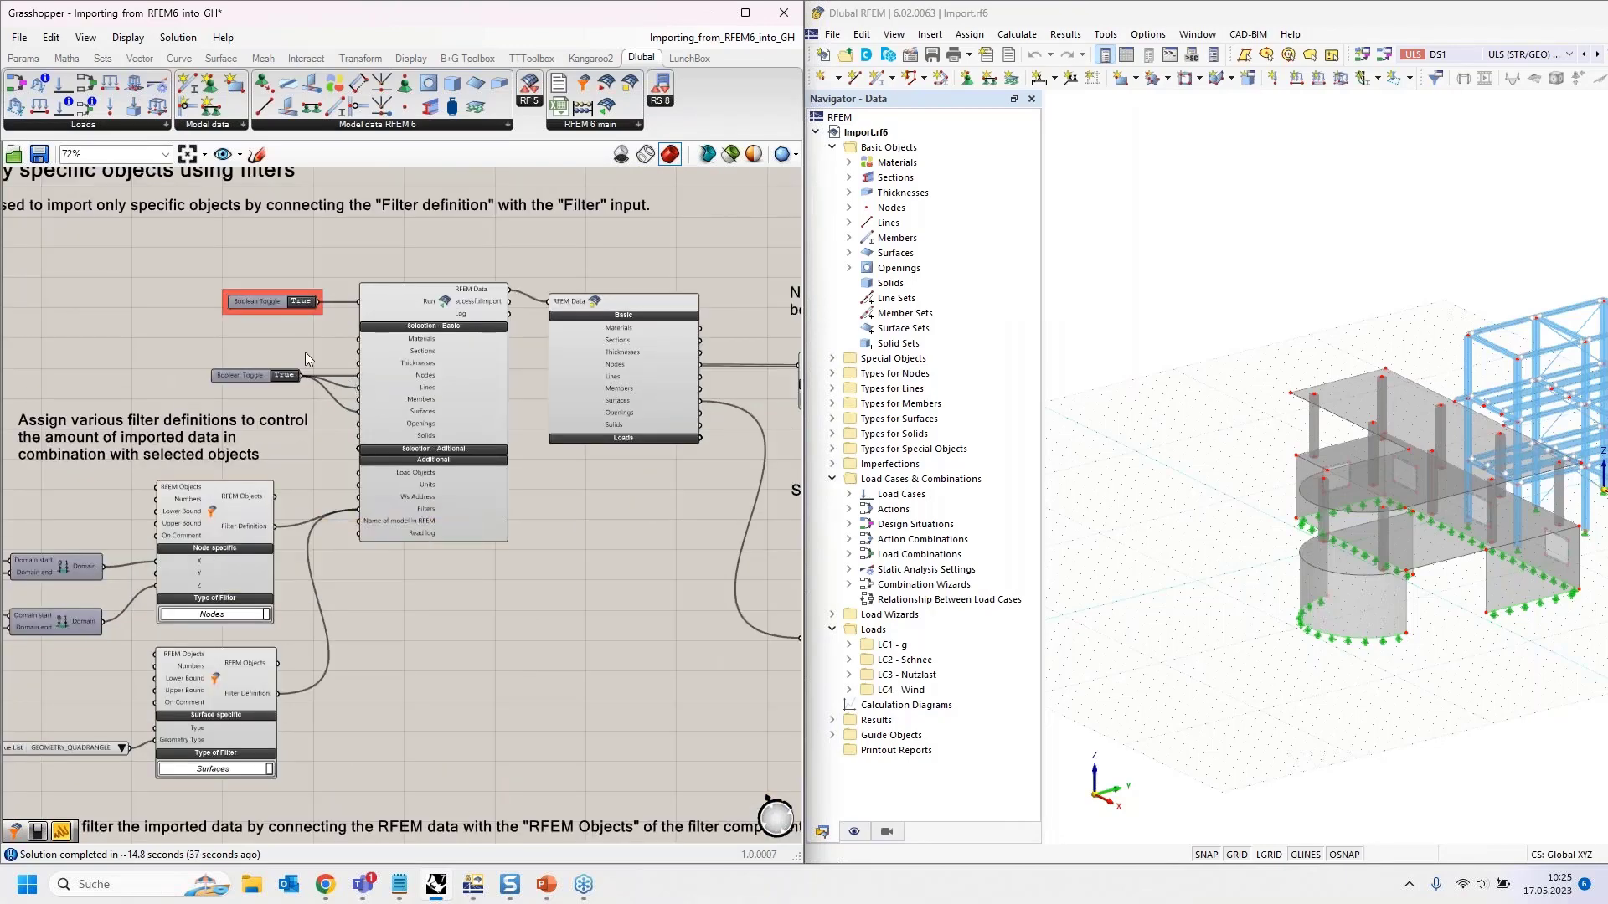
double_click(300, 302)
Step: Examine the second filter variant, where imported Nodes and Surfaces are wired into the RFEM Objects inputs of the filter components
scroll(300, 302, "down", 4)
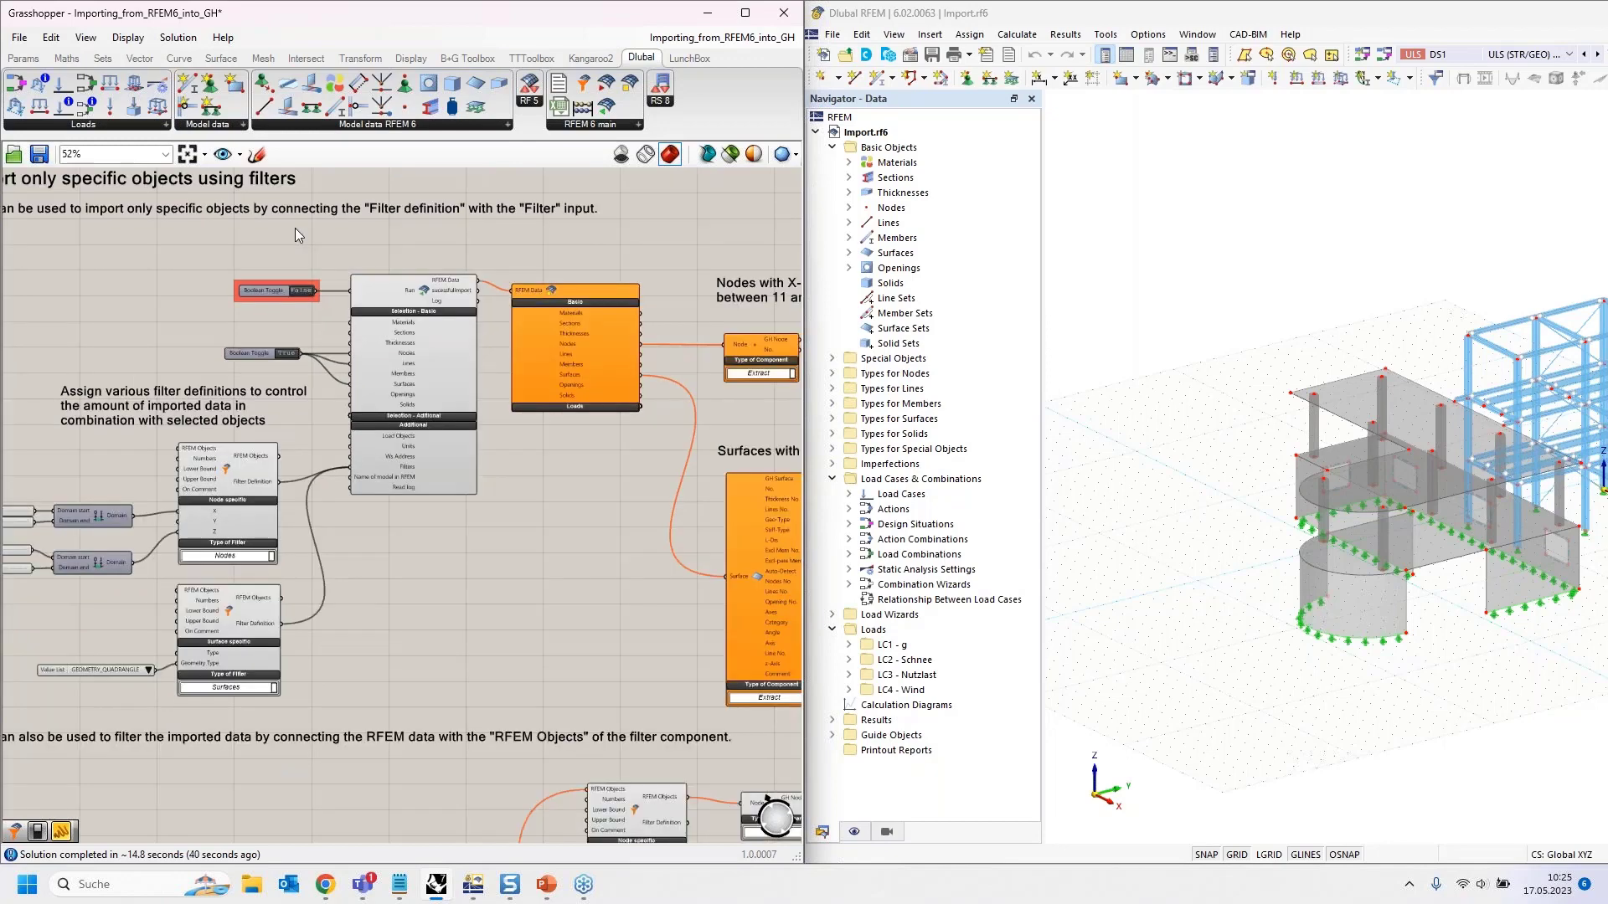
right_click_drag(369, 480, 355, 318)
scroll(229, 434, "up", 3)
right_click_drag(215, 569, 264, 662)
right_click_drag(225, 409, 290, 653)
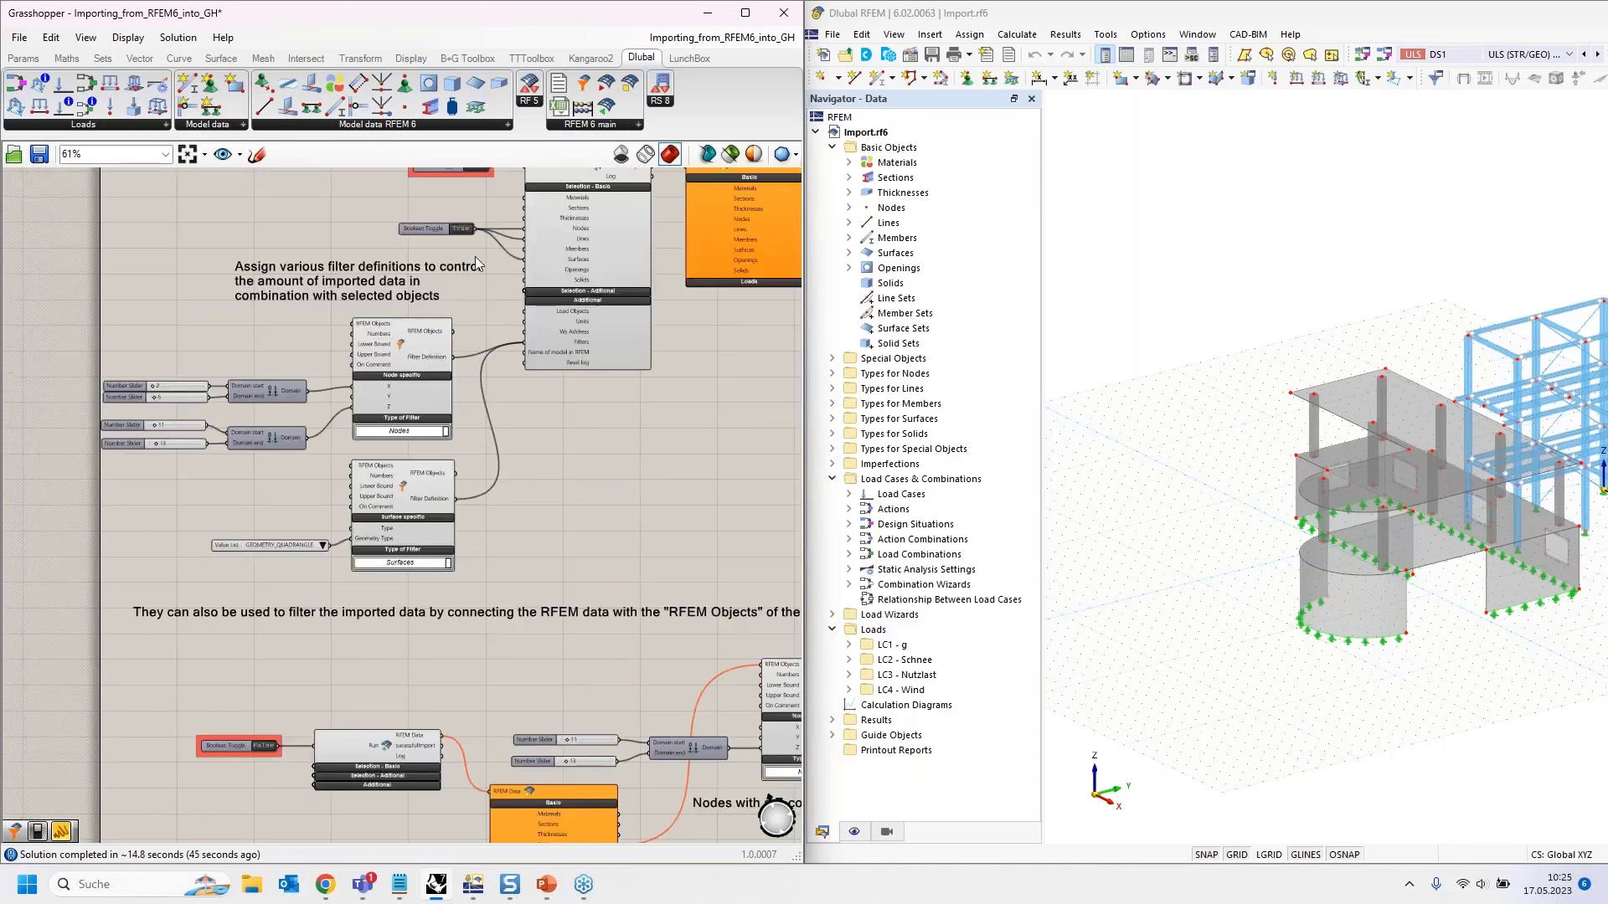
right_click_drag(541, 613, 462, 185)
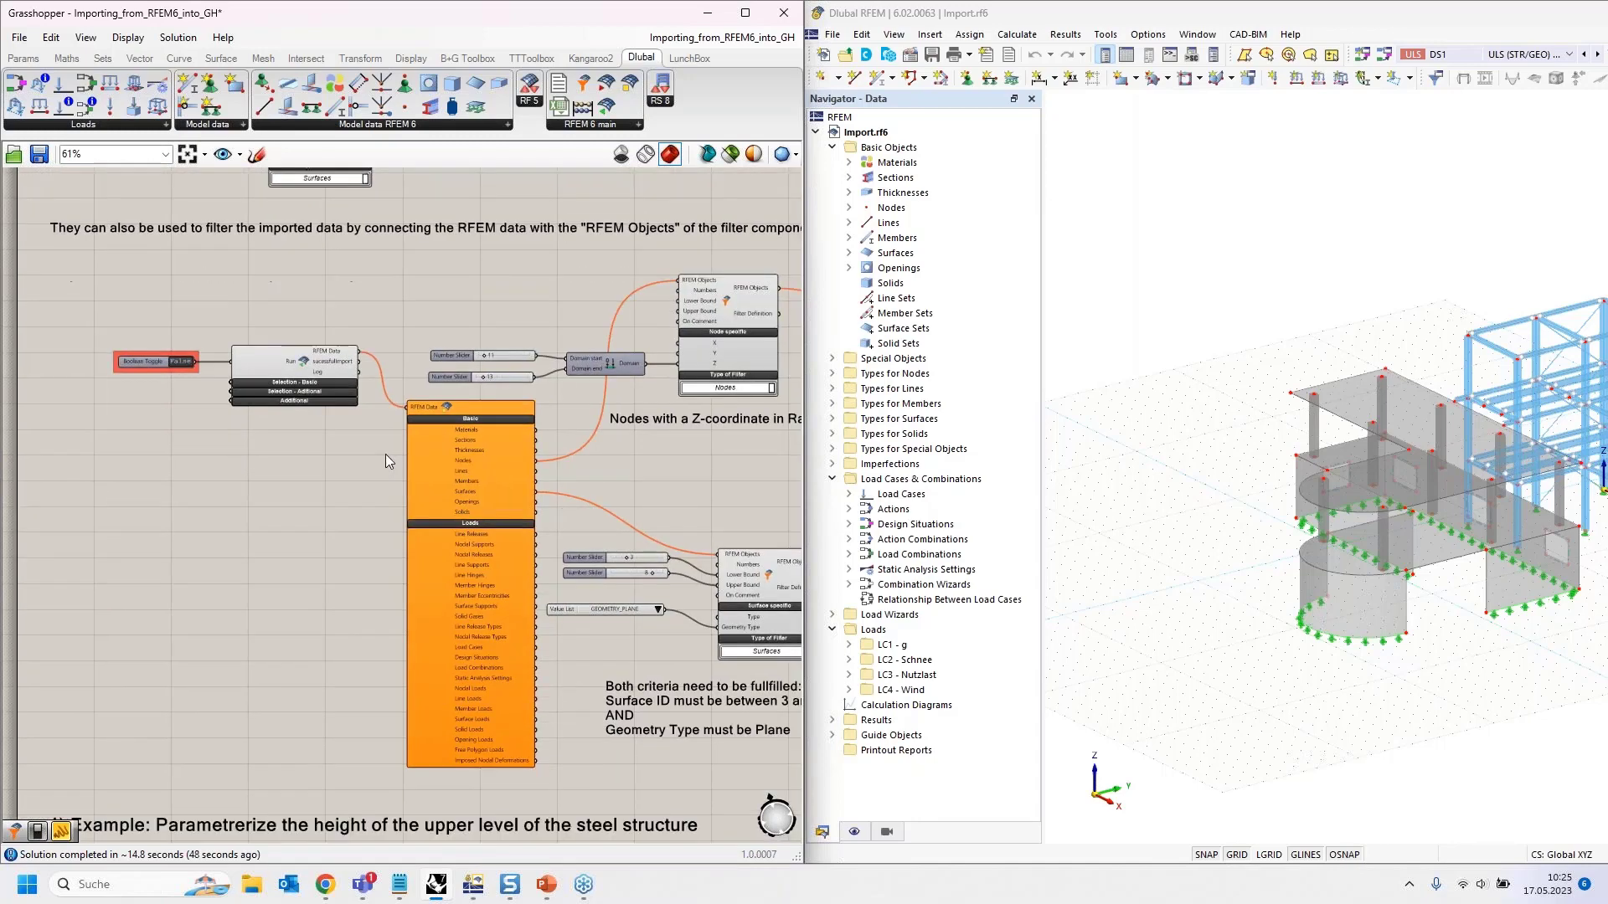
right_click_drag(385, 454, 323, 454)
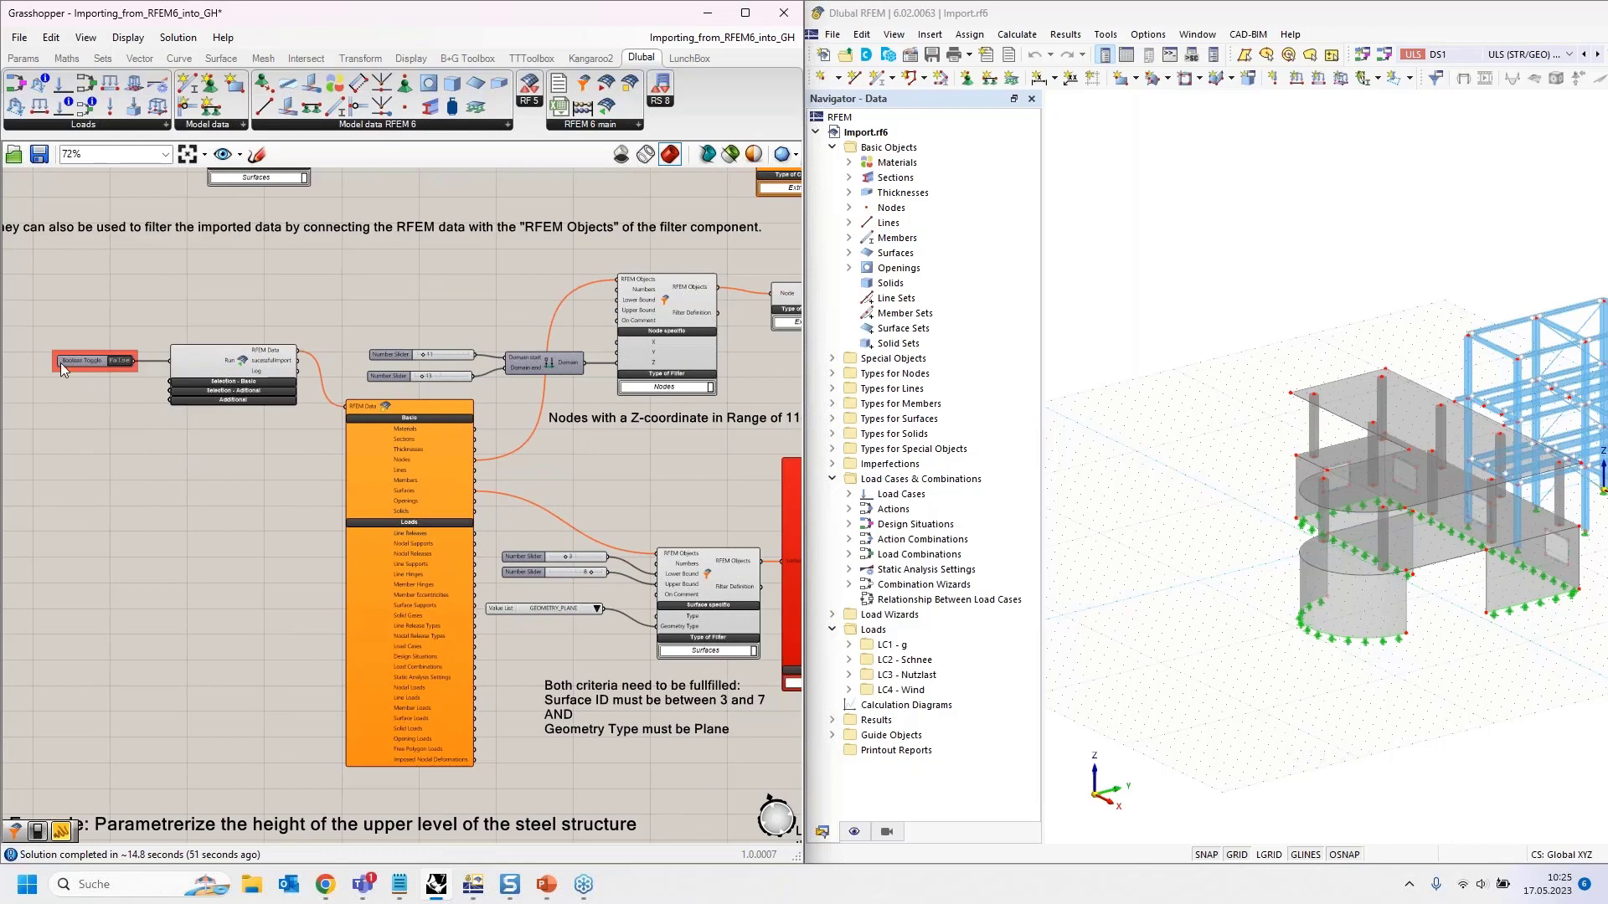
scroll(60, 362, "up", 5)
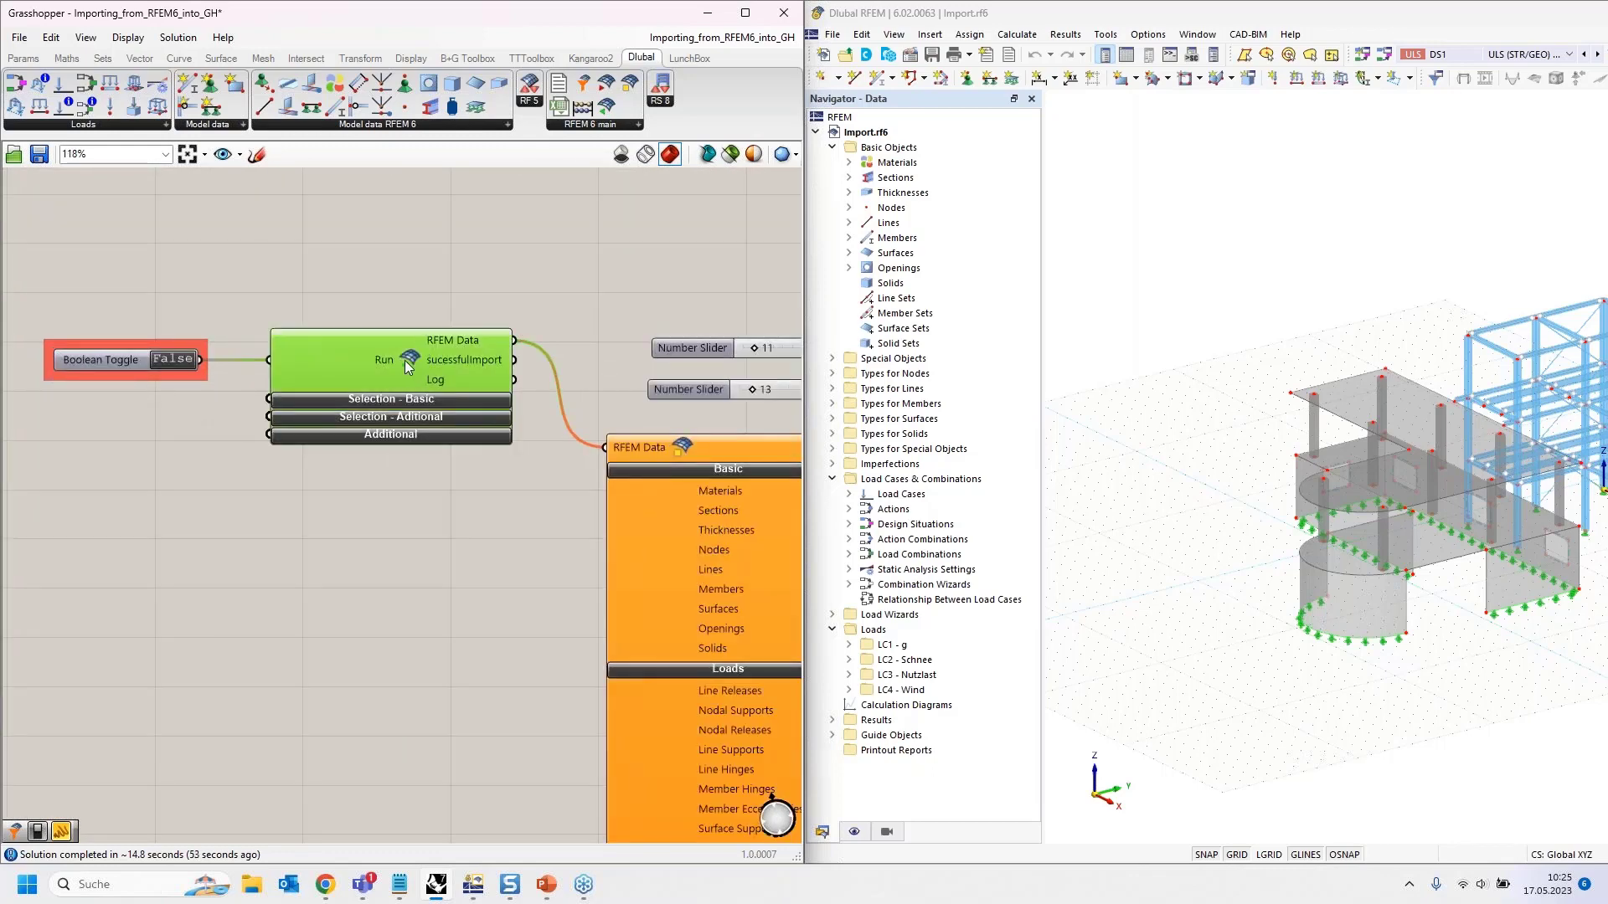
right_click_drag(406, 542, 93, 458)
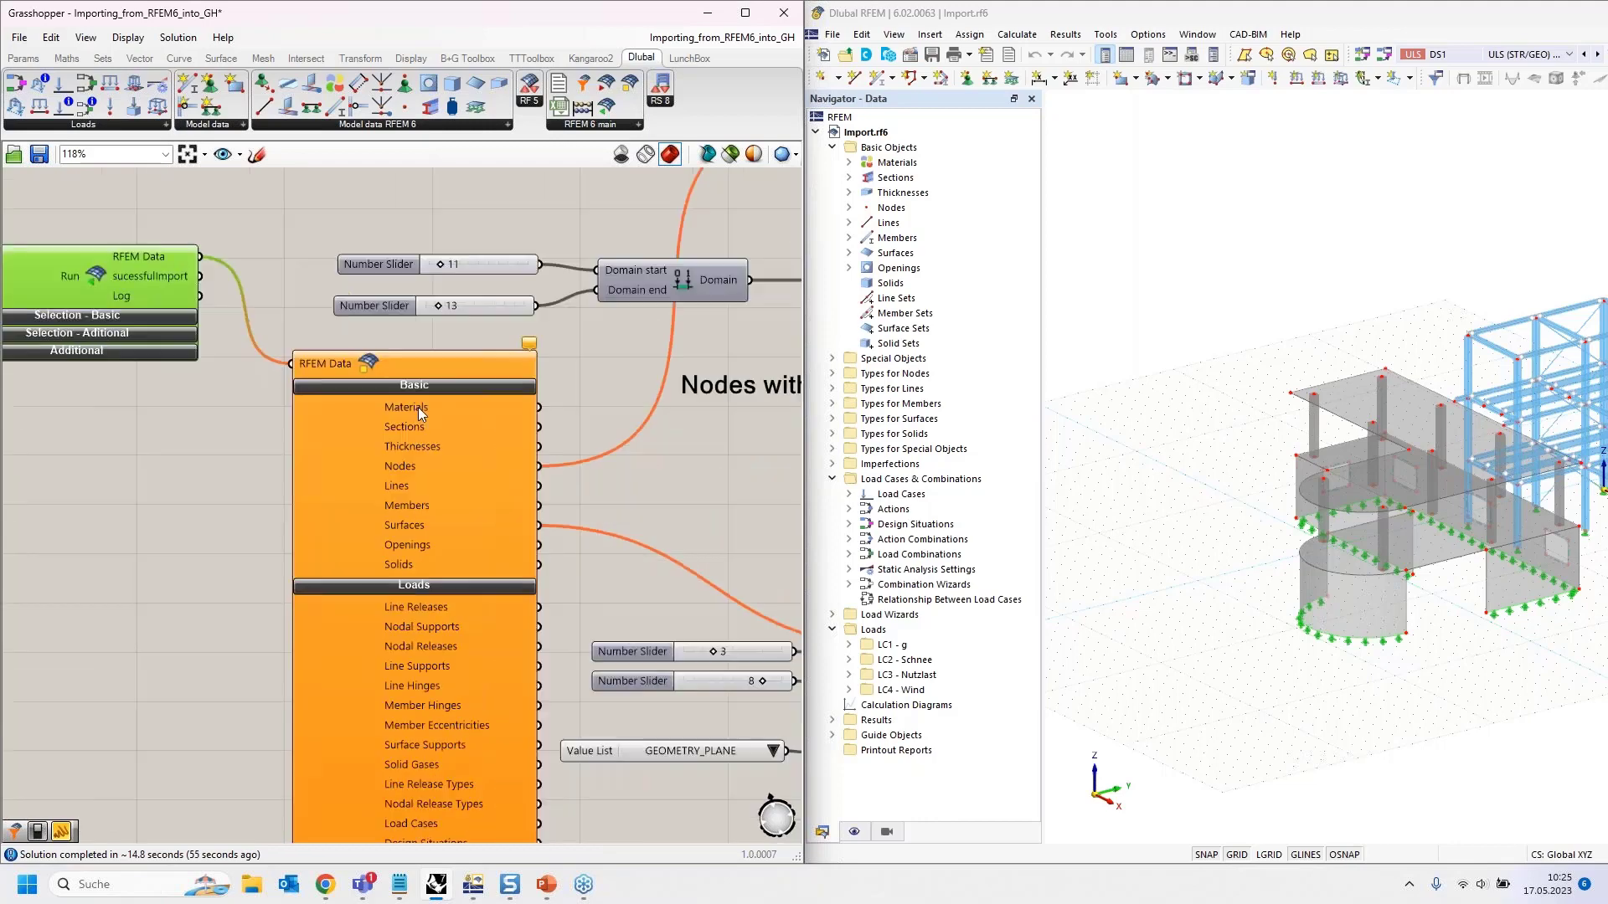
right_click_drag(600, 374, 359, 473)
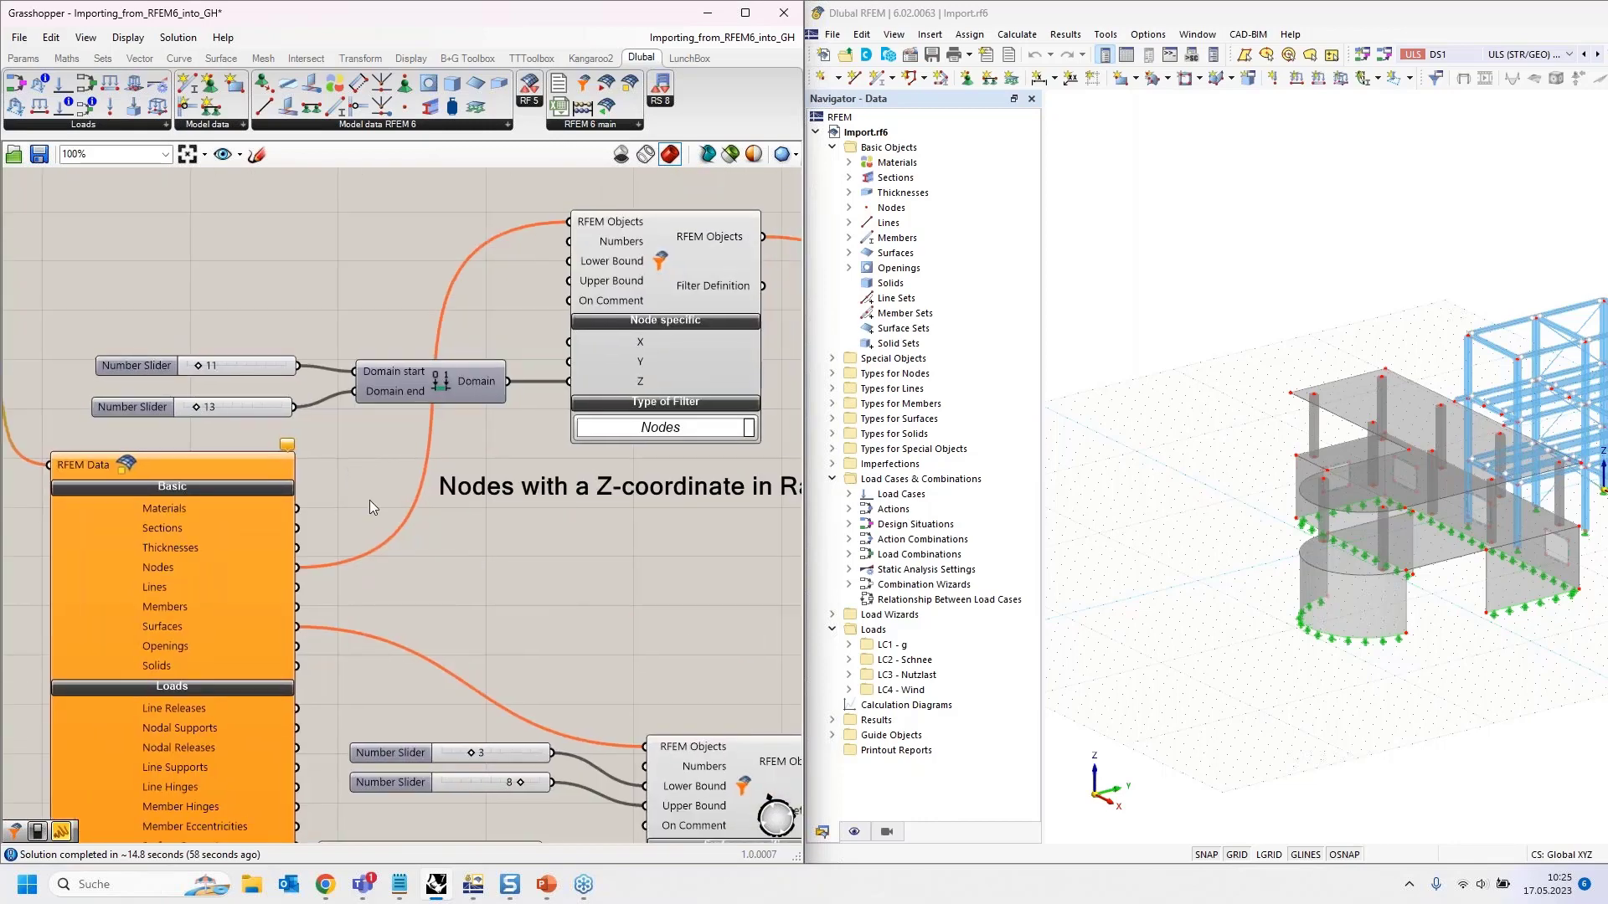
Step: Run the import of the second filter variant by setting its Boolean Toggle to True
scroll(369, 500, "down", 3)
right_click_drag(360, 592, 312, 609)
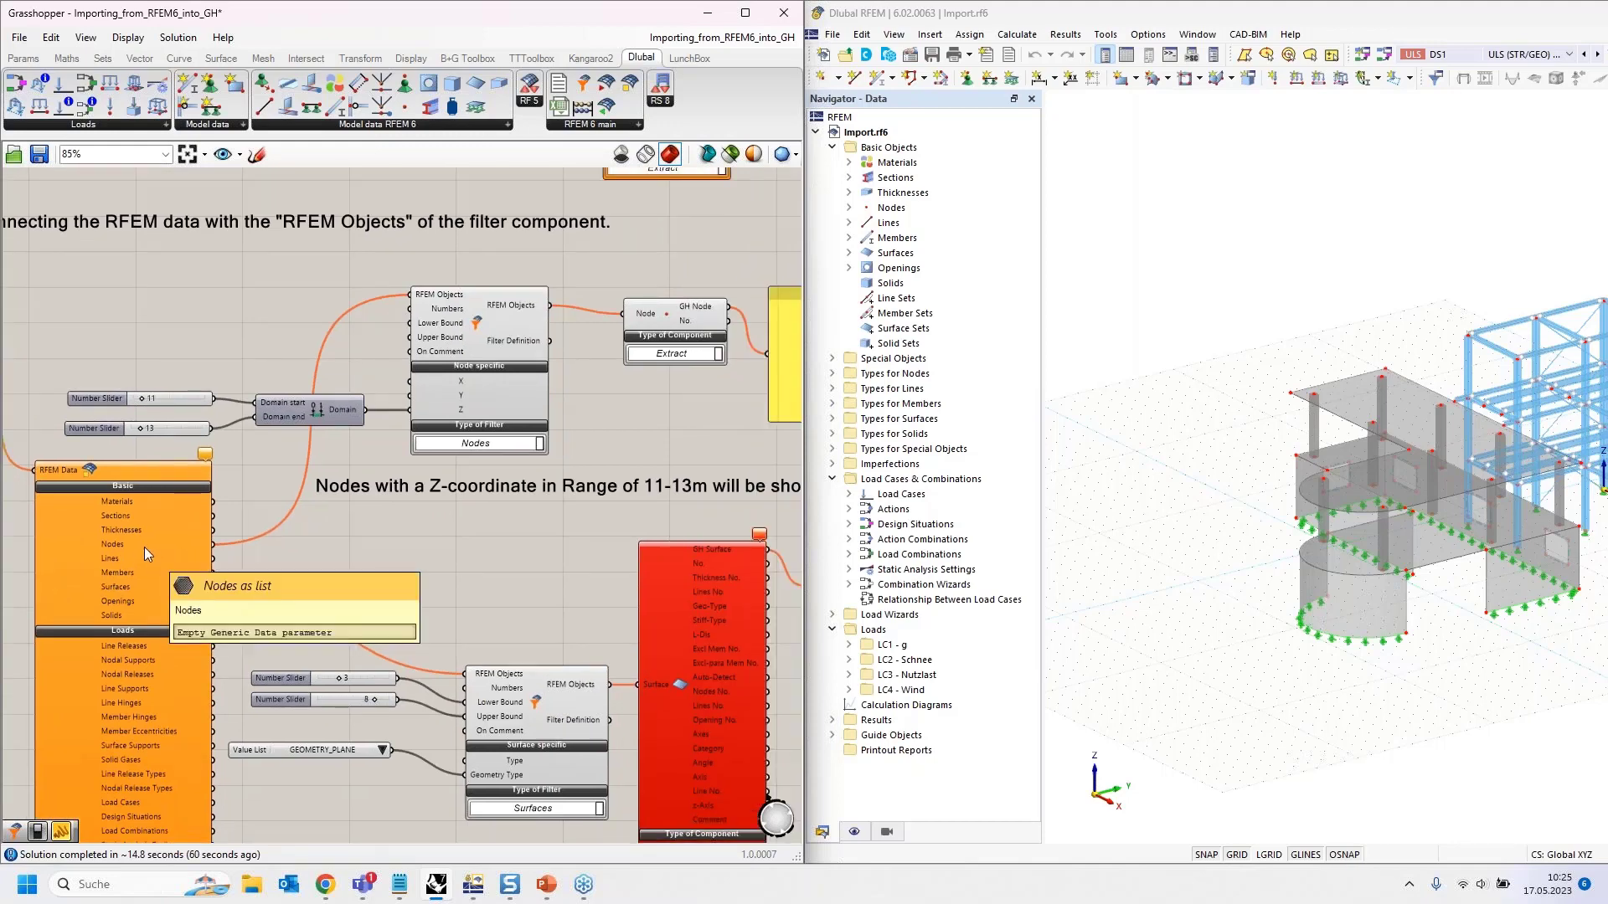
right_click_drag(483, 507, 416, 532)
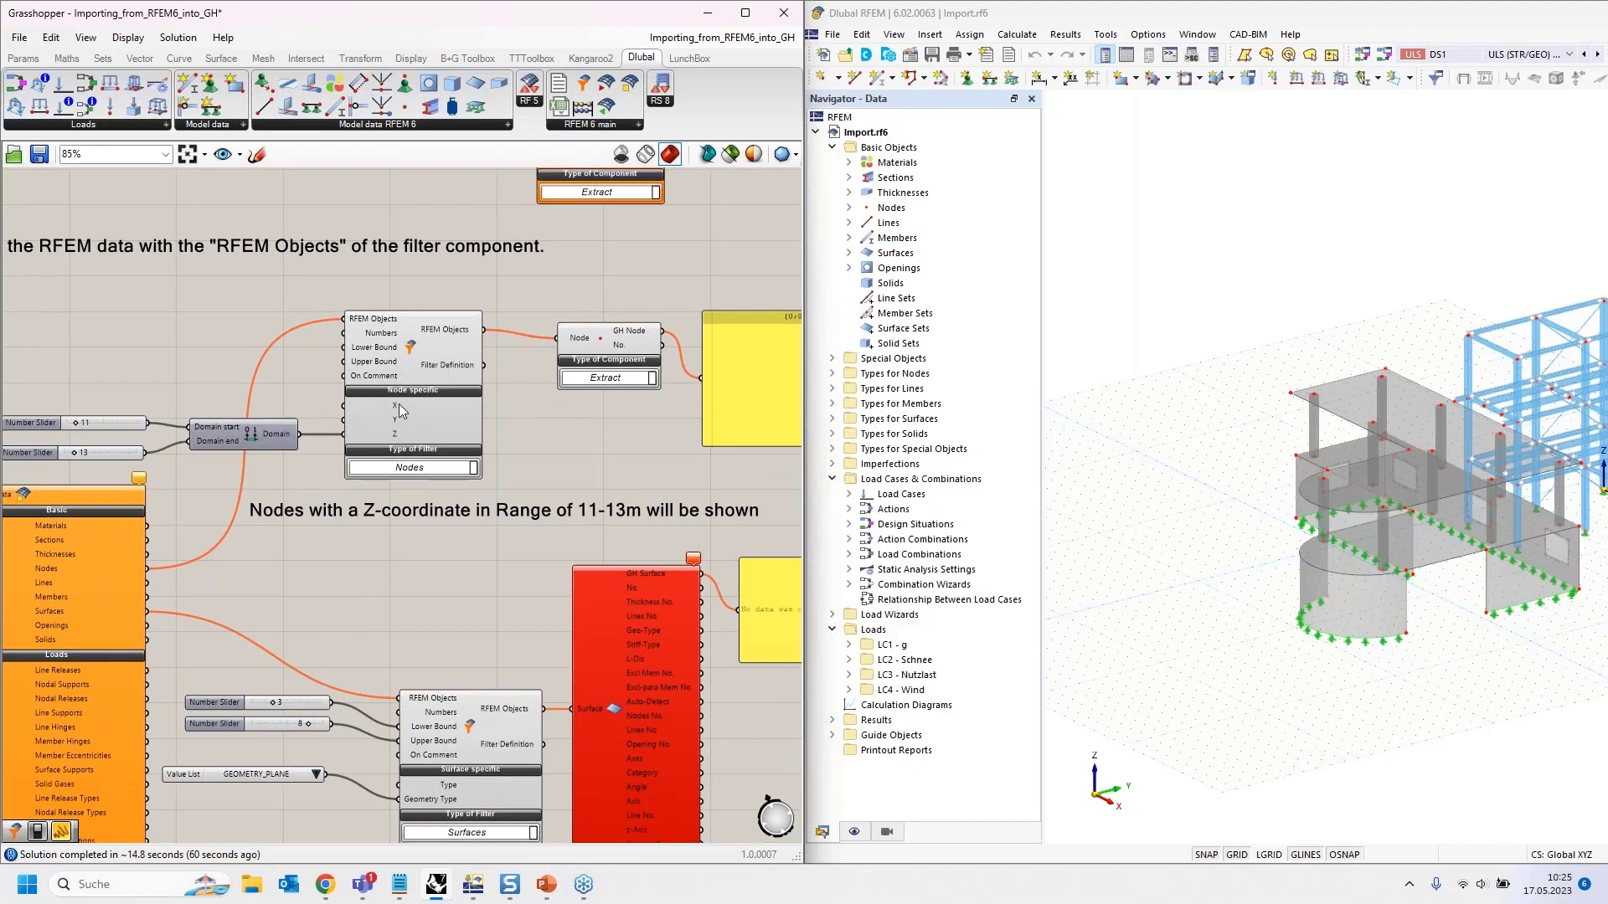
right_click_drag(252, 339, 671, 319)
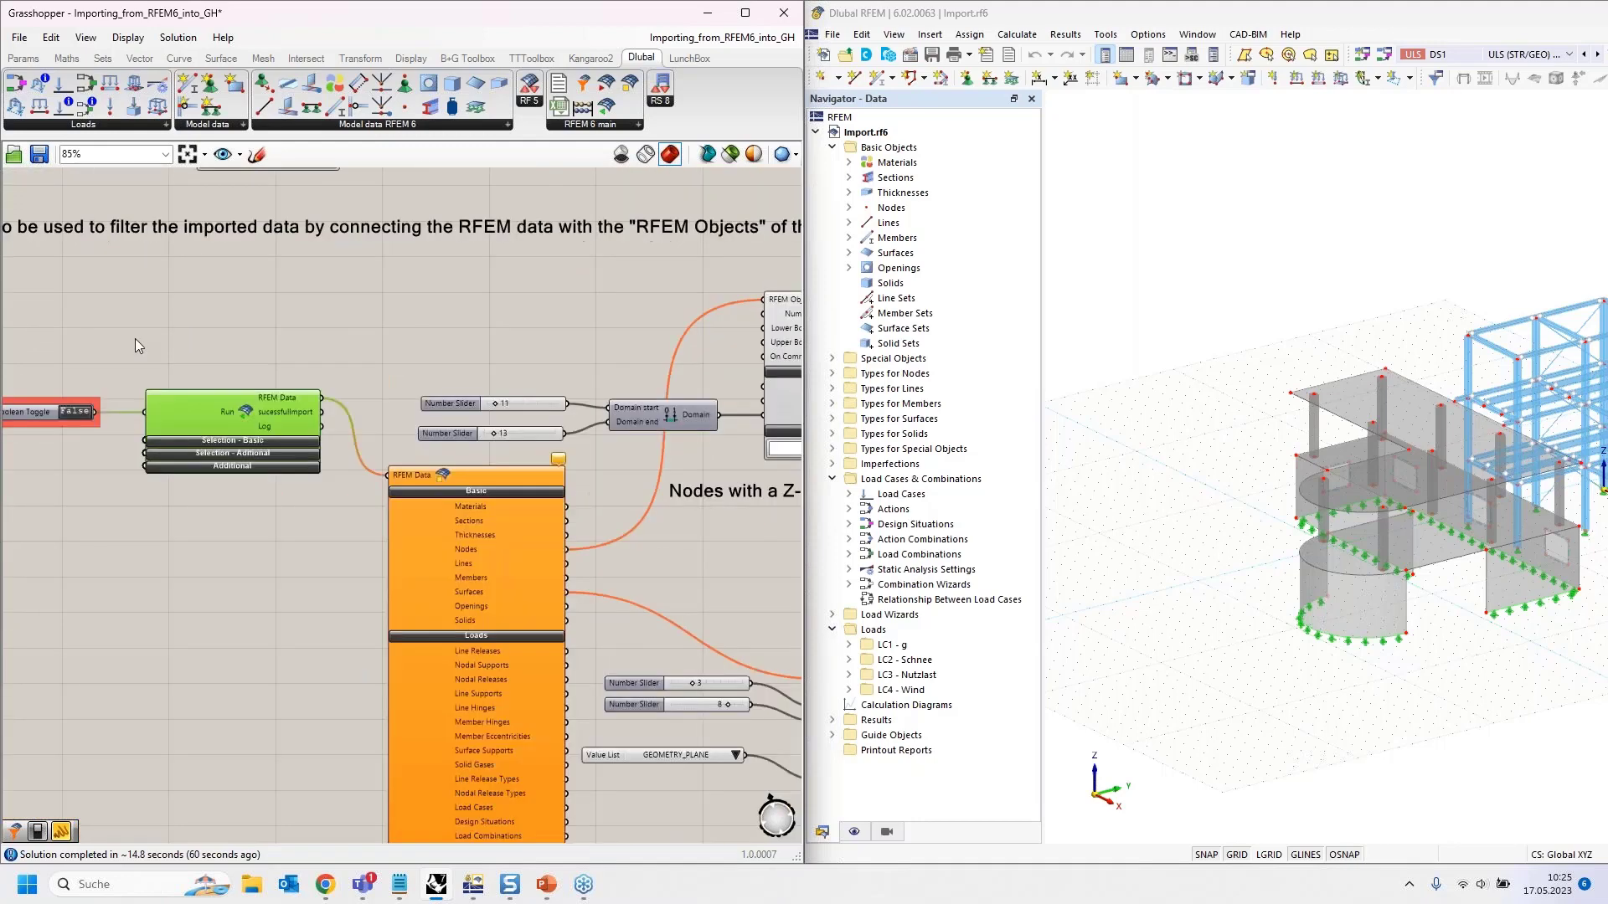
right_click_drag(134, 339, 349, 324)
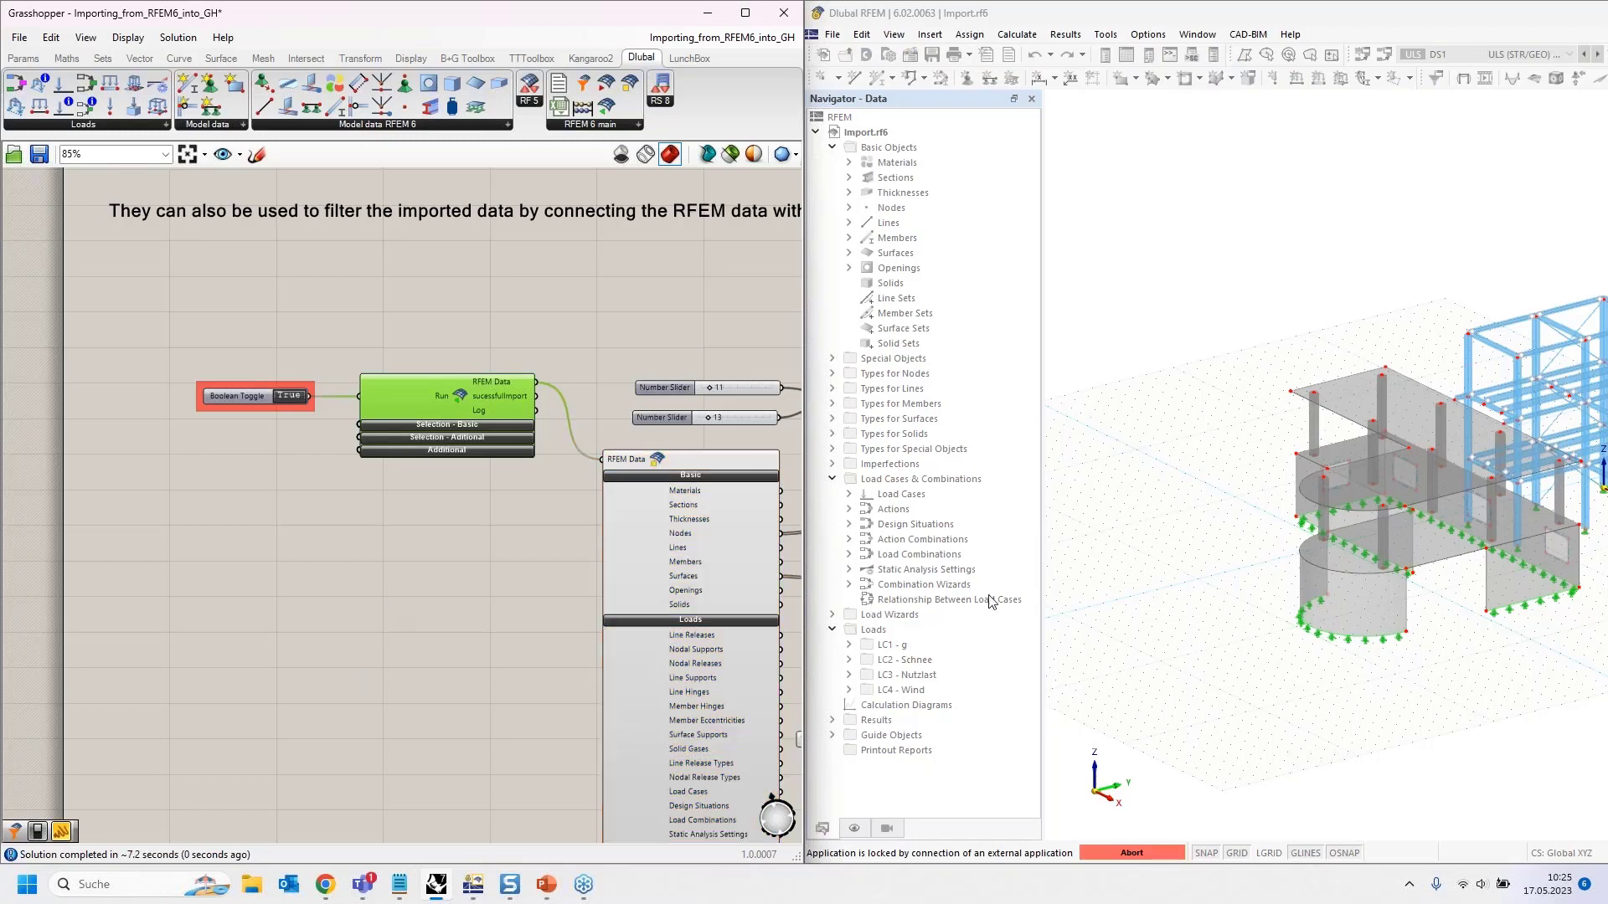
Step: Follow the imported Nodes output through the Z-coordinate filter and read the node coordinates in the panel
right_click_drag(444, 534, 2, 525)
right_click_drag(586, 524, 475, 534)
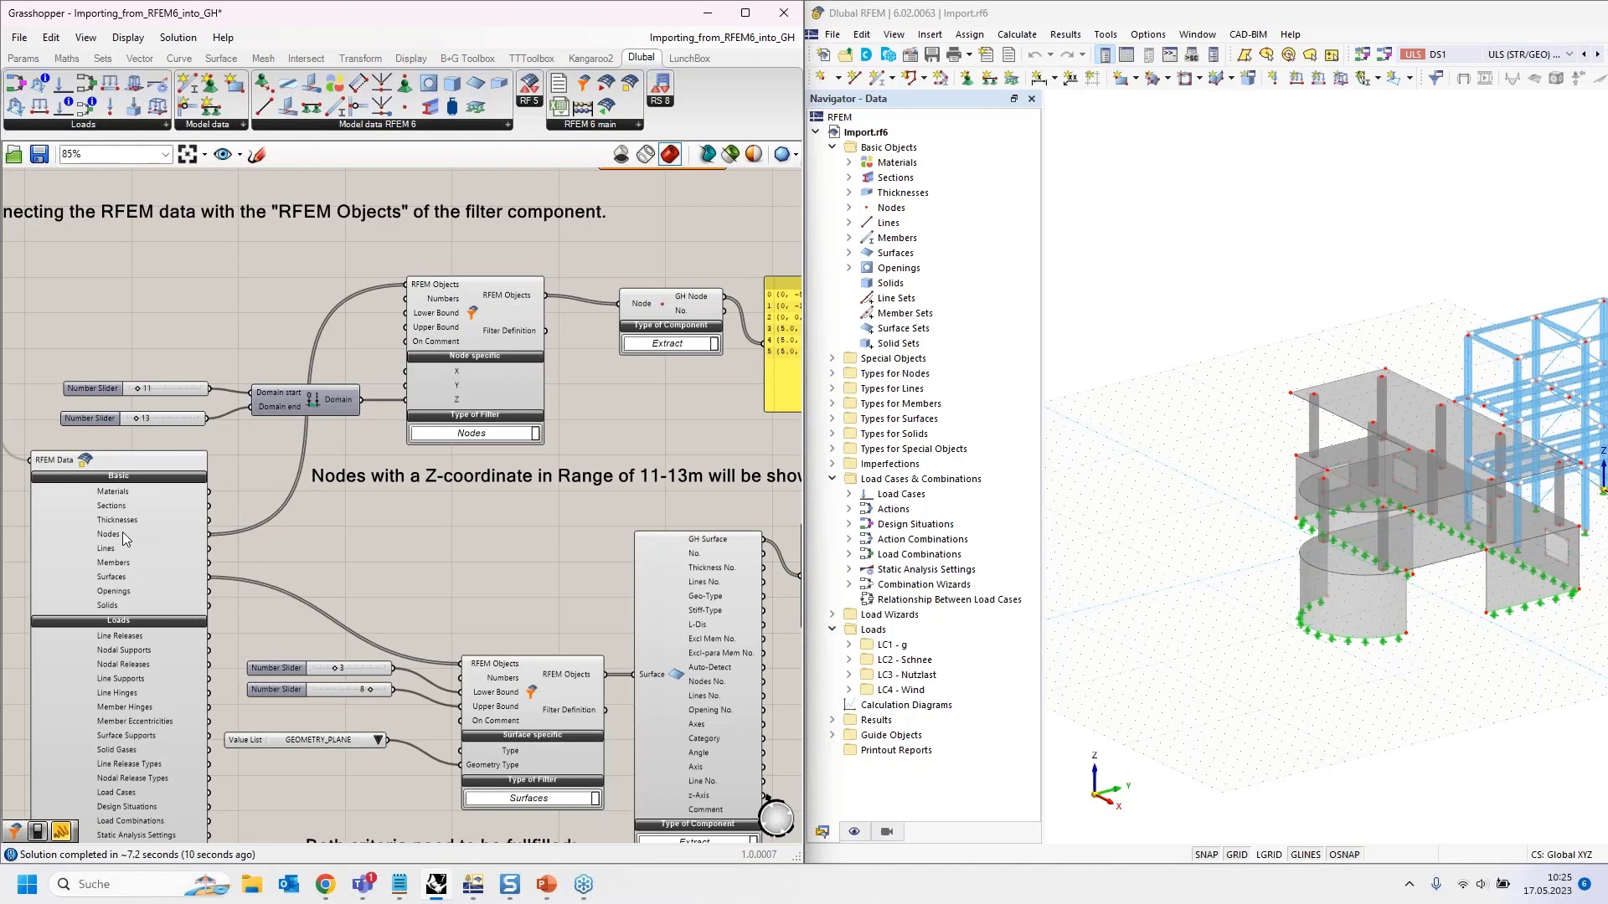
mouse_move(124, 537)
right_click_drag(630, 427, 306, 434)
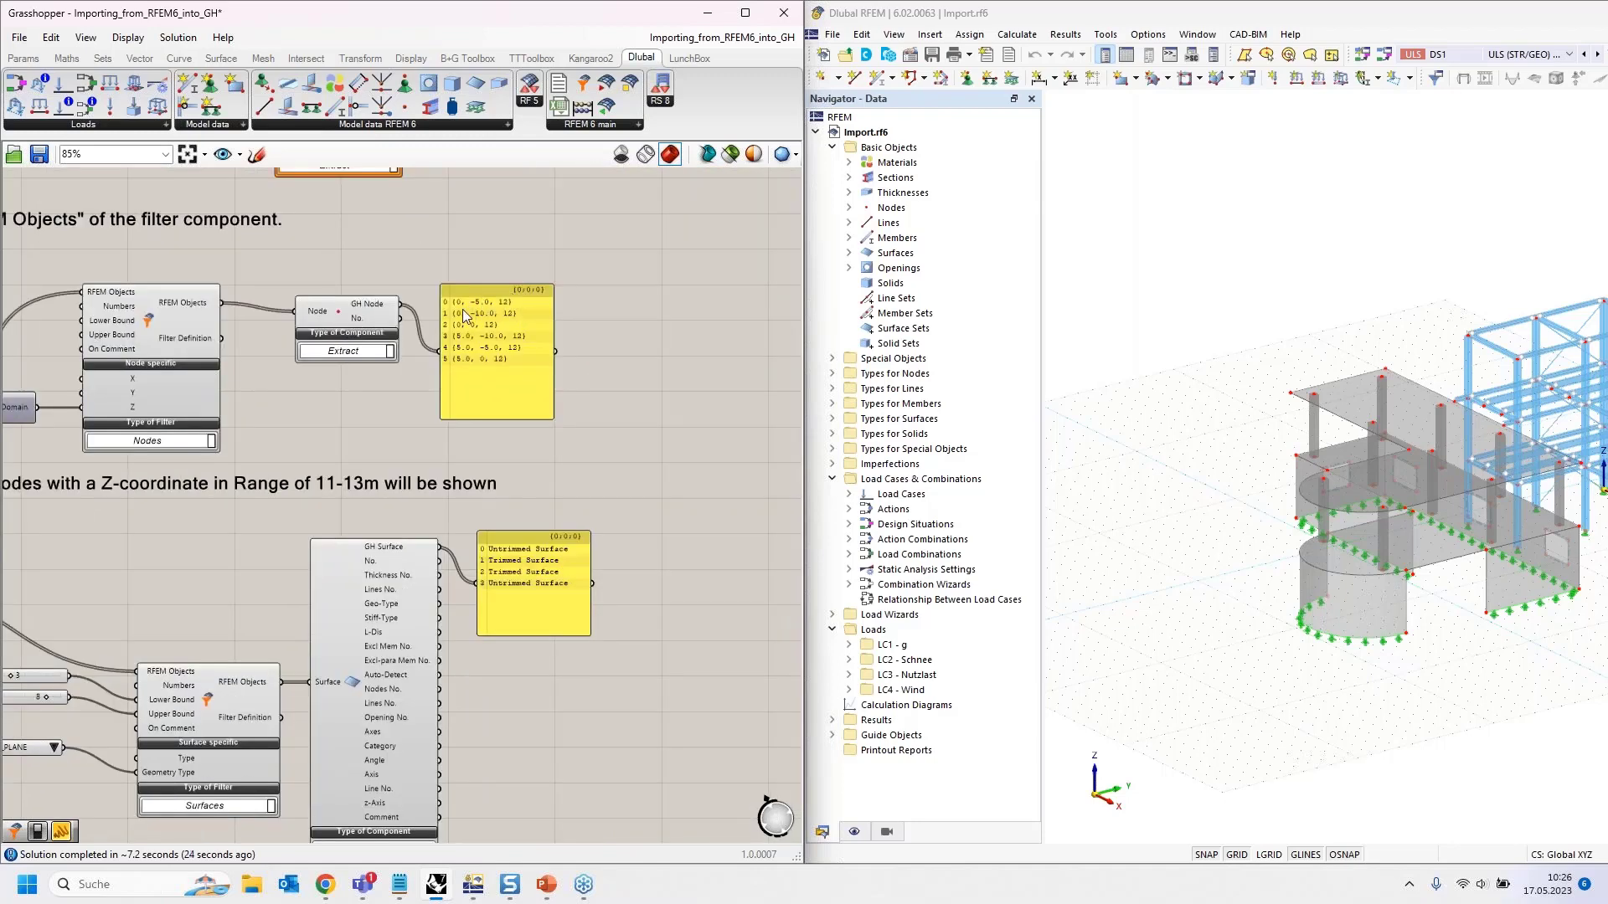
scroll(467, 308, "up", 4)
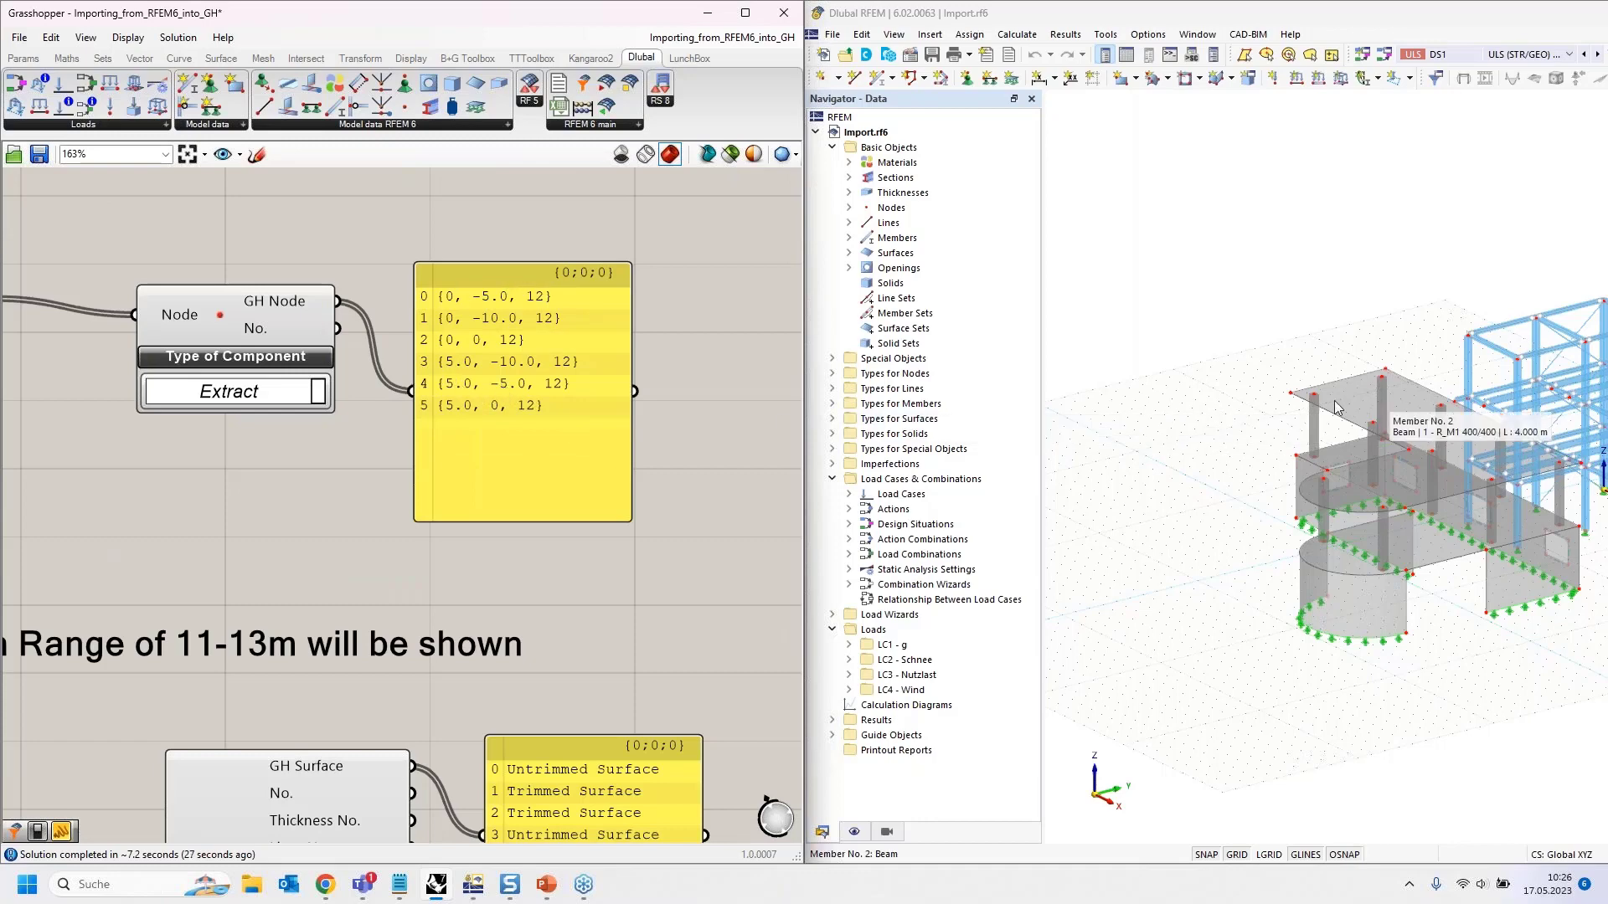
Step: Check the upper-level nodes of the structure in the RFEM model against the filtered node coordinates
scroll(1199, 416, "down", 2)
mouse_move(1201, 415)
middle_mouse_down("ctrl")
mouse_move(1214, 352)
mouse_move(1206, 404)
middle_mouse_up("ctrl")
left_click_drag(1252, 374, 1433, 430)
left_click(1109, 390)
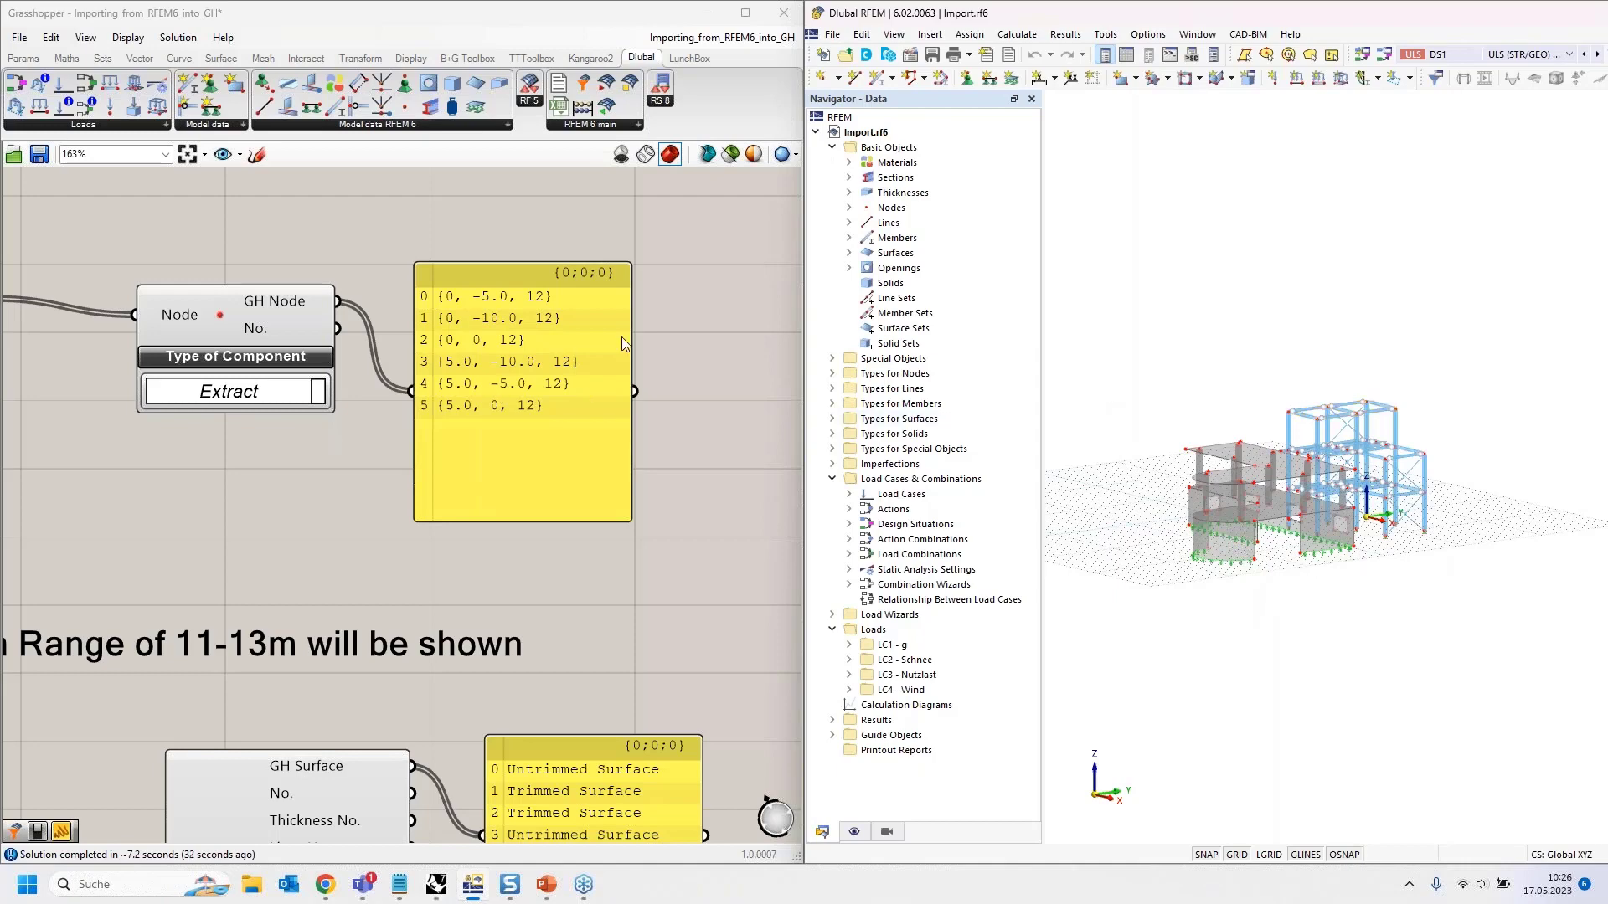
Step: Move the GEOMETRY_PLANE value list level with the Geometry Type input of the surface filter
scroll(624, 336, "down", 3)
scroll(628, 336, "down", 2)
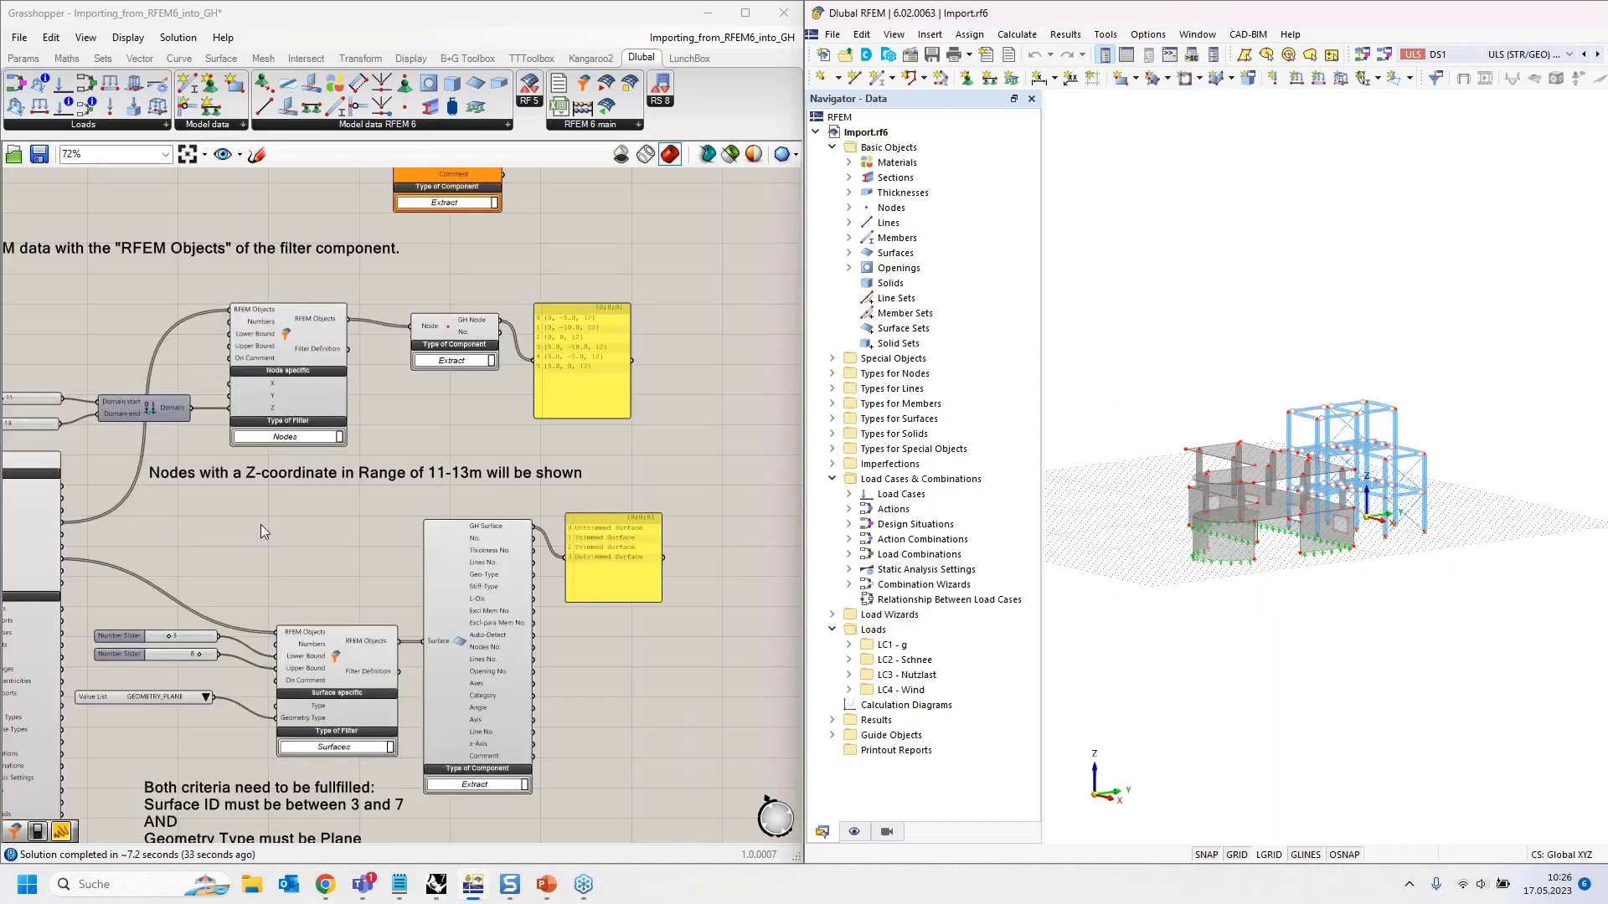
right_click_drag(260, 525, 411, 335)
scroll(411, 335, "up", 2)
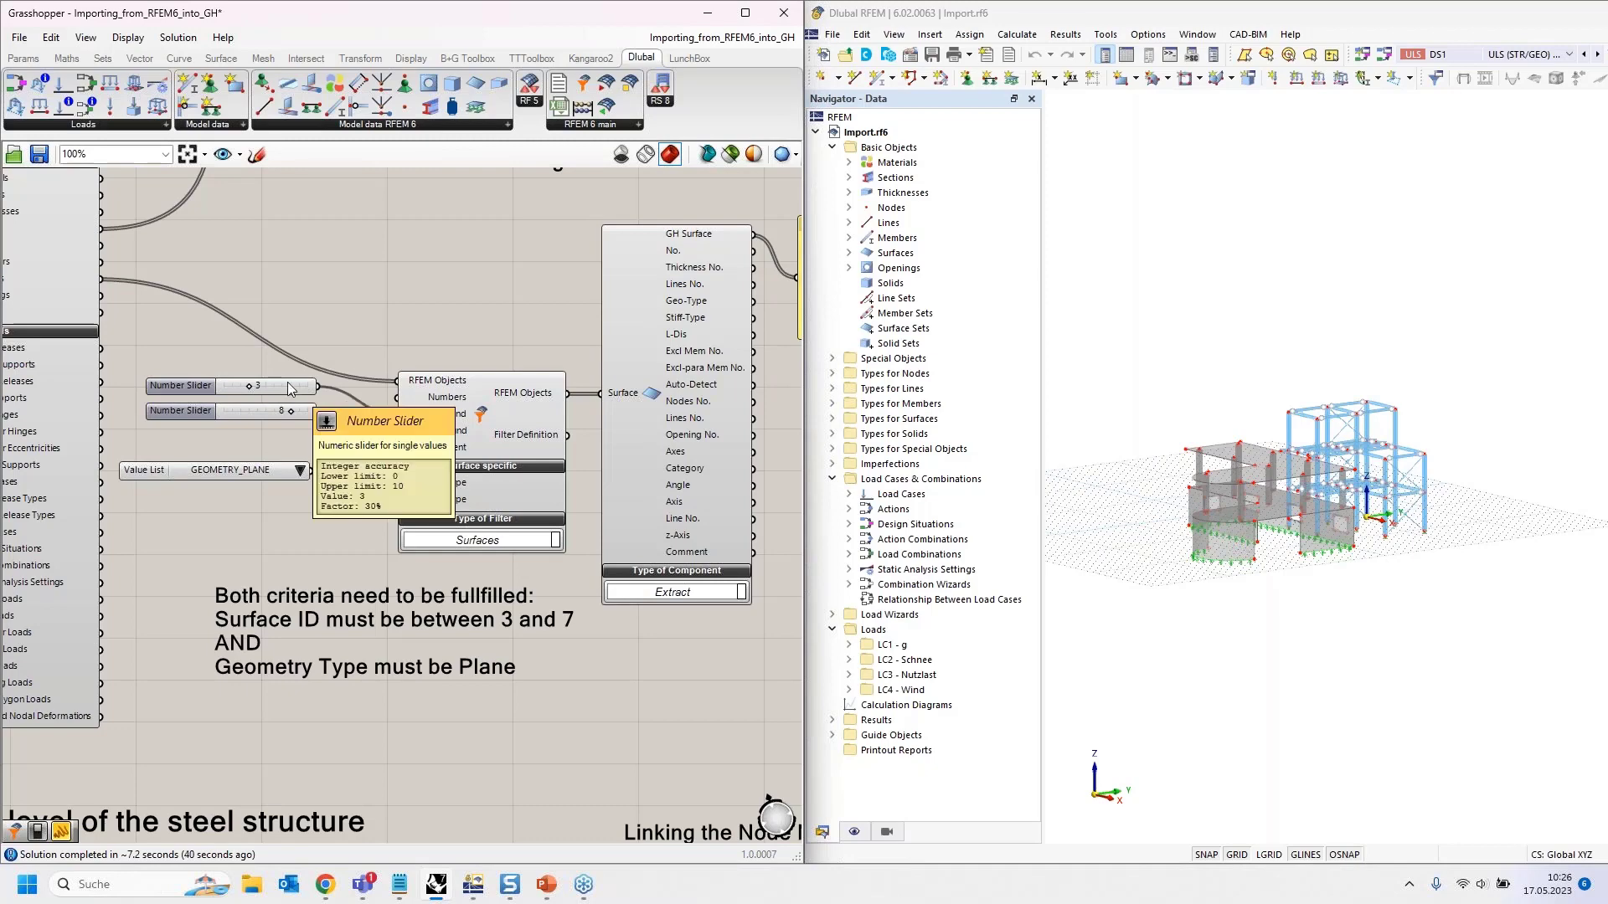
left_click_drag(243, 469, 252, 498)
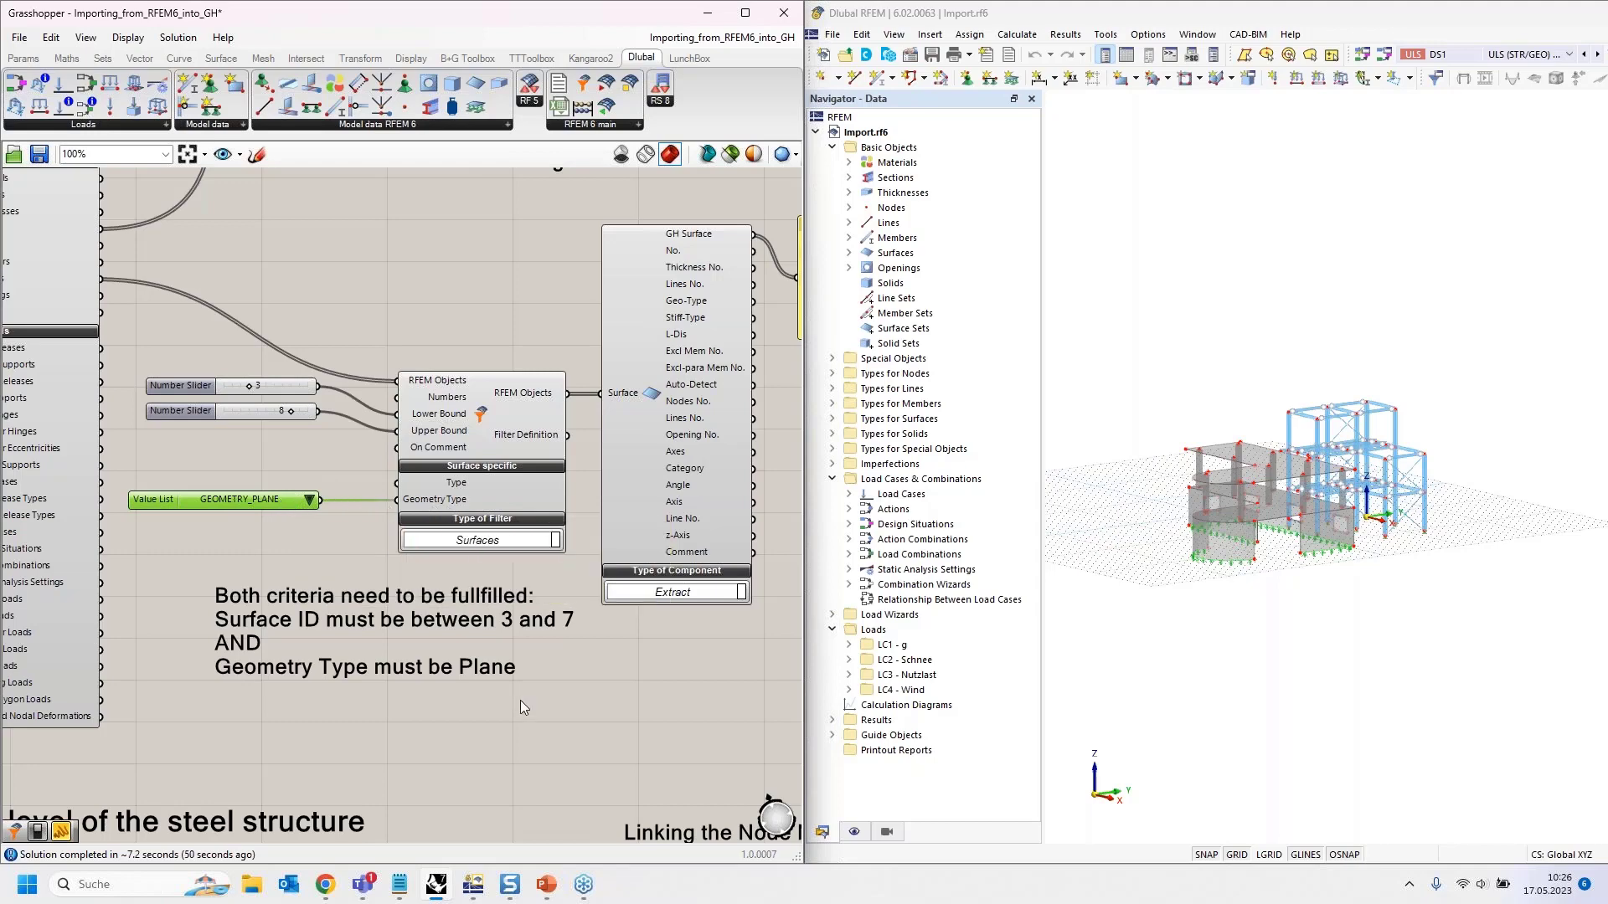
Step: Expand the Surfaces list in RFEM, select surfaces 3 to 7 and inspect them in the model
left_click(850, 256)
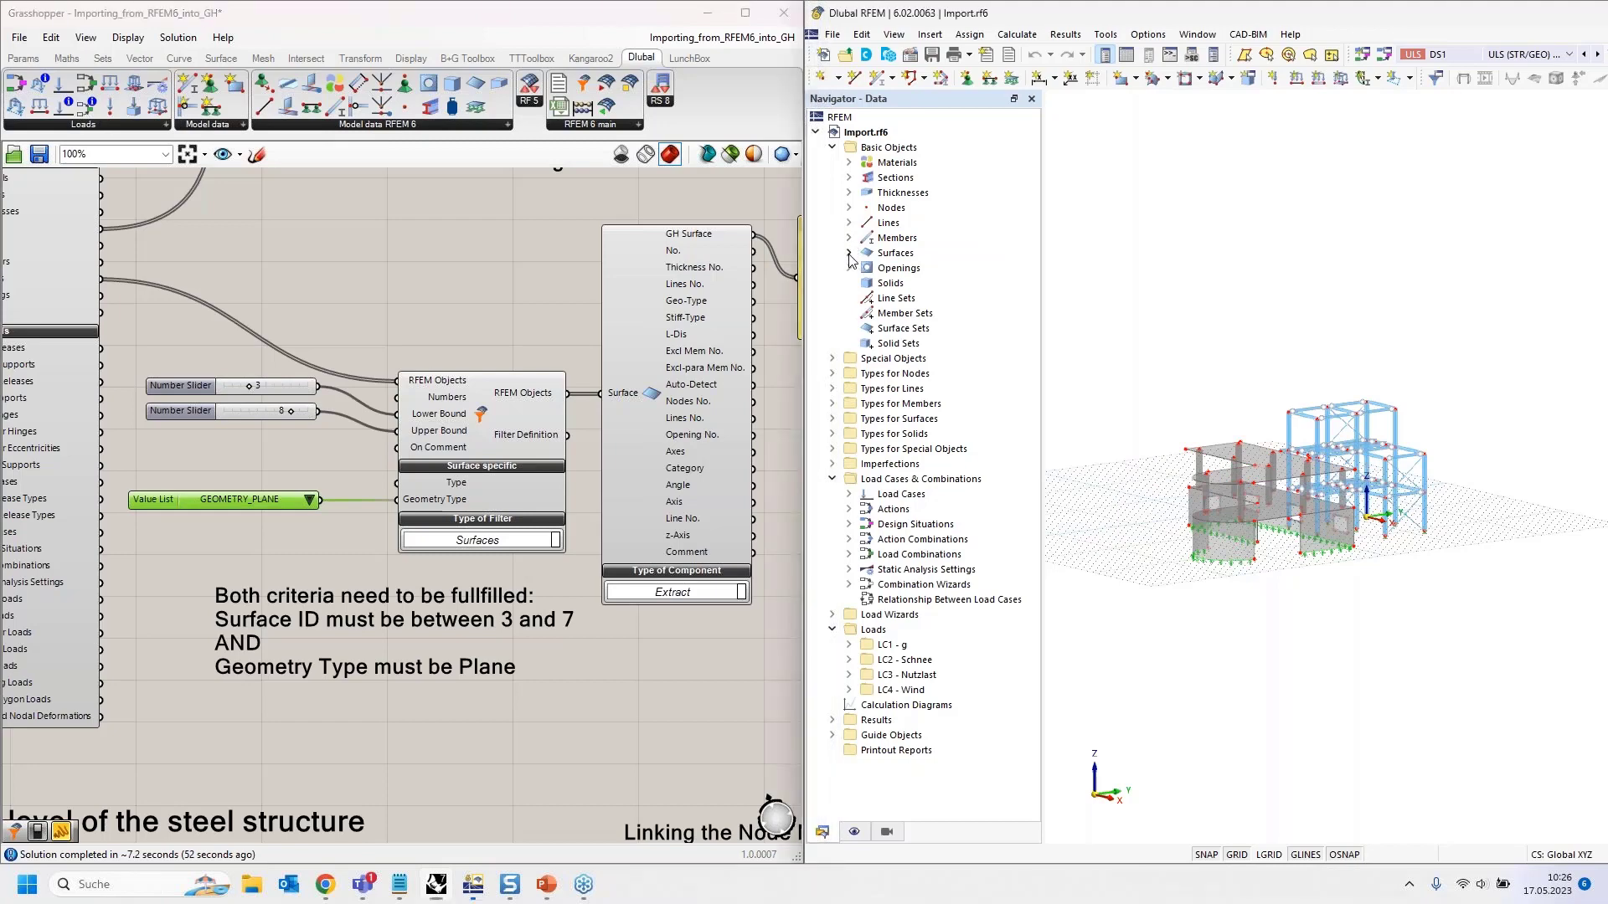
left_click(849, 253)
left_click_drag(925, 303, 963, 359)
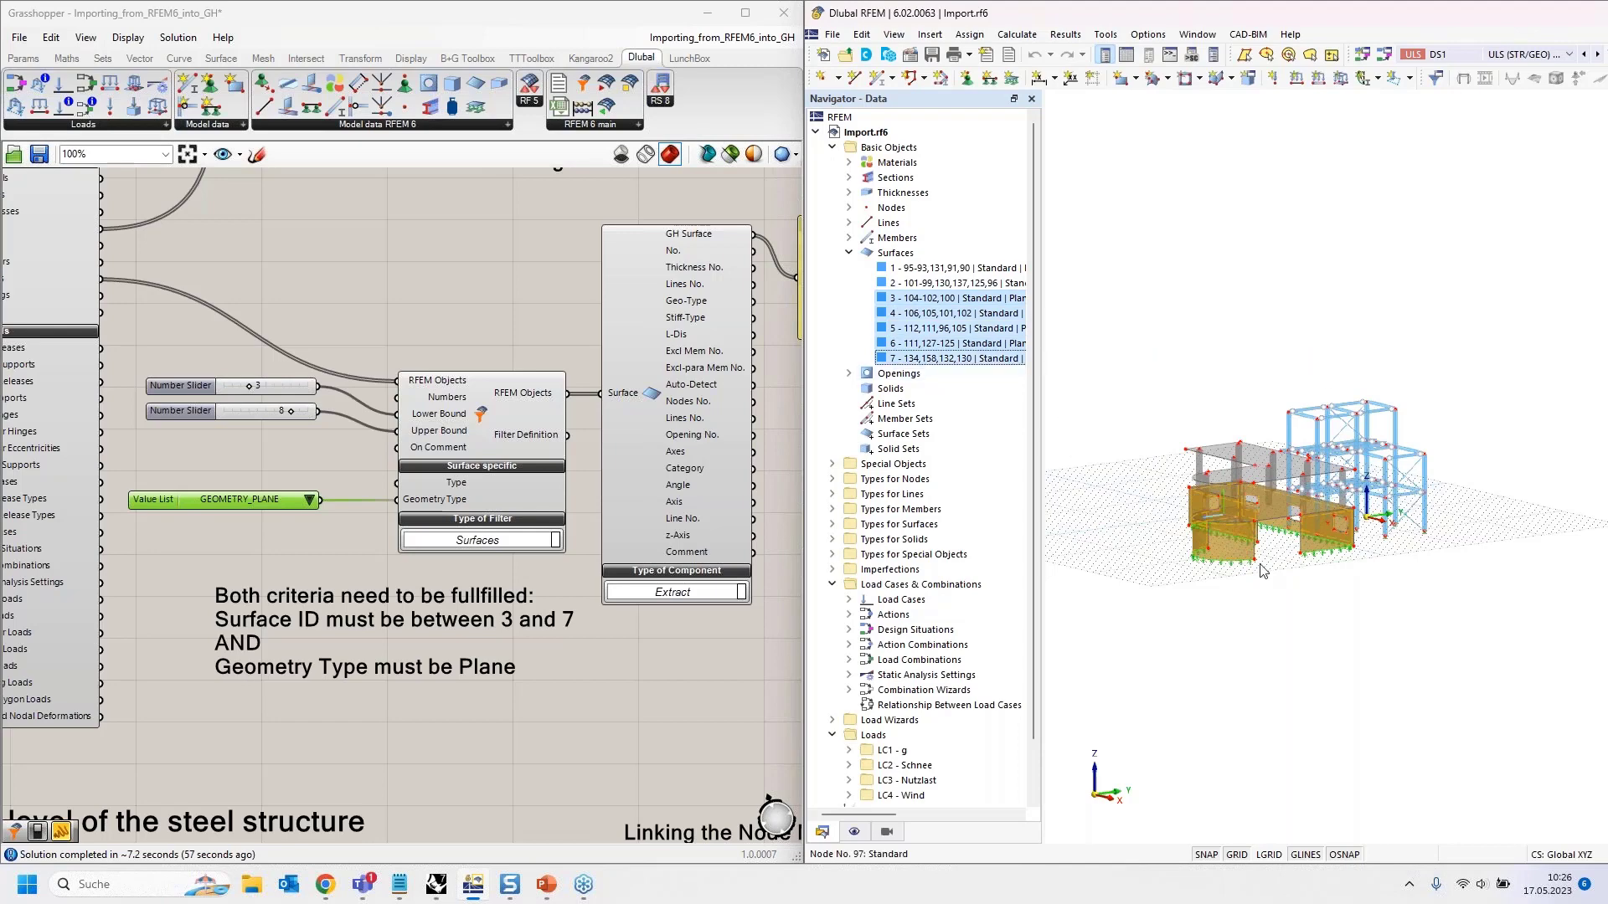
scroll(1331, 598, "up", 5)
middle_click_drag(1454, 602, 1389, 618, "ctrl")
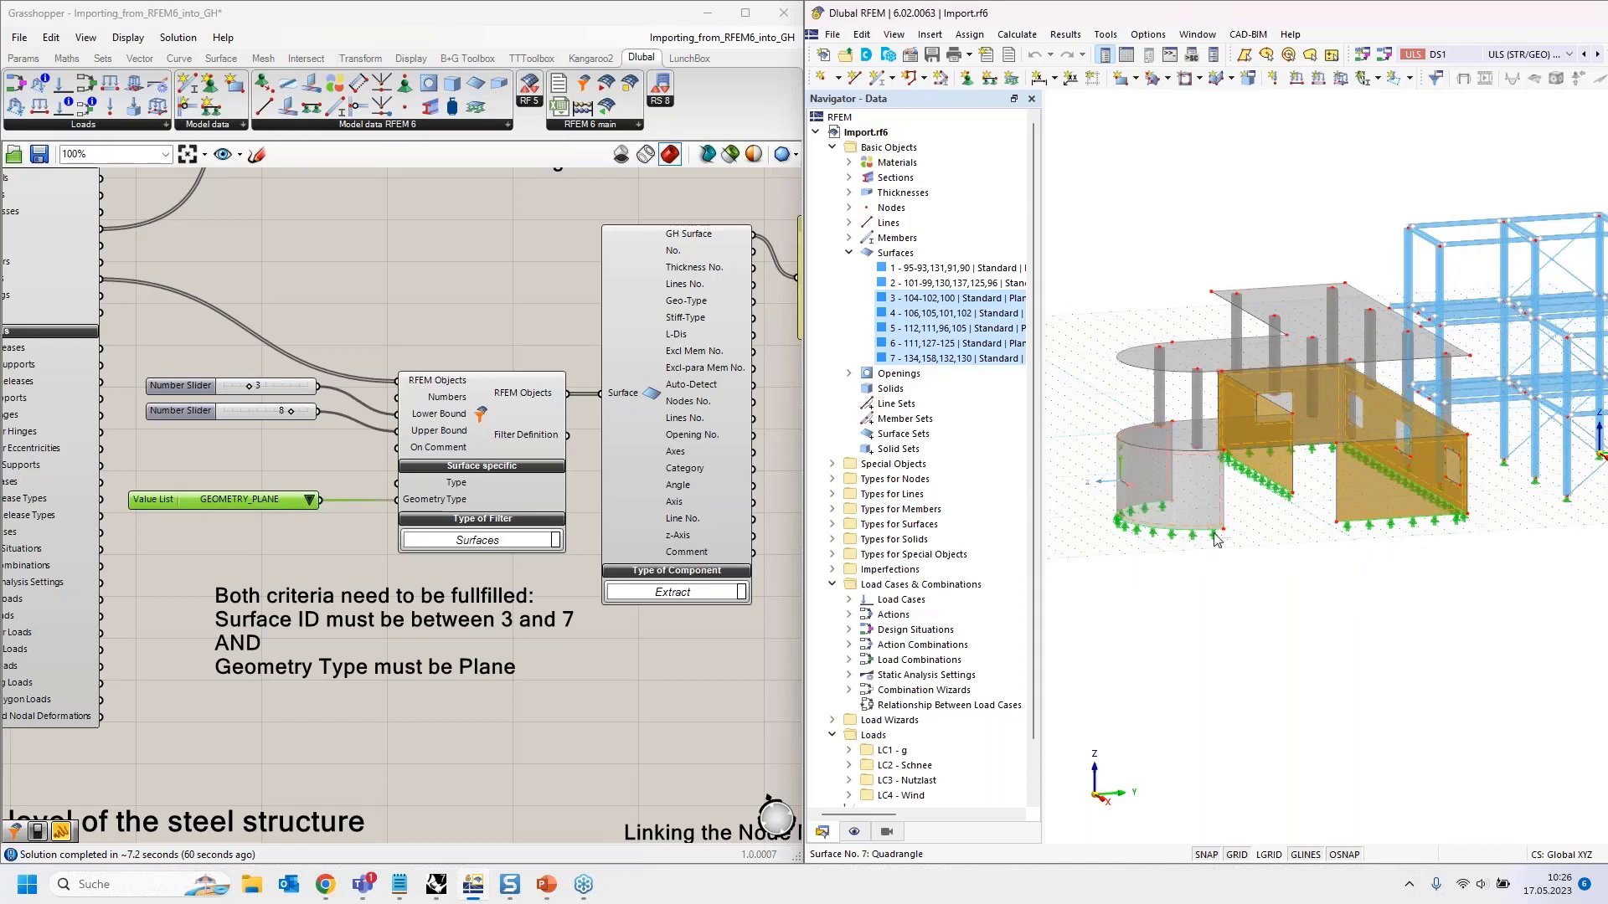
middle_click_drag(1333, 666, 1371, 683, "ctrl")
Step: Move the Grasshopper window off Rhino and inspect the filtered nodes and plane surfaces in the Perspective viewport
left_click(458, 25)
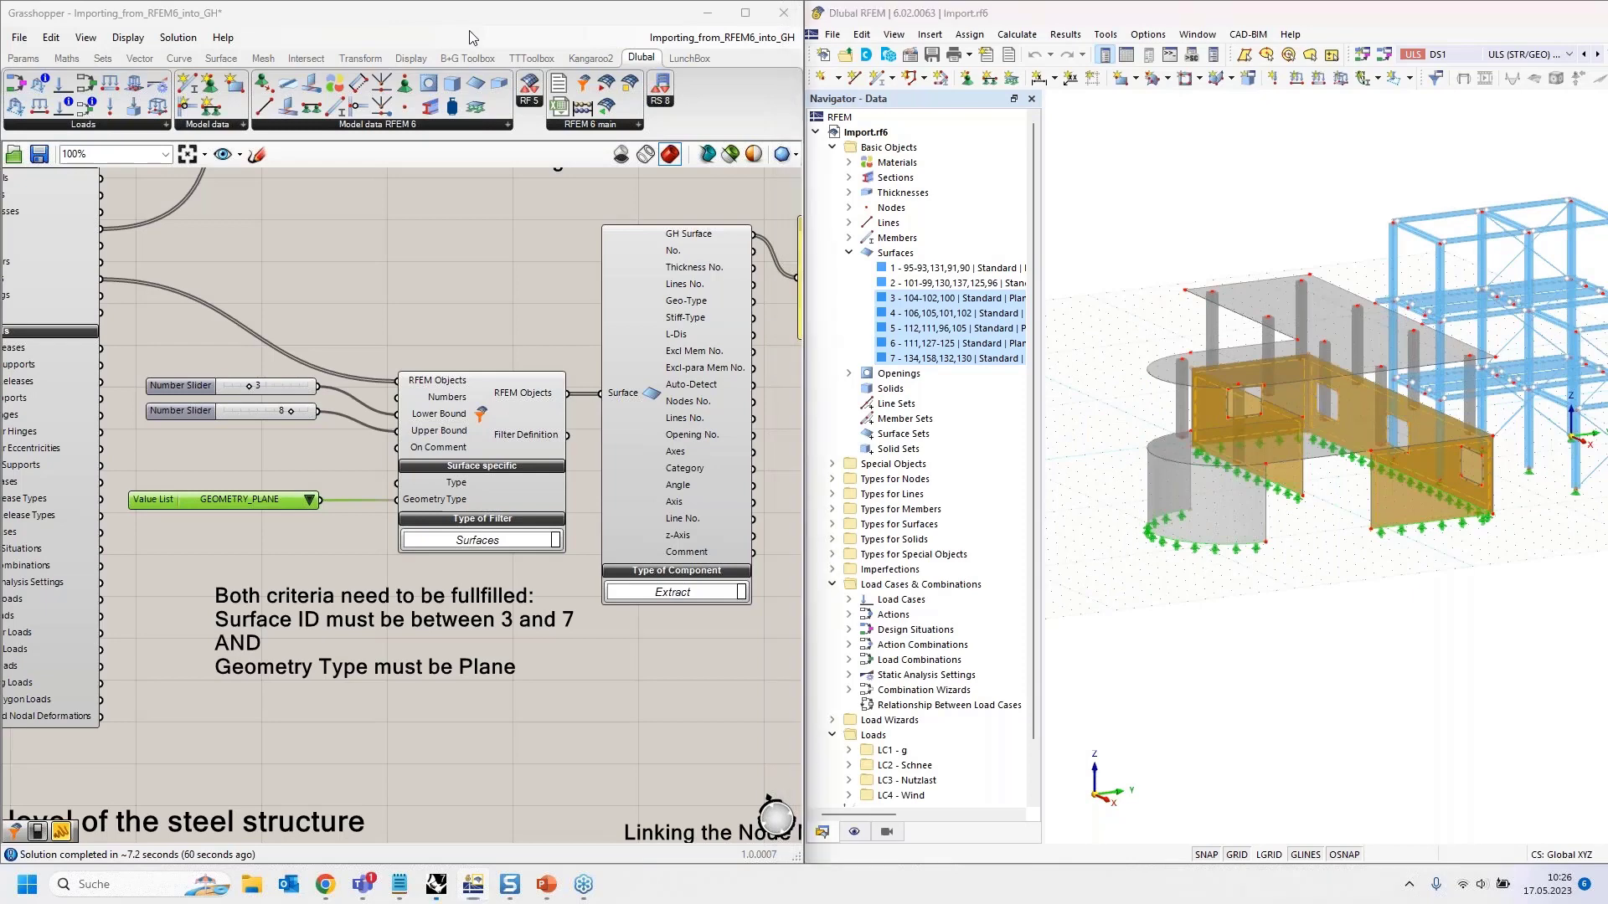
left_click_drag(465, 23, 1306, 109)
scroll(96, 379, "up", 5)
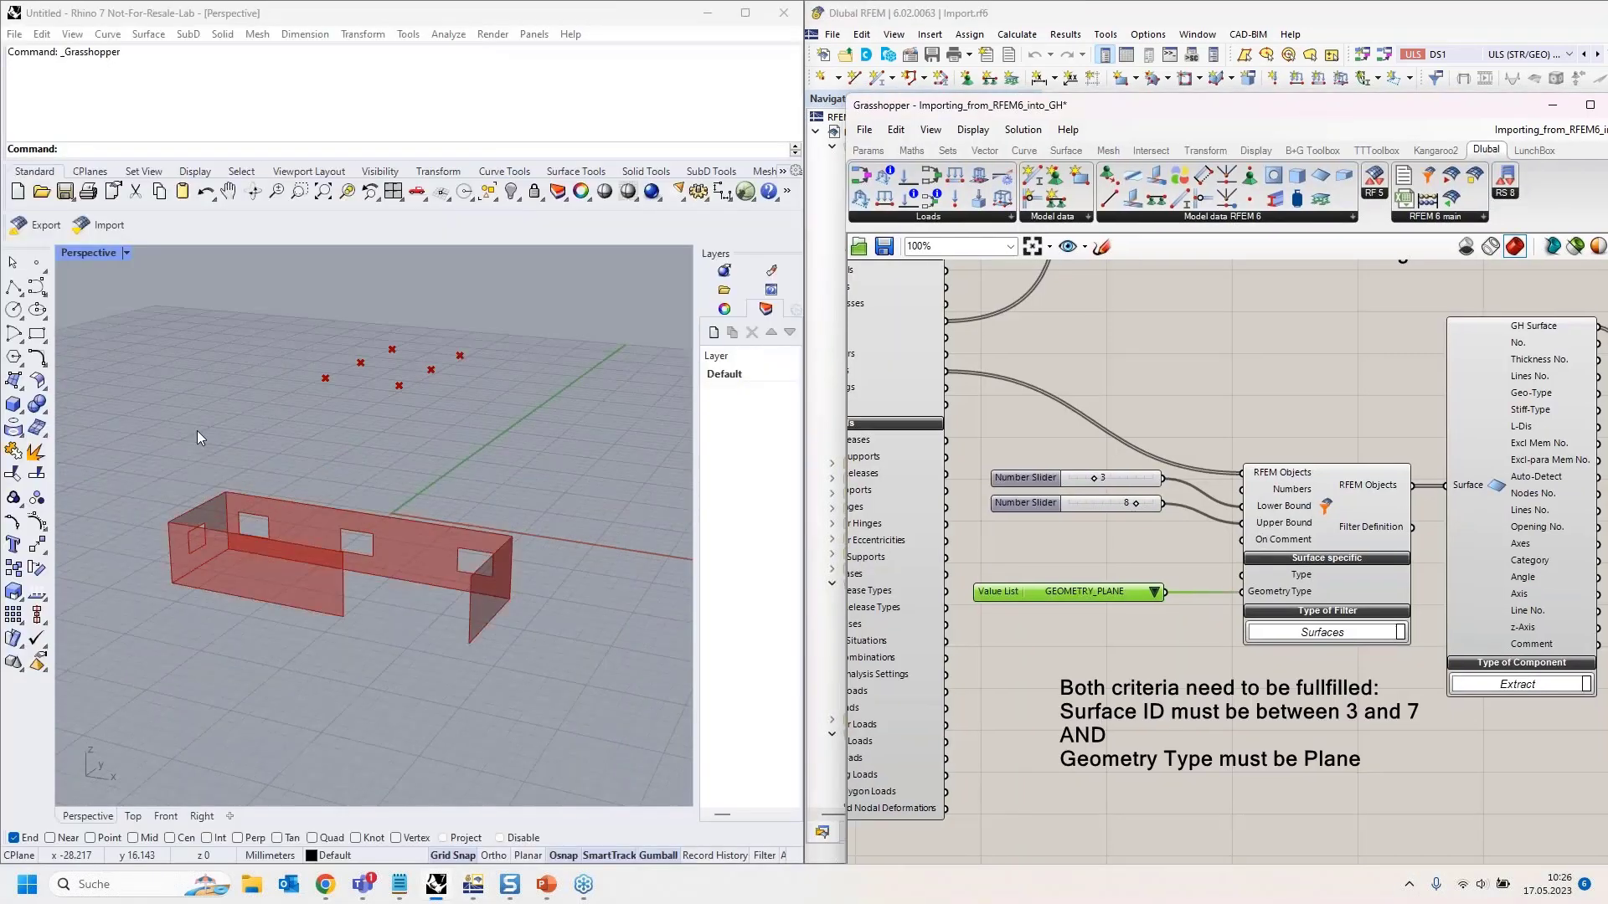
left_click(802, 393)
Step: Return the Grasshopper window beside RFEM and set the second filter variant's Boolean Toggle to False
left_click_drag(1007, 106, 0, 293)
scroll(357, 387, "down", 4)
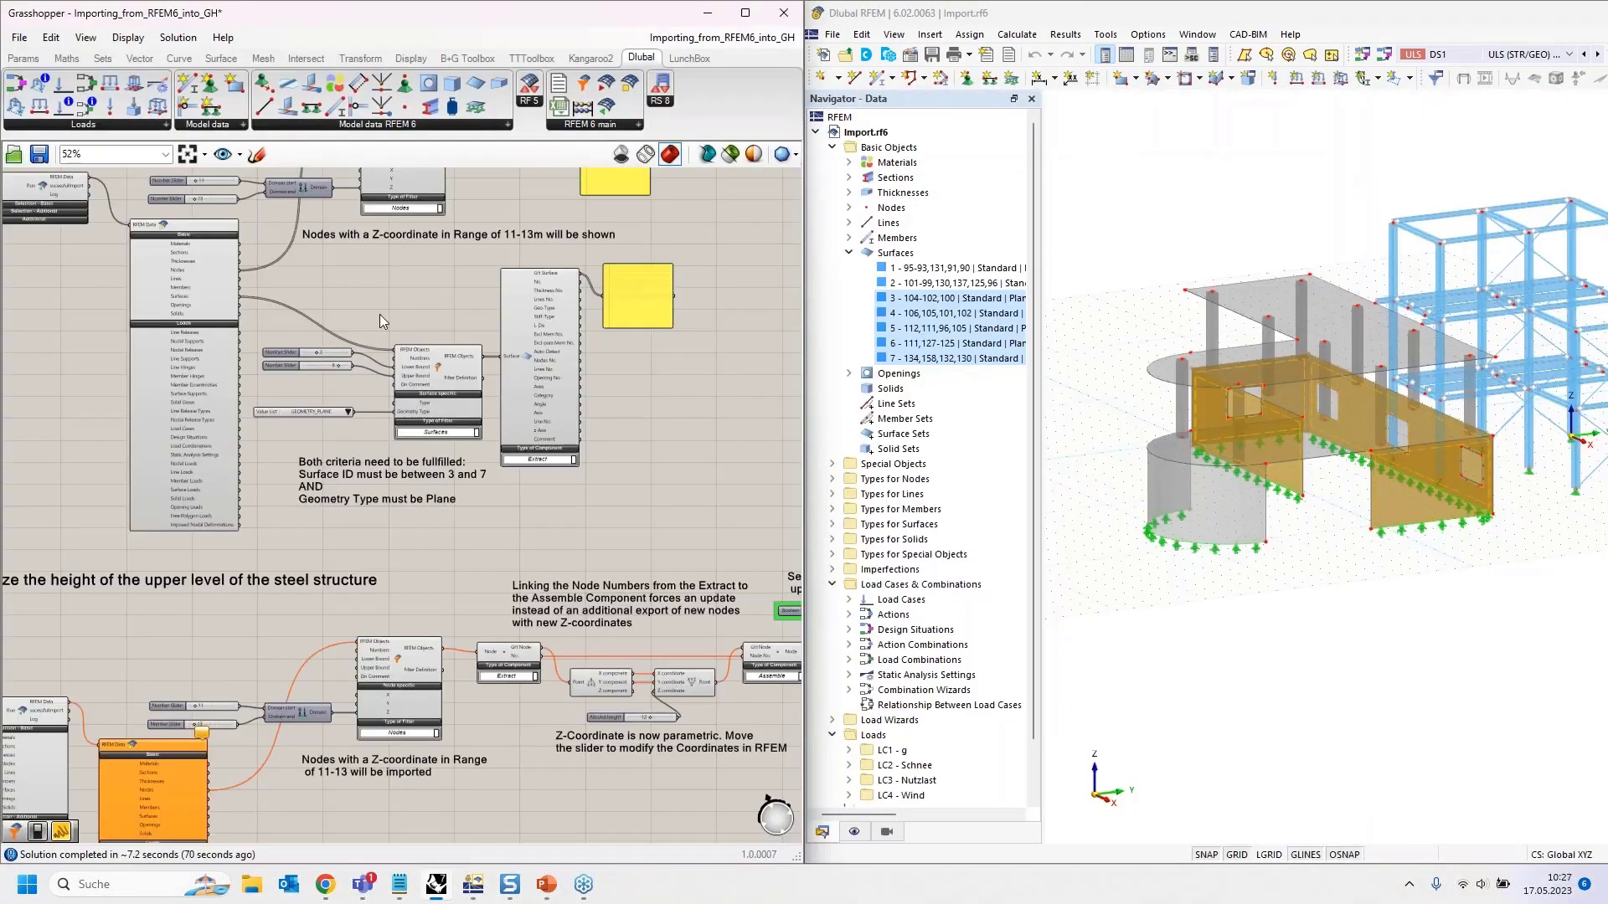
right_click_drag(379, 314, 580, 502)
scroll(113, 375, "up", 4)
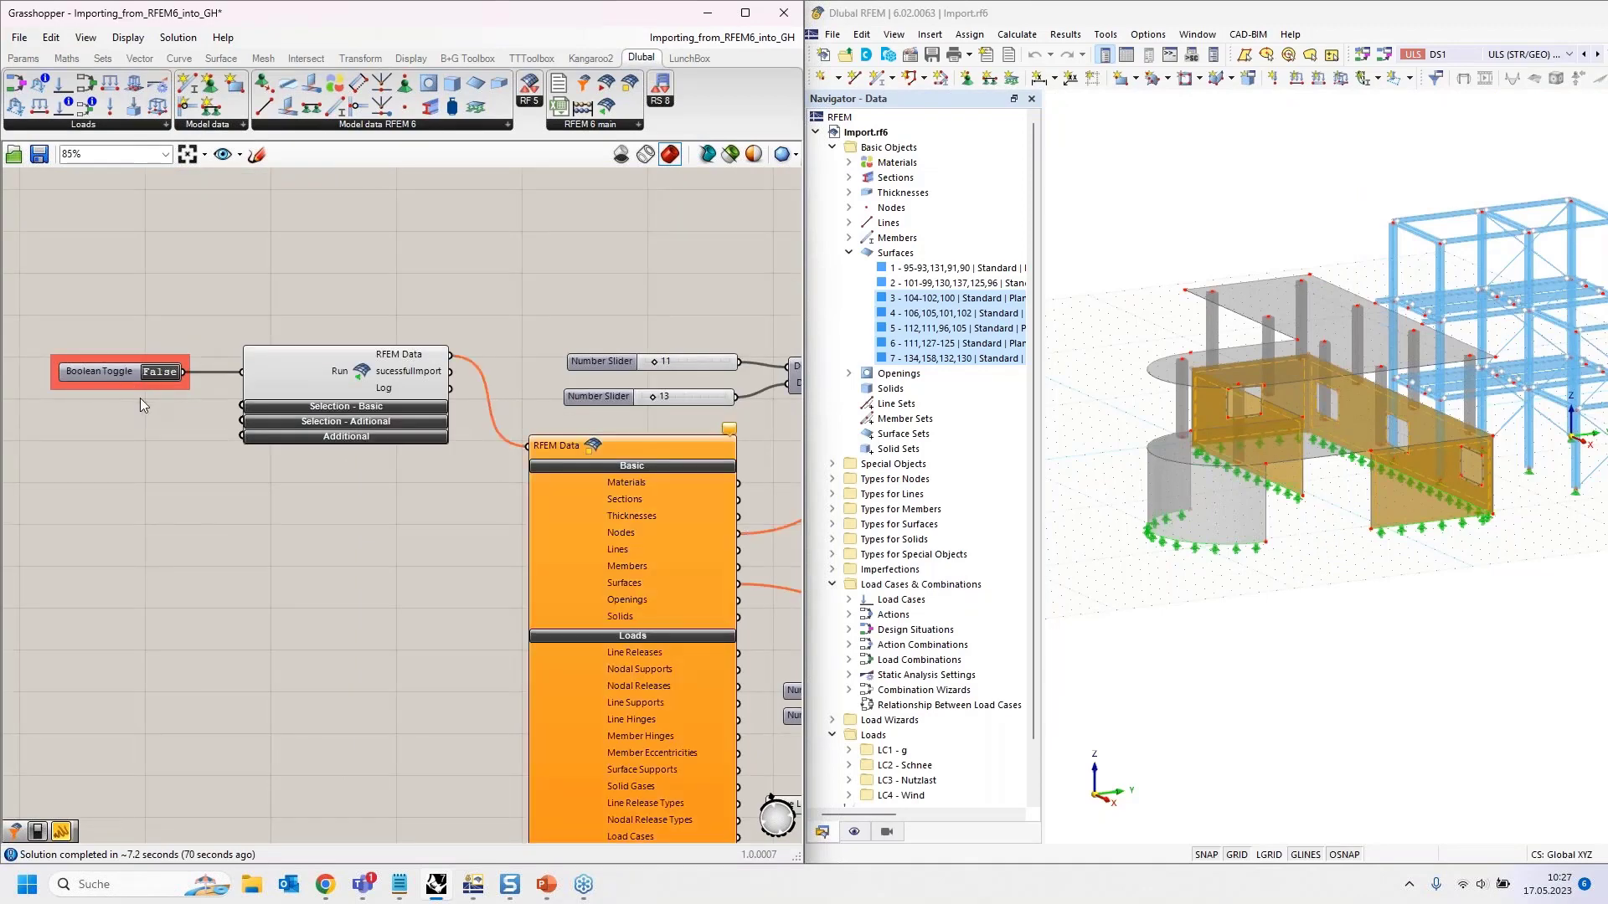
Step: Examine the canvas examples on importing only specific objects, node and surface filter definitions, and example 4 on the steel structure's height
scroll(139, 399, "down", 4)
scroll(290, 362, "down", 2)
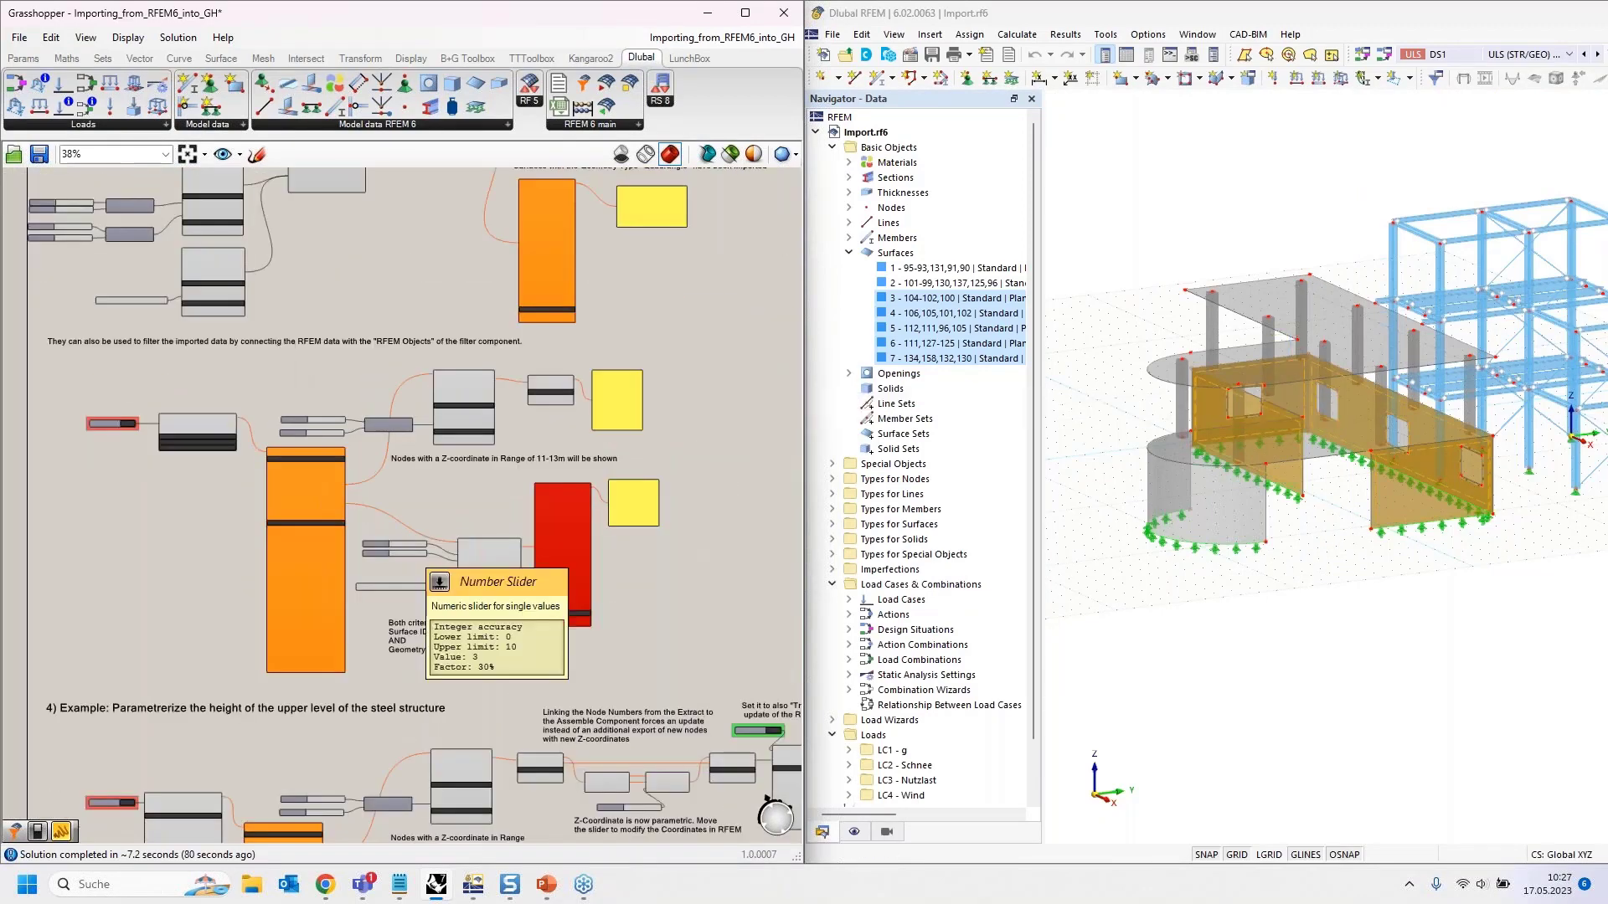
right_click_drag(269, 263, 372, 735)
right_click_drag(312, 201, 290, 357)
scroll(367, 578, "up", 5)
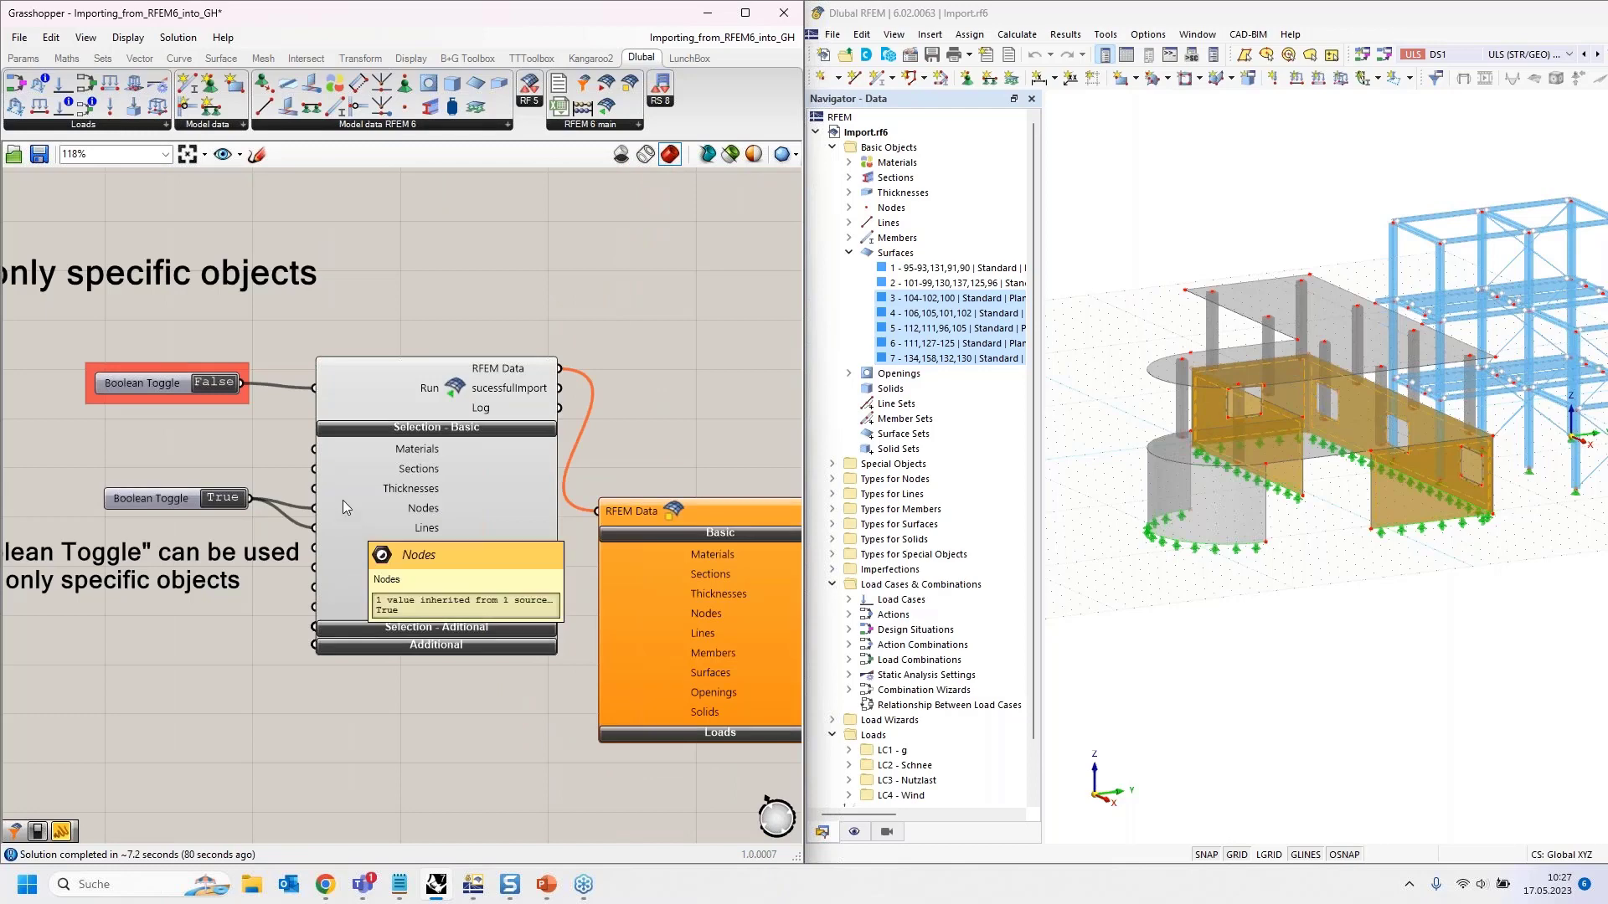
scroll(344, 516, "down", 3)
scroll(308, 310, "down", 3)
right_click_drag(383, 585, 392, 309)
scroll(243, 593, "up", 4)
scroll(208, 655, "down", 2)
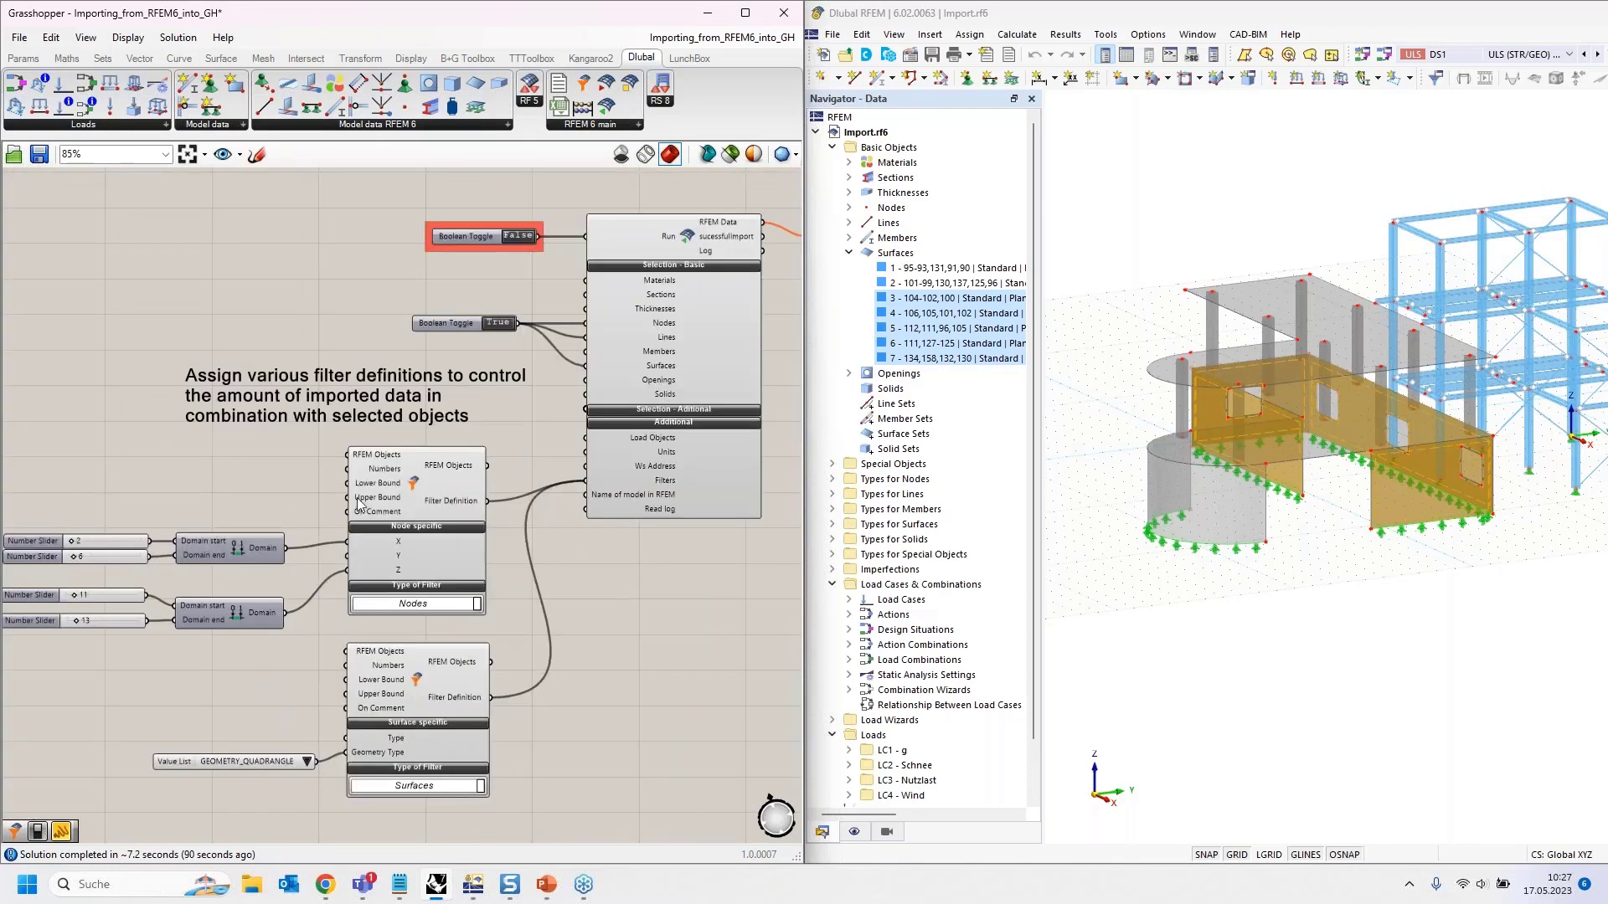
scroll(320, 370, "down", 1)
scroll(386, 450, "down", 6)
right_click_drag(565, 784, 556, 616)
scroll(323, 576, "up", 1)
scroll(323, 576, "up", 3)
scroll(423, 578, "up", 2)
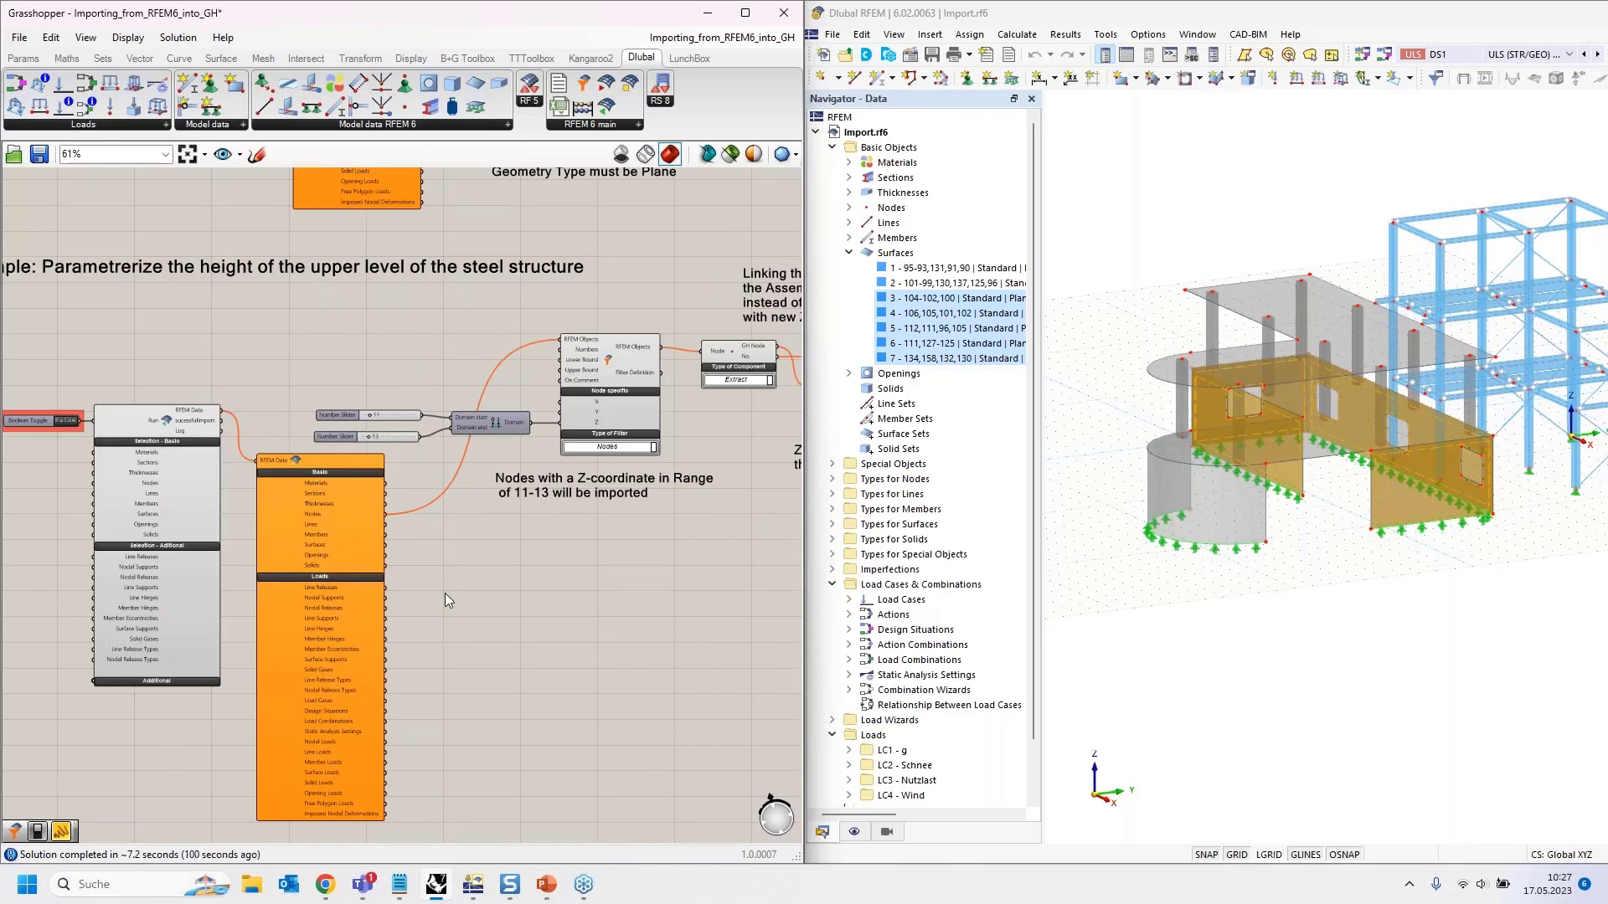
Step: Switch to RFEM to clear the selection of the wall surfaces, and return to example 4 in Grasshopper
left_click(1315, 629)
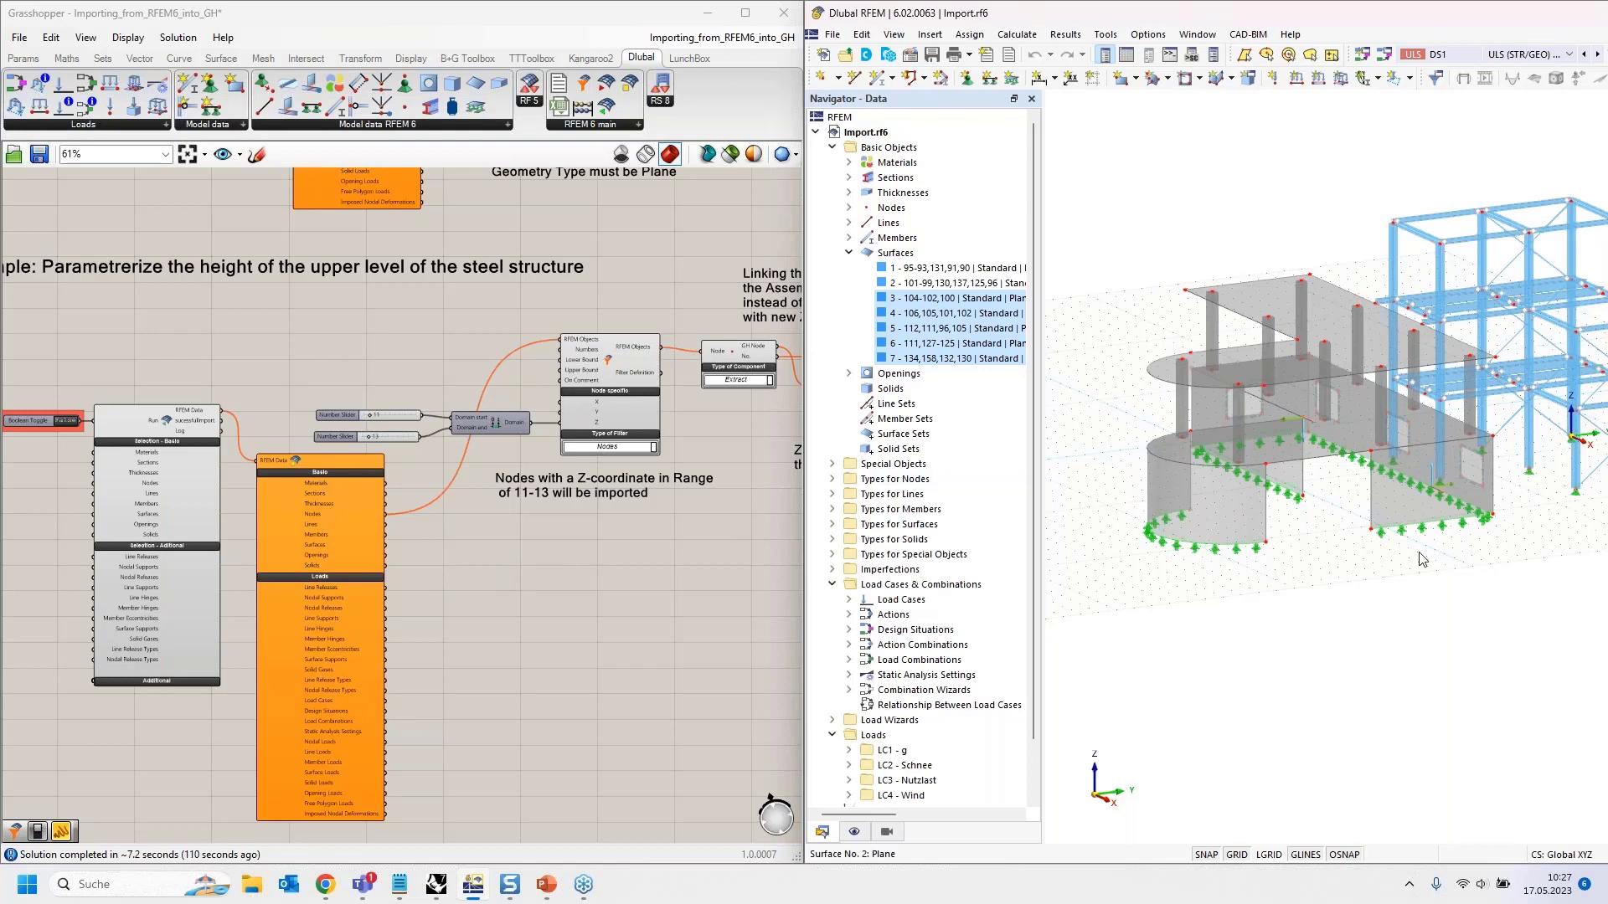
scroll(1389, 614, "down", 2)
middle_click_drag(1391, 611, 1231, 716)
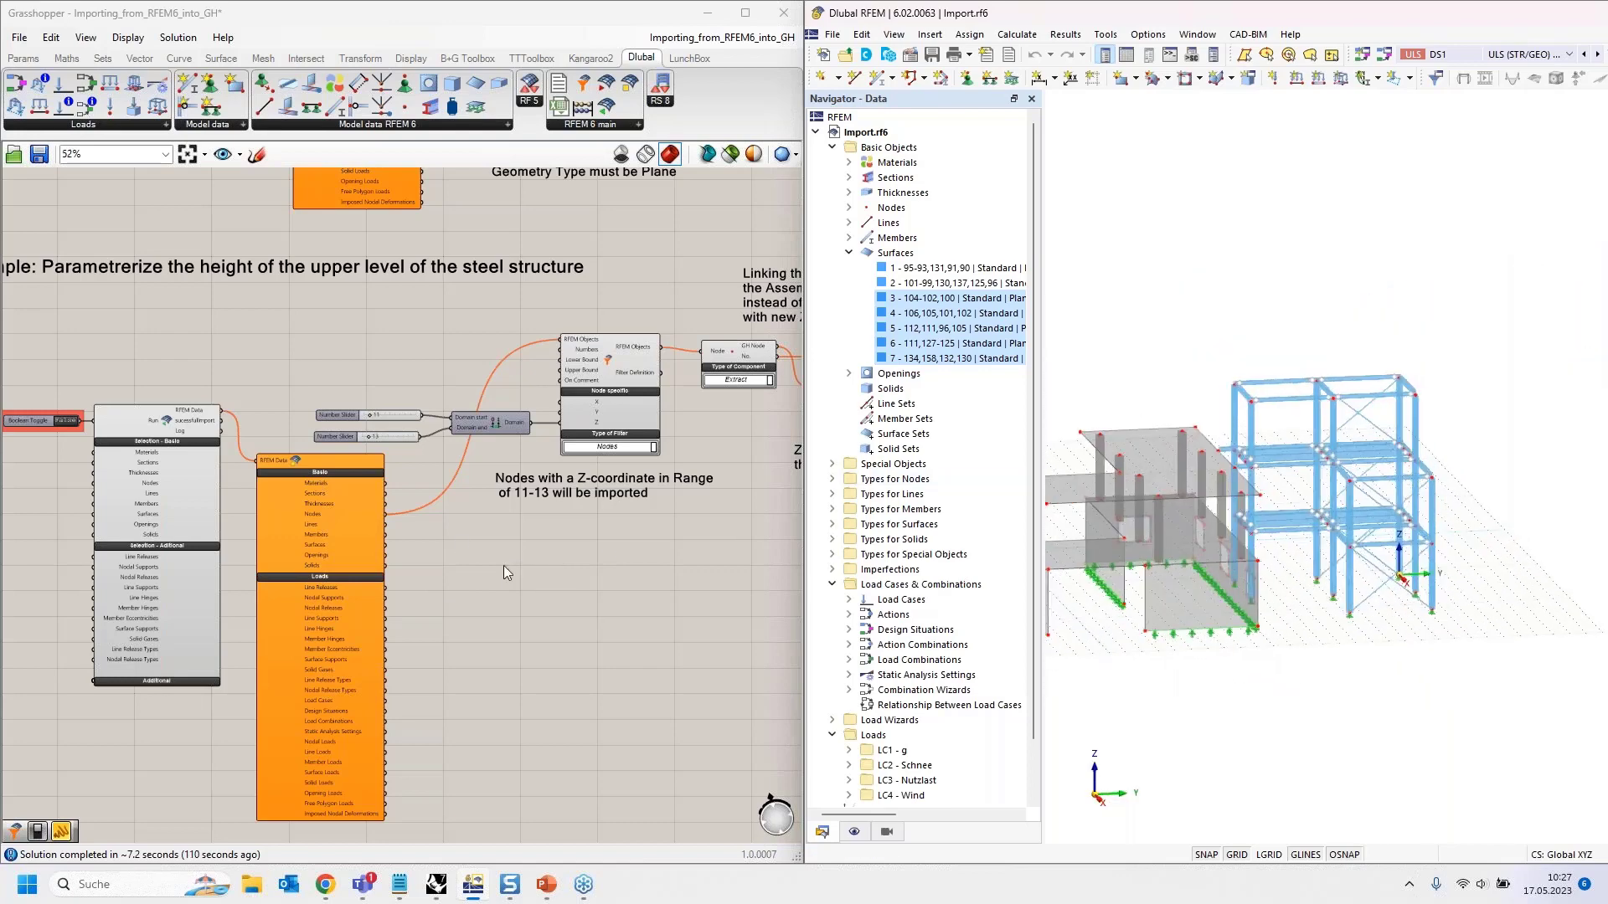
scroll(502, 563, "down", 5)
right_click_drag(517, 606, 473, 537)
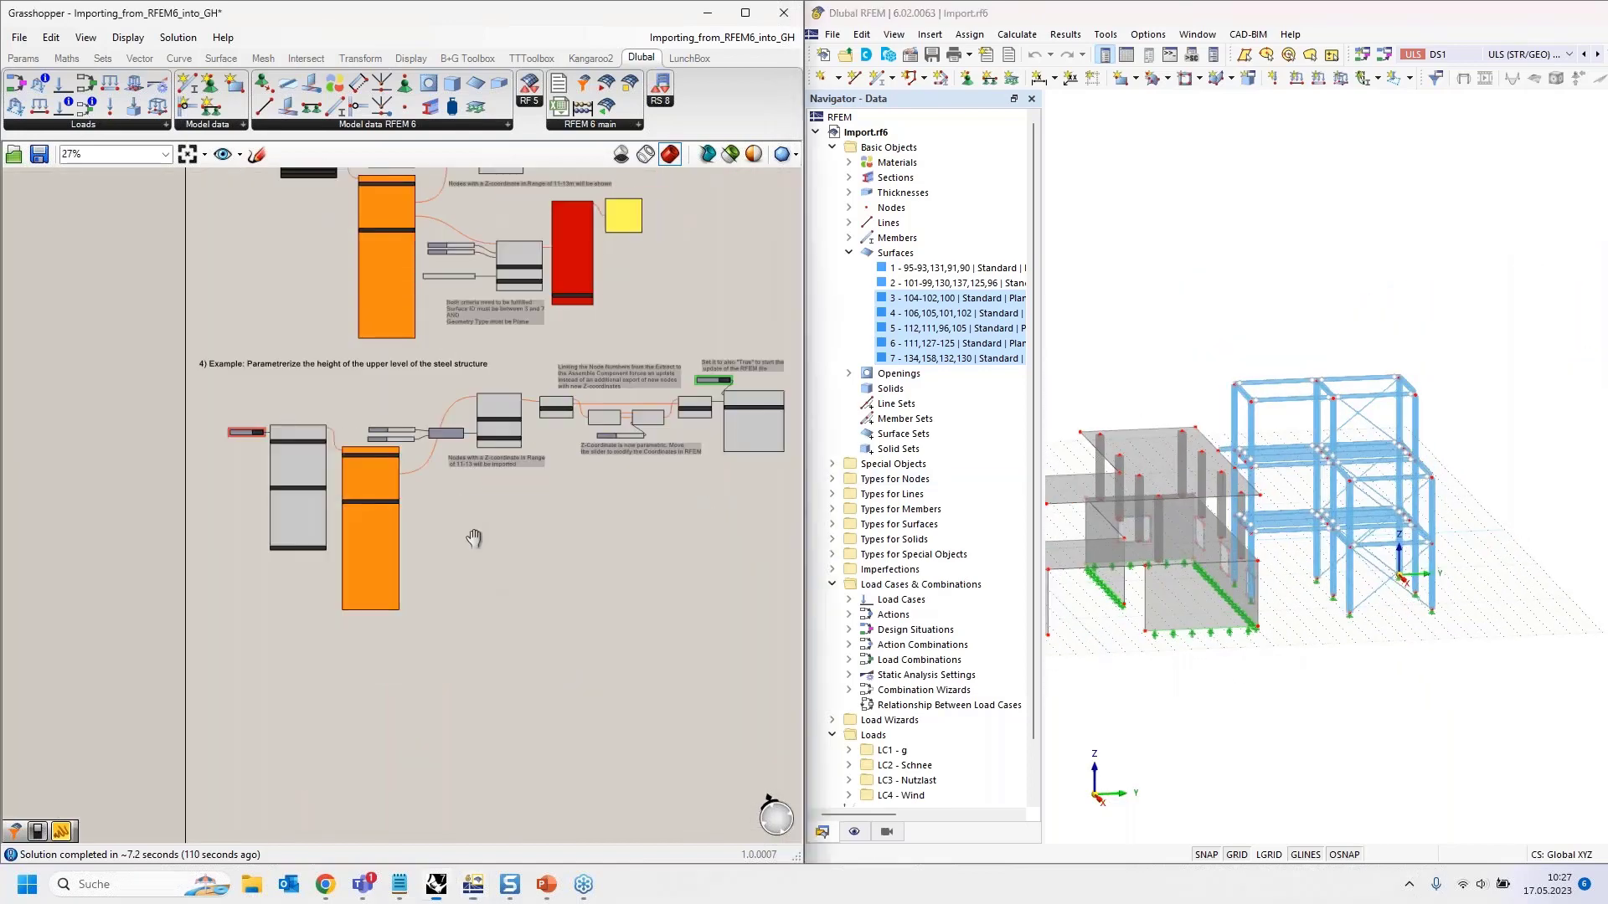
scroll(343, 459, "up", 4)
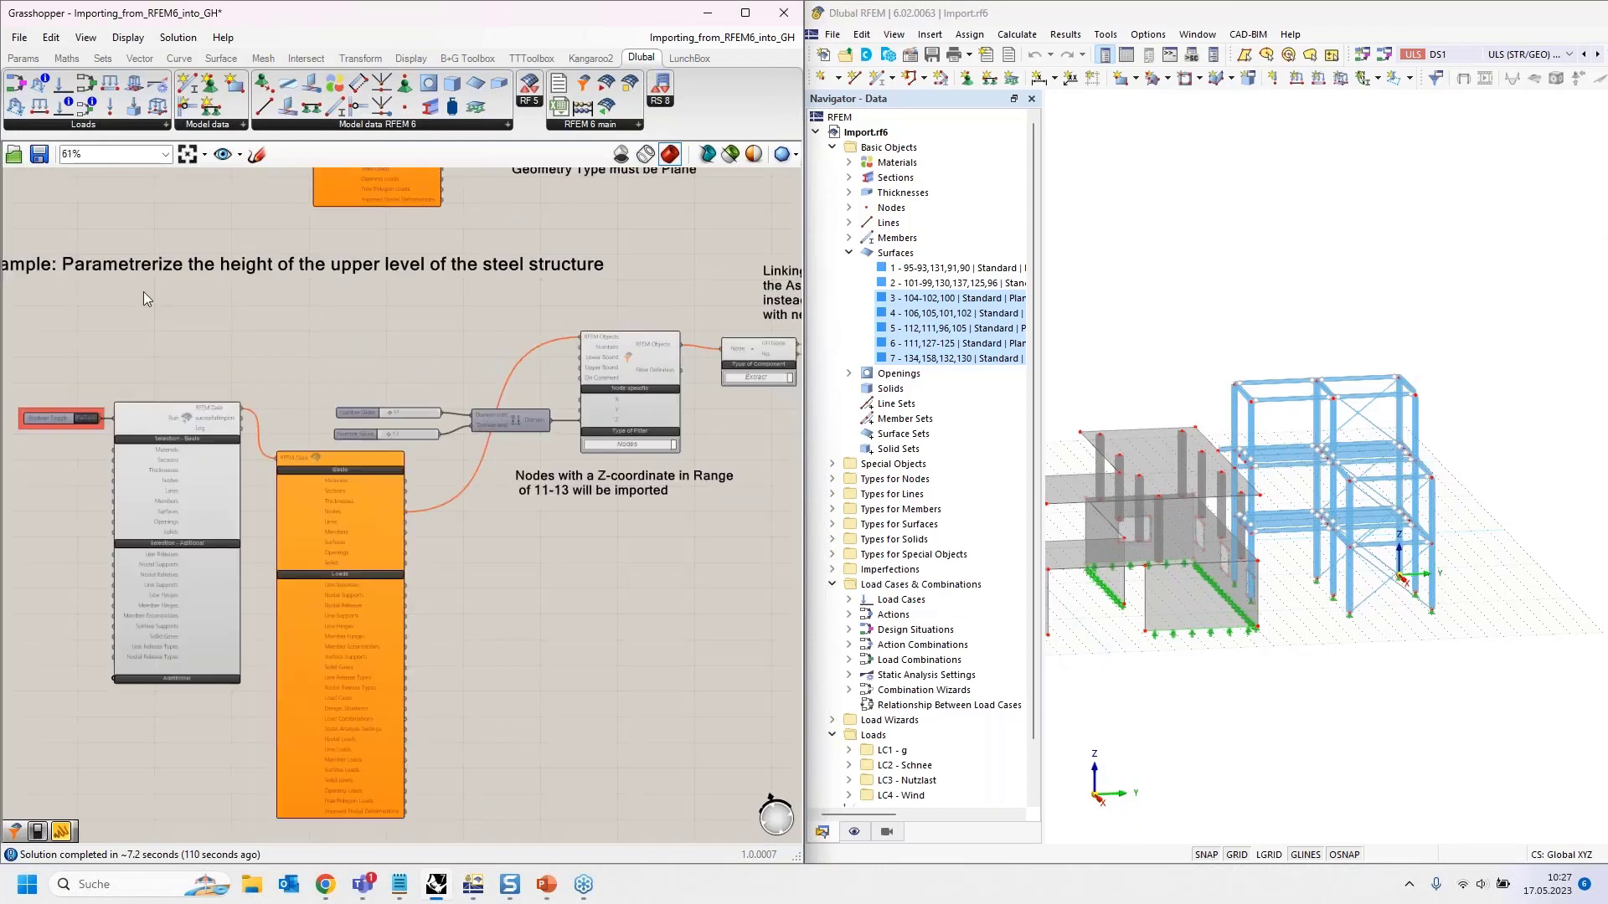
right_click_drag(143, 292, 182, 319)
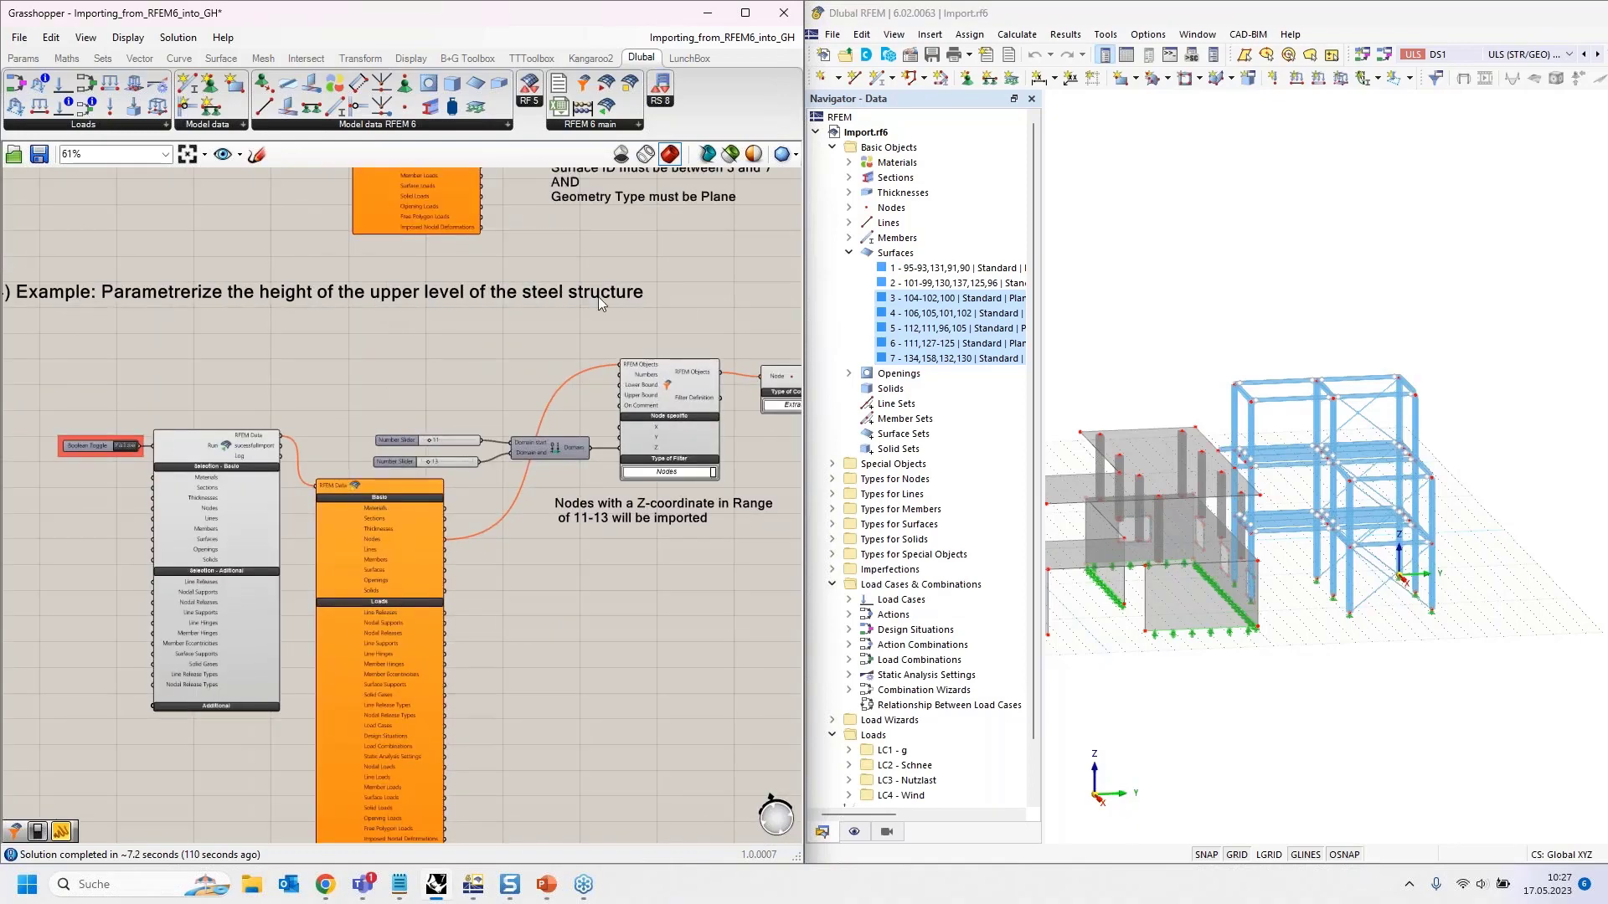
Step: Switch to RFEM, select the topmost beams and nodes of the steel frame, and clear that selection again
scroll(1293, 422, "up", 3)
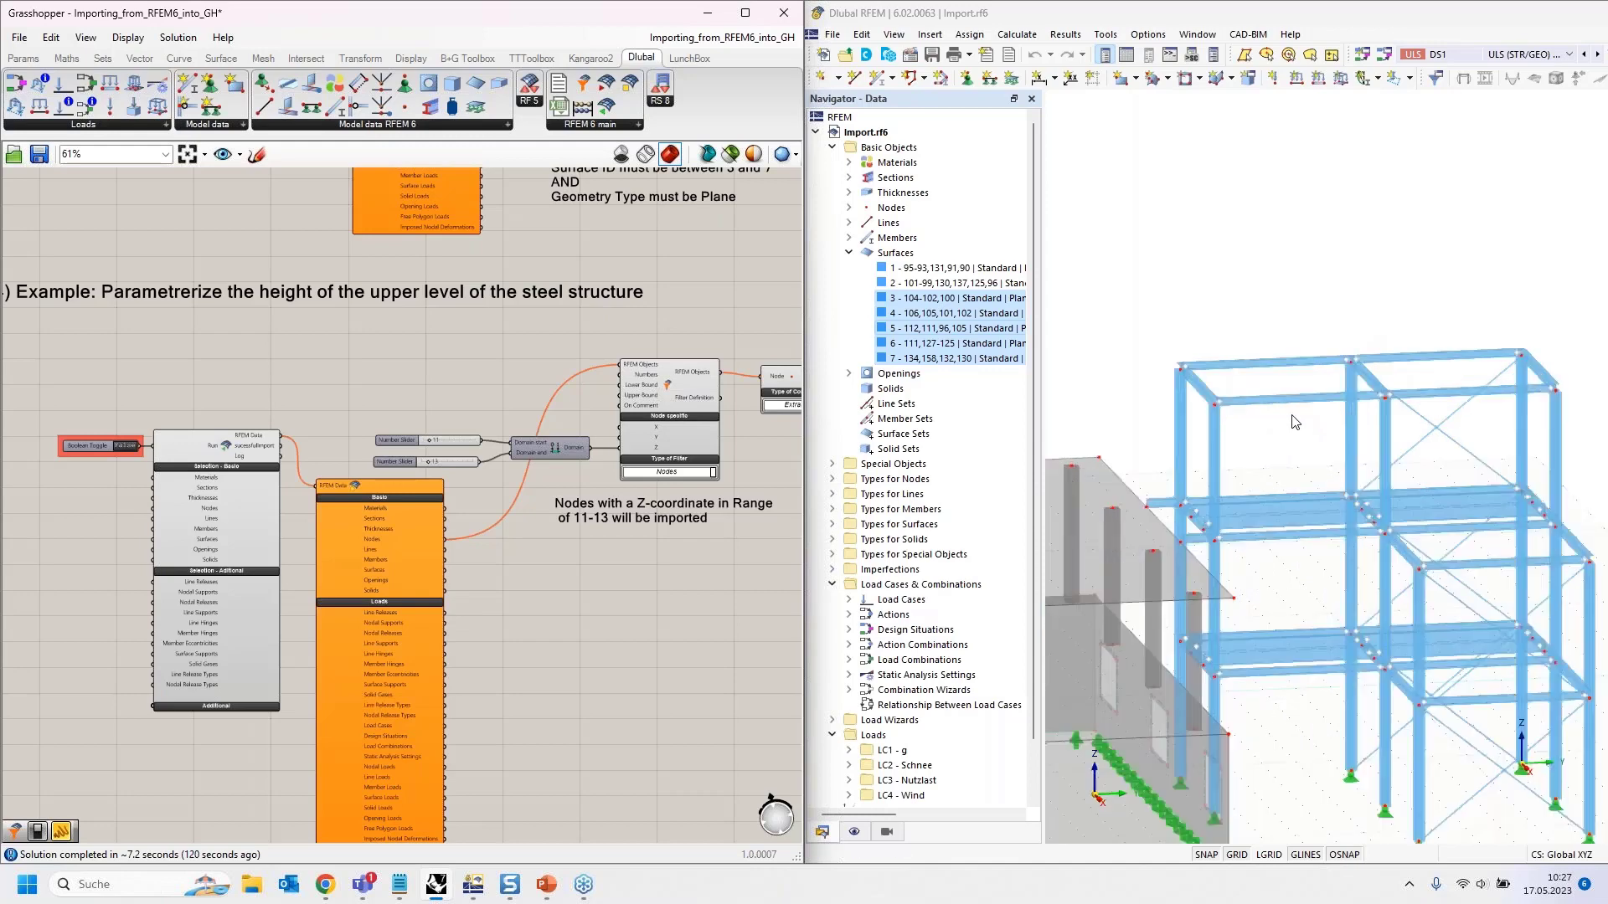
middle_click_drag(1294, 421, 1309, 338)
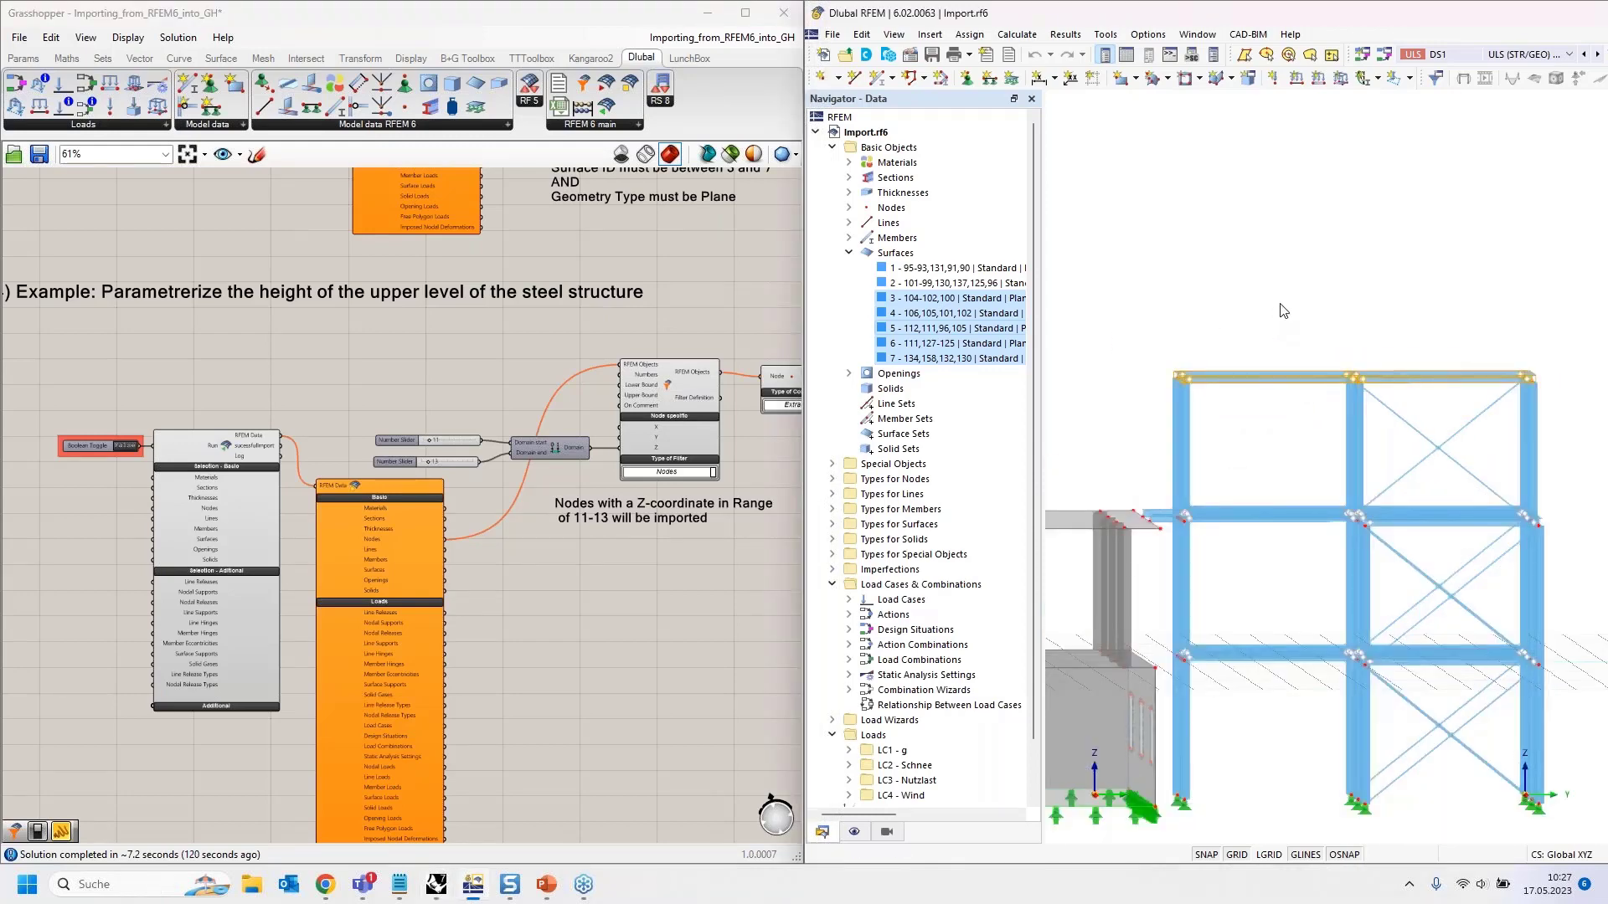
scroll(1197, 300, "down", 3)
middle_click_drag(1140, 294, 1158, 296, "ctrl")
left_click_drag(1158, 297, 1494, 382)
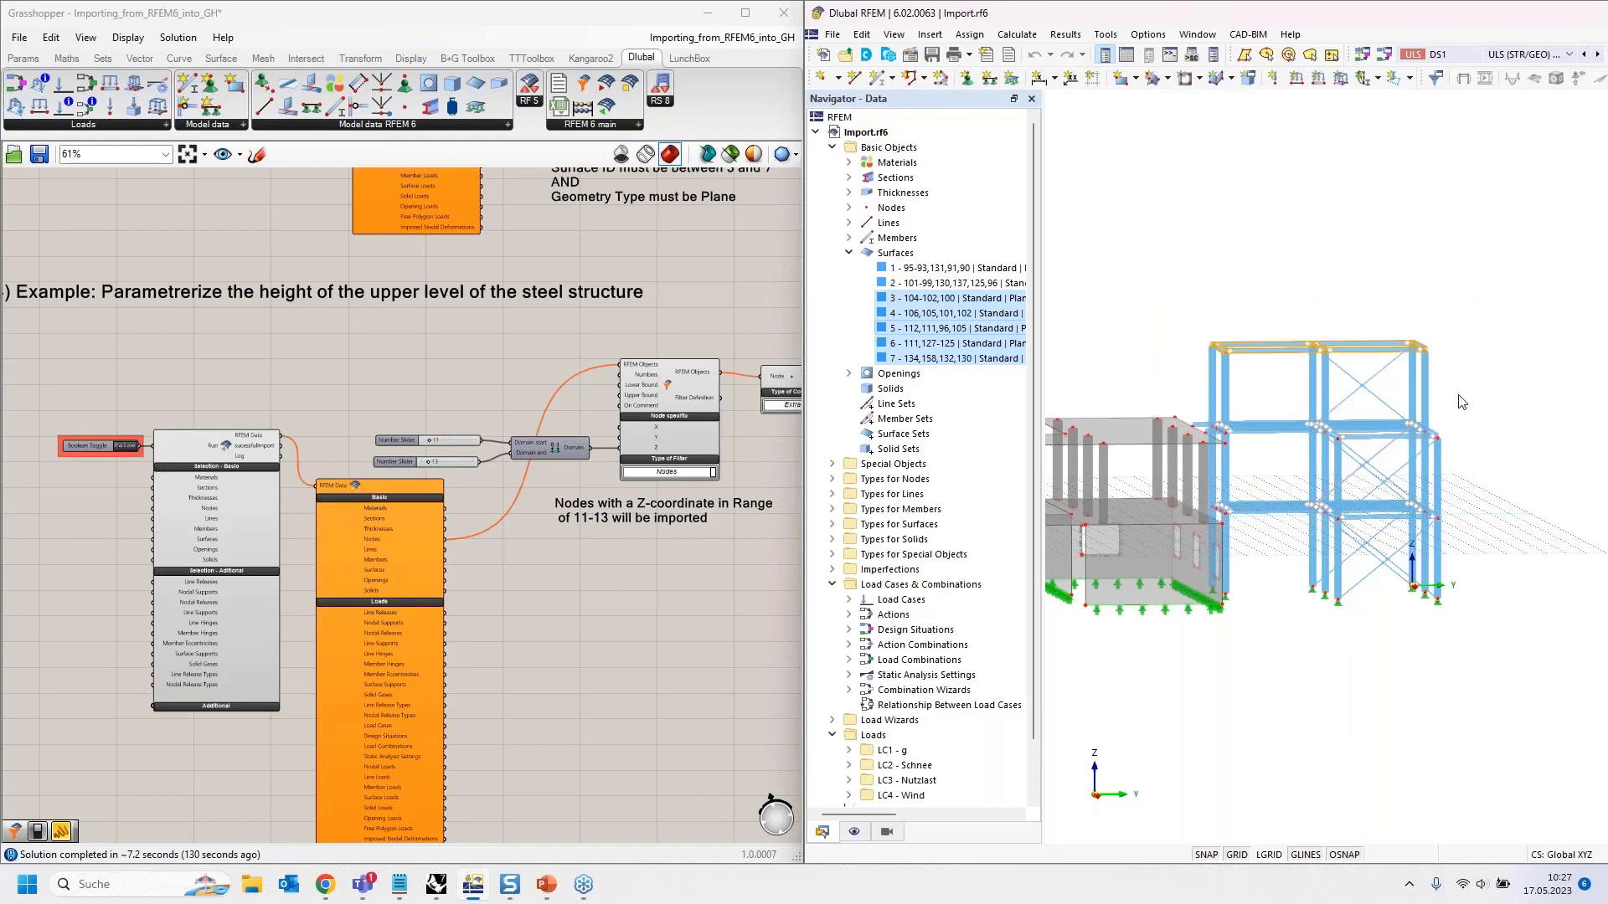
left_click(1507, 412)
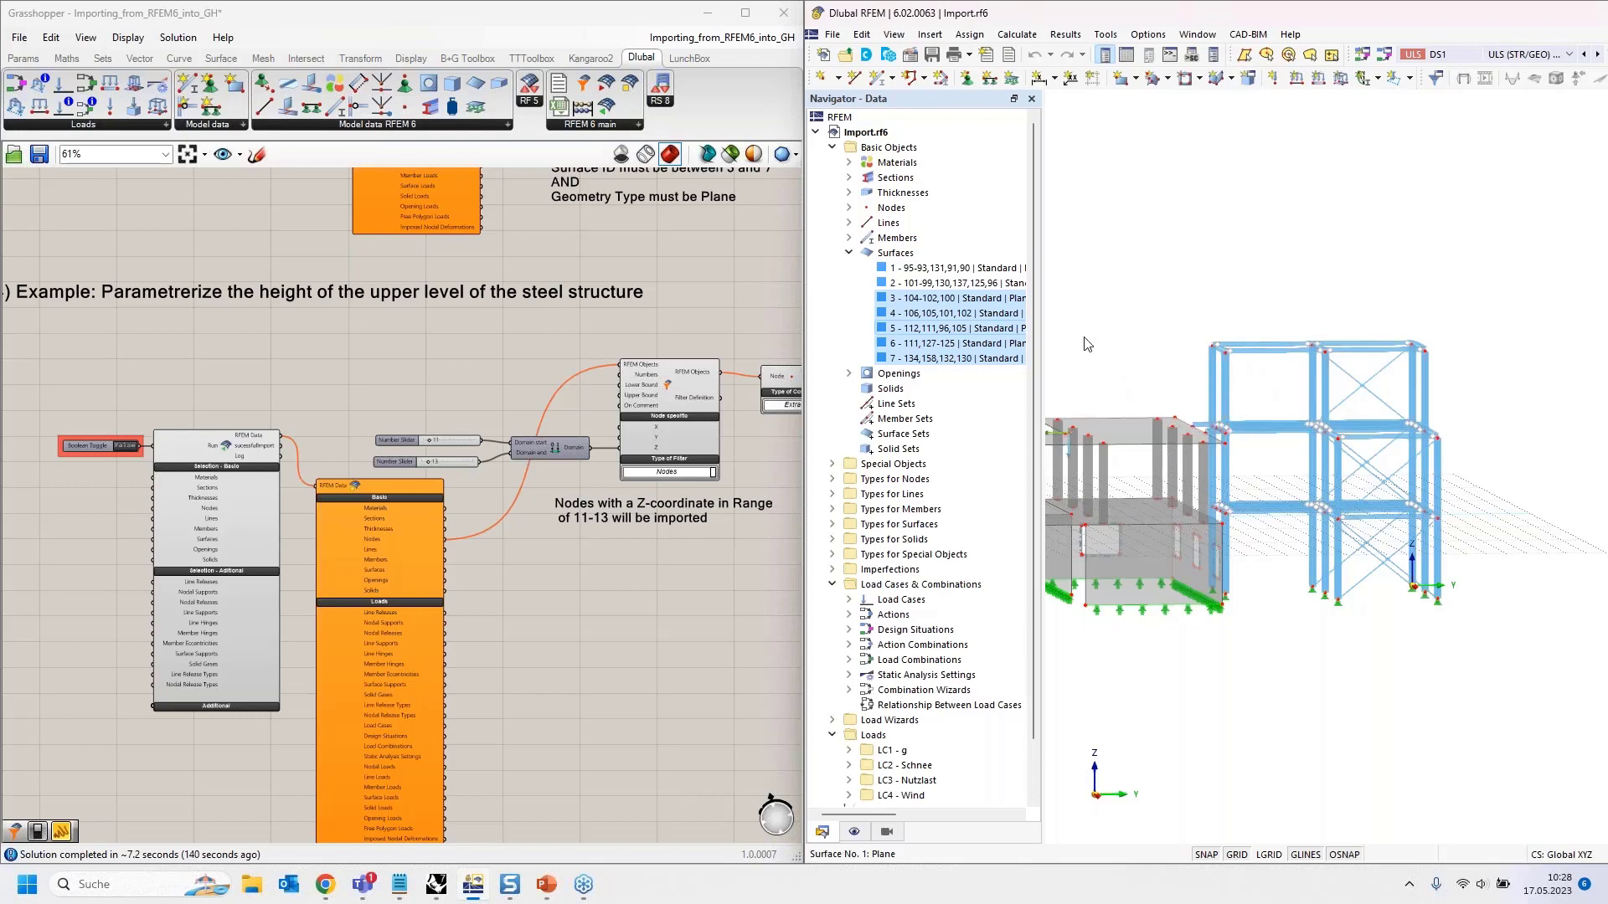
scroll(1436, 392, "down", 2)
middle_click_drag(1457, 395, 1502, 432, "ctrl")
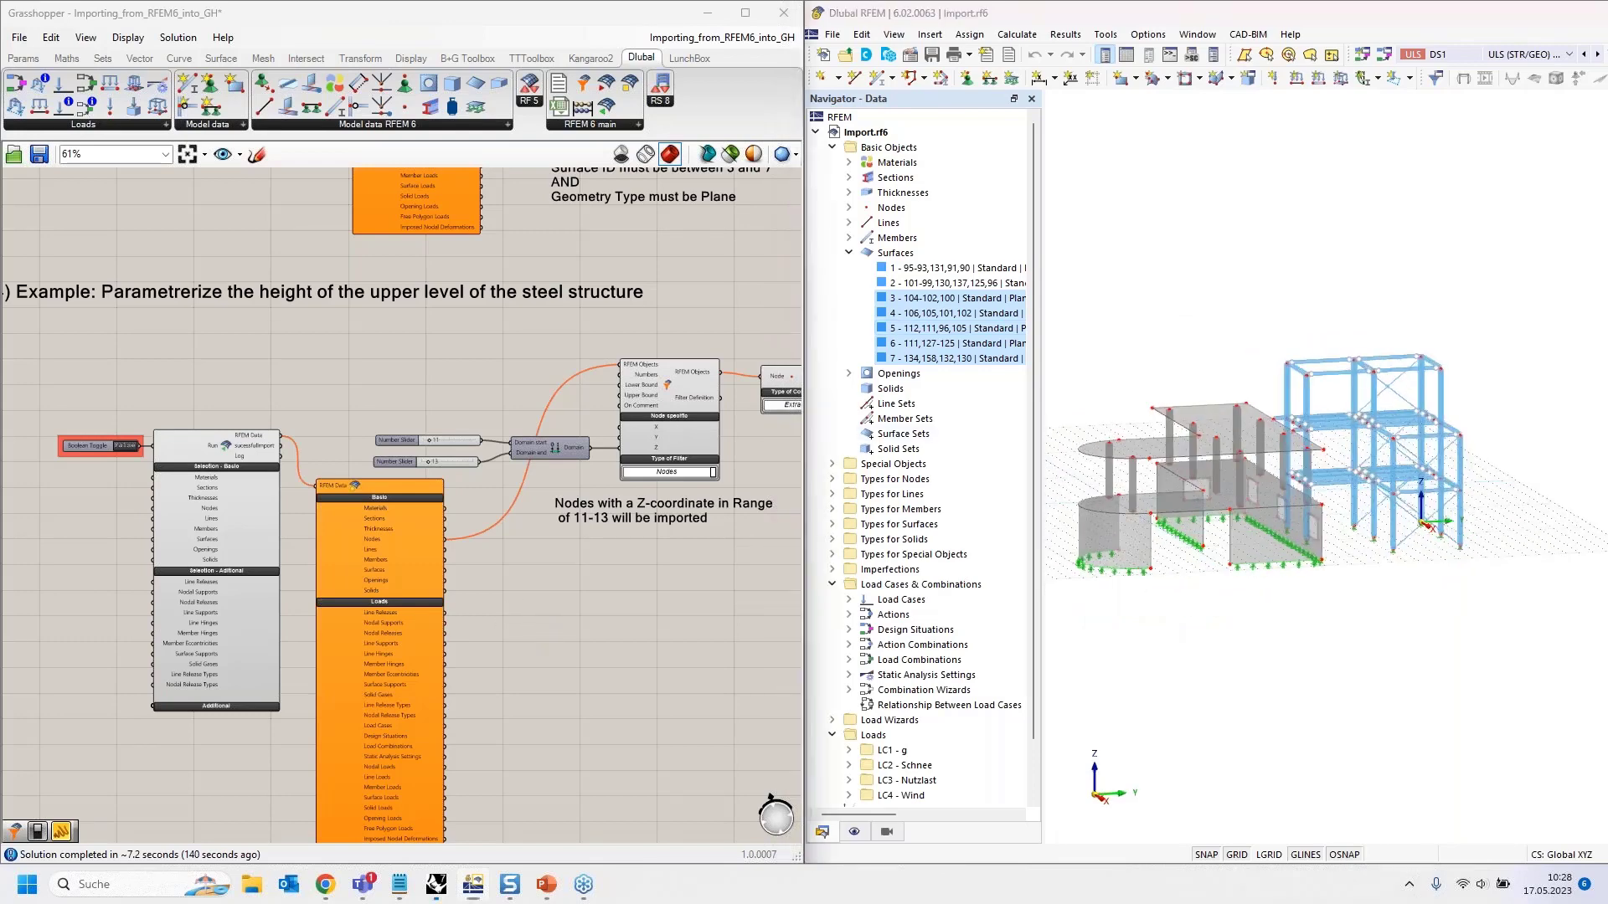
Step: Examine example 4's import component, its RFEM data outputs, the 11 to 13 domain sliders and the Z-coordinate node filter in Grasshopper
scroll(204, 482, "up", 3)
right_click_drag(205, 482, 394, 402)
left_click(427, 344)
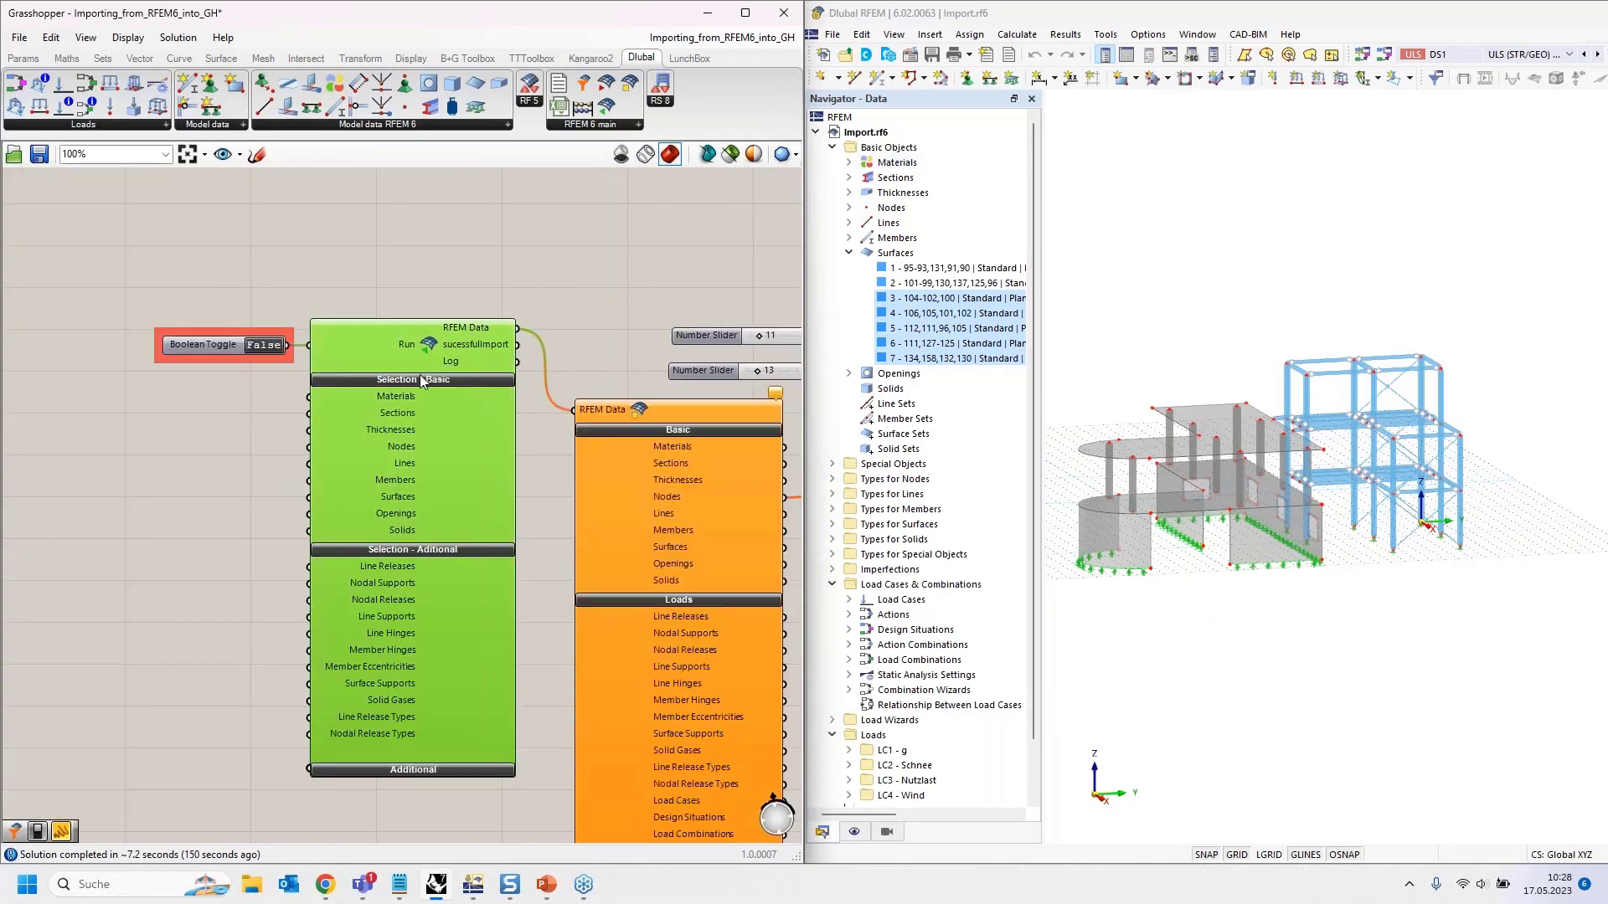
right_click_drag(676, 438, 505, 347)
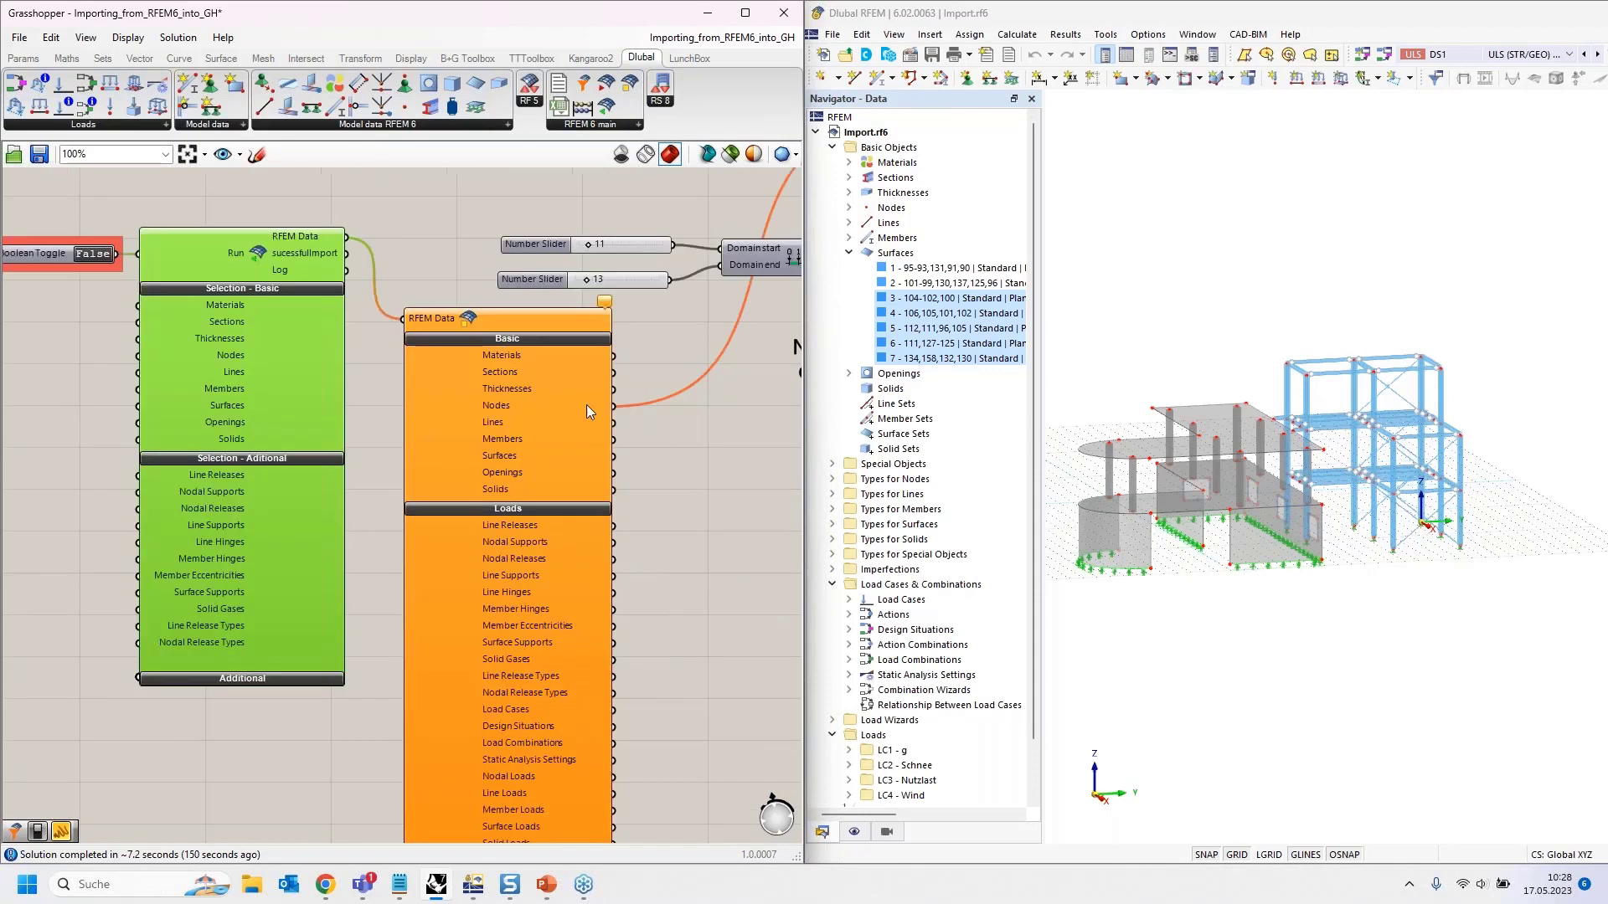
right_click_drag(358, 193, 532, 262)
right_click_drag(630, 263, 172, 244)
right_click_drag(461, 430, 359, 600)
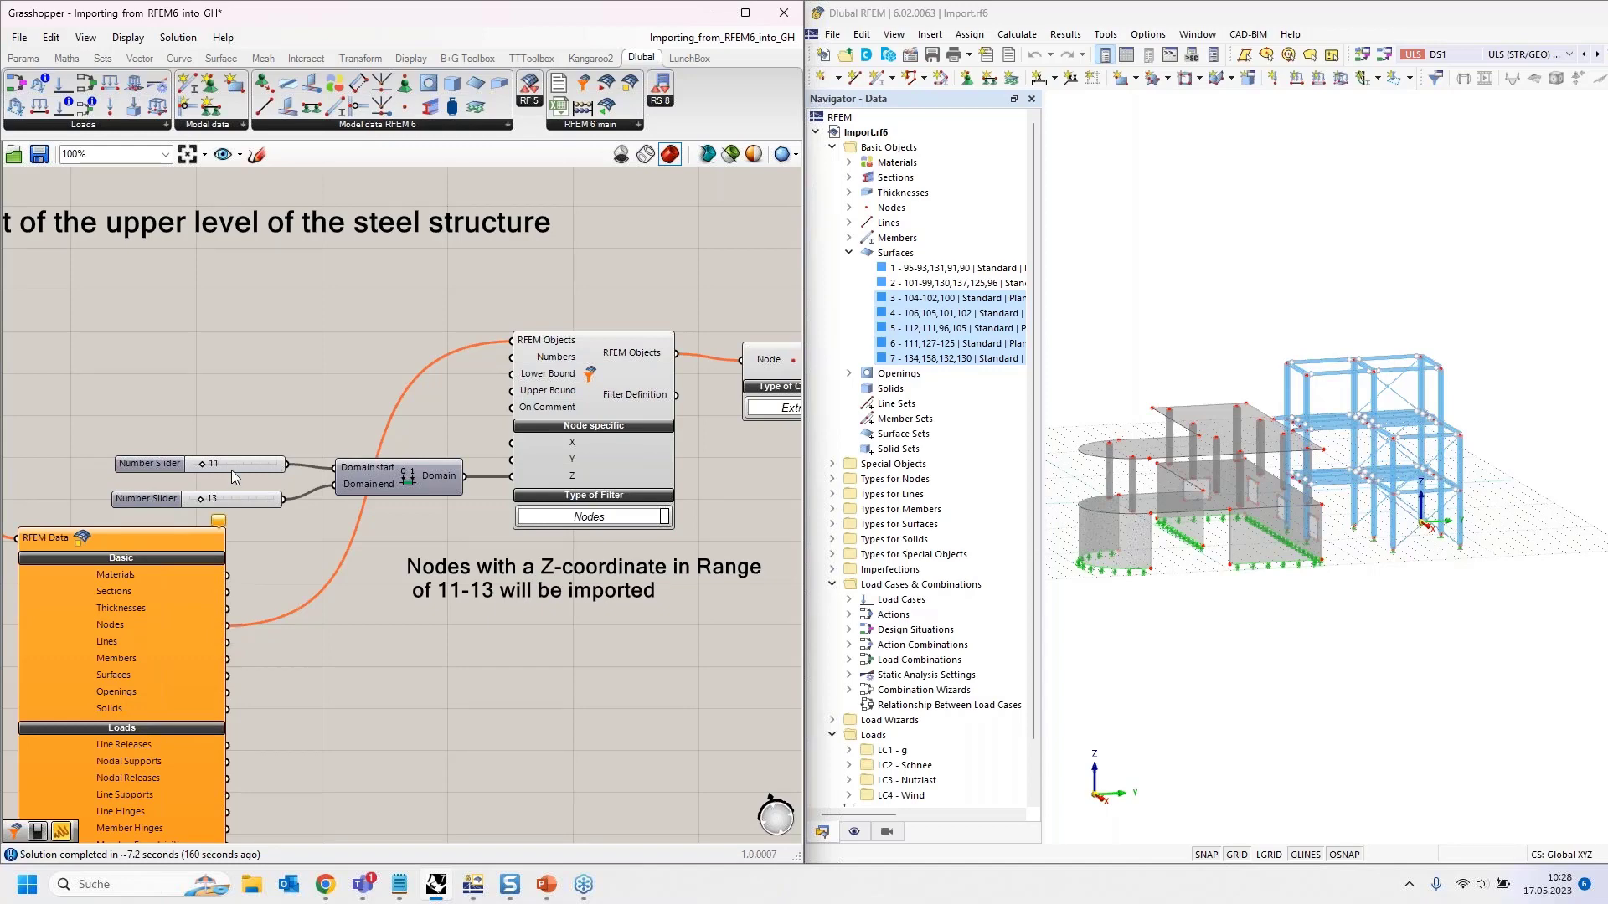
mouse_move(236, 469)
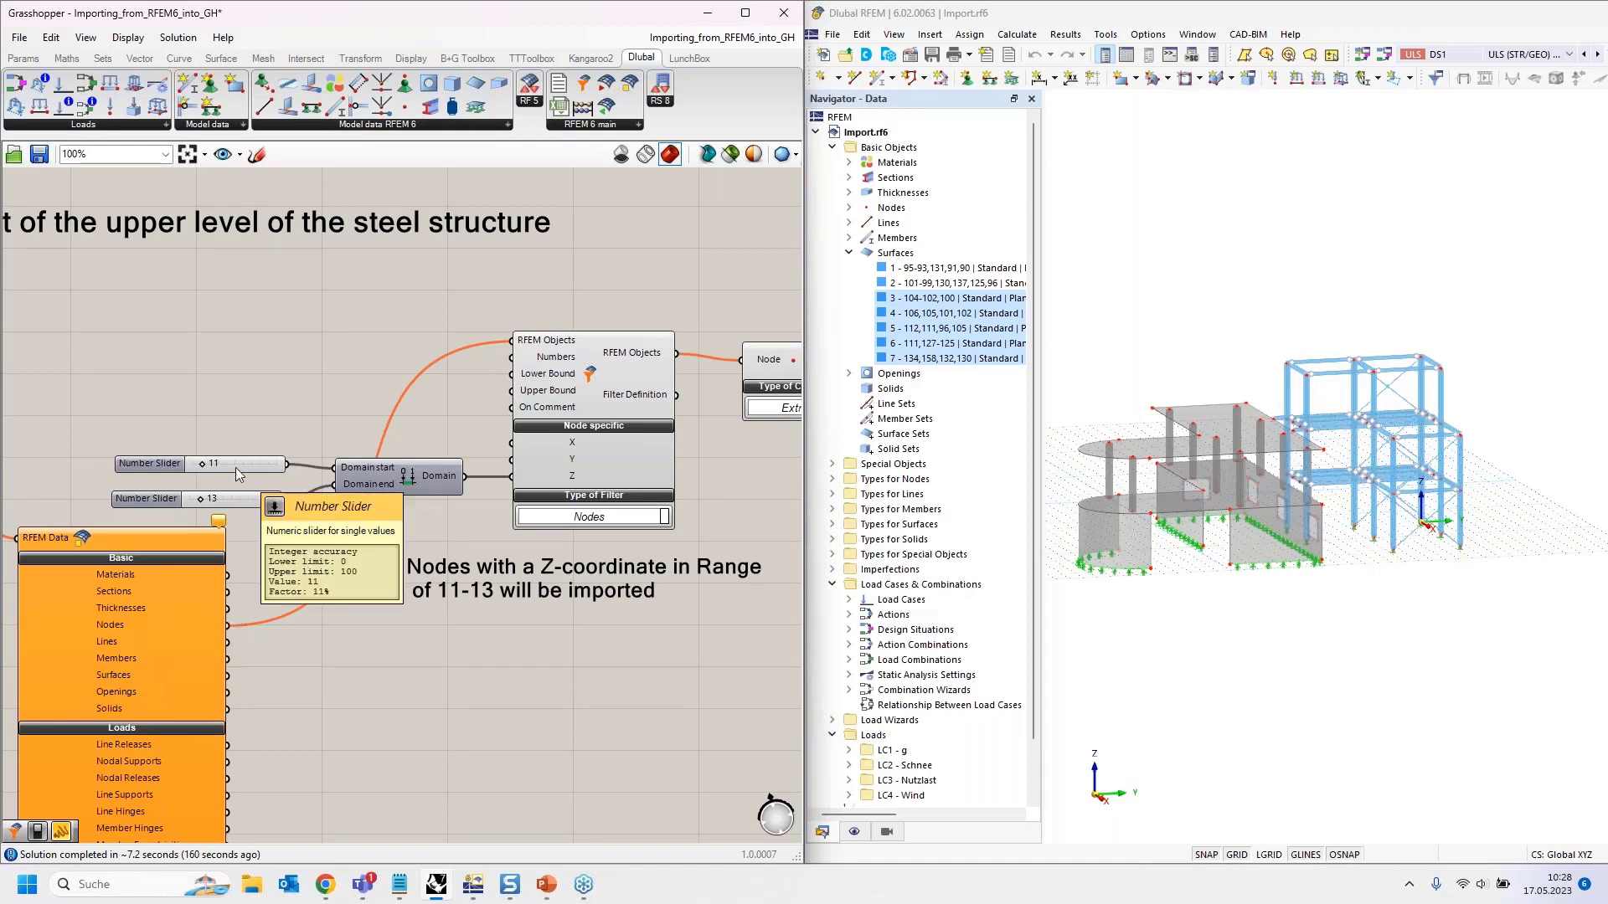
left_click(440, 485)
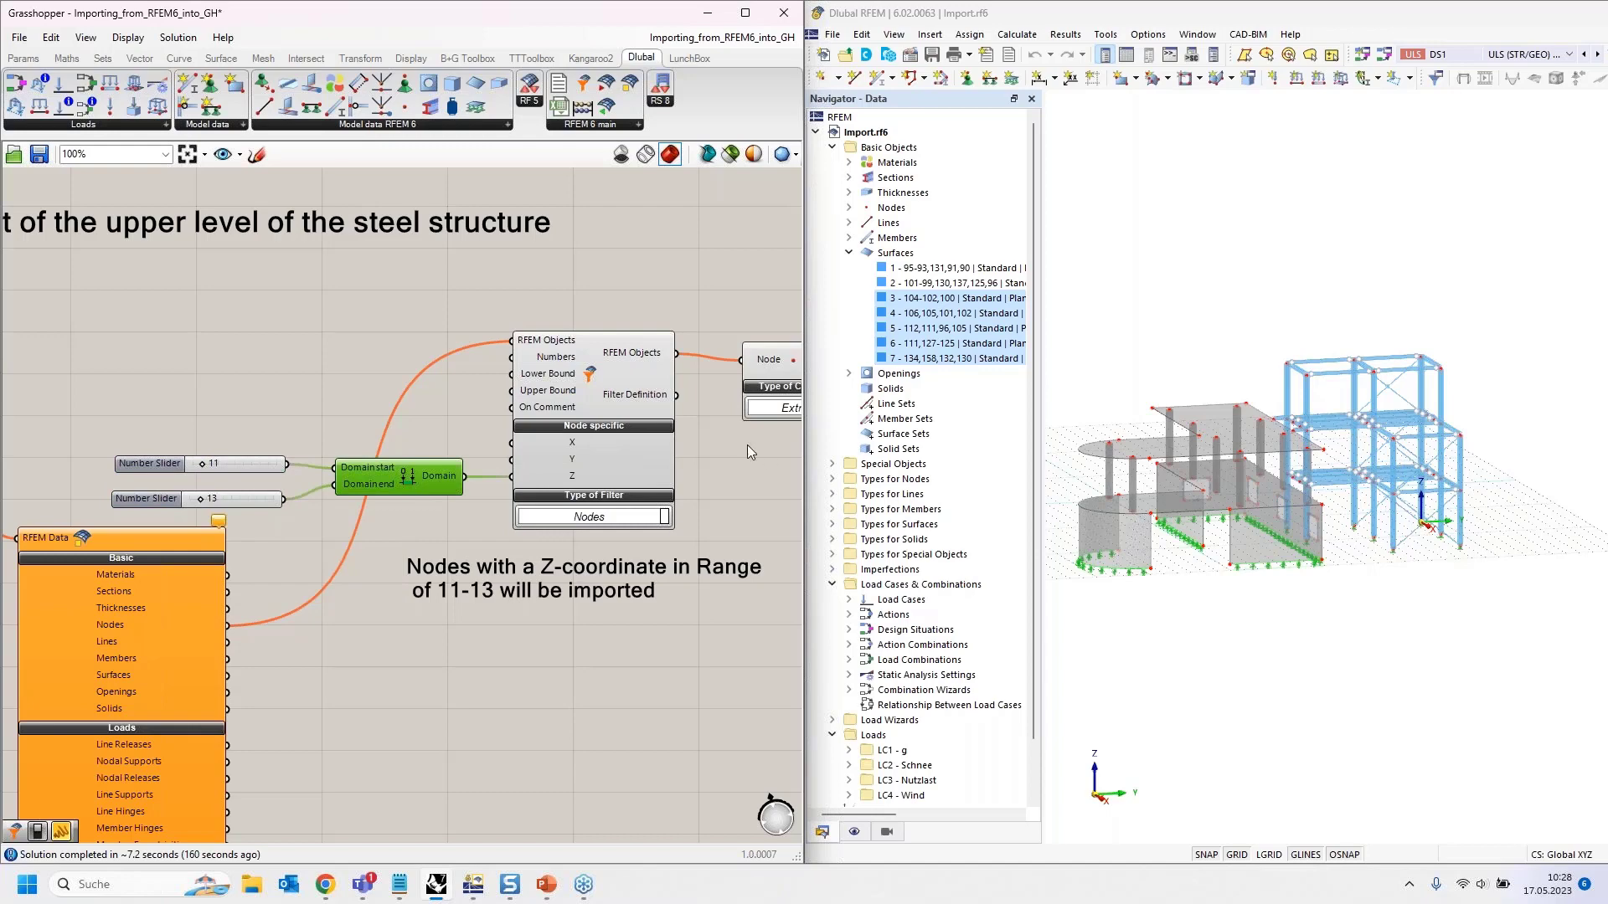
right_click_drag(746, 445, 293, 448)
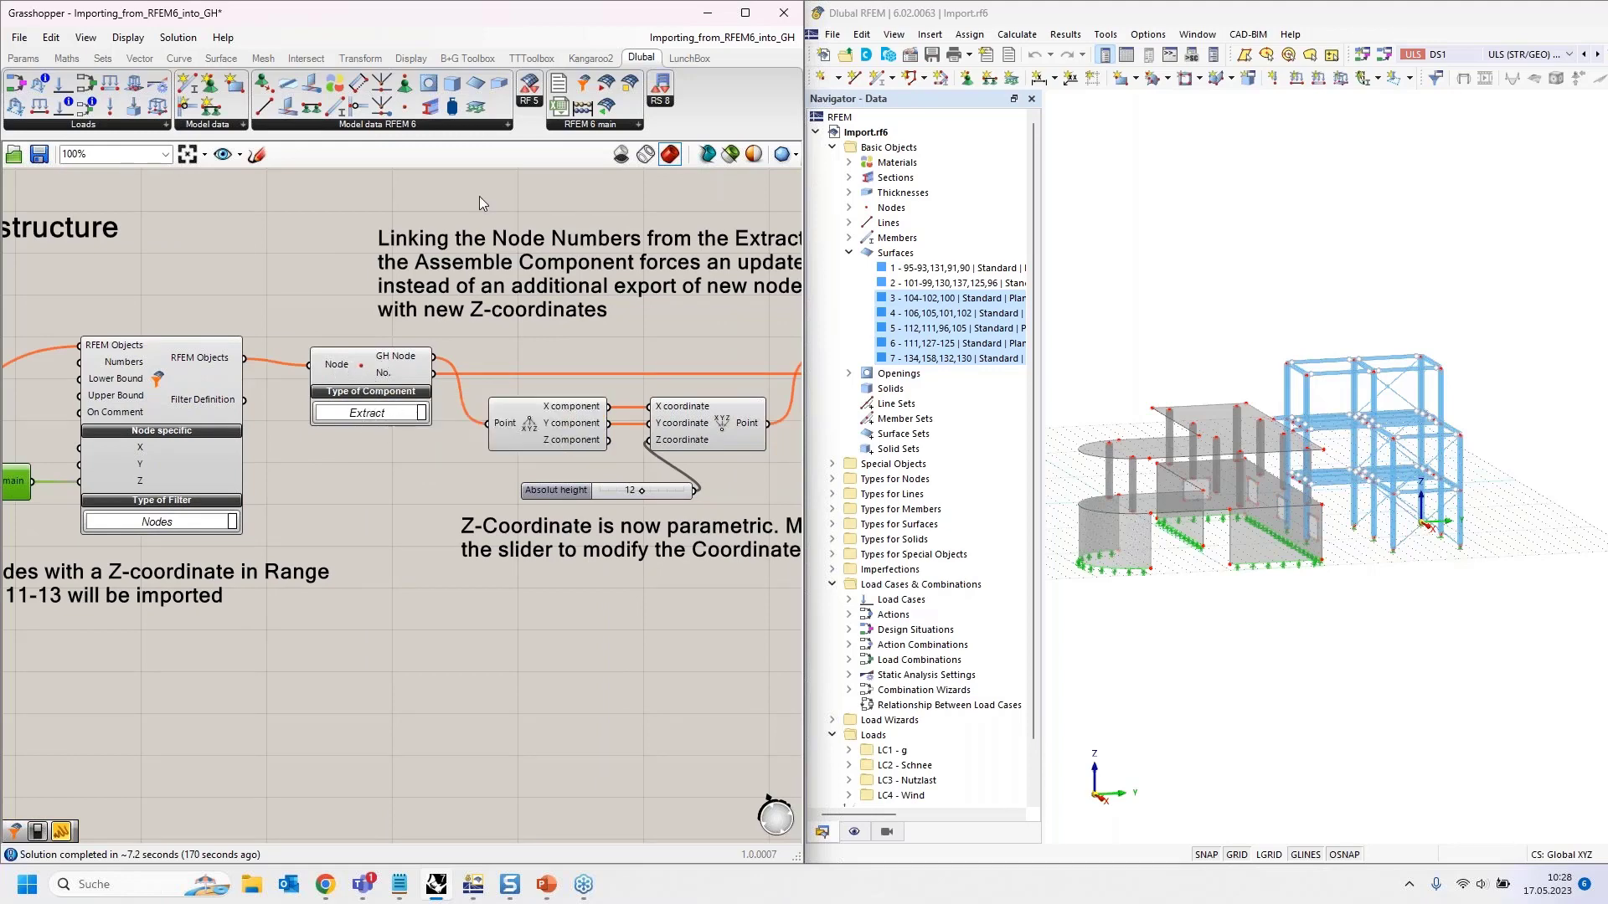
Step: Place a trial Node component of type Extract below the existing node chain, and delete it
left_click_drag(405, 106, 385, 653)
left_click(406, 681)
left_click(394, 707)
left_click(405, 670)
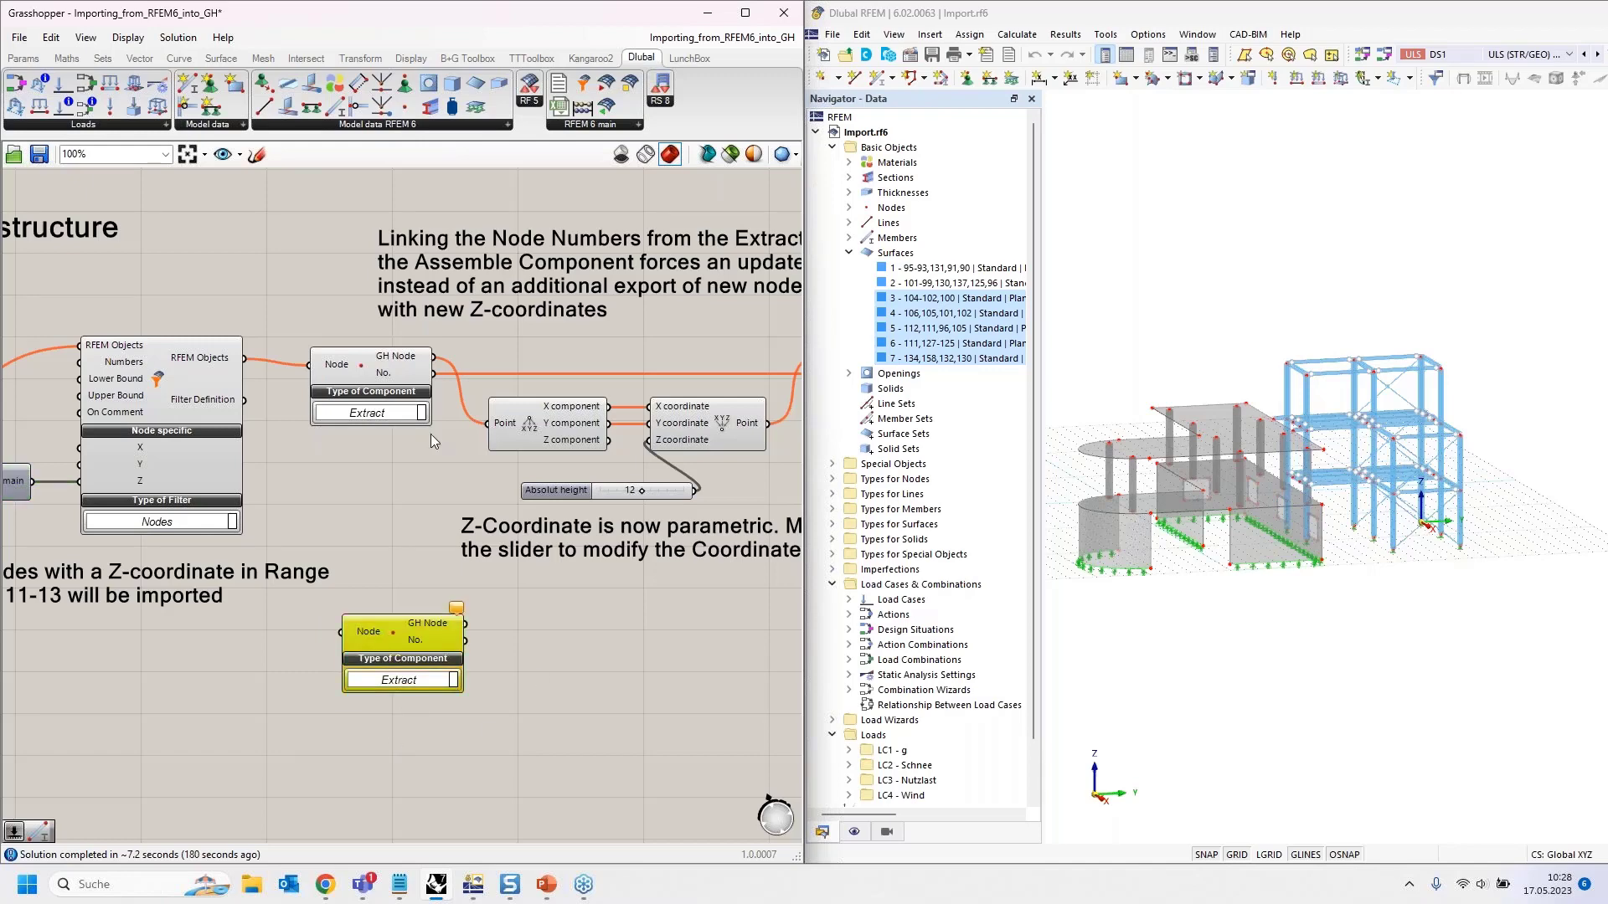
key("Delete")
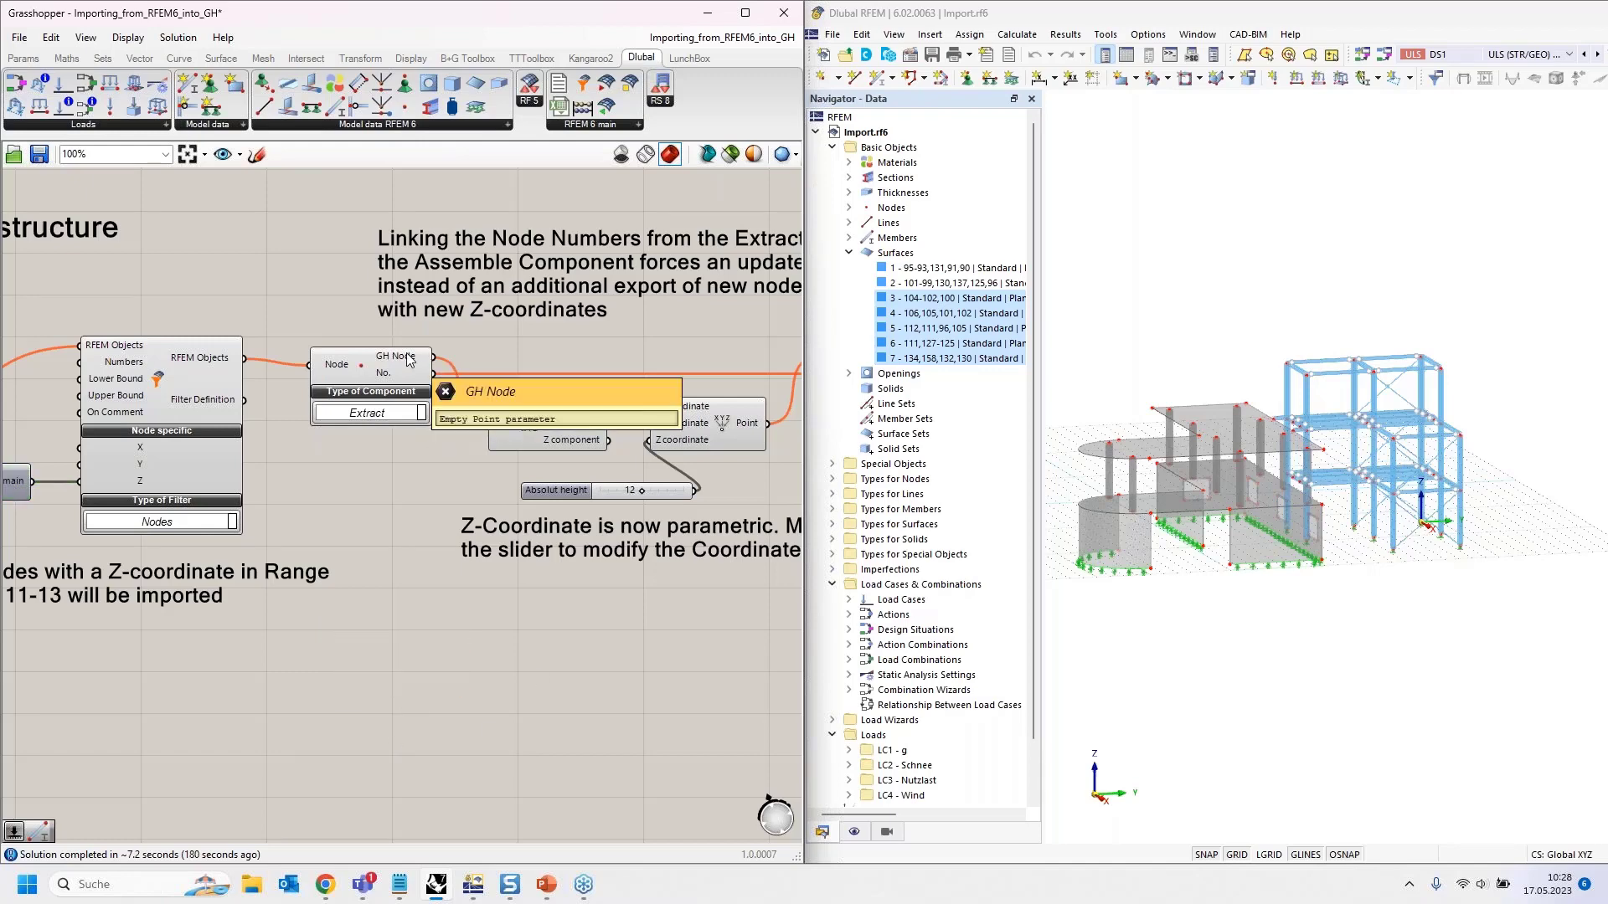
Step: Examine the node chain from Extract through point deconstruction, the Absolut height slider and point construction to the Assemble component
right_click_drag(502, 350, 297, 327)
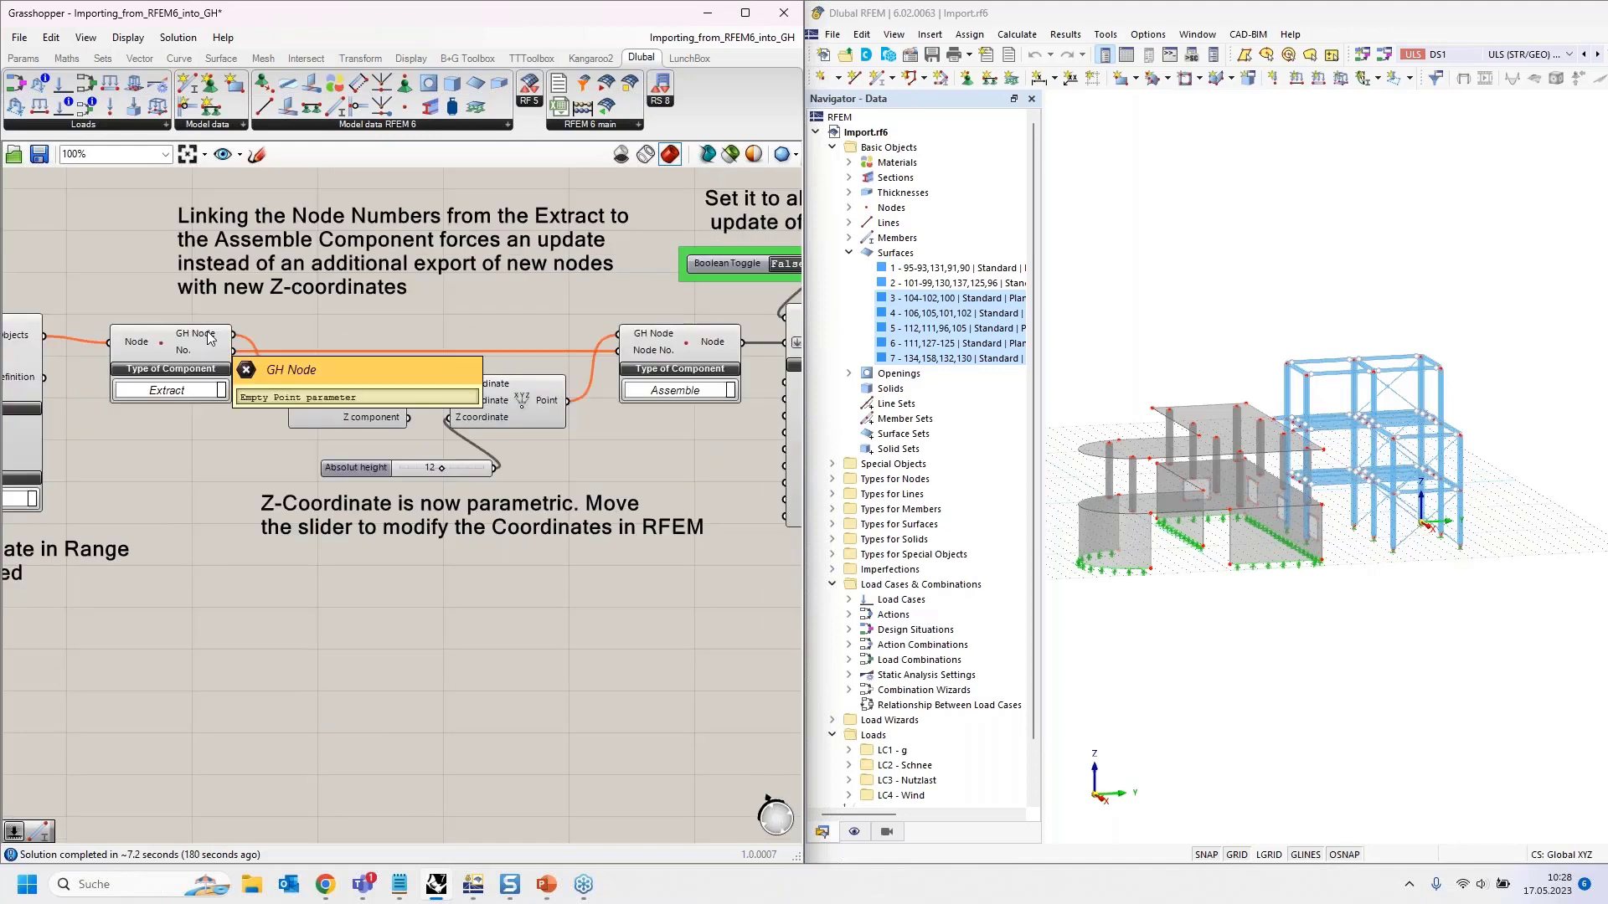
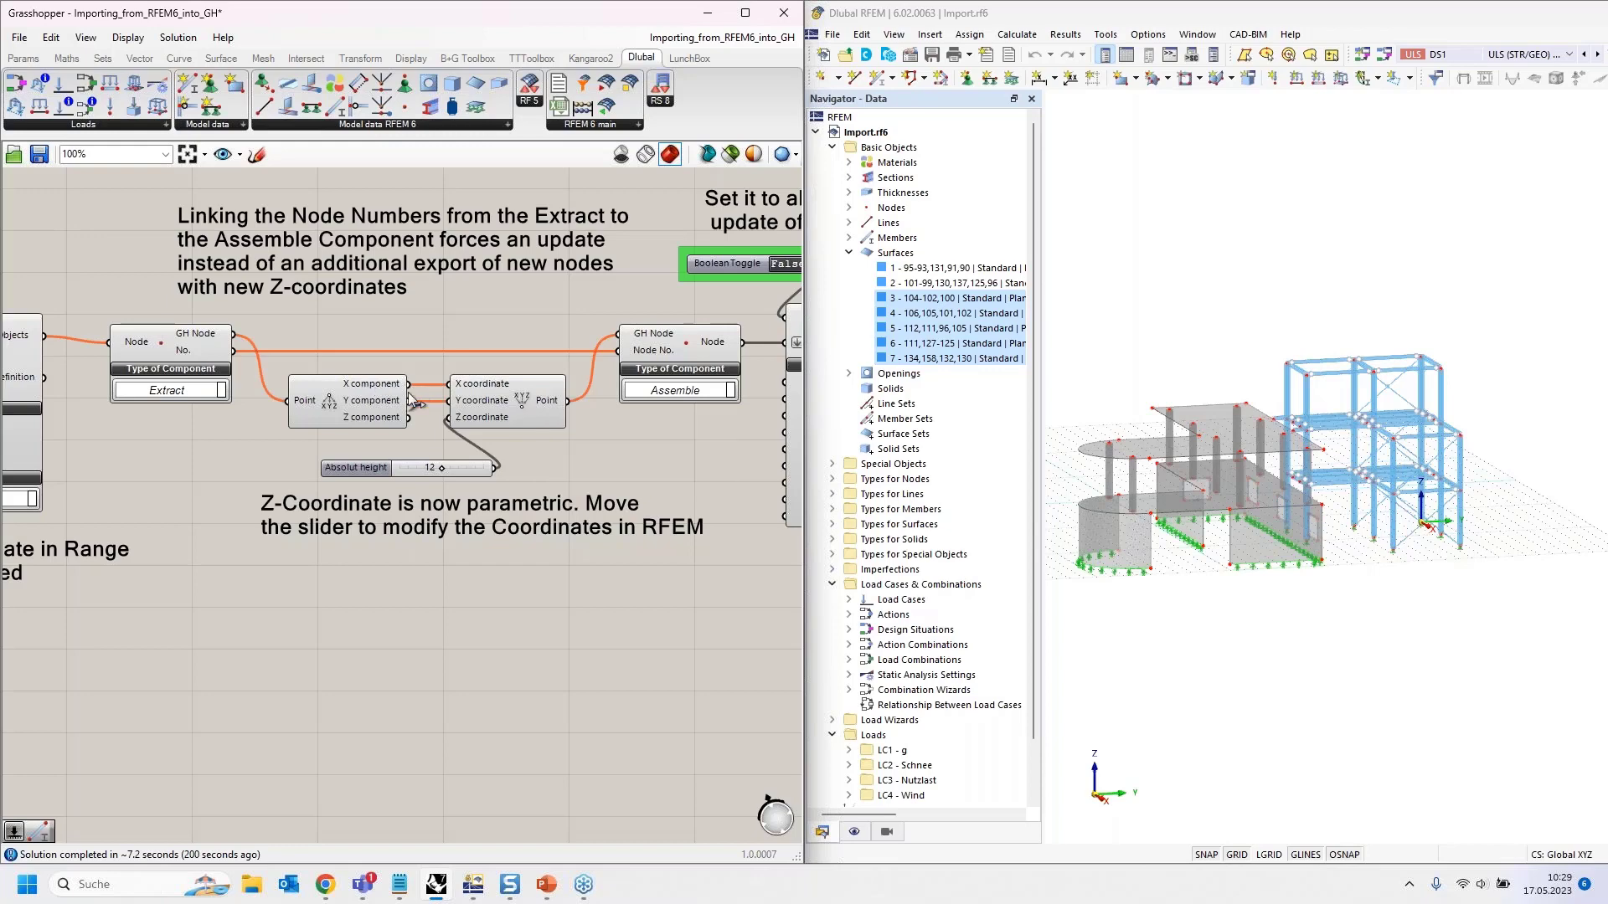
scroll(410, 400, "up", 1)
scroll(412, 400, "up", 2)
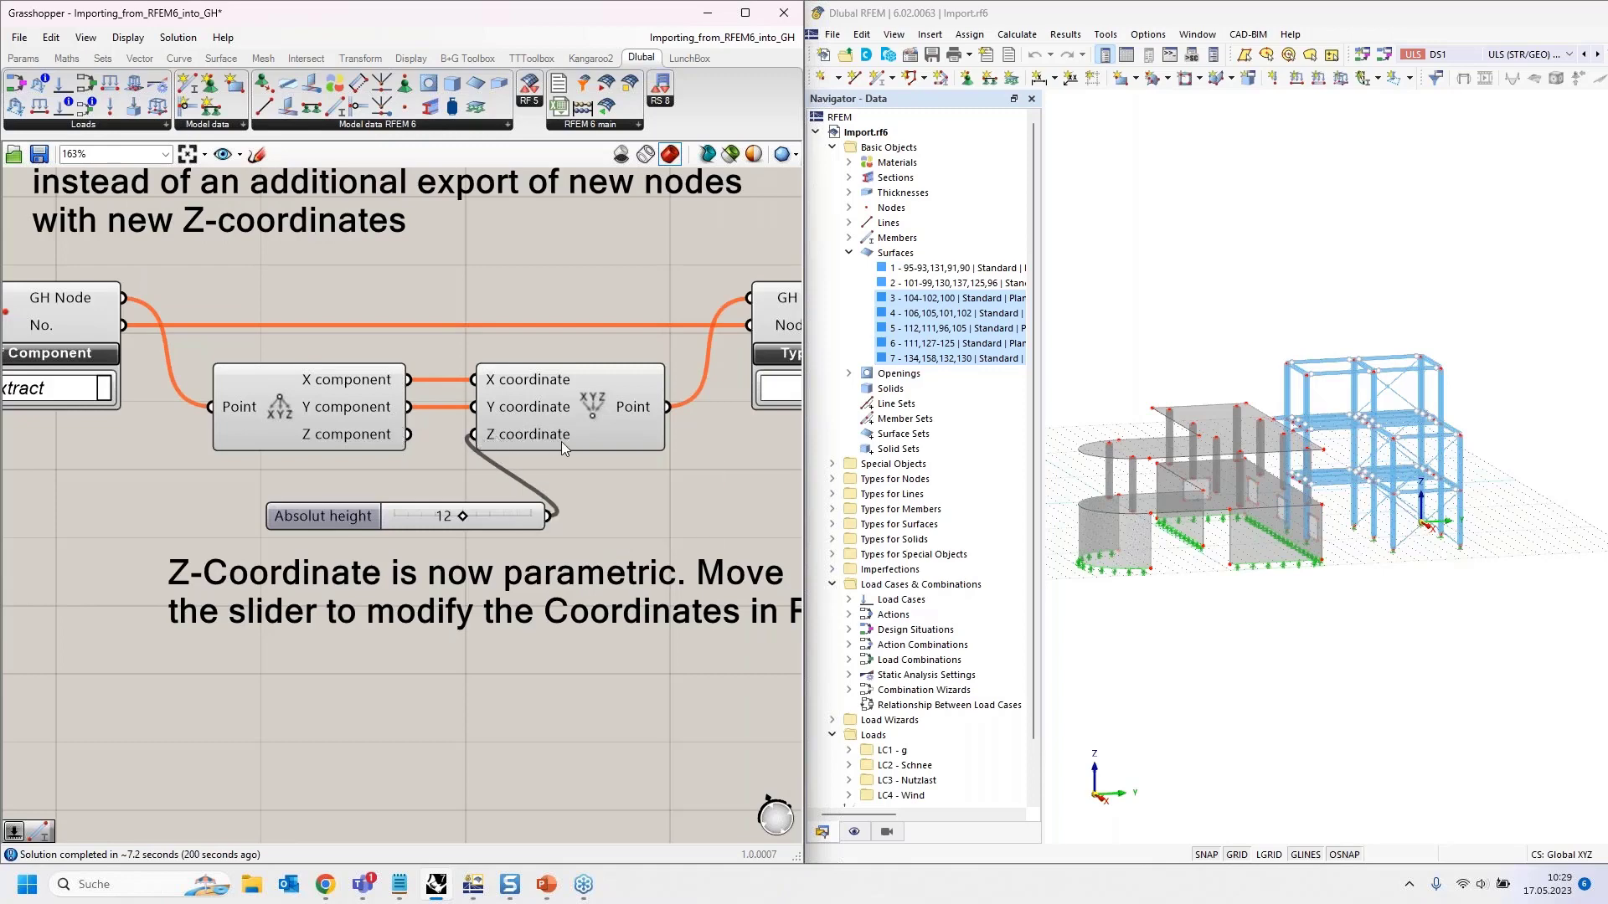
scroll(430, 435, "down", 2)
scroll(430, 435, "down", 2)
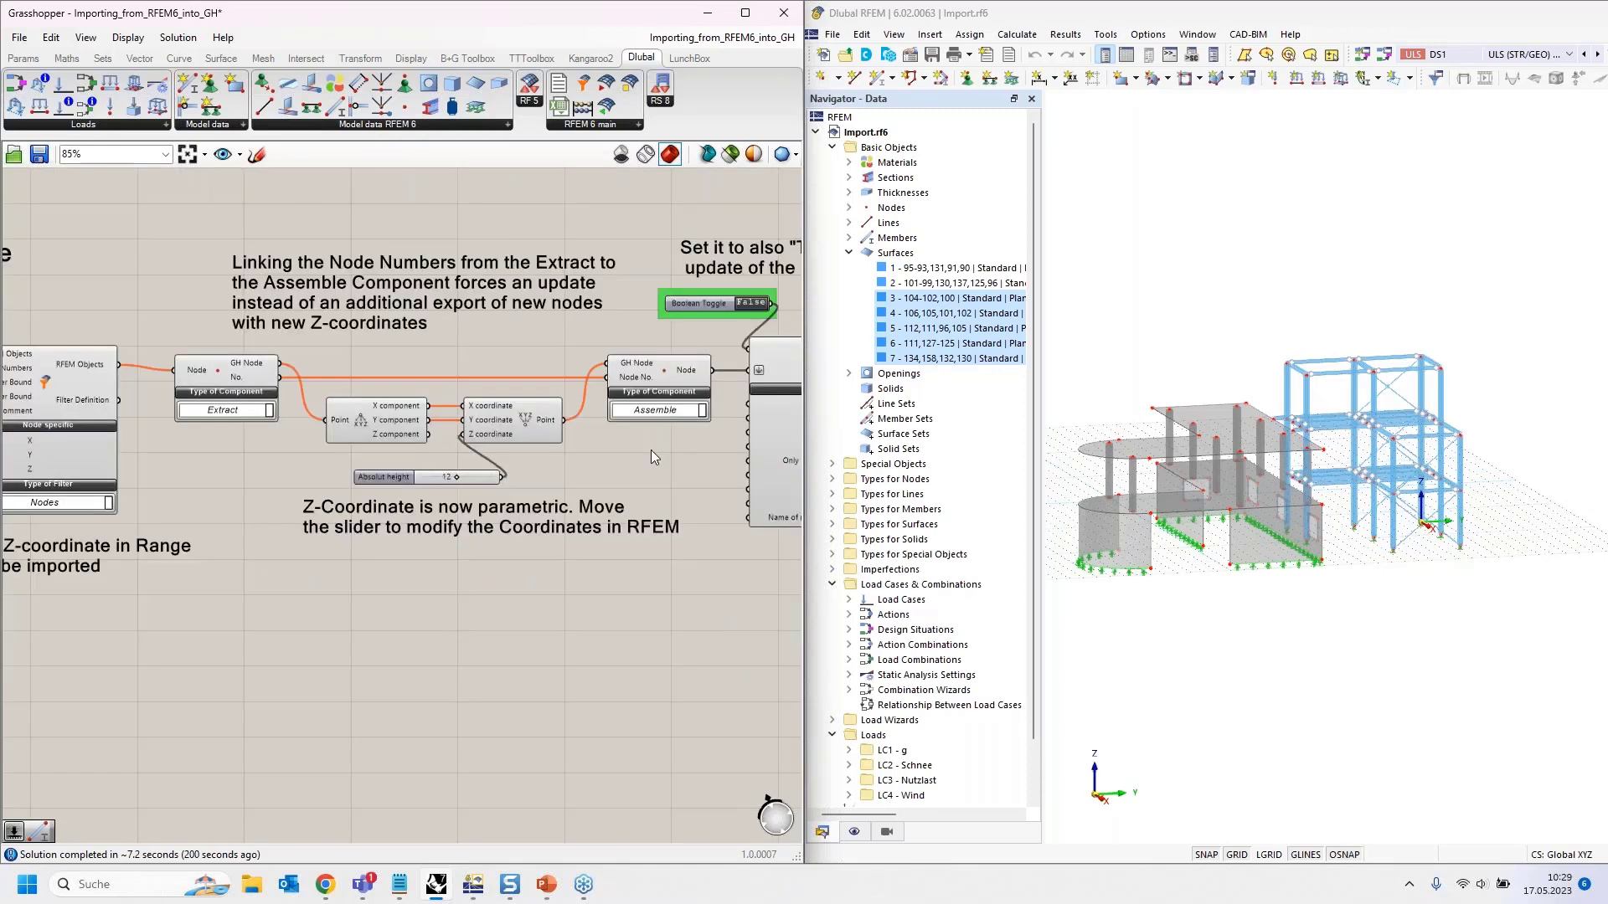
right_click_drag(650, 449, 539, 443)
left_click(427, 428)
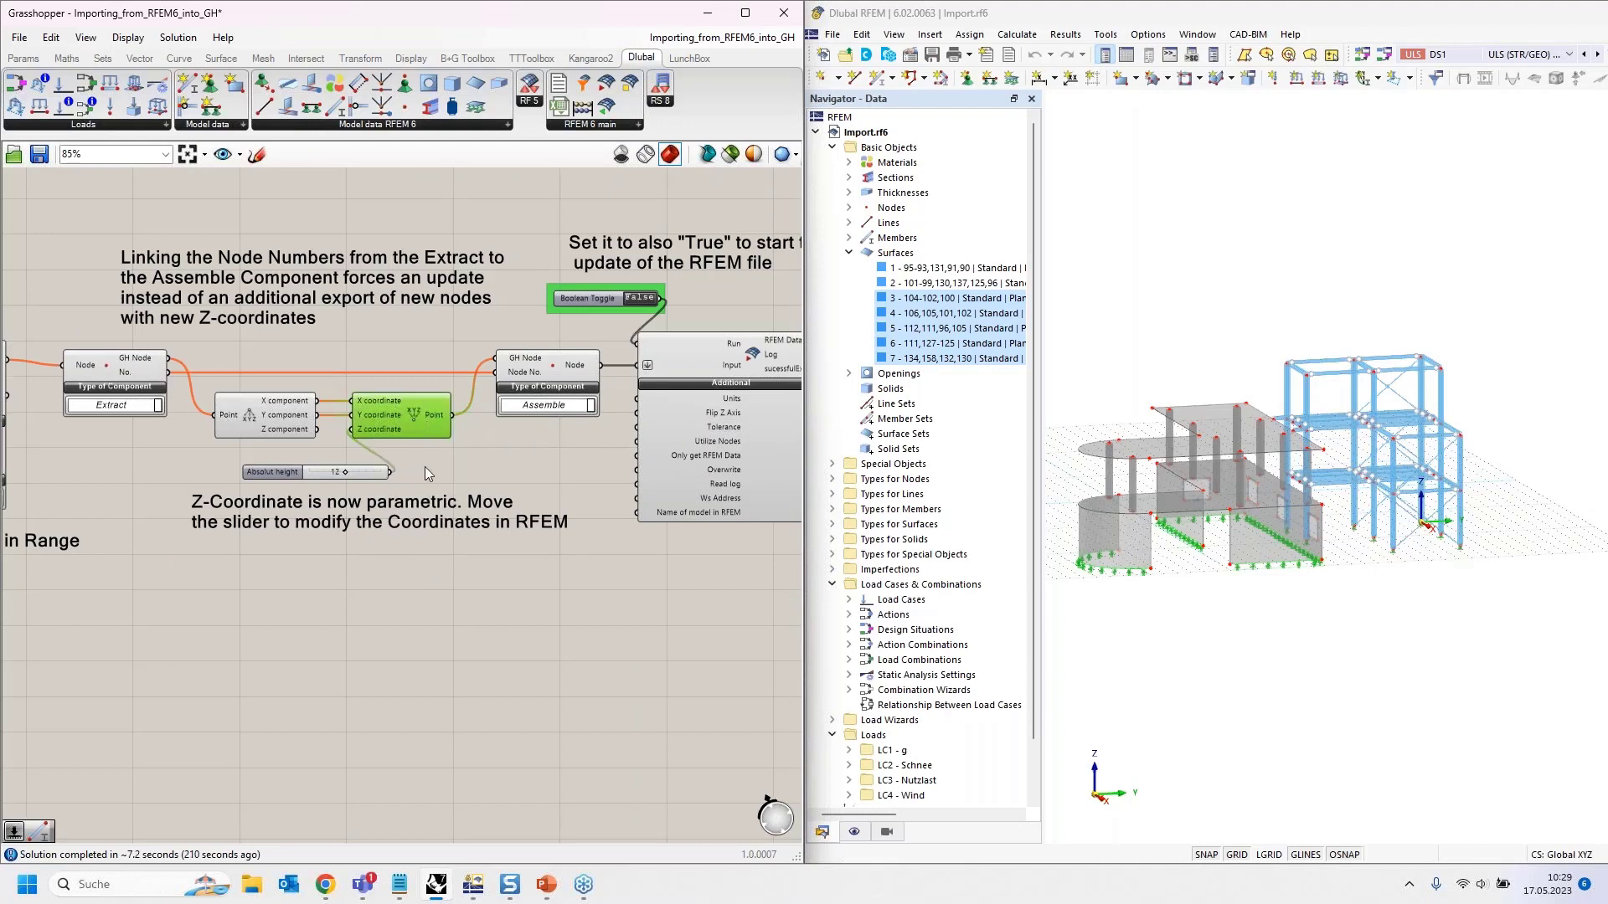
scroll(479, 440, "up", 2)
left_click(479, 439)
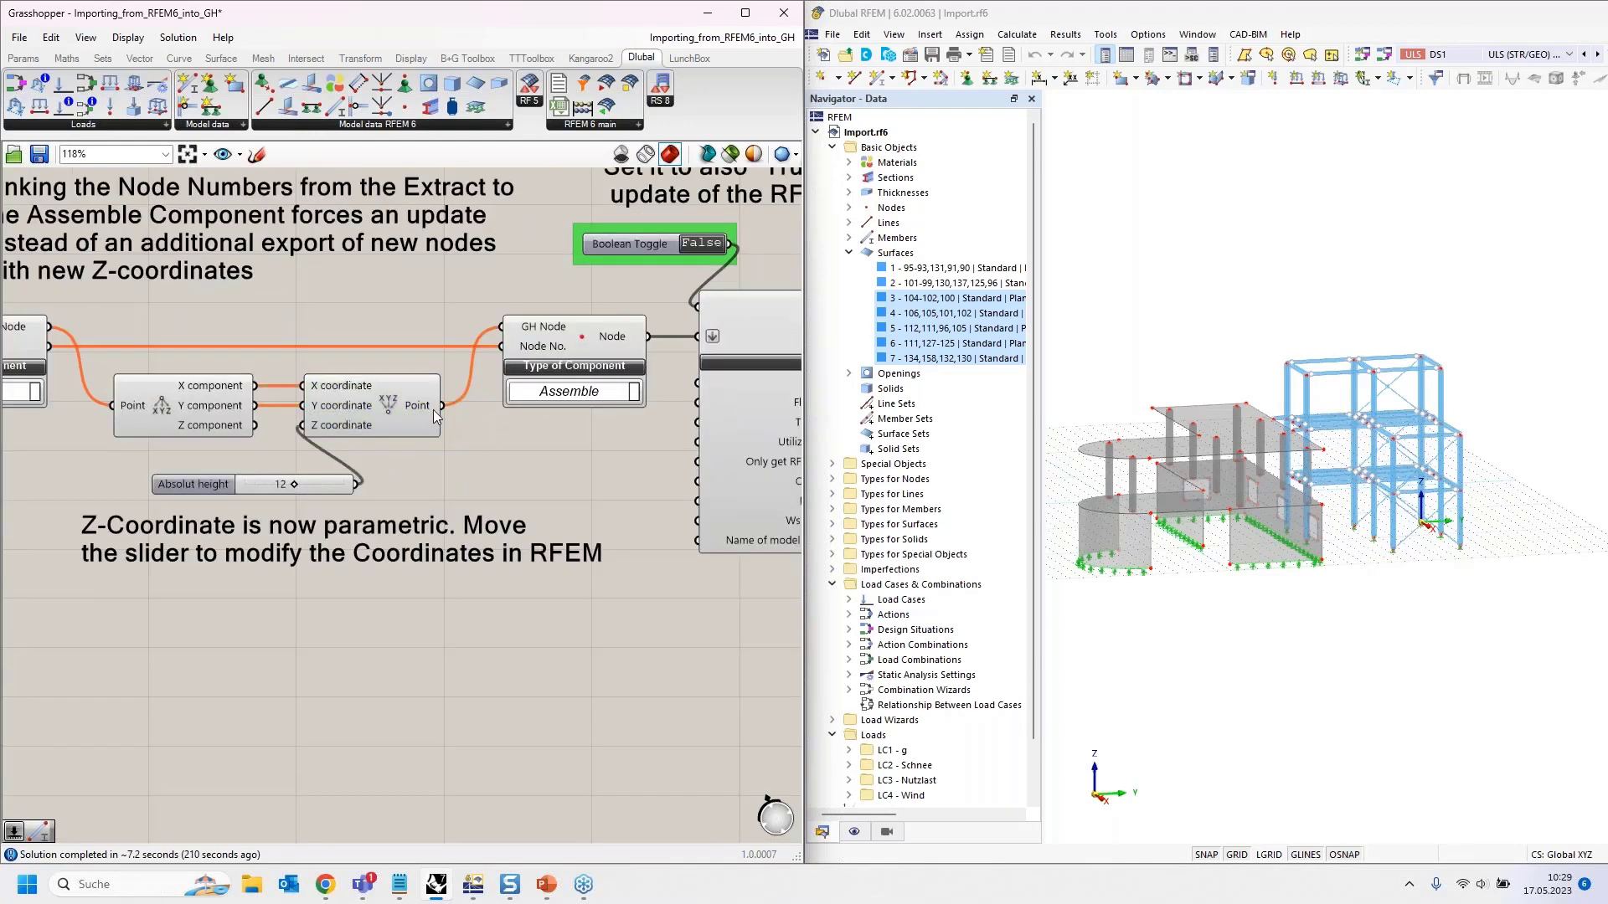
left_click(589, 337)
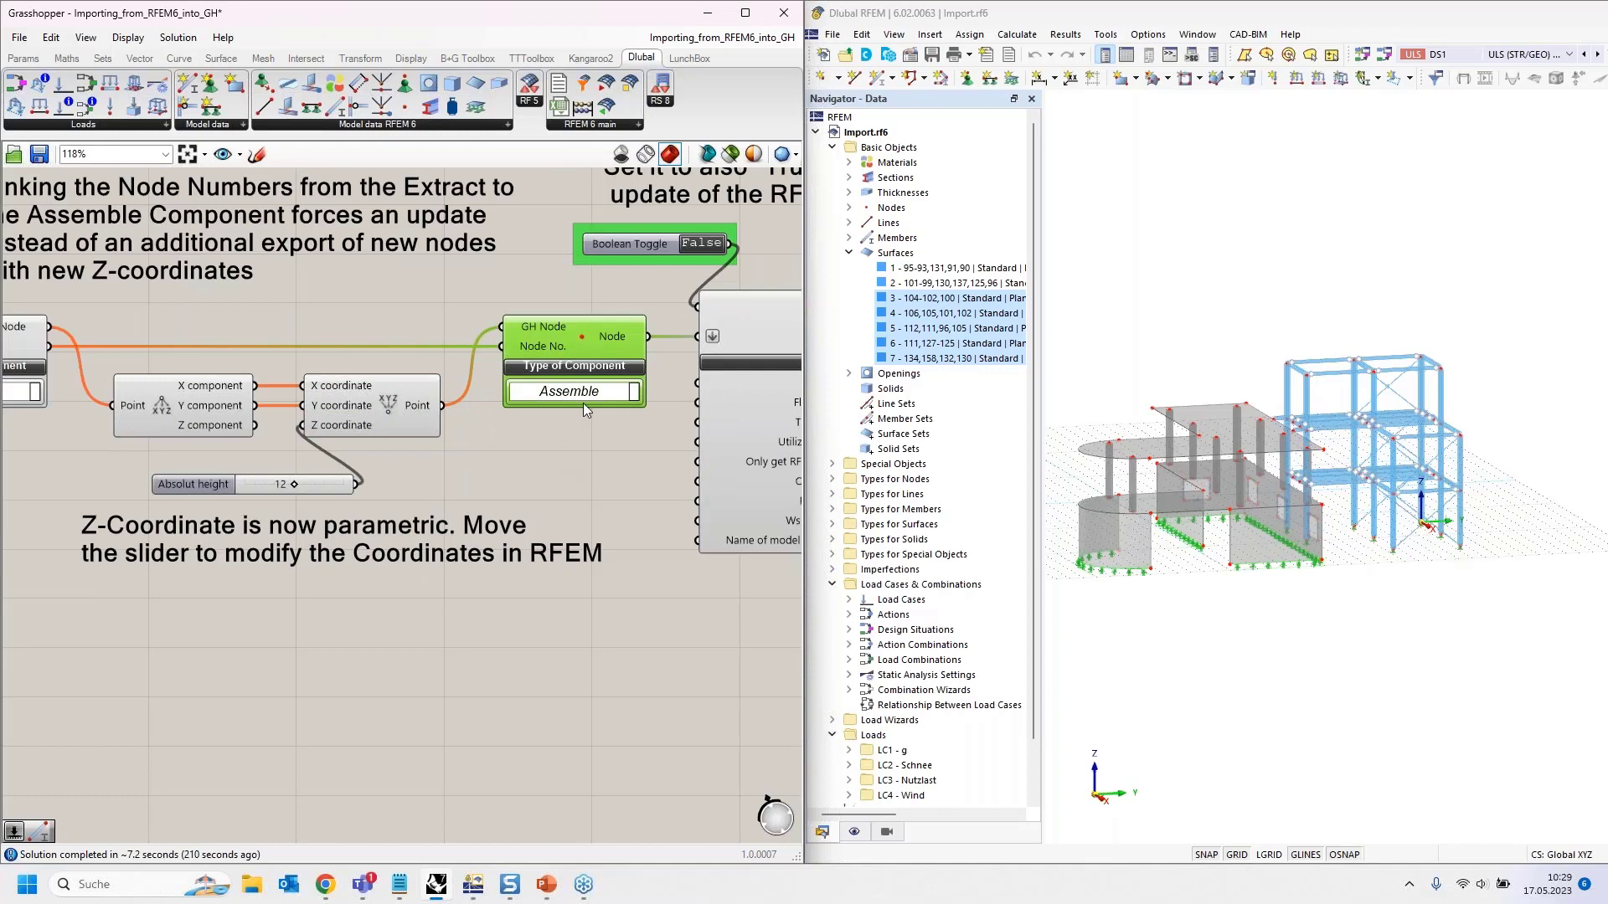
scroll(583, 403, "down", 1)
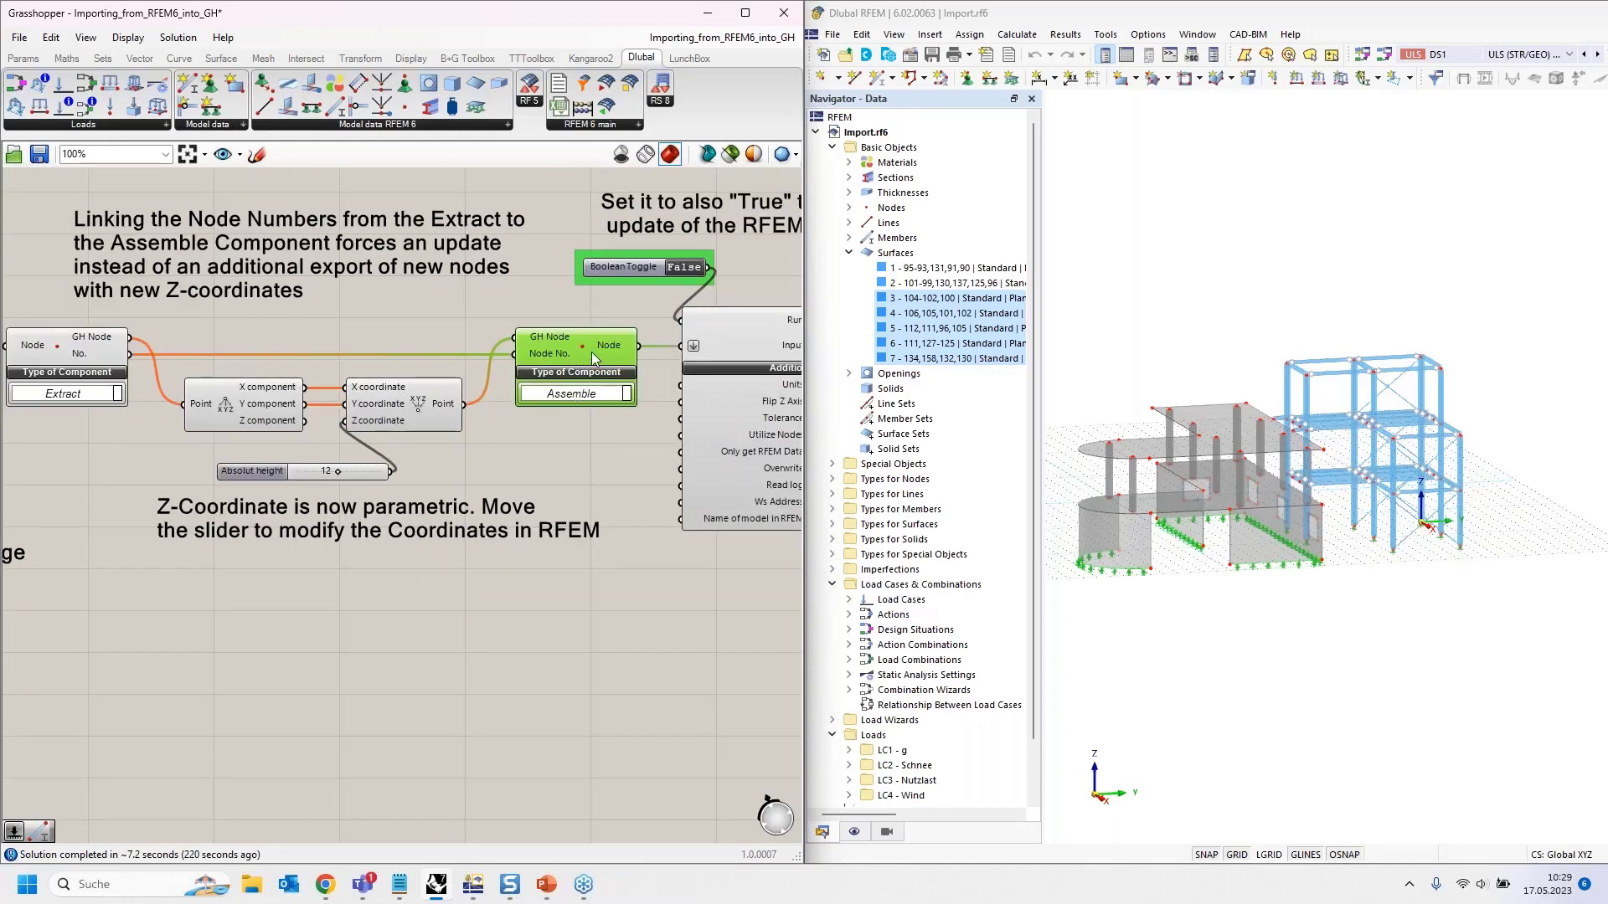
left_click(442, 413)
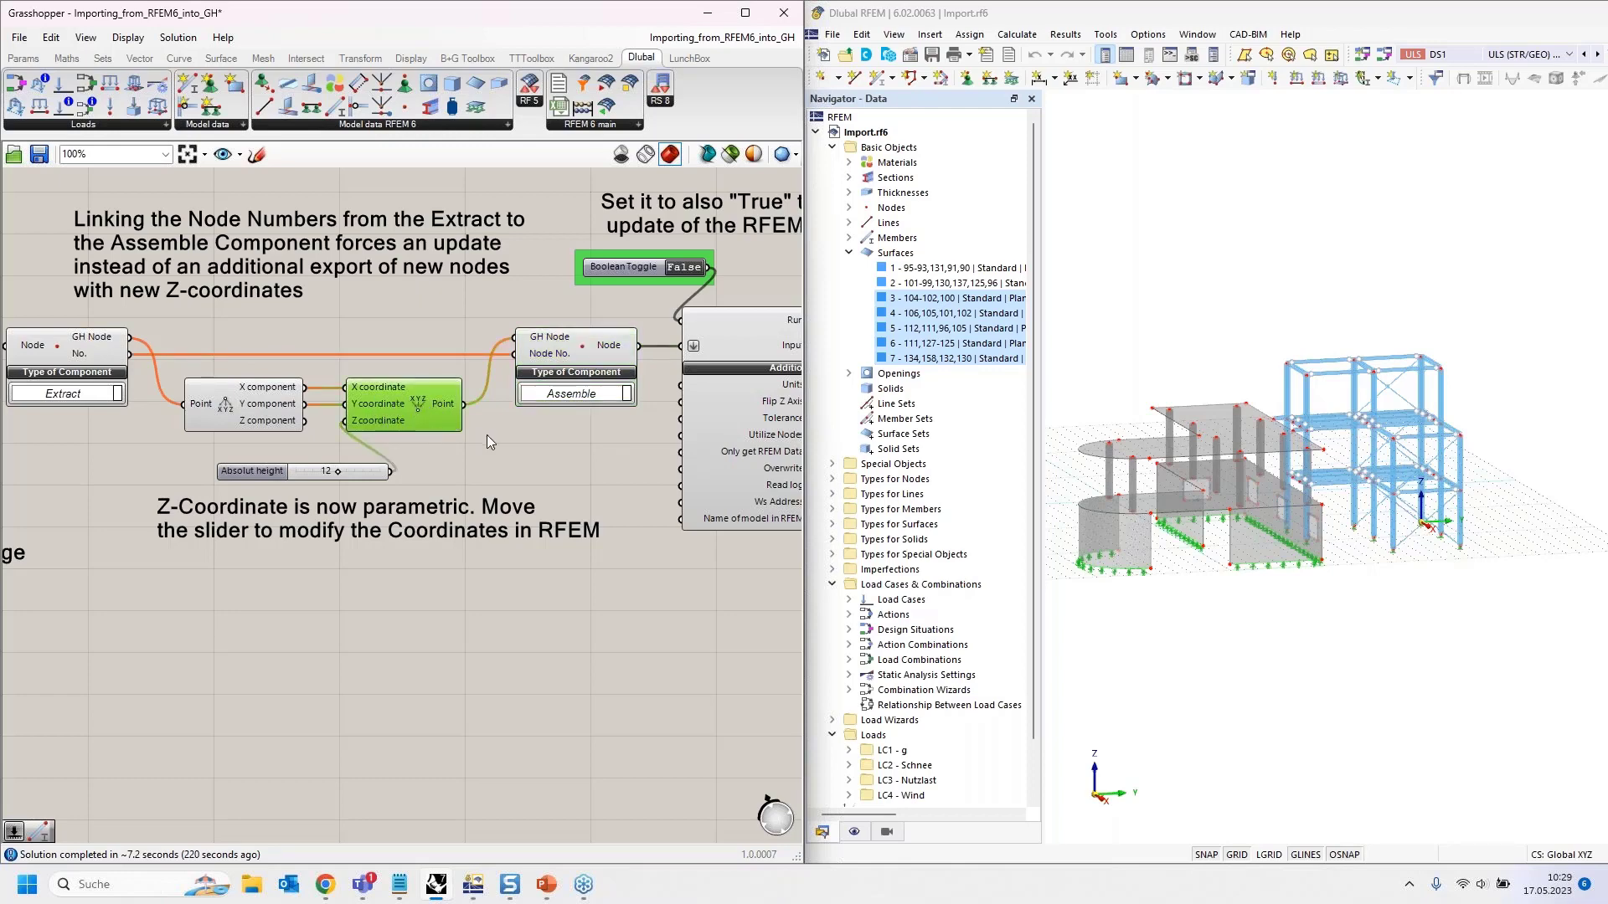
Step: Set the Run toggle of example 4's import component to True to import the RFEM data
scroll(507, 437, "down", 6)
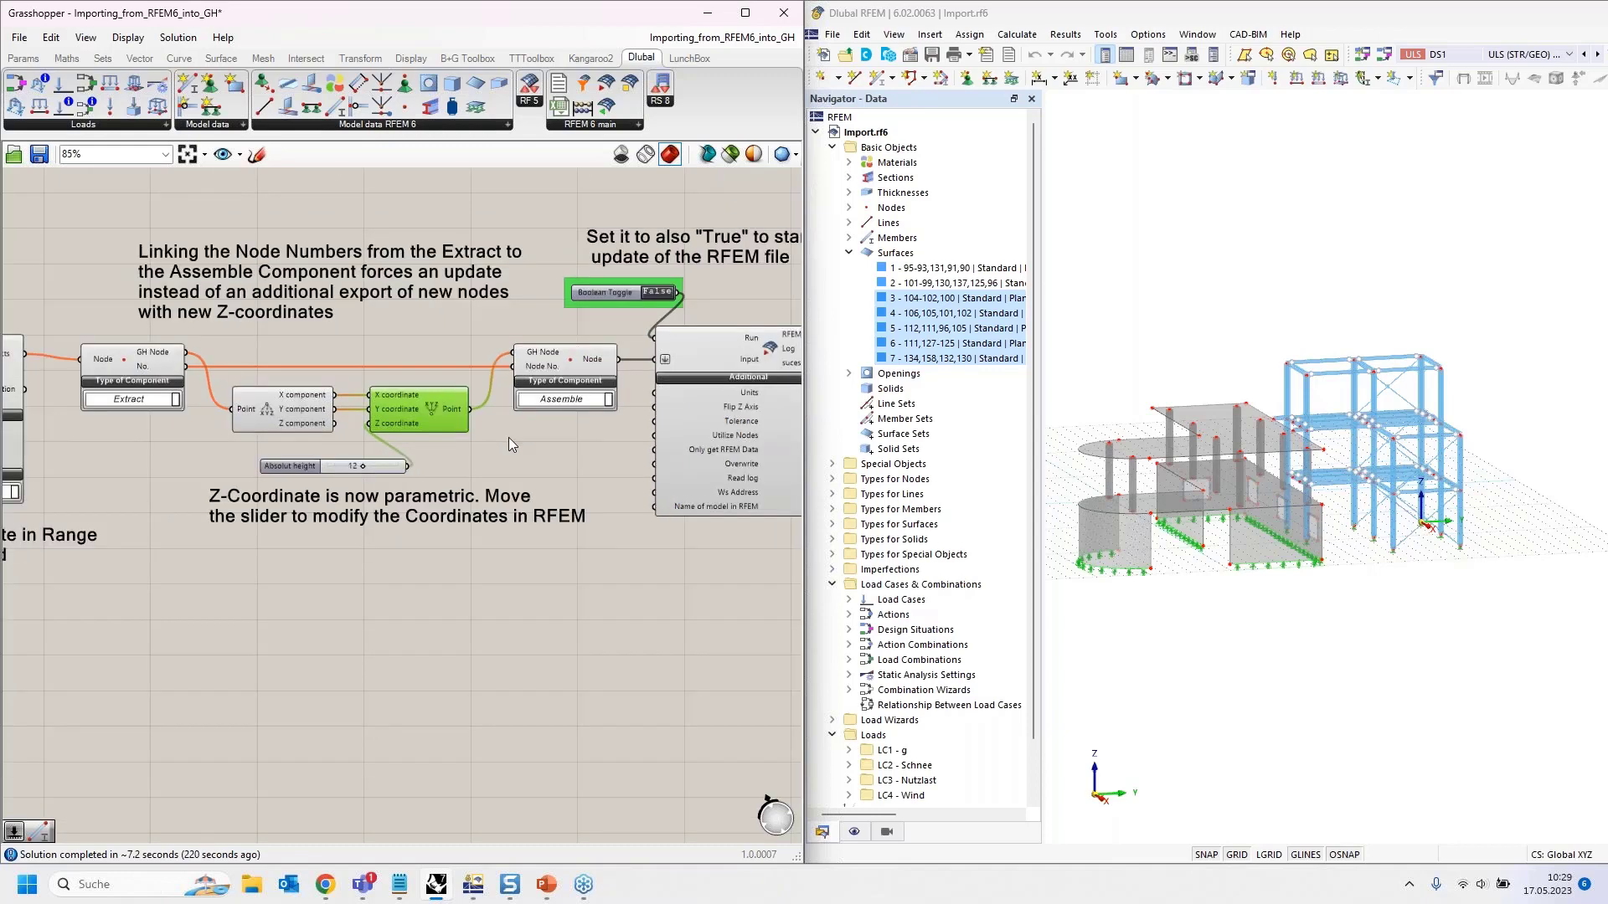
scroll(109, 405, "up", 6)
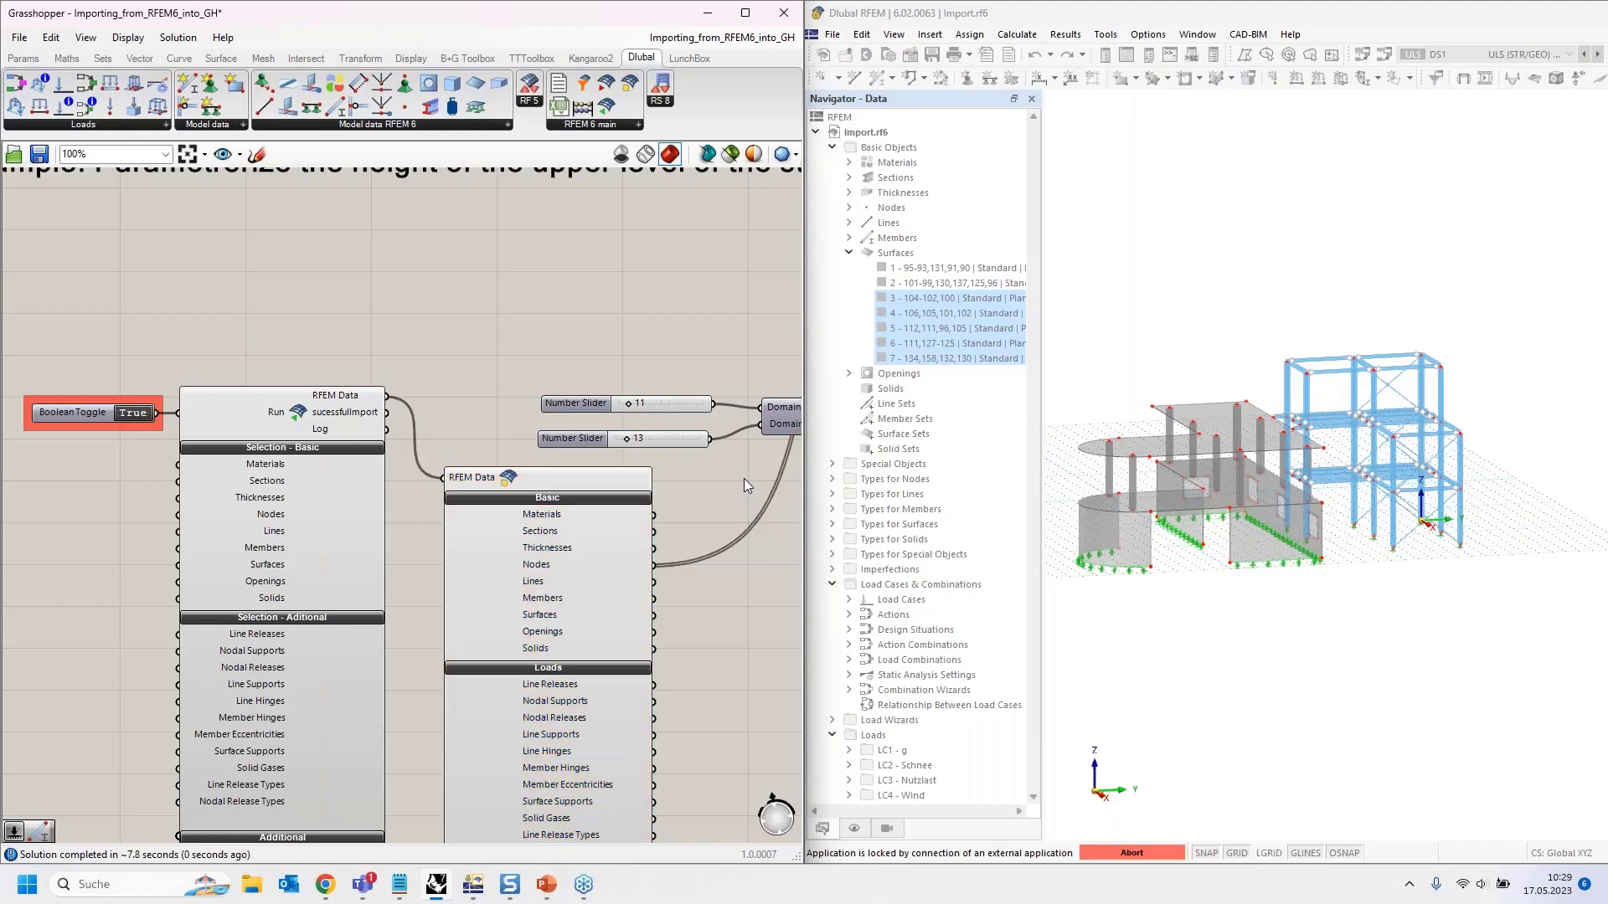
Step: Inspect the imported node coordinates at the Extract component and the points rebuilt with the Absolut height slider
right_click_drag(659, 467, 517, 467)
right_click_drag(238, 459, 4, 465)
right_click_drag(529, 384, 320, 380)
mouse_move(343, 276)
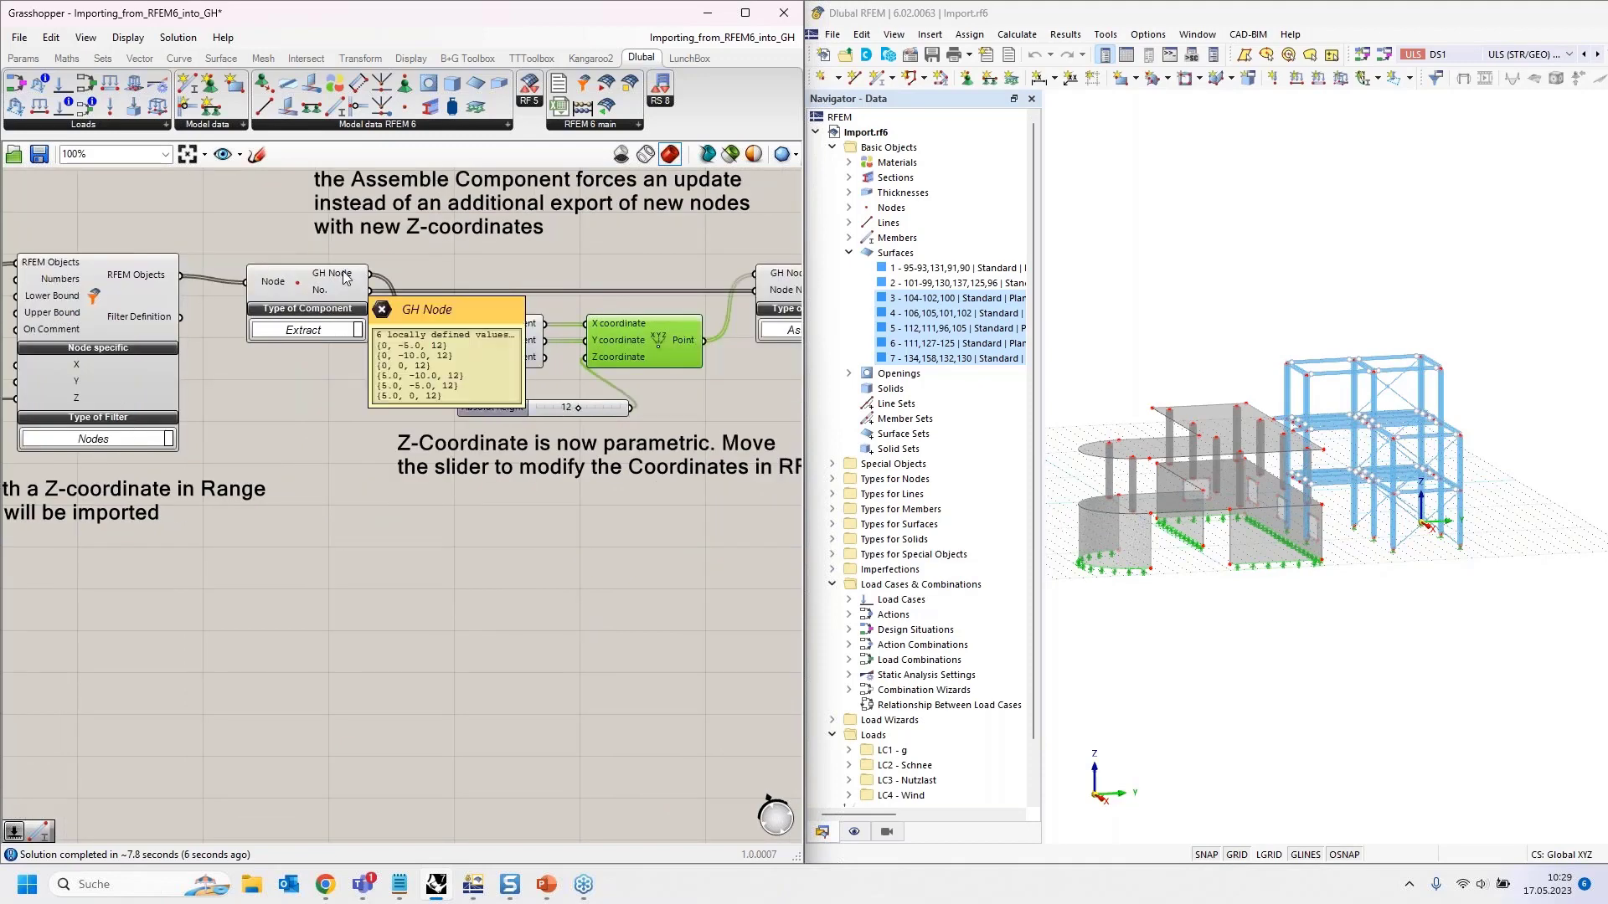
right_click_drag(591, 276, 347, 289)
mouse_move(419, 350)
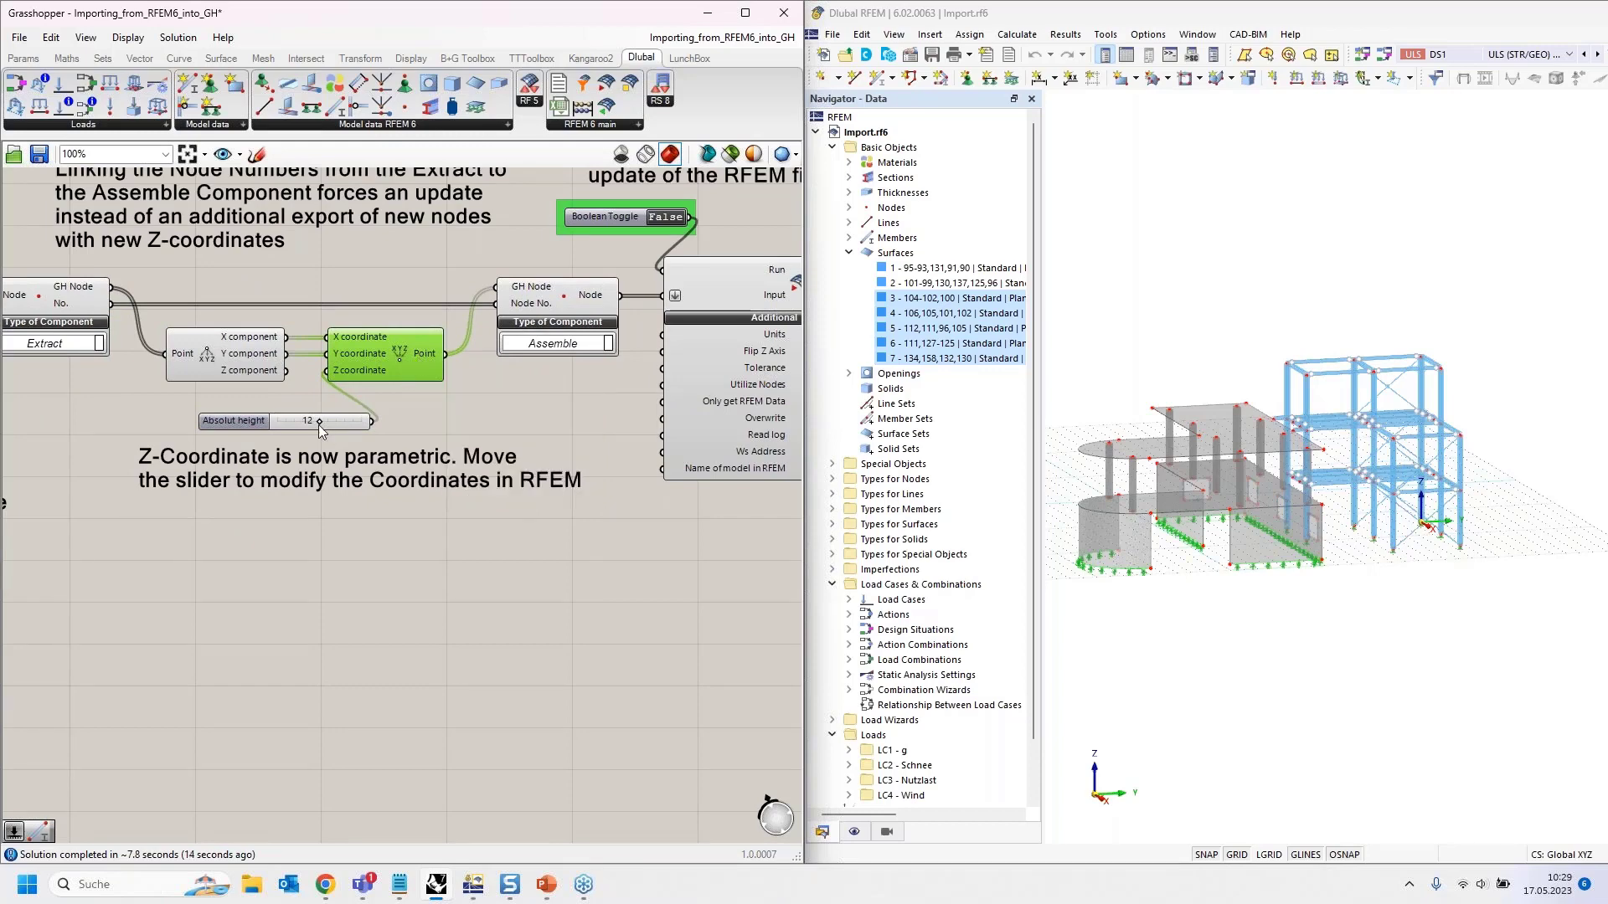
Step: Set the Absolut height slider to 11 for the new Z-coordinate of the upper-level nodes
mouse_move(319, 424)
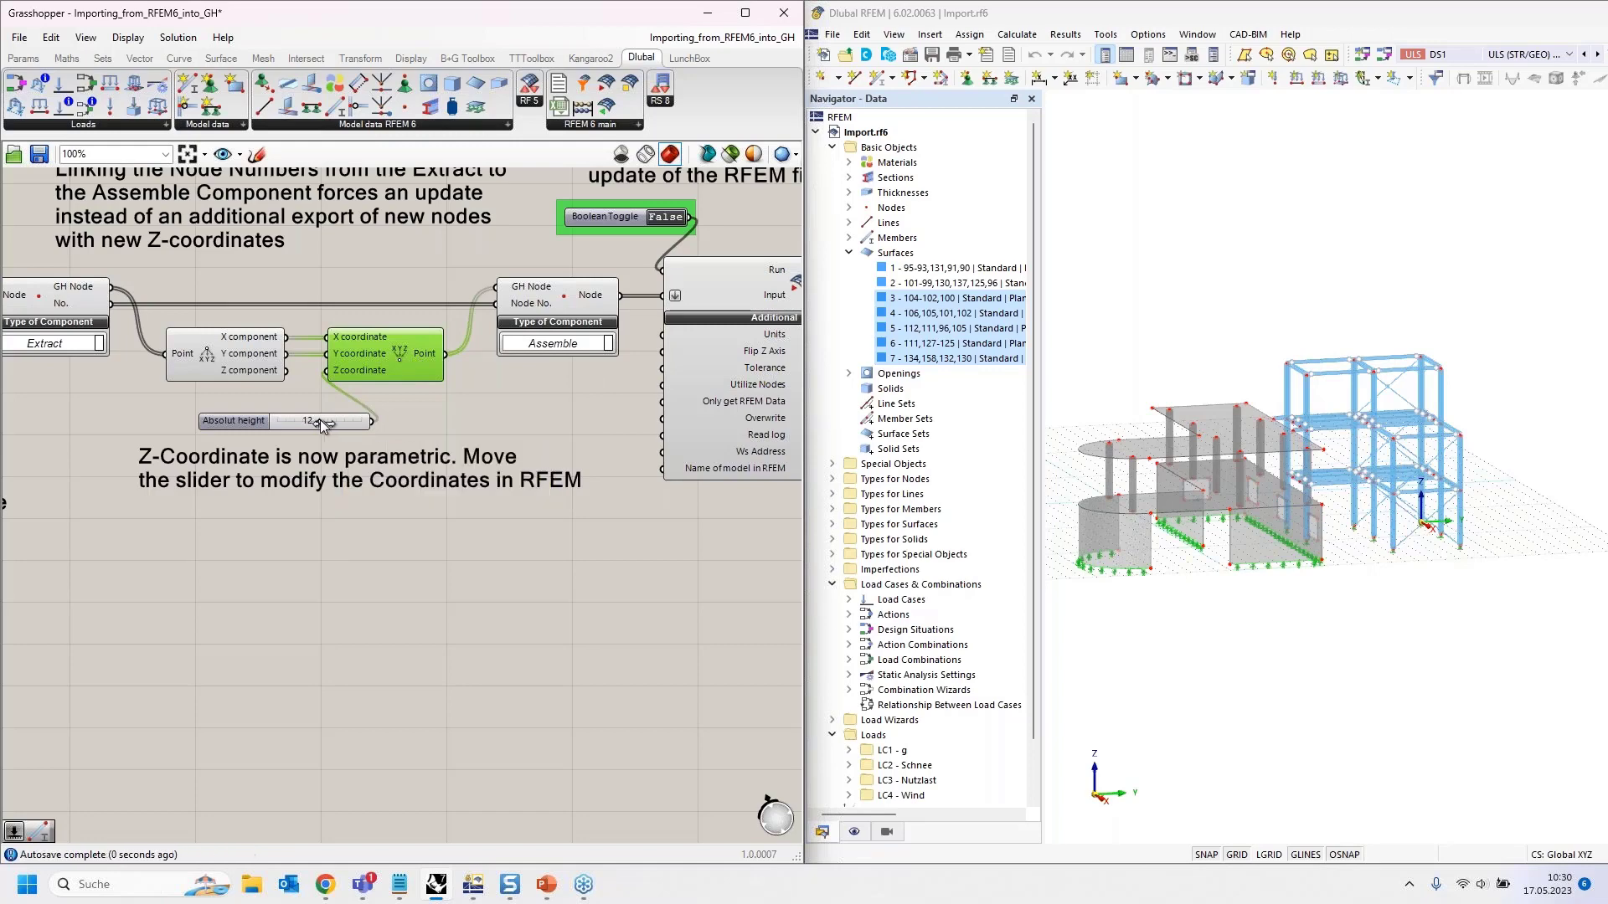
left_click_drag(312, 423, 305, 424)
right_click_drag(549, 405, 449, 450)
right_click_drag(509, 315, 453, 332)
scroll(438, 365, "up", 2)
scroll(437, 362, "down", 2)
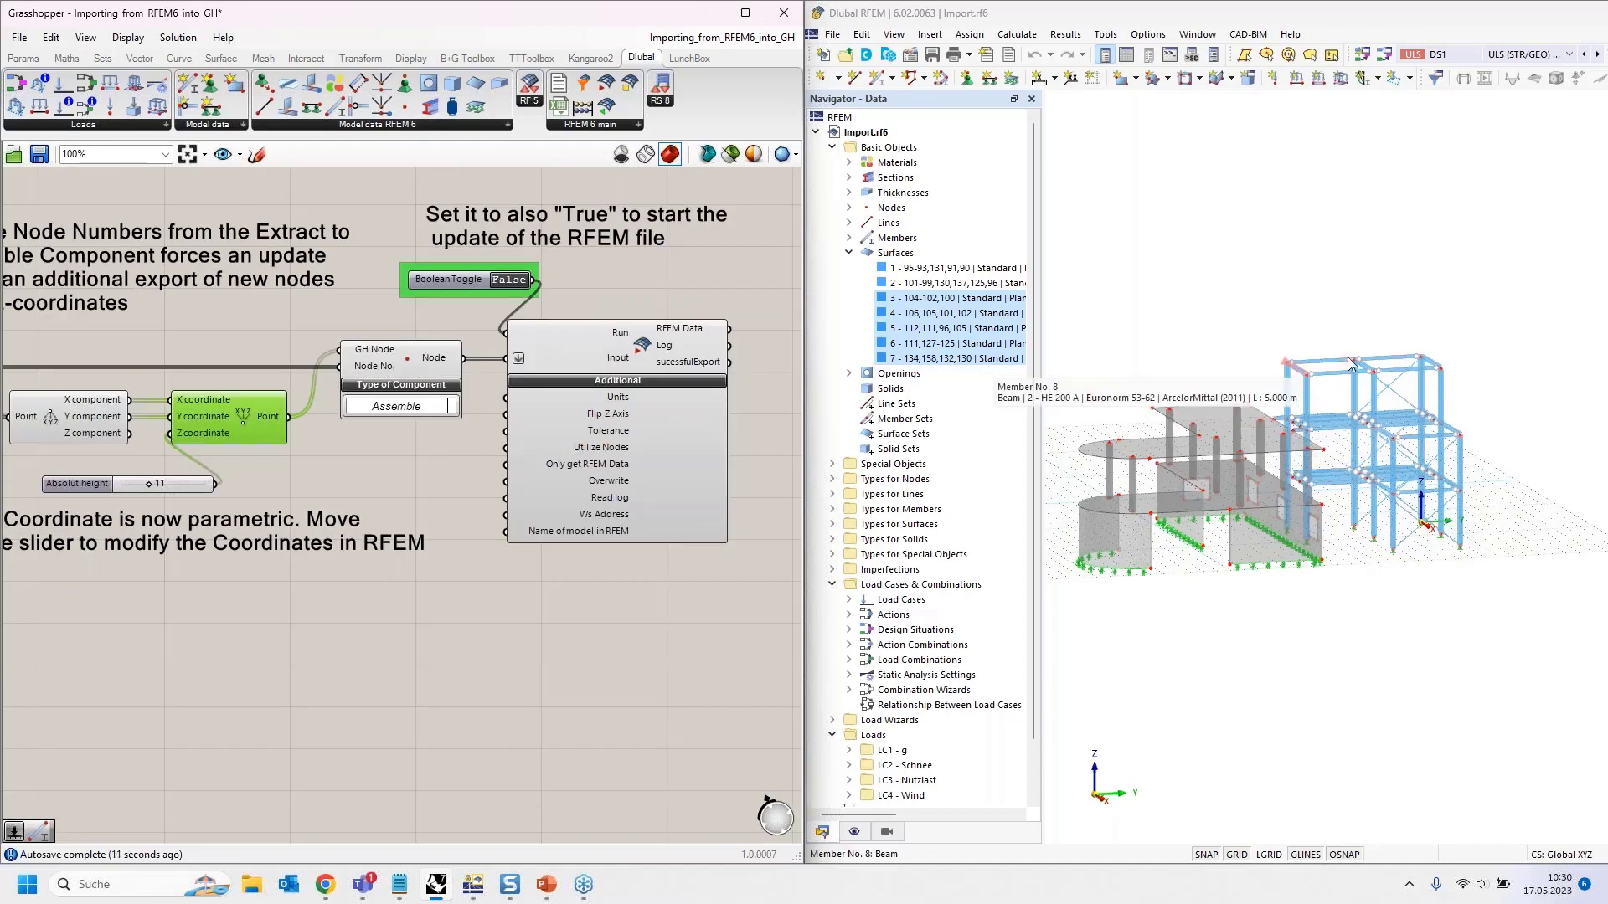
Step: Add a Boolean Toggle set to False, connect it to the export component's Overwrite input, and place it beside that input
left_click(350, 470)
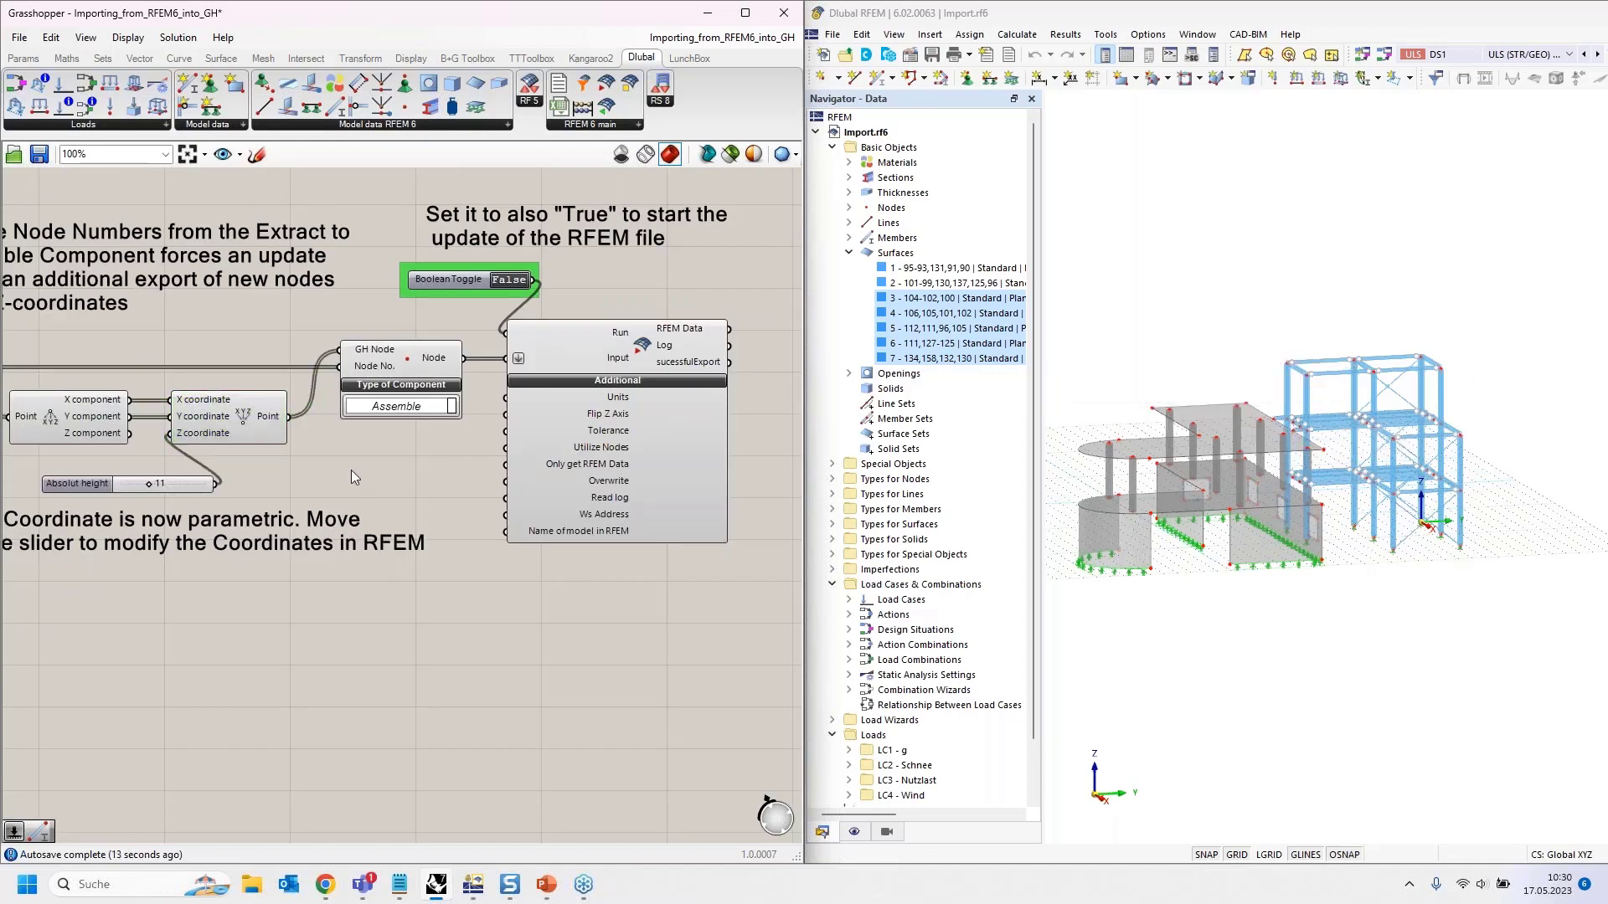
double_click(350, 470)
type("bool")
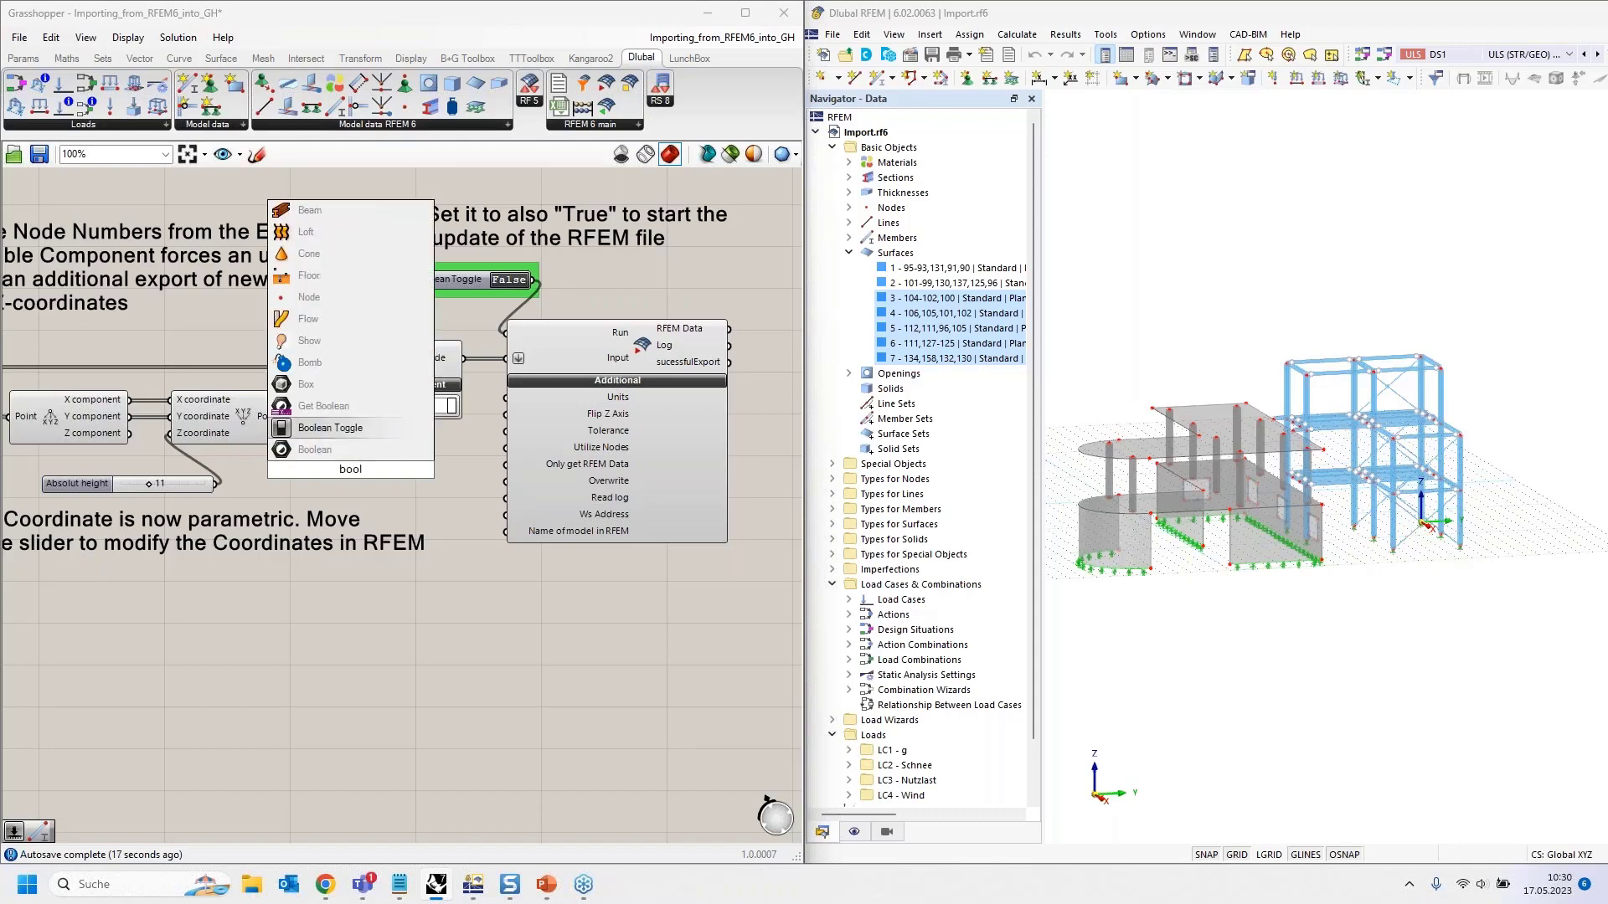
key("Return")
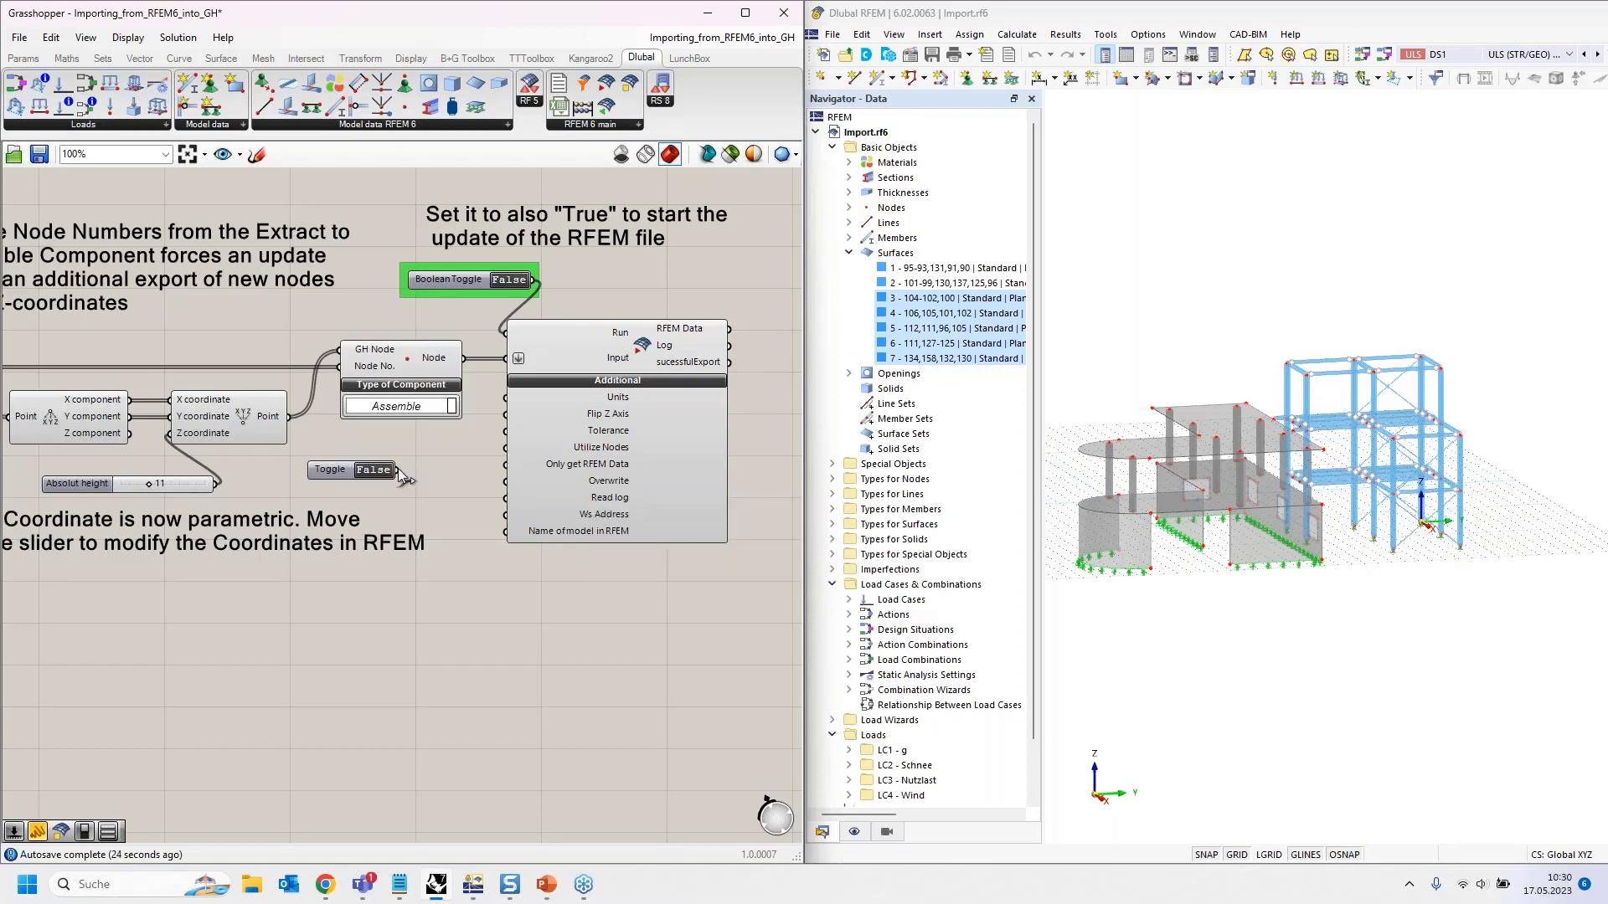
left_click_drag(444, 475, 505, 480)
left_click_drag(340, 476, 395, 487)
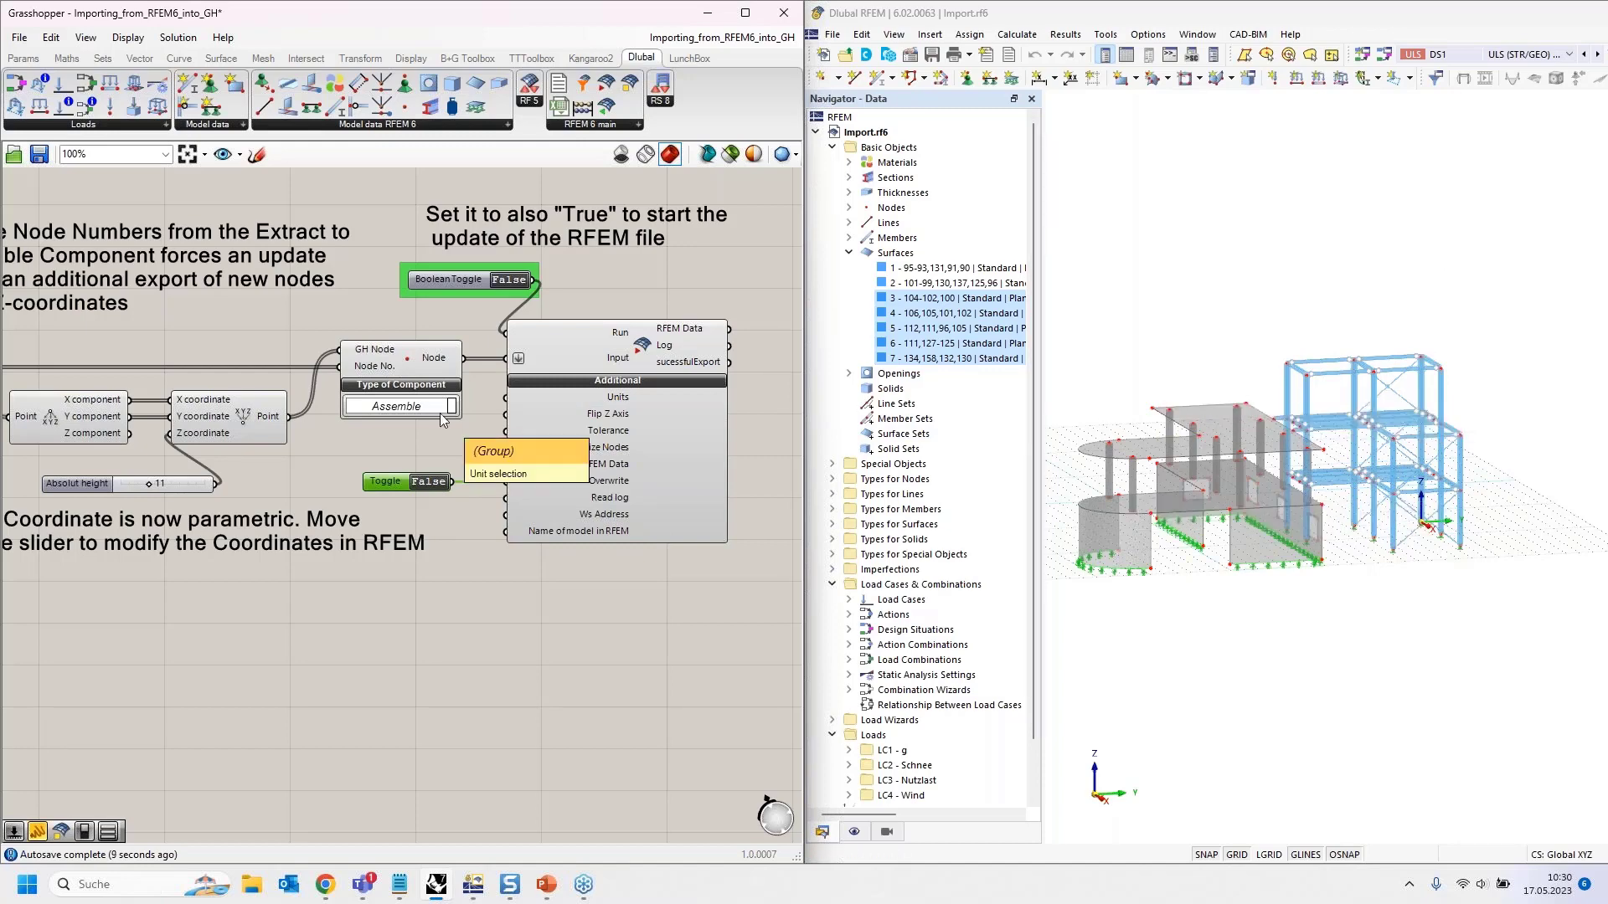
Step: Examine how the Extract component's node numbers and the rebuilt points feed the Assemble component and the RFEM export
scroll(450, 463, "up", 3)
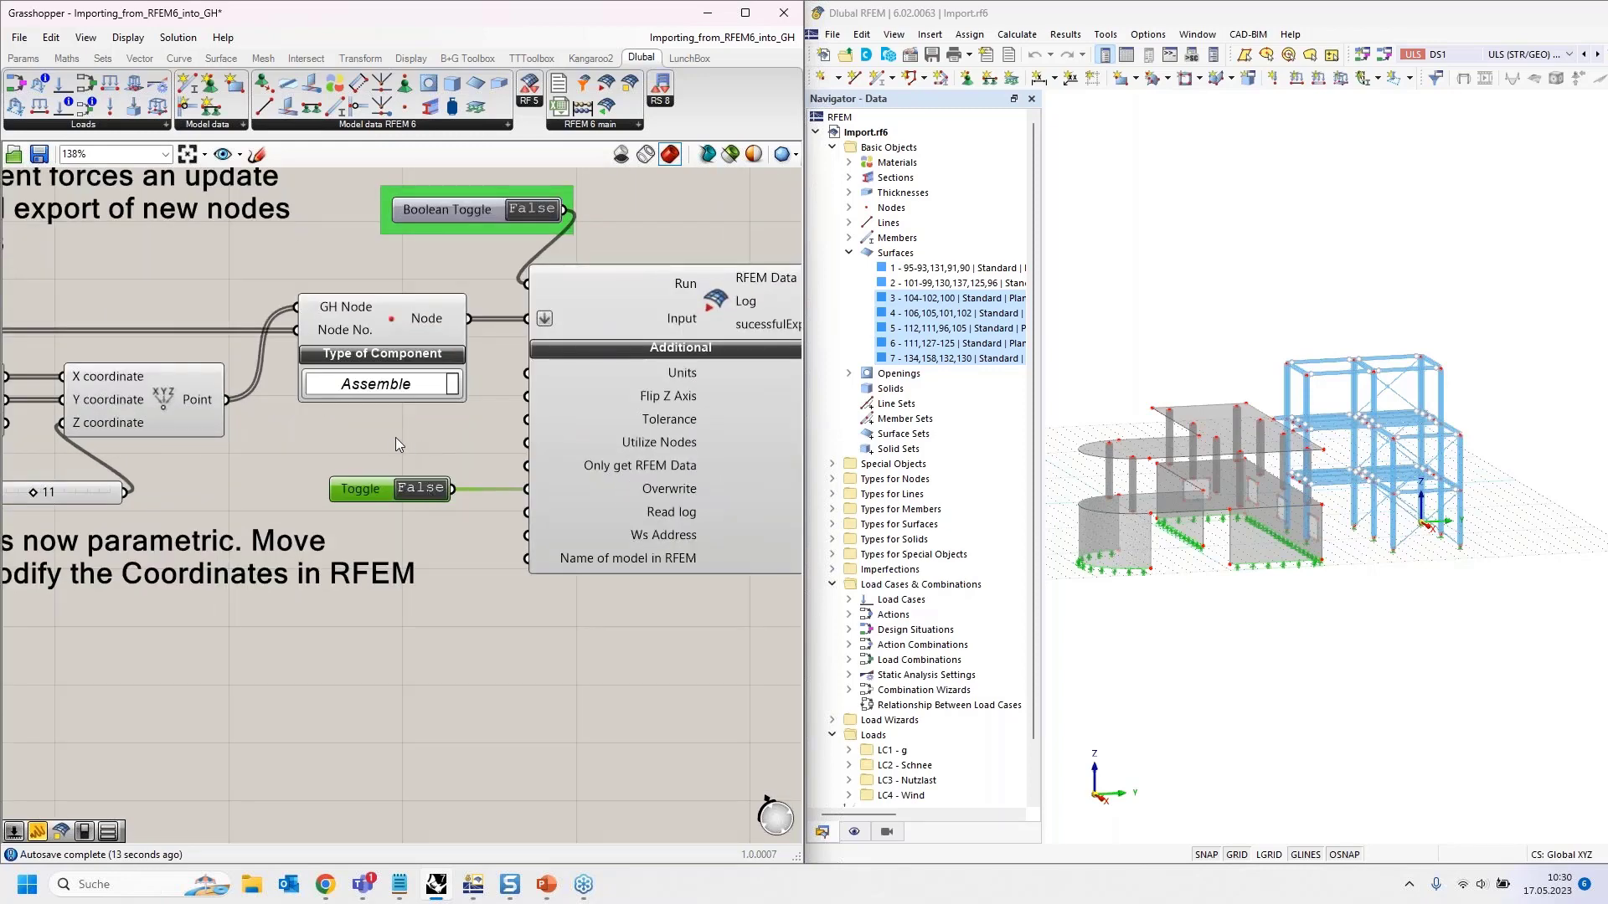
scroll(395, 437, "down", 2)
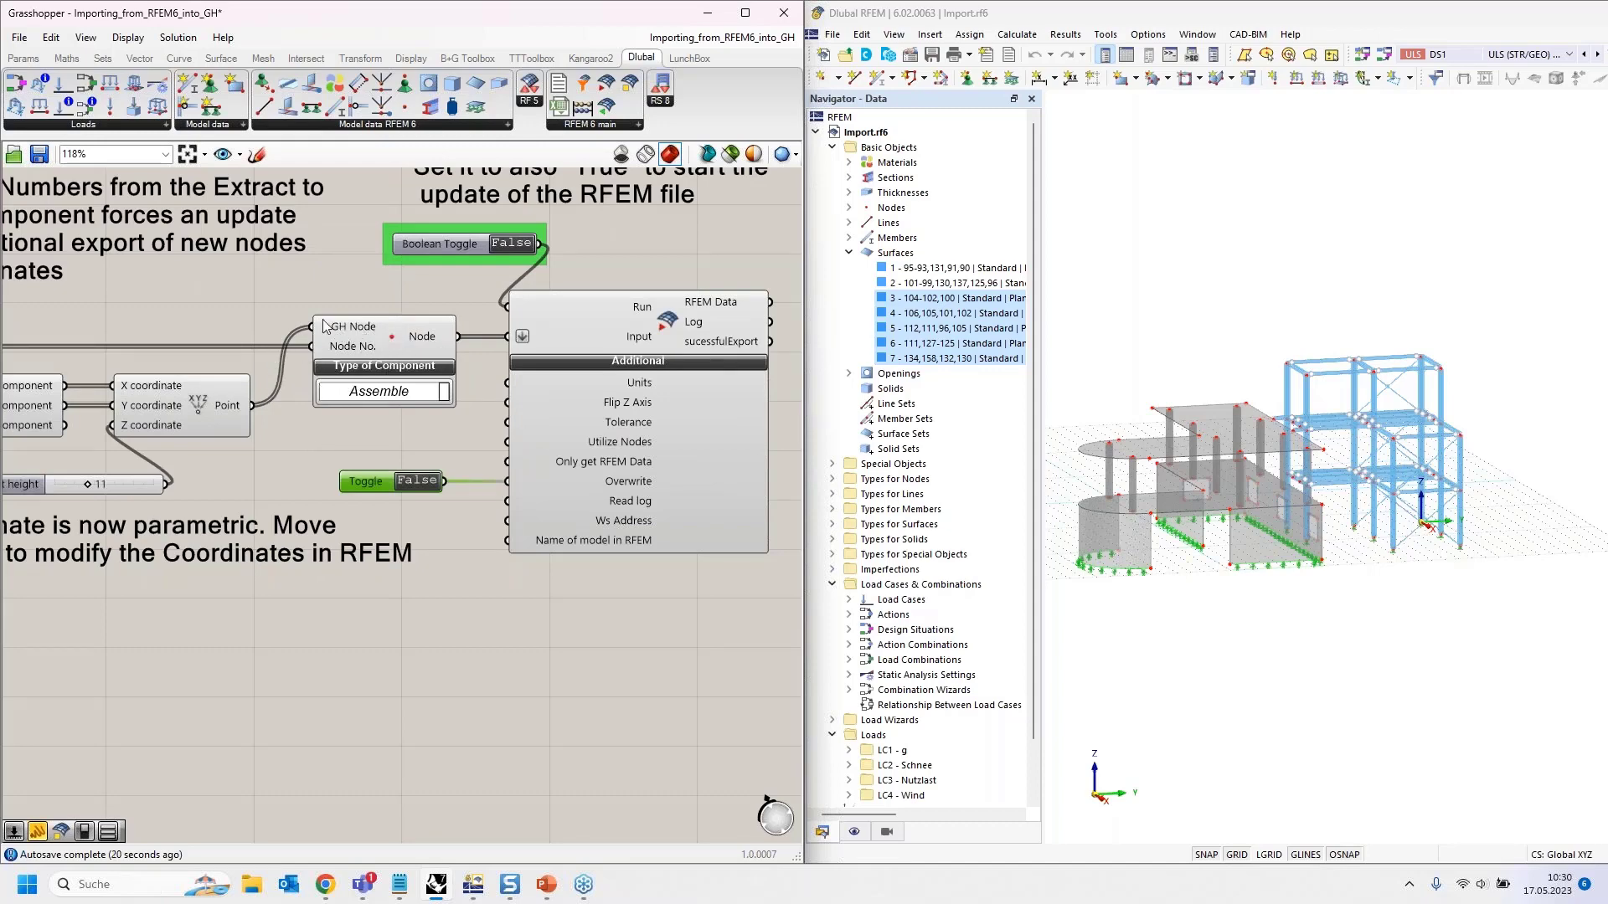
left_click(239, 400)
left_click(394, 344)
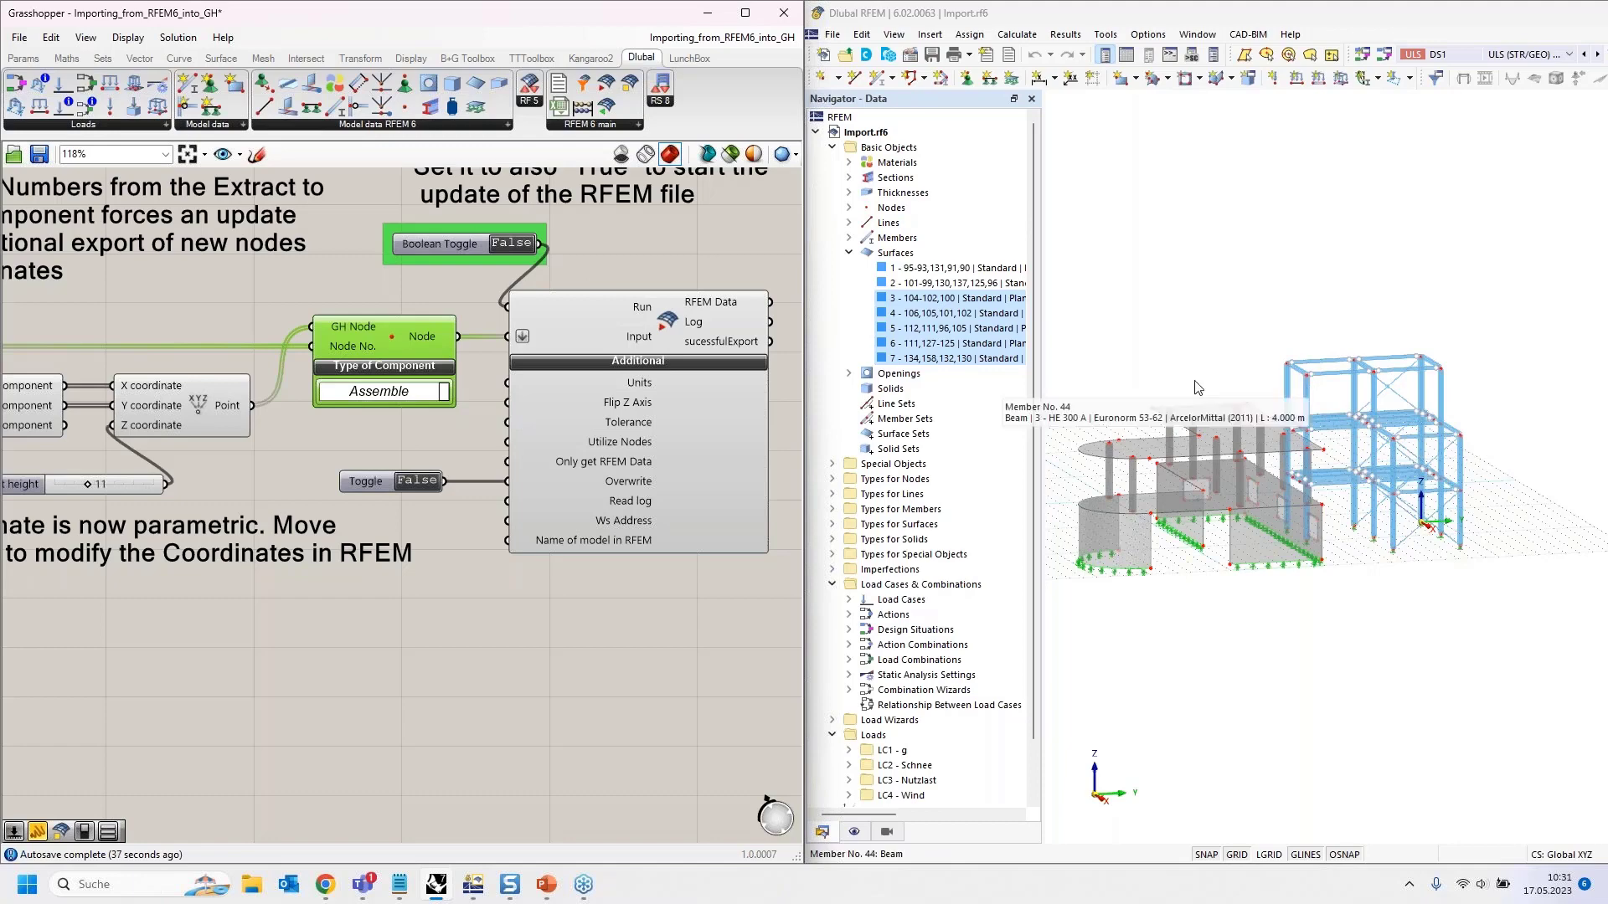
scroll(710, 348, "down", 2)
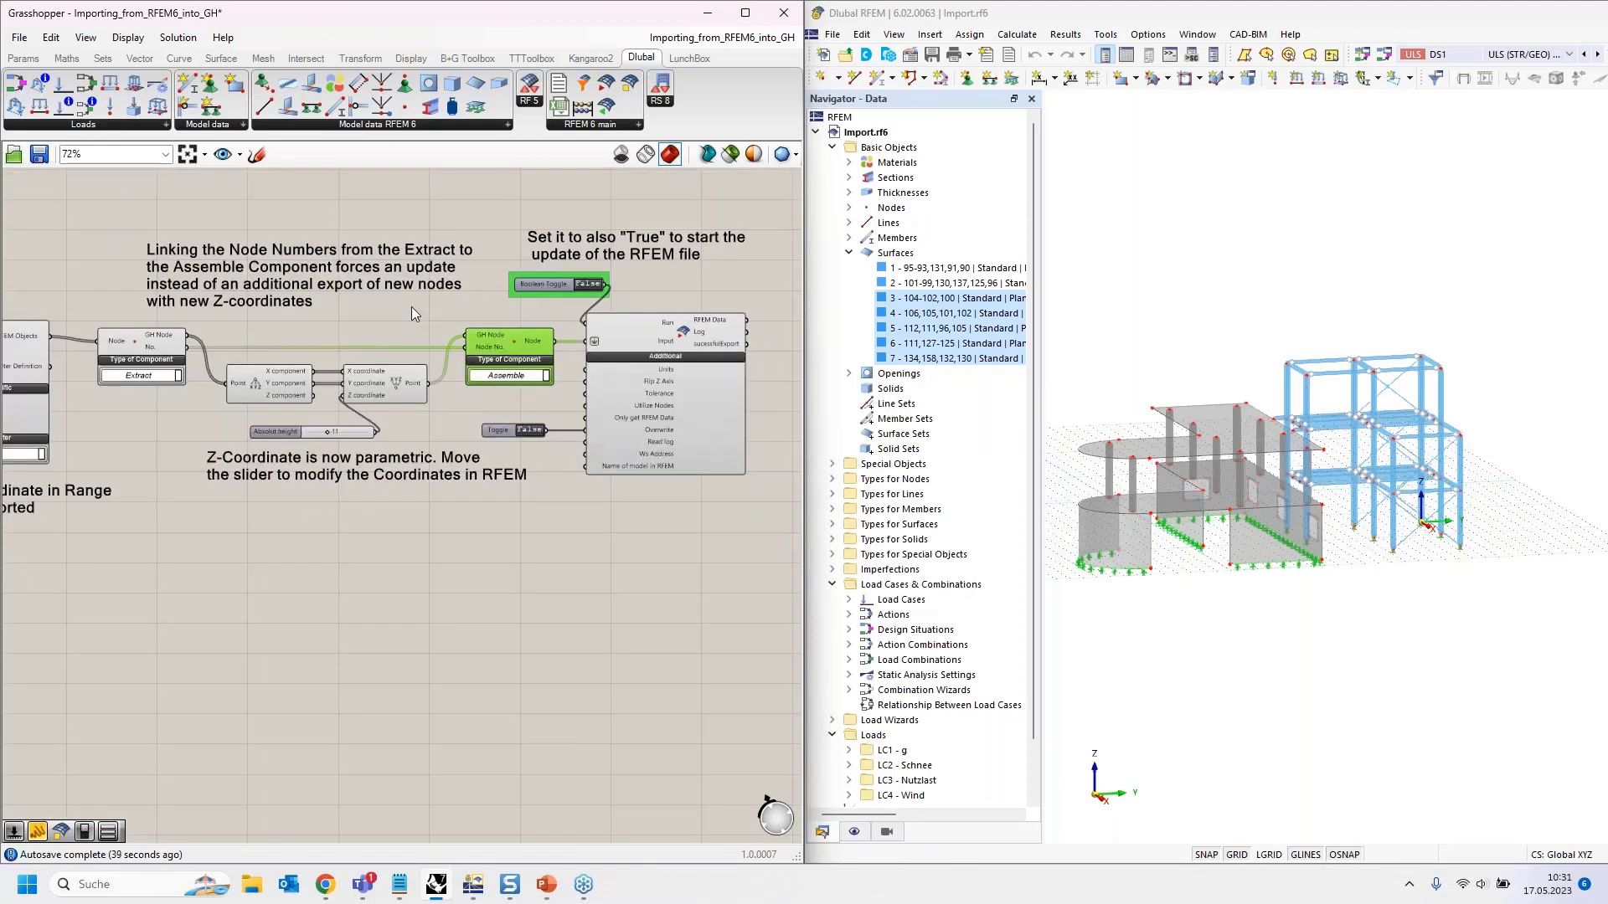
scroll(141, 344, "up", 2)
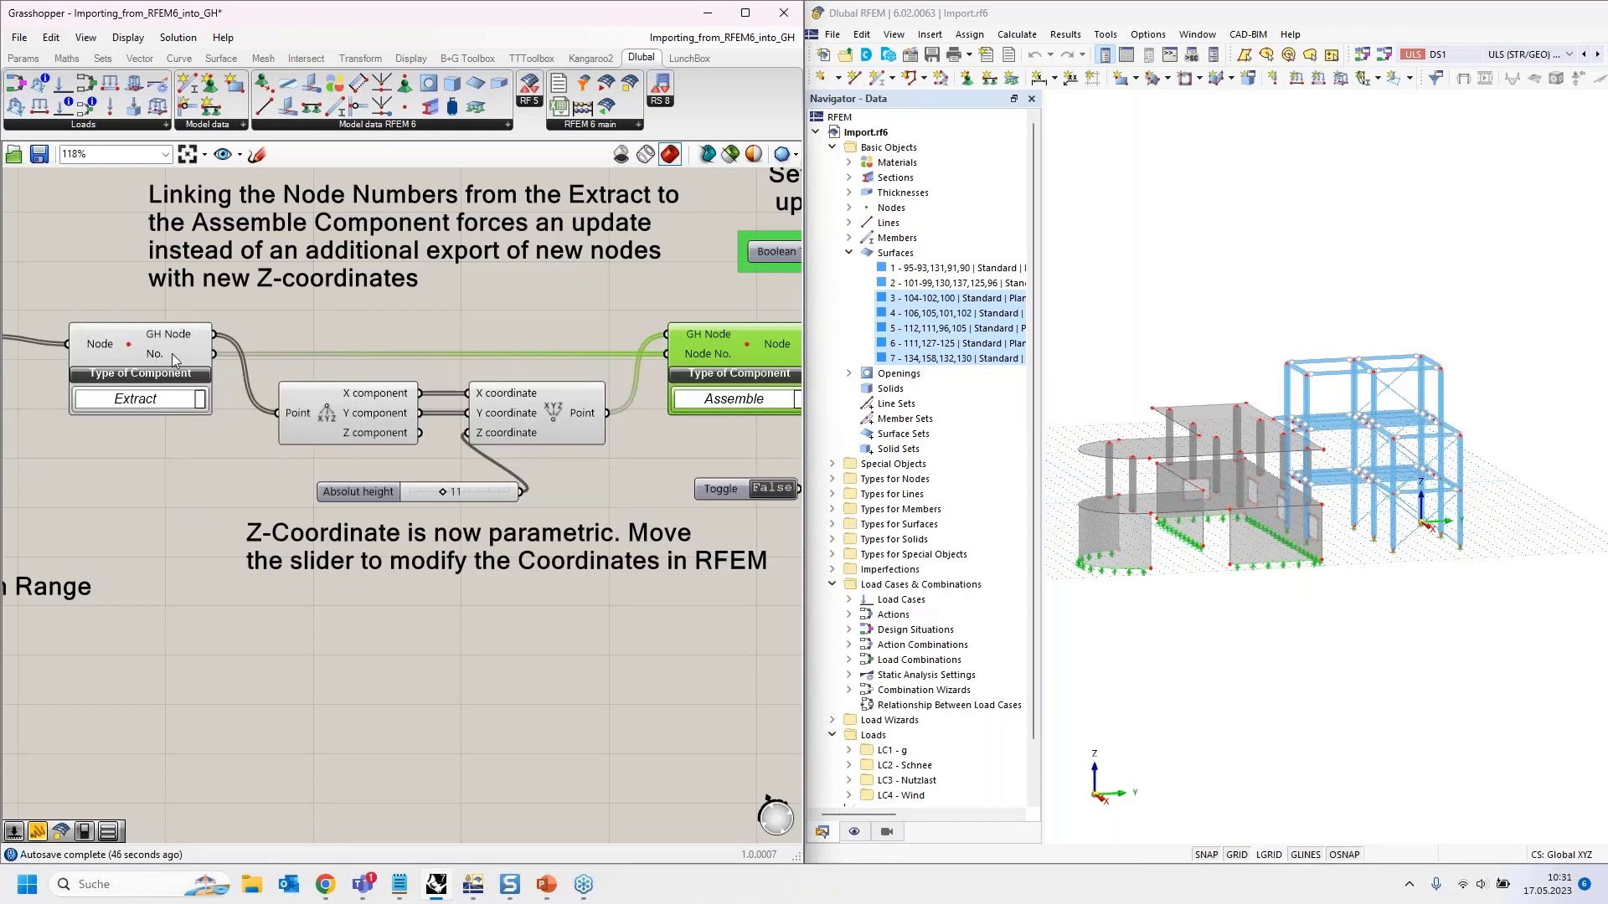
right_click_drag(421, 325, 200, 317)
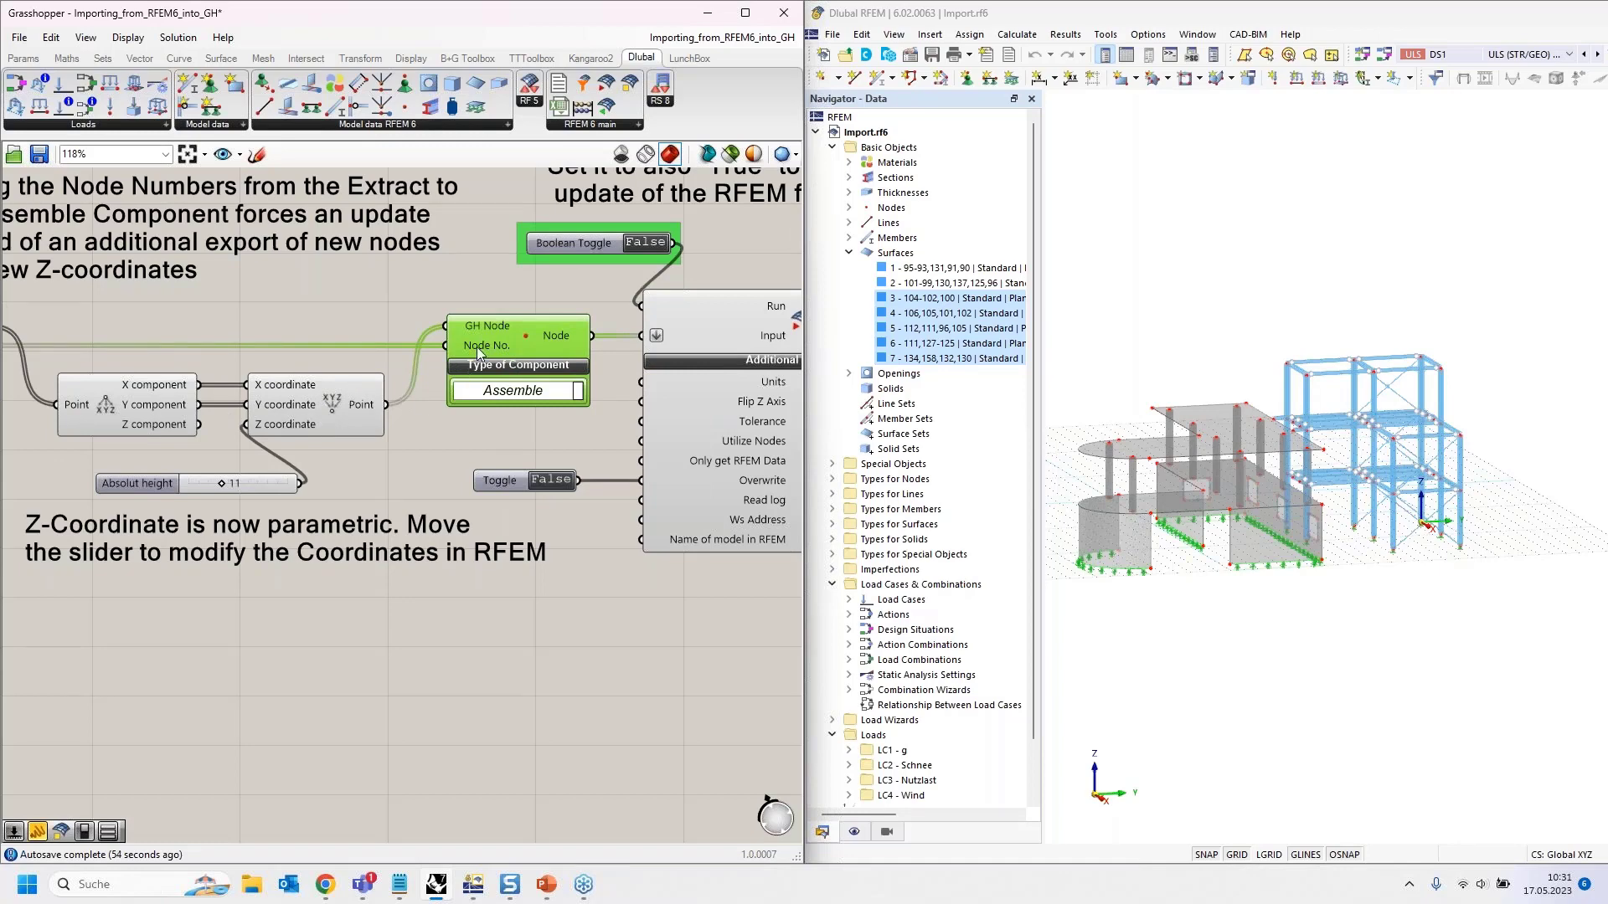
right_click_drag(263, 303, 433, 295)
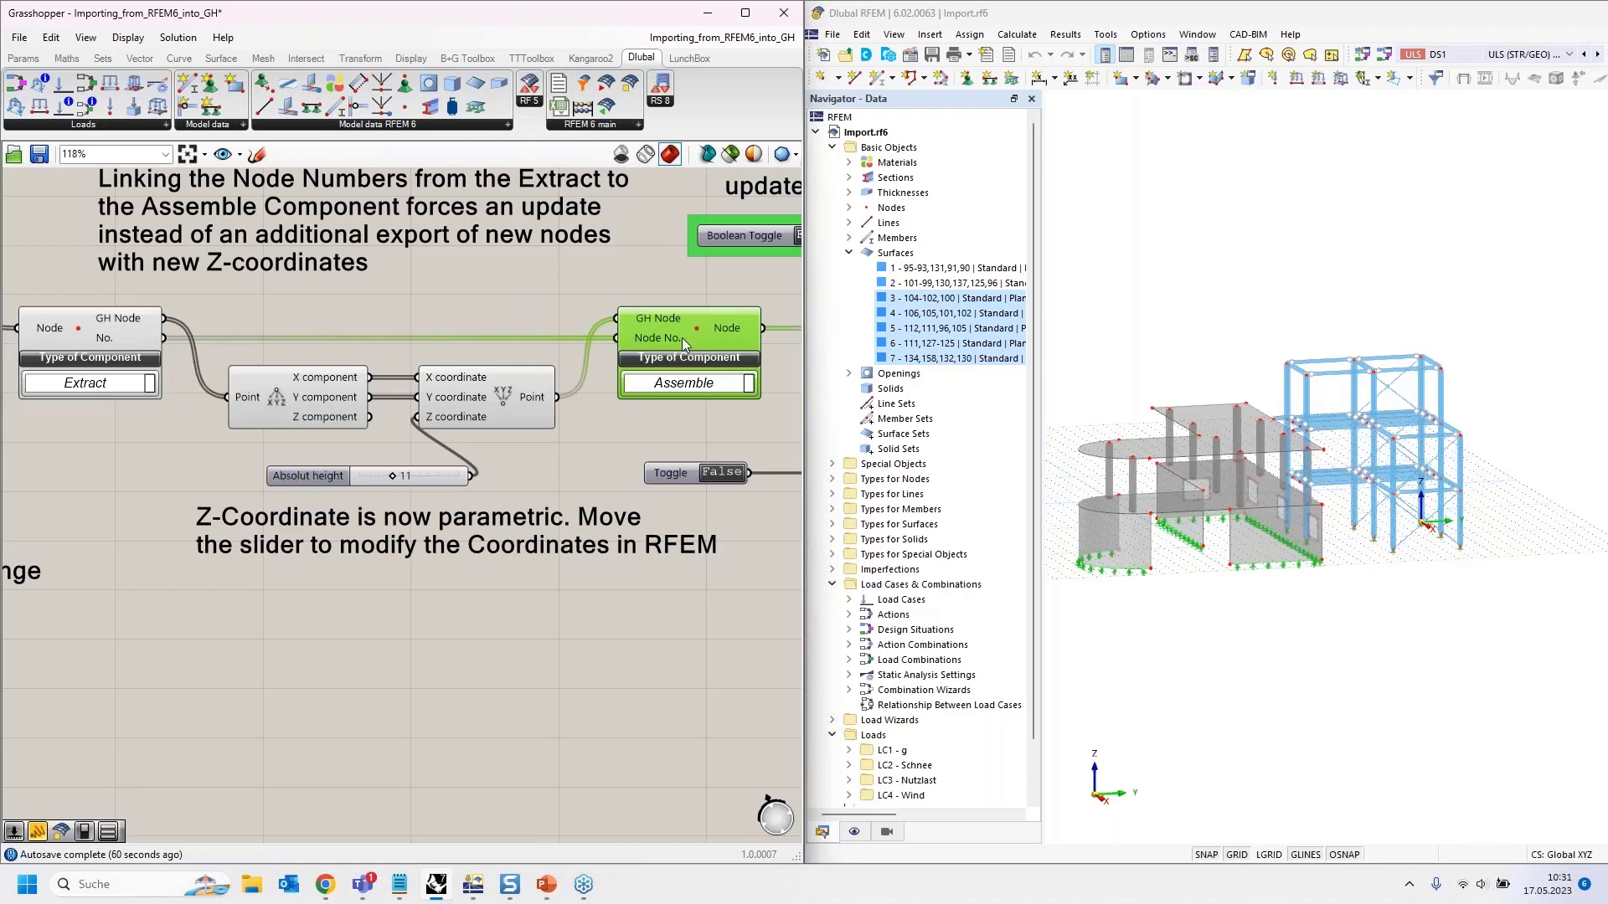
right_click_drag(656, 292, 194, 330)
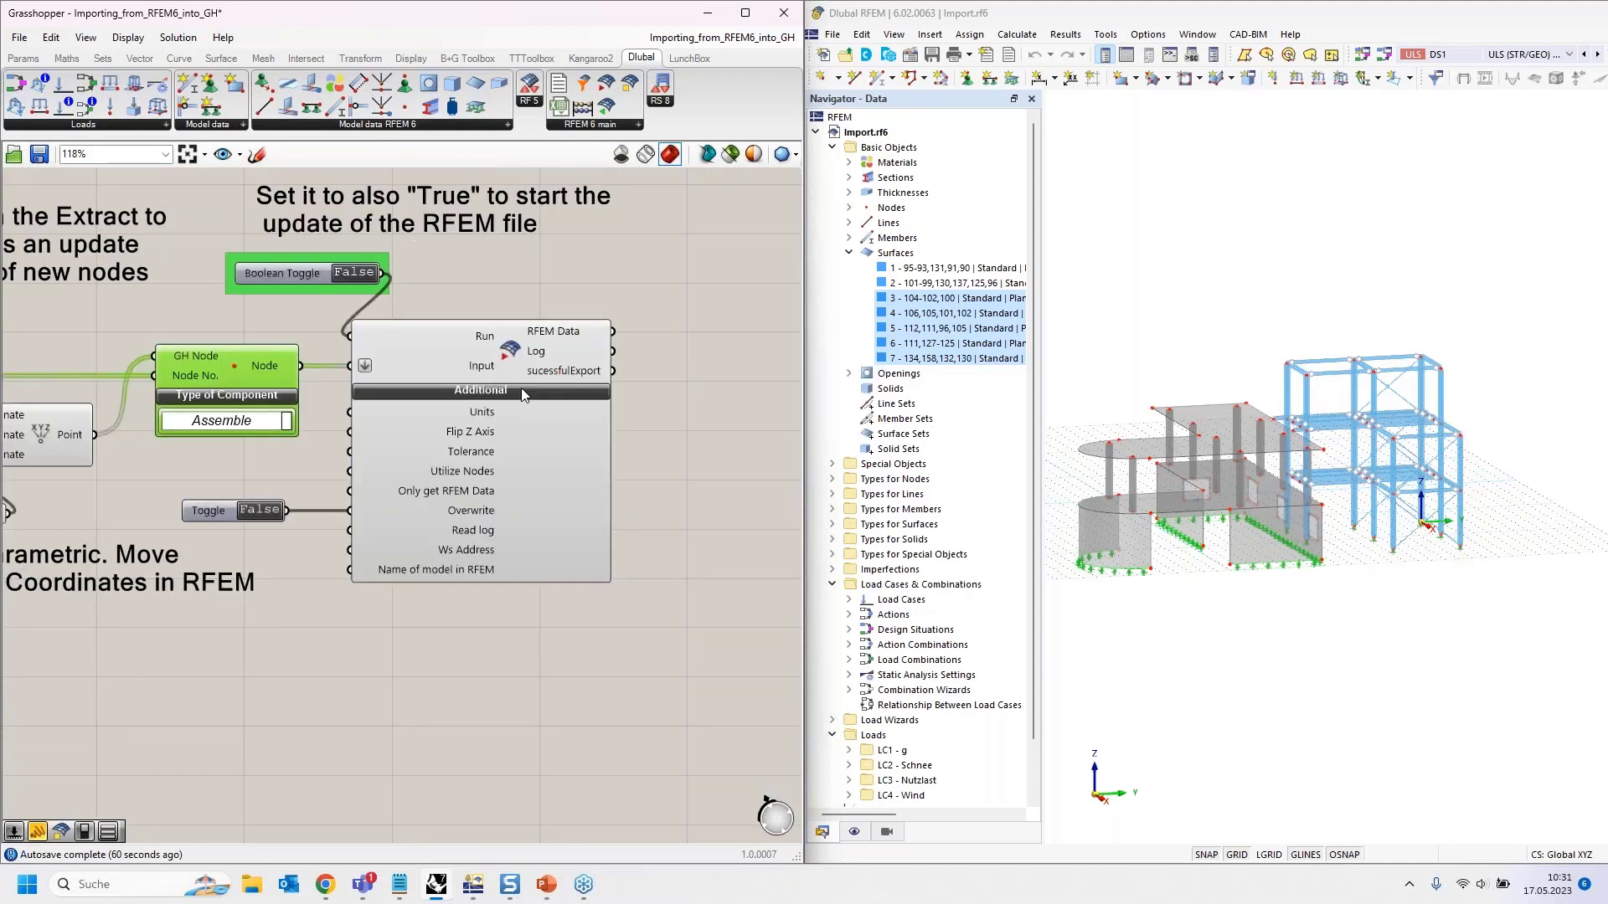
Step: Set the export component's Run toggle to True to update the RFEM model, and set the Absolut height slider to 13
right_click_drag(467, 313, 492, 356)
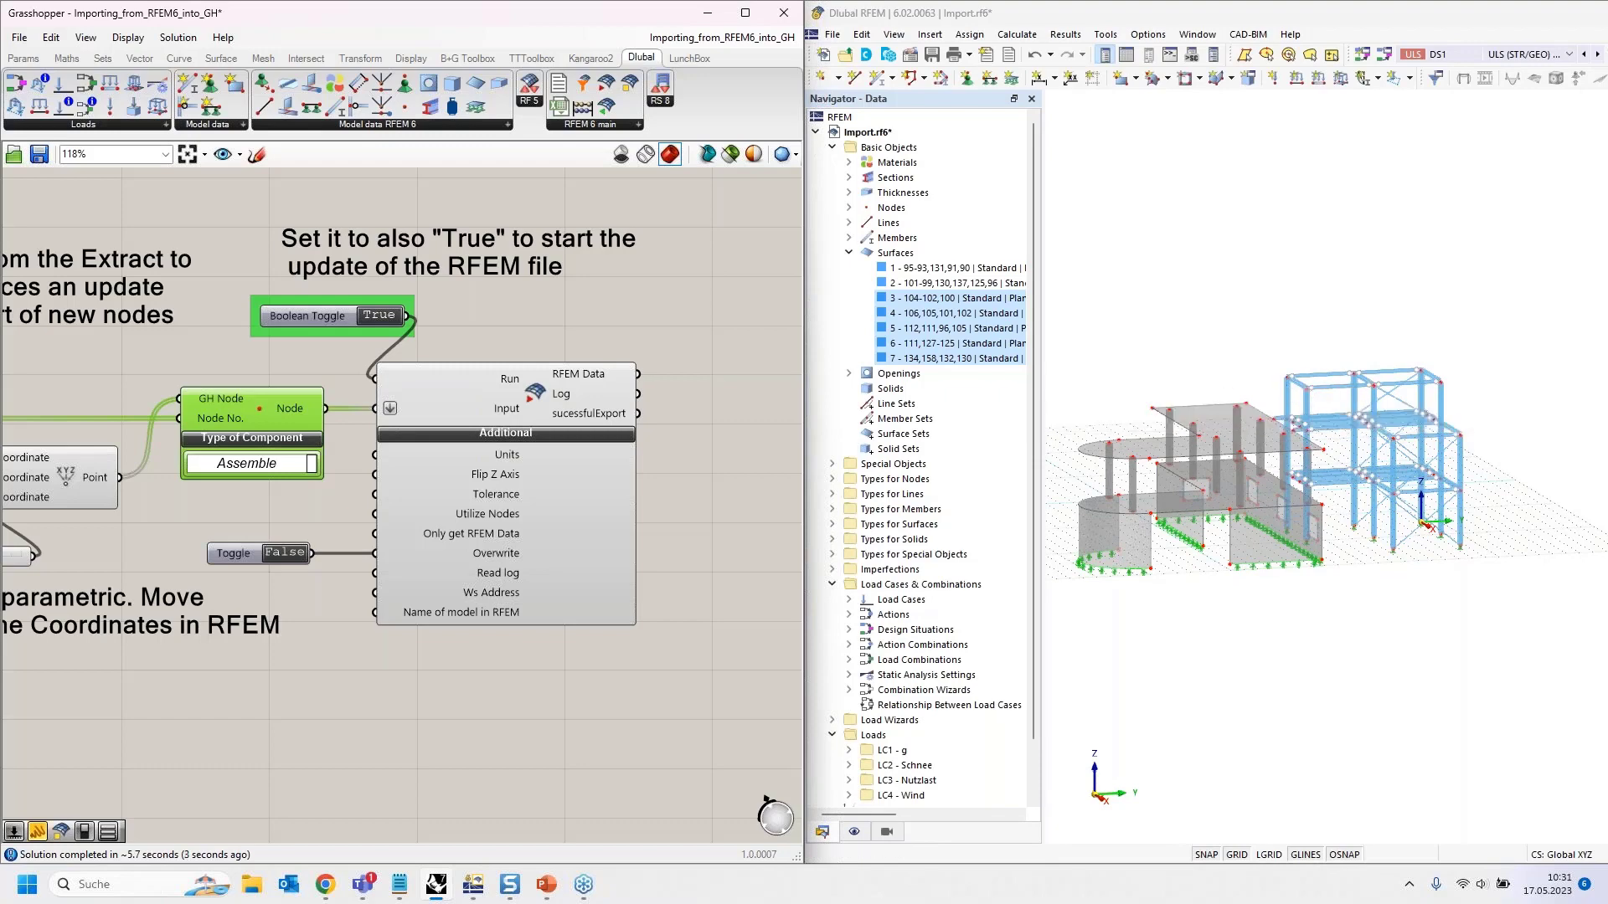
scroll(549, 342, "down", 2)
scroll(74, 510, "up", 4)
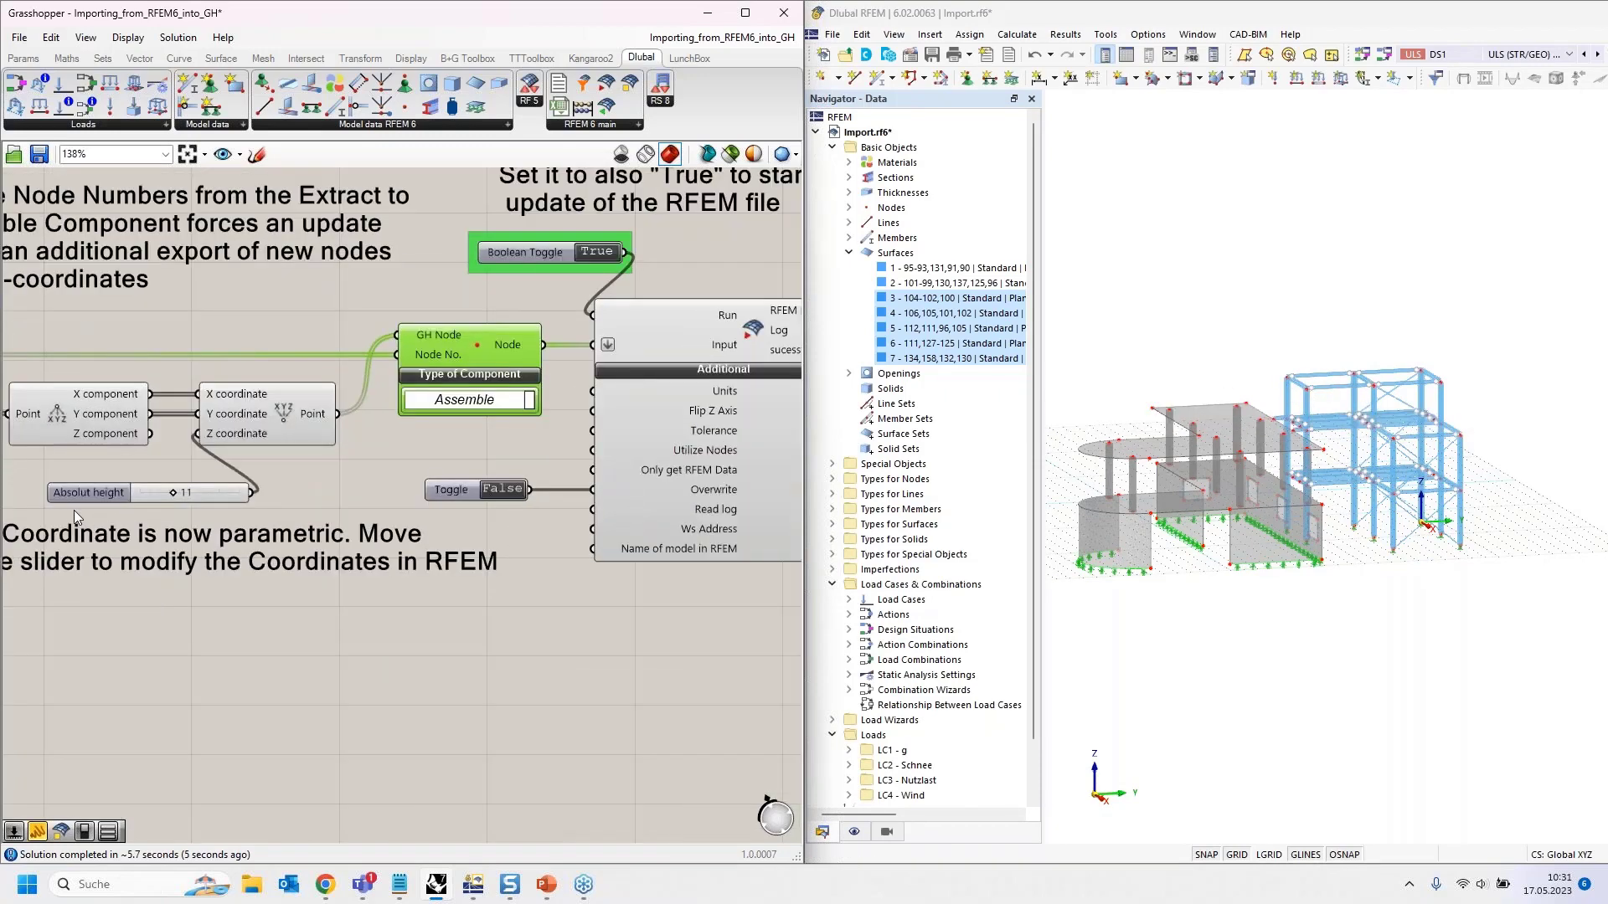
scroll(750, 337, "down", 2)
scroll(247, 476, "up", 1)
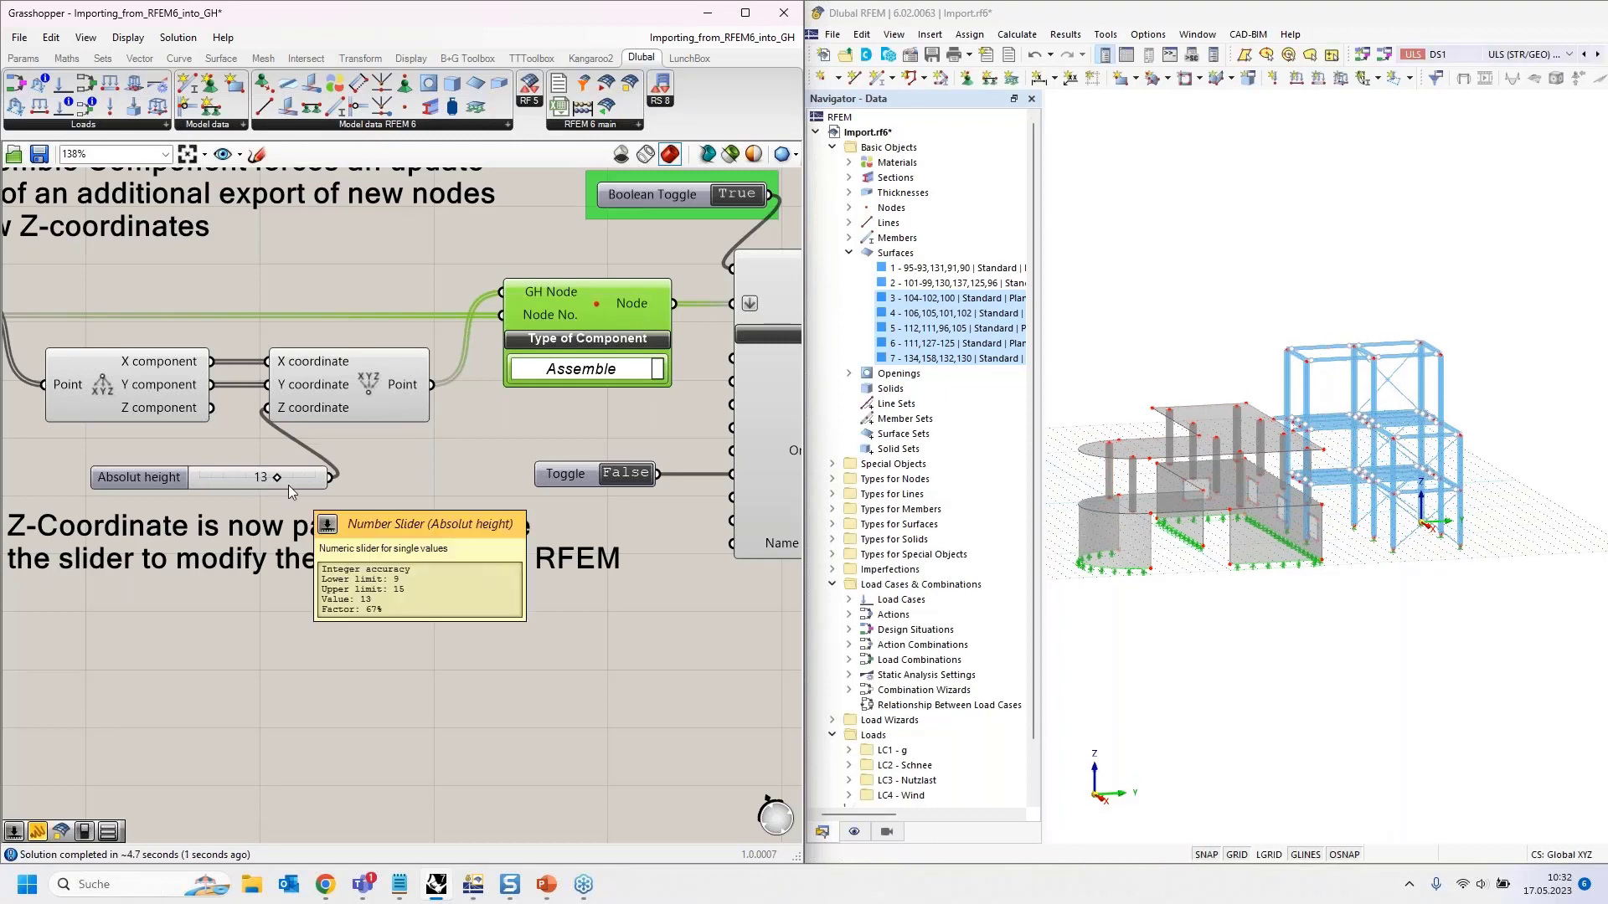
Step: Set the Run toggles of example 4's export and import components back to False
scroll(288, 485, "down", 4)
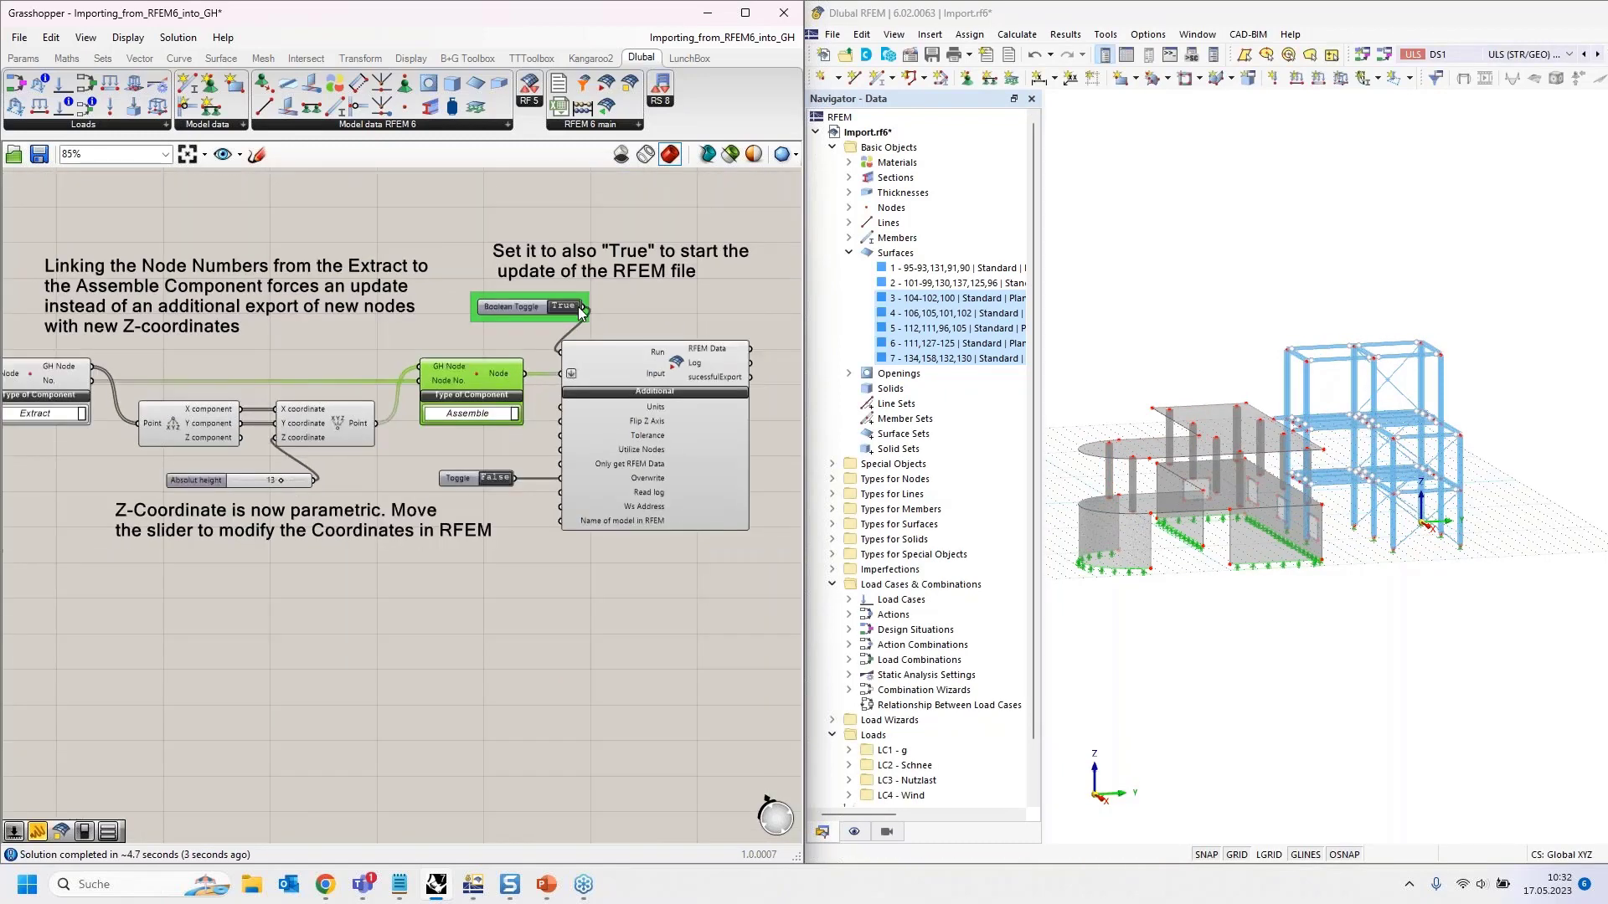
scroll(695, 295, "down", 6)
scroll(93, 365, "up", 6)
scroll(169, 375, "down", 4)
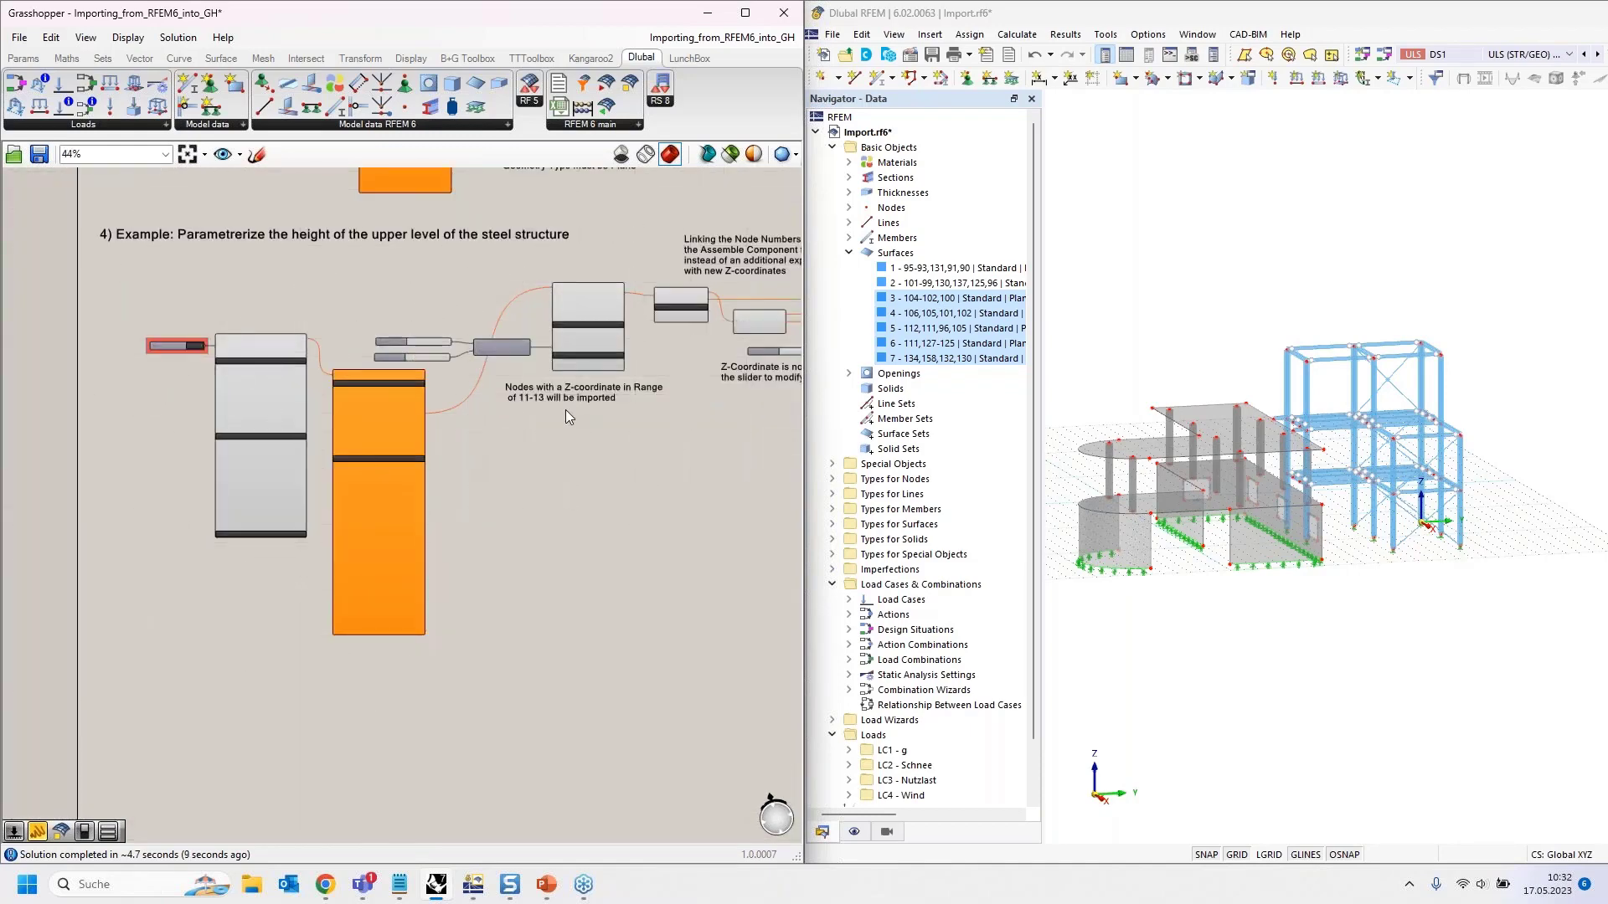
Step: Review example 4's node chain from the 11-13 Z-coordinate filter through Extract and Assemble to the export component
scroll(523, 419, "up", 3)
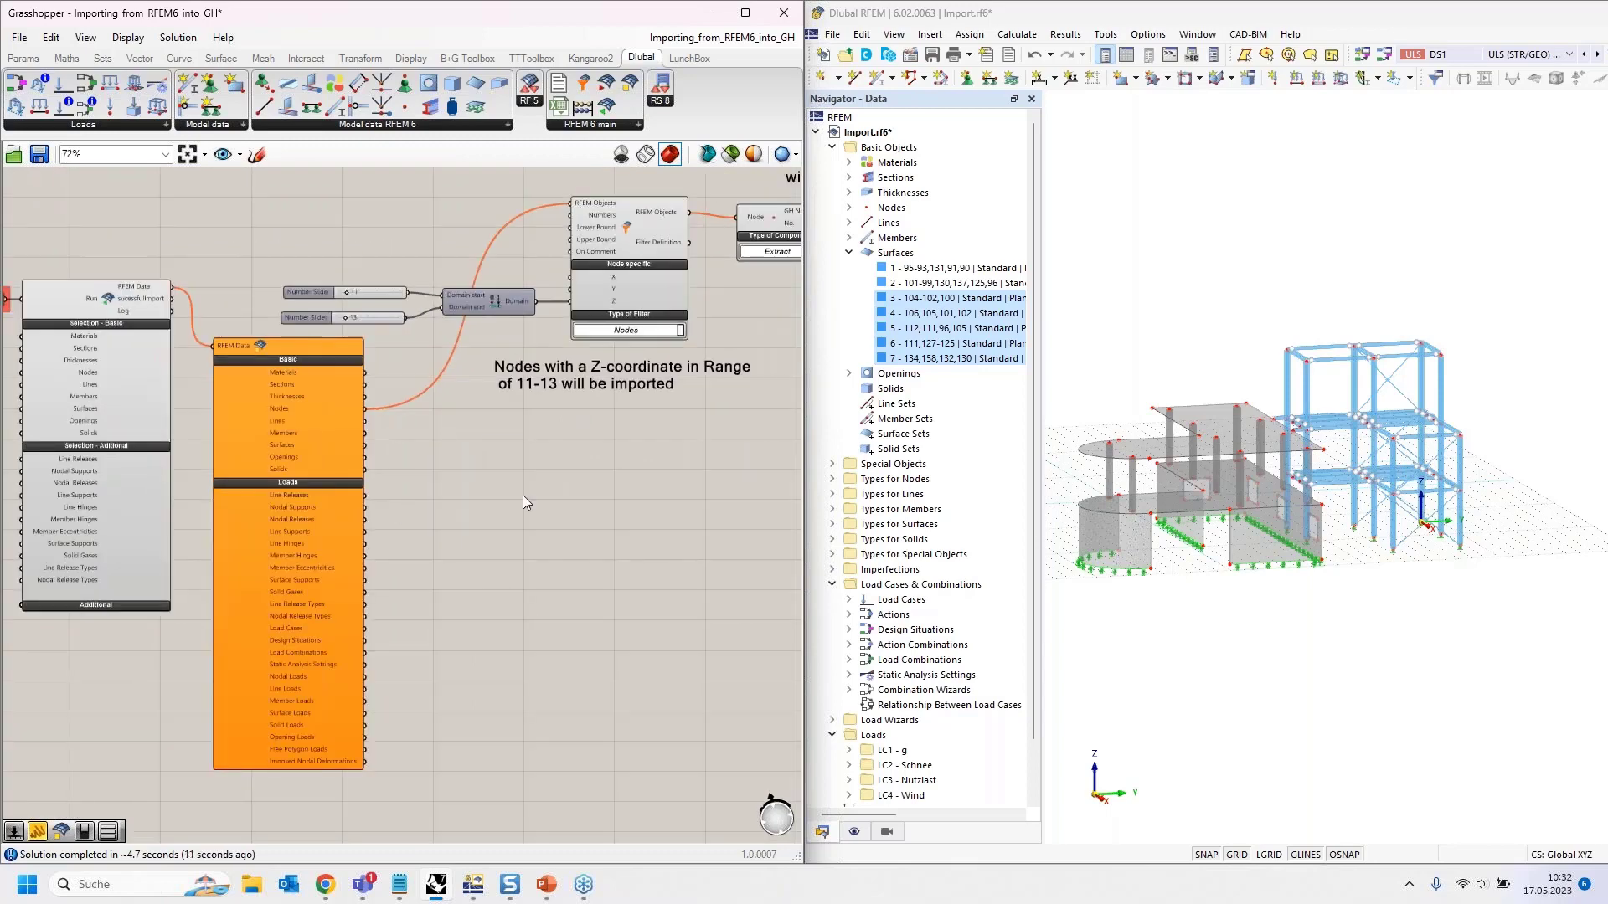
right_click_drag(710, 452, 191, 543)
scroll(390, 347, "up", 1)
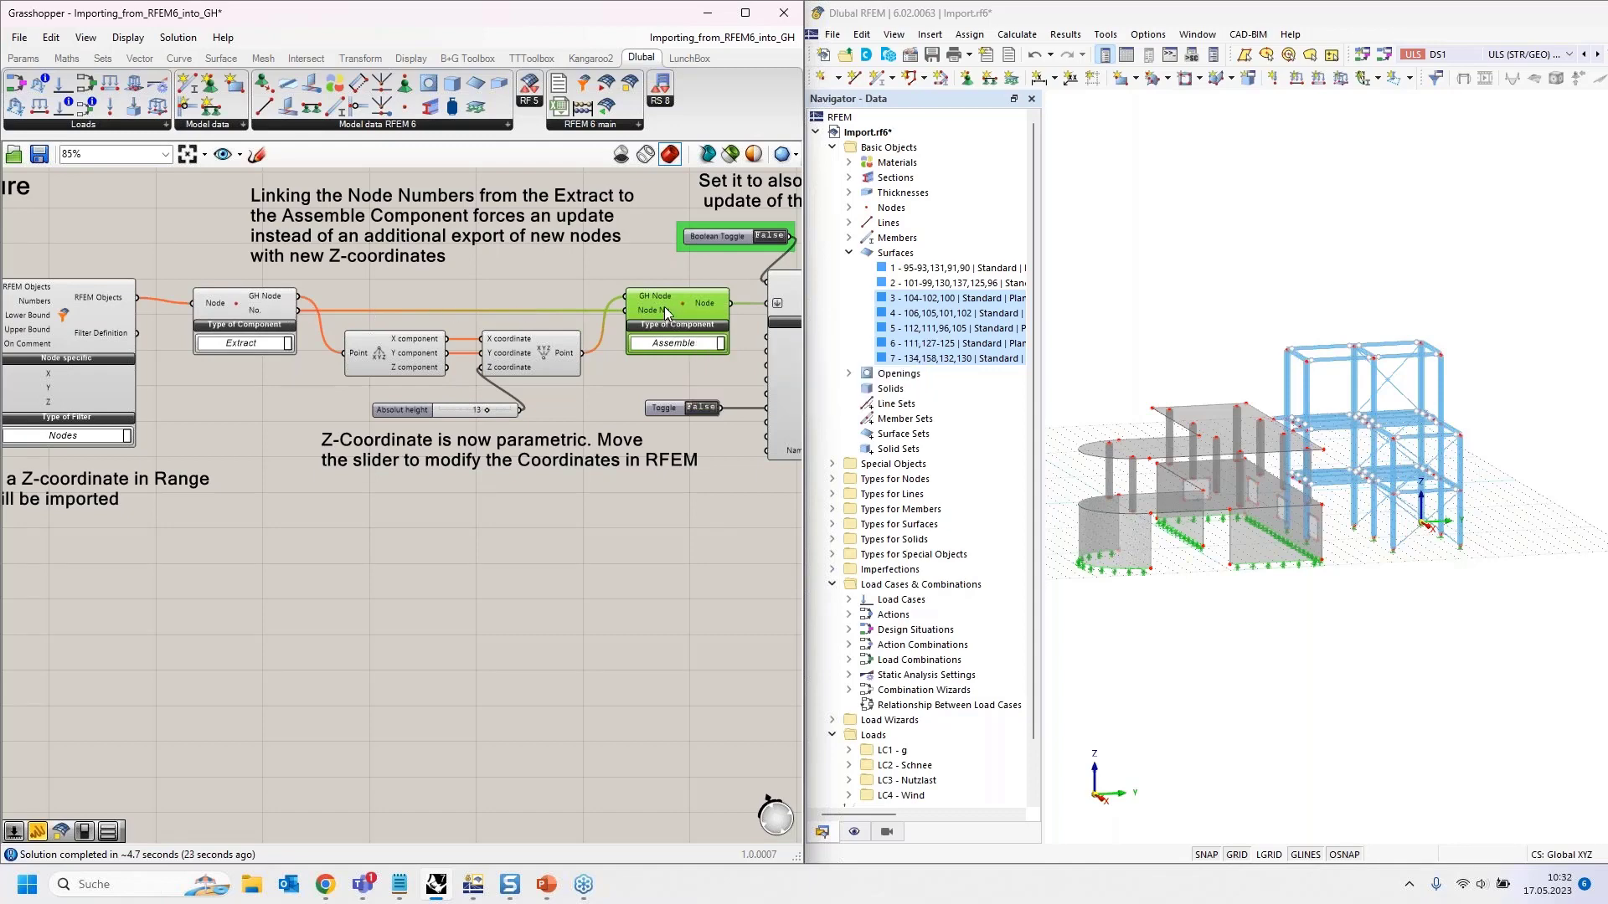
right_click_drag(722, 359, 574, 375)
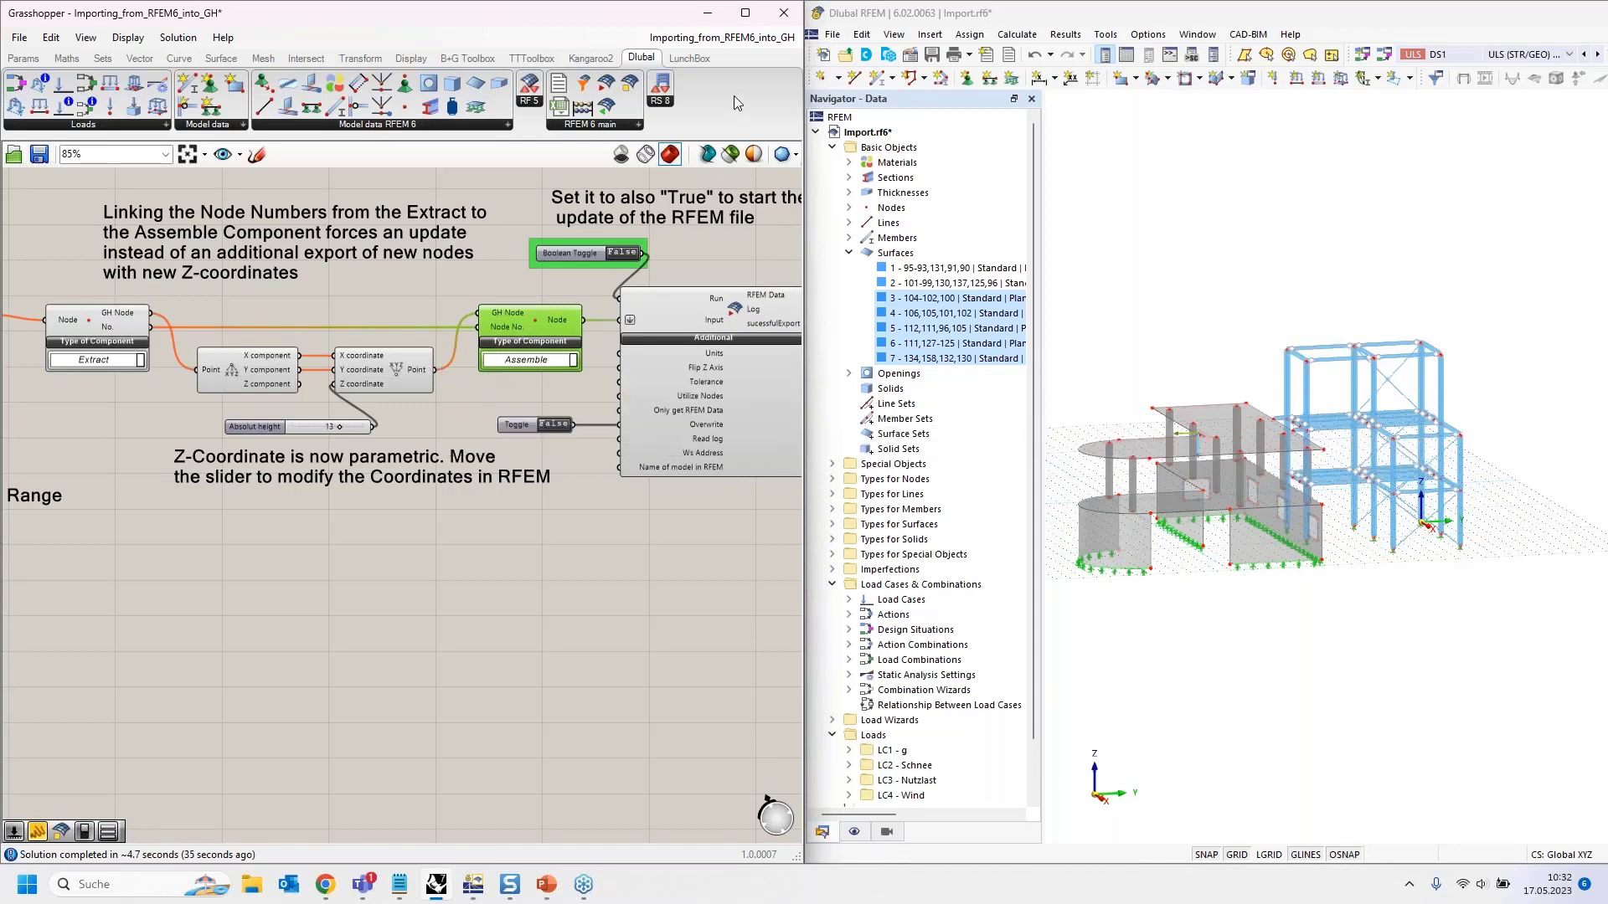
Step: Close the Importing_from_RFEM6_into_GH document without saving the changes
left_click(777, 41)
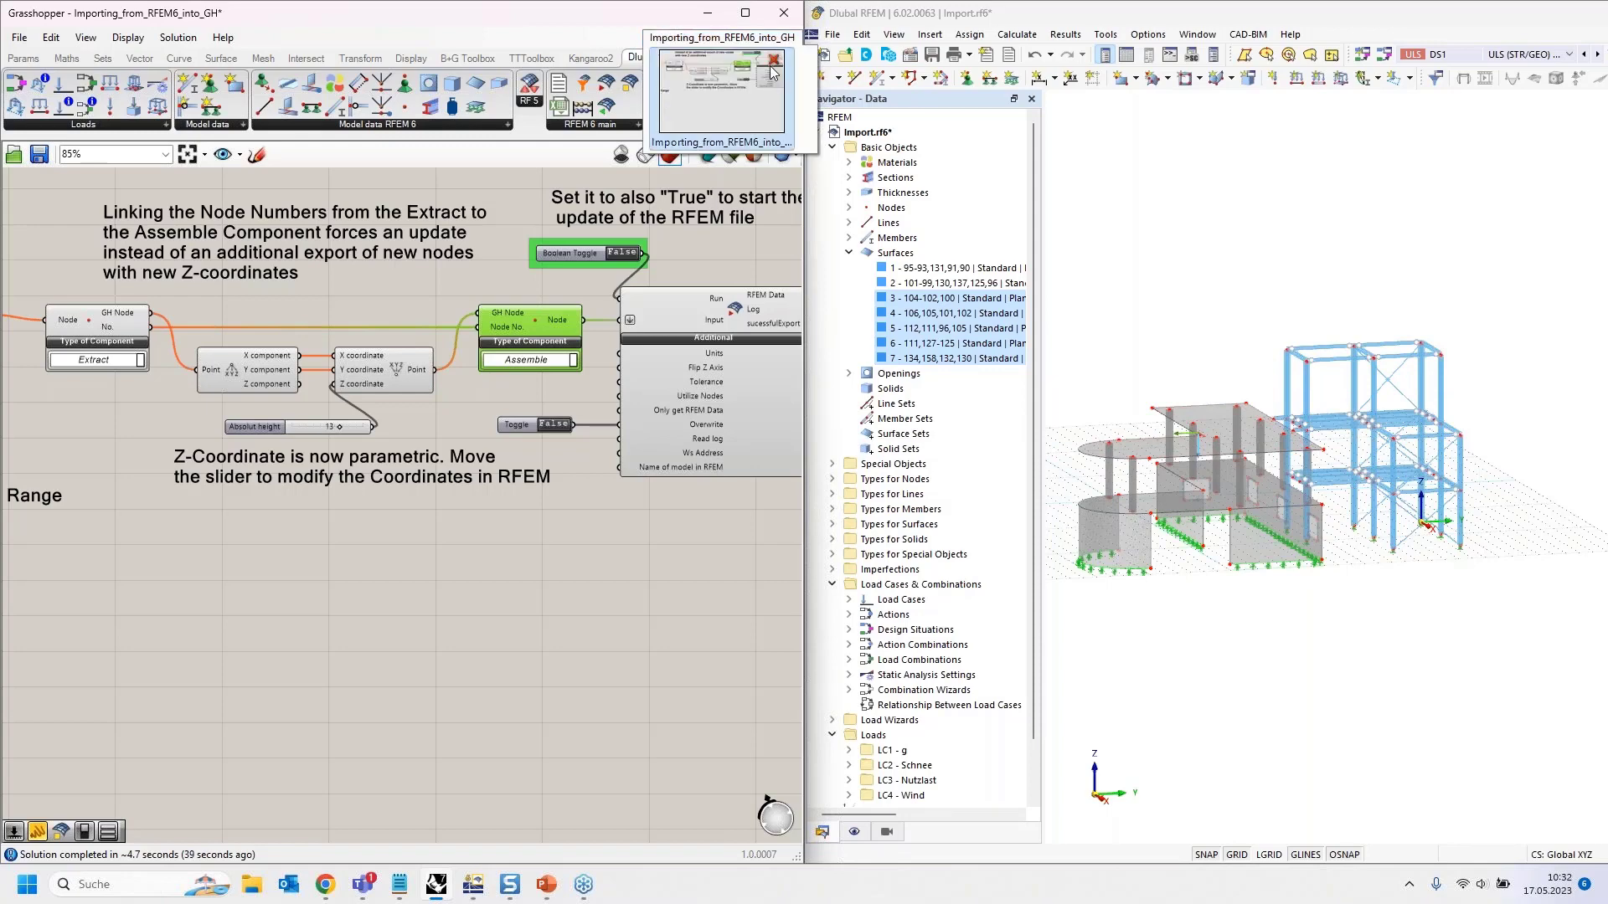
left_click(773, 60)
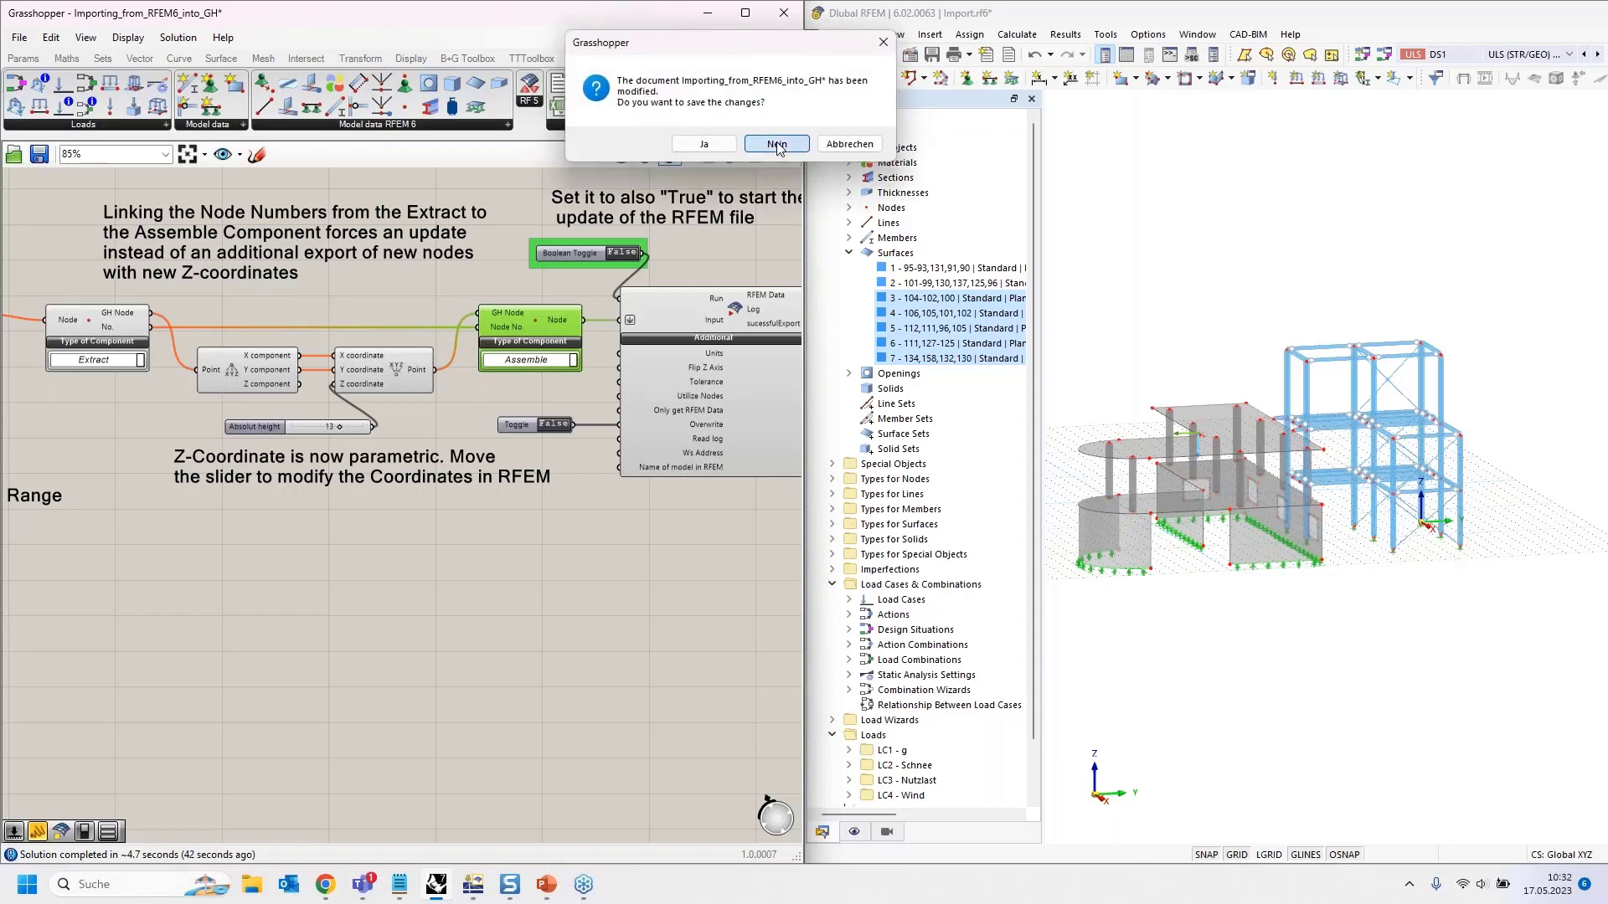
left_click(774, 144)
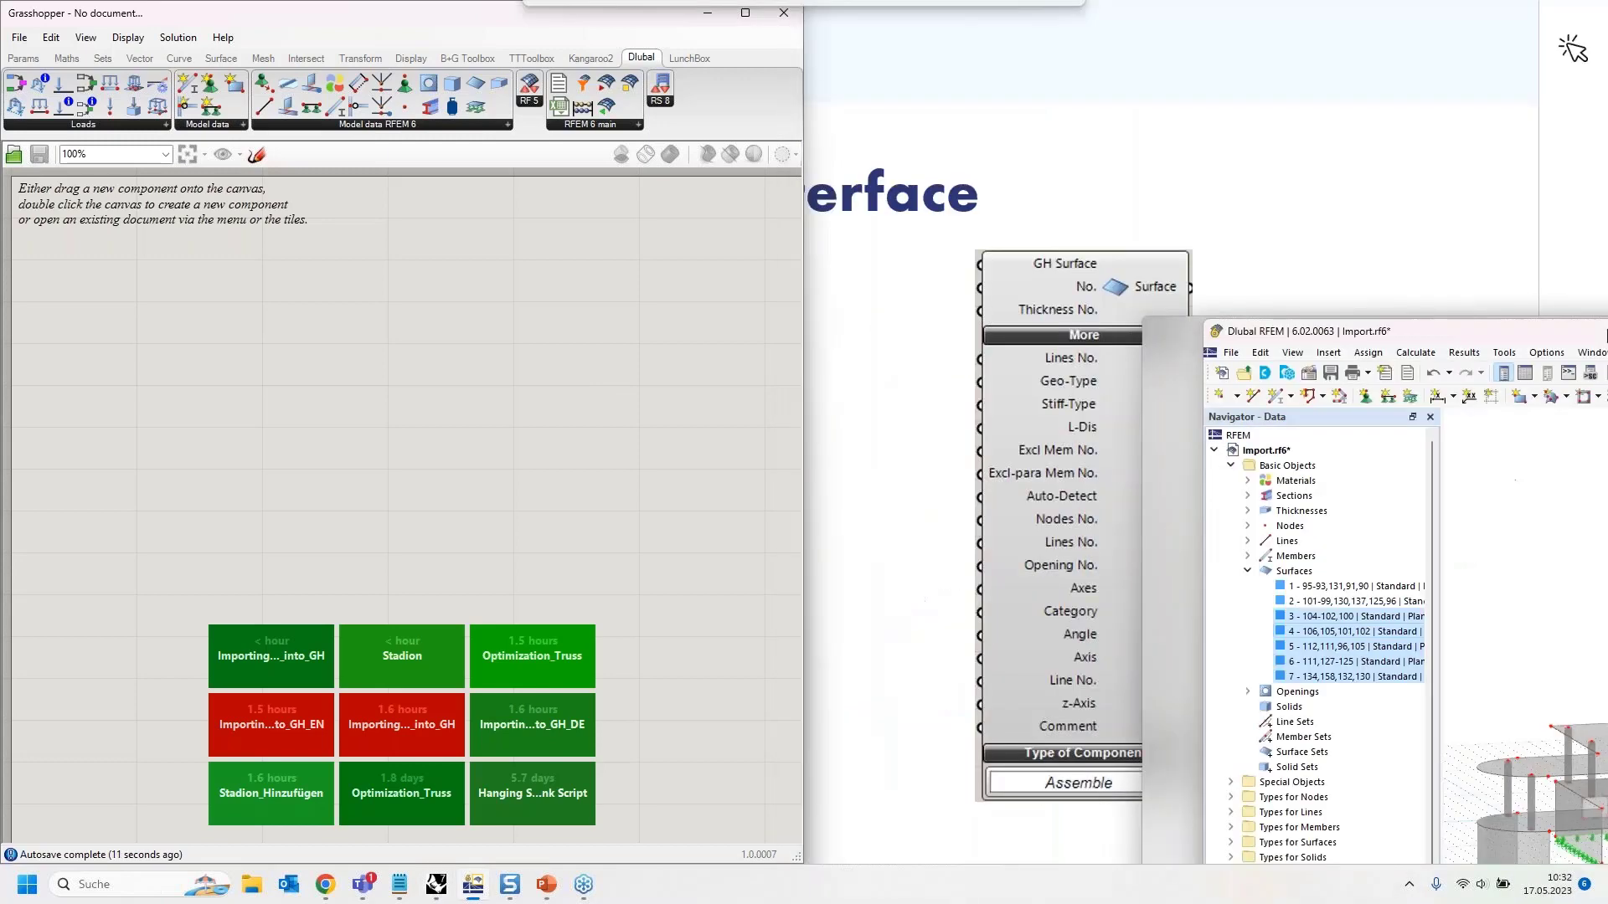
Step: Switch to RFEM and close the Import.rf6 model
left_click_drag(1606, 331, 1606, 331)
left_click(1598, 34)
left_click(1281, 514)
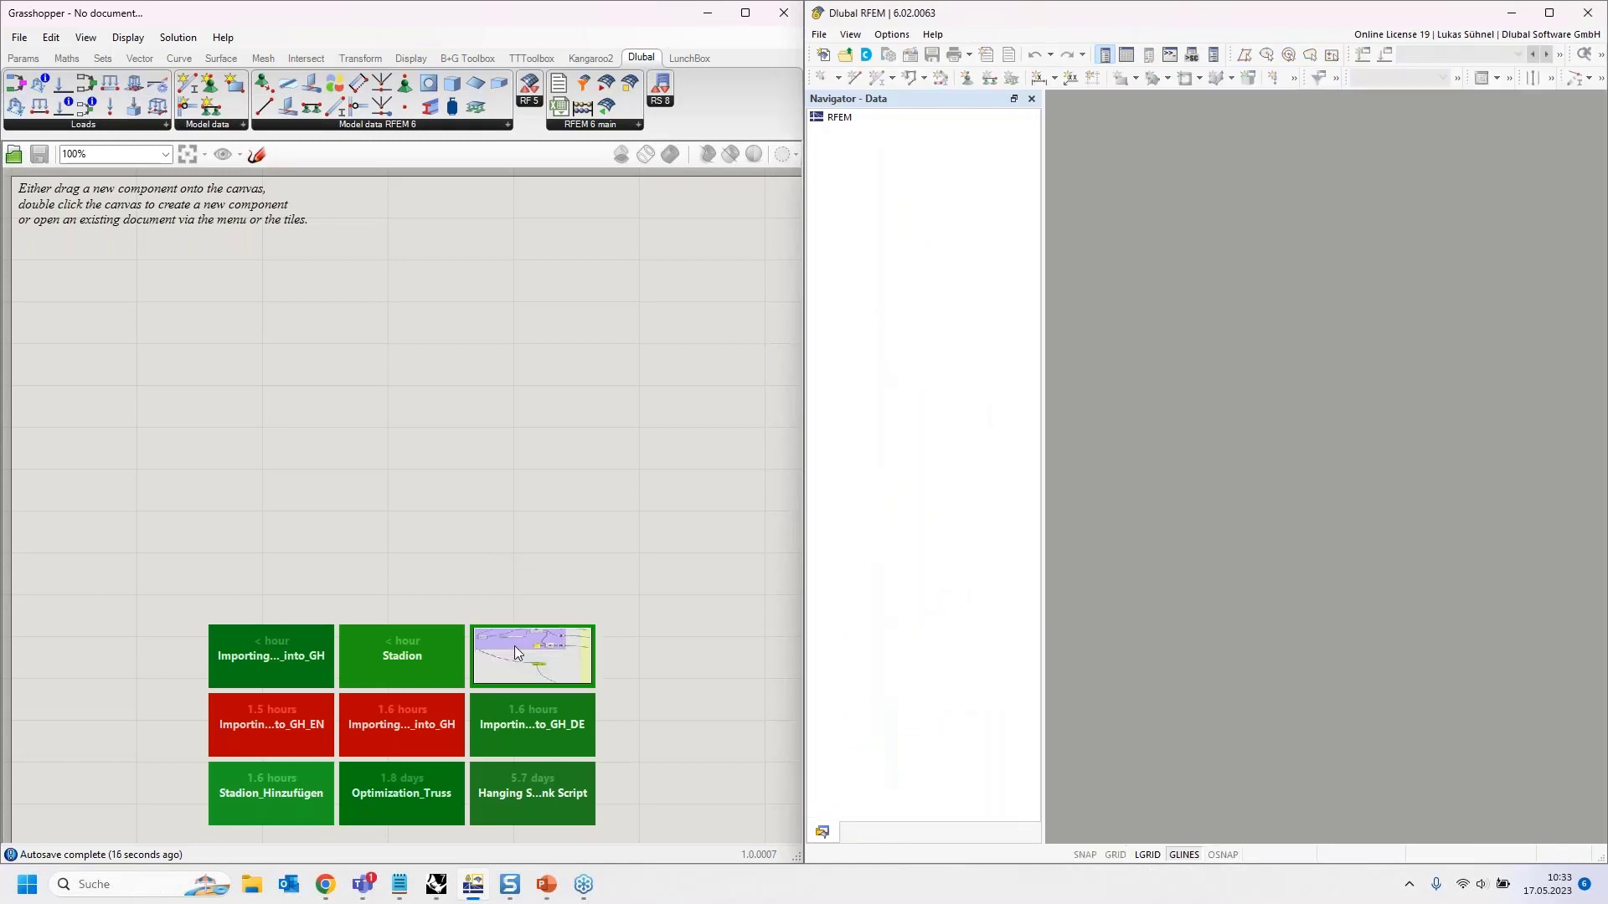
Step: Open the recent Optimization_Truss definition in Grasshopper and move the Grasshopper window beside the Rhino viewport
left_click(520, 643)
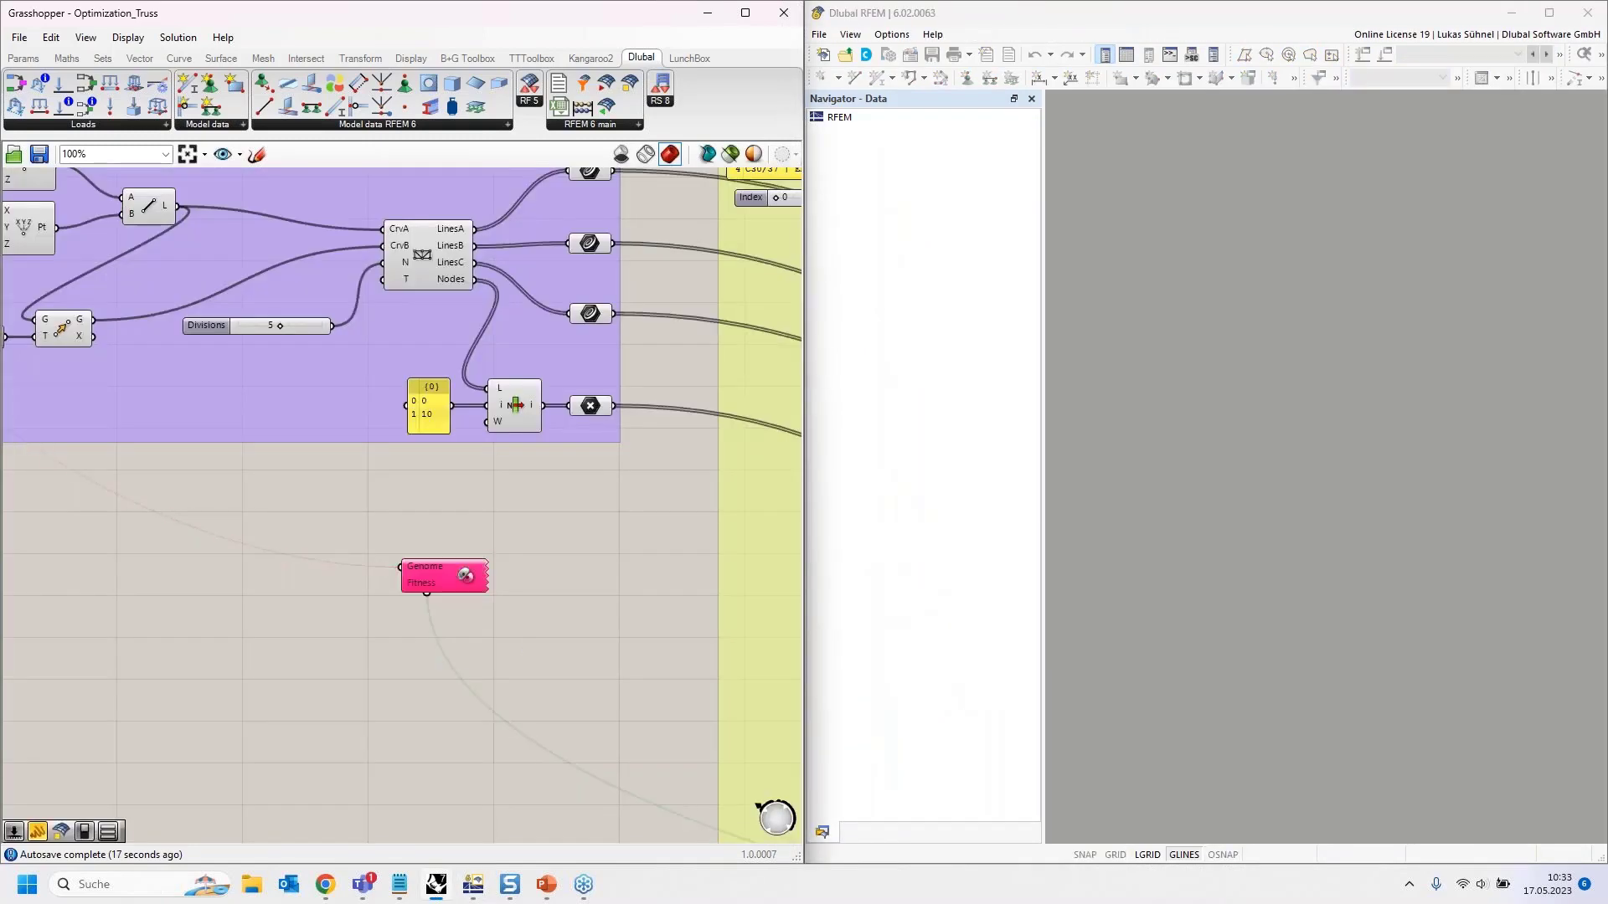
double_click(524, 640)
scroll(509, 532, "down", 5)
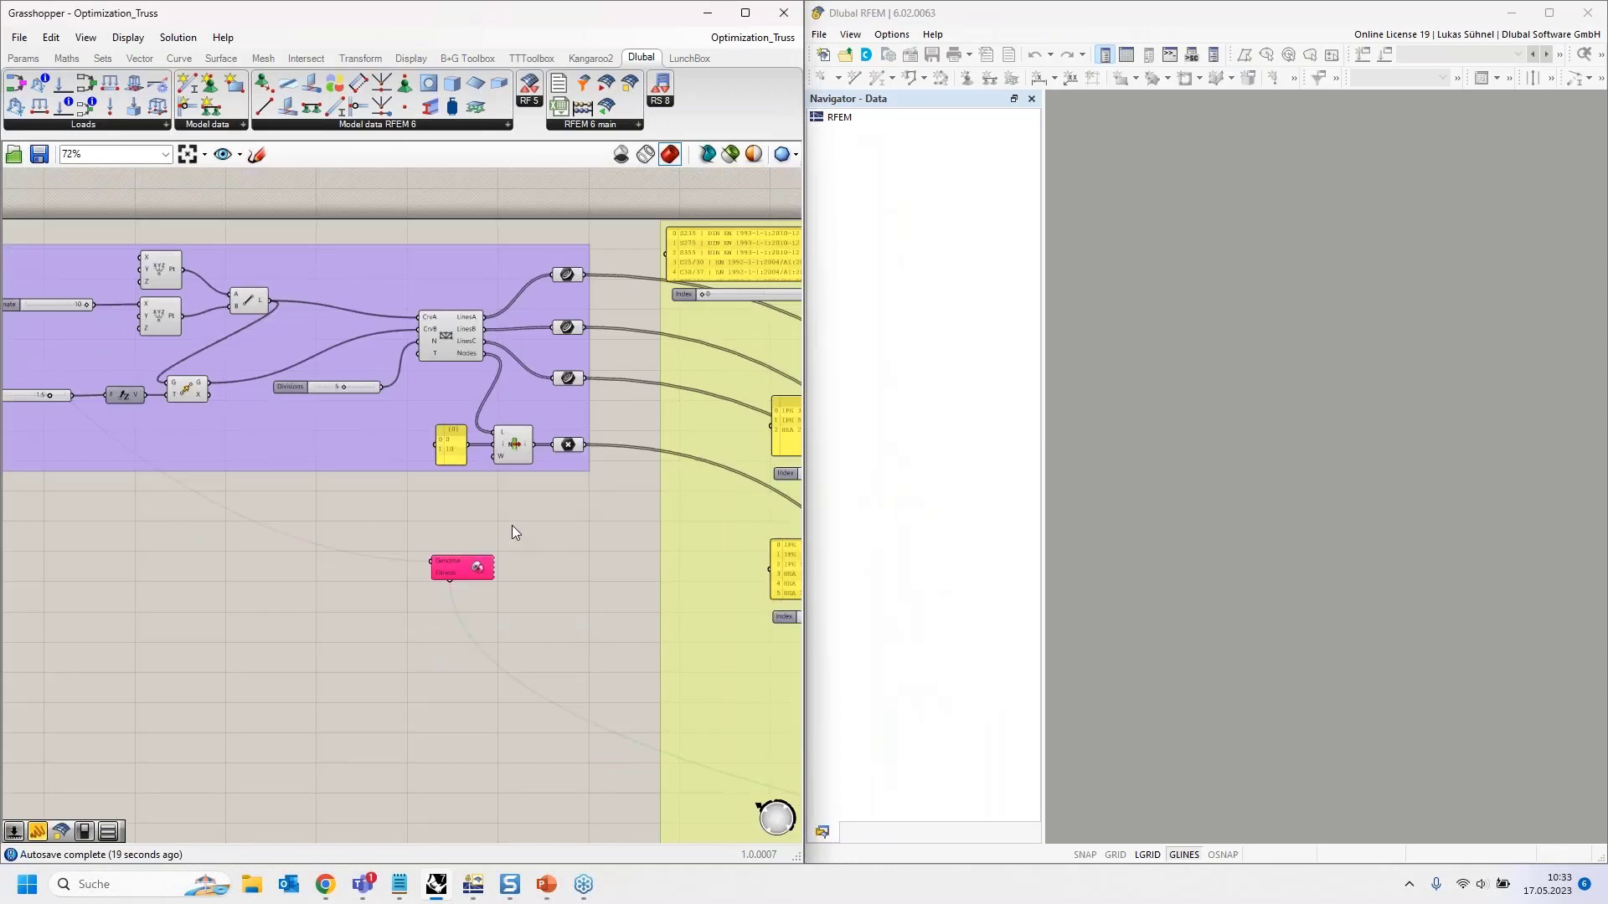
scroll(54, 326, "up", 6)
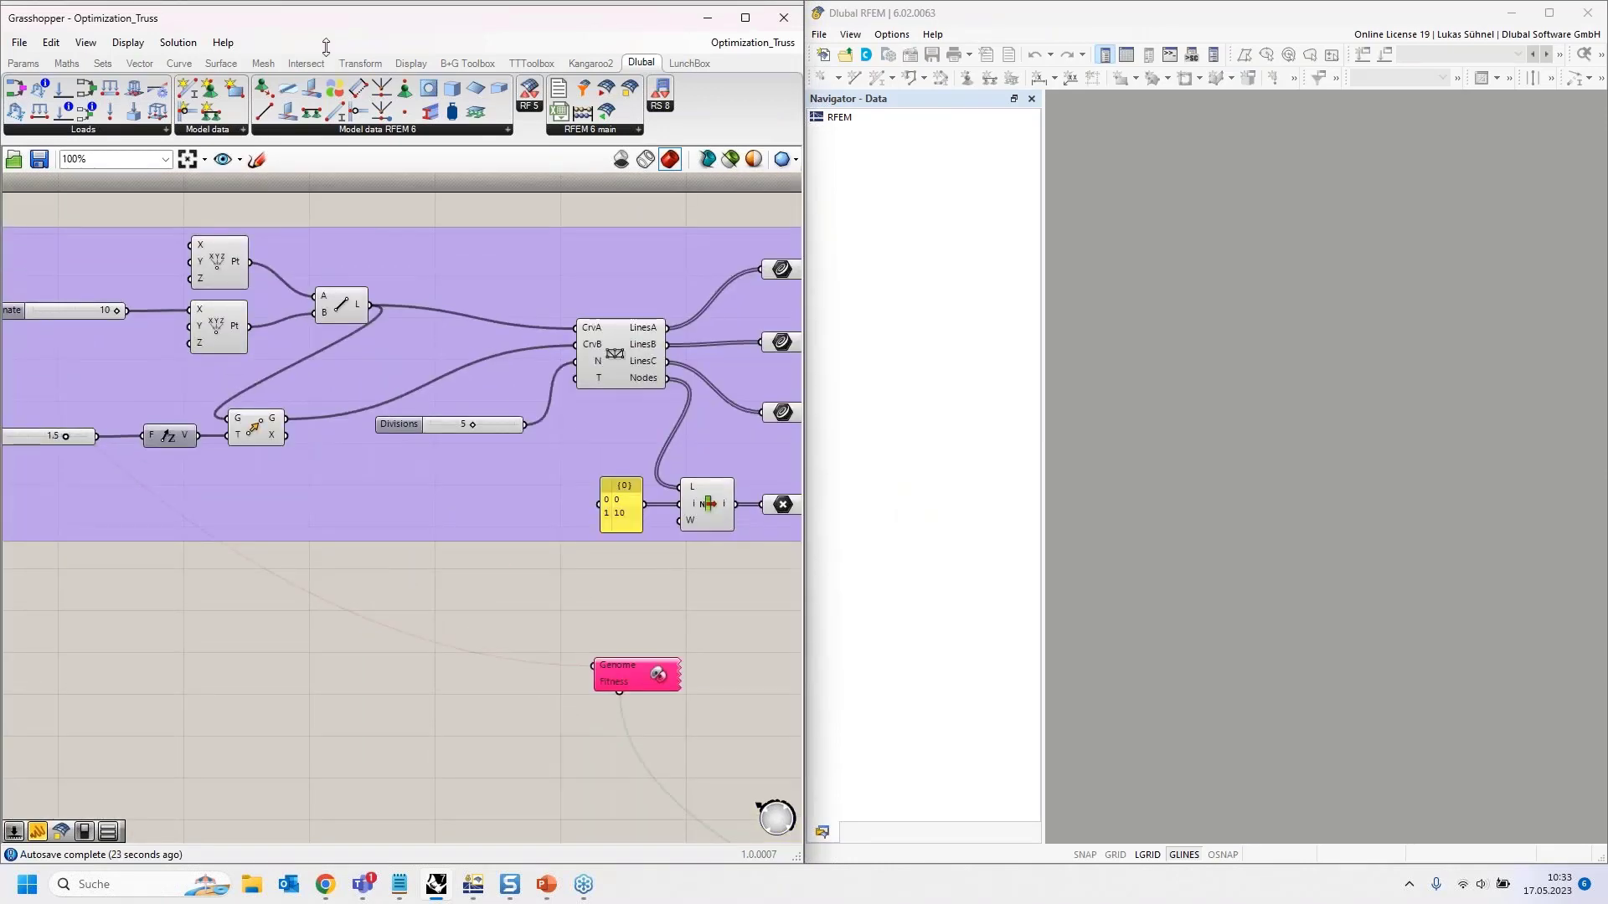
left_click_drag(293, 17, 293, 59)
left_click_drag(639, 56, 1606, 335)
Step: Examine the 2D Truss component with its edge curves and Divisions slider, and show the LunchBox component set
scroll(459, 512, "up", 5)
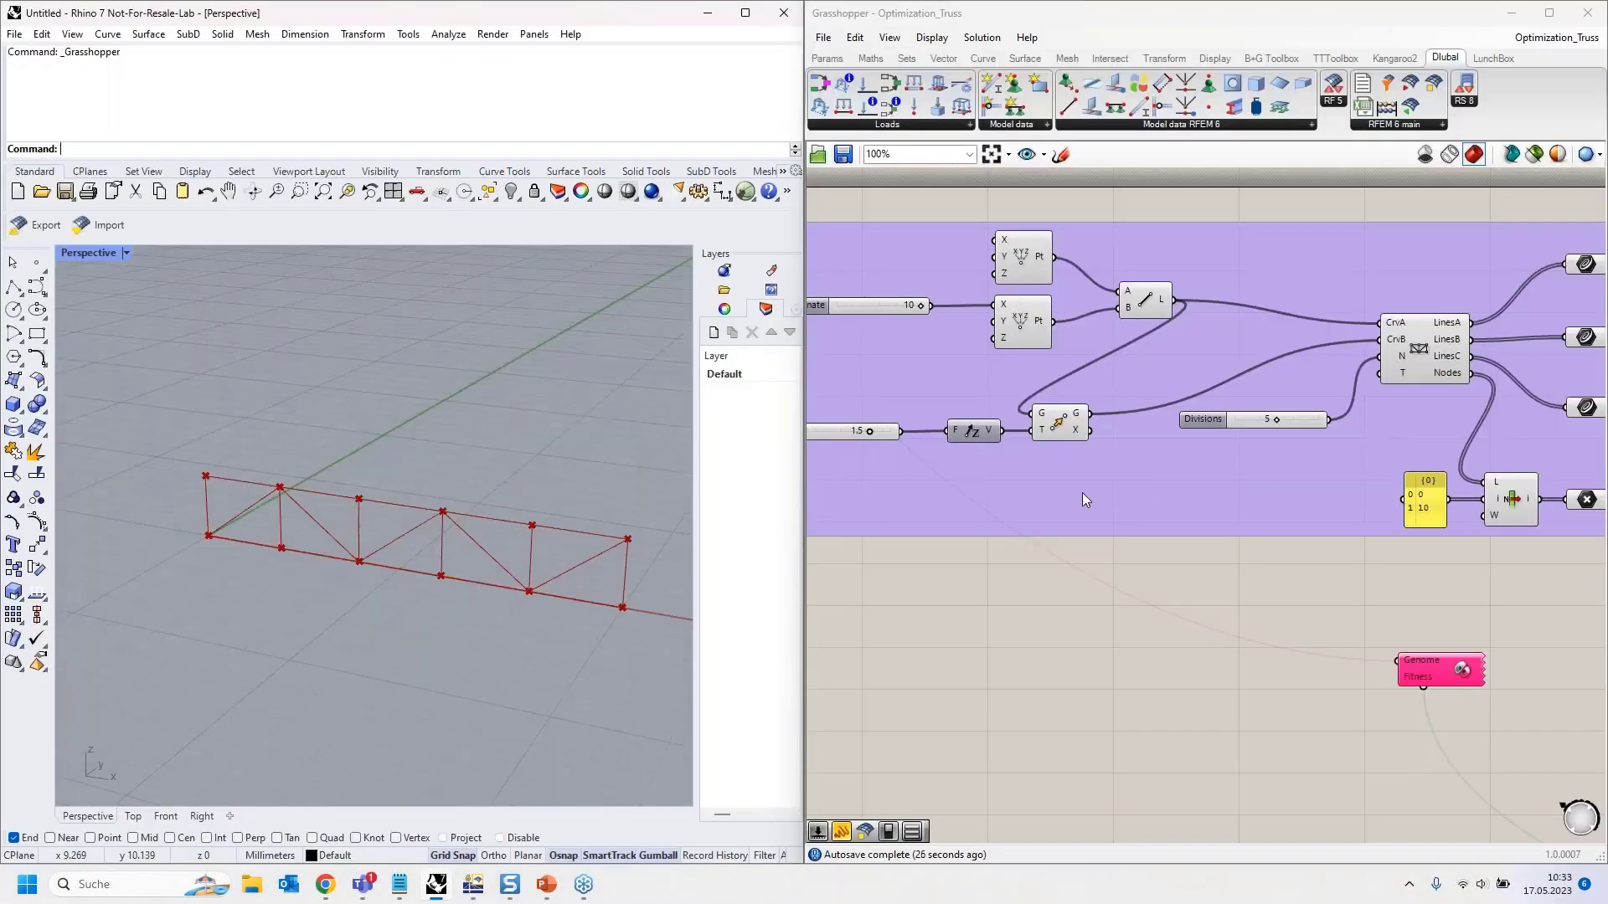
scroll(1206, 563, "down", 2)
scroll(1508, 435, "up", 4)
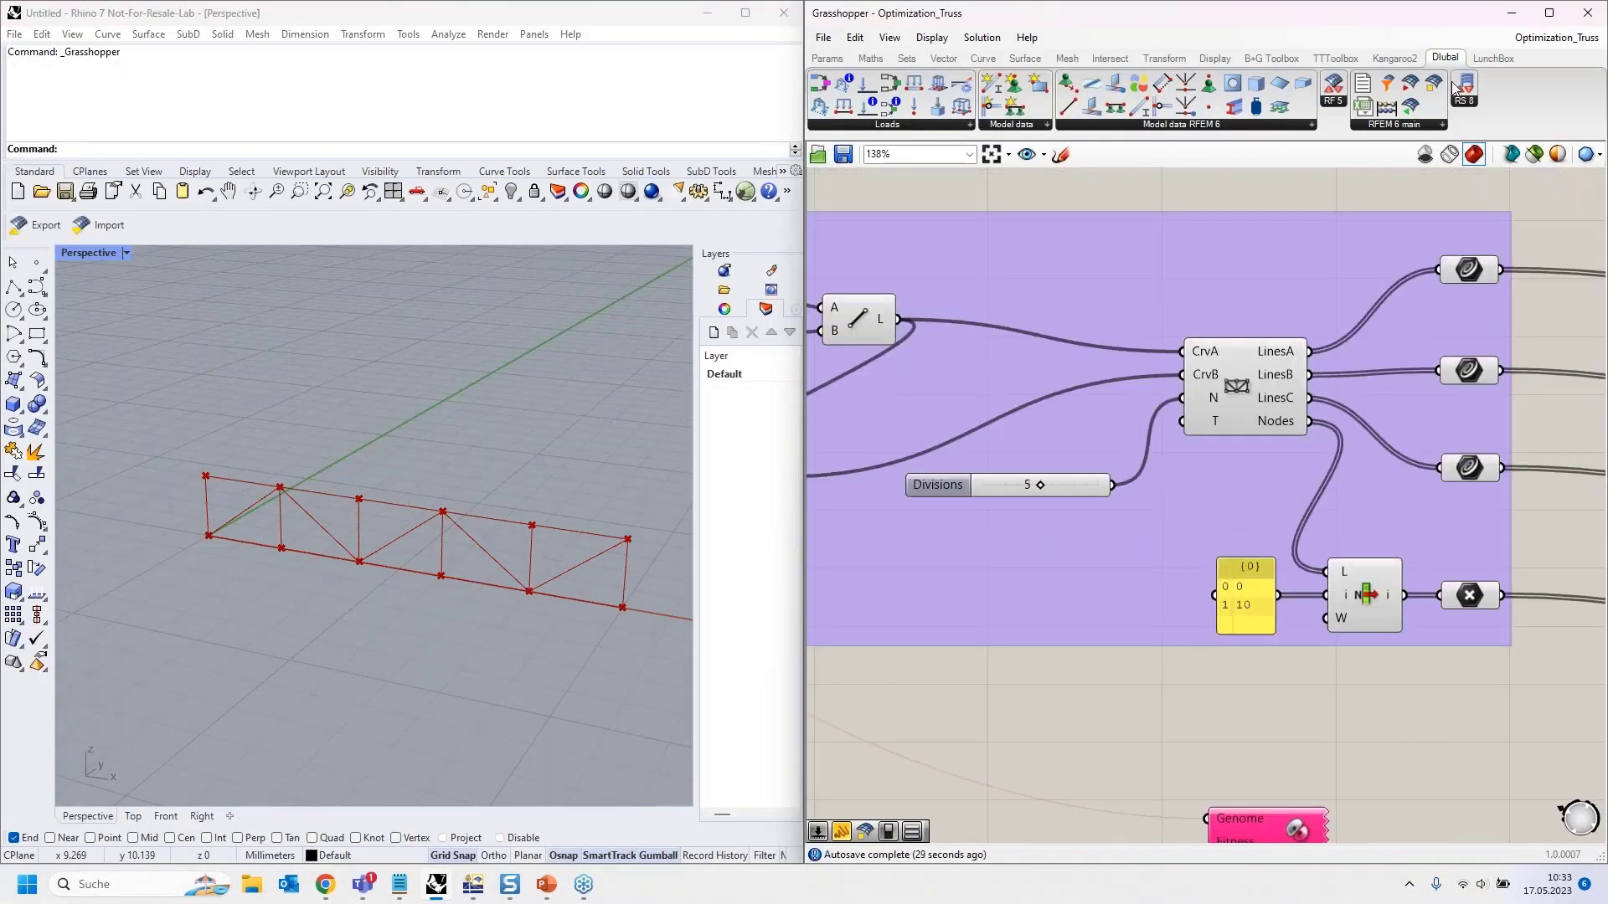
left_click(1493, 58)
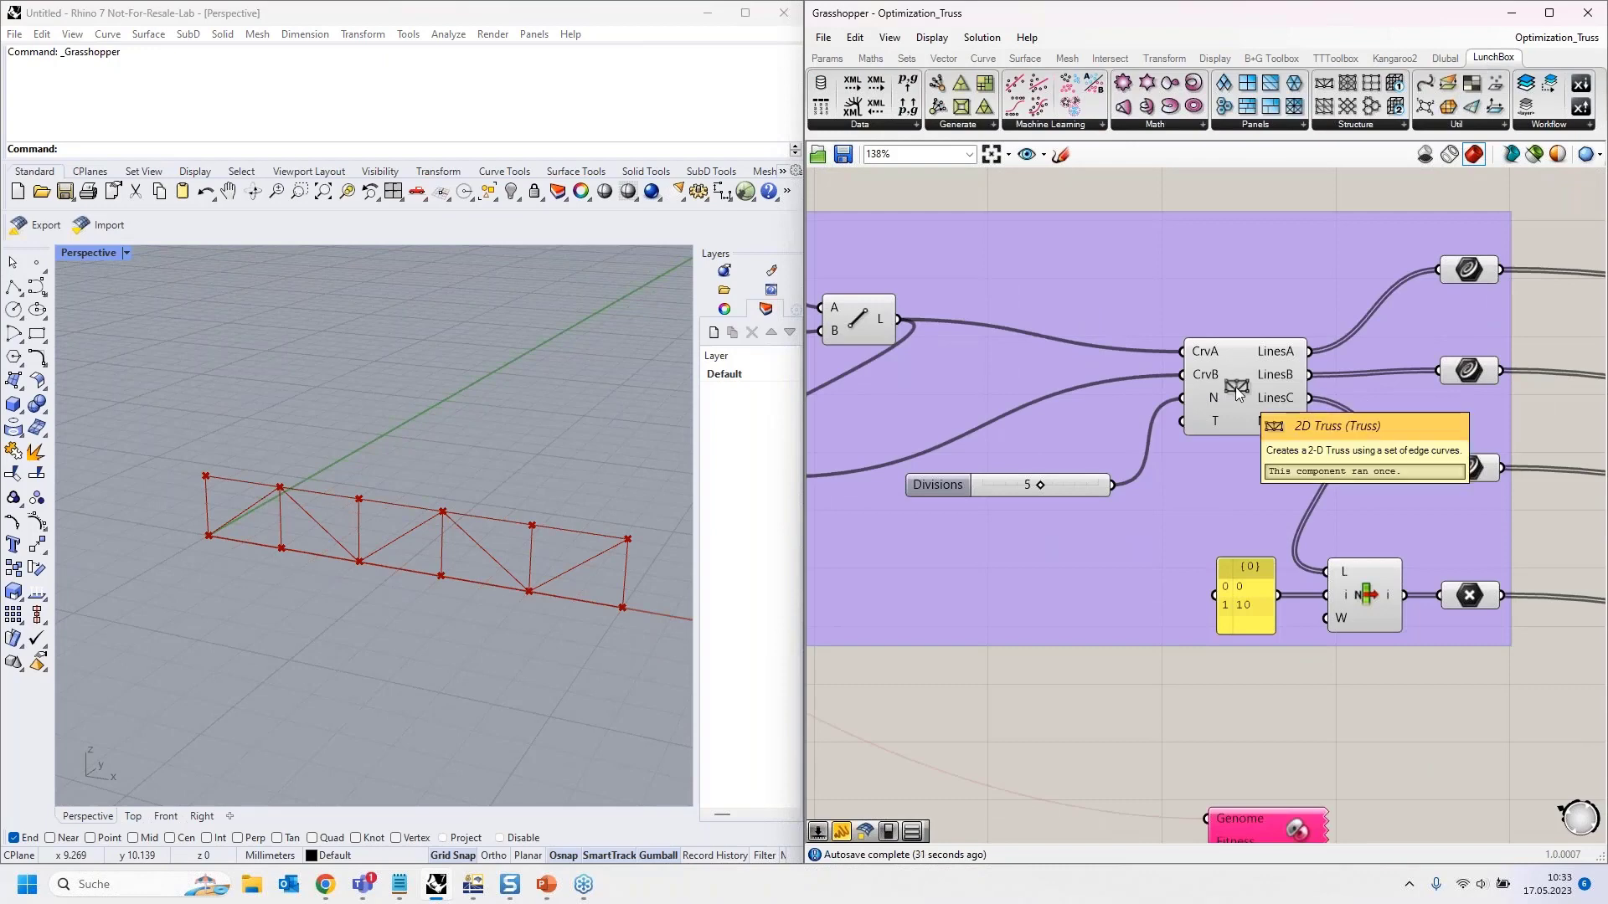
scroll(1270, 475, "down", 1)
scroll(1269, 475, "down", 1)
right_click_drag(1083, 700, 1112, 641)
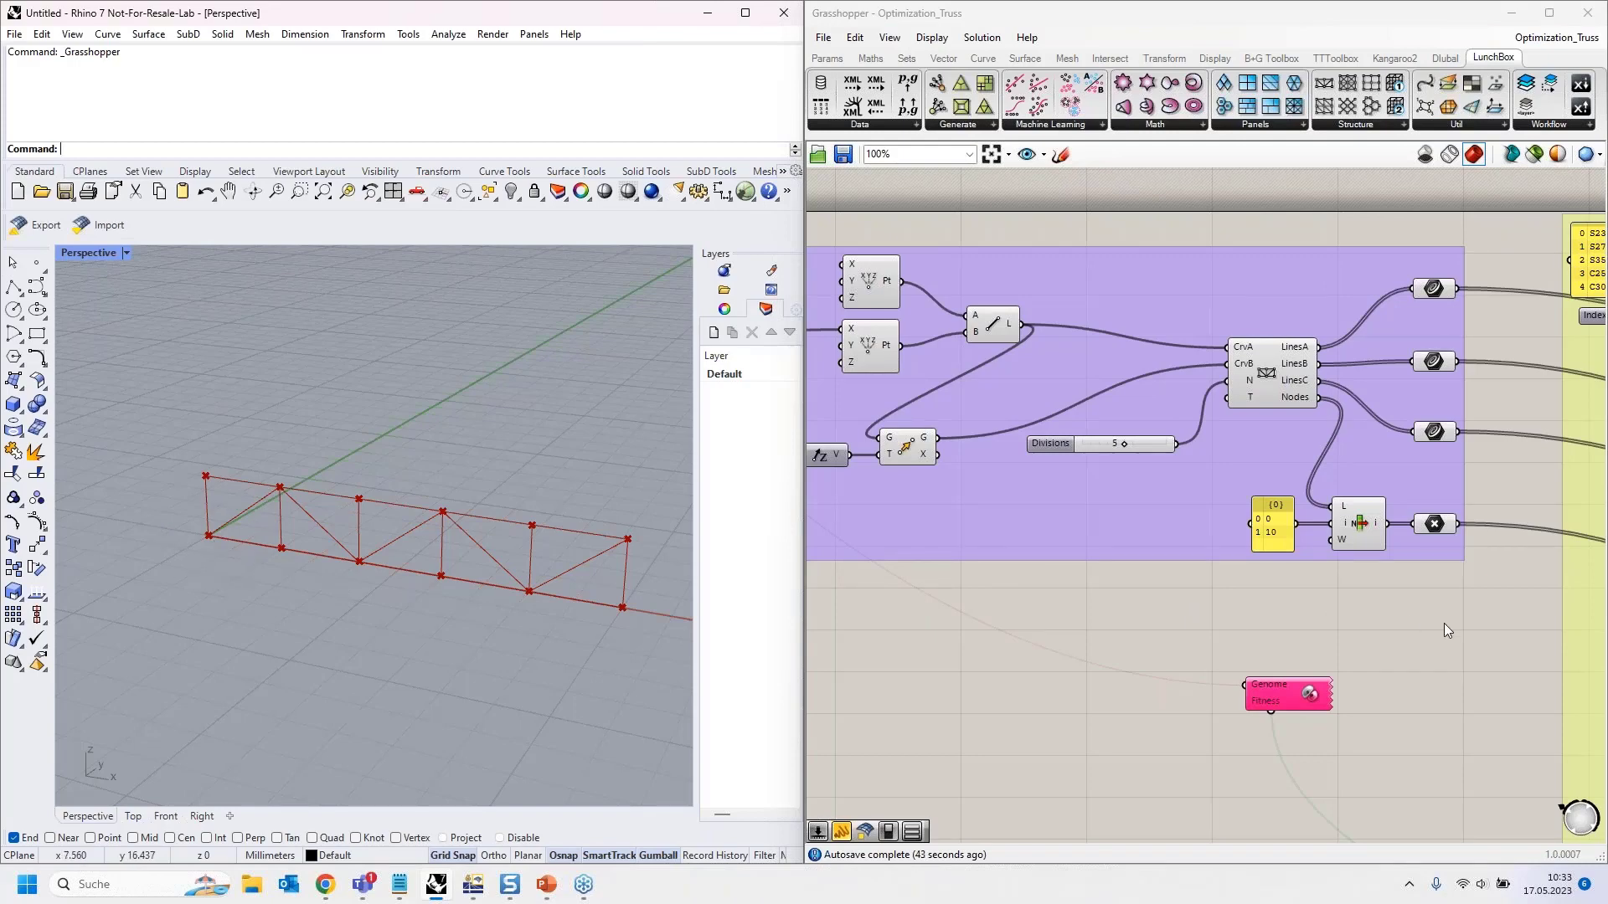
Step: Examine the member, section and material components in the yellow group of the truss definition
left_click(1484, 635)
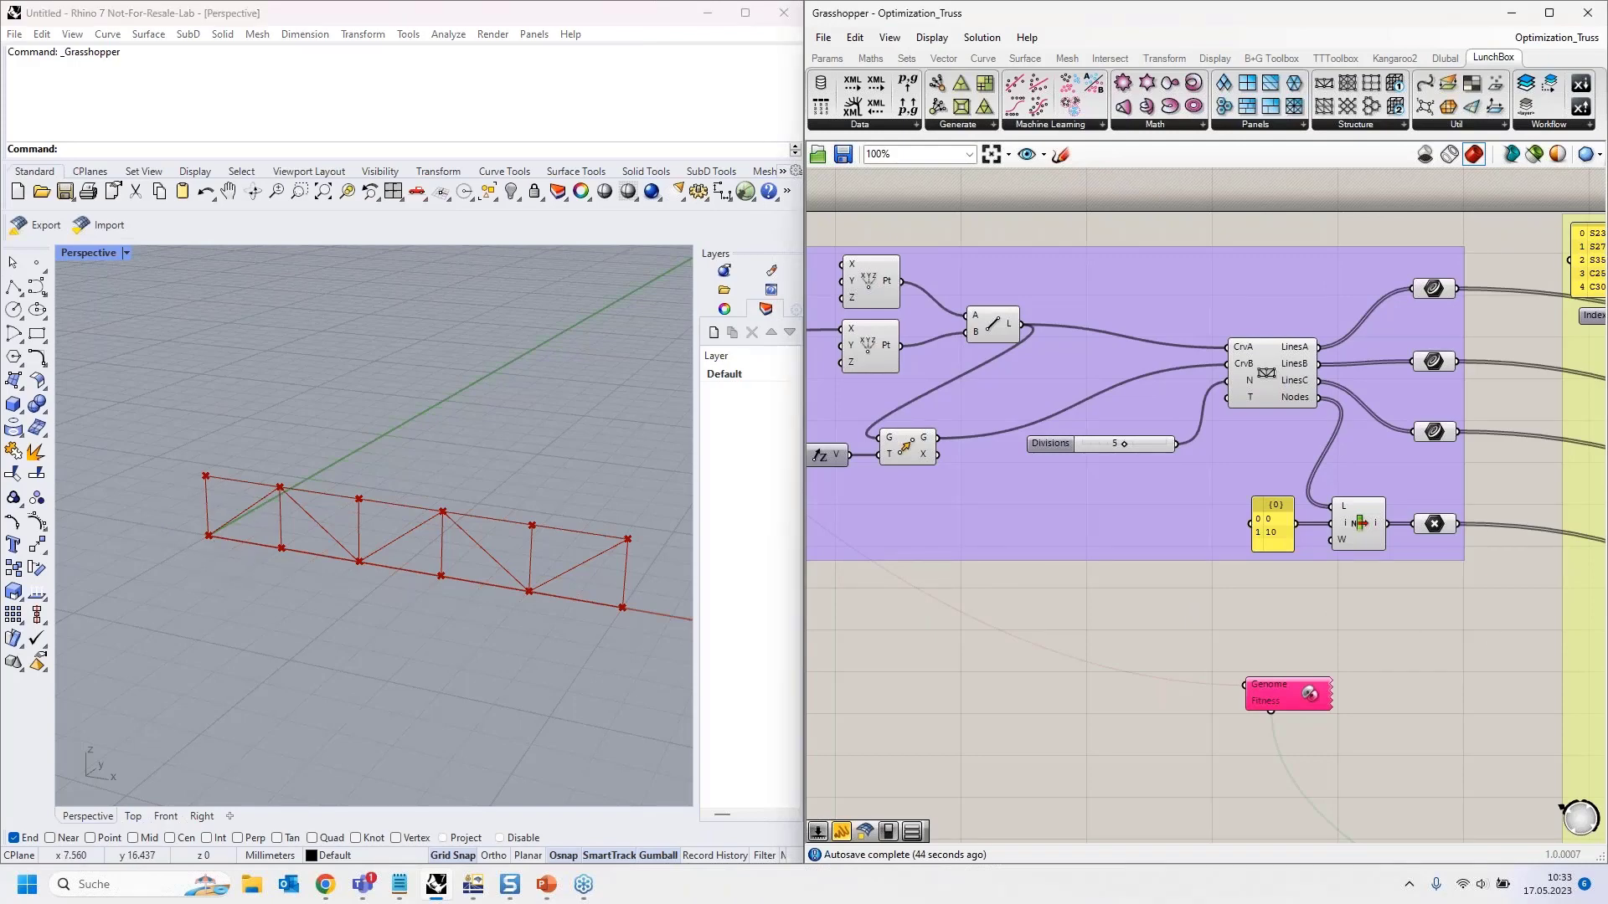
right_click_drag(1436, 625, 808, 603)
scroll(896, 439, "down", 2)
right_click_drag(913, 437, 739, 337)
scroll(1257, 506, "down", 3)
right_click_drag(1516, 735, 1329, 571)
scroll(1329, 571, "up", 5)
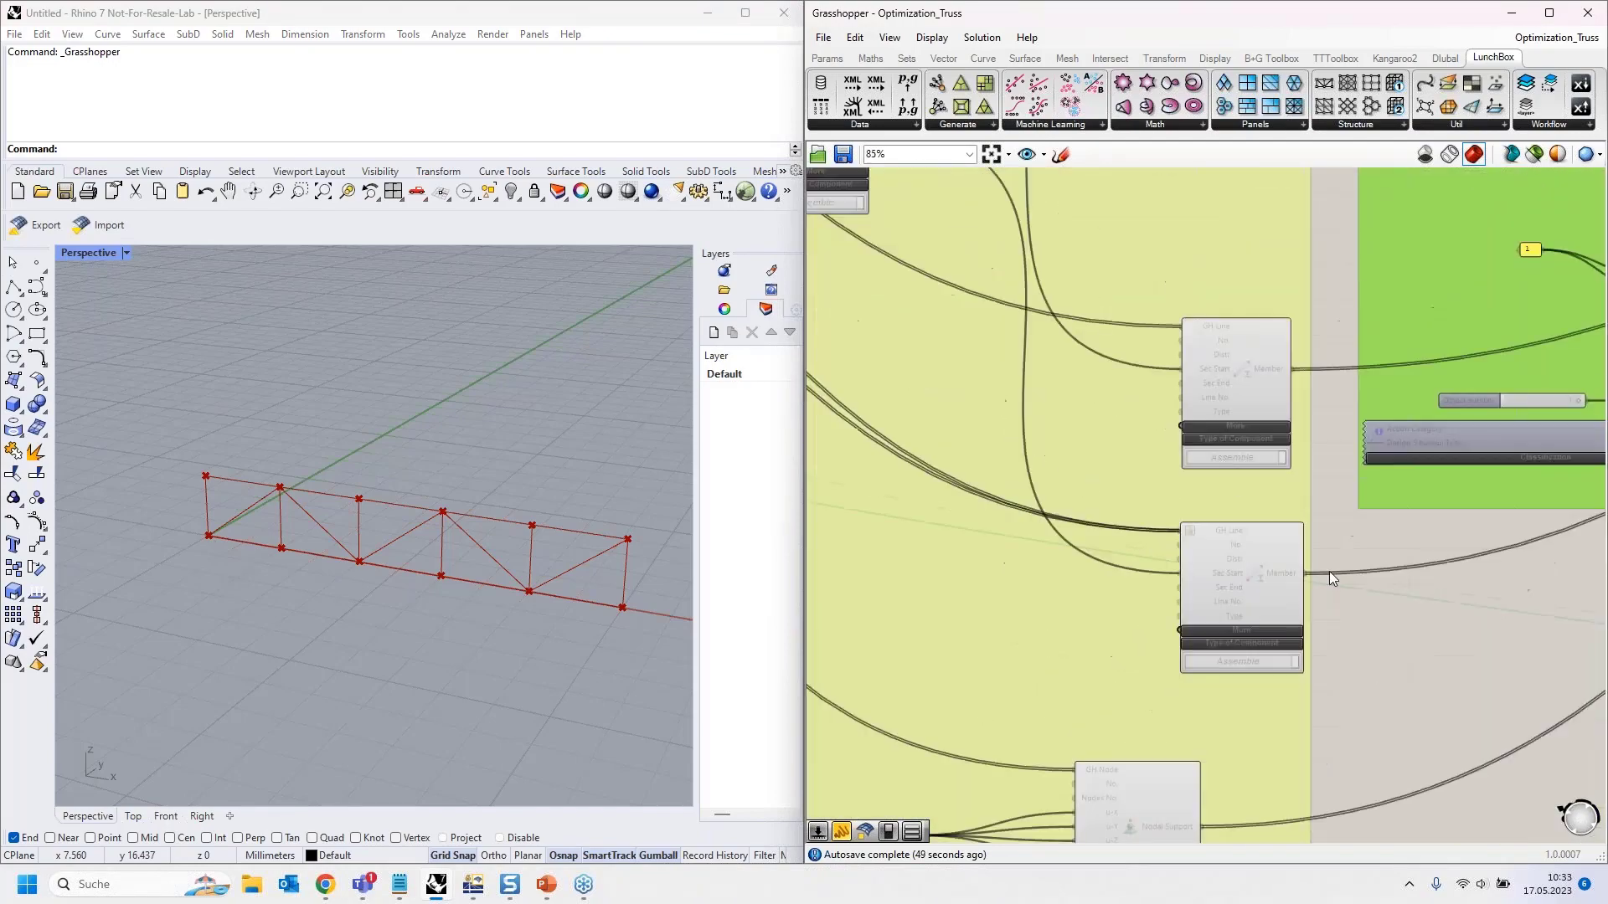
left_click(1238, 380)
left_click(1274, 584)
left_click(1375, 655)
scroll(1375, 656, "down", 6)
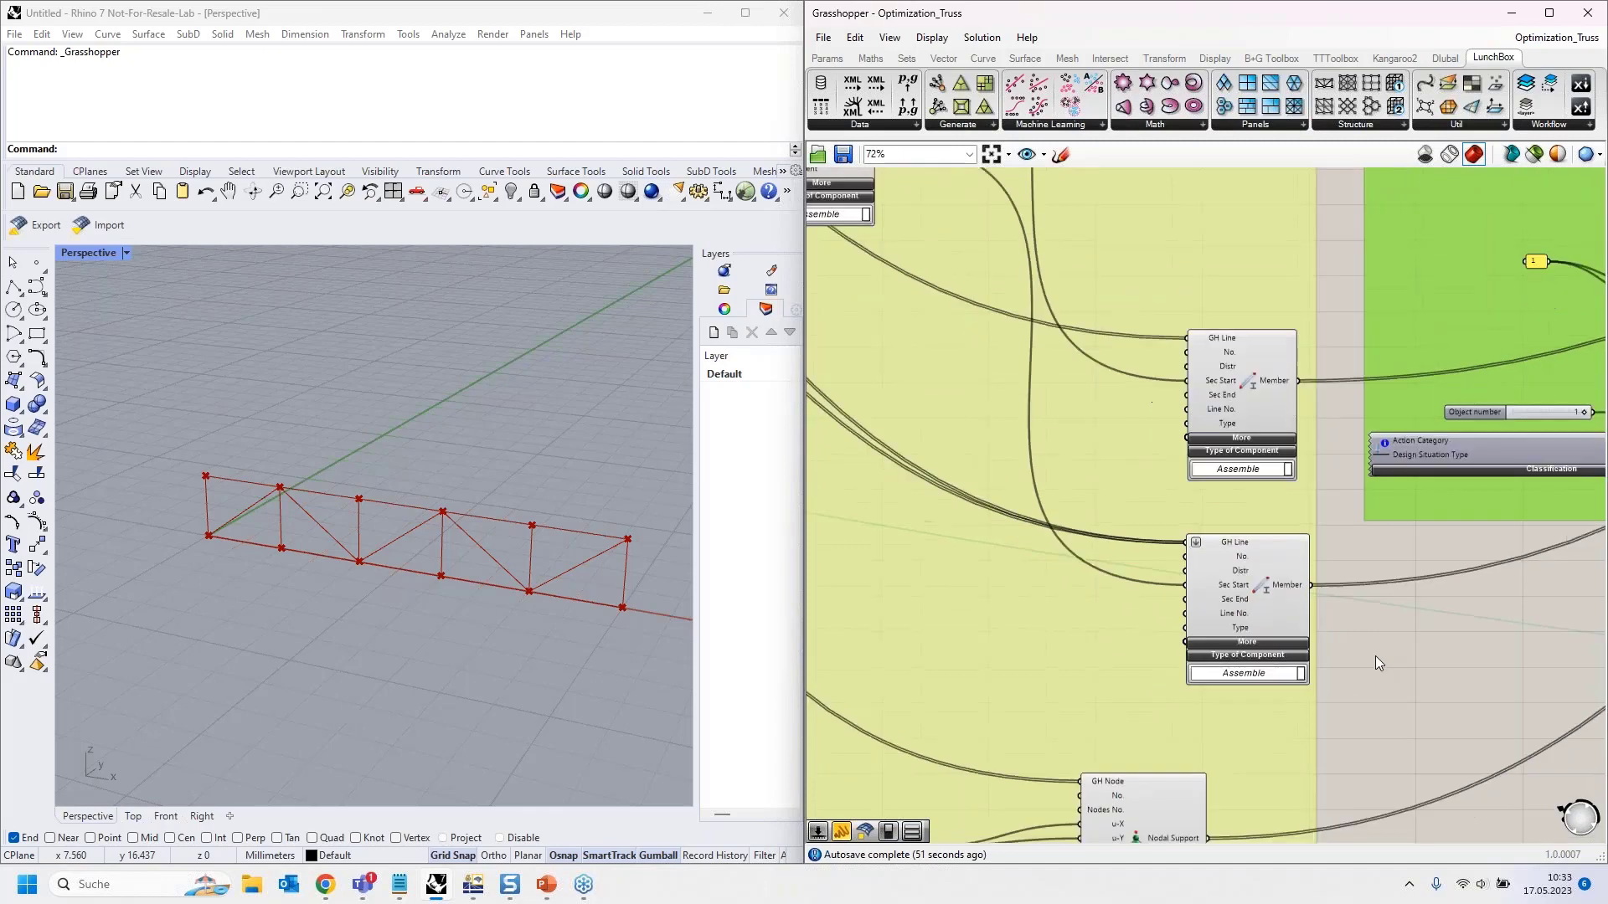
left_click(1153, 458)
scroll(1118, 385, "up", 5)
left_click(1134, 365)
right_click_drag(1153, 284, 1174, 443)
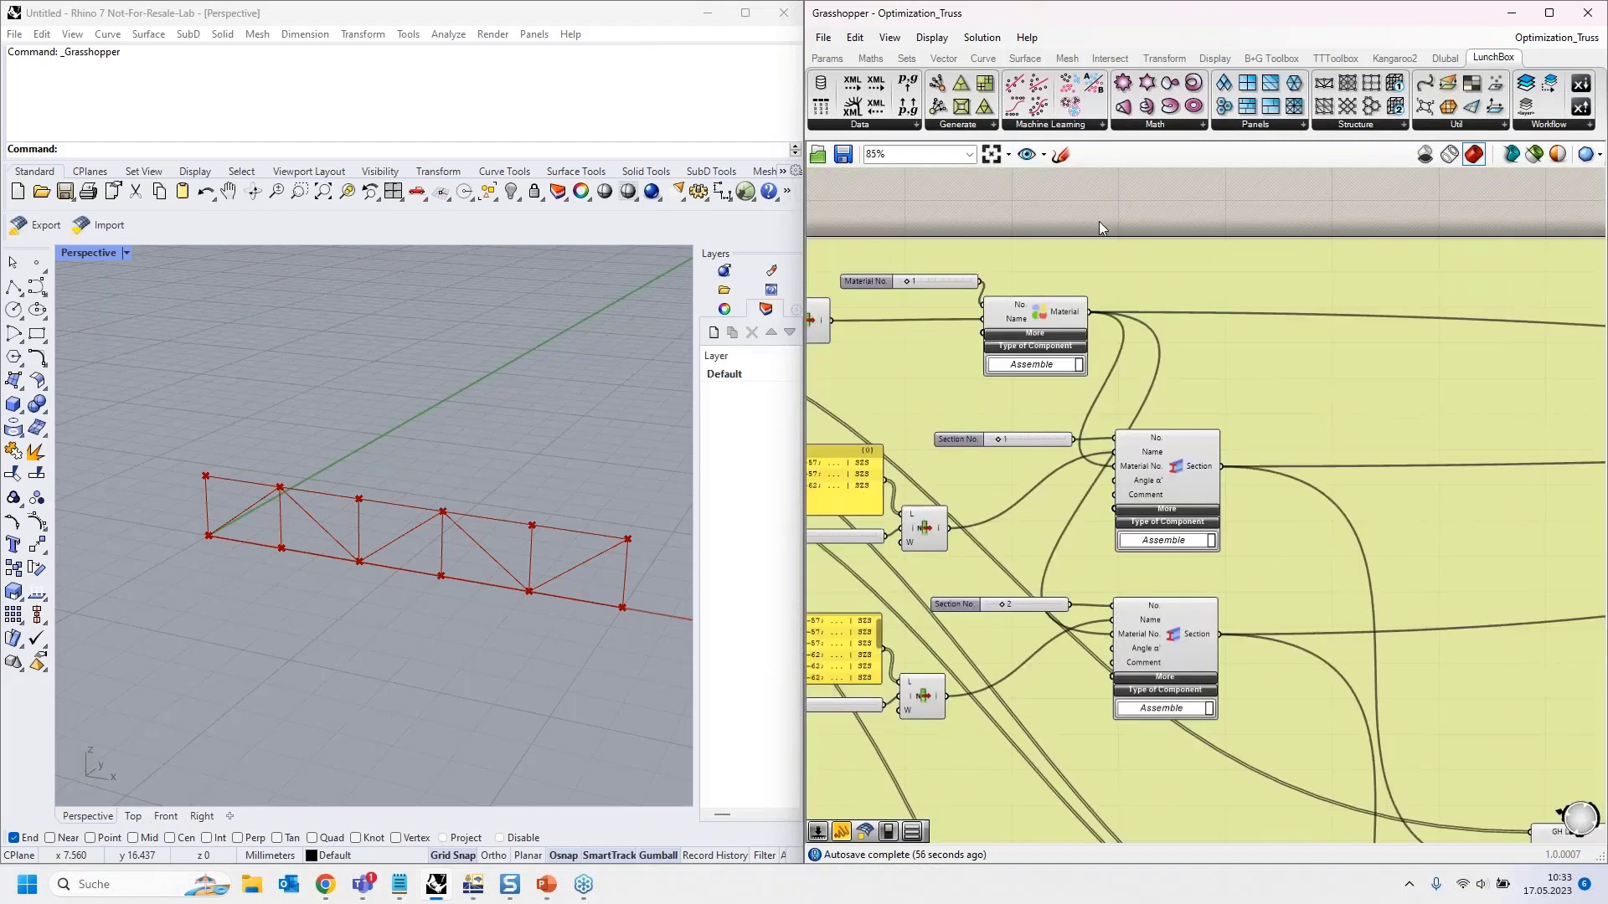
scroll(1098, 221, "down", 2)
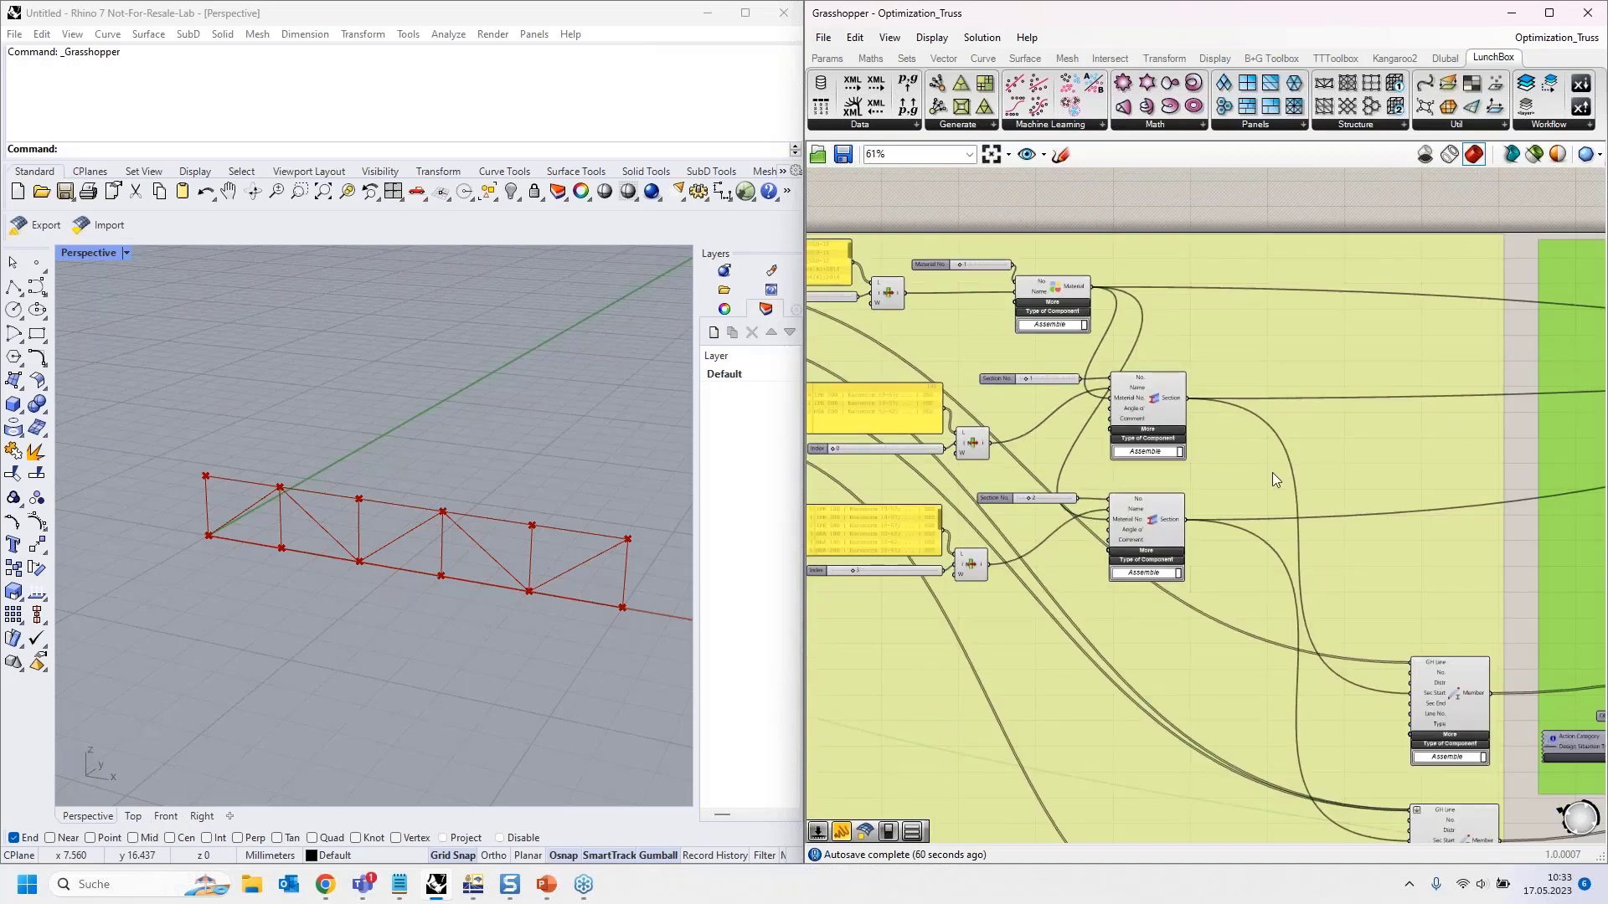
Step: Inspect the Nodal Support component and the inf panel feeding its u-X, u-Y, u-Z and φ-X inputs
right_click_drag(1515, 560, 959, 376)
right_click_drag(1066, 280, 1155, 171)
right_click_drag(1135, 648, 1308, 474)
scroll(1074, 554, "up", 2)
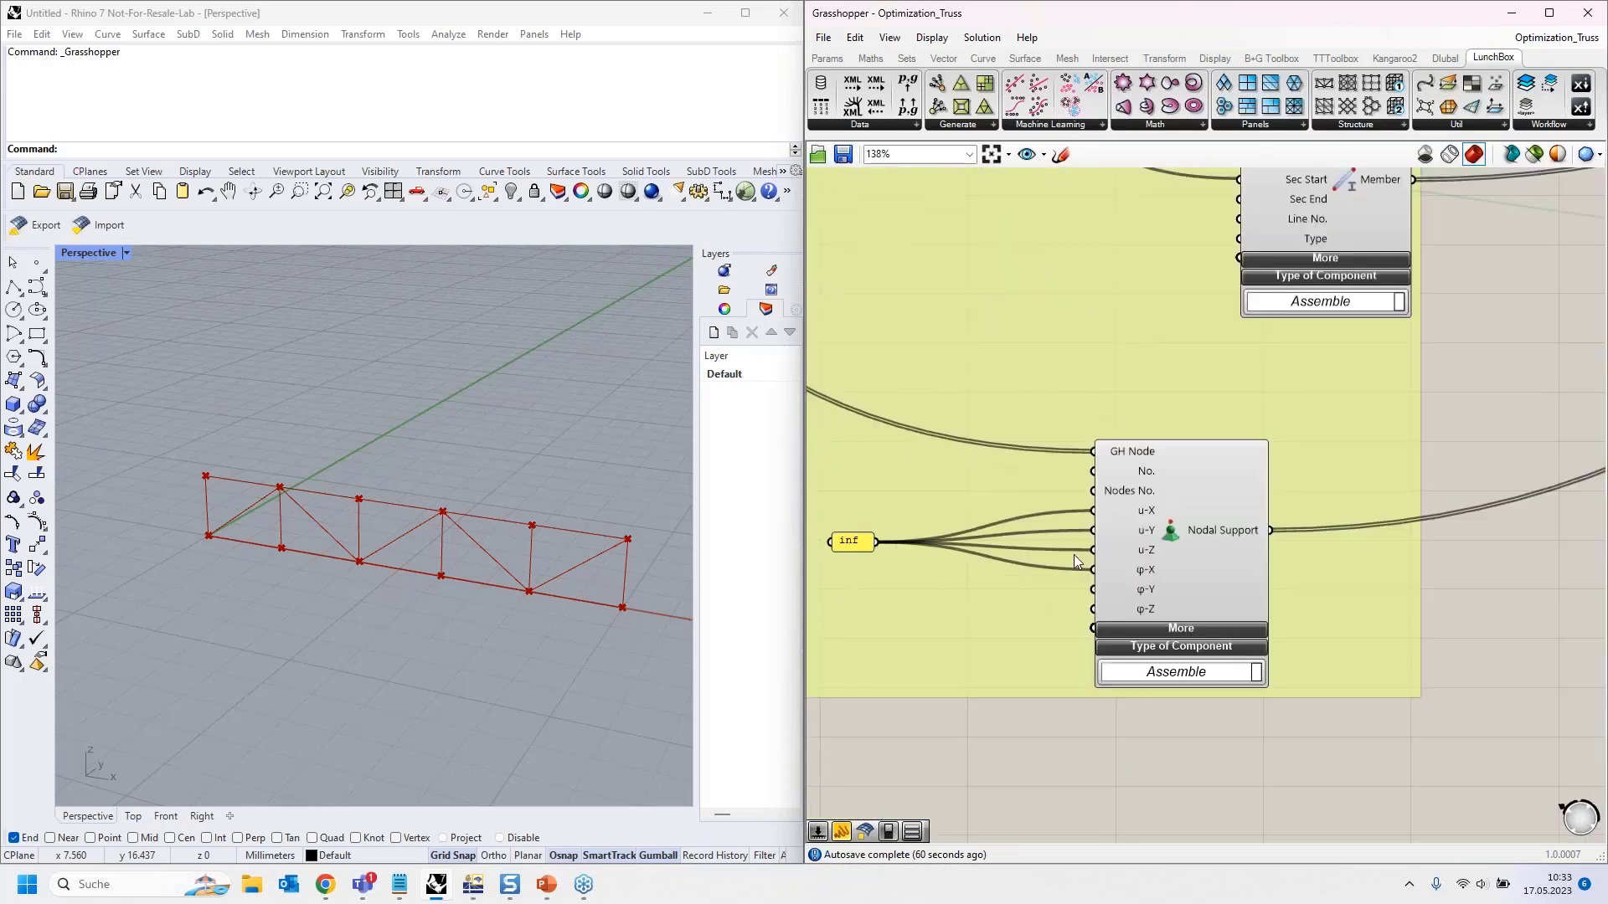
scroll(1074, 554, "up", 3)
scroll(876, 647, "down", 5)
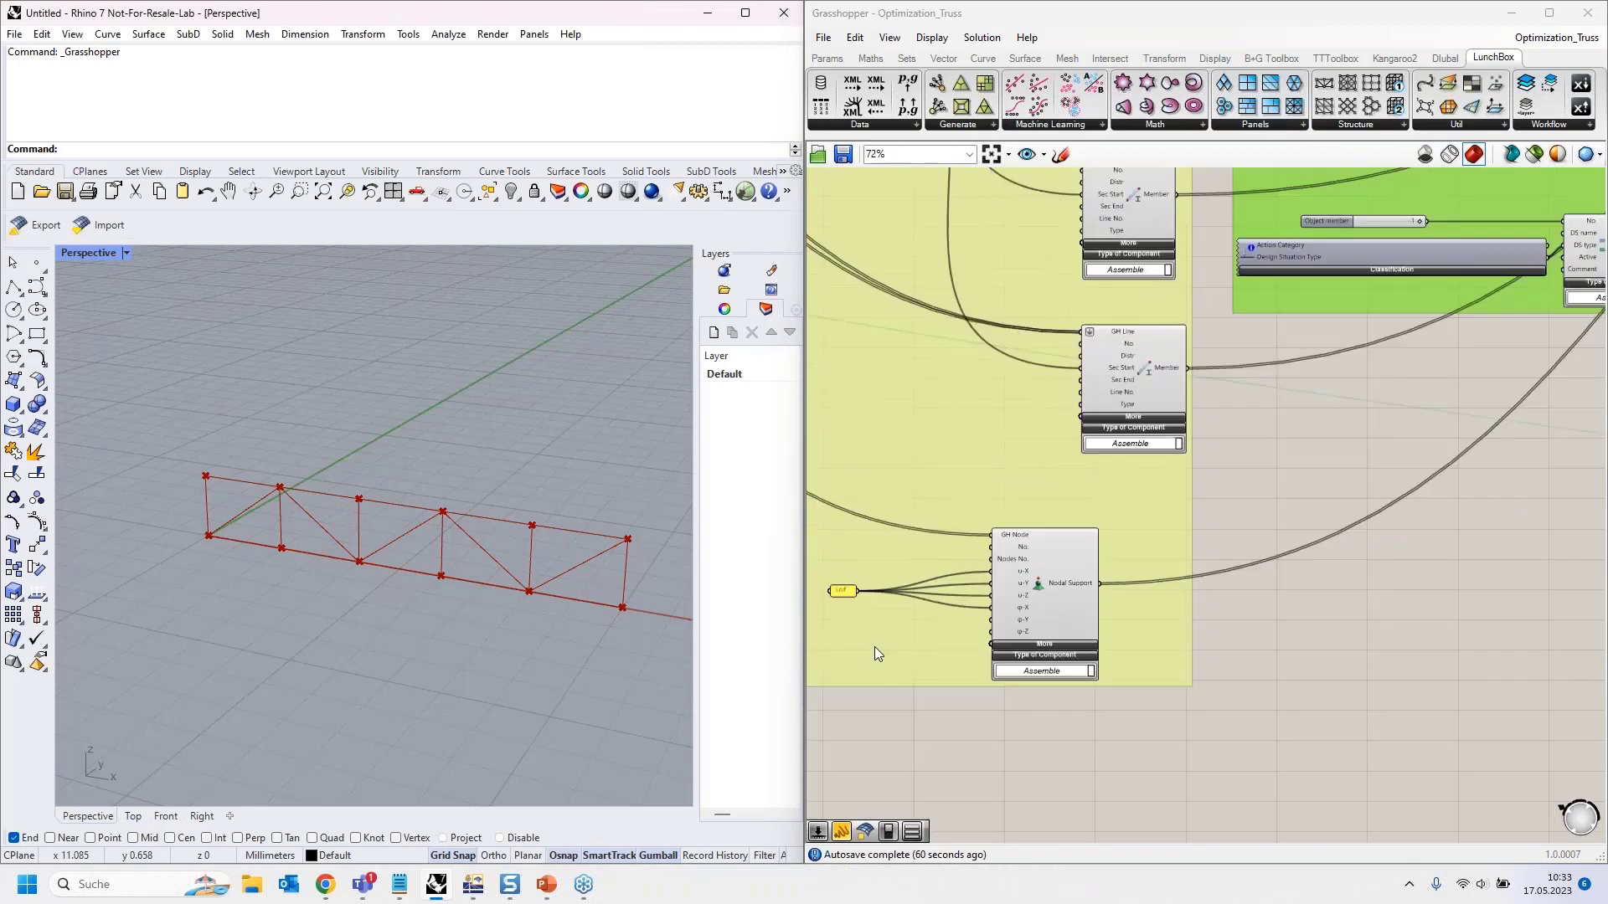
Step: Examine the load case, load combination and design situation components in the green group
right_click_drag(1367, 409, 1017, 697)
scroll(1043, 744, "down", 2)
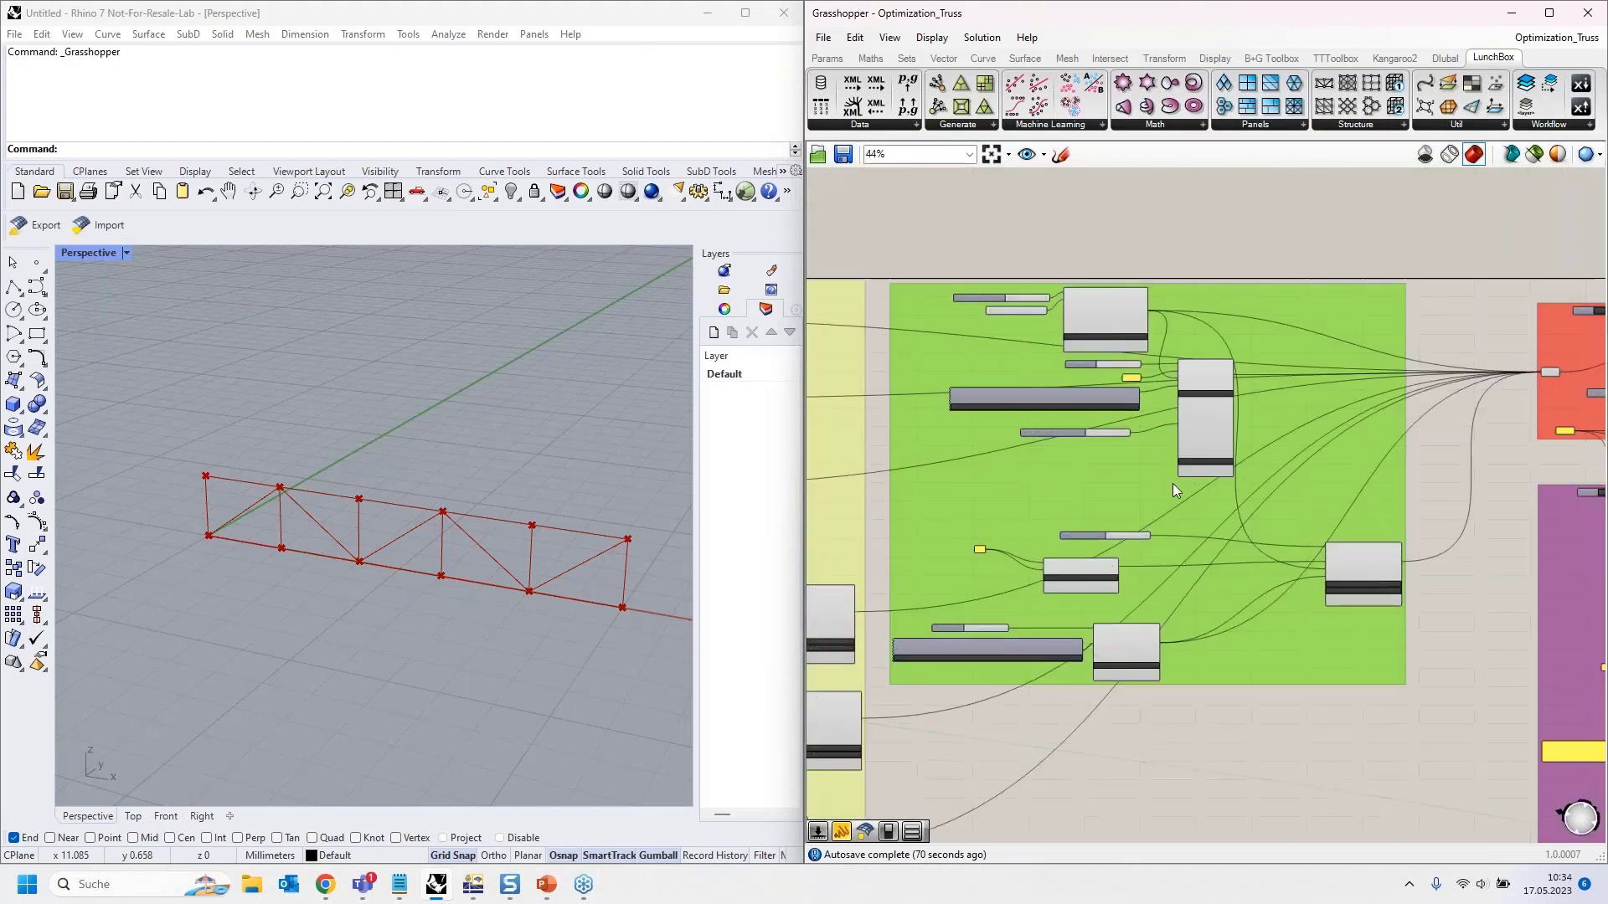
scroll(1172, 485, "up", 2)
scroll(1234, 345, "up", 1)
scroll(1234, 350, "up", 2)
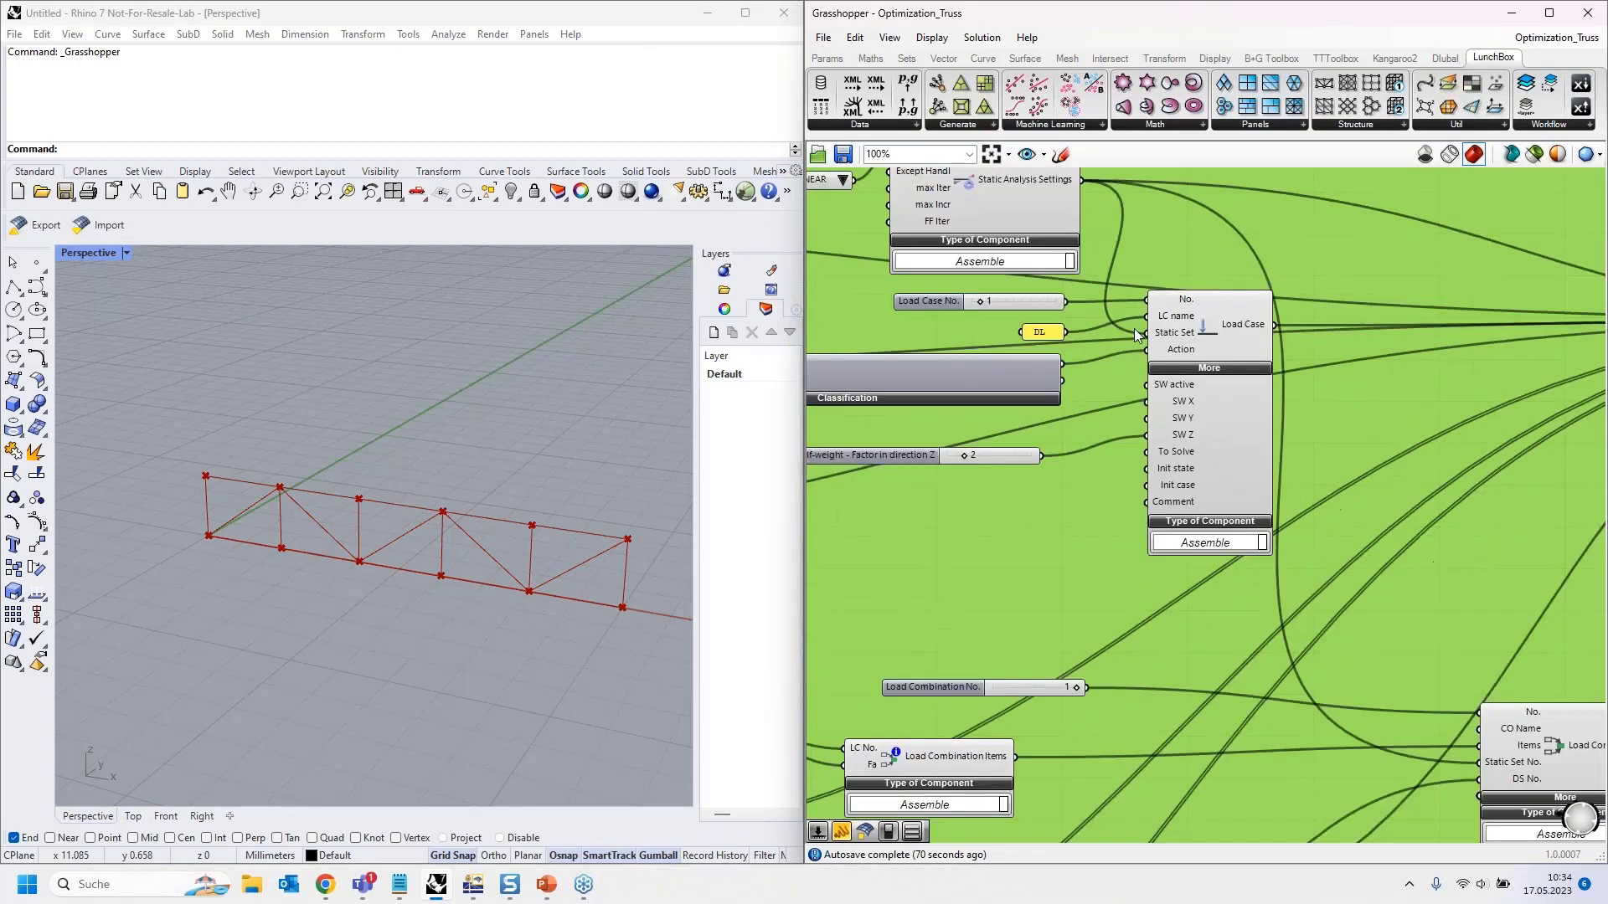
right_click_drag(1172, 567, 1033, 374)
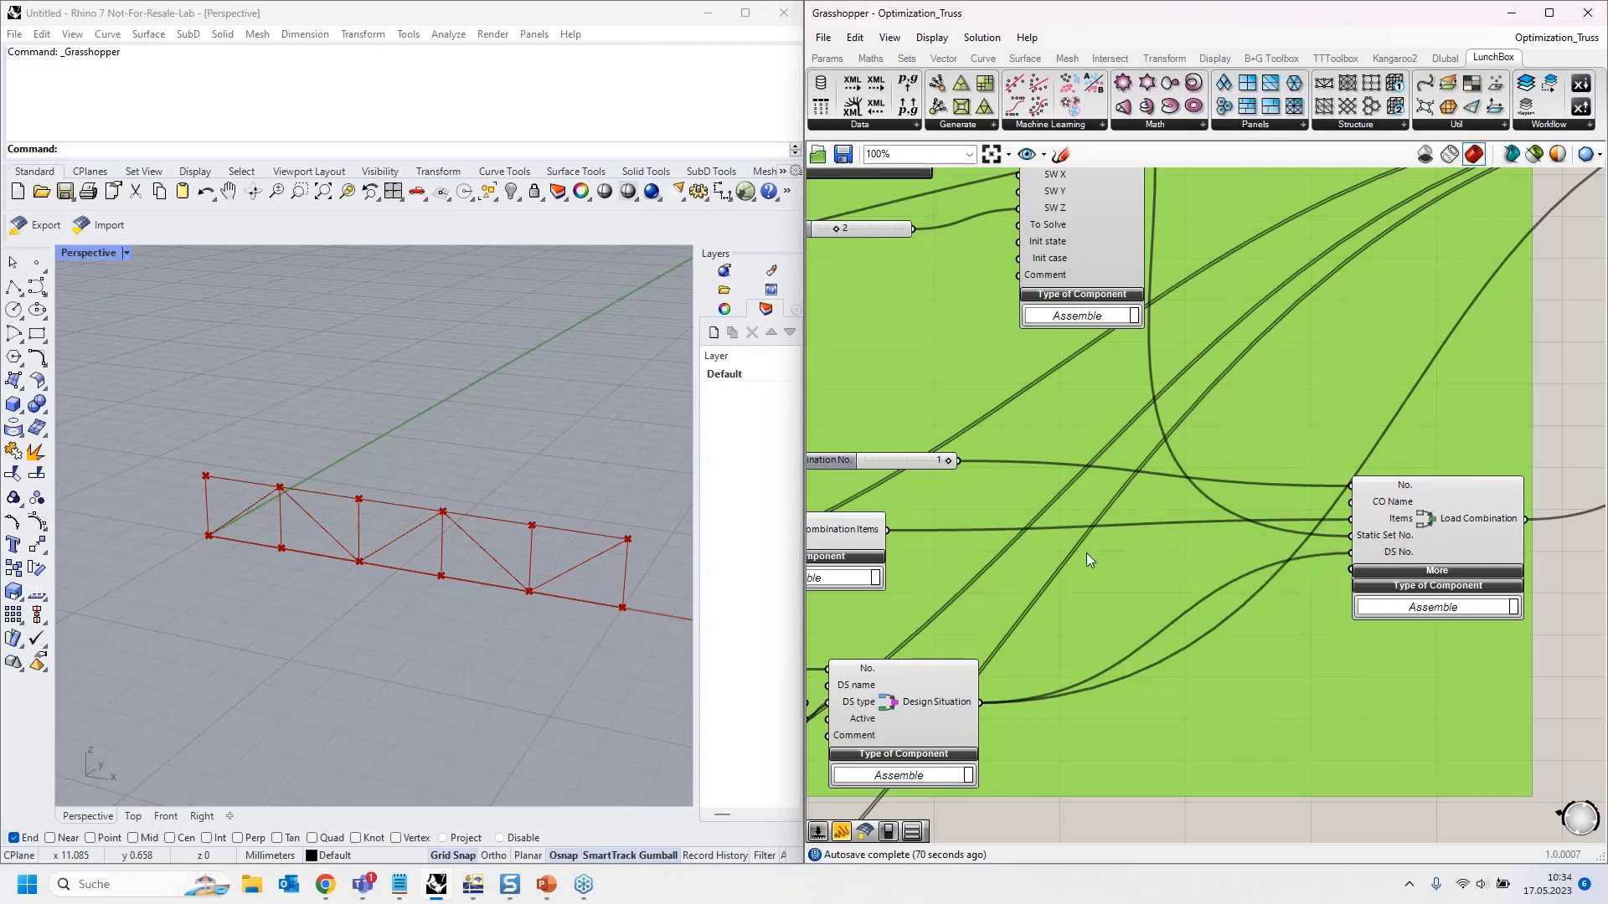
scroll(956, 611, "down", 3)
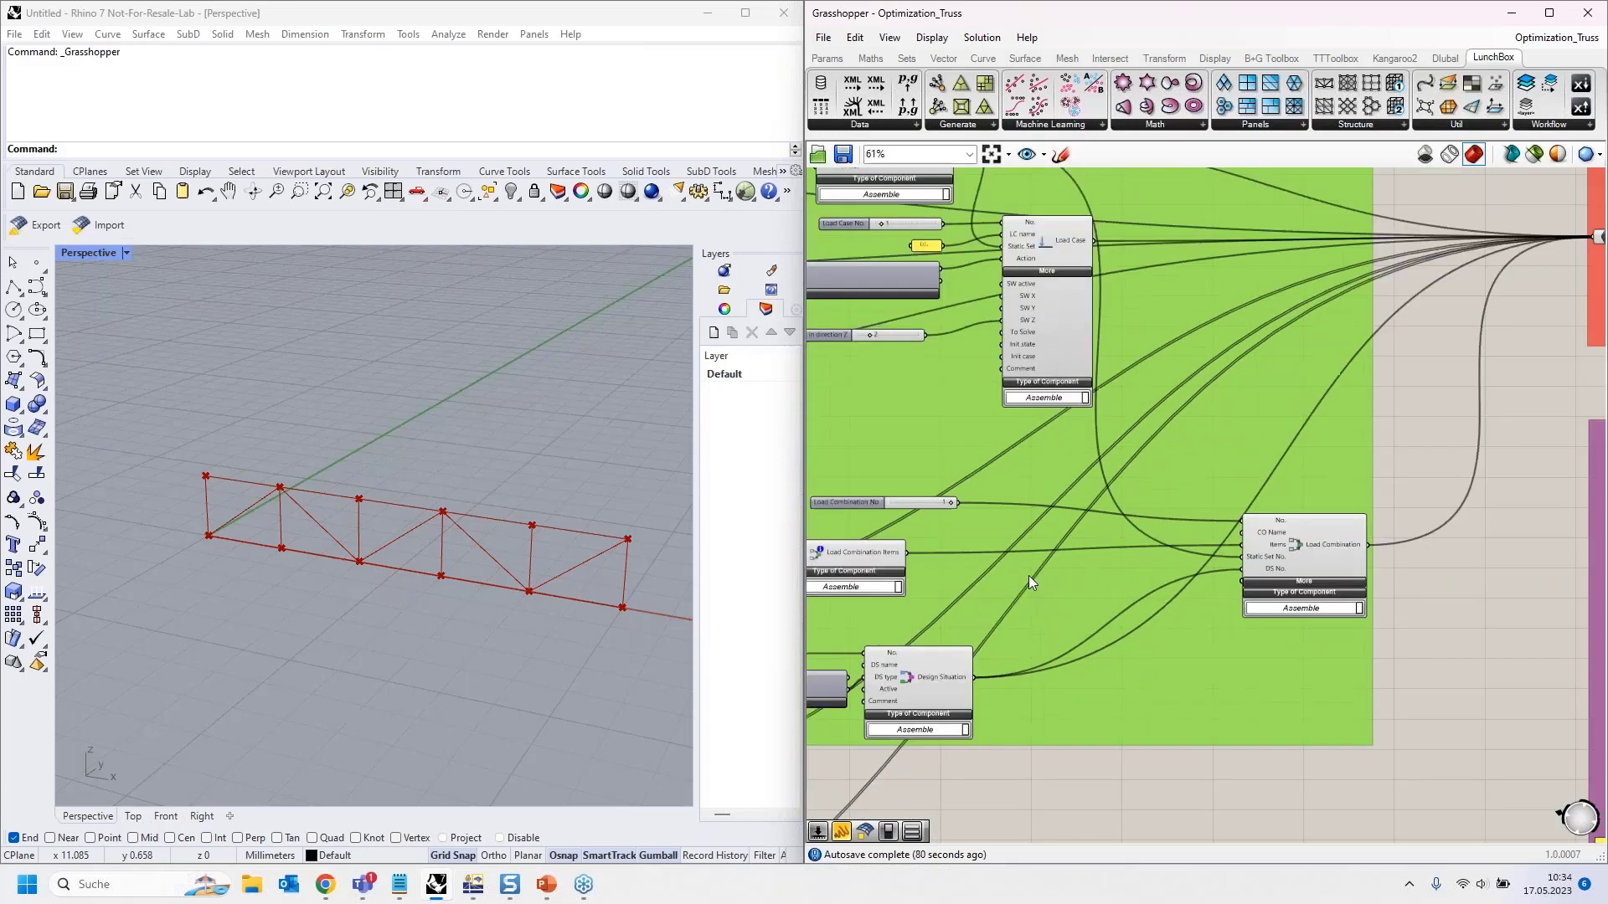
Step: Show the RFEM export component in the red group and place the Grasshopper window beside the RFEM window
scroll(1474, 399, "up", 4)
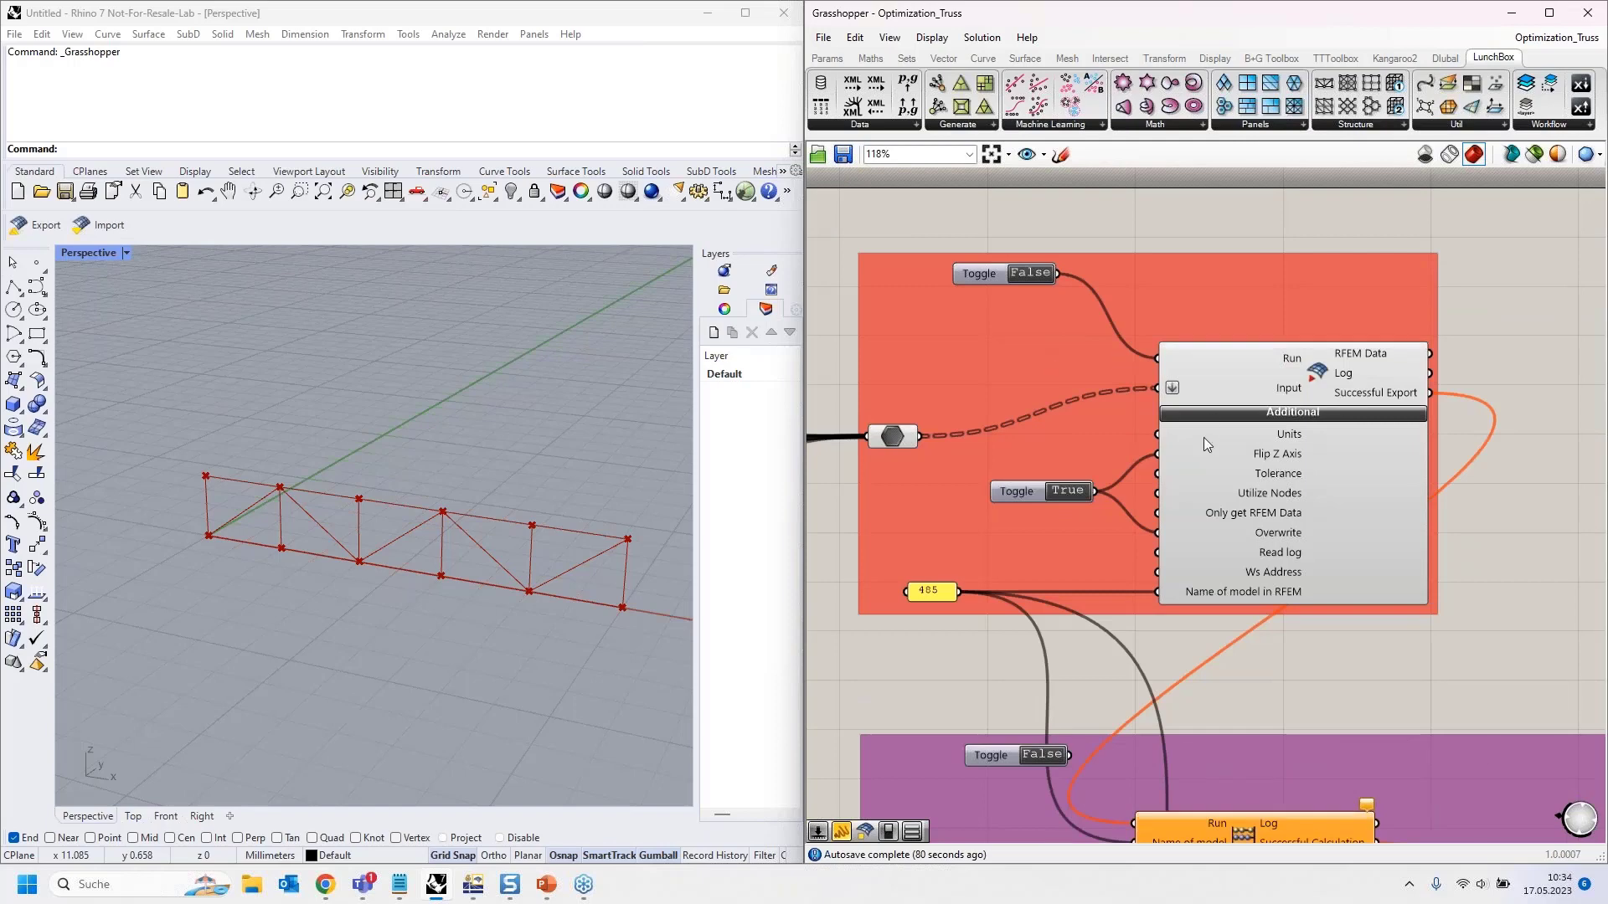
right_click_drag(1514, 488, 1465, 481)
left_click(572, 570)
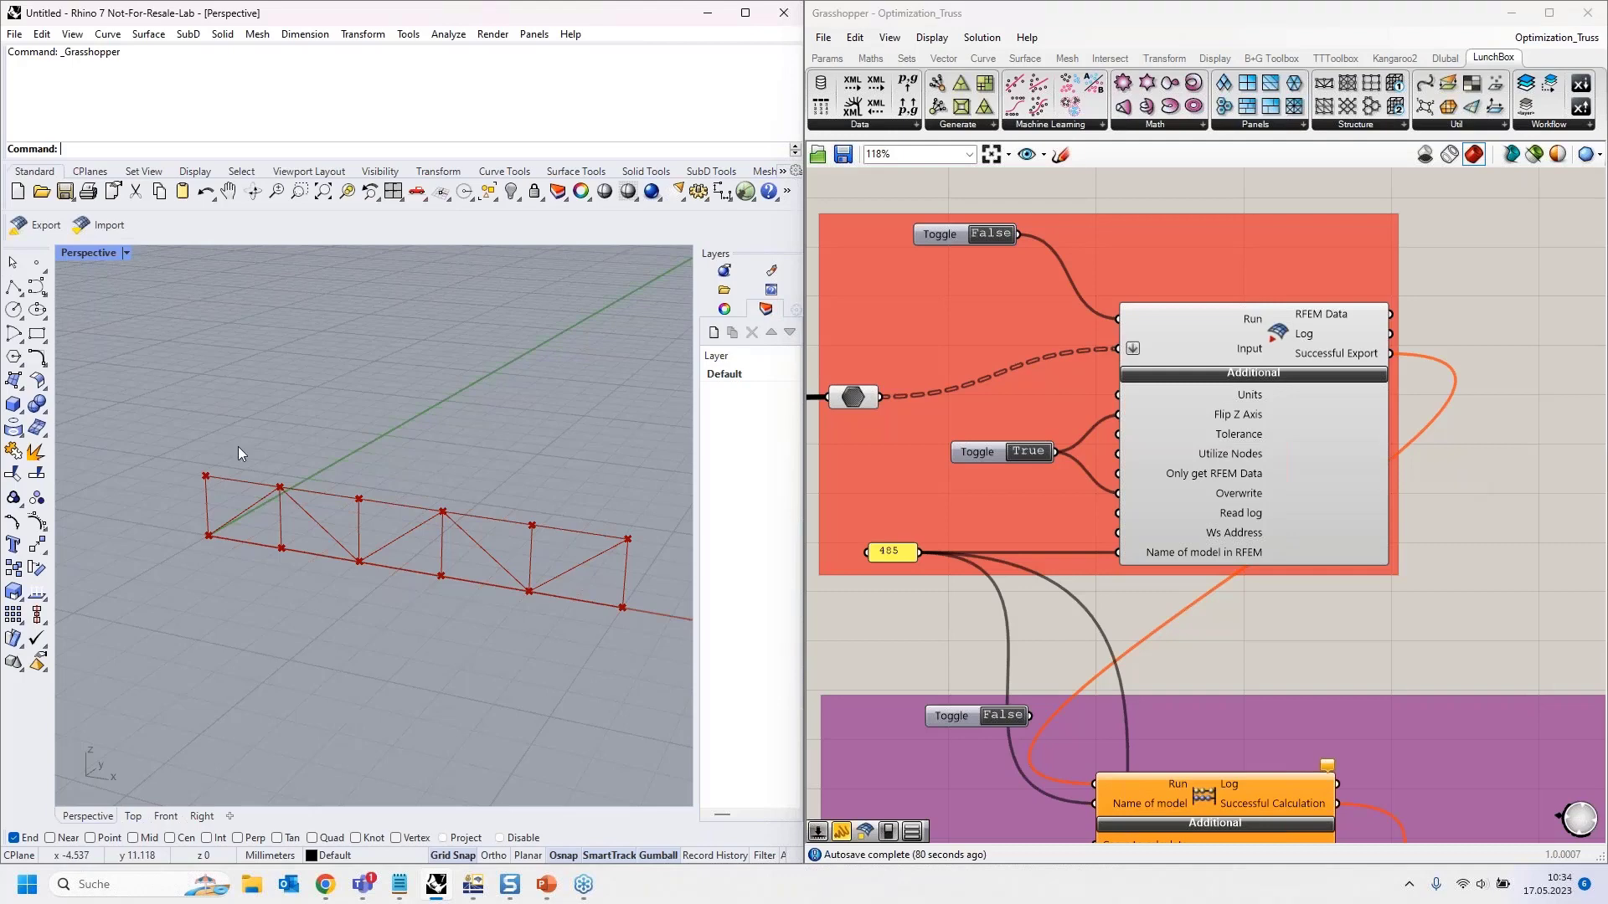
left_click(998, 19)
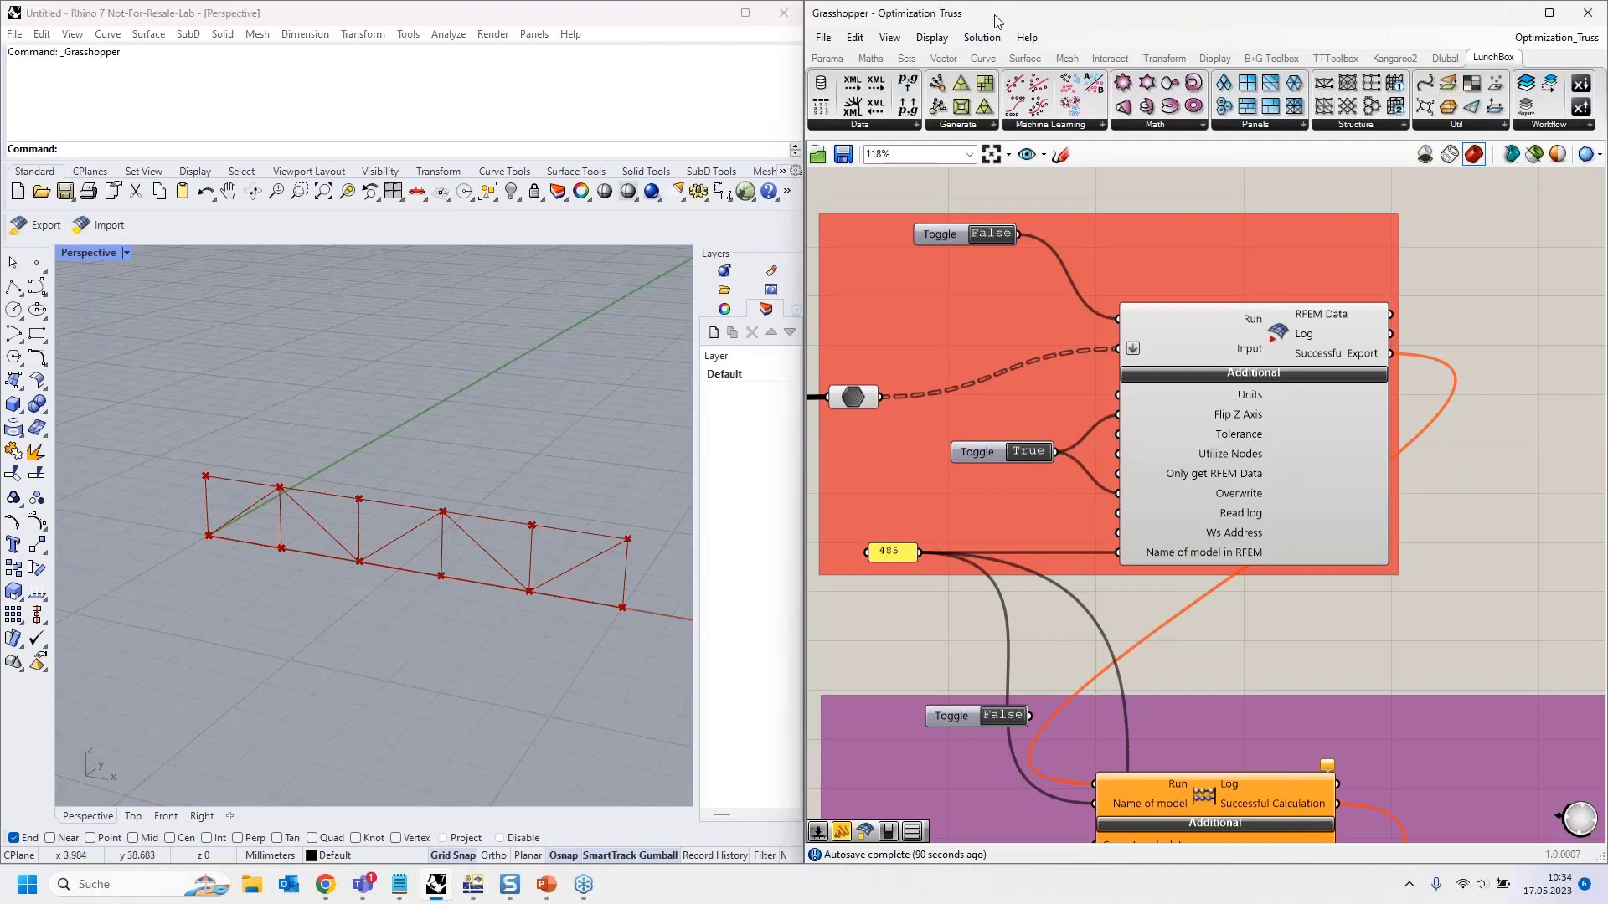
left_click_drag(998, 18, 2, 178)
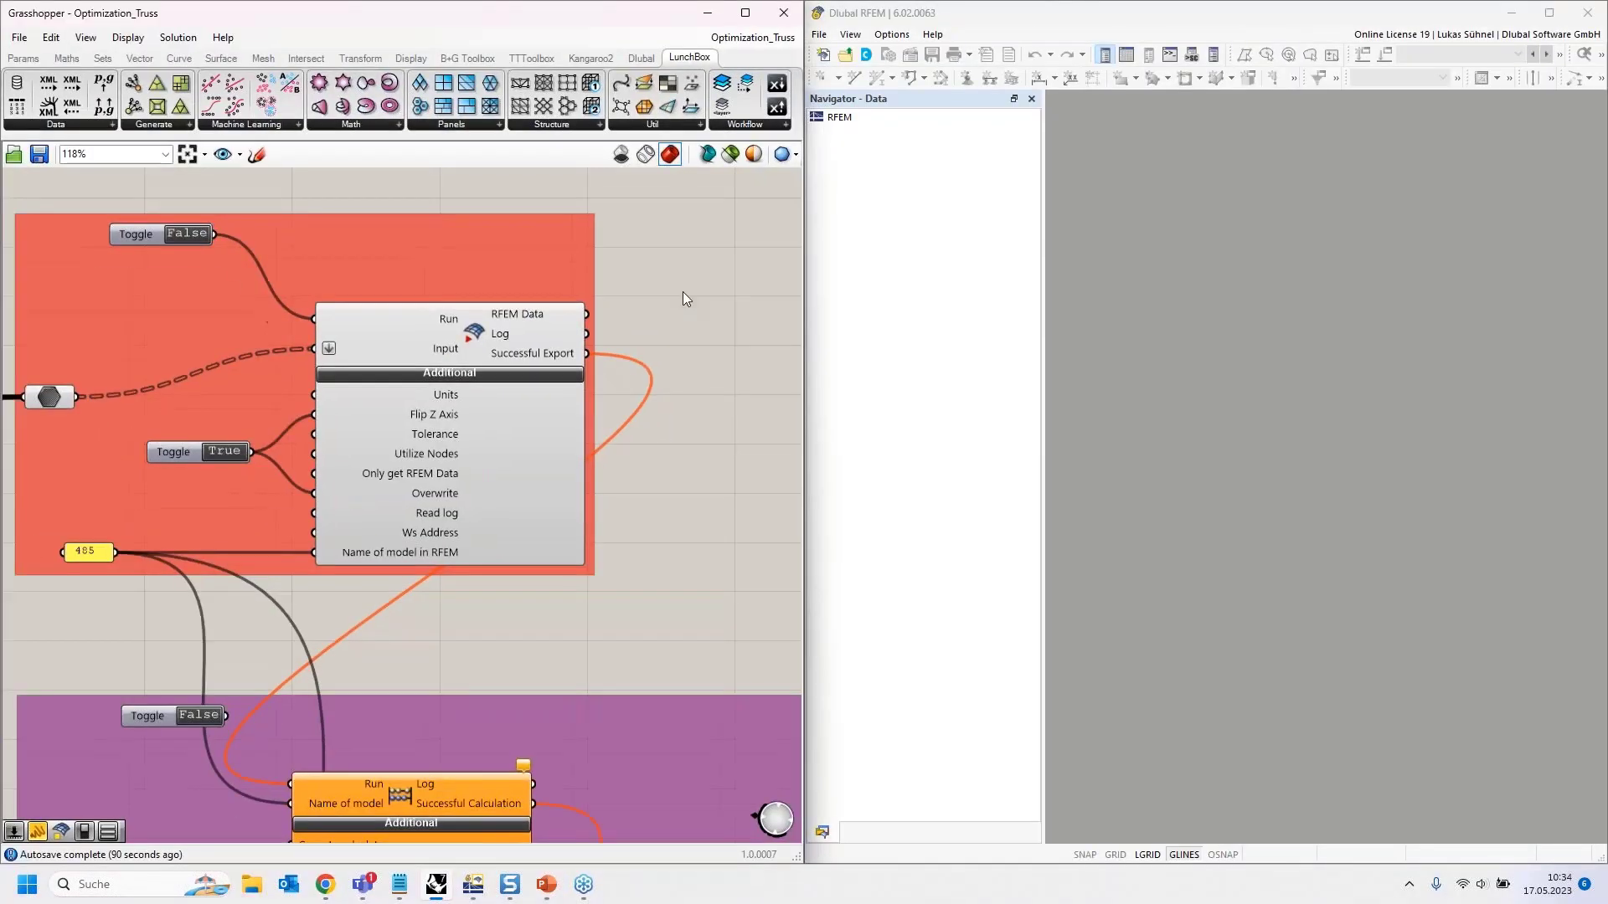
Step: Examine the RFEM6 Calculate component and its wiring to the model-name panel and the RFEM export component
scroll(675, 481, "down", 3)
right_click_drag(675, 481, 640, 328)
scroll(480, 457, "up", 4)
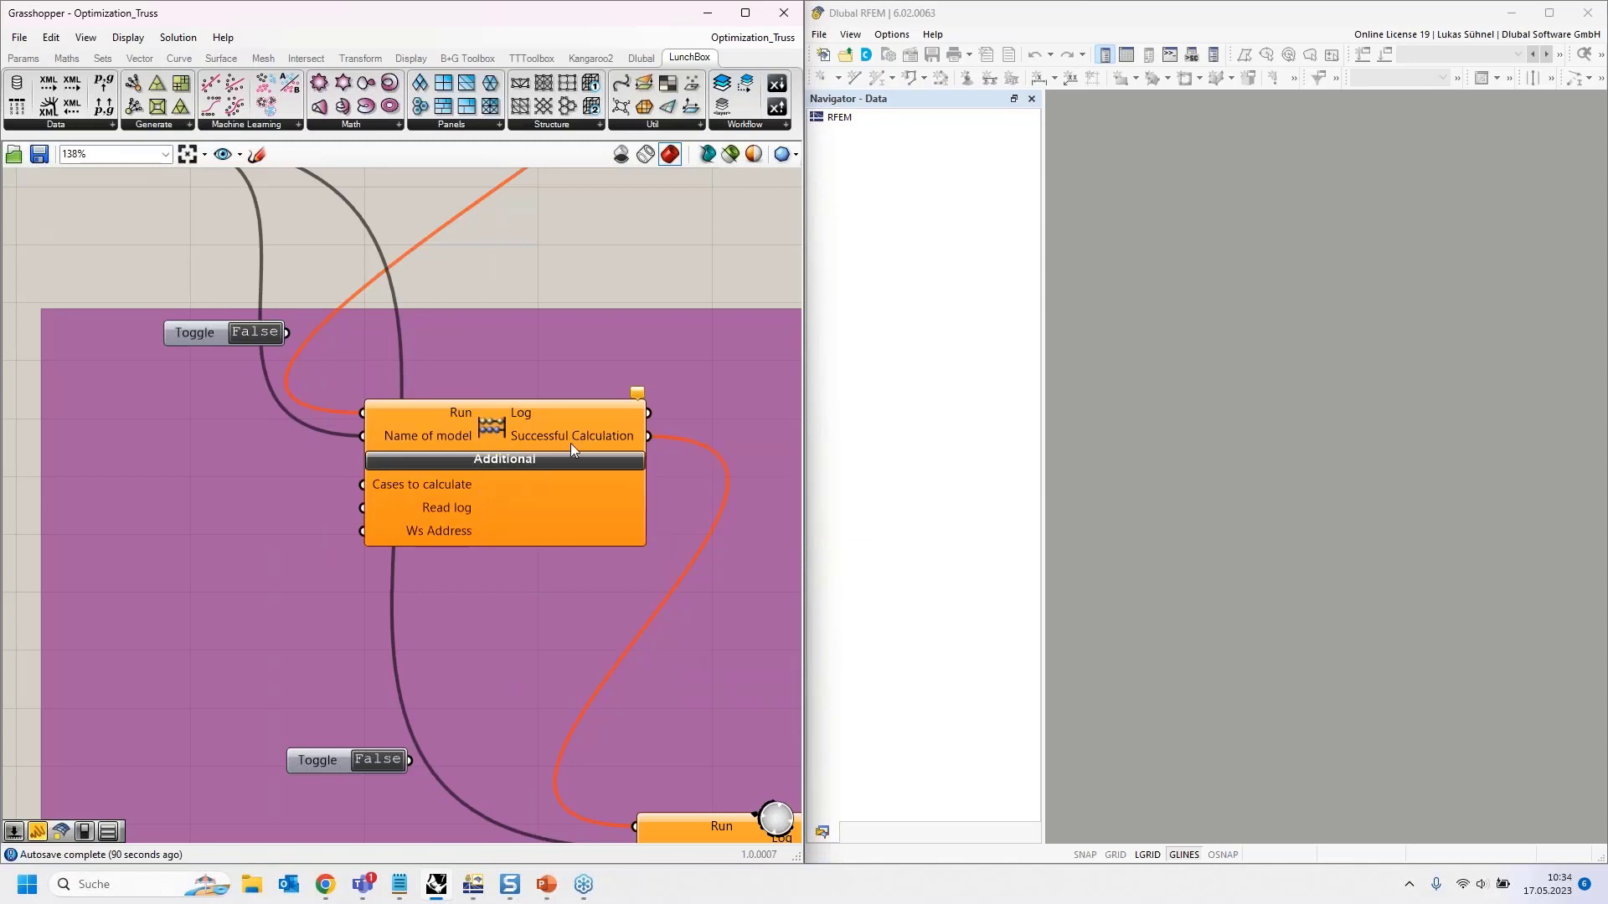
mouse_move(495, 425)
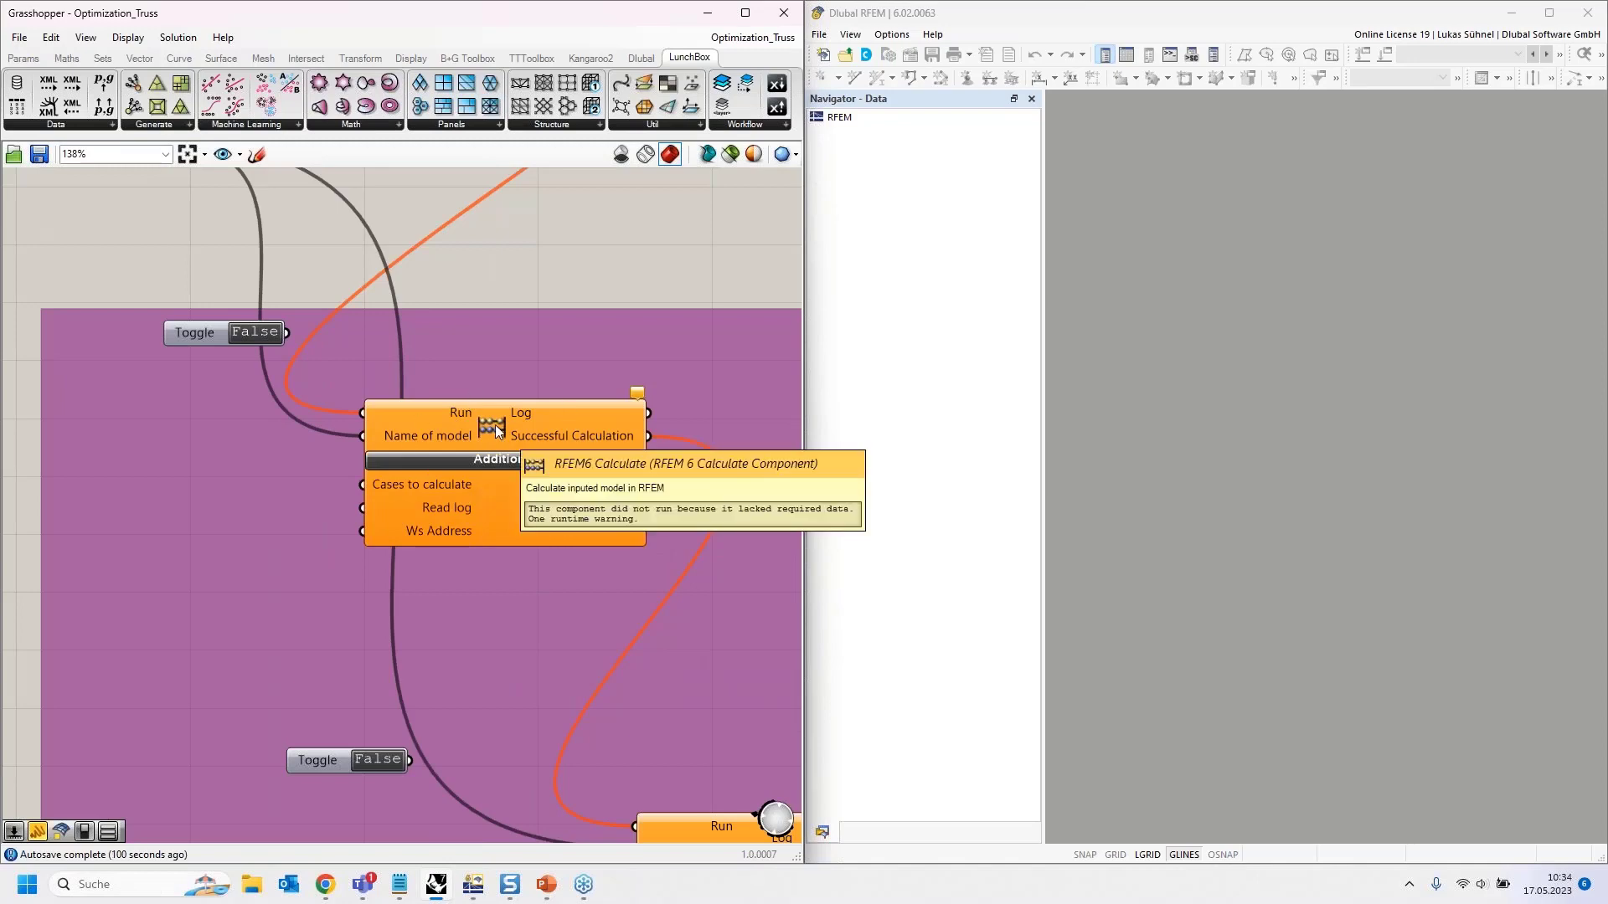
right_click_drag(521, 258, 576, 262)
mouse_move(486, 430)
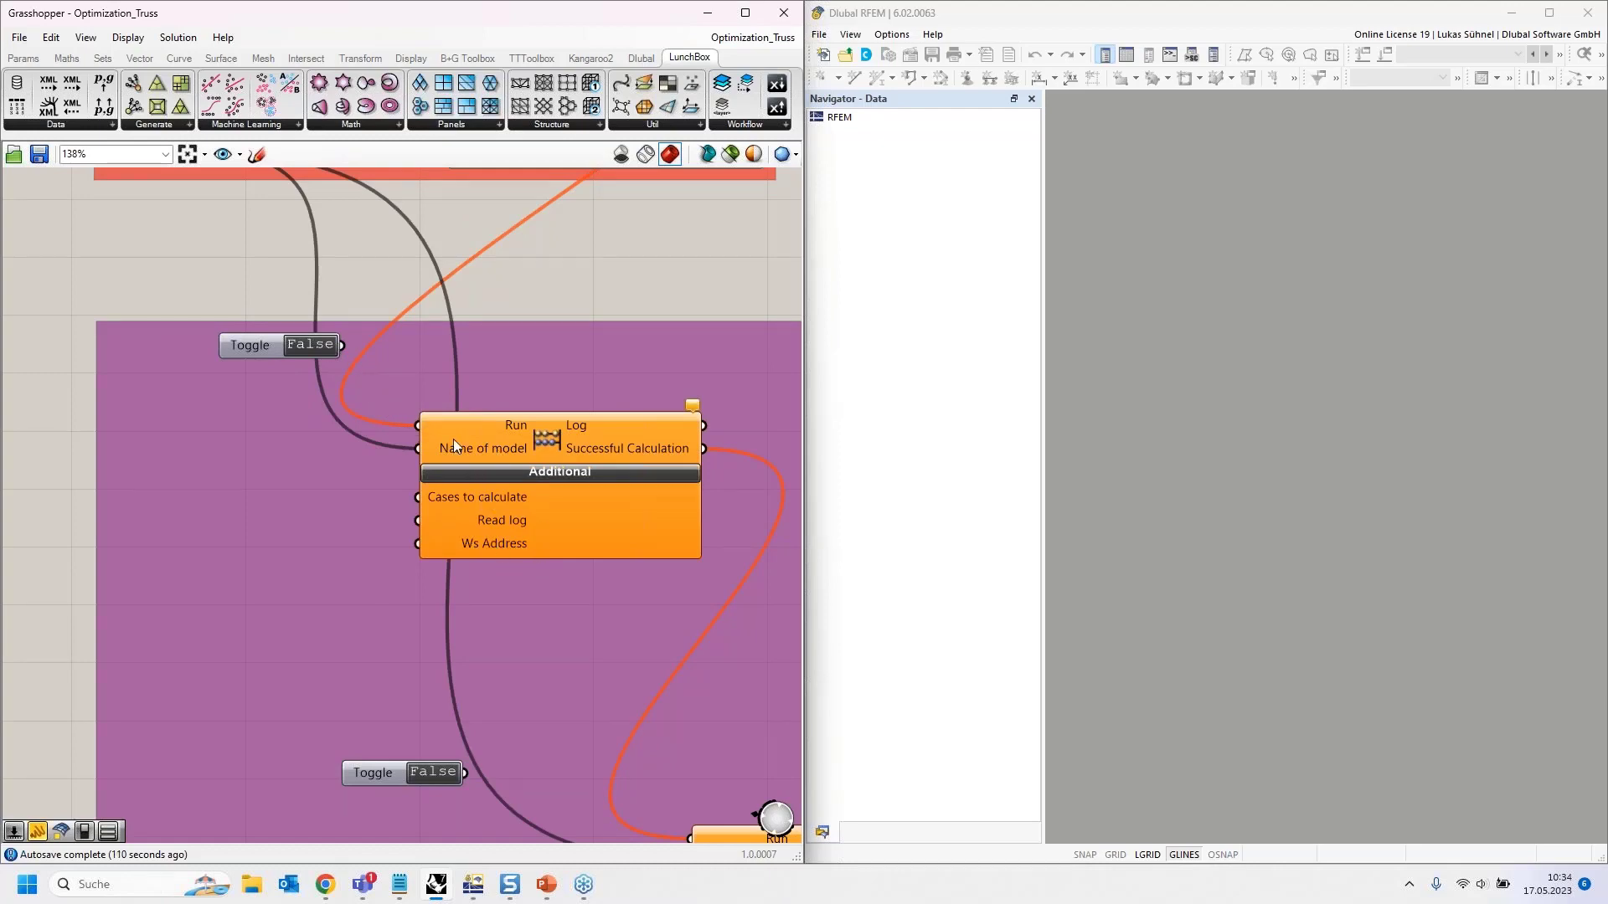
right_click_drag(390, 272, 421, 395)
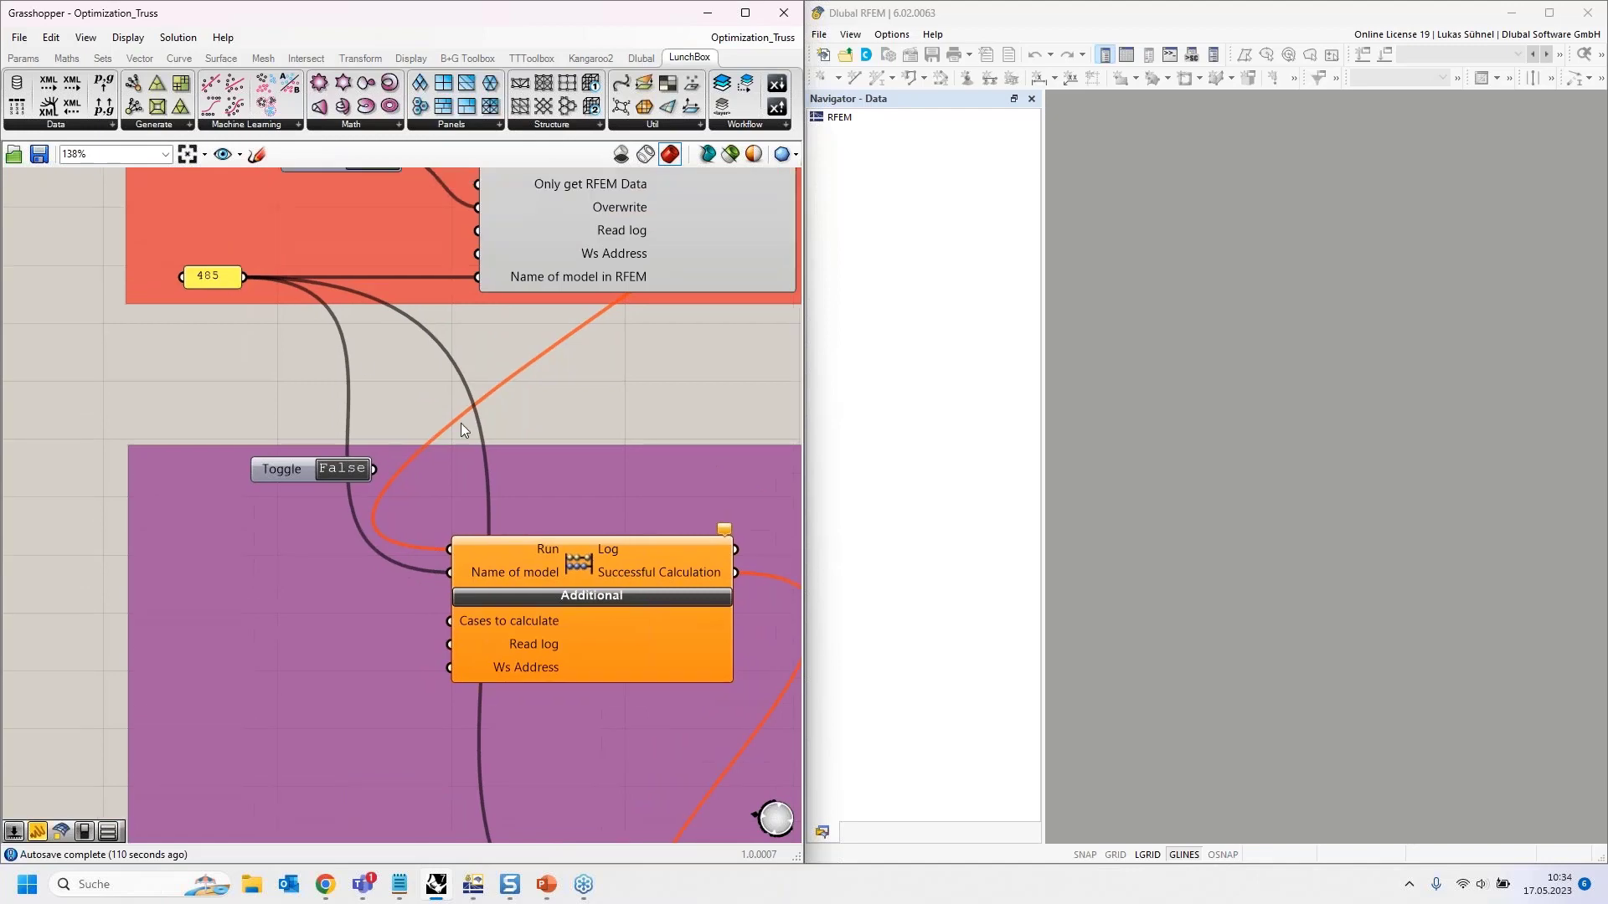
right_click_drag(485, 446, 436, 304)
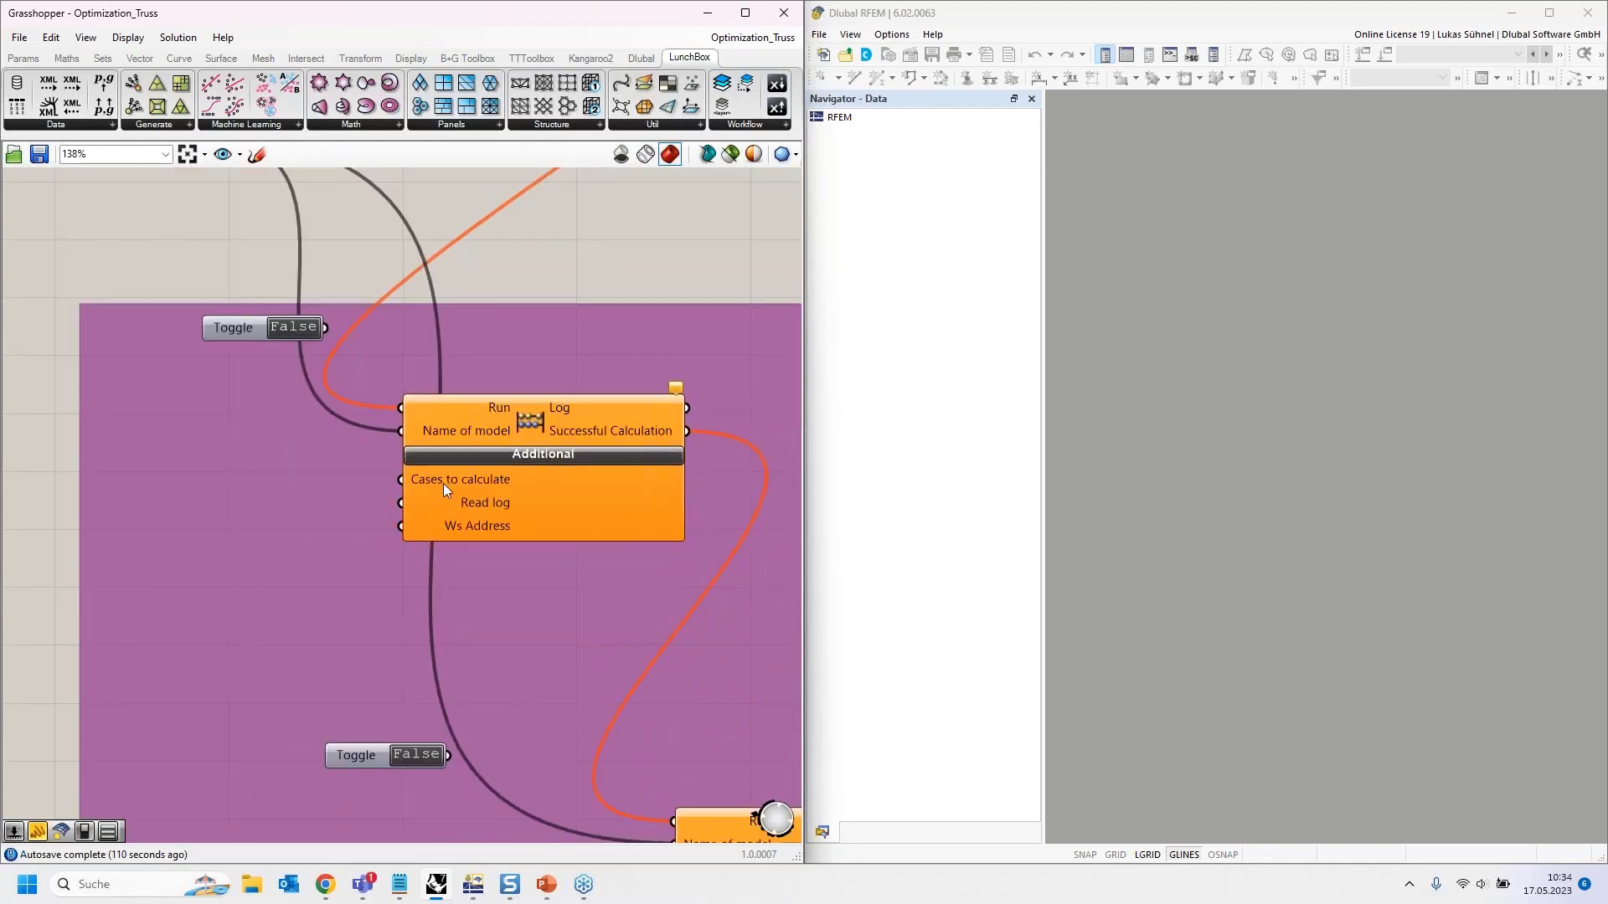
Step: Inspect the Cases to calculate input of RFEM6 Calculate and the Load Combination output that could feed it
mouse_move(443, 484)
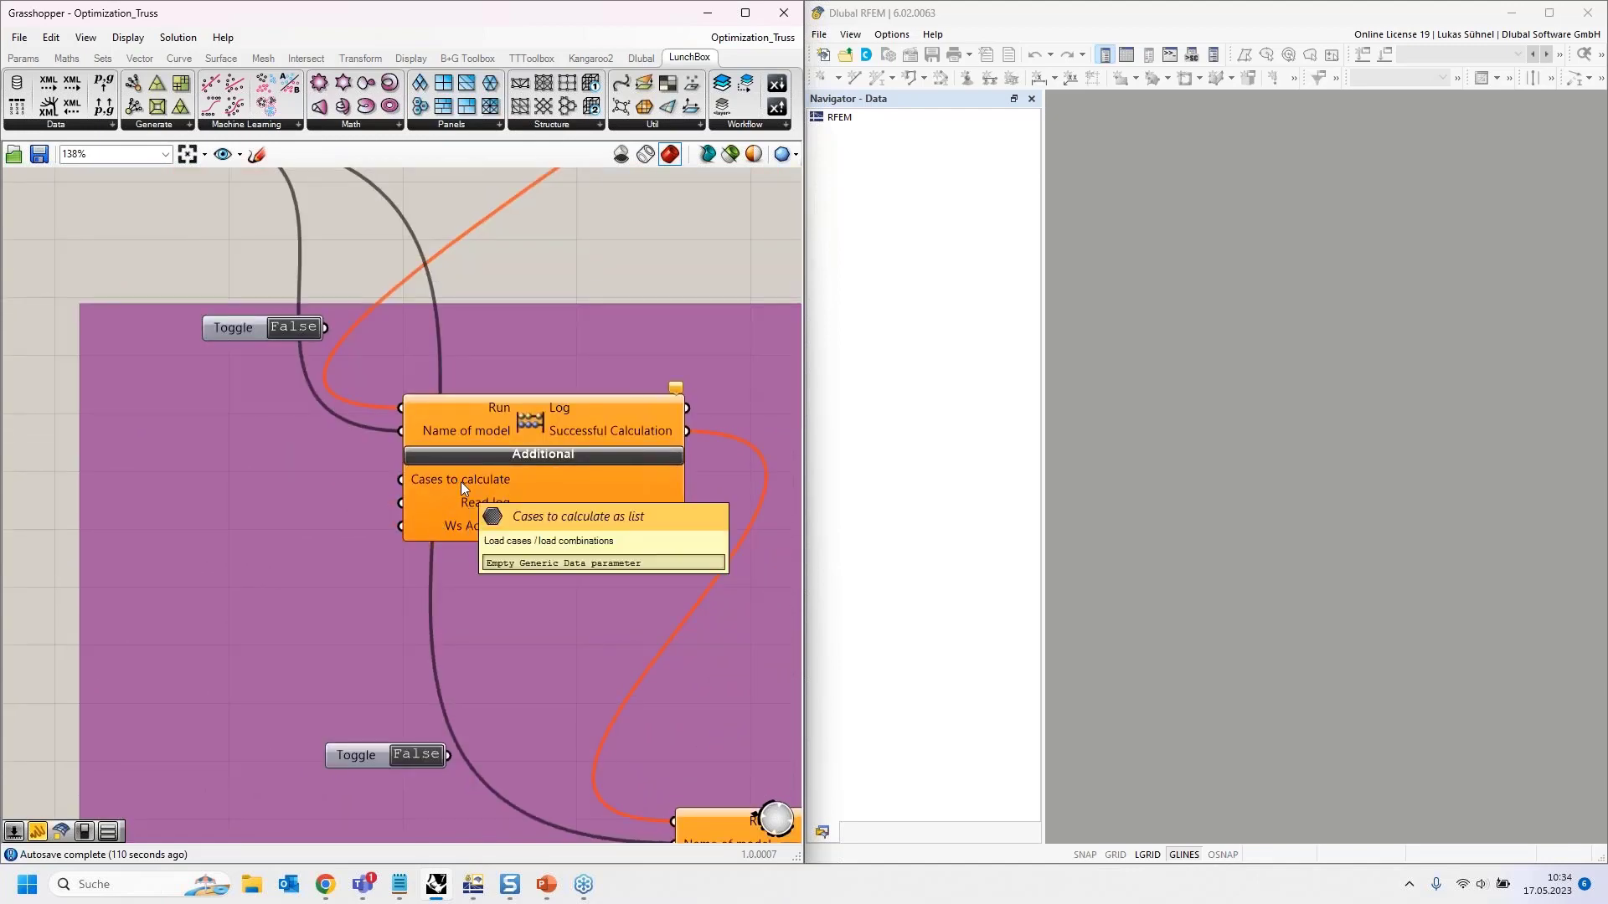
scroll(460, 479, "down", 2)
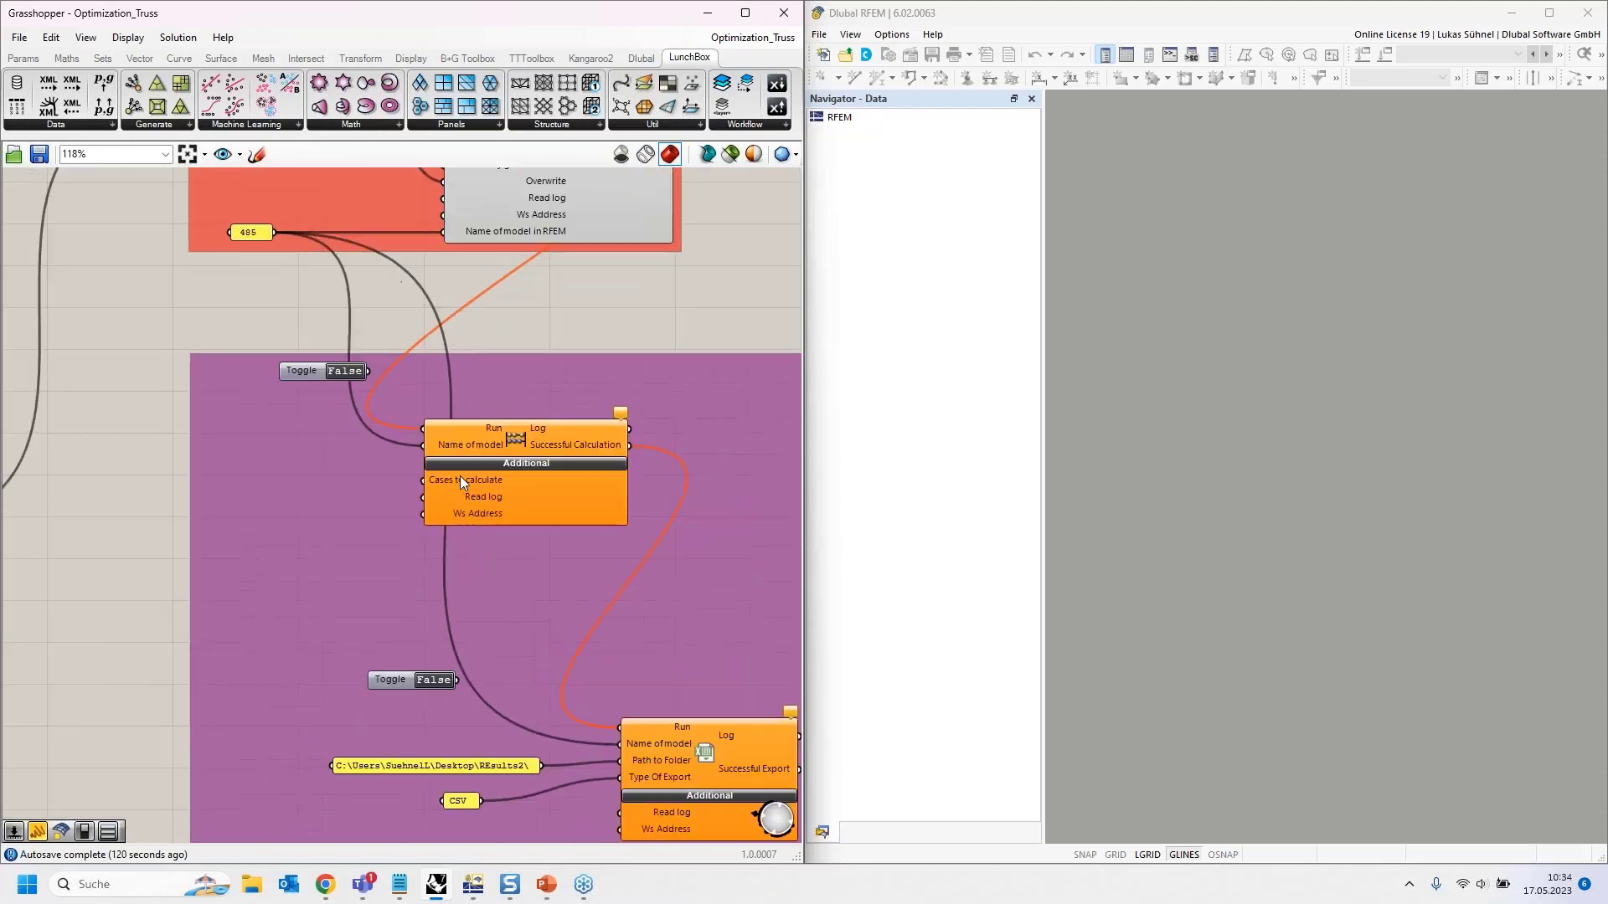
scroll(459, 482, "up", 2)
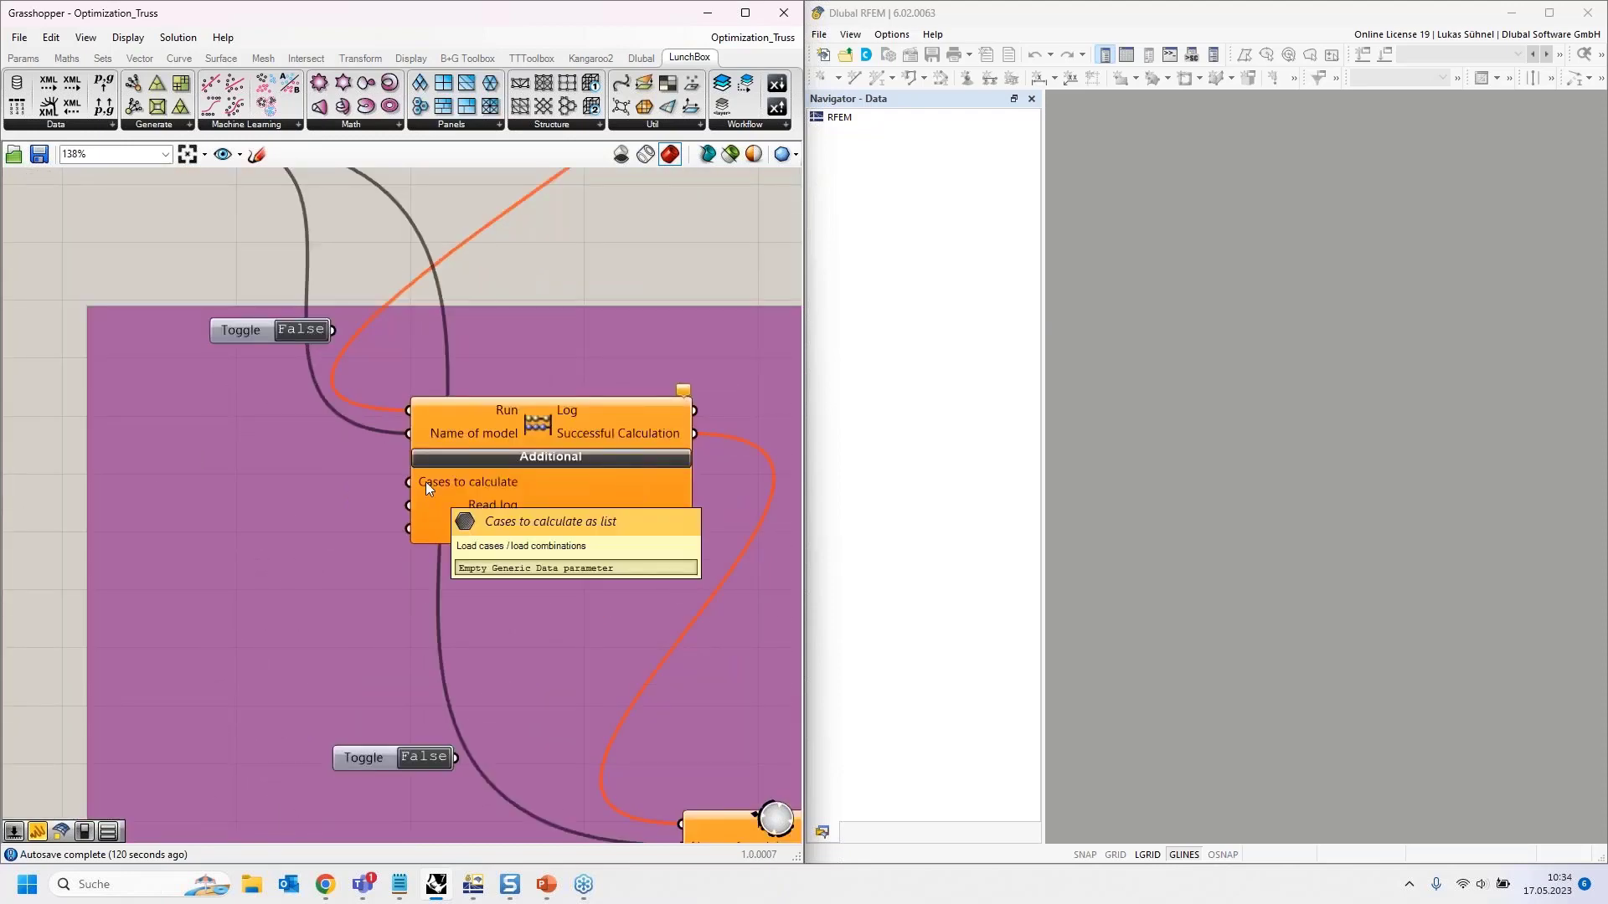
scroll(437, 483, "down", 4)
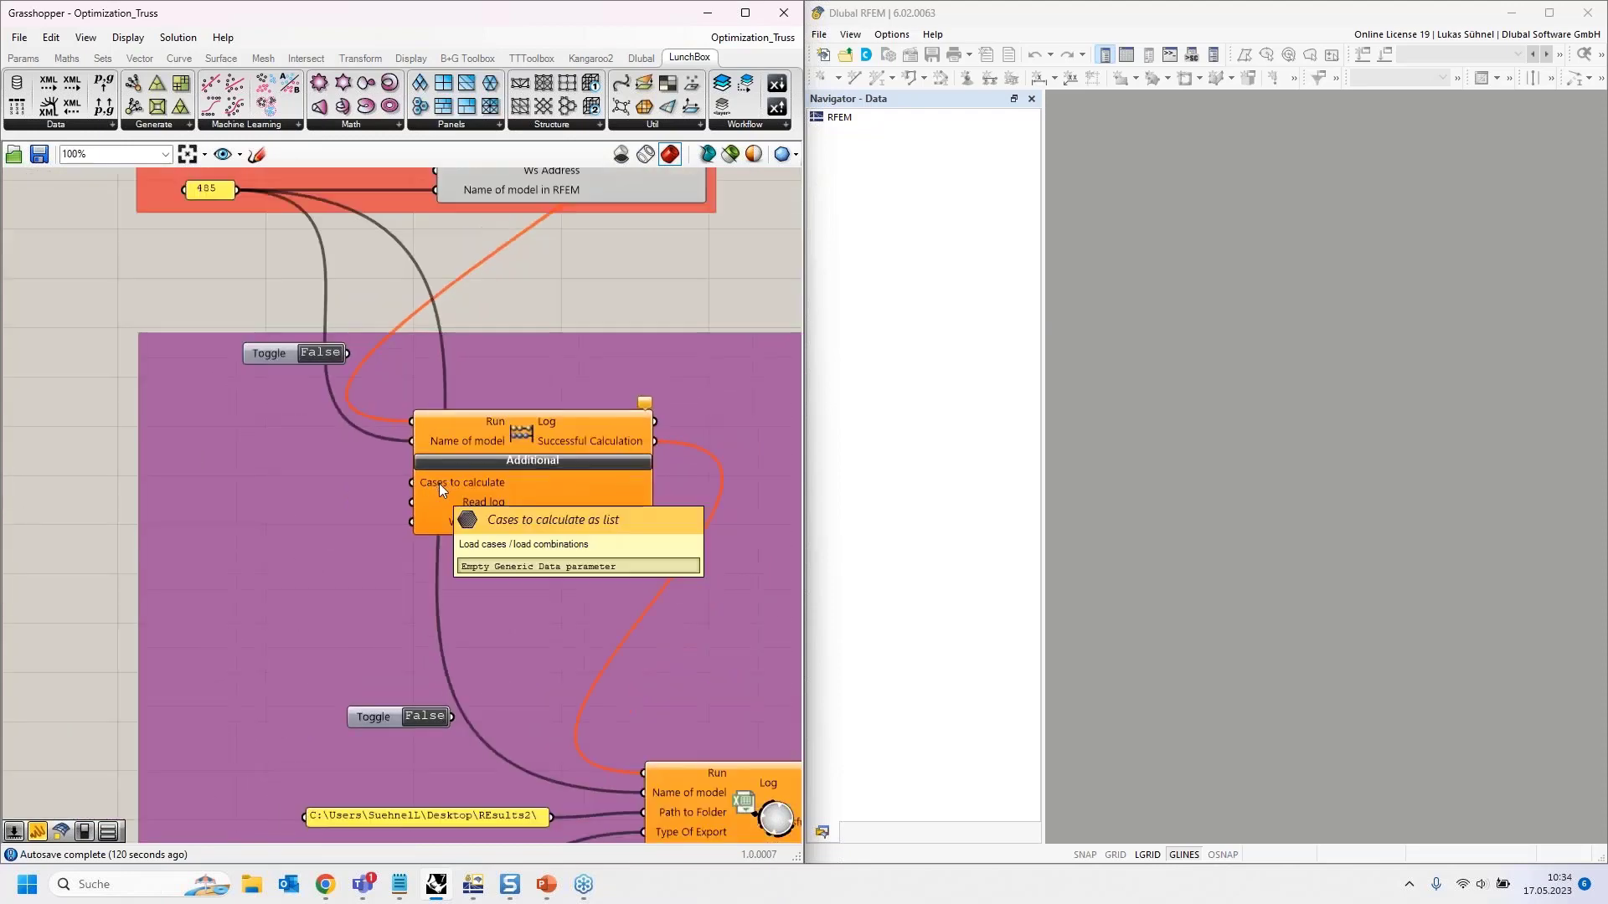
right_click_drag(450, 487, 612, 457)
left_click_drag(198, 484, 306, 495)
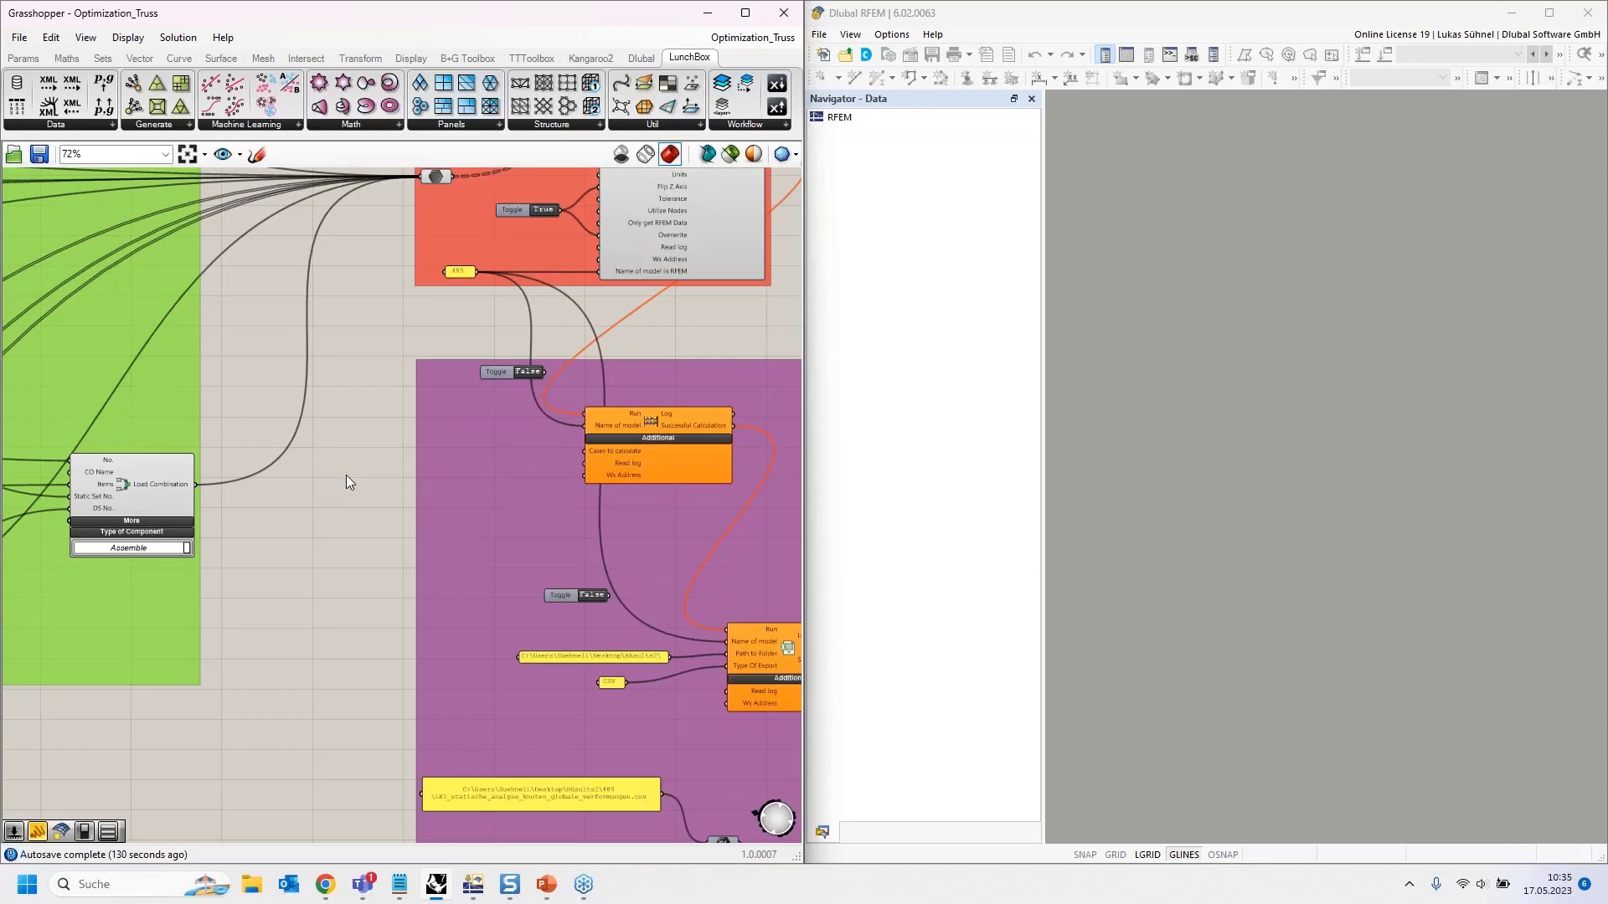
Step: Inspect the Export Results component's Path to Folder and Type Of Export inputs, including the CSV panel
right_click_drag(354, 595, 226, 437)
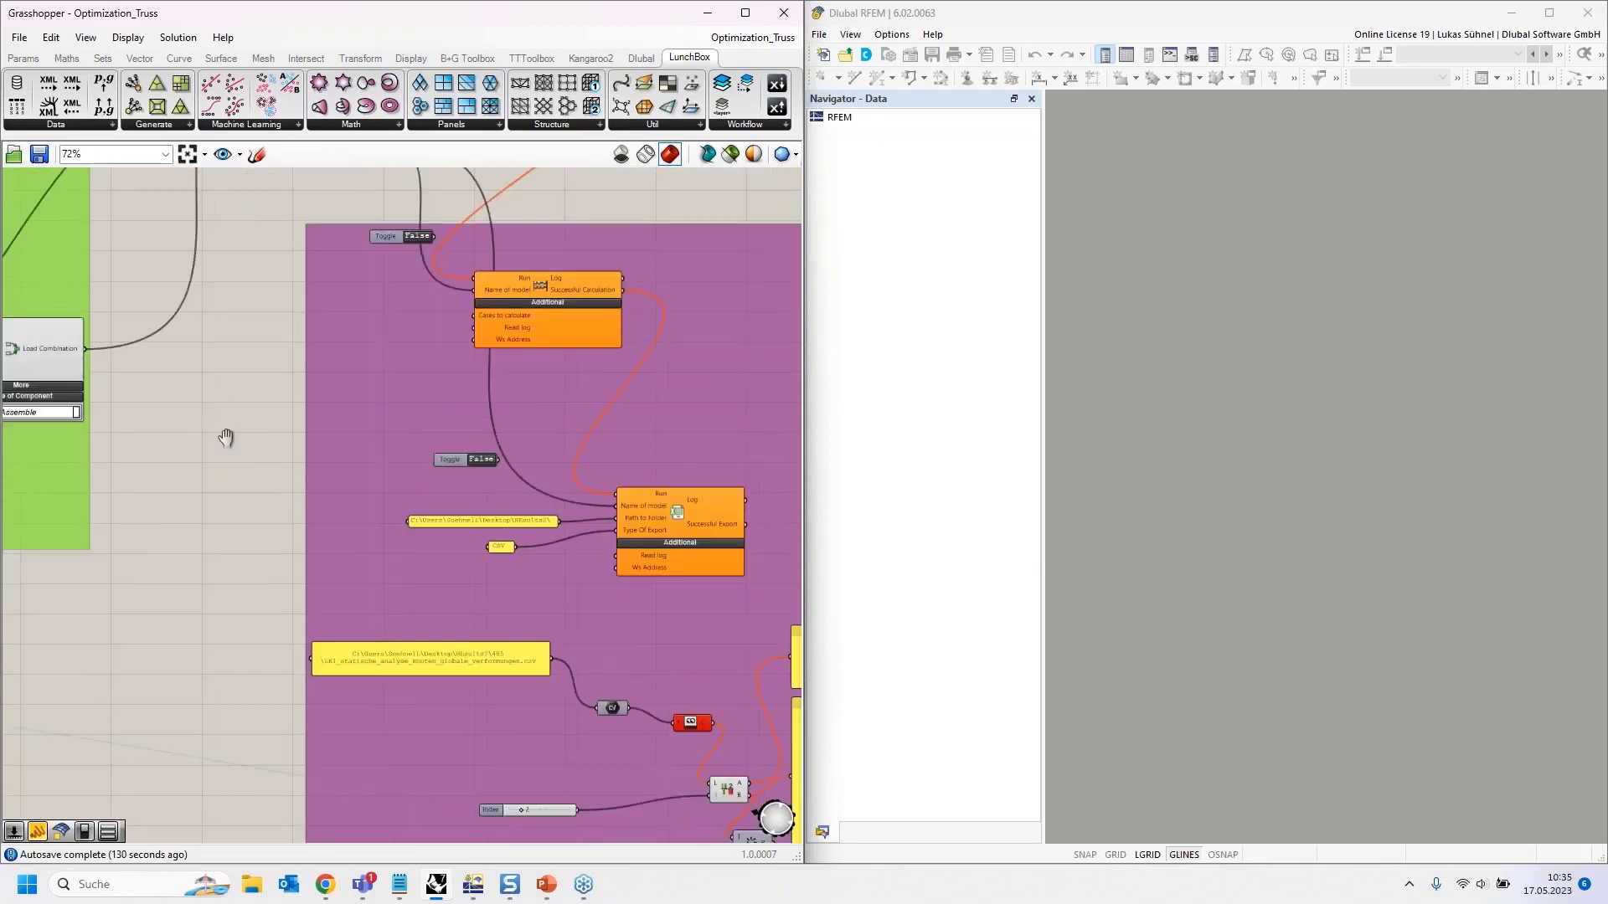
scroll(626, 453, "up", 5)
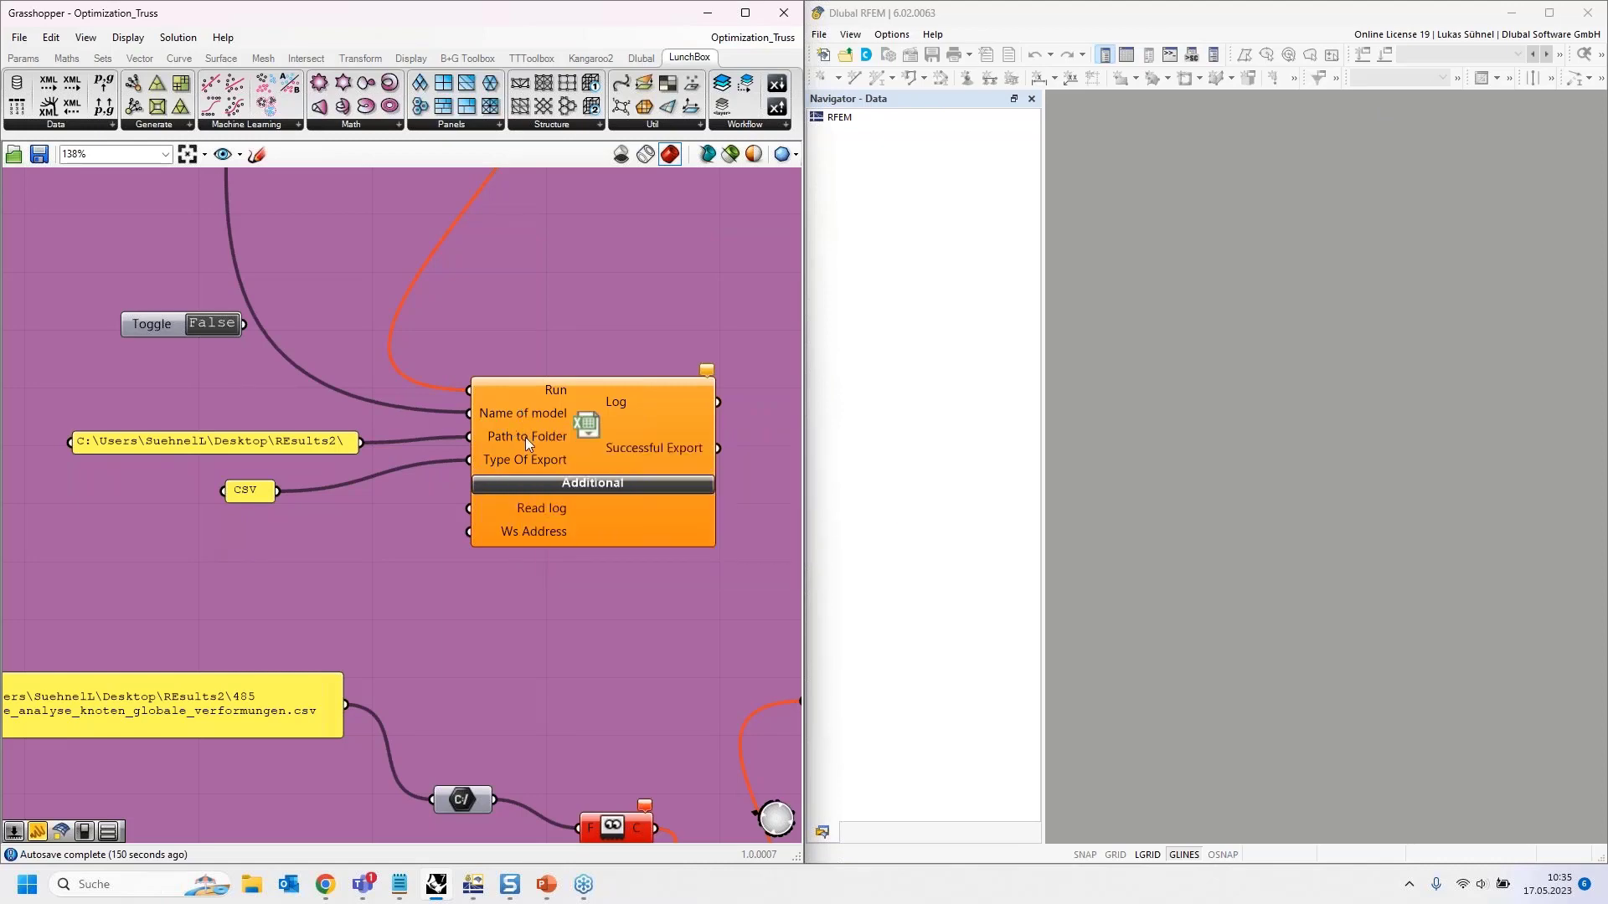
mouse_move(525, 437)
mouse_move(522, 465)
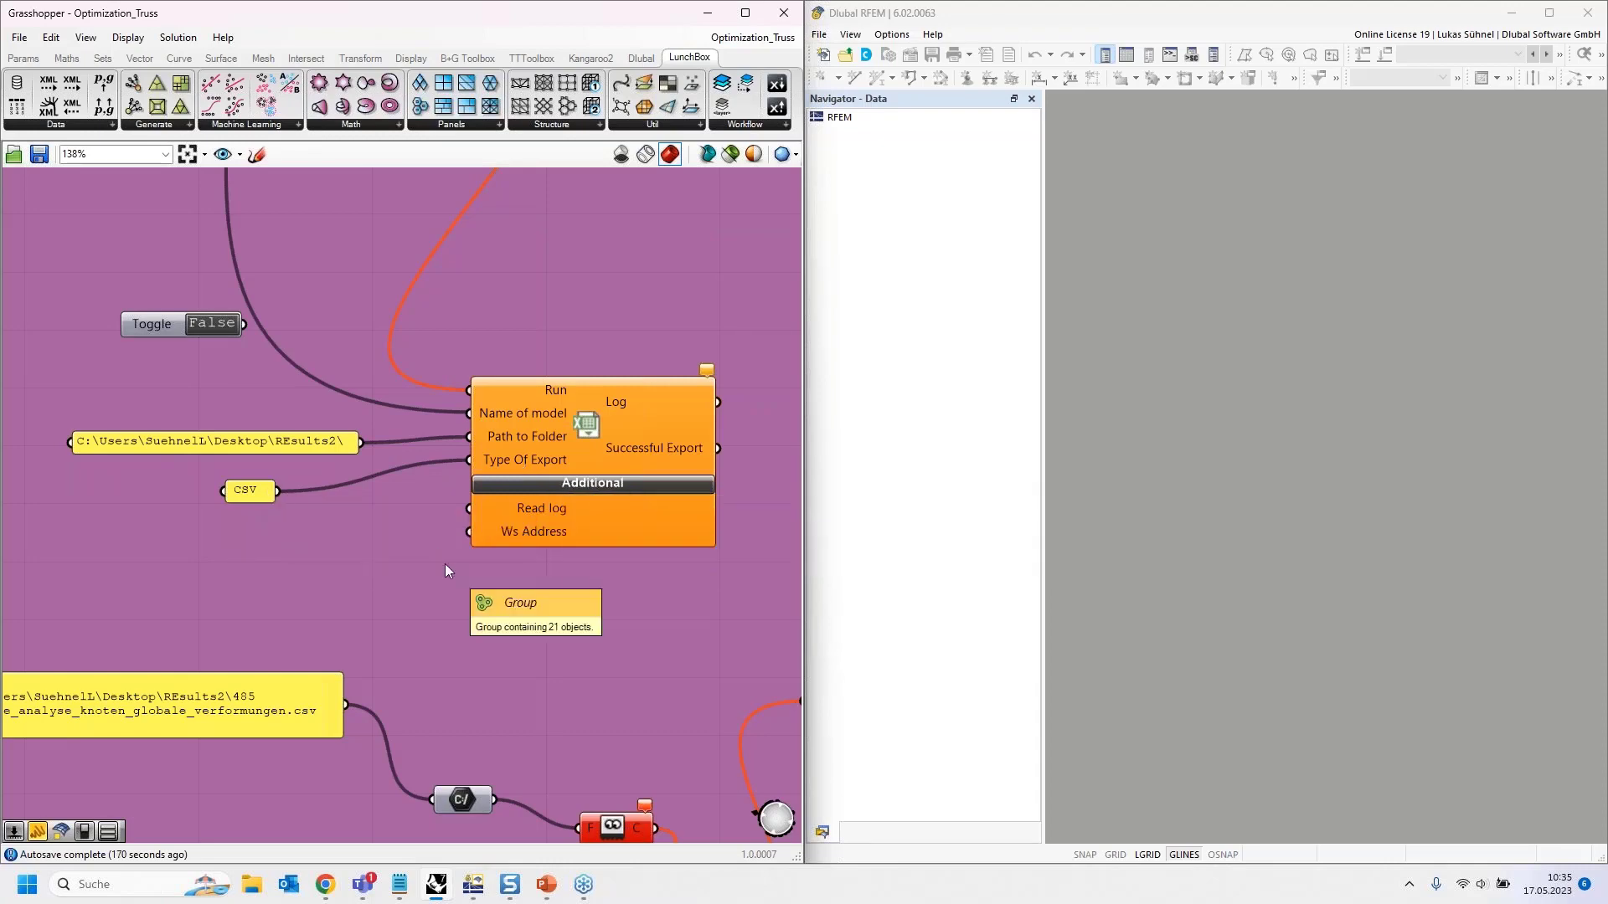
Step: Trace the run triggers from the RFEM export's Successful Export output through RFEM6 Calculate to the Export Results component
scroll(455, 655, "down", 3)
right_click_drag(506, 326, 558, 606)
right_click_drag(614, 335, 587, 250)
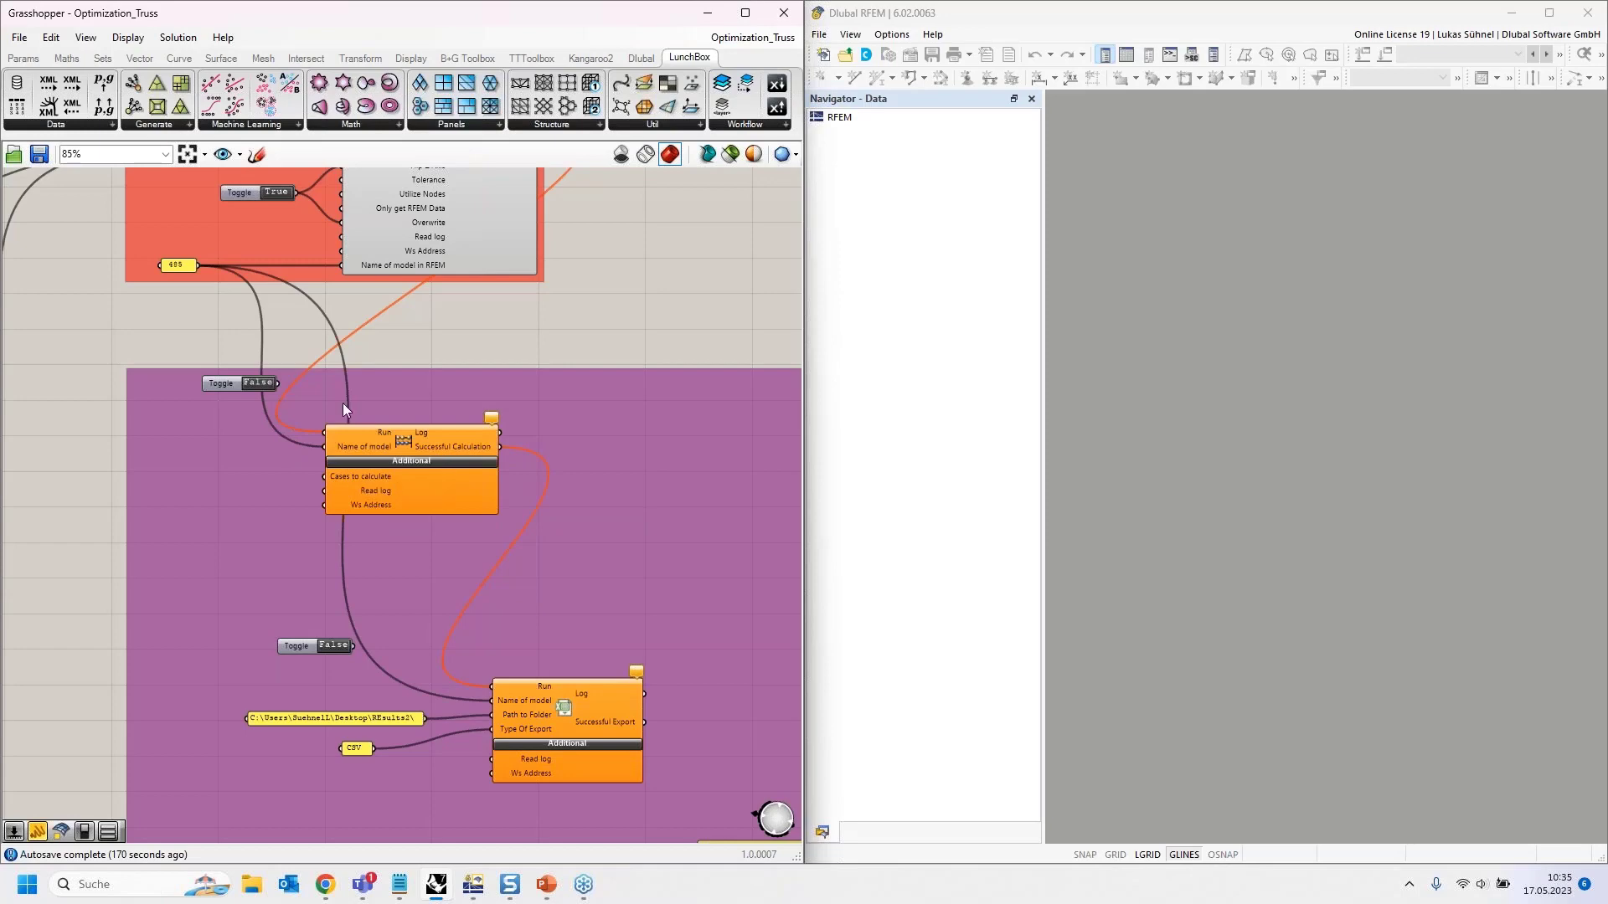
right_click_drag(592, 285, 650, 485)
scroll(507, 385, "up", 2)
left_click(507, 325)
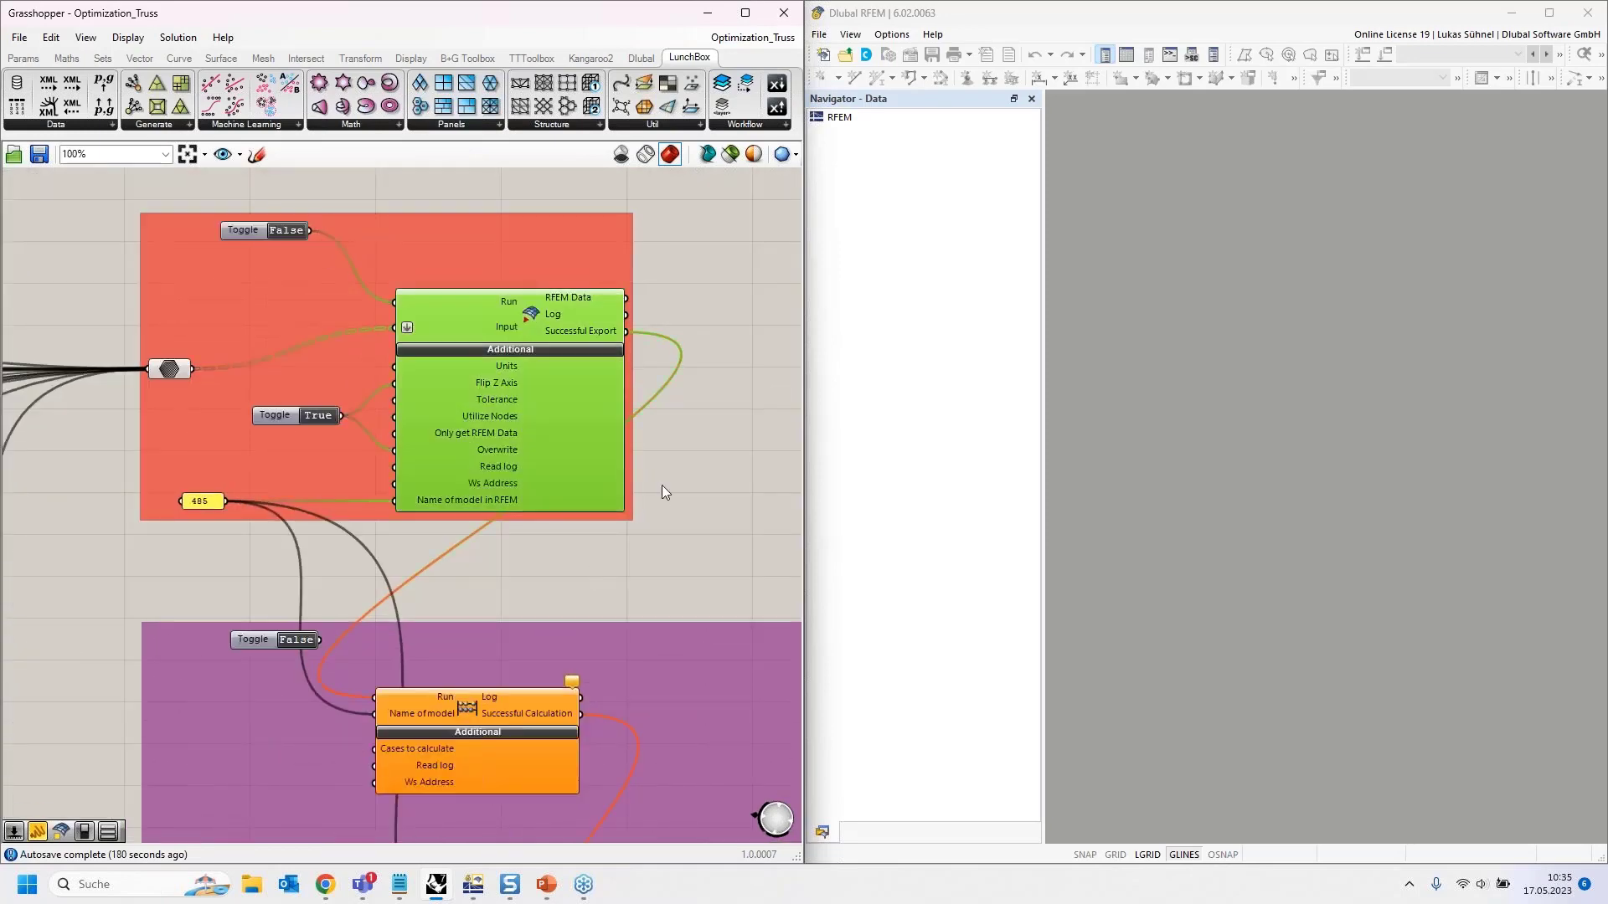
left_click(672, 489)
left_click(530, 320)
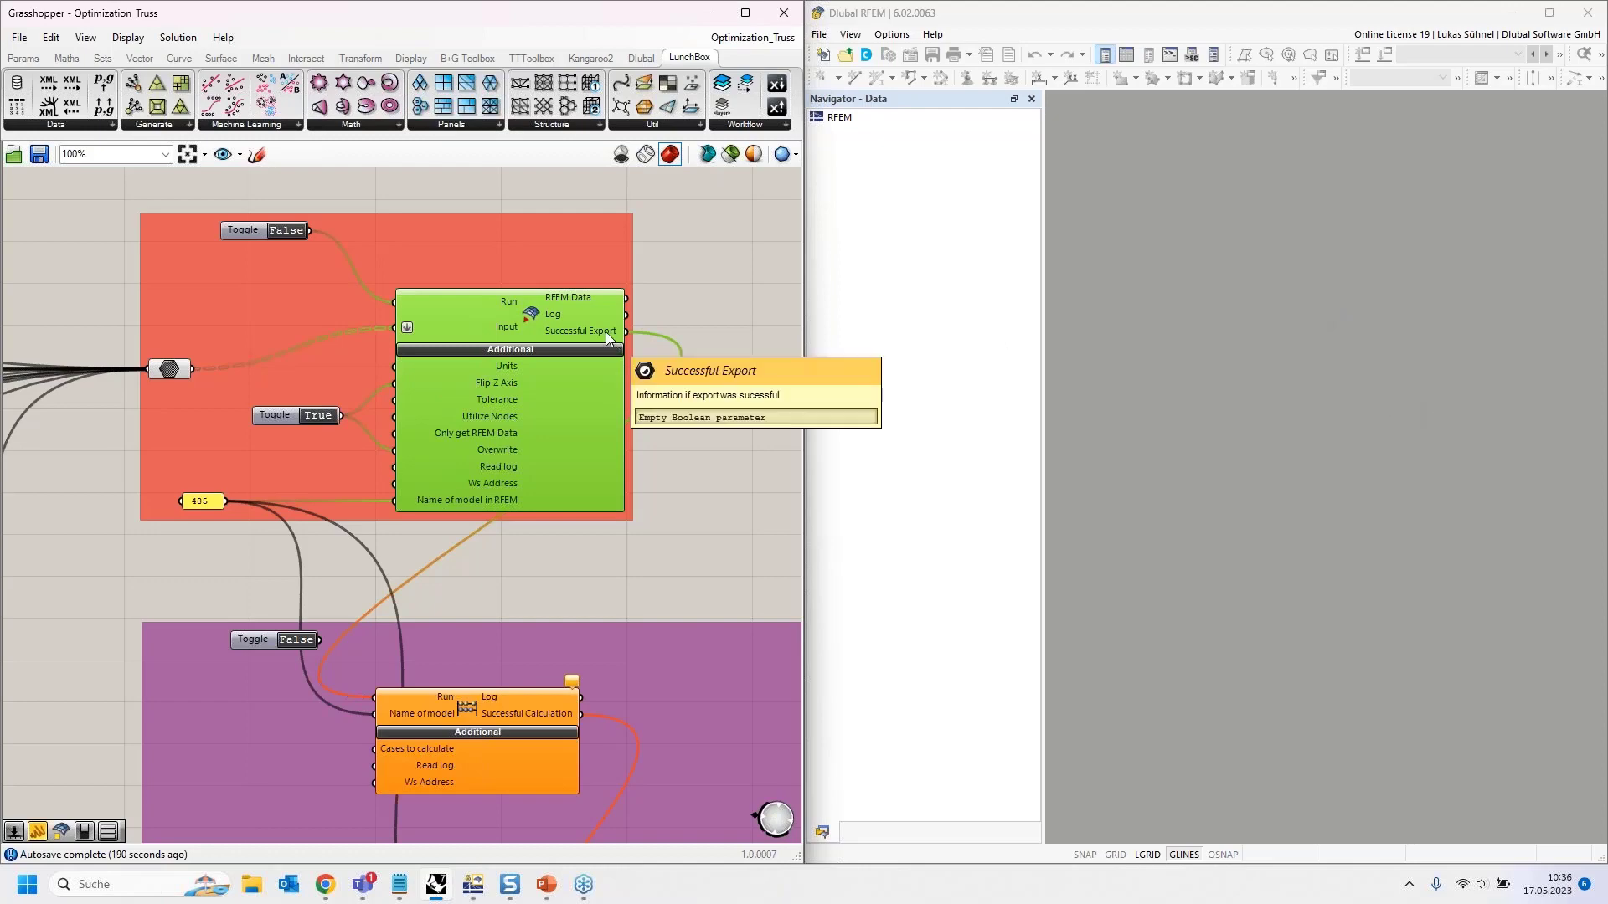
right_click_drag(710, 447, 680, 332)
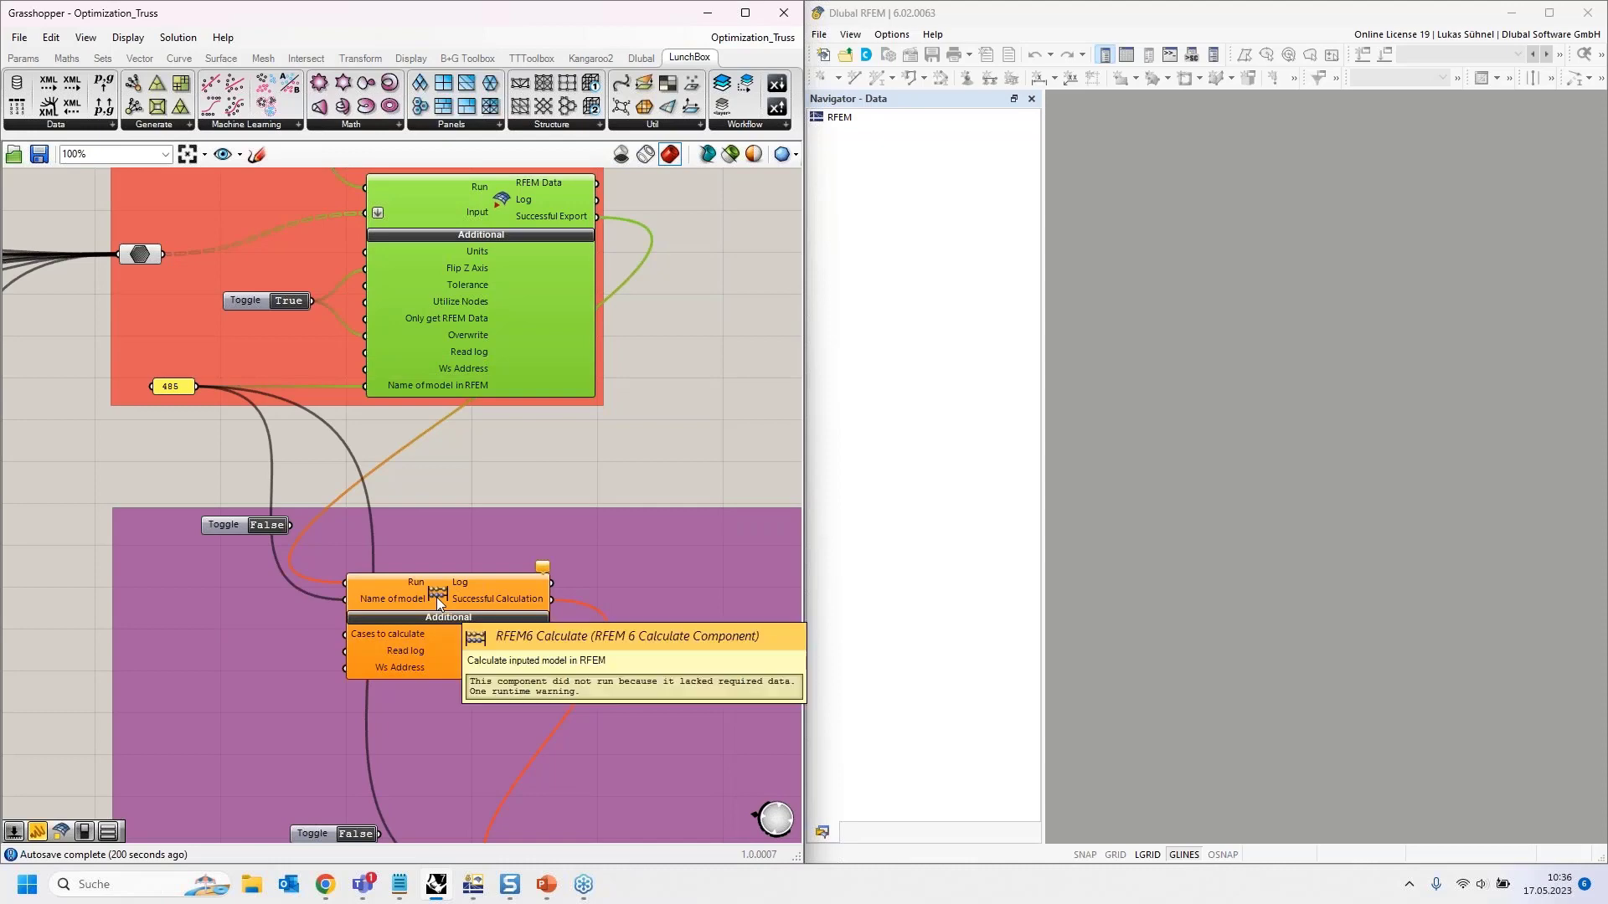
mouse_move(385, 583)
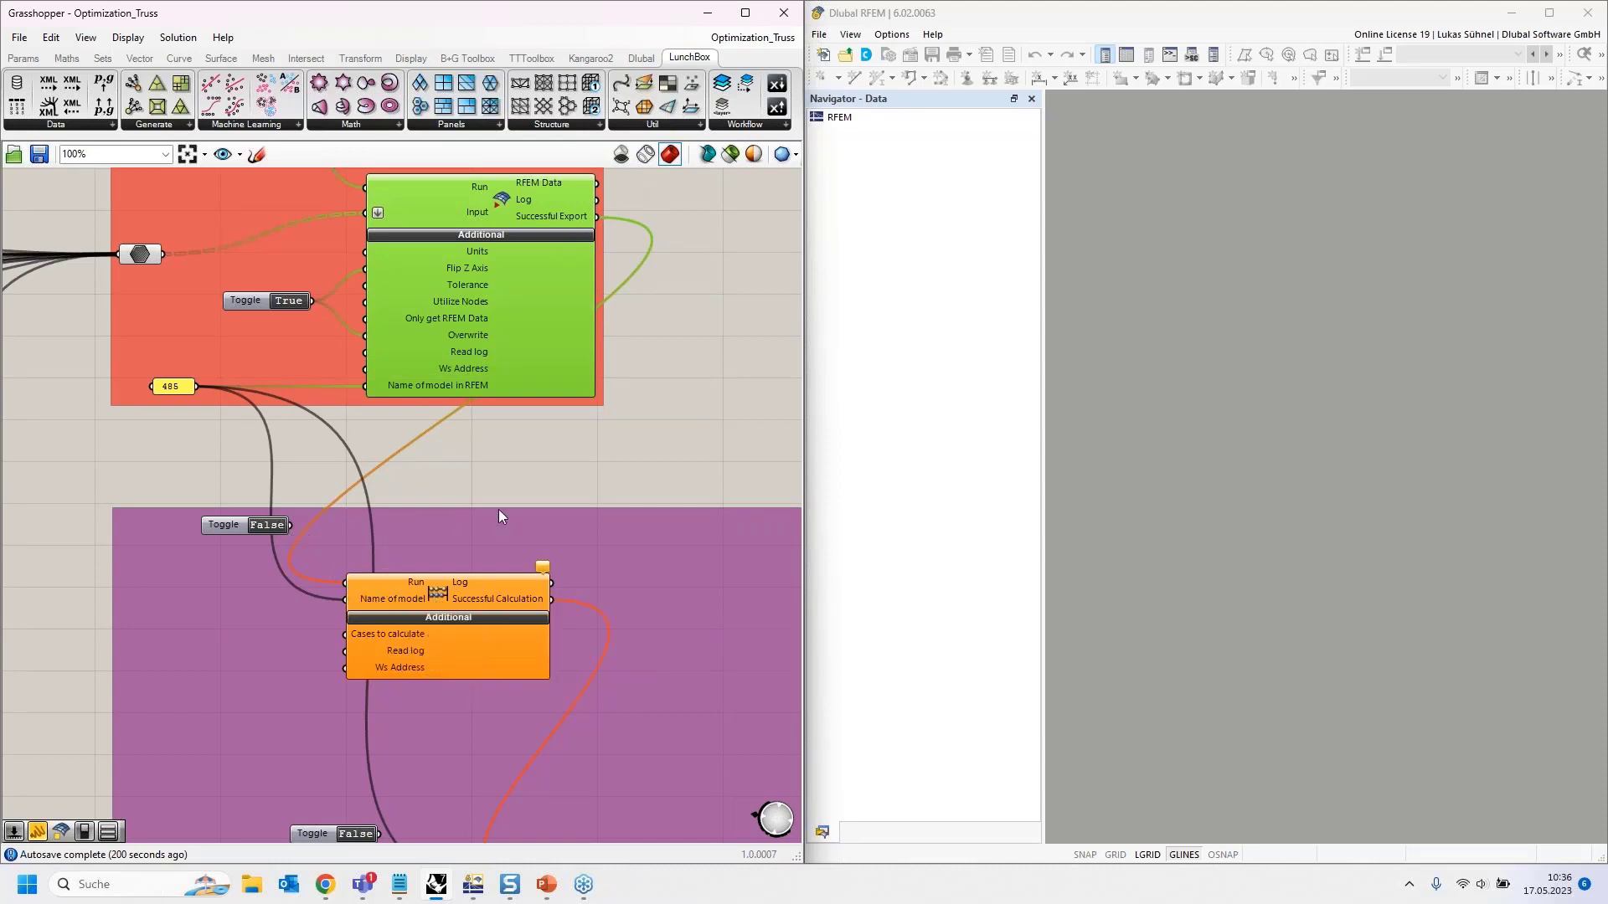
right_click_drag(535, 428, 514, 161)
mouse_move(441, 329)
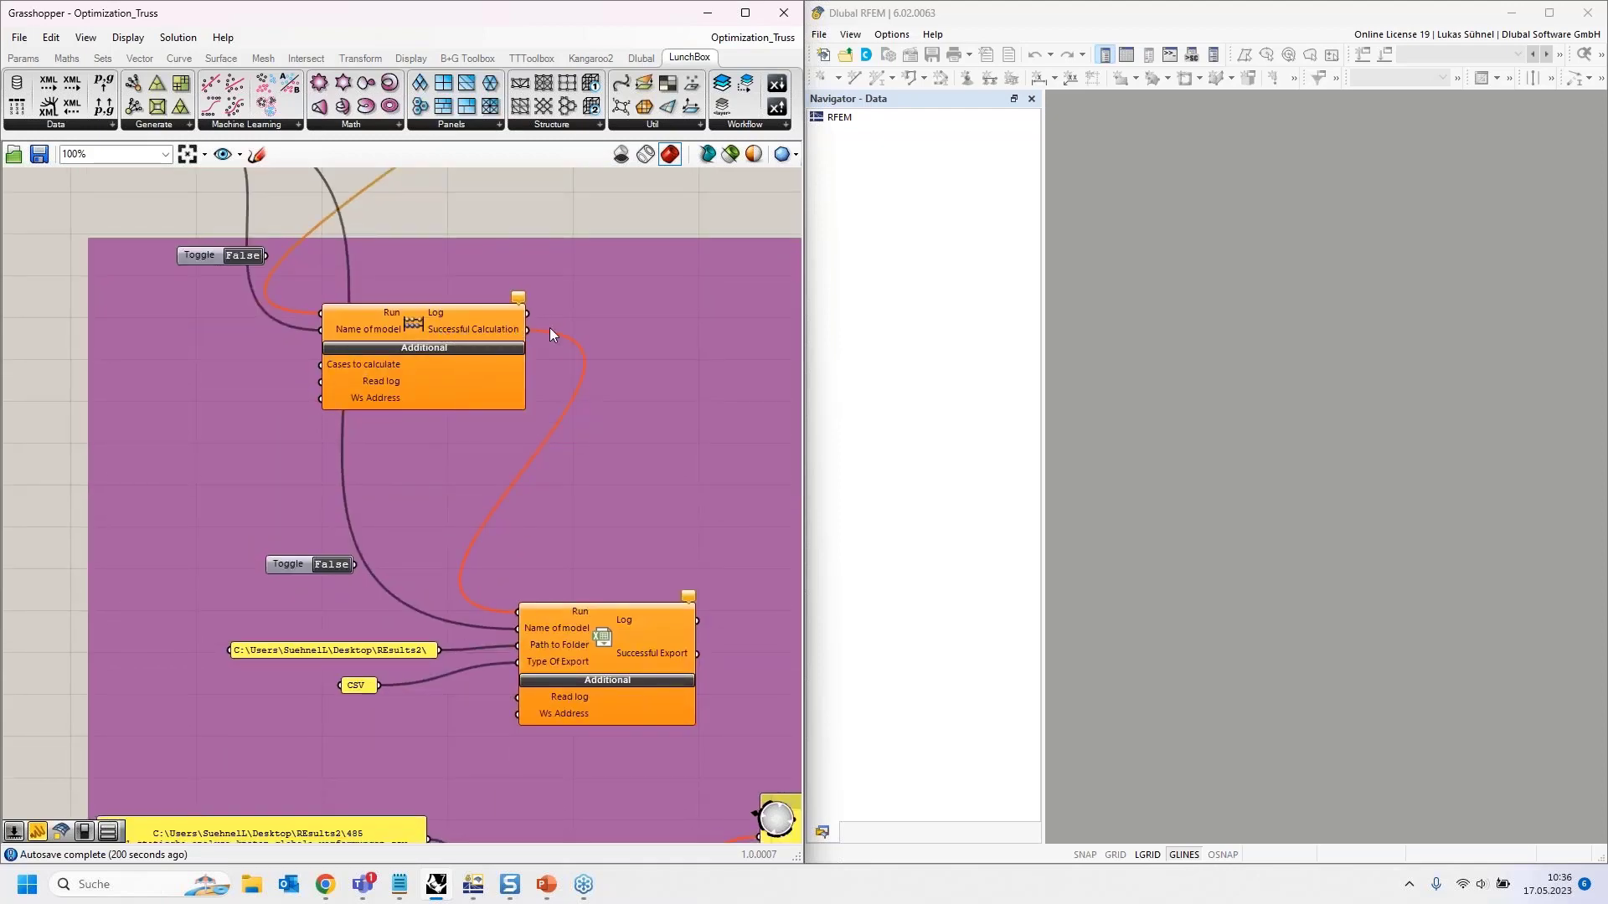
right_click_drag(661, 529, 591, 378)
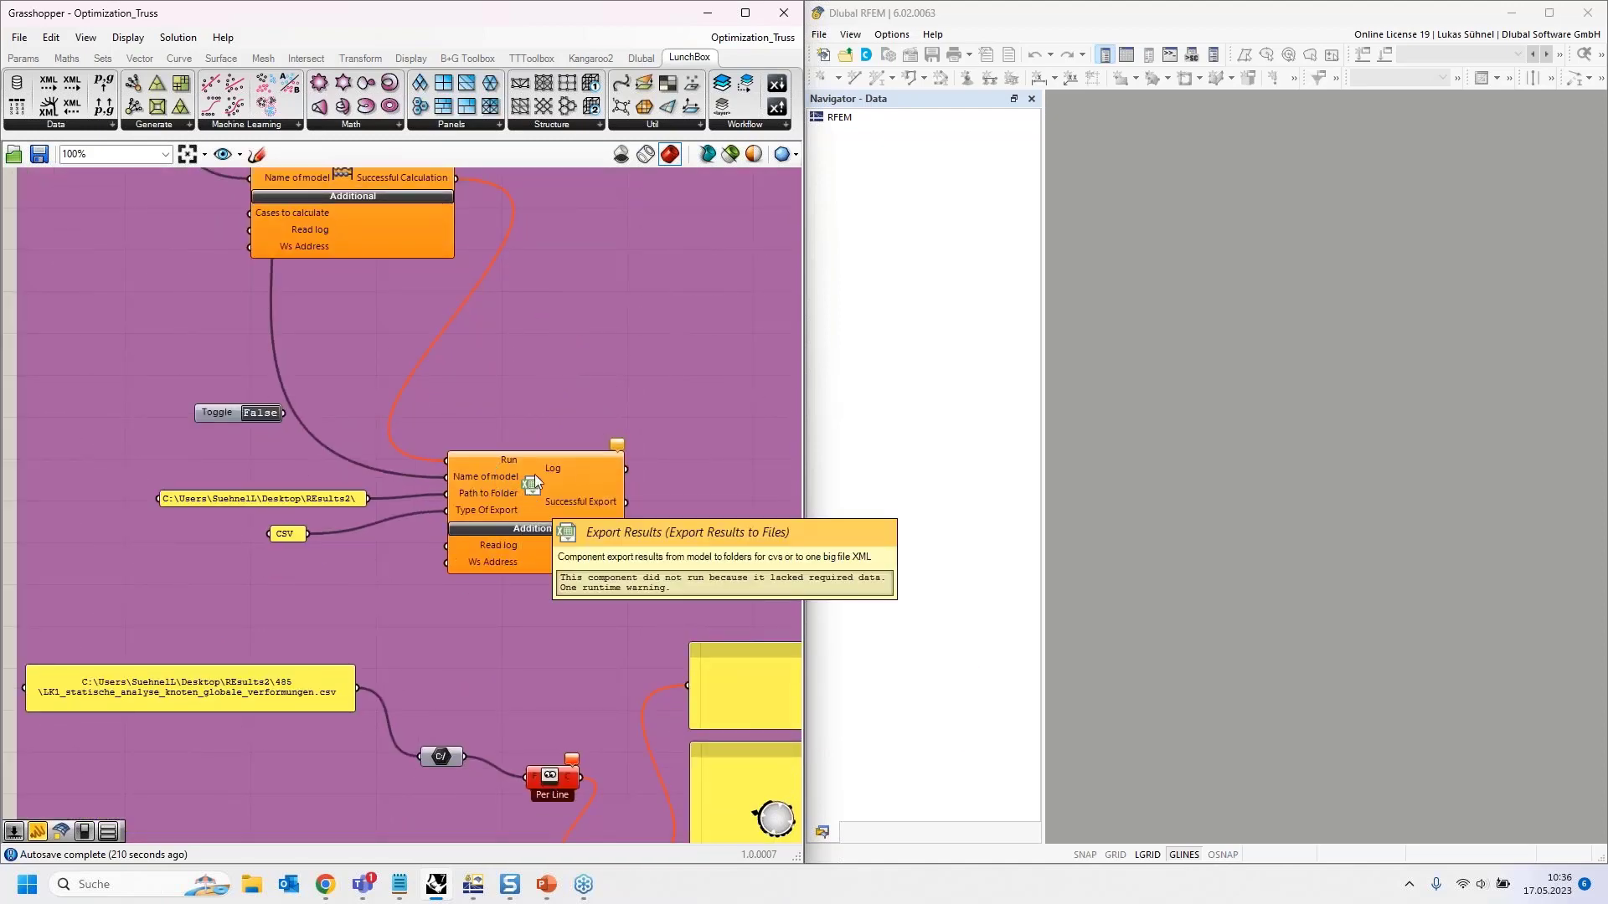
Step: Set the model-name panel feeding the RFEM export, calculation and result export components to File2
right_click_drag(542, 319, 694, 763)
right_click_drag(330, 466, 461, 468)
double_click(365, 410)
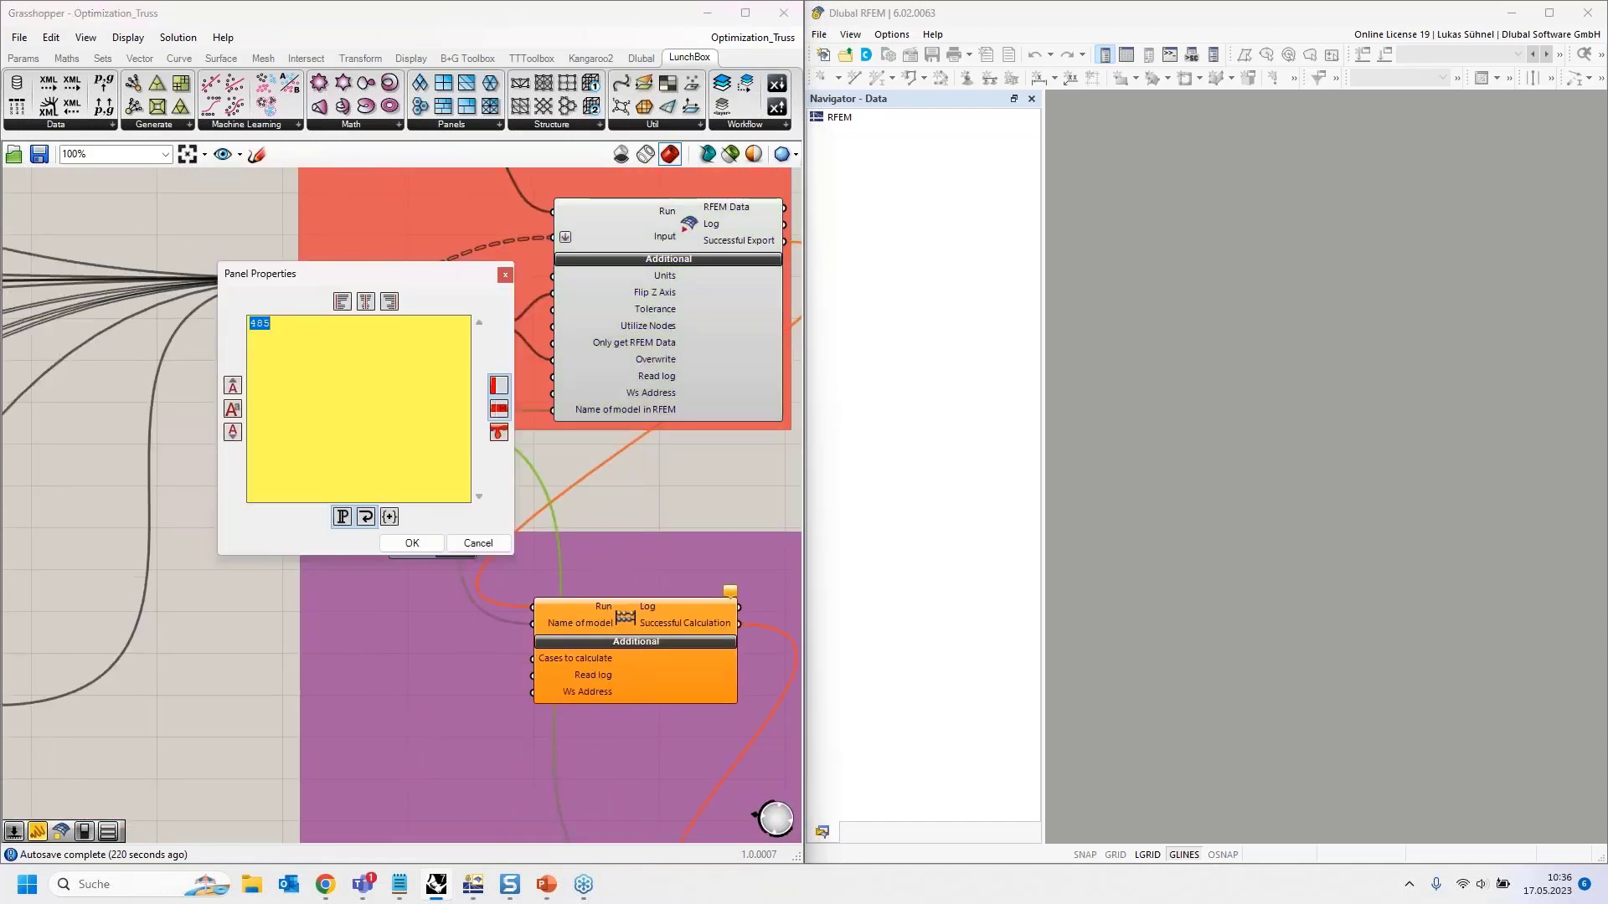
type("File2")
left_click(412, 543)
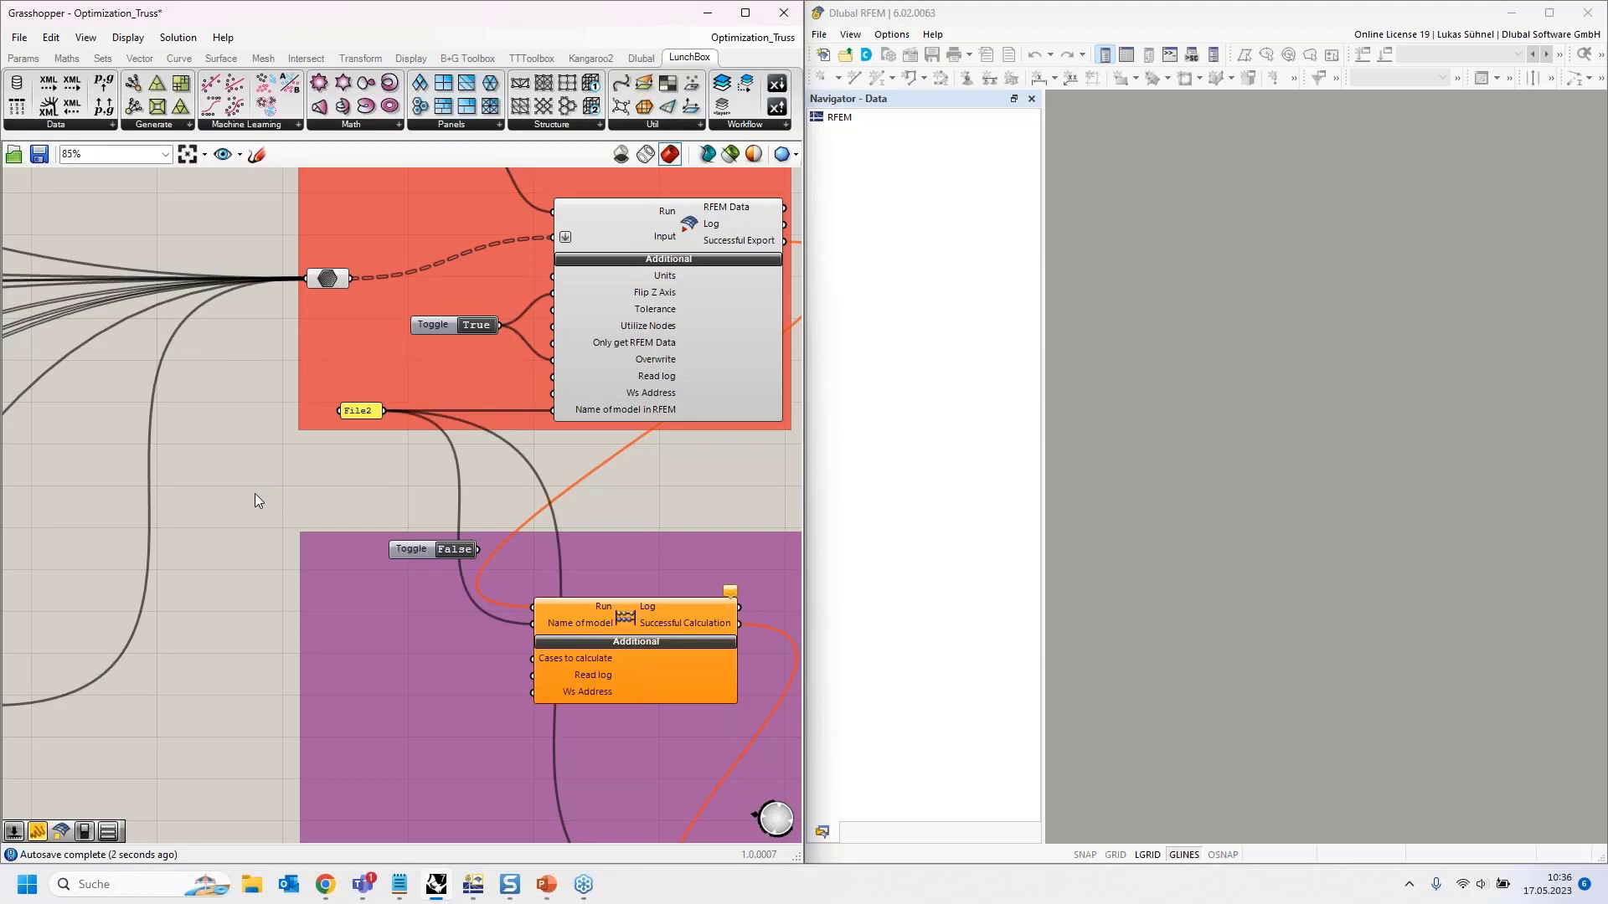
Step: Run the RFEM export of the truss with its Run toggle set to True
scroll(255, 494, "down", 5)
right_click_drag(188, 520, 224, 521)
scroll(408, 369, "up", 5)
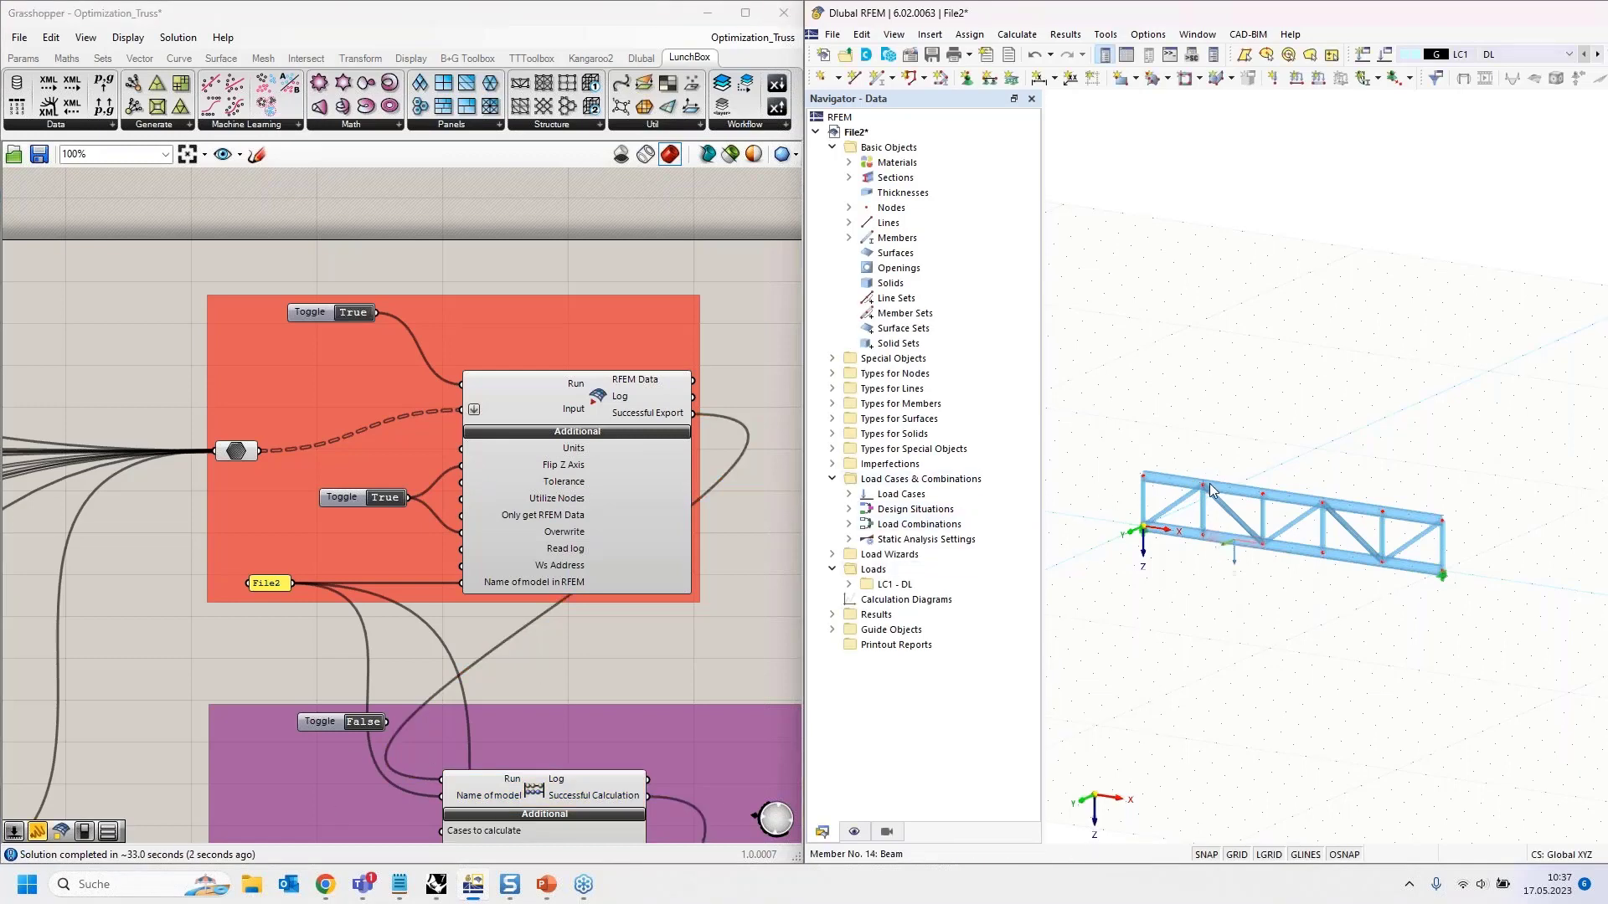
Step: Enlarge the RFEM window and display the global deformations of load combination CO1 on the exported truss
left_click_drag(1458, 25, 1254, 1)
left_click(738, 48)
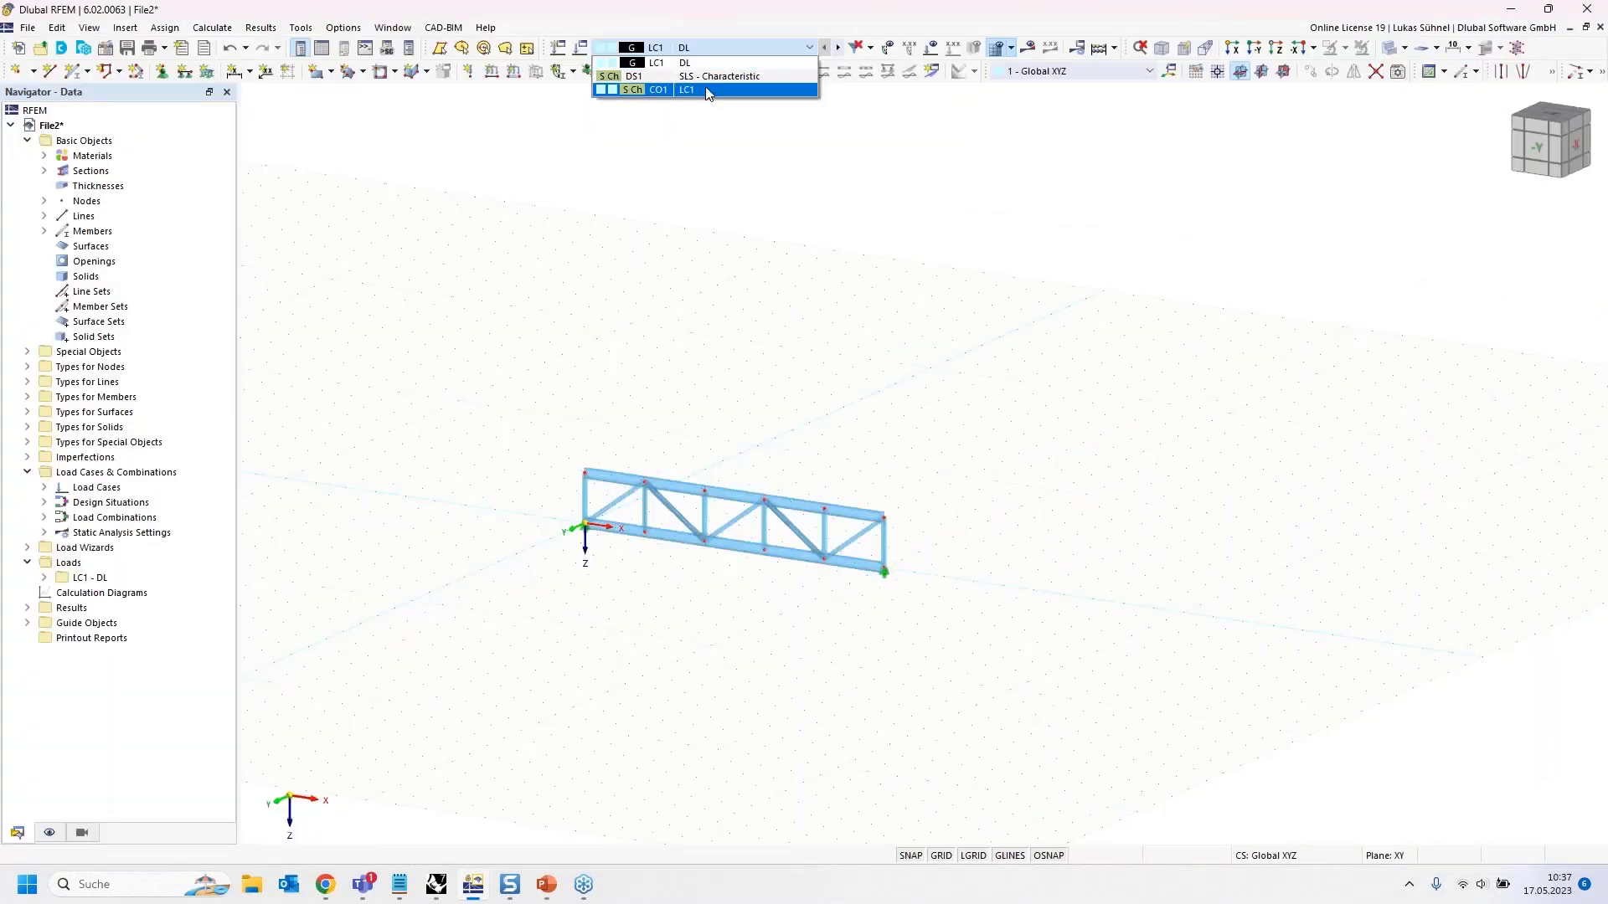
left_click(708, 91)
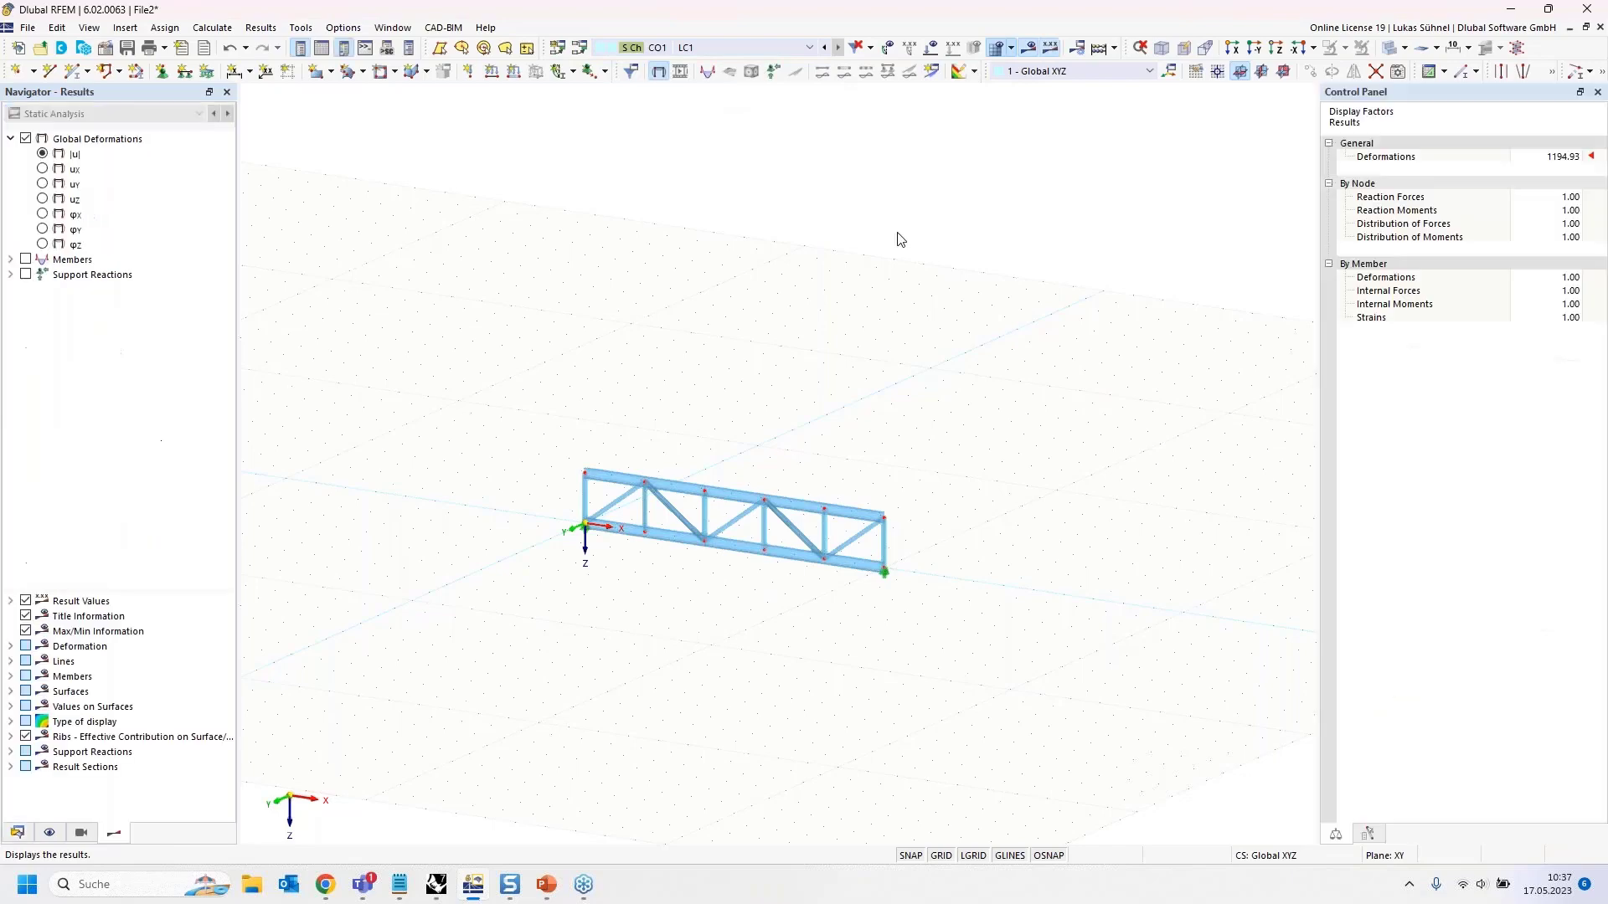
scroll(576, 601, "up", 4)
middle_click_drag(546, 546, 748, 526, "ctrl")
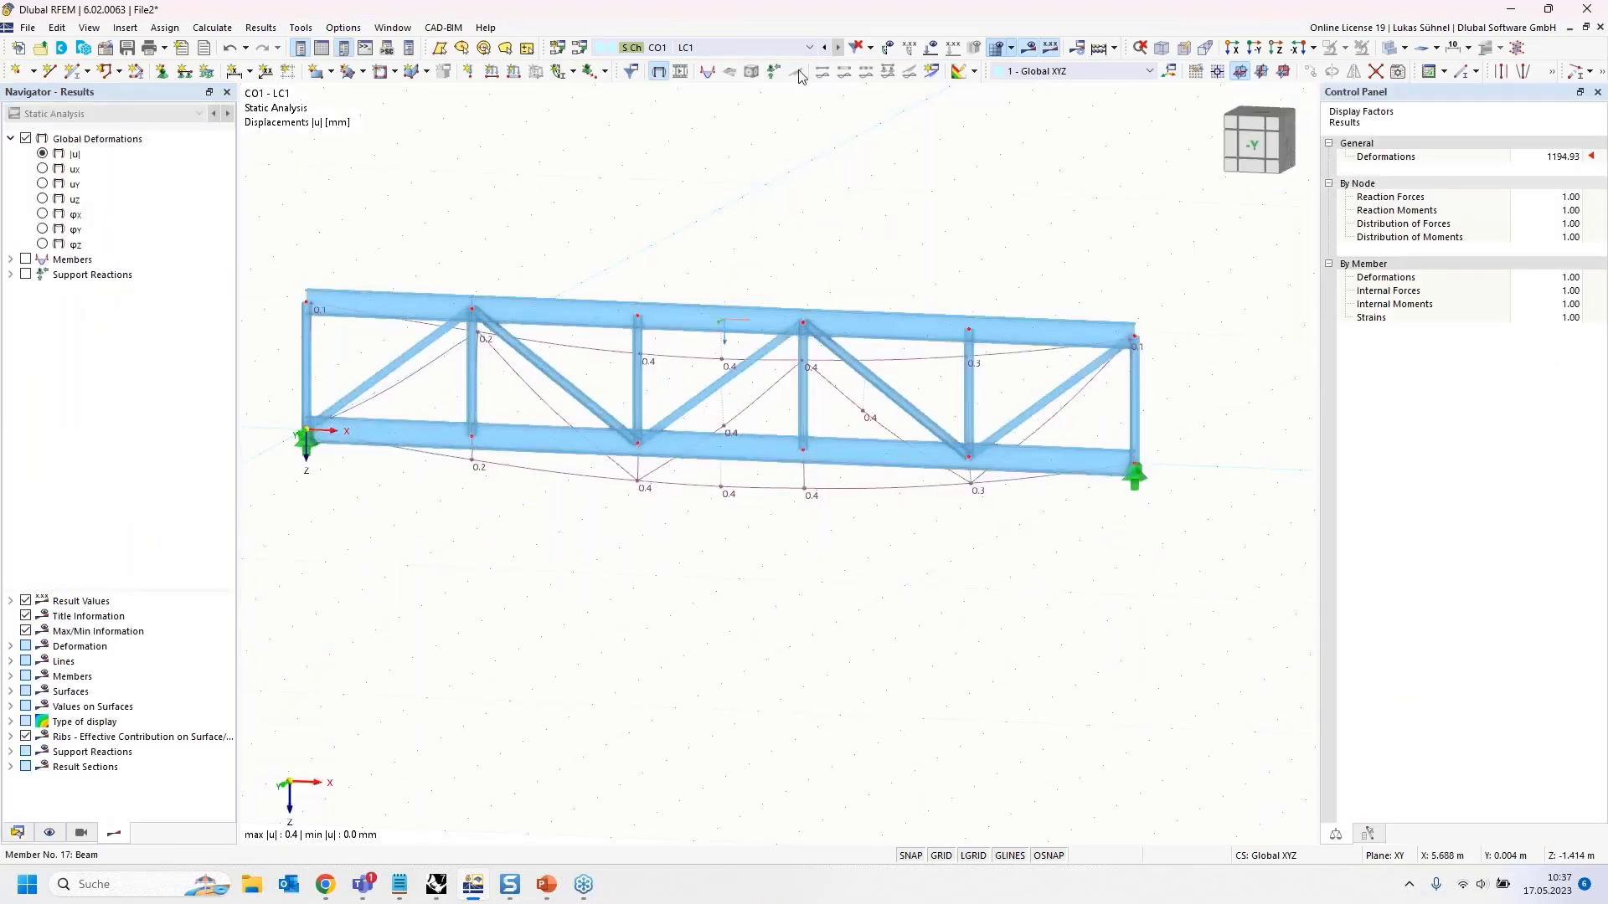
Step: Place the RFEM window beside Grasshopper again, with the whole truss in view
double_click(753, 17)
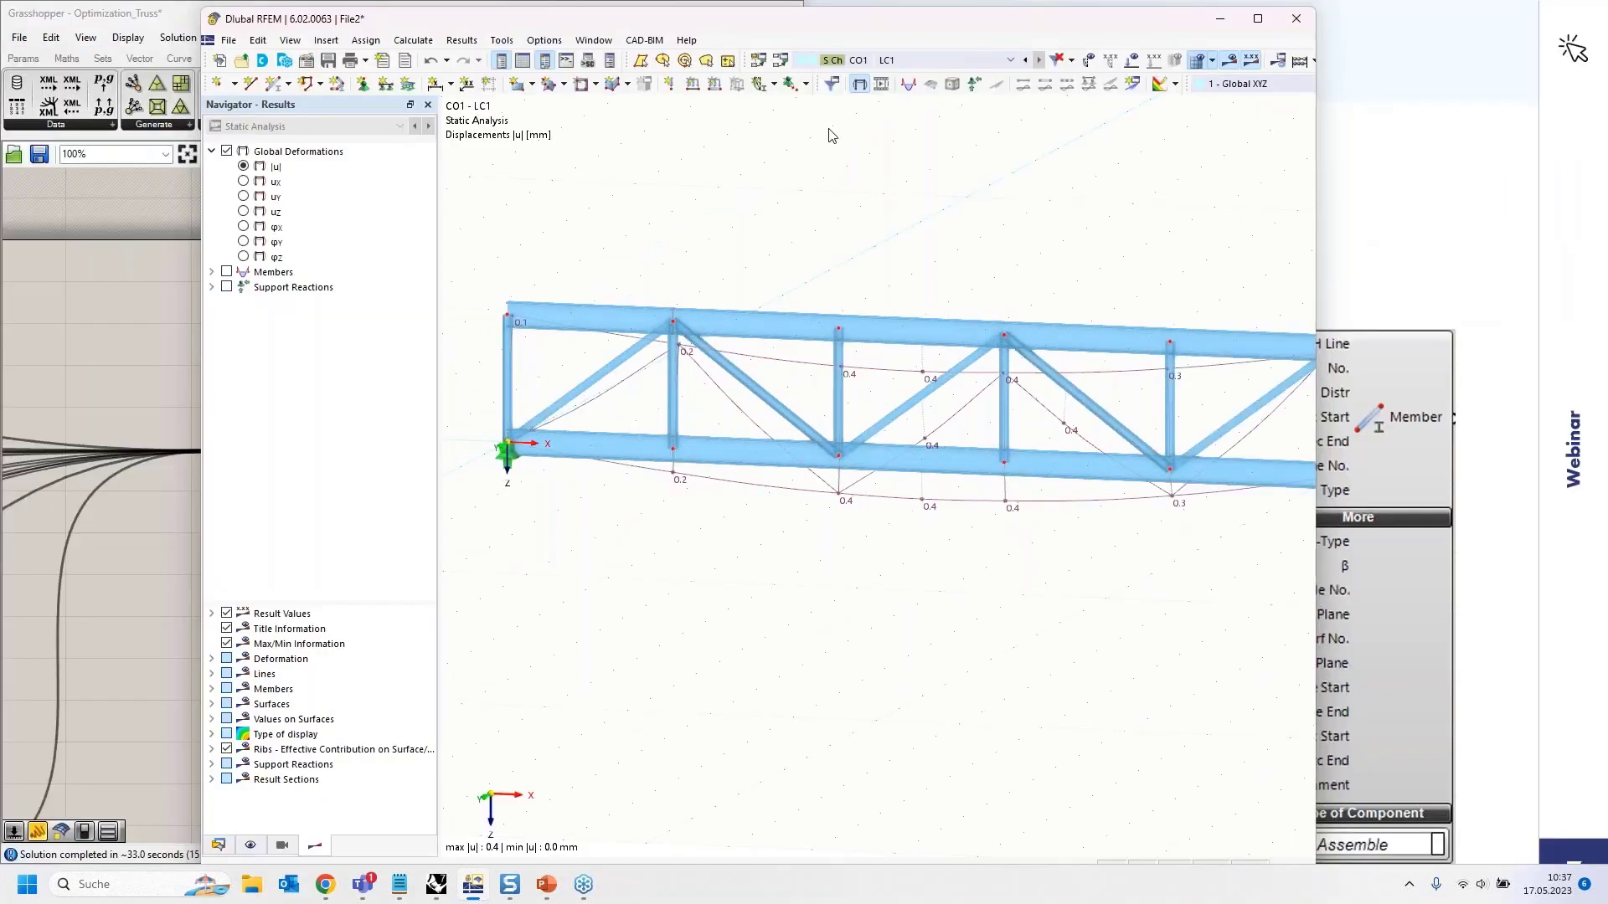
key("super+Right")
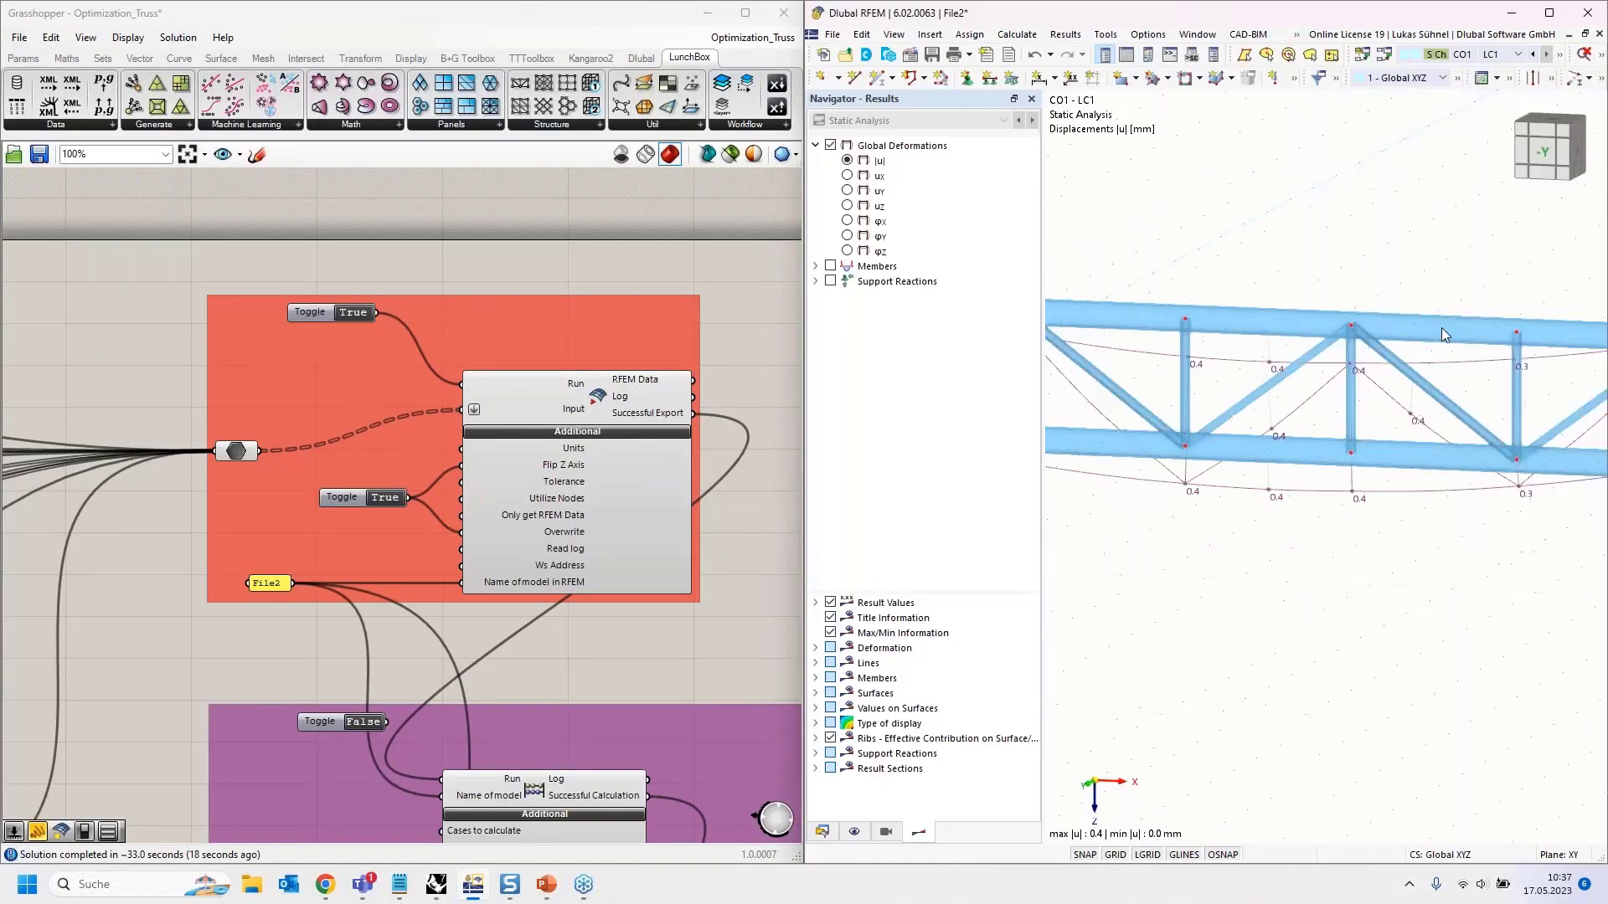
scroll(1373, 519, "down", 3)
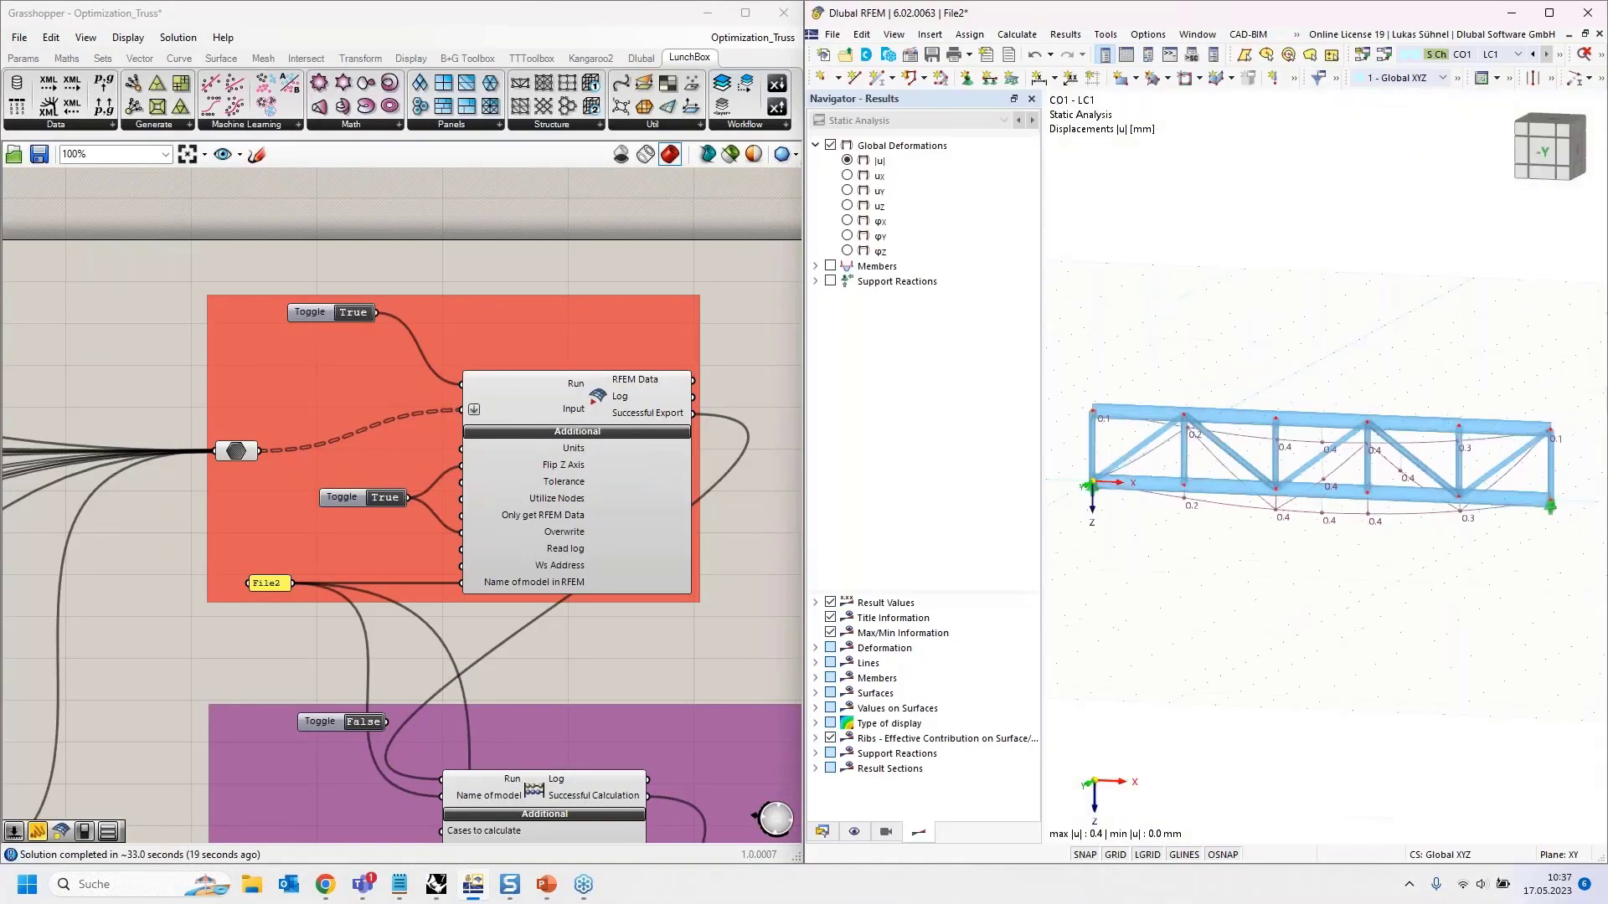
Step: Switch to File Explorer, open the File2 folder inside REsults2 and widen the Name column to read the full file names
left_click(254, 890)
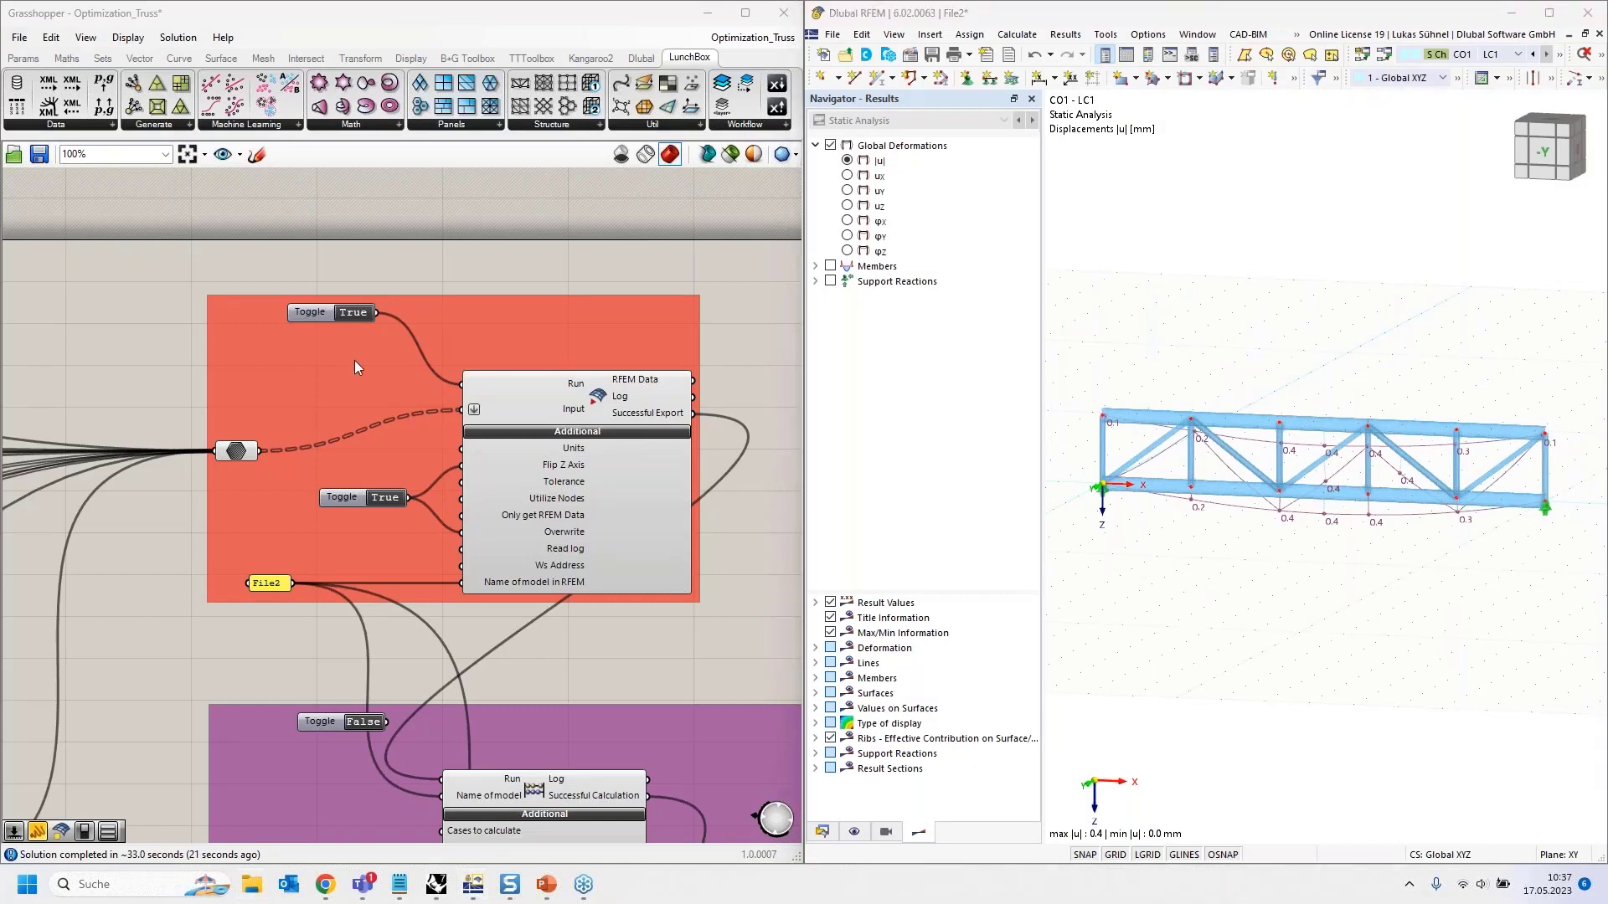
left_click_drag(962, 230, 0, 318)
left_click_drag(0, 276, 711, 0)
left_click(404, 171)
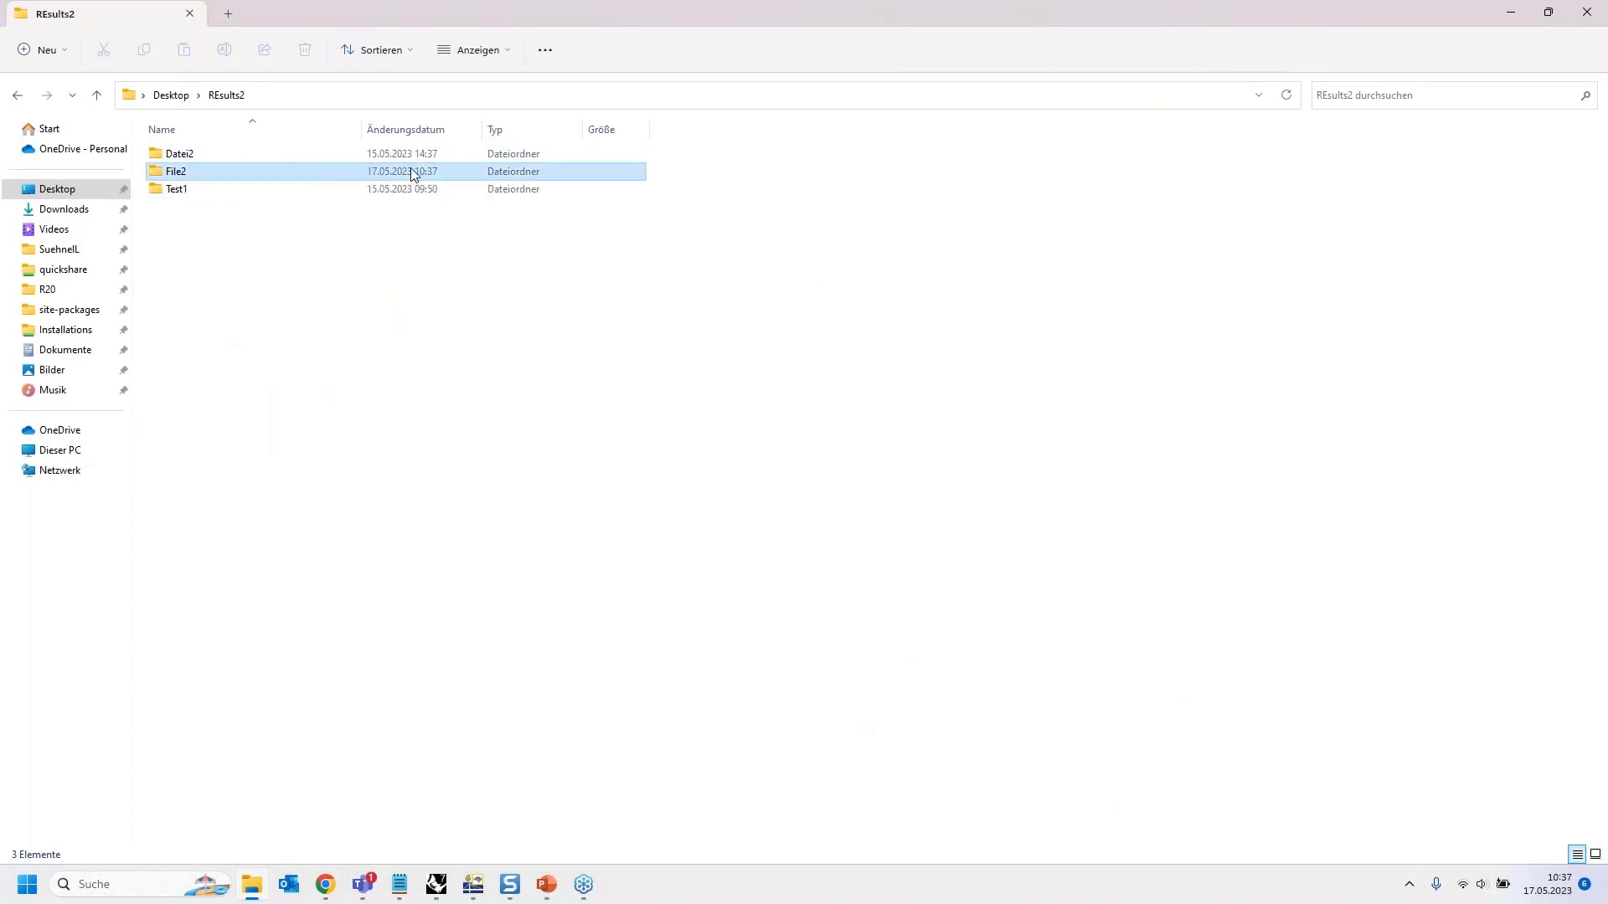
double_click(246, 173)
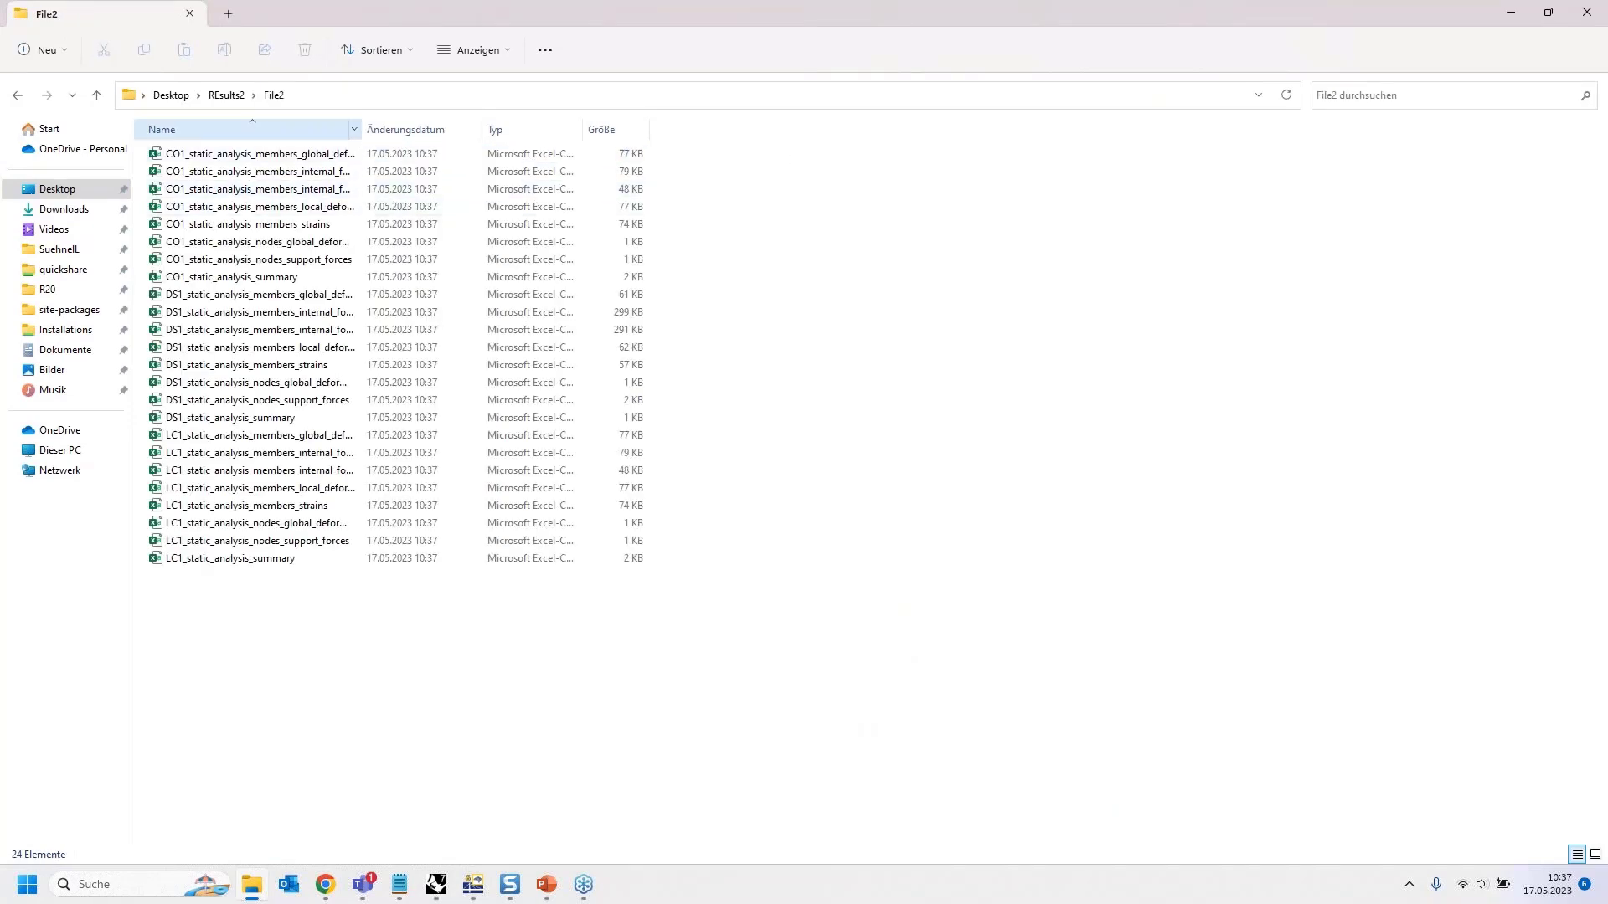
left_click_drag(362, 129, 514, 129)
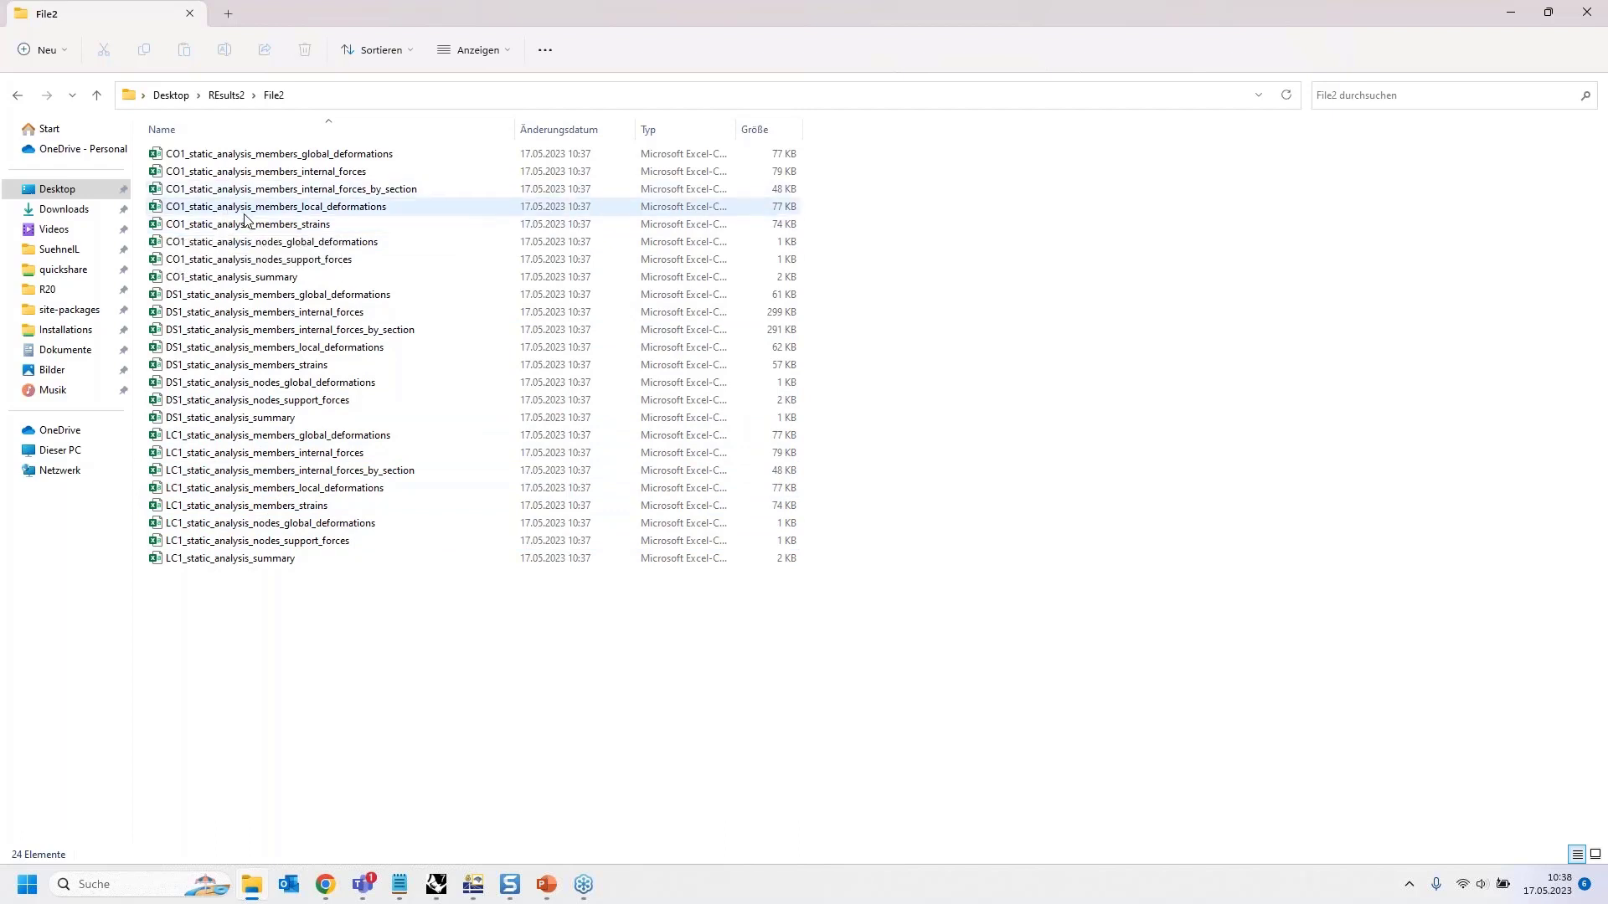
Step: Examine the node displacements and totals in CO1_static_analysis_nodes_global_deformations in Excel, and close the file
double_click(243, 242)
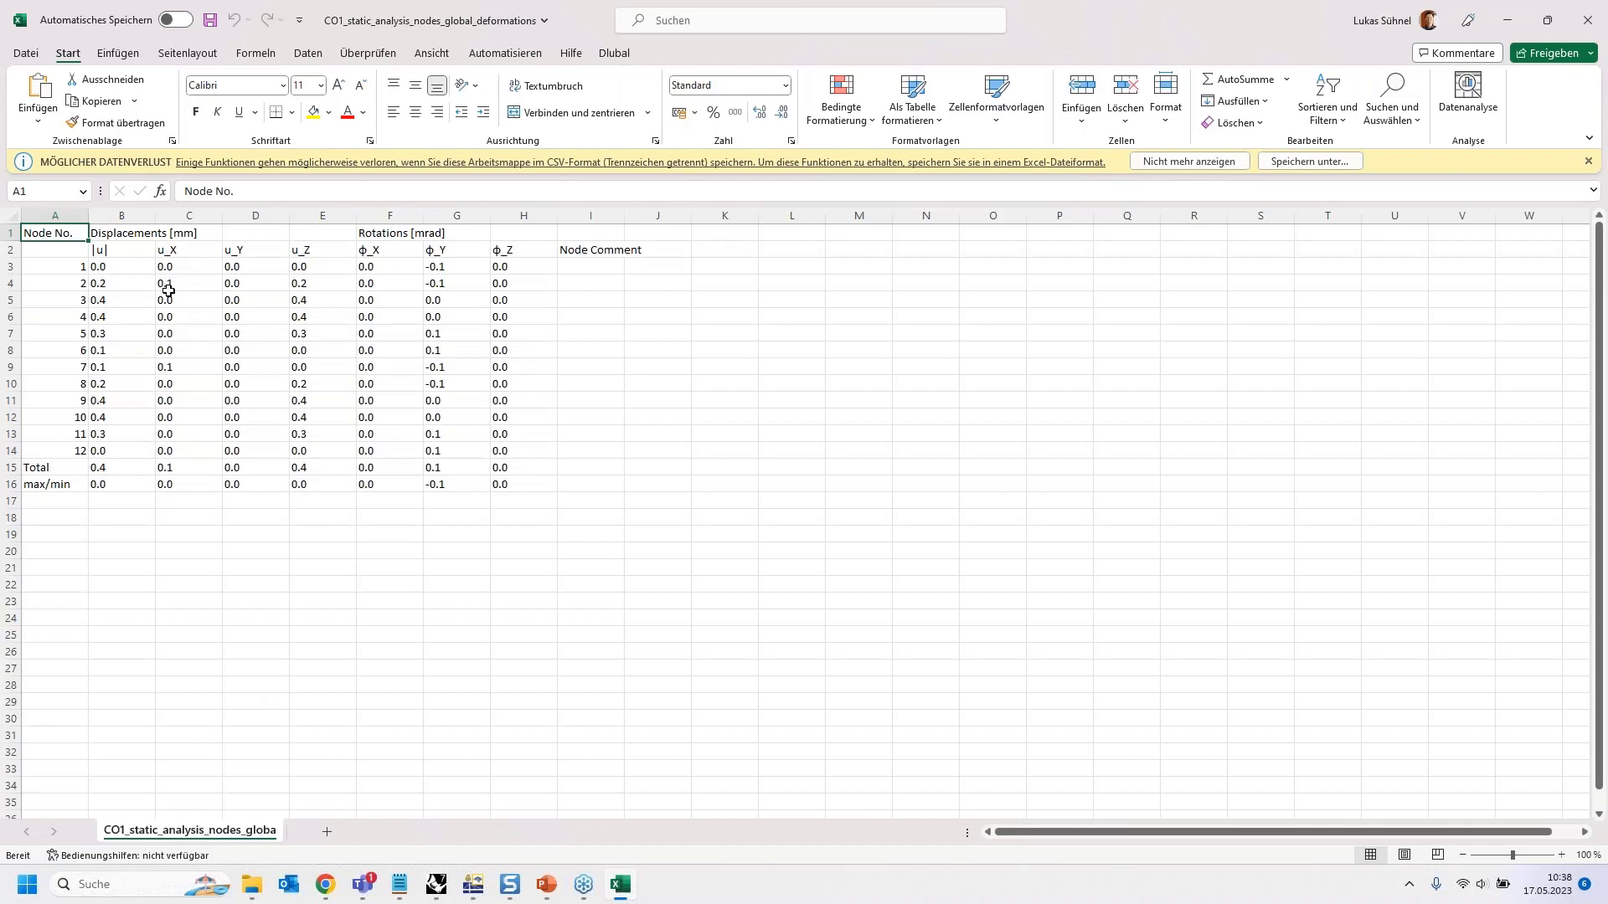
left_click_drag(53, 237, 521, 255)
left_click(105, 251)
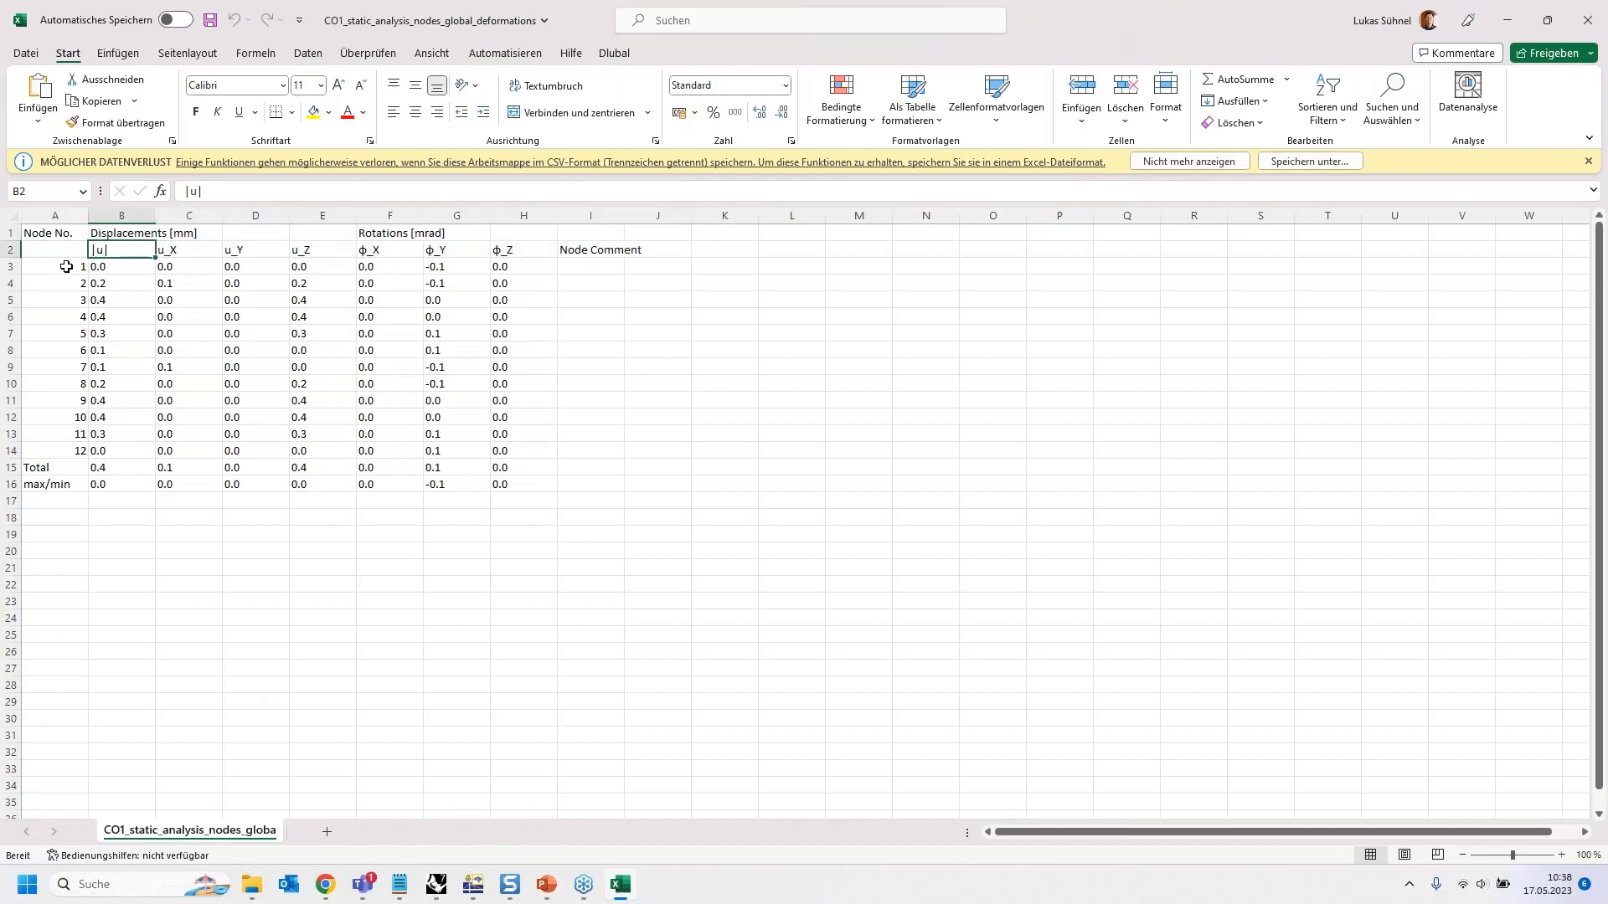
left_click_drag(56, 242, 30, 457)
left_click_drag(116, 266, 527, 484)
left_click(114, 467)
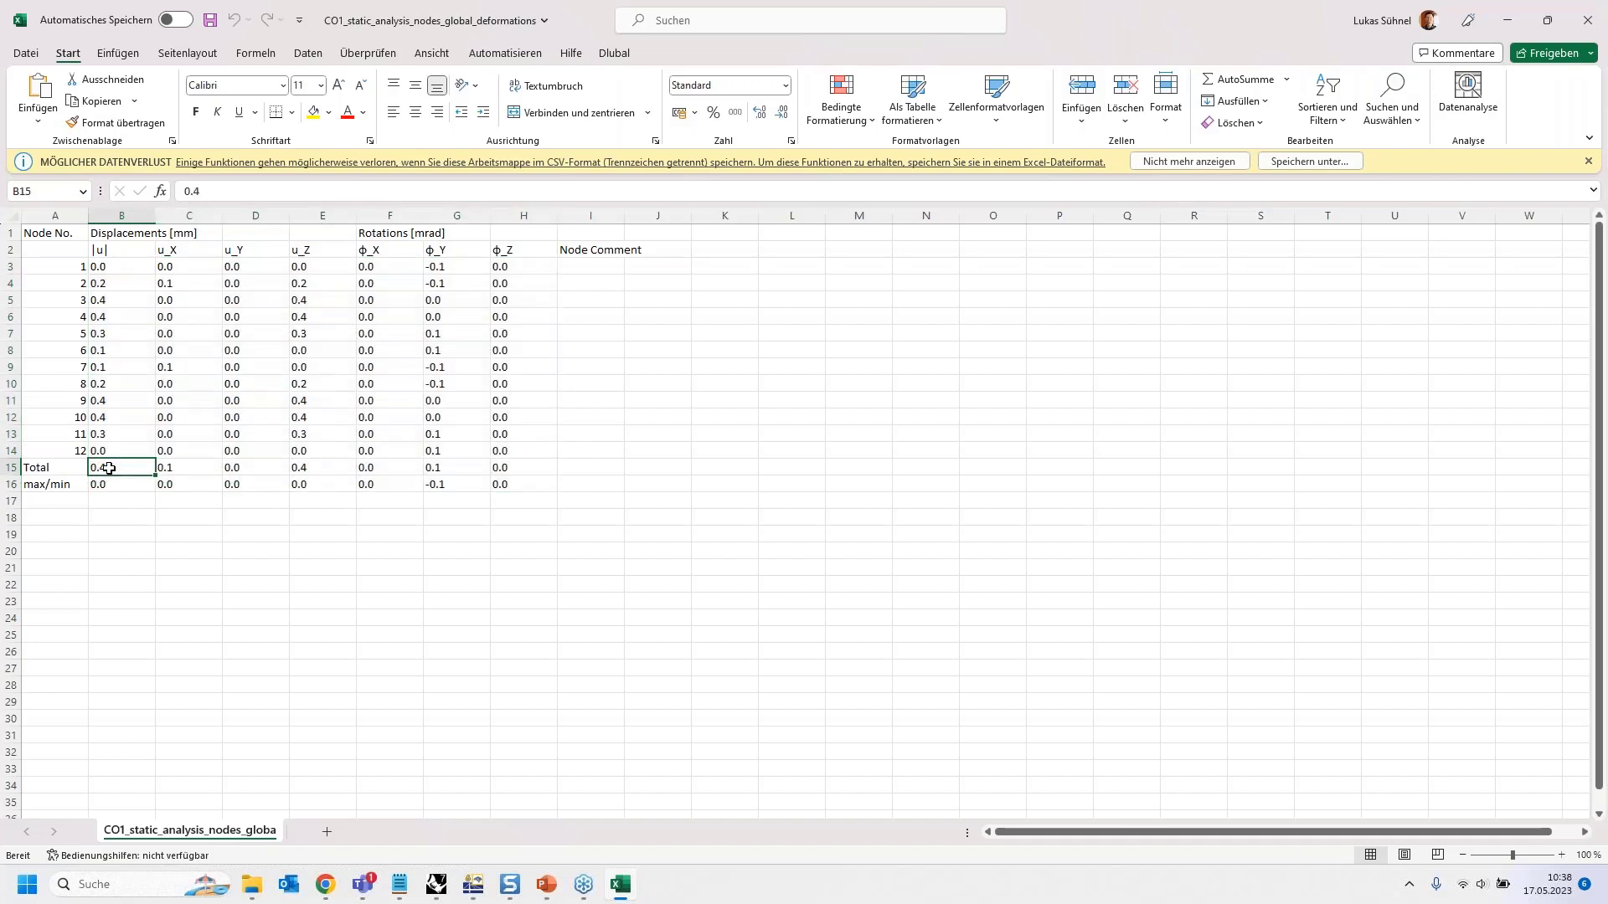
left_click(1599, 24)
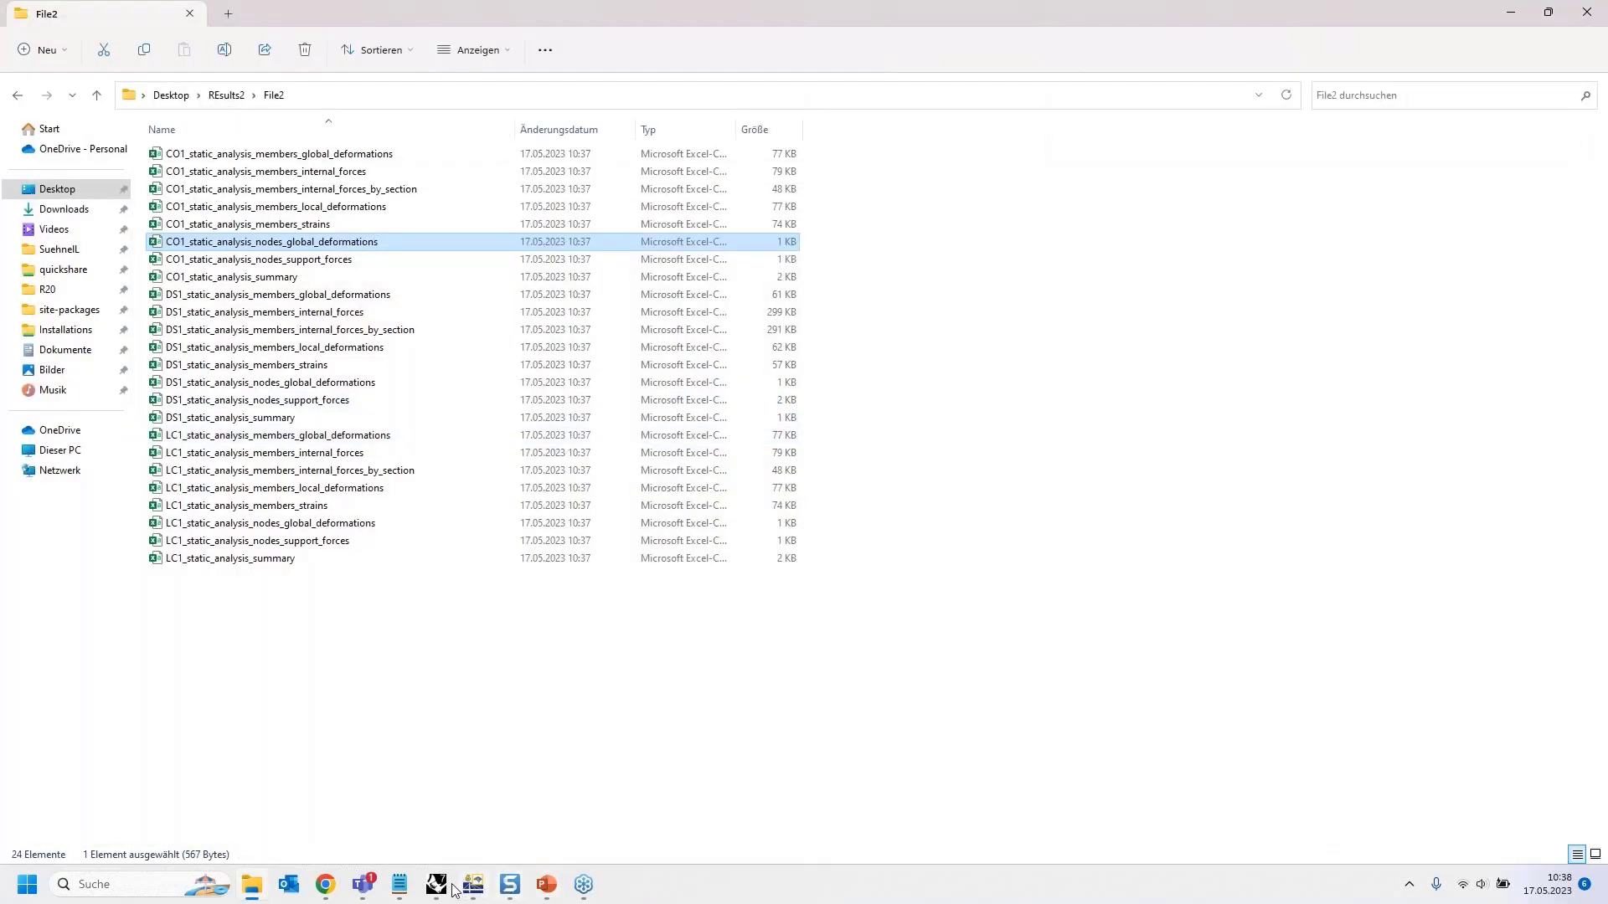
Step: Bring back RFEM and Grasshopper side by side and locate the CSV file path panel below the Export Results component
left_click(473, 884)
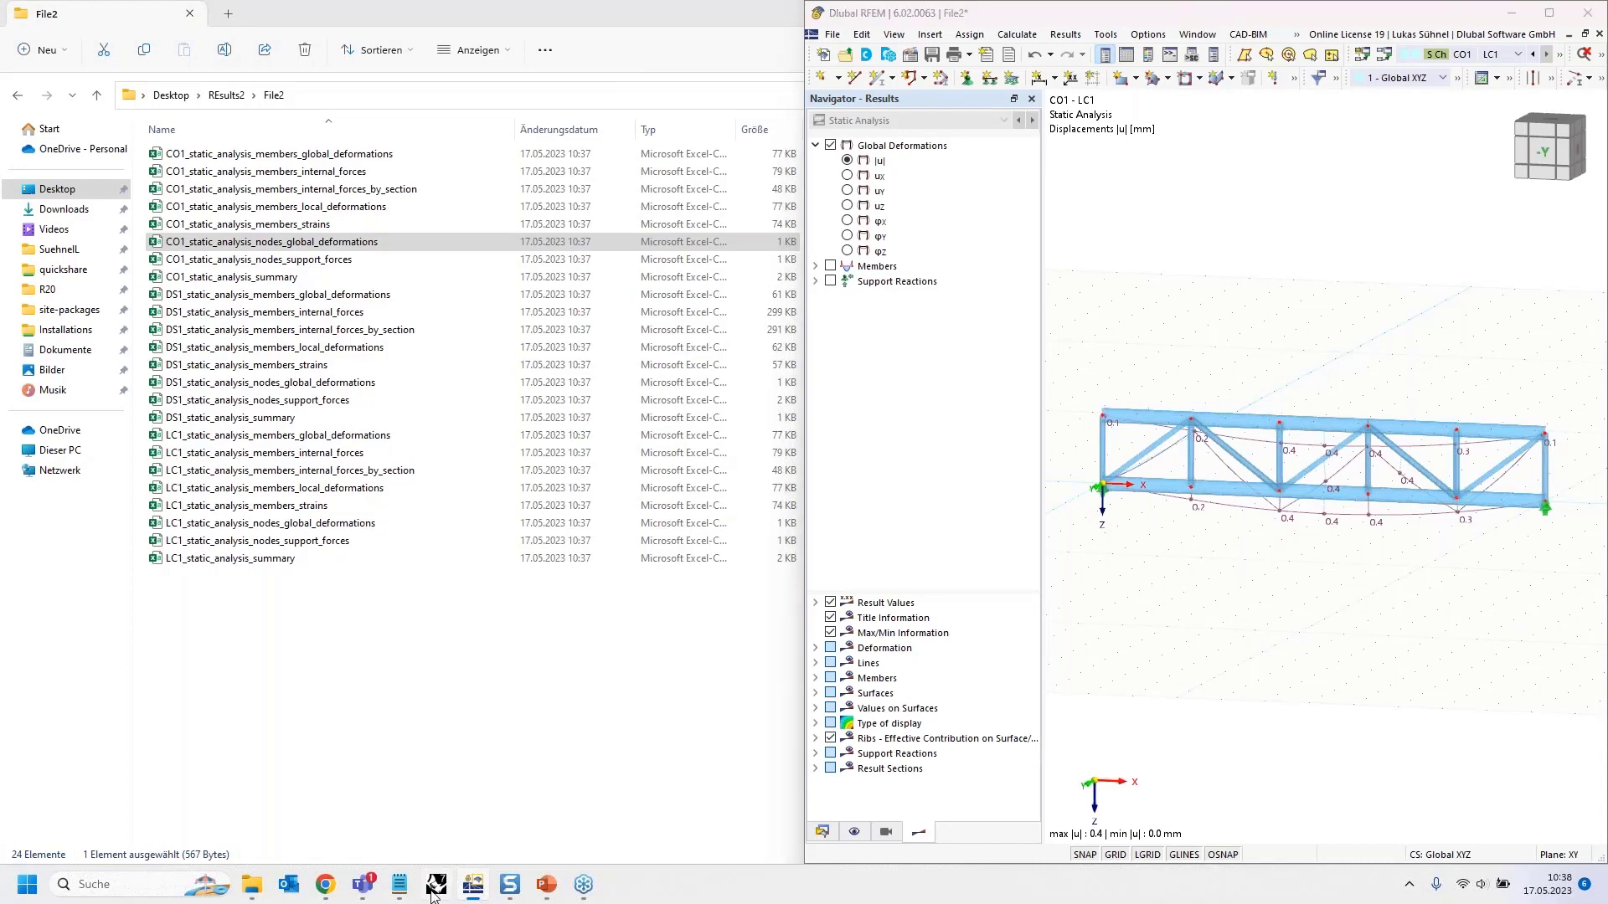
left_click(435, 887)
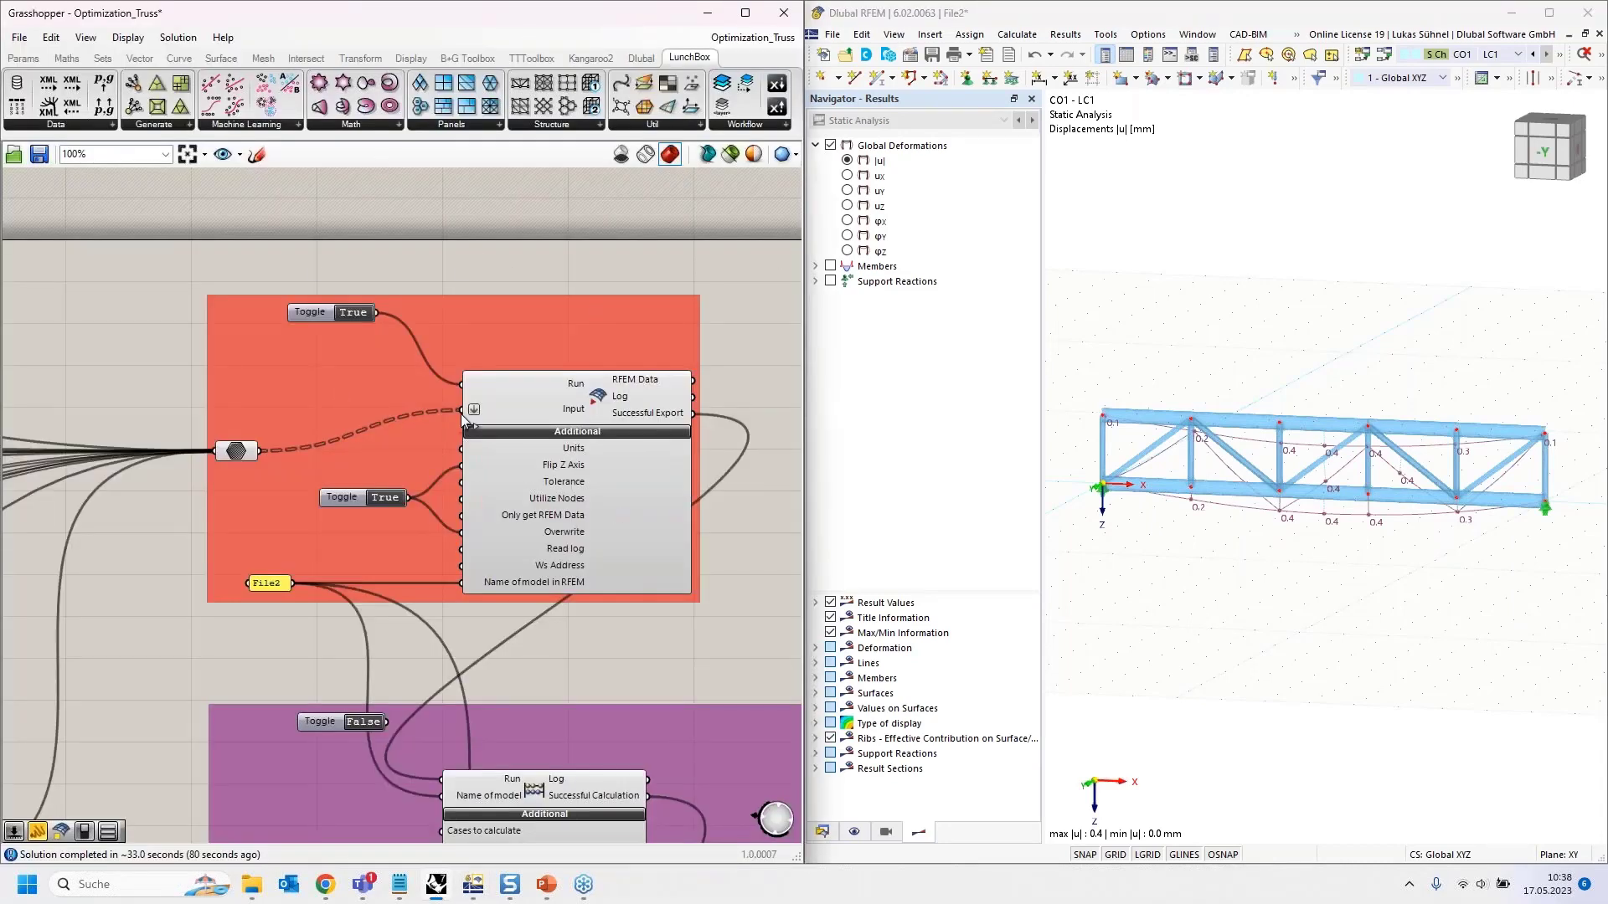
scroll(346, 258, "down", 3)
scroll(347, 285, "down", 4)
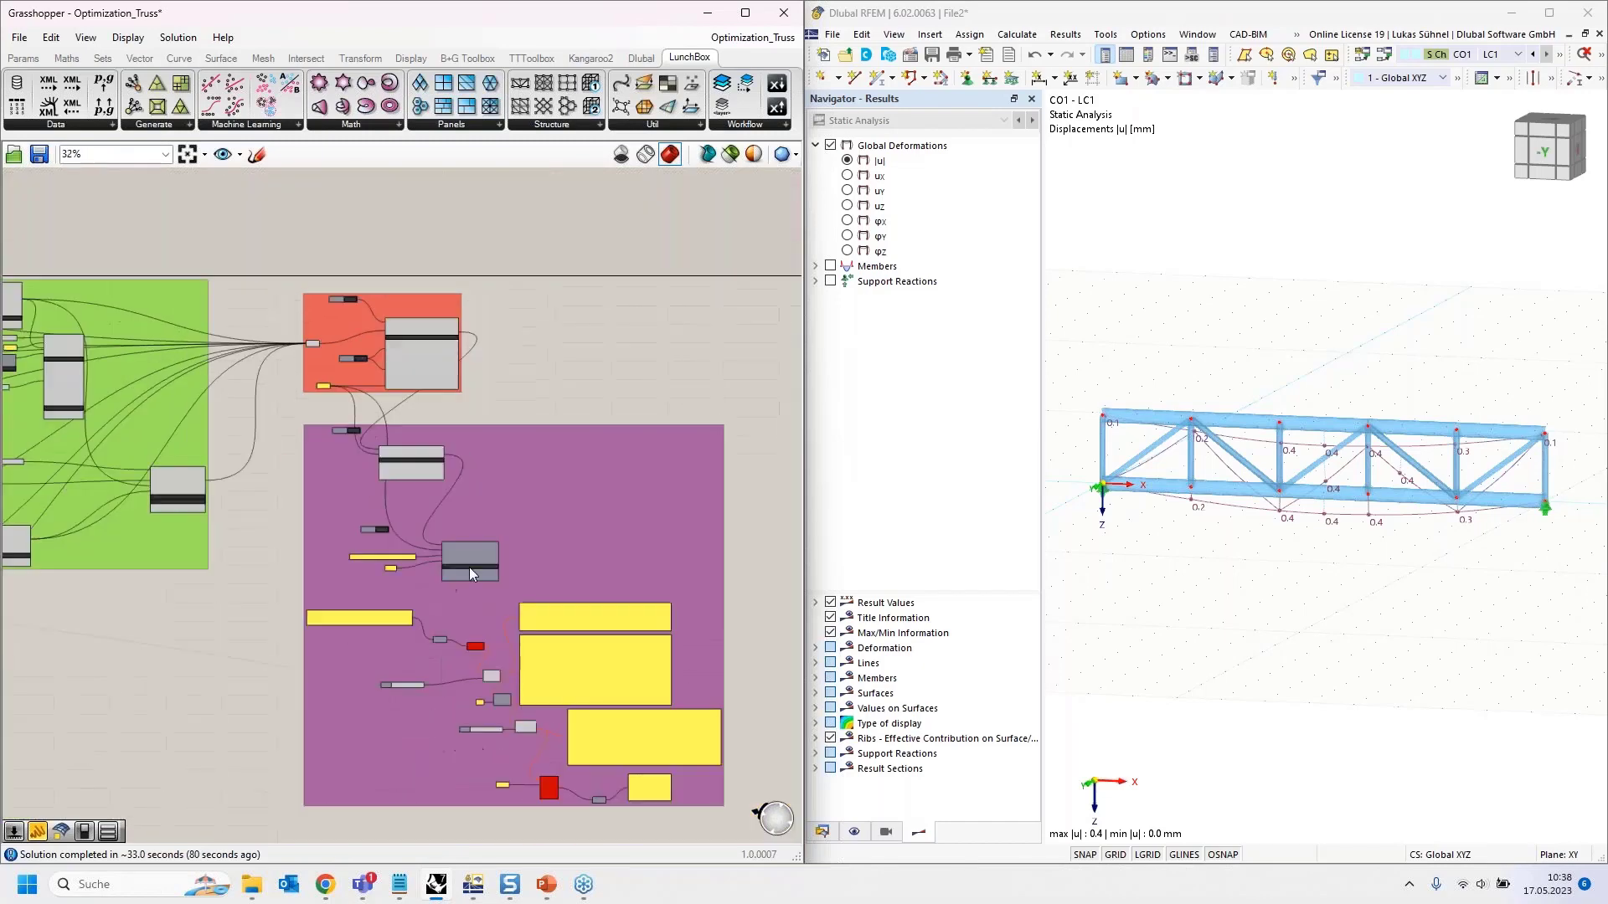
scroll(386, 632, "up", 4)
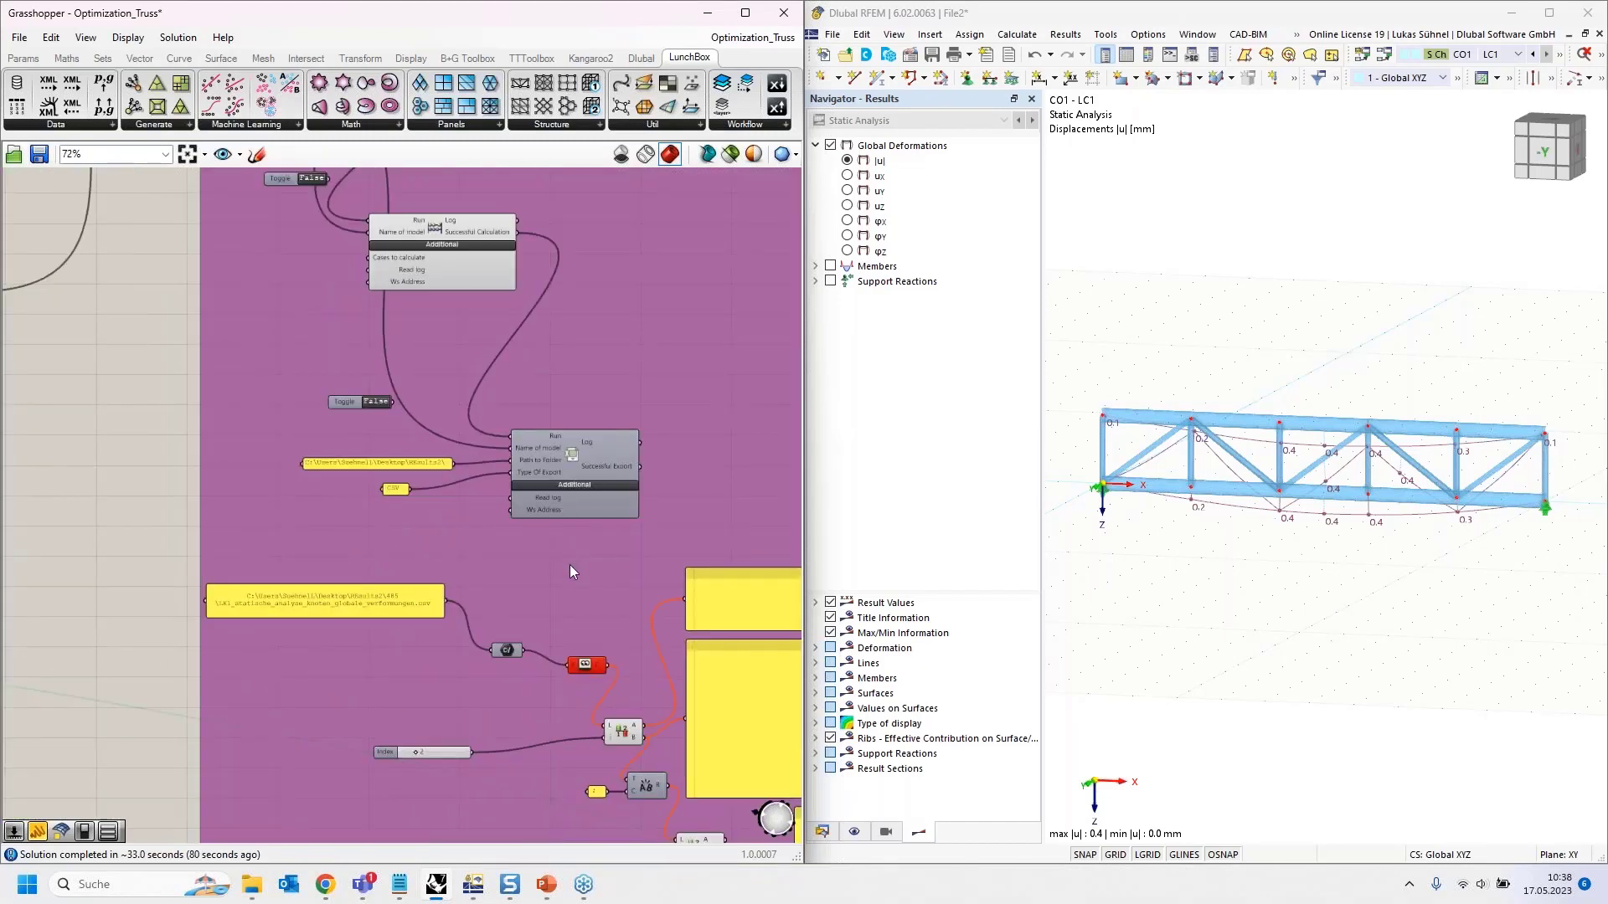
scroll(621, 459, "up", 2)
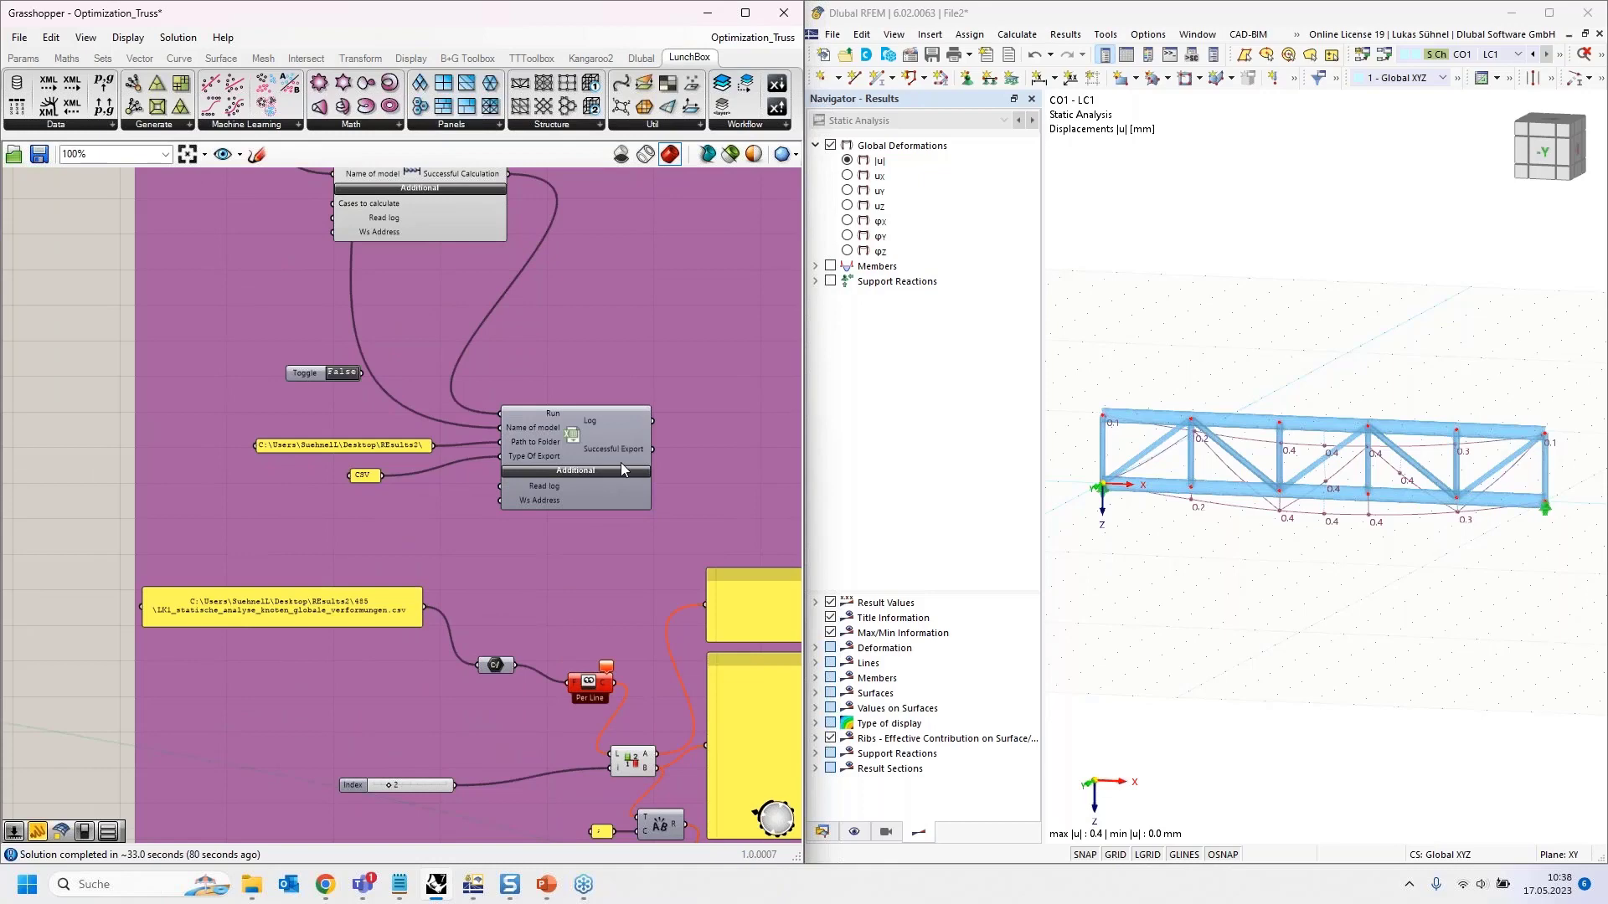
scroll(330, 218, "down", 3)
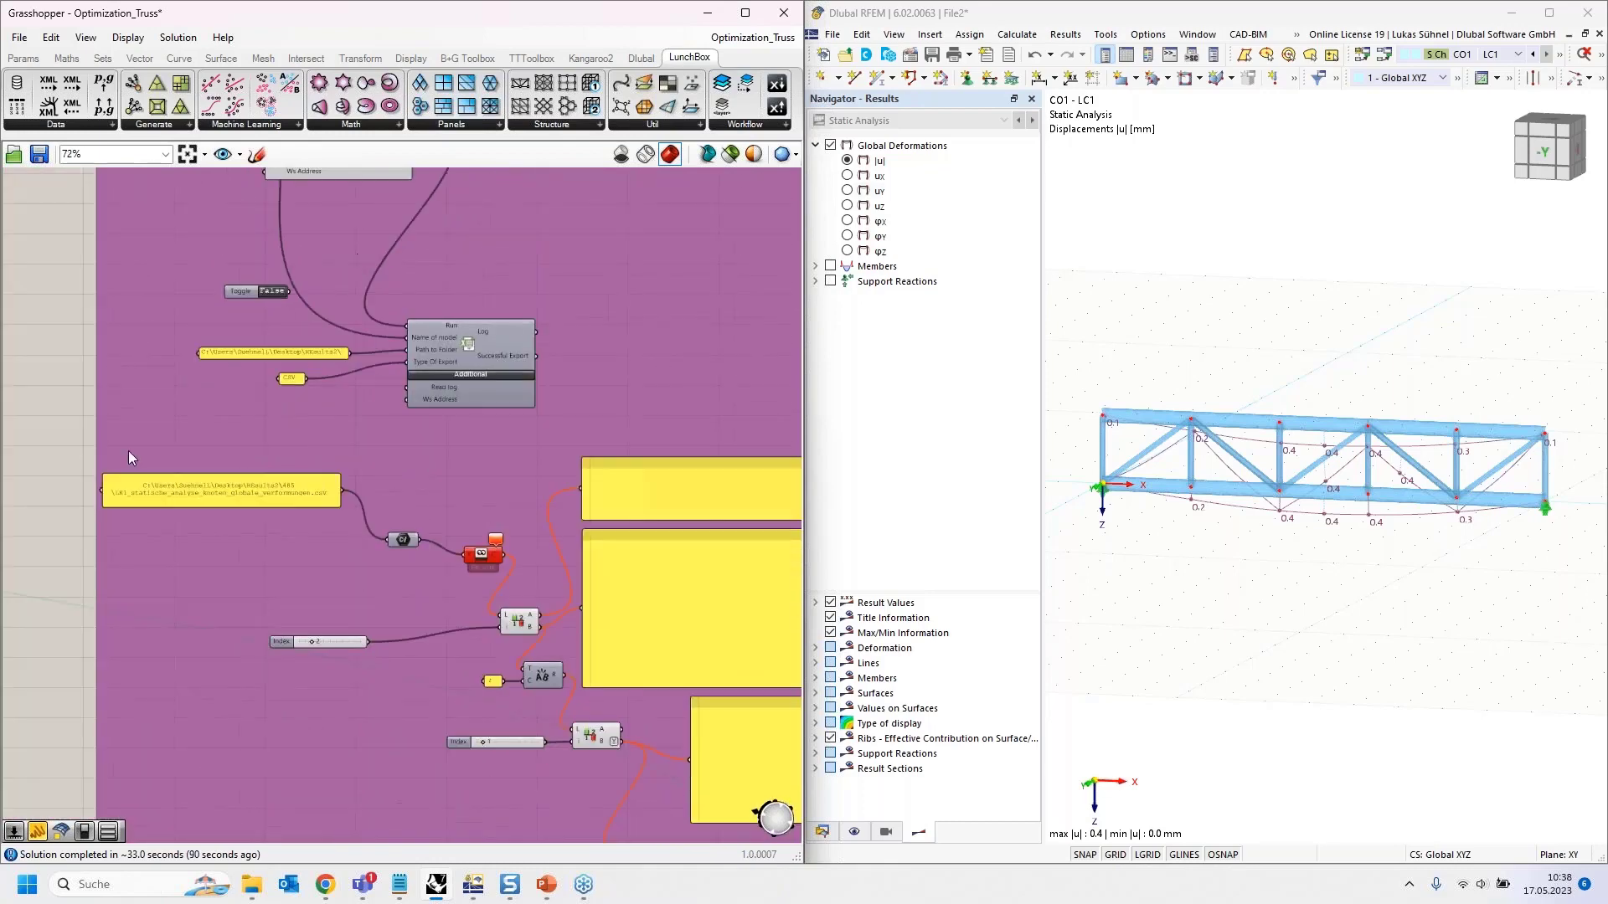
Step: Open the CSV file path panel for editing and copy the file name CO1_static_analysis_nodes_global_deformations from File Explorer
double_click(247, 495)
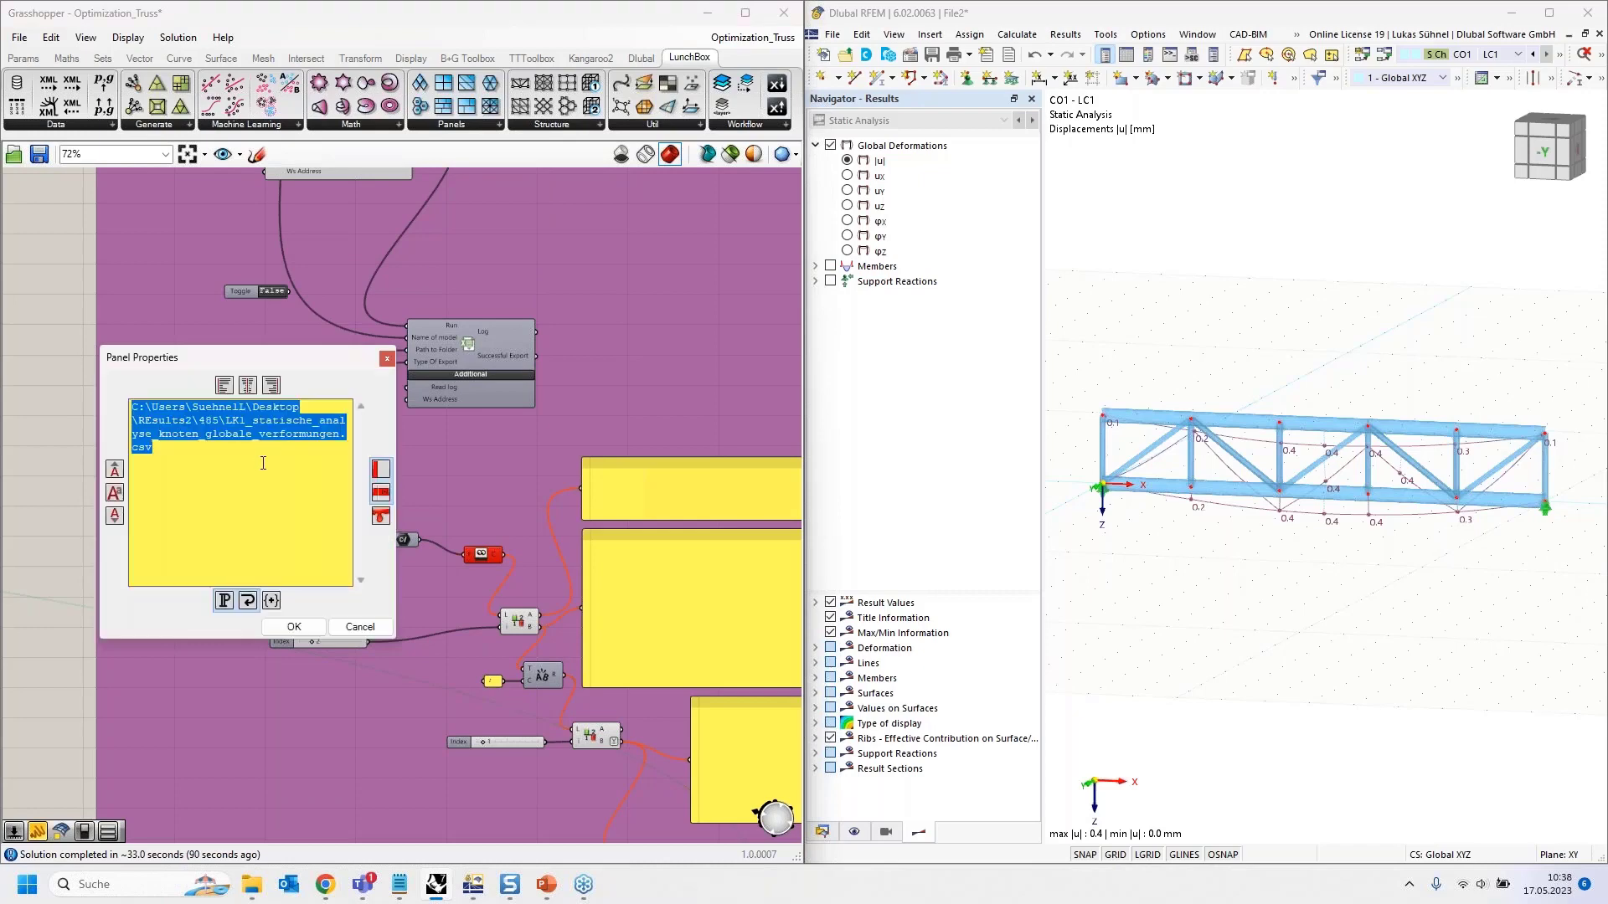
left_click(263, 463)
left_click(250, 887)
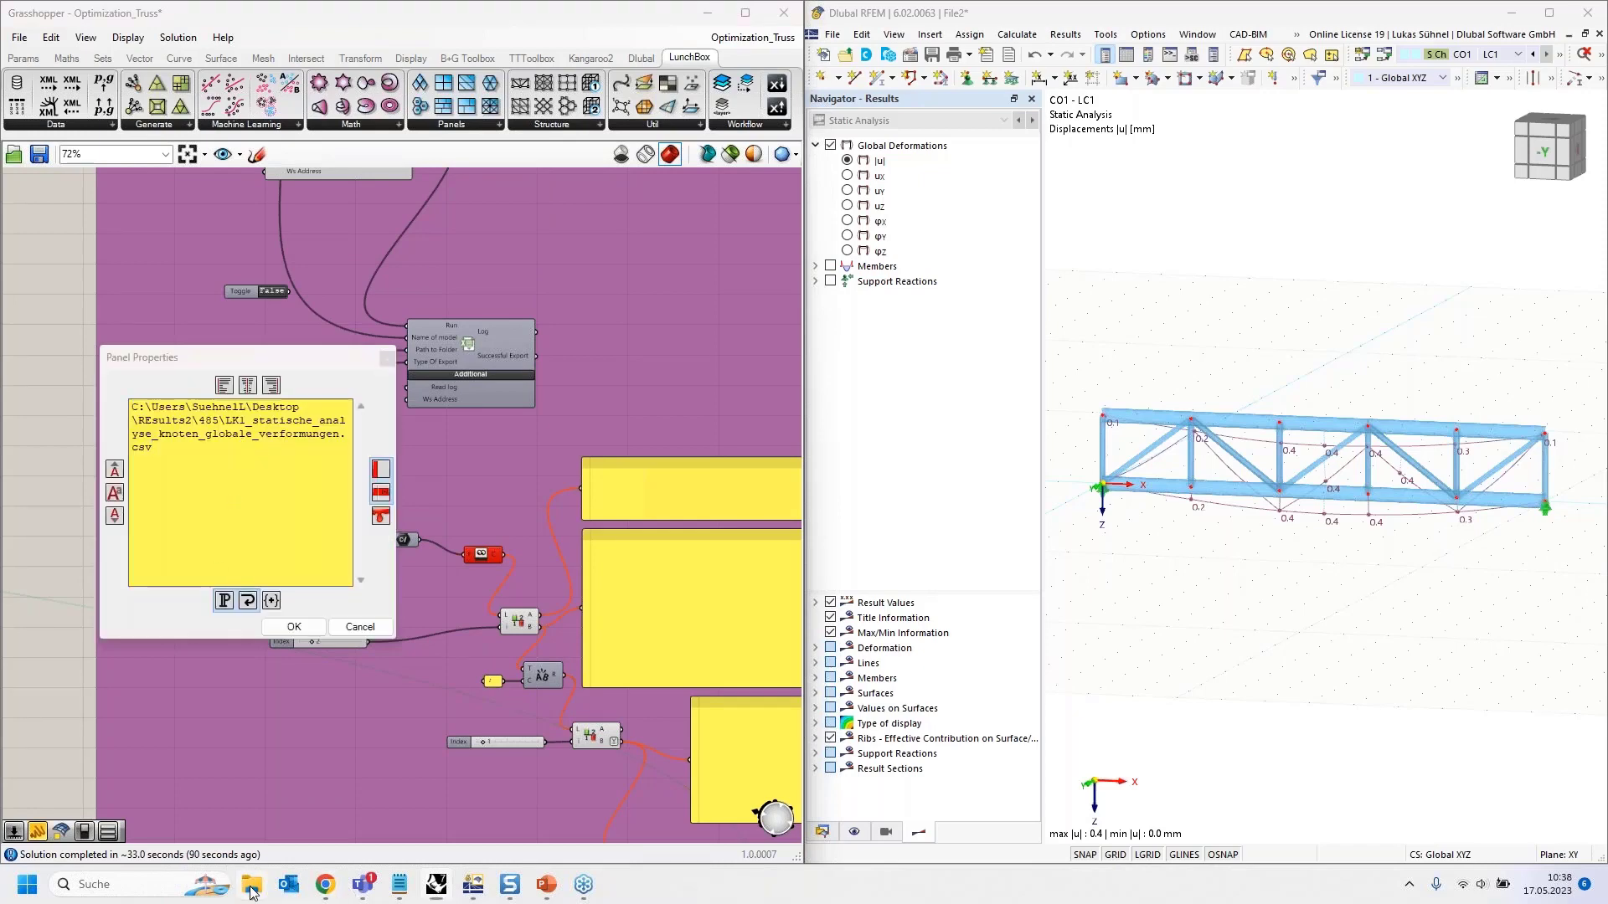
left_click(298, 243)
key("ctrl+c")
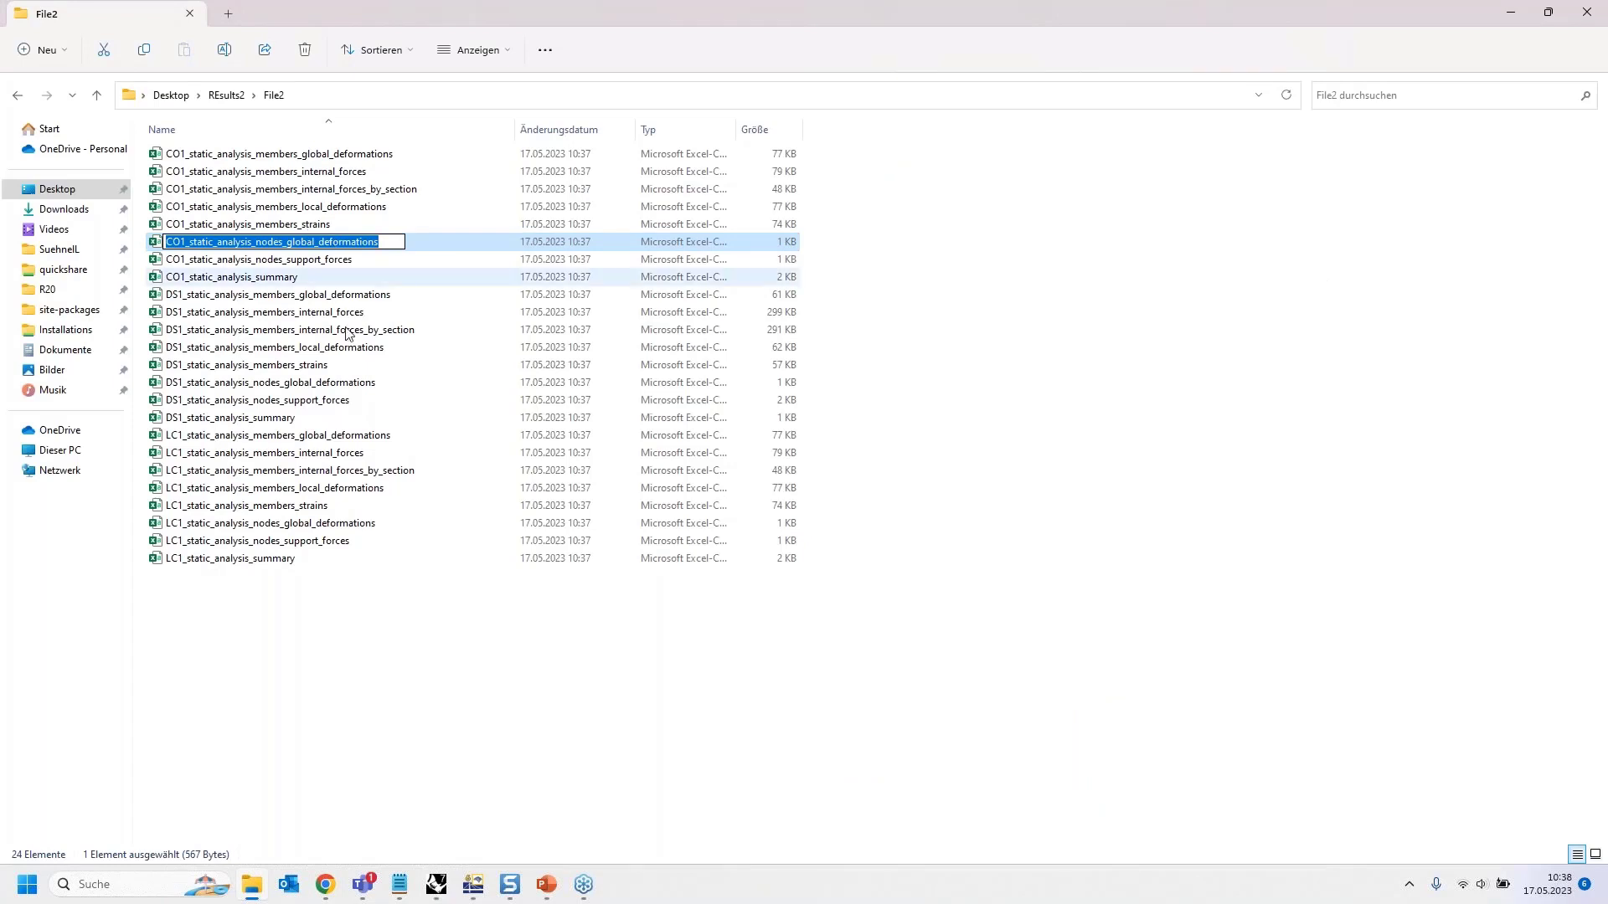
Step: Point the file path panel in Grasshopper to CO1_static_analysis_nodes_global_deformations.csv in the REsults2\File2 folder
left_click(436, 888)
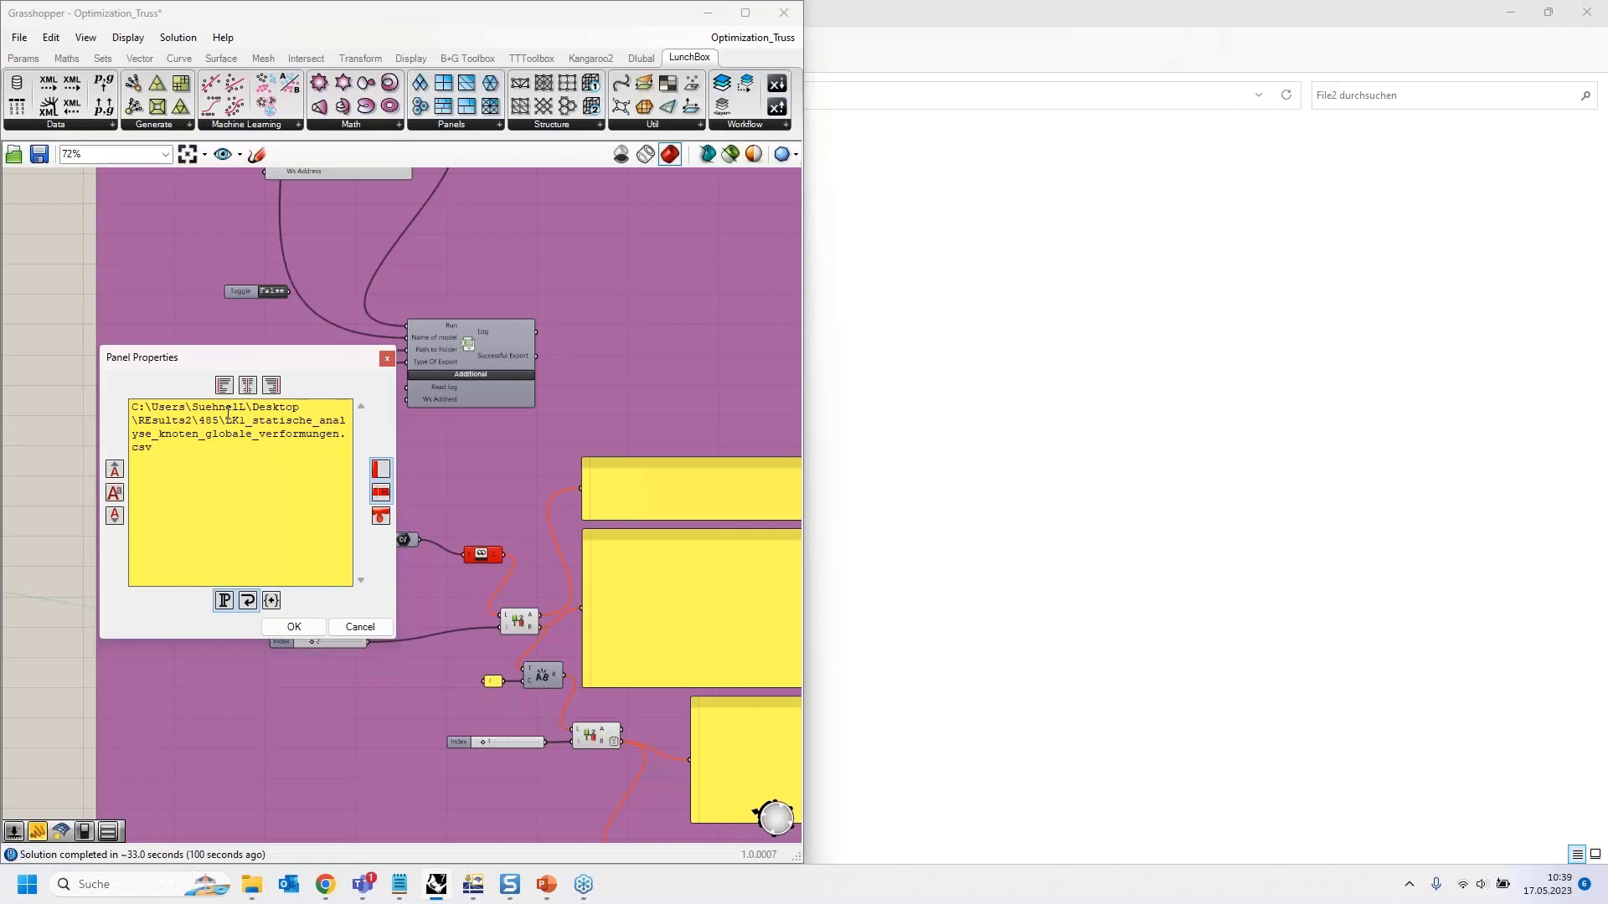
left_click_drag(226, 421, 250, 456)
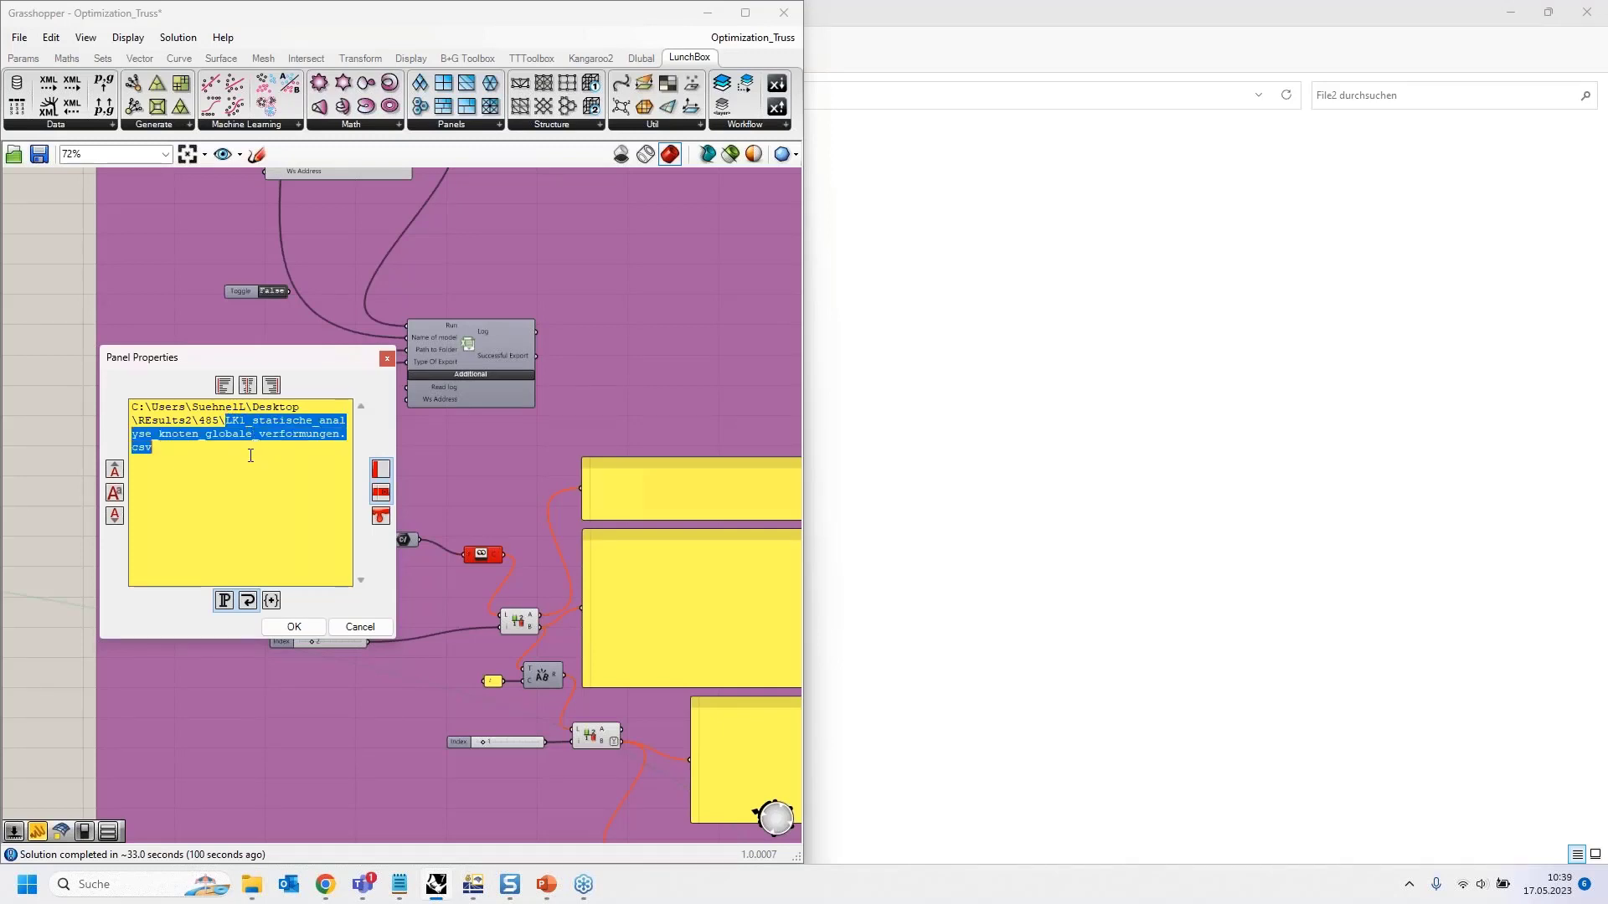
key("ctrl+v")
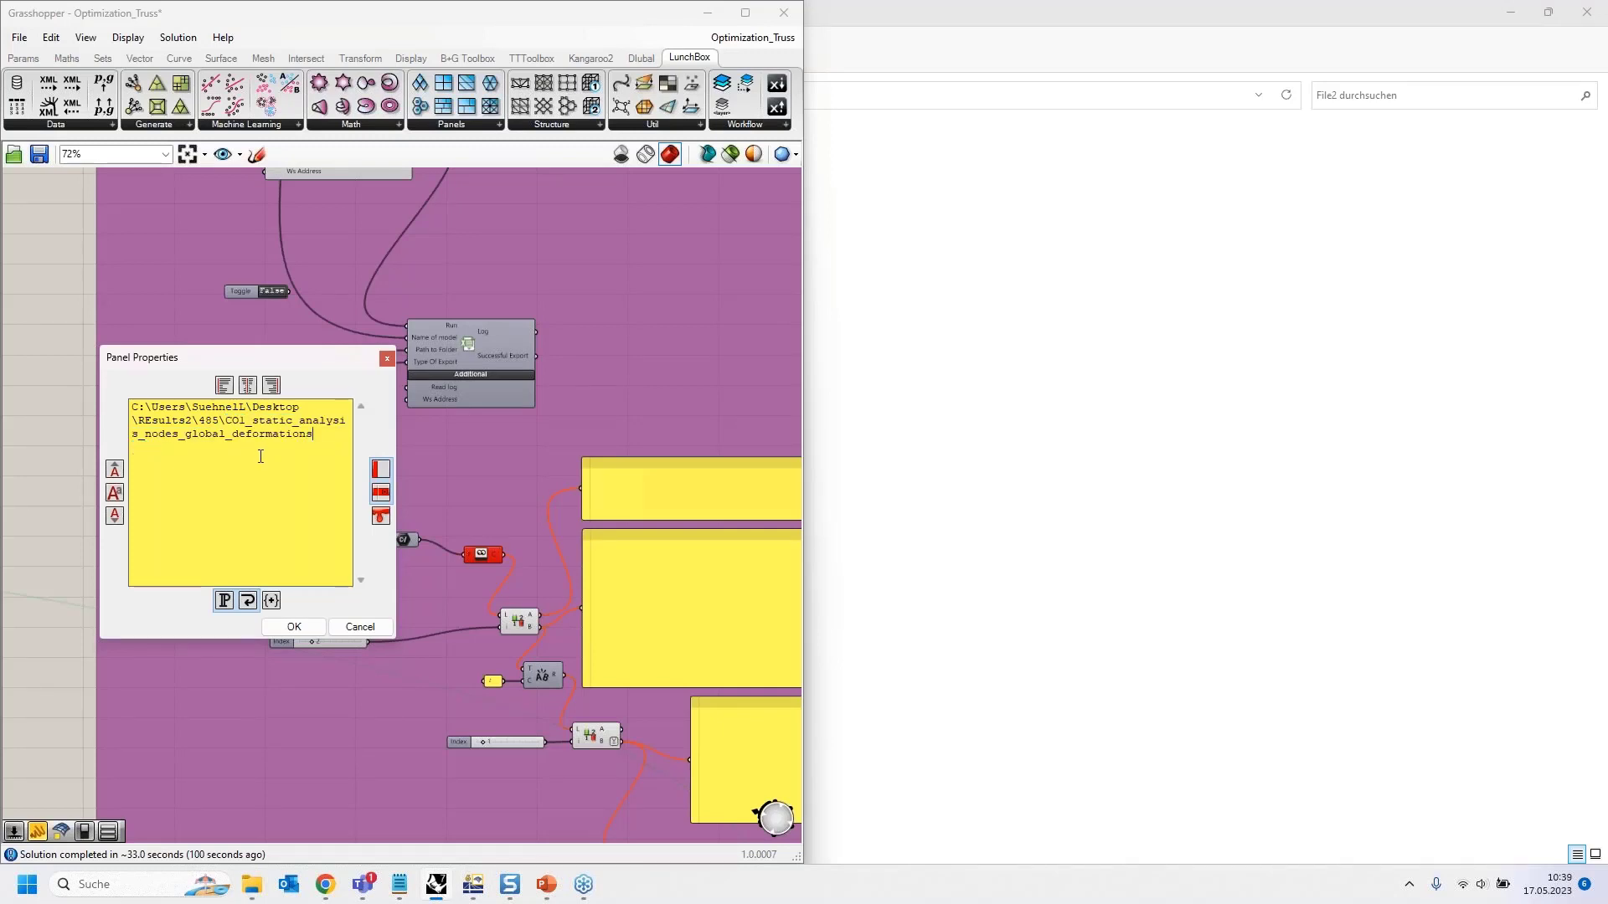
type(".csv")
double_click(201, 420)
key("BackSpace")
type("File2")
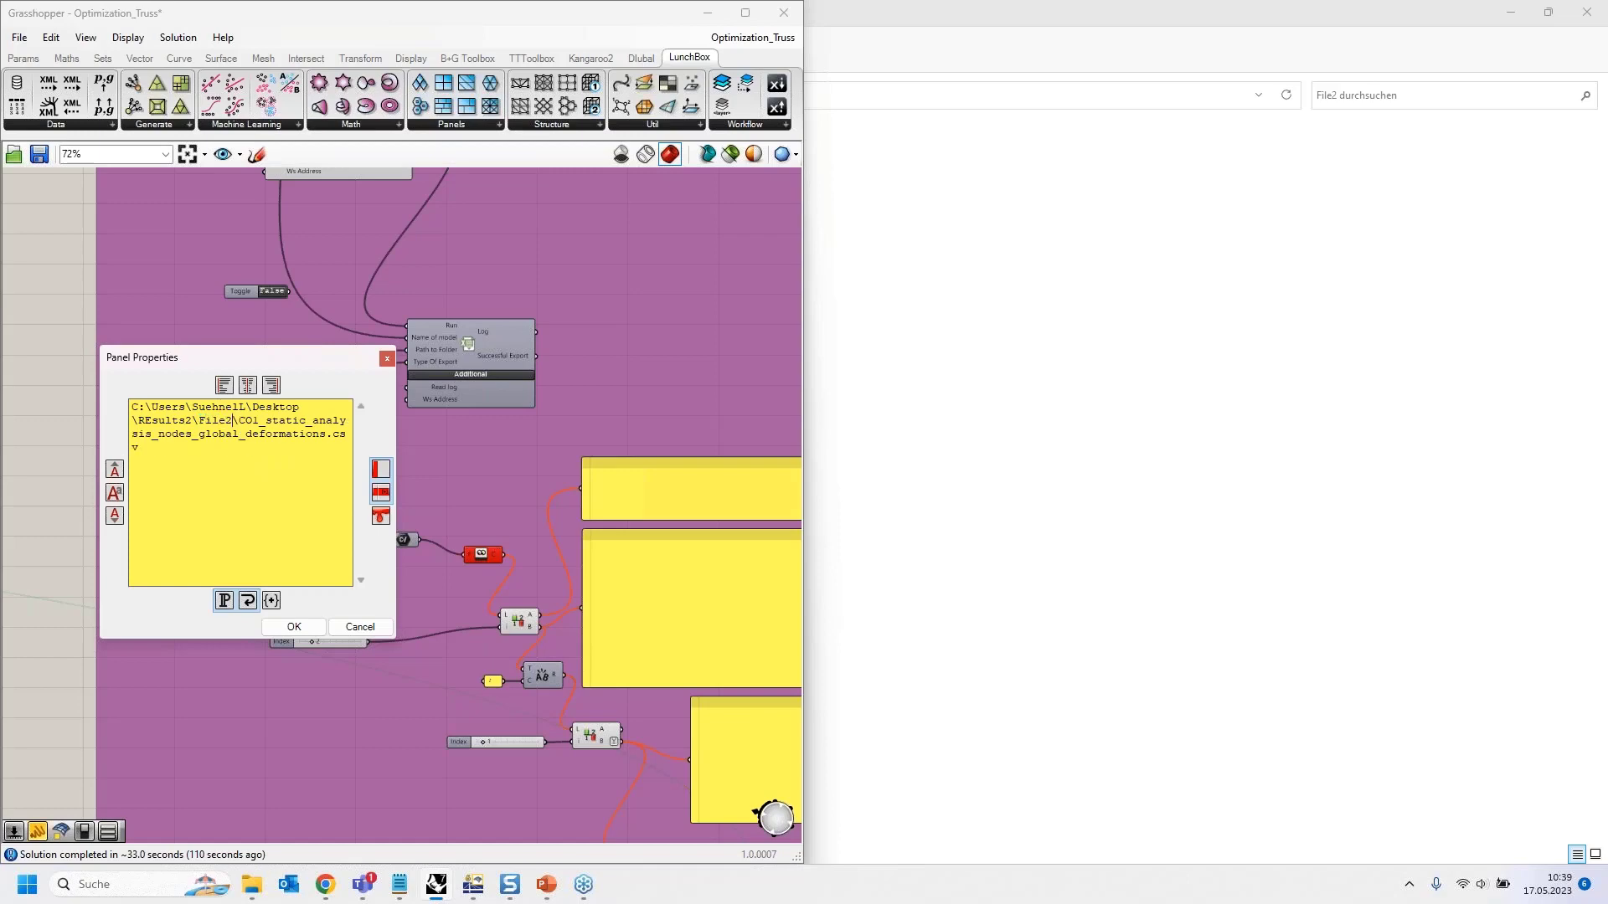
left_click(314, 627)
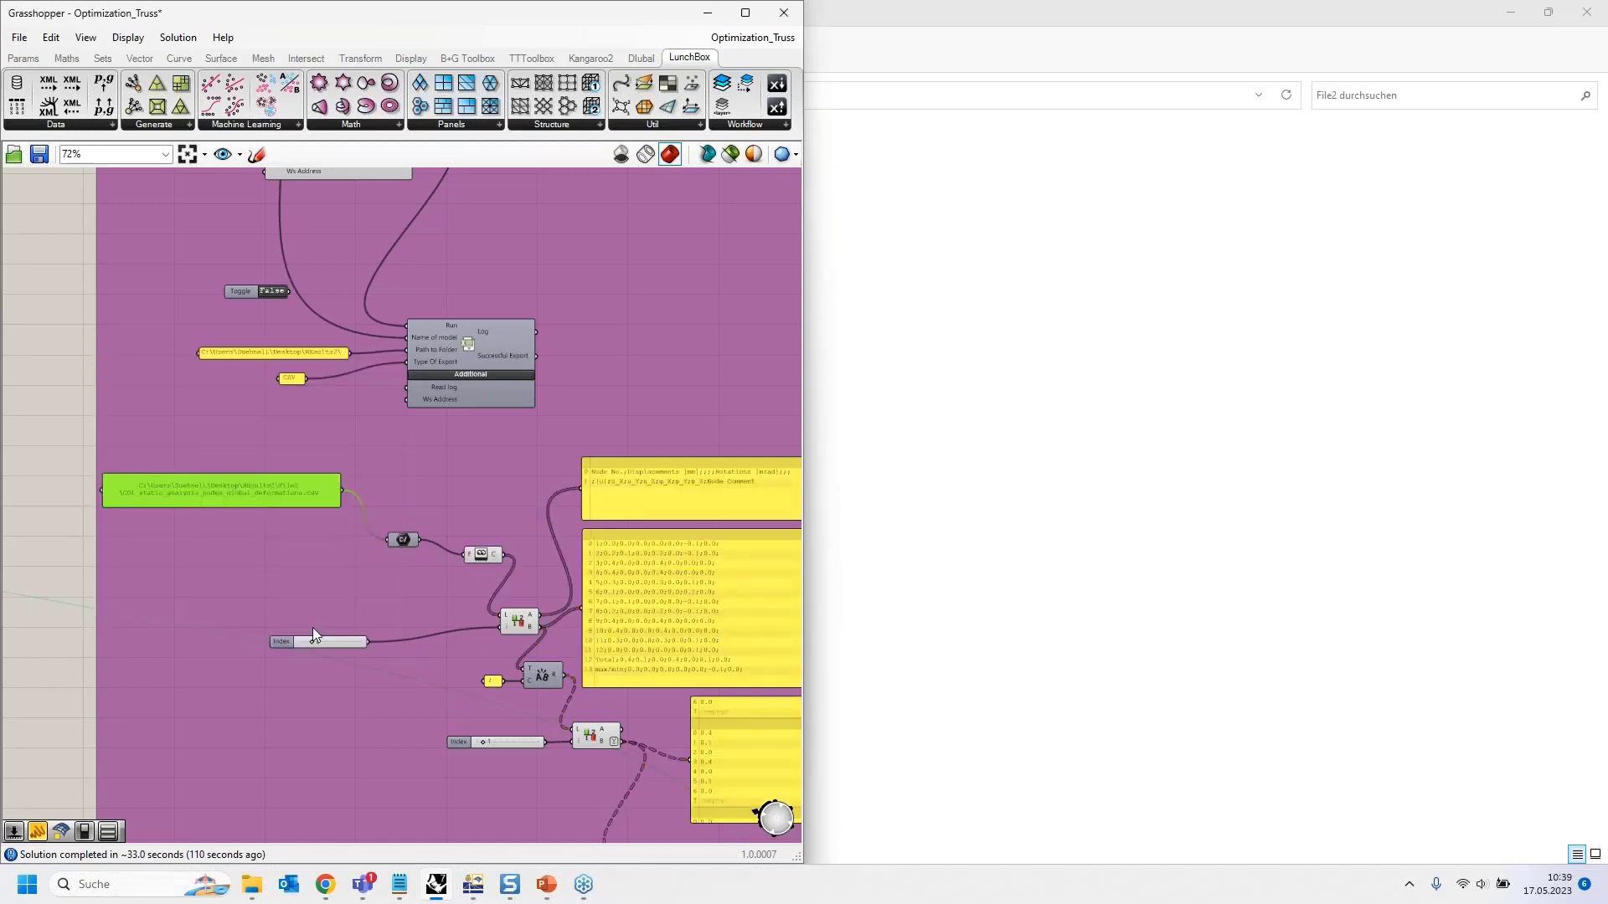
left_click(117, 441)
Step: Inspect the File Path and Read File components that load the CSV file
scroll(344, 585, "up", 3)
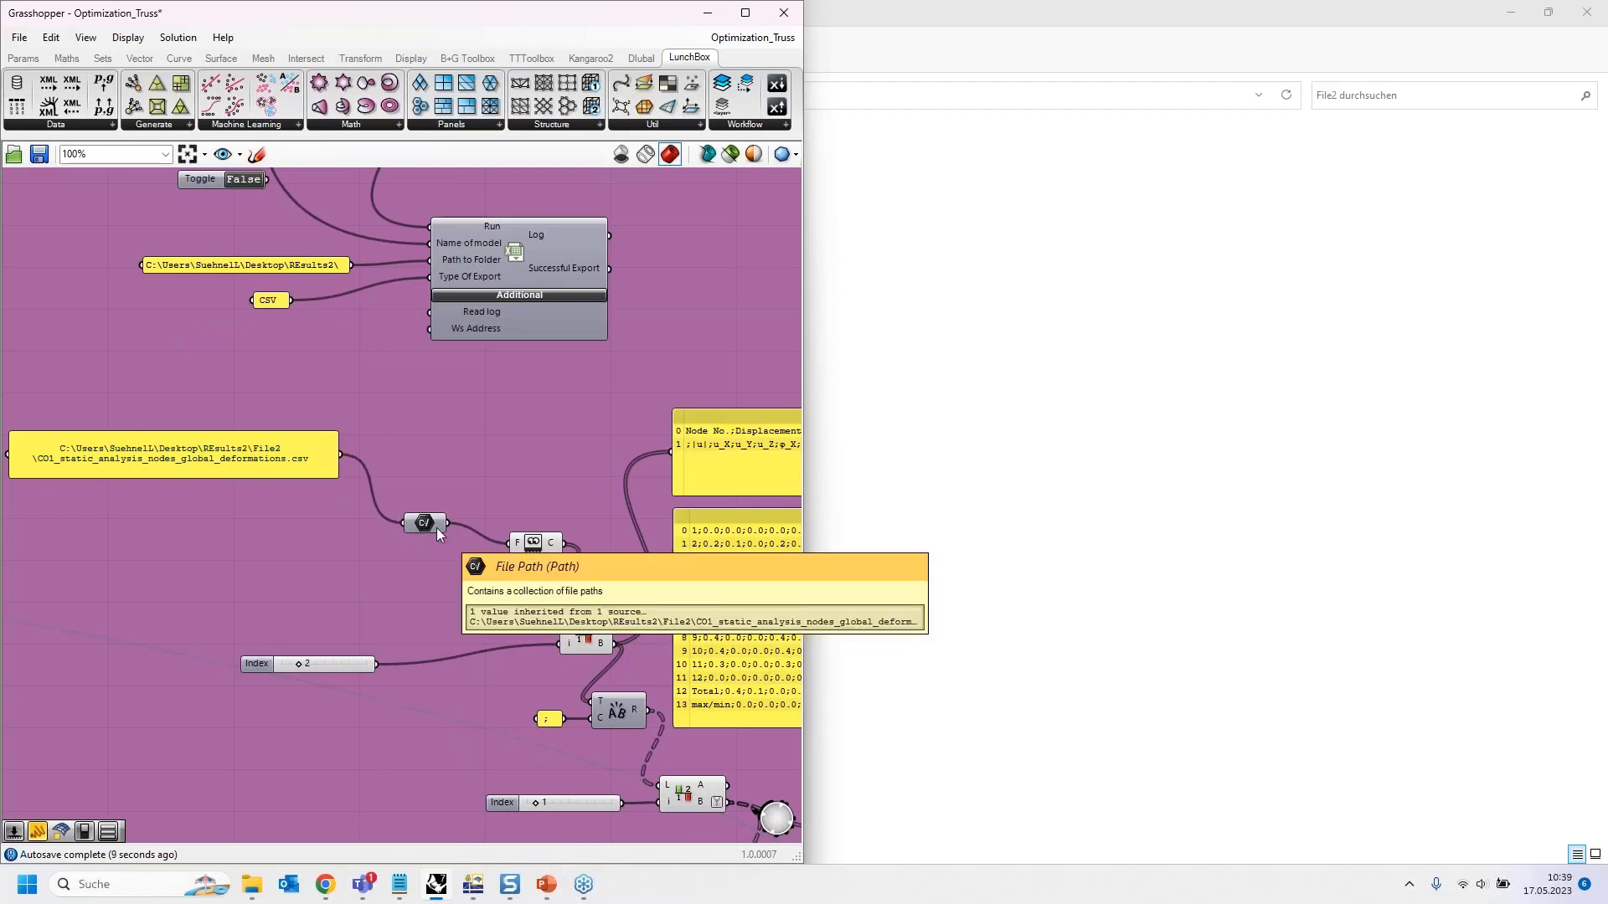
right_click_drag(478, 564, 315, 488)
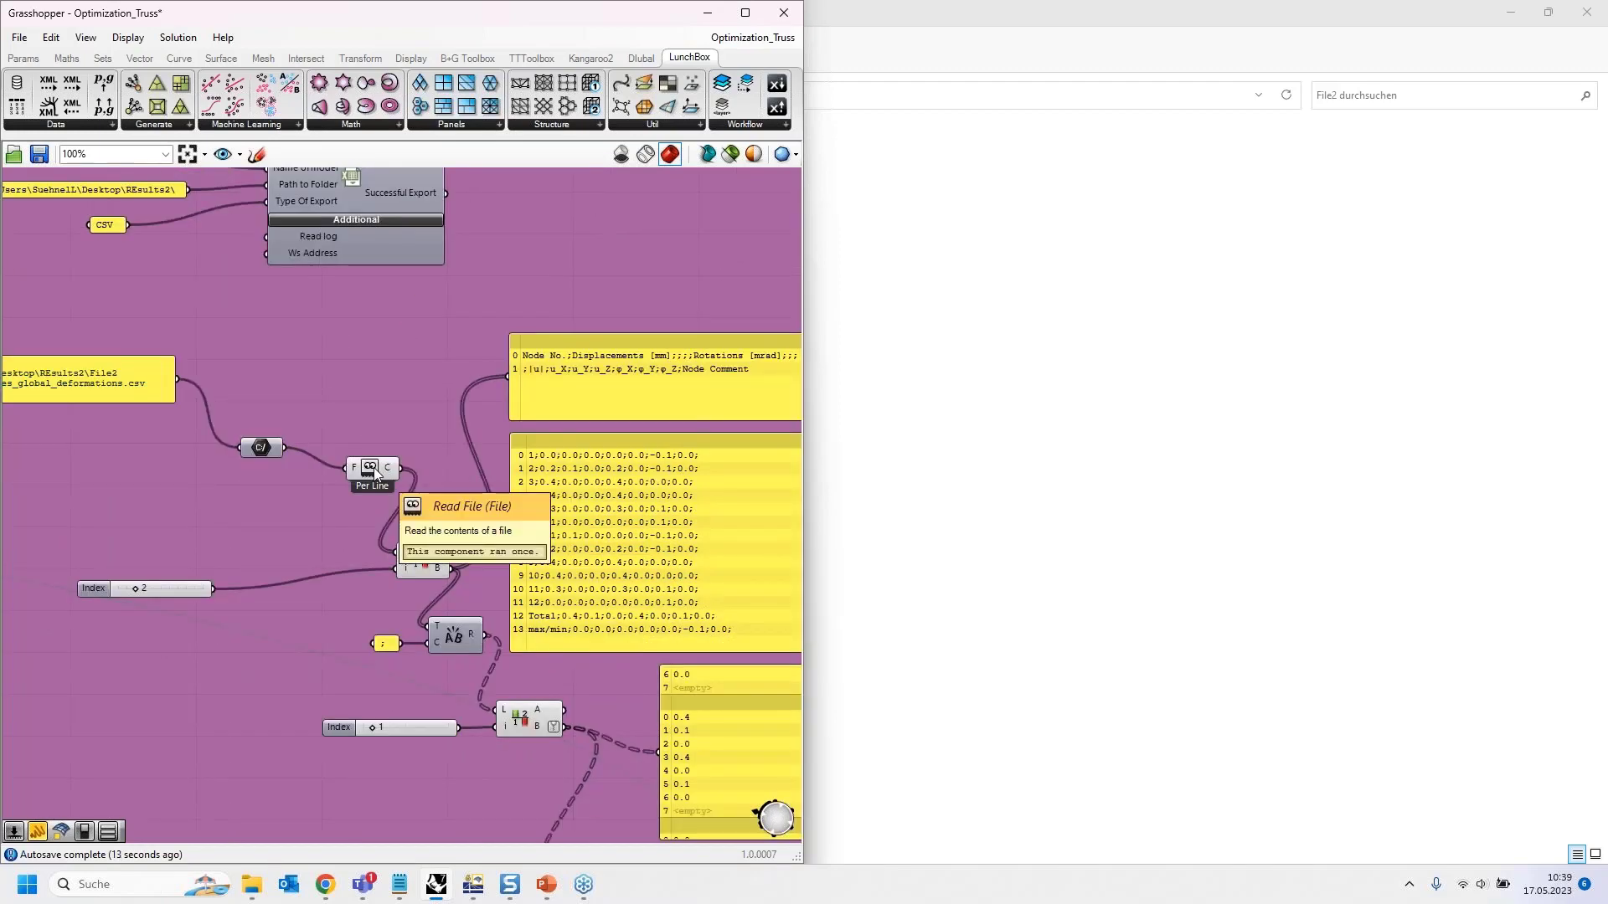
right_click_drag(417, 400, 307, 507)
Step: Add a panel in the free area above the existing data panels and connect the Read File component's Content output to it
scroll(307, 507, "down", 2)
left_click(24, 58)
left_click_drag(234, 106, 439, 282)
left_click_drag(295, 558, 401, 280)
left_click_drag(295, 556, 392, 281)
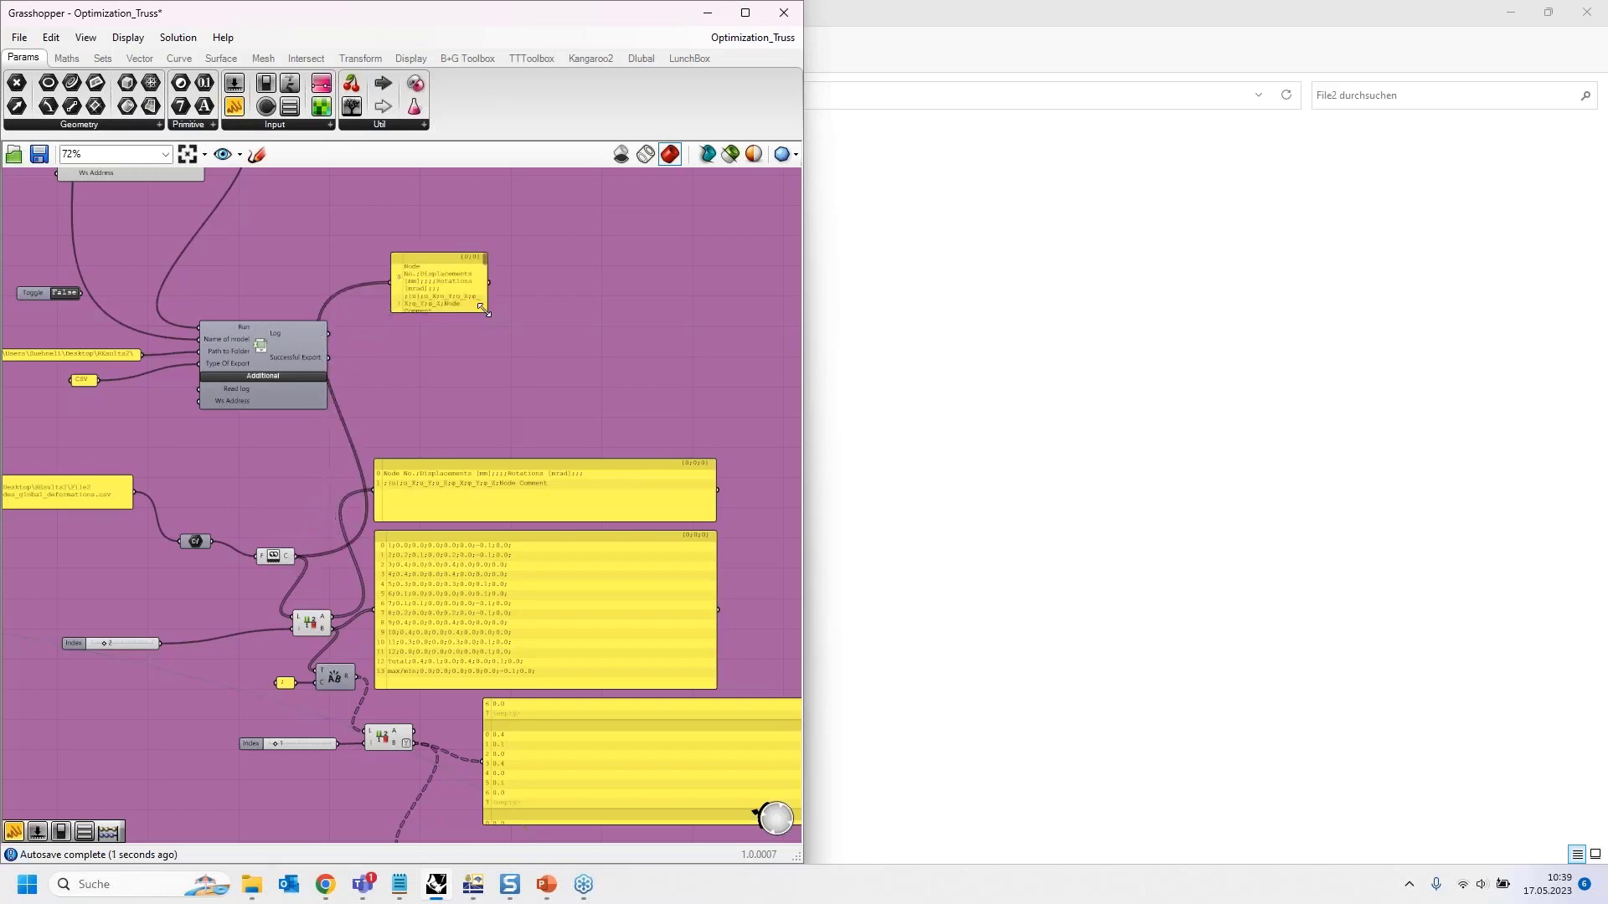
Step: Enlarge and reposition the new panel so that every line of the CSV content is readable
left_click_drag(489, 312, 807, 431)
left_click_drag(513, 287, 481, 269)
scroll(481, 270, "up", 5)
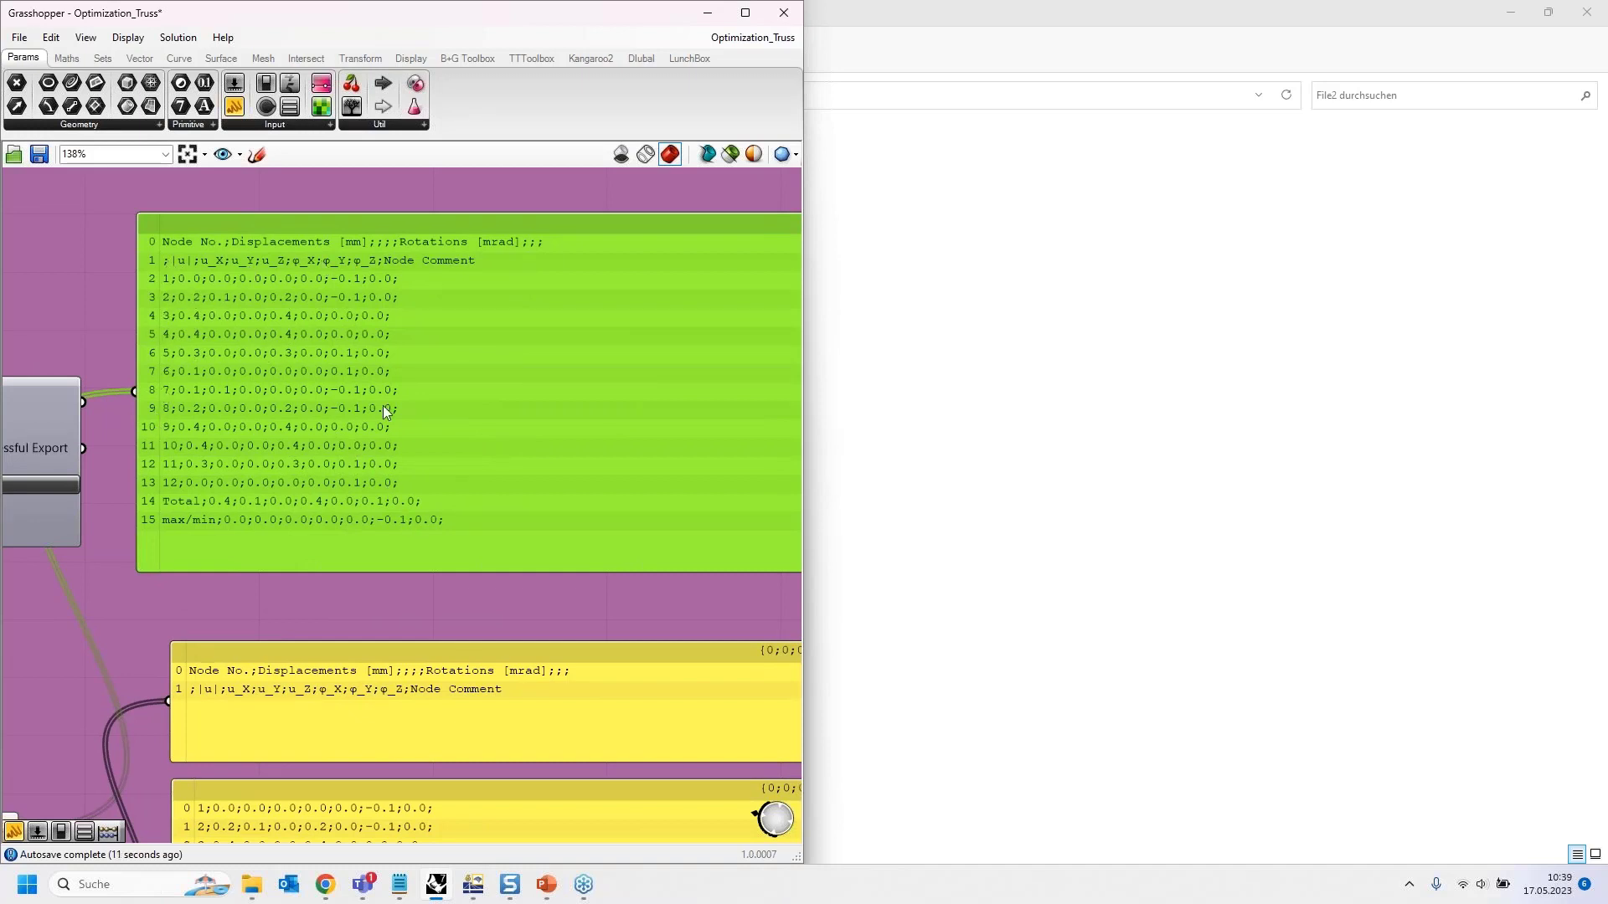
Step: Read the CSV header and node rows in the large panel on the Read File output, and delete that panel
scroll(384, 343, "down", 2)
scroll(379, 347, "up", 4)
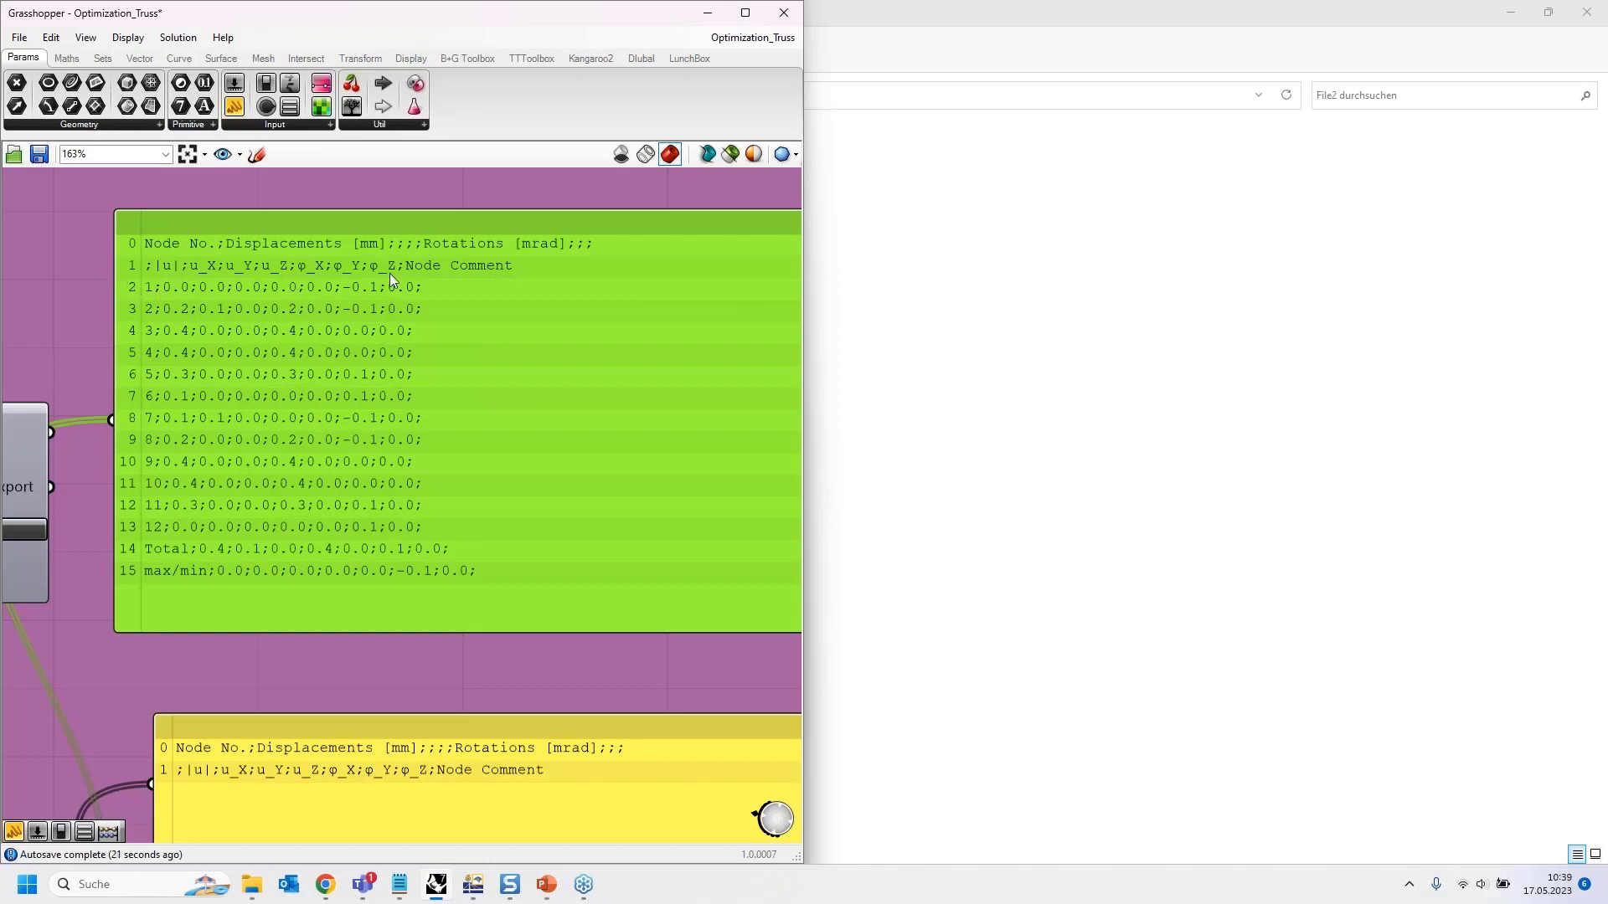
scroll(390, 273, "down", 2)
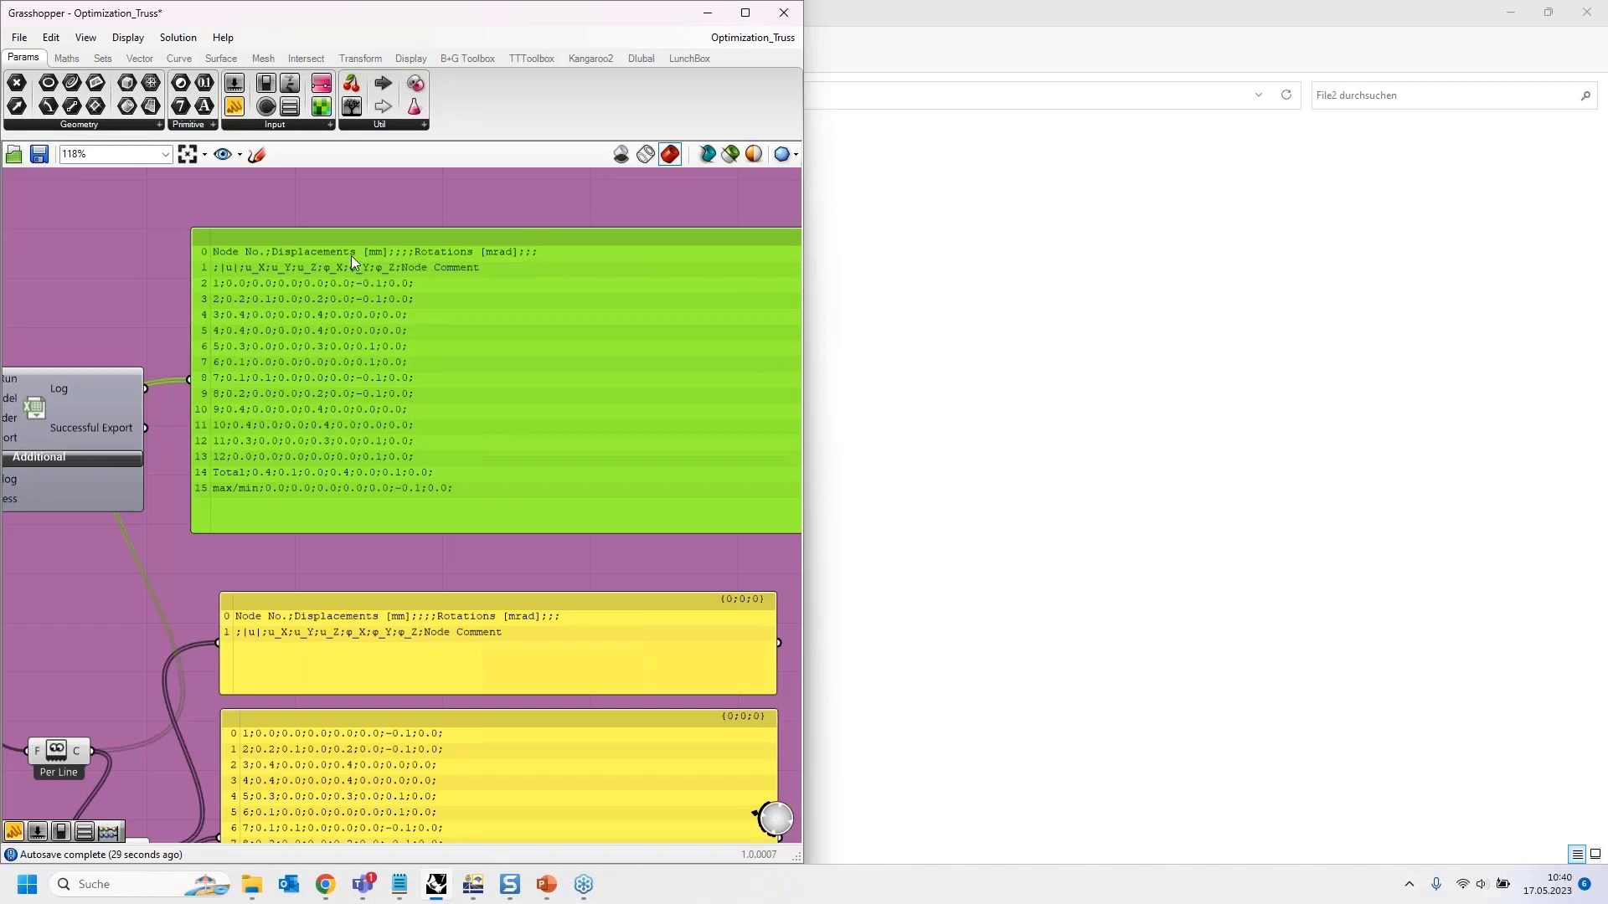
key("Delete")
Step: Delete the panel on Split List output A that holds the two CSV header lines
scroll(369, 202, "down", 3)
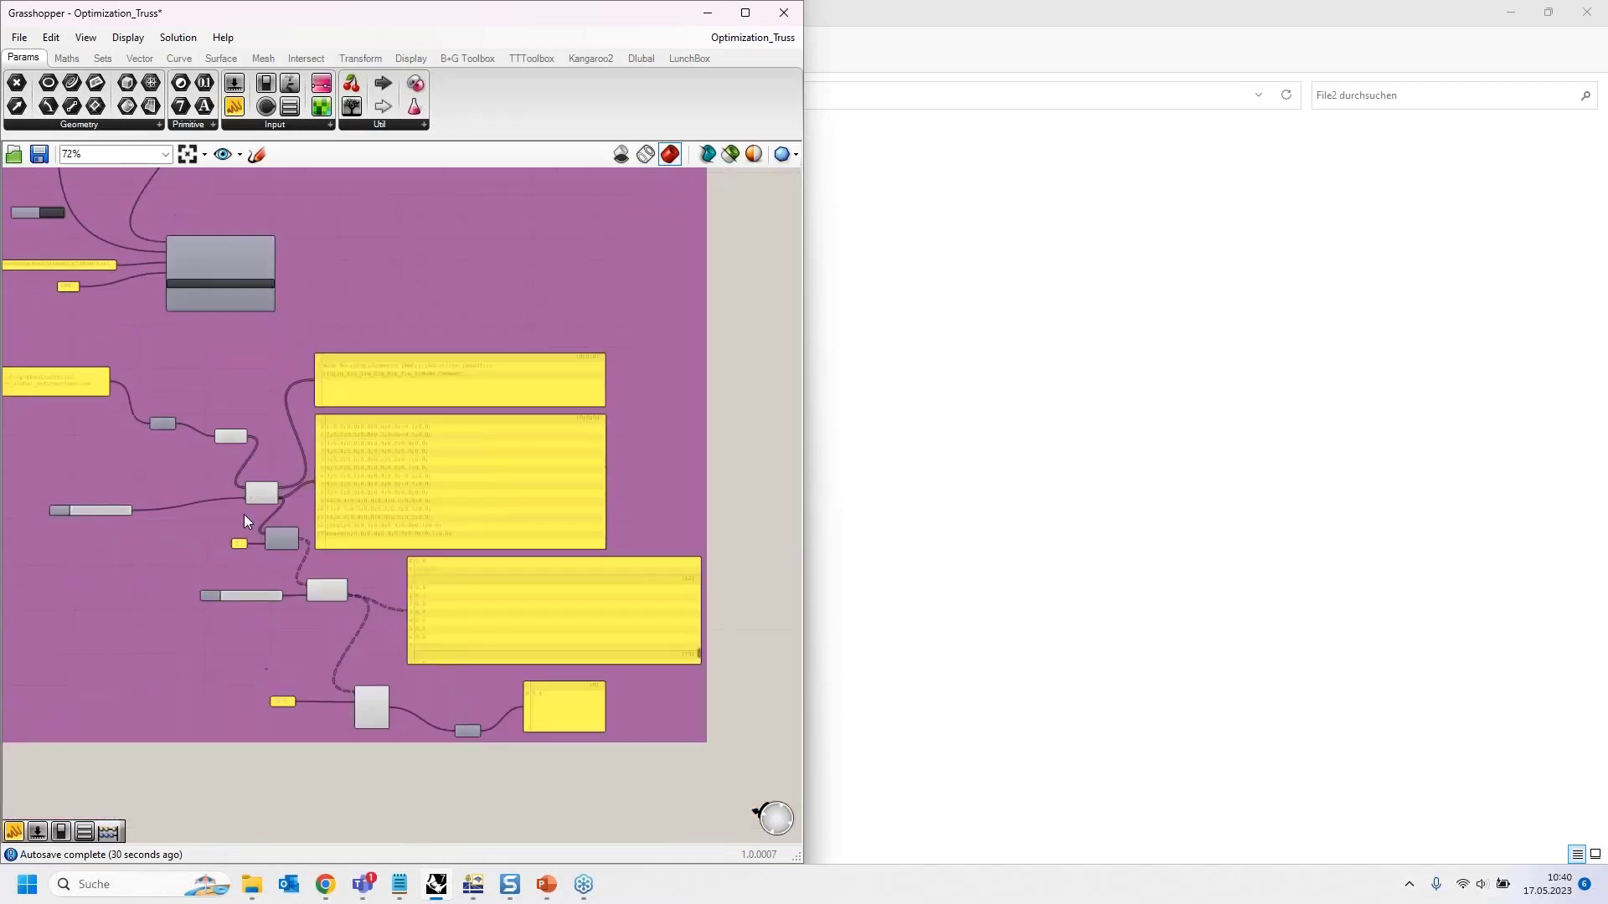
scroll(244, 515, "up", 2)
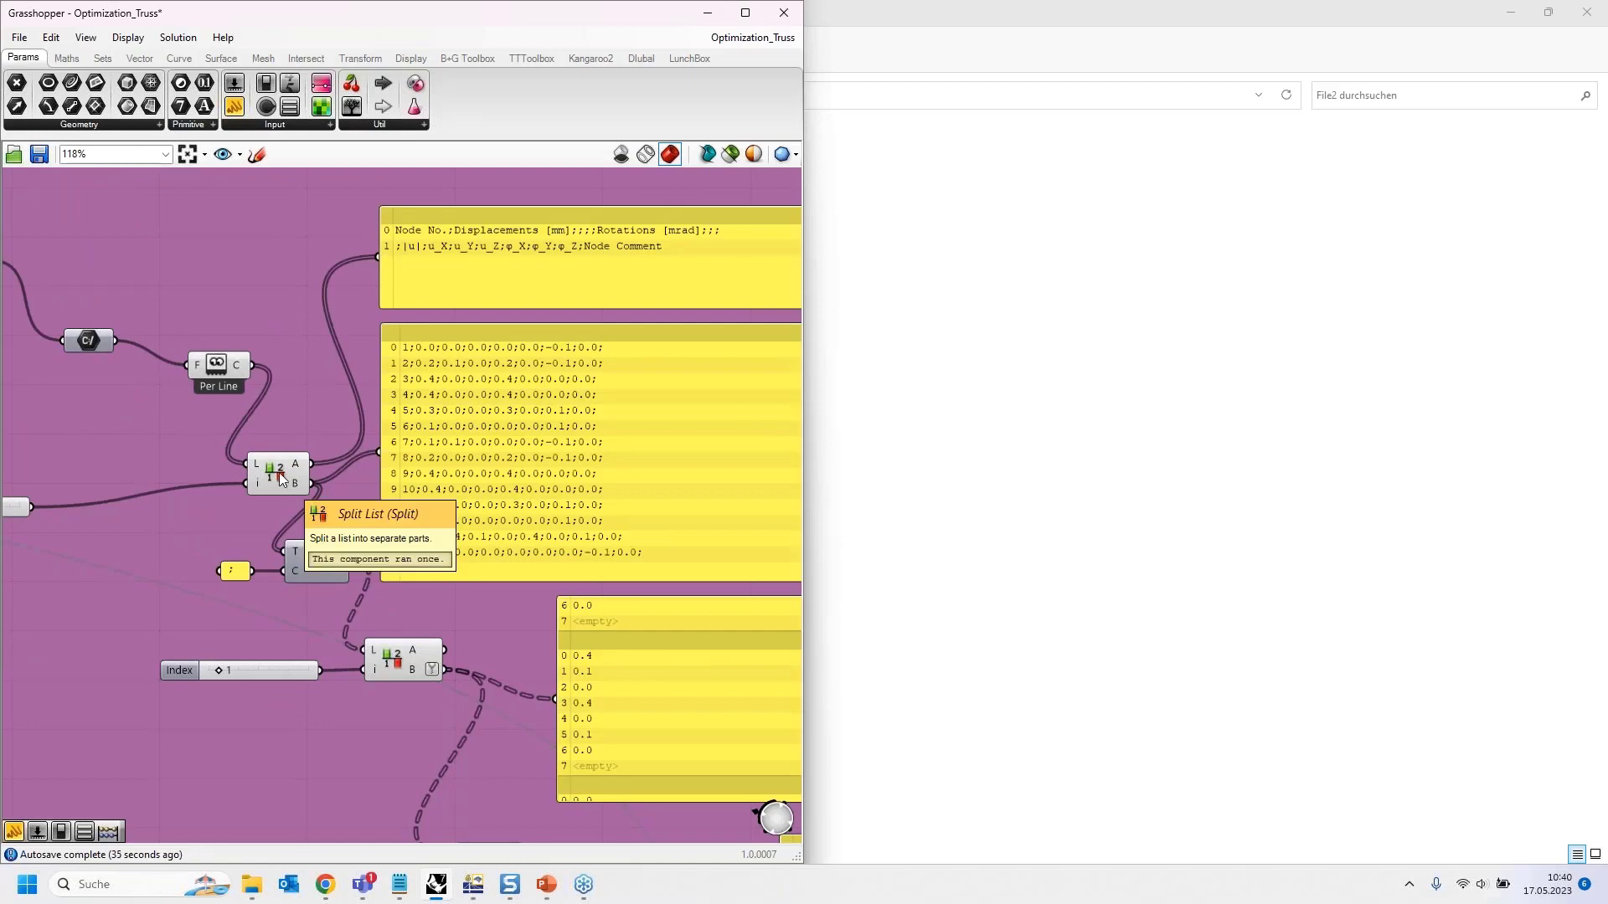
scroll(180, 436, "down", 1)
right_click_drag(123, 435, 151, 397)
left_click(320, 253)
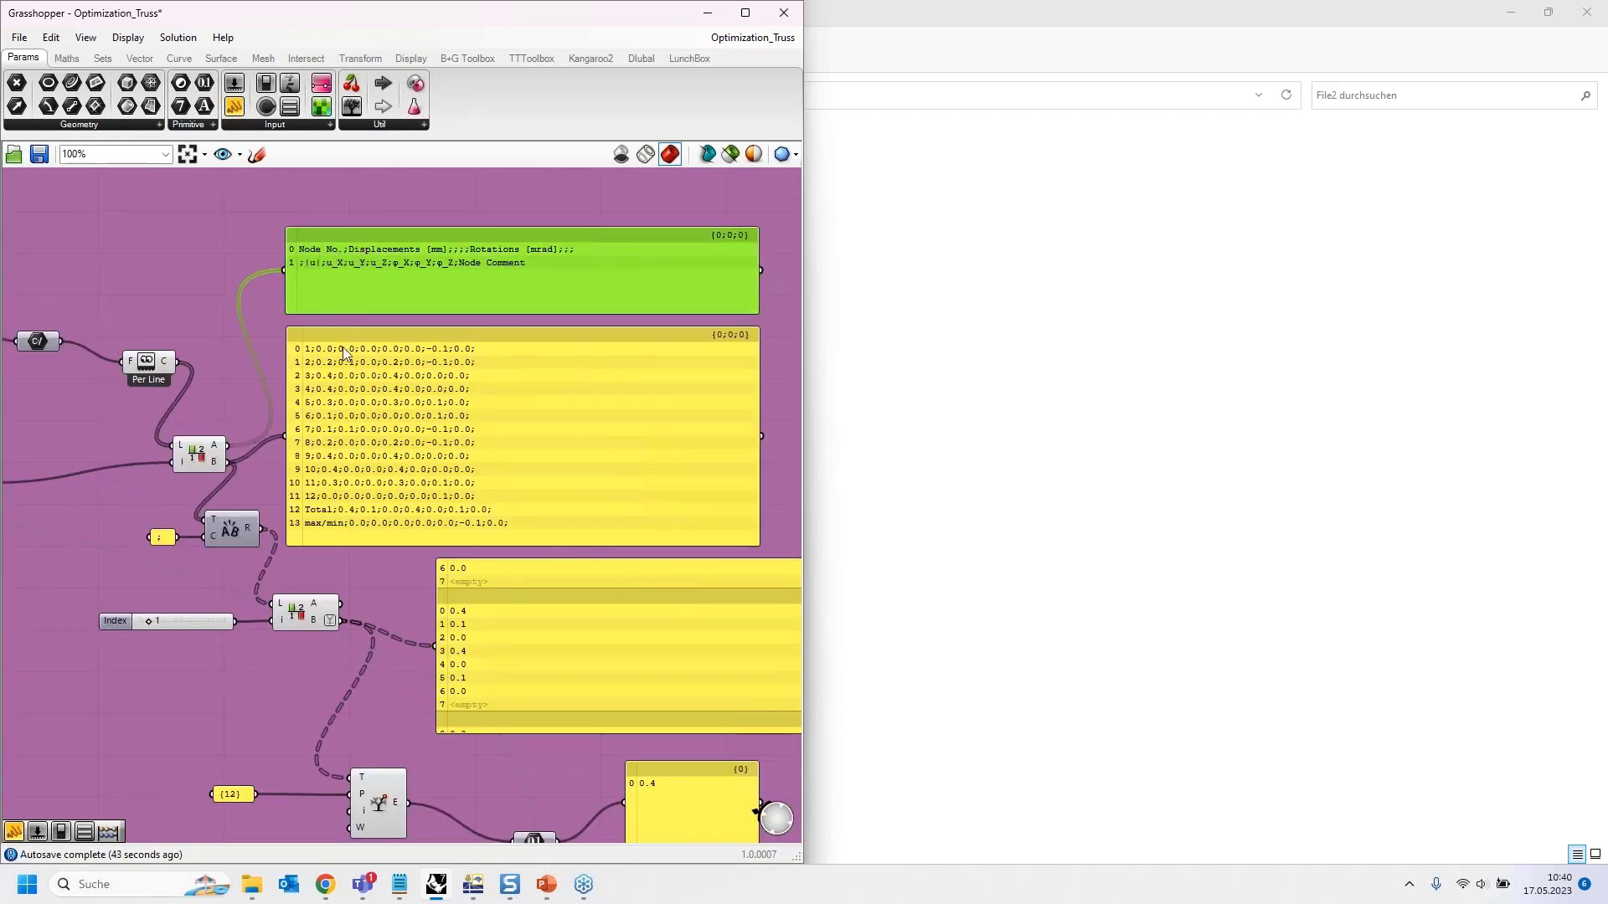
key("Delete")
Step: Examine the node rows in the data panel and connect the Text Split component's Result output to it, replacing the Split List source
scroll(334, 343, "up", 5)
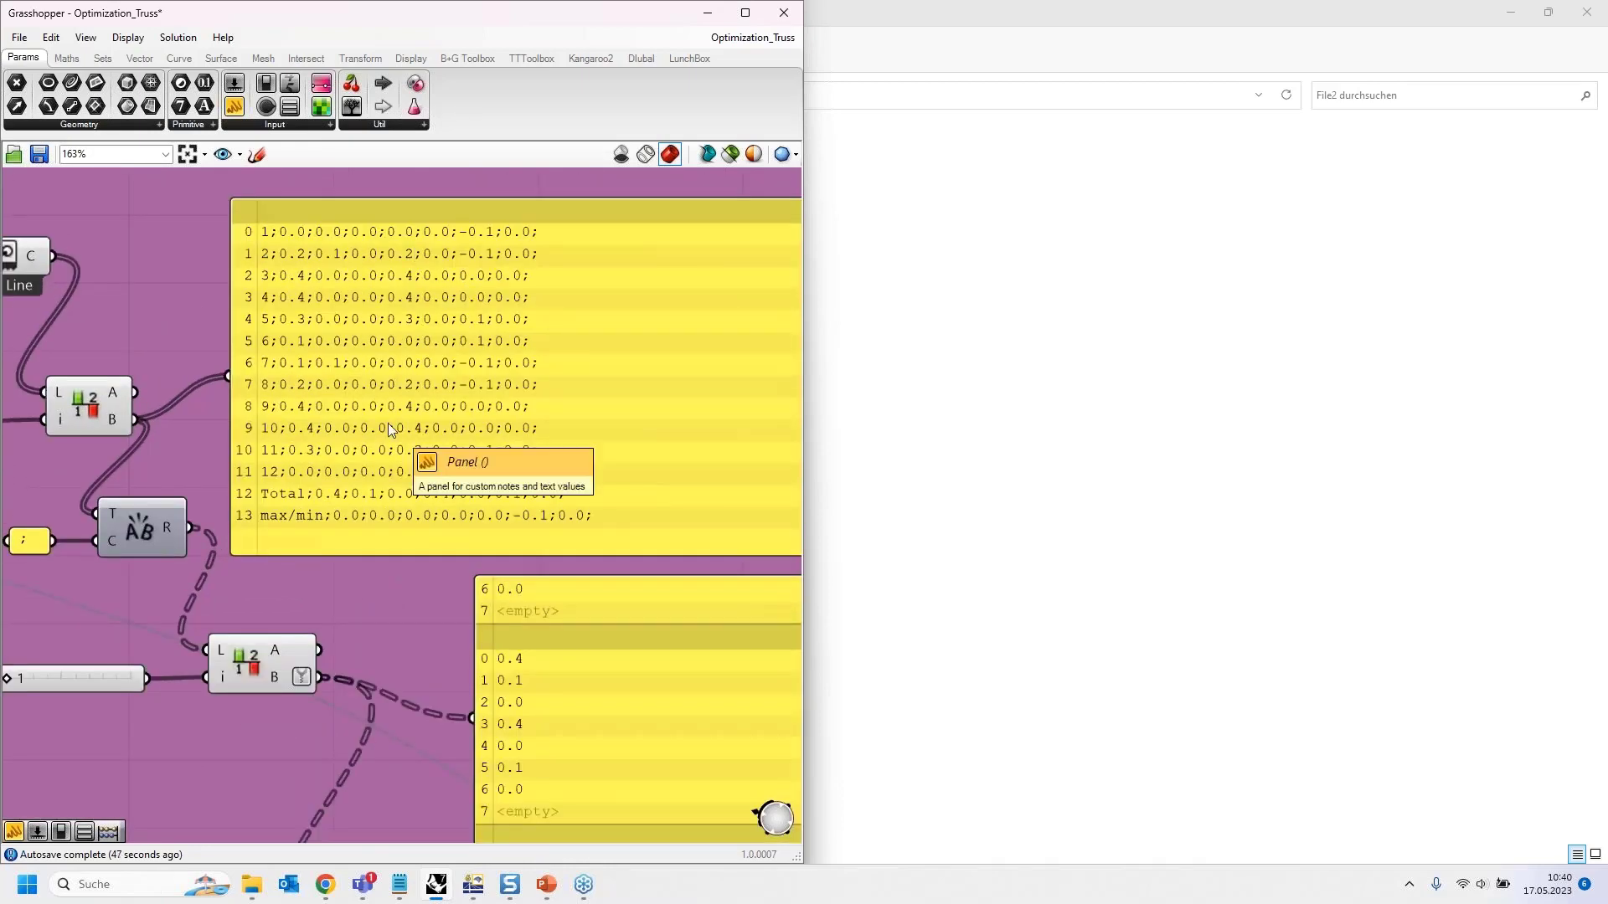
scroll(395, 309, "down", 2)
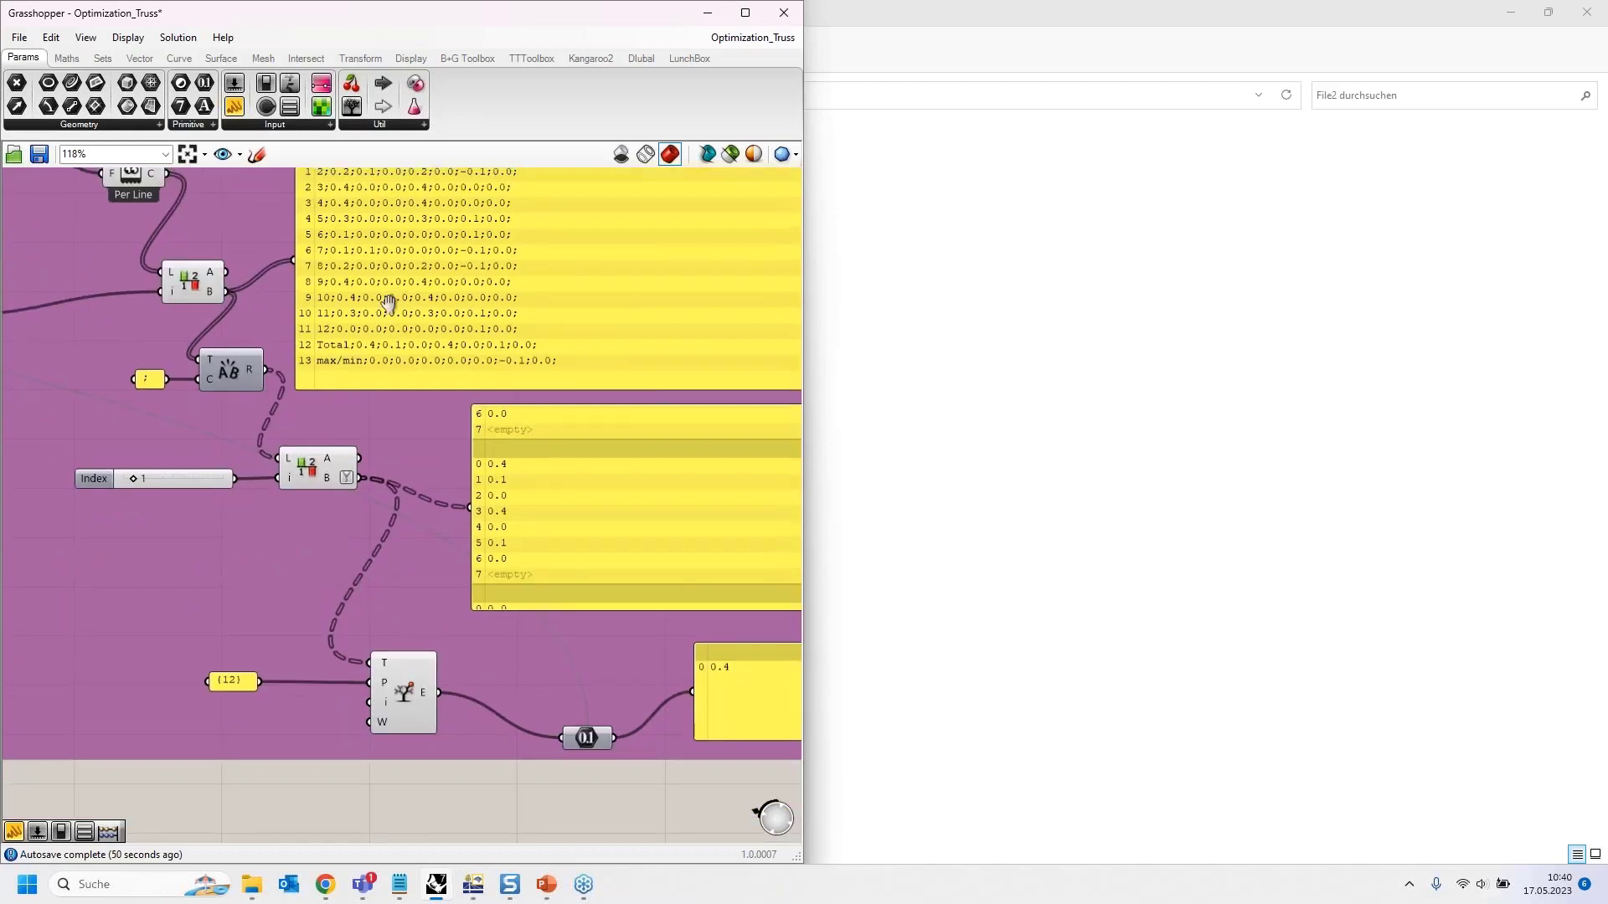
scroll(317, 289, "up", 1)
scroll(314, 289, "up", 3)
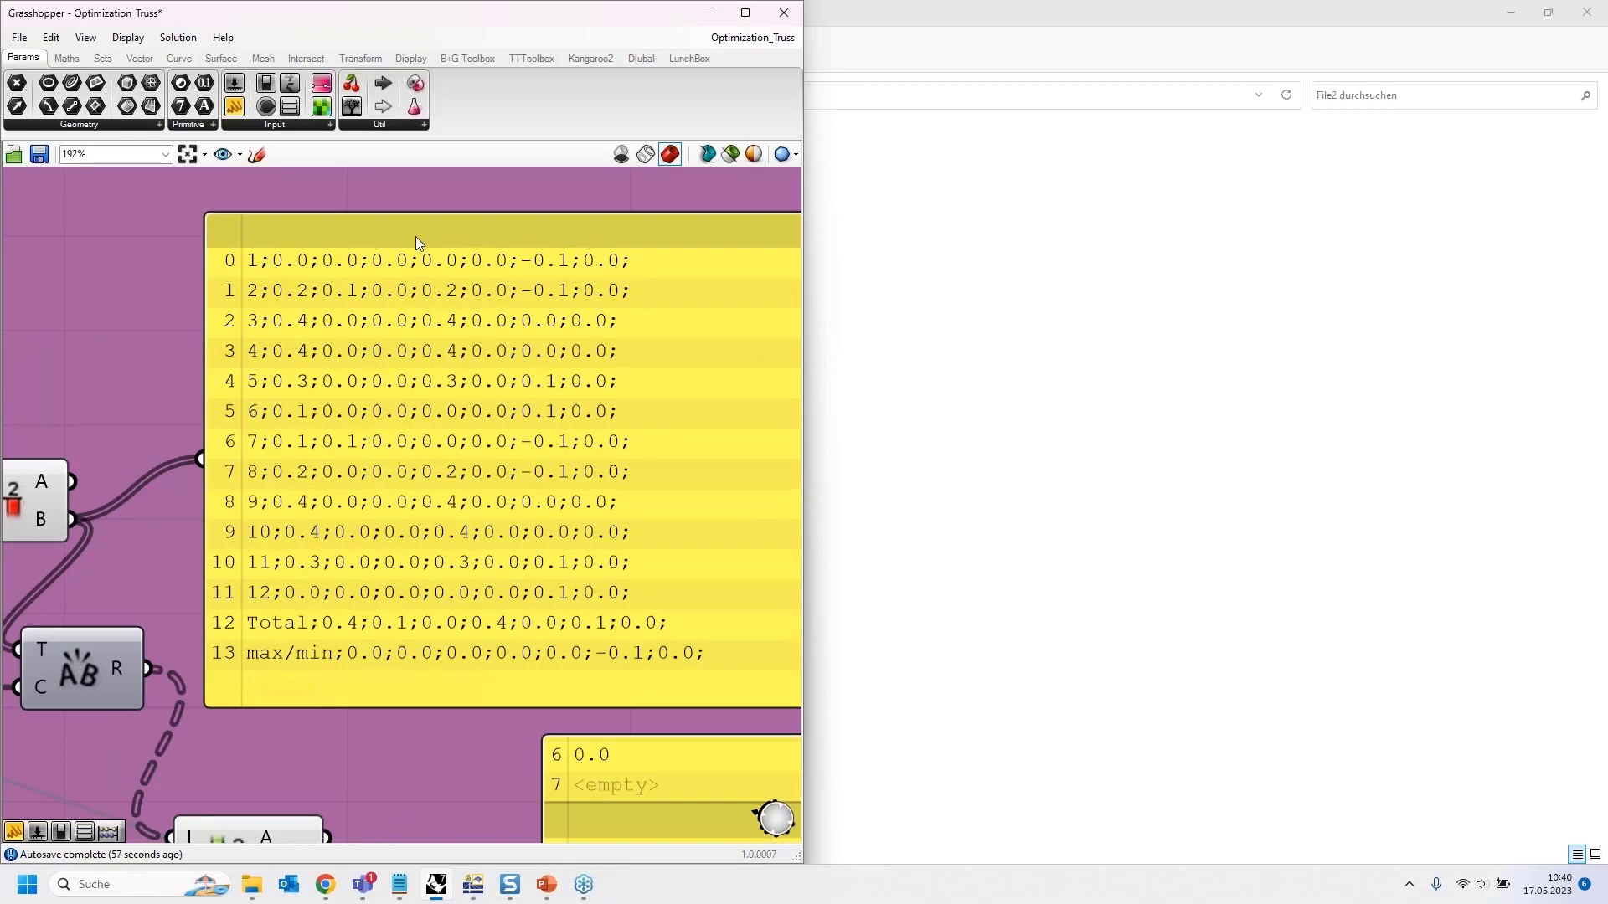
scroll(415, 238, "down", 3)
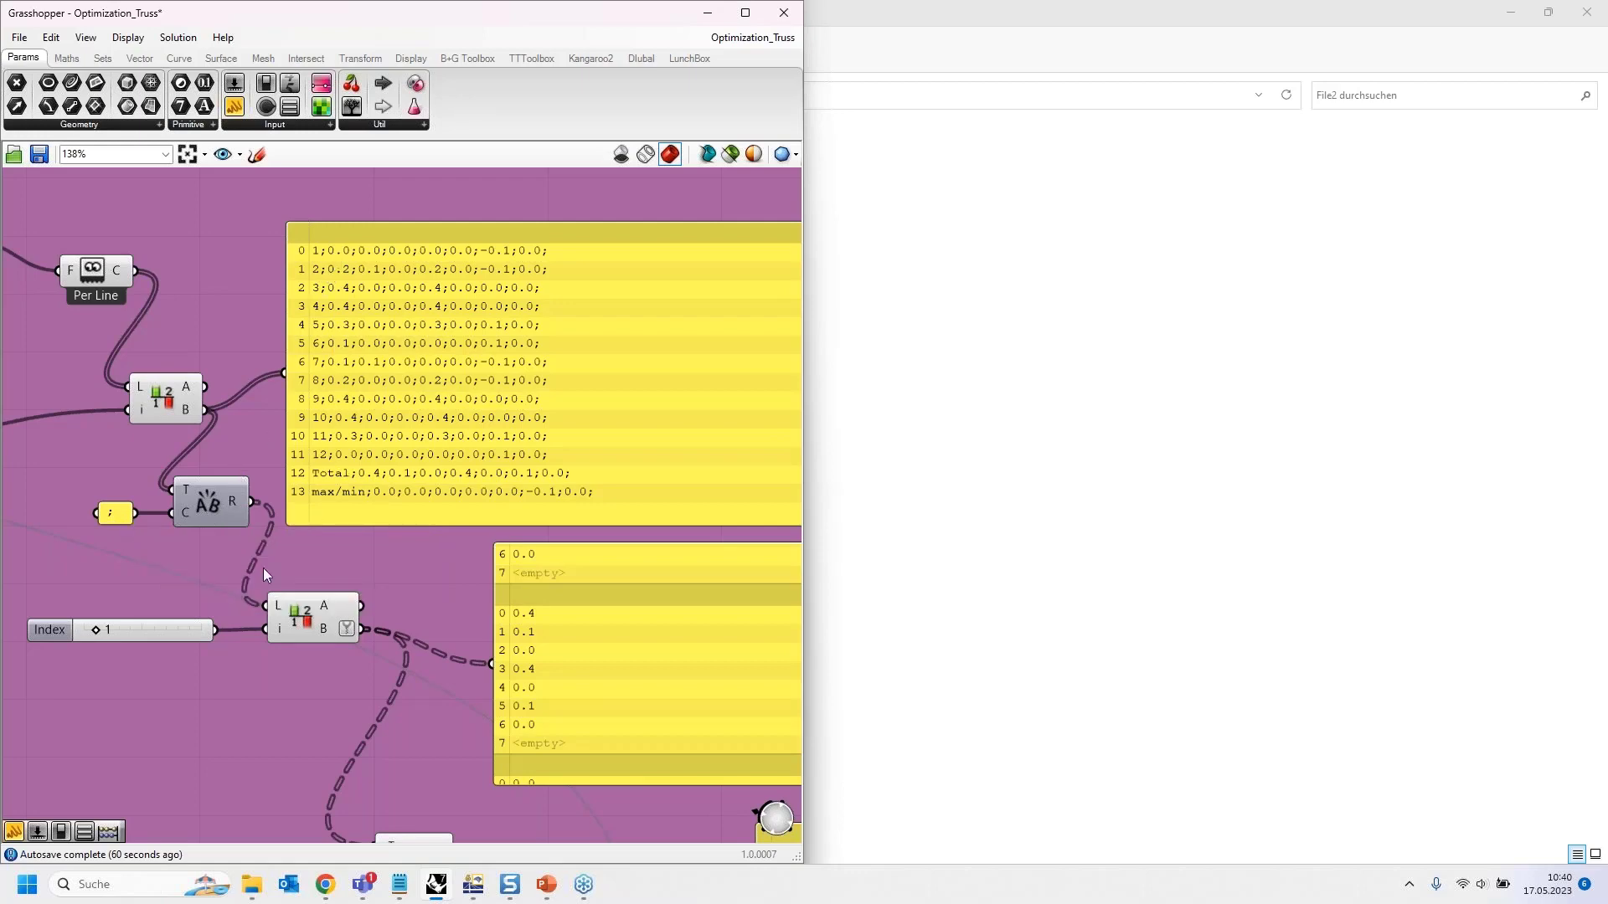
right_click_drag(289, 533, 277, 484)
left_click_drag(239, 454, 270, 315)
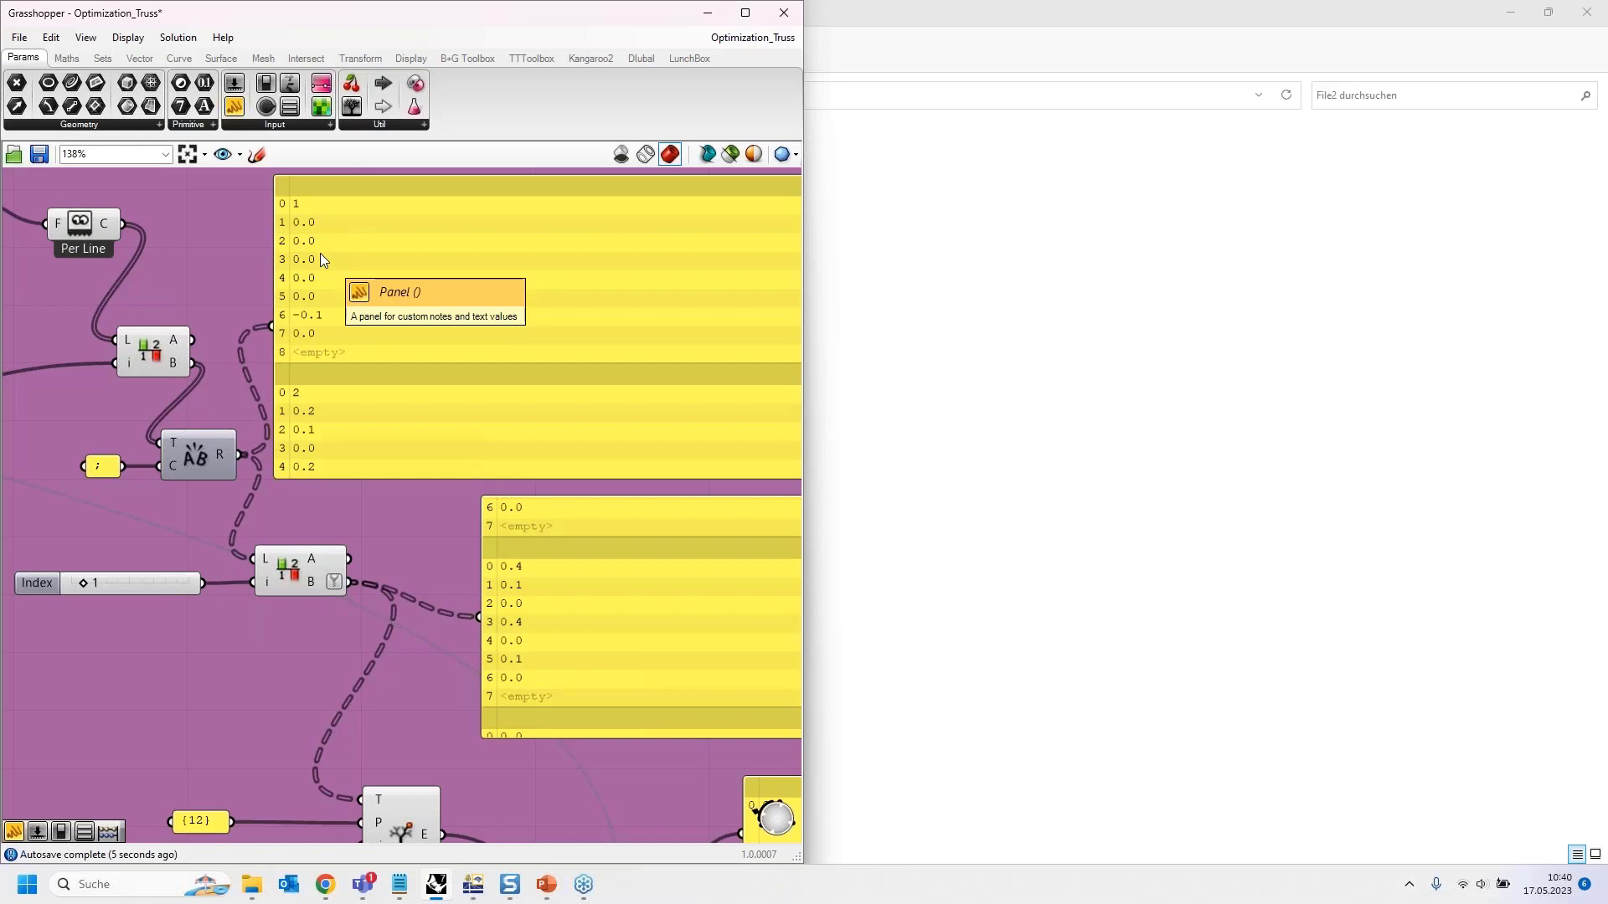
Step: Look through the split values in the panel on the Text Split output, and delete that panel
scroll(128, 281, "down", 2)
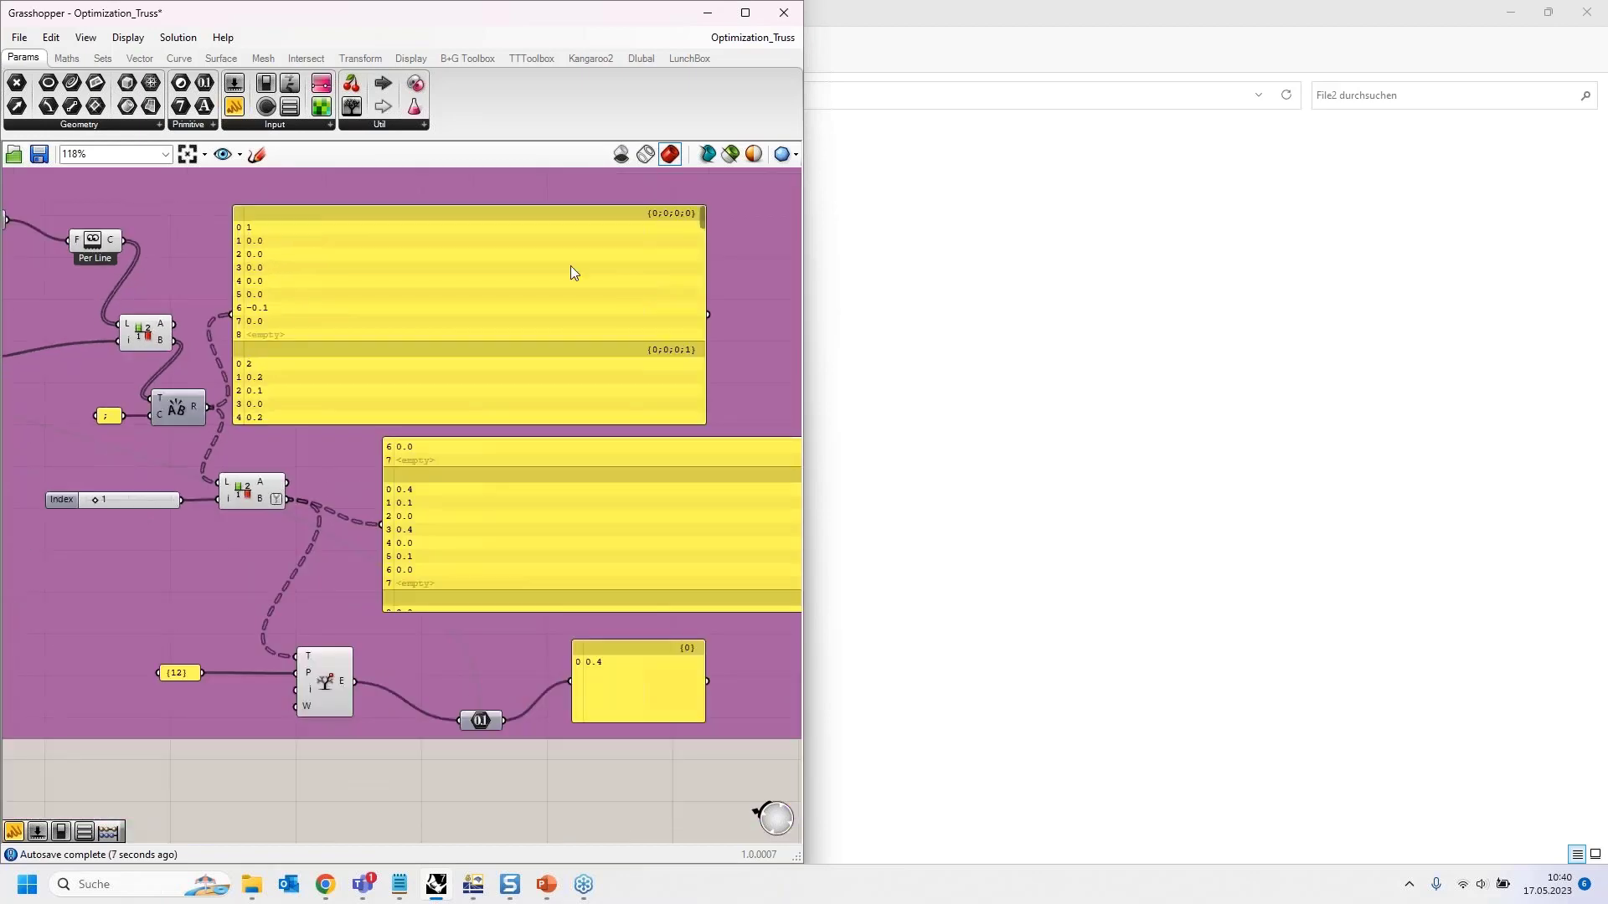
left_click(218, 222)
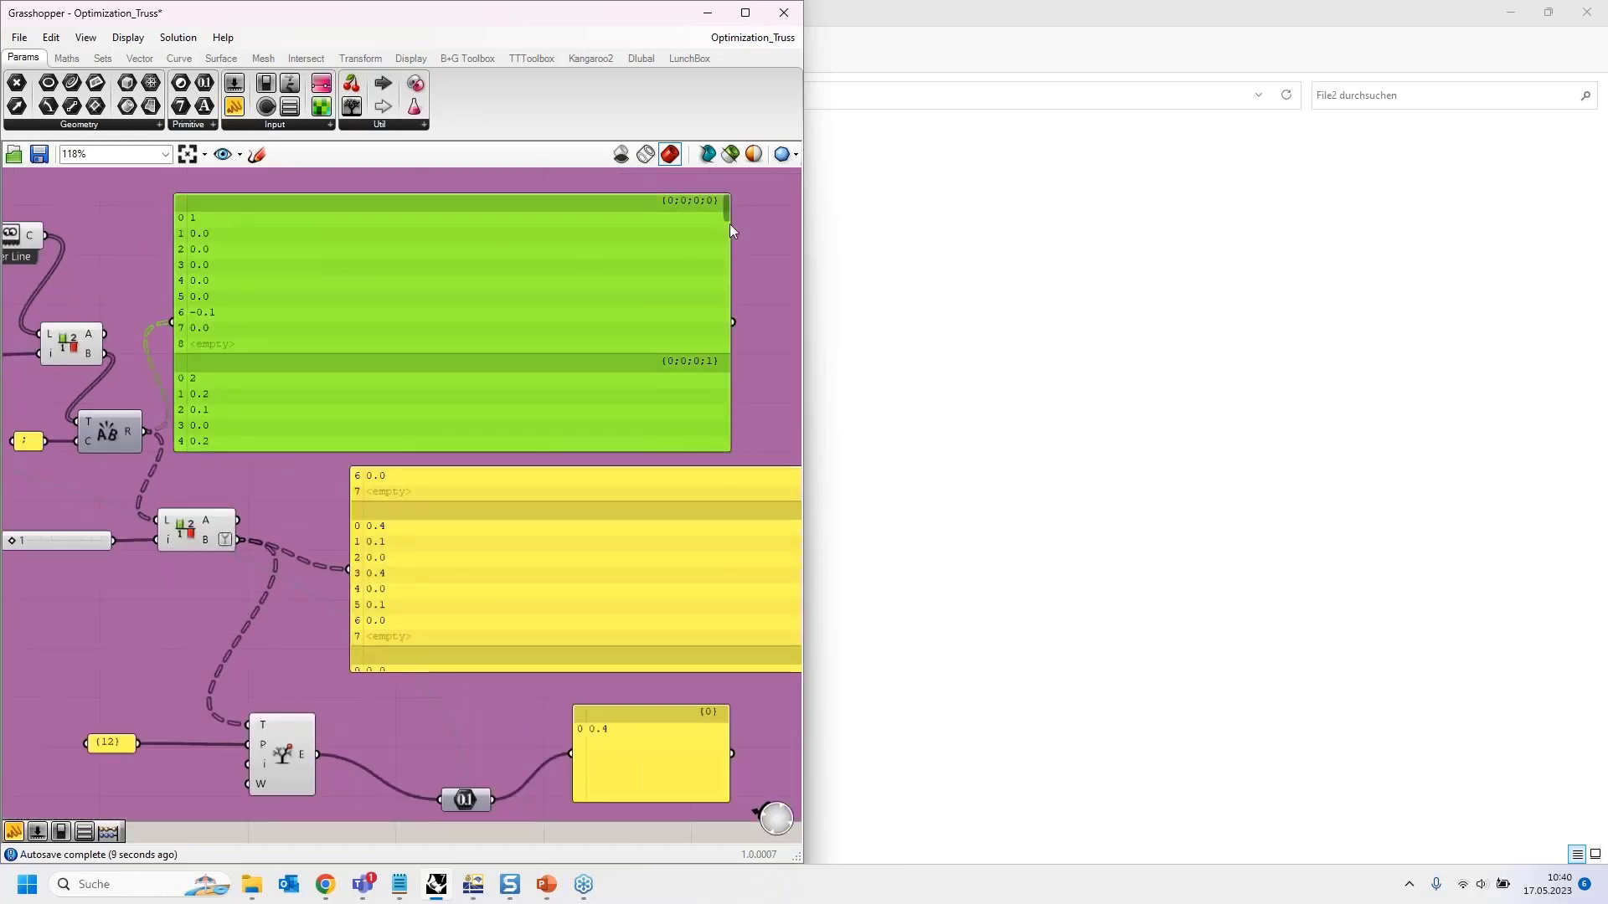
left_click_drag(725, 209, 725, 240)
key("Delete")
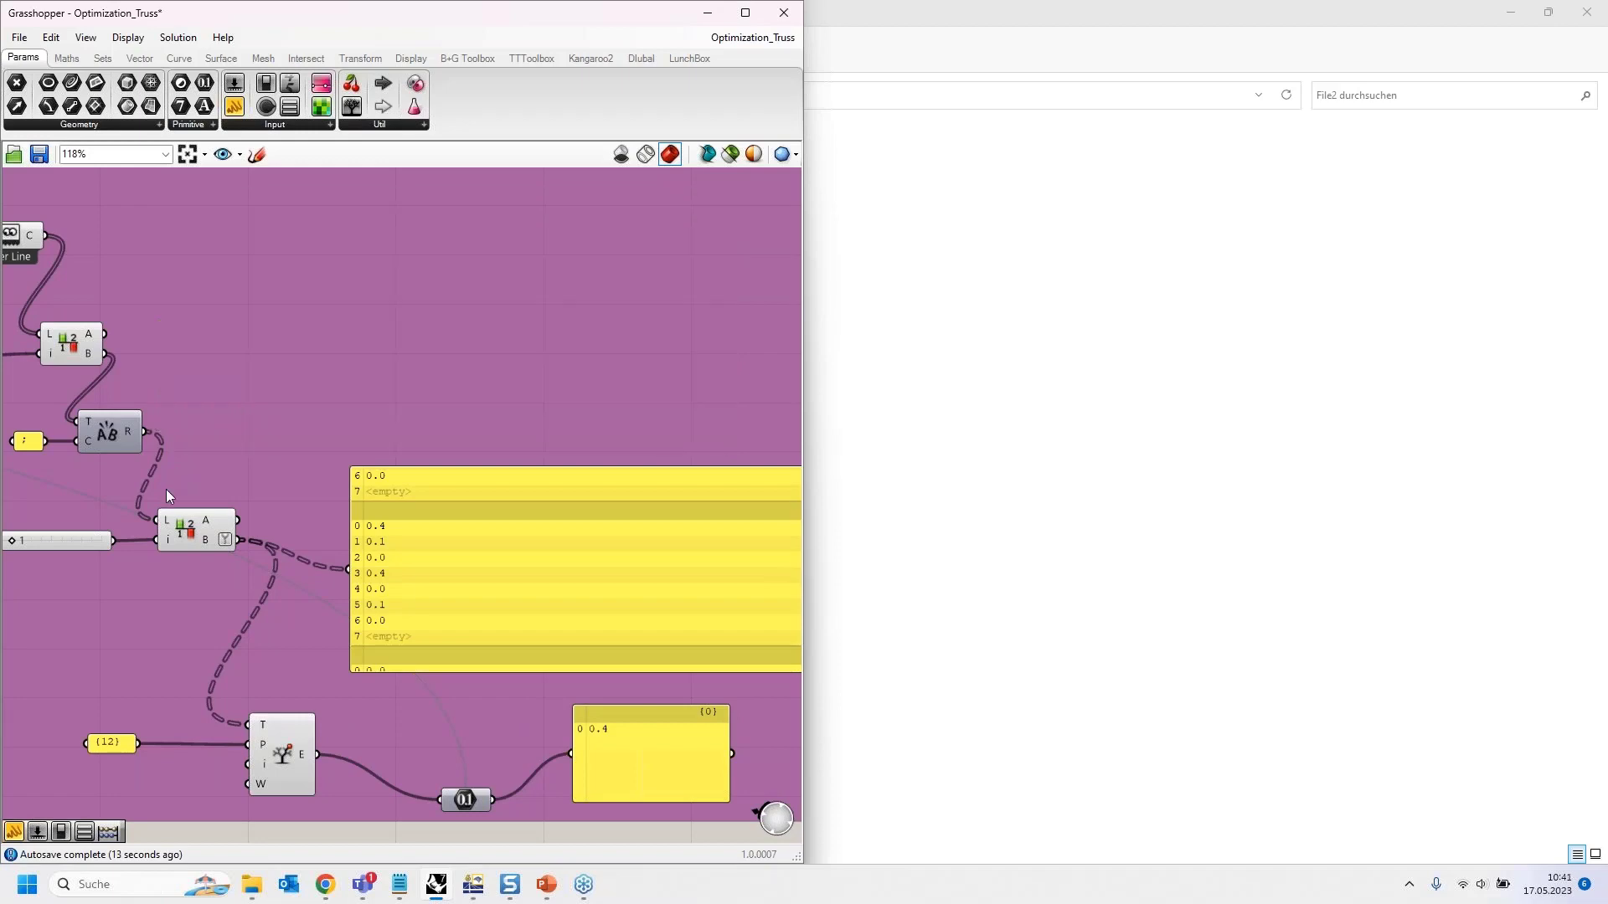
Step: Review the data branches in the panel on the second Split List's output B, focusing on branch {12}
right_click_drag(137, 611, 129, 452)
right_click_drag(236, 430, 187, 424)
scroll(79, 434, "down", 1)
right_click_drag(287, 455, 214, 450)
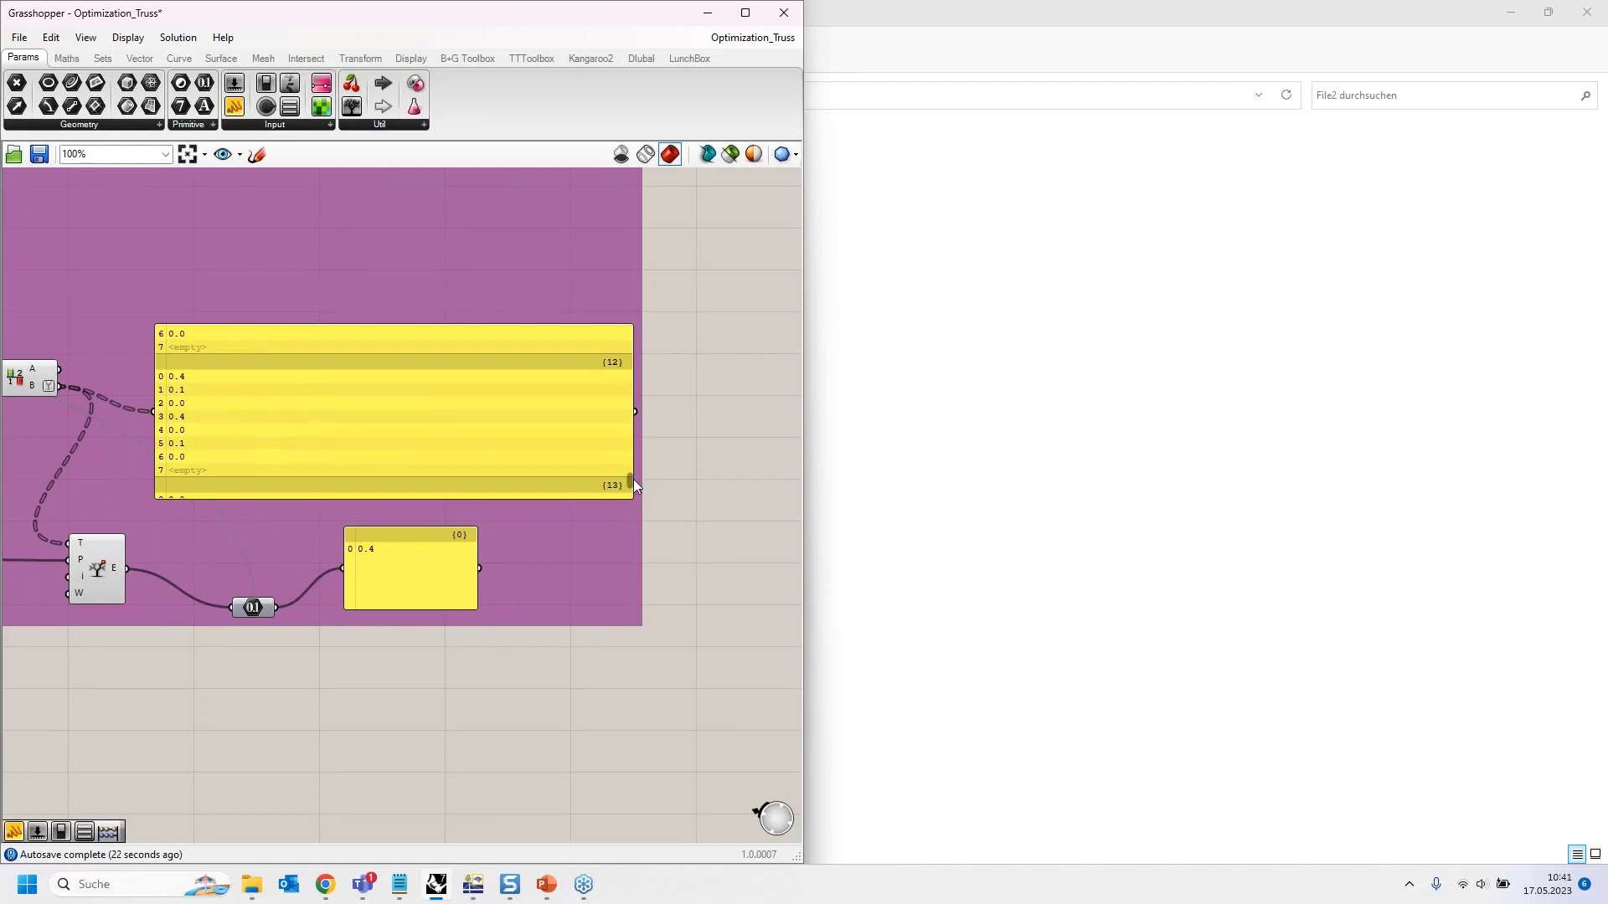
mouse_move(631, 480)
left_mouse_down()
mouse_move(621, 425)
mouse_move(616, 471)
left_mouse_up()
right_click_drag(171, 687, 288, 613)
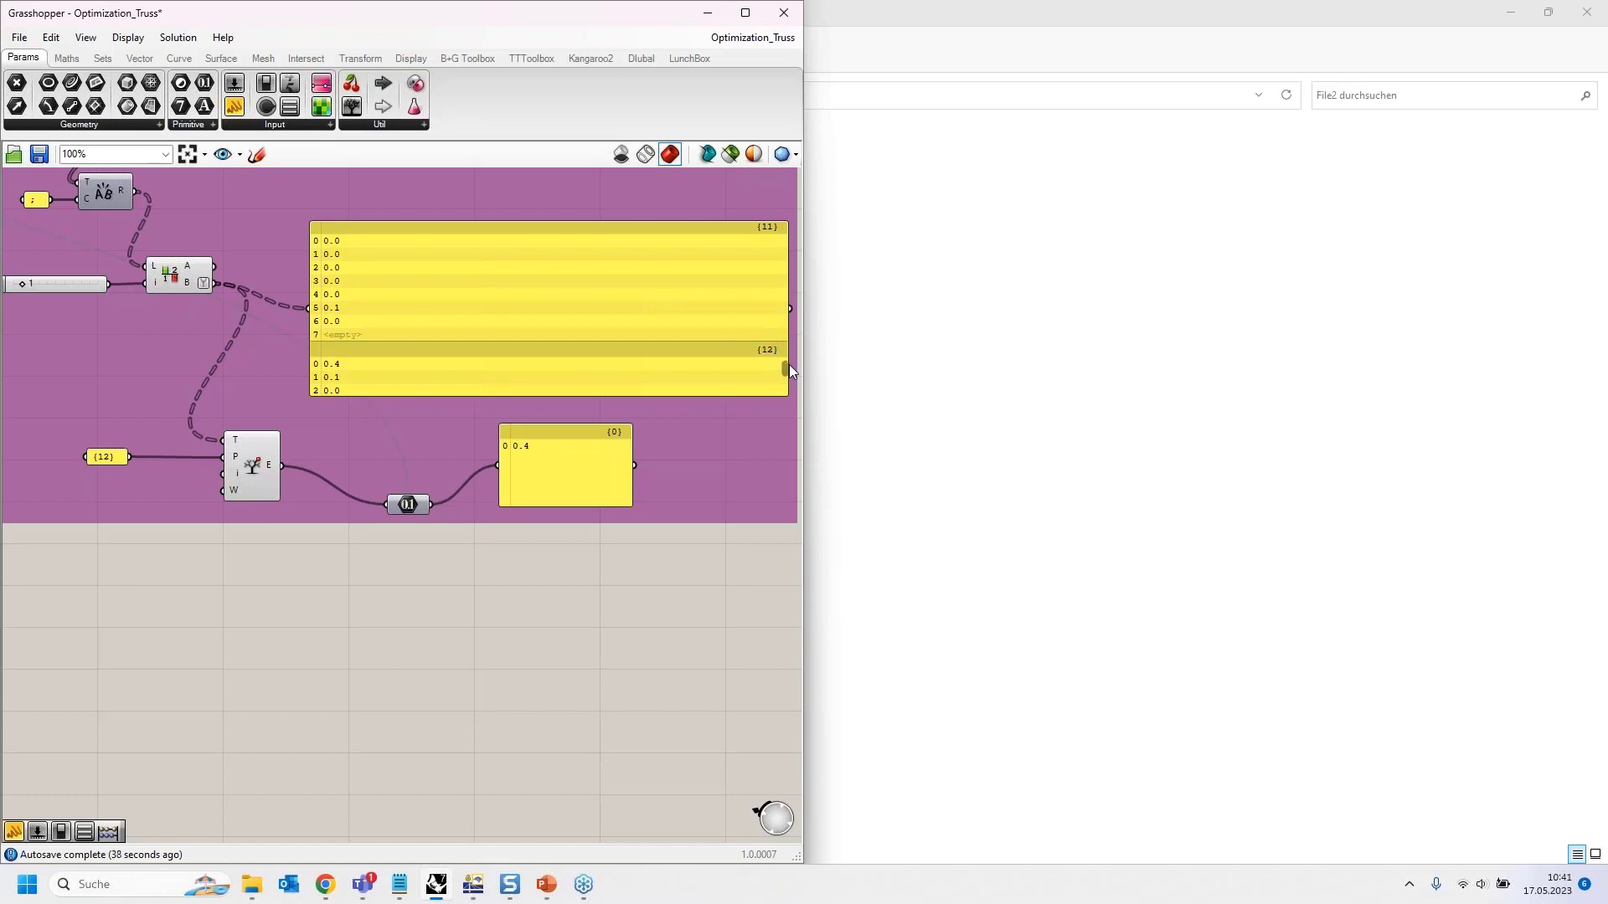
left_click_drag(783, 369, 781, 379)
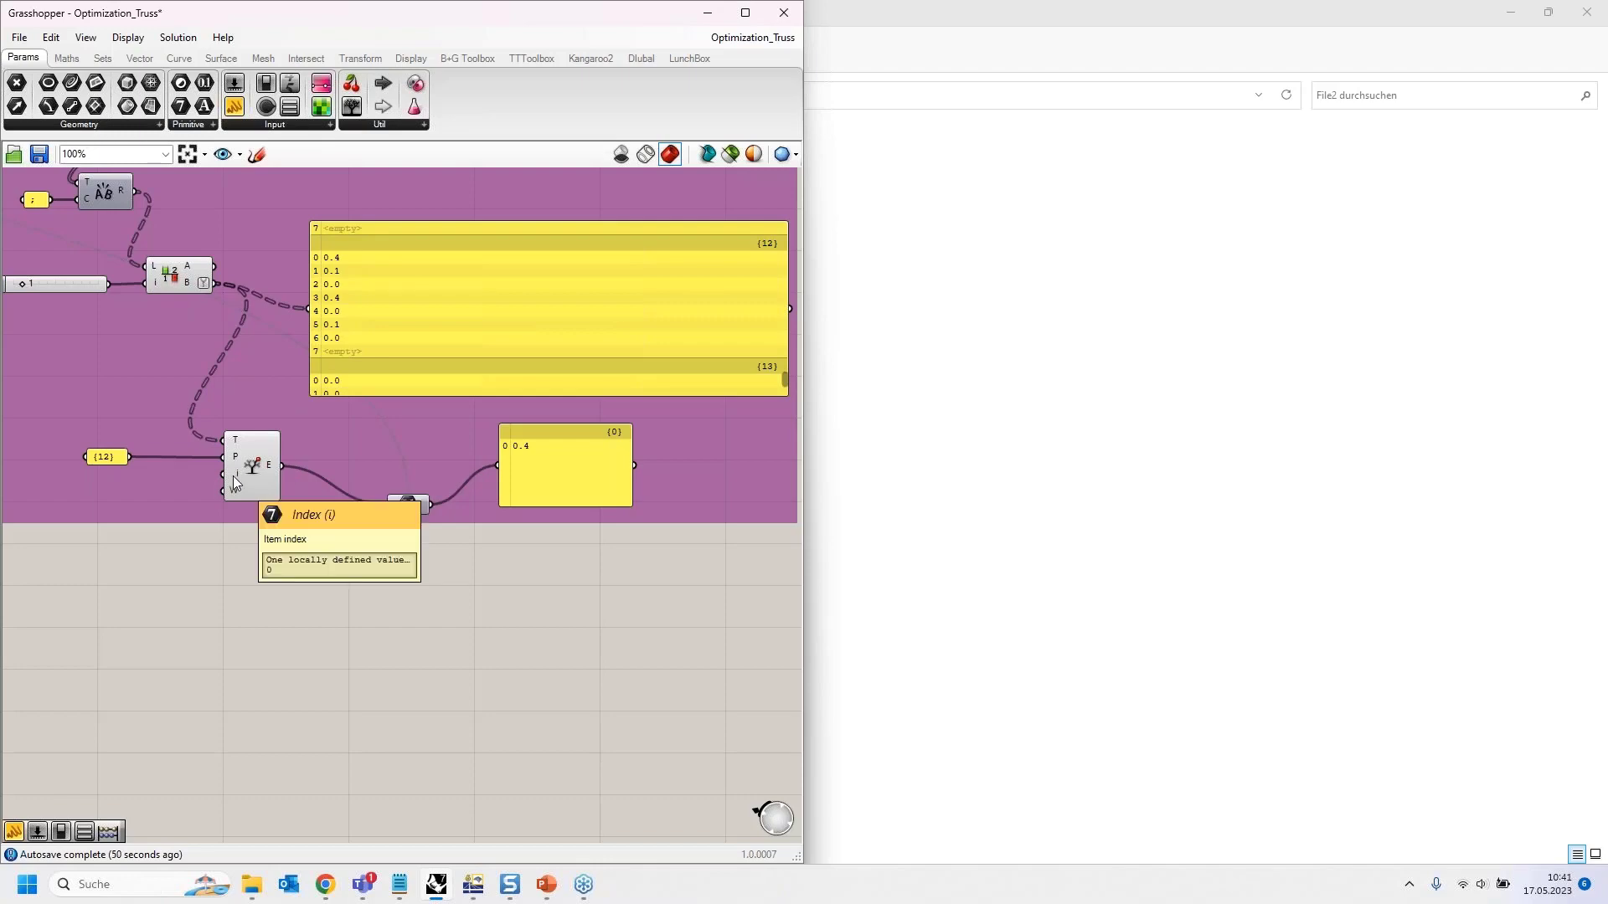
Step: Move the Number parameter into line between the Tree Item component and the final result panel
left_click(412, 506)
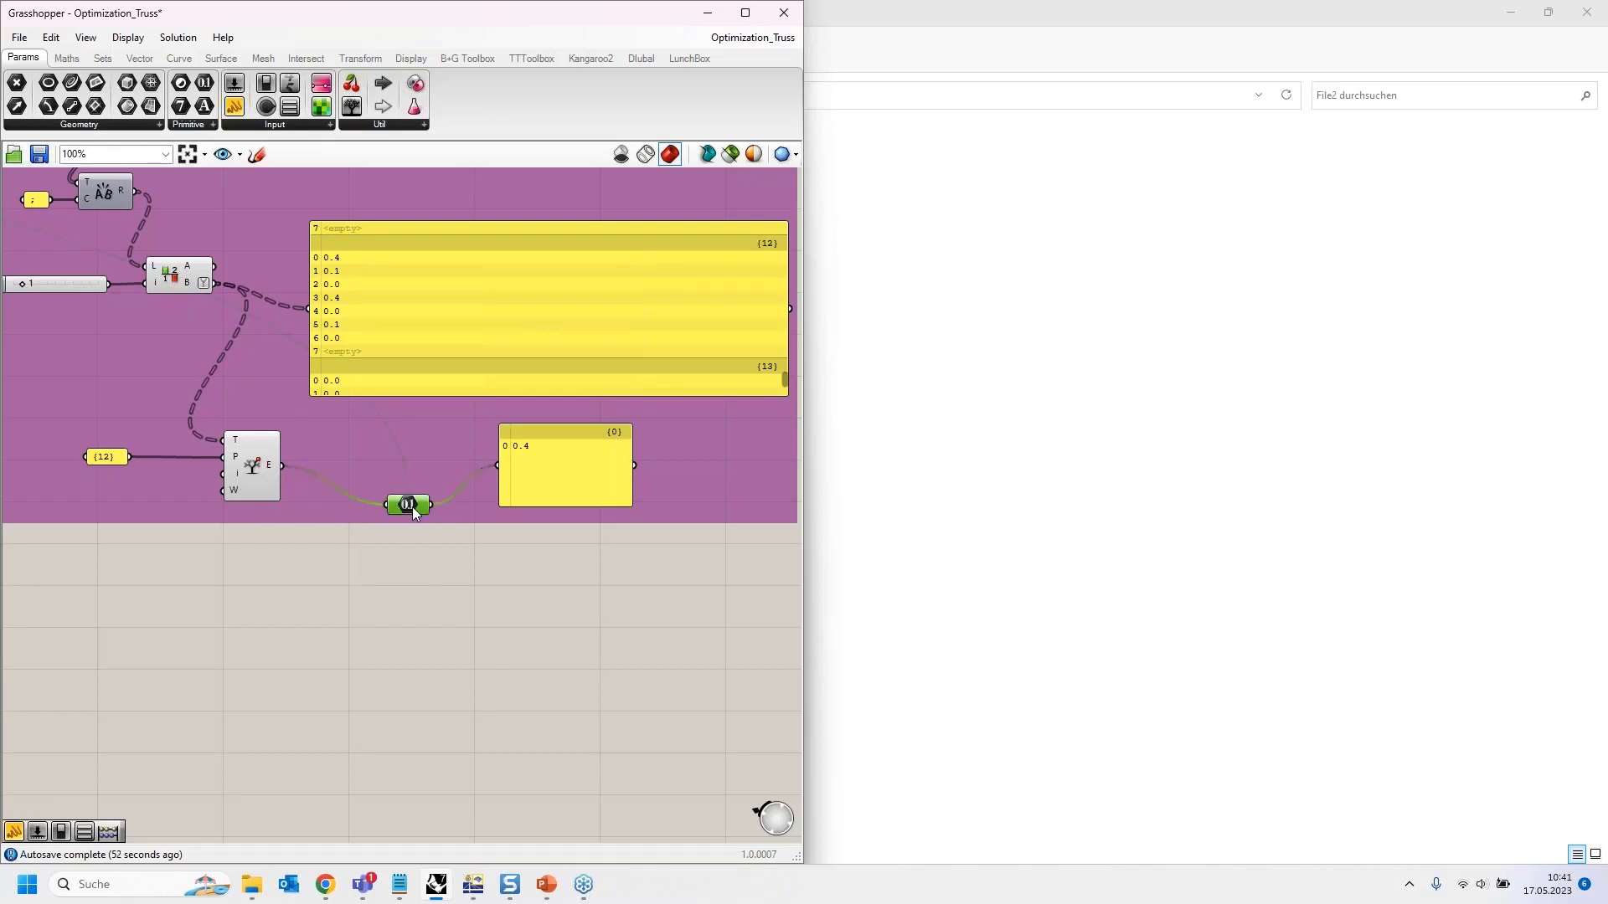
left_click(527, 446)
scroll(369, 621, "down", 1)
left_click(403, 504)
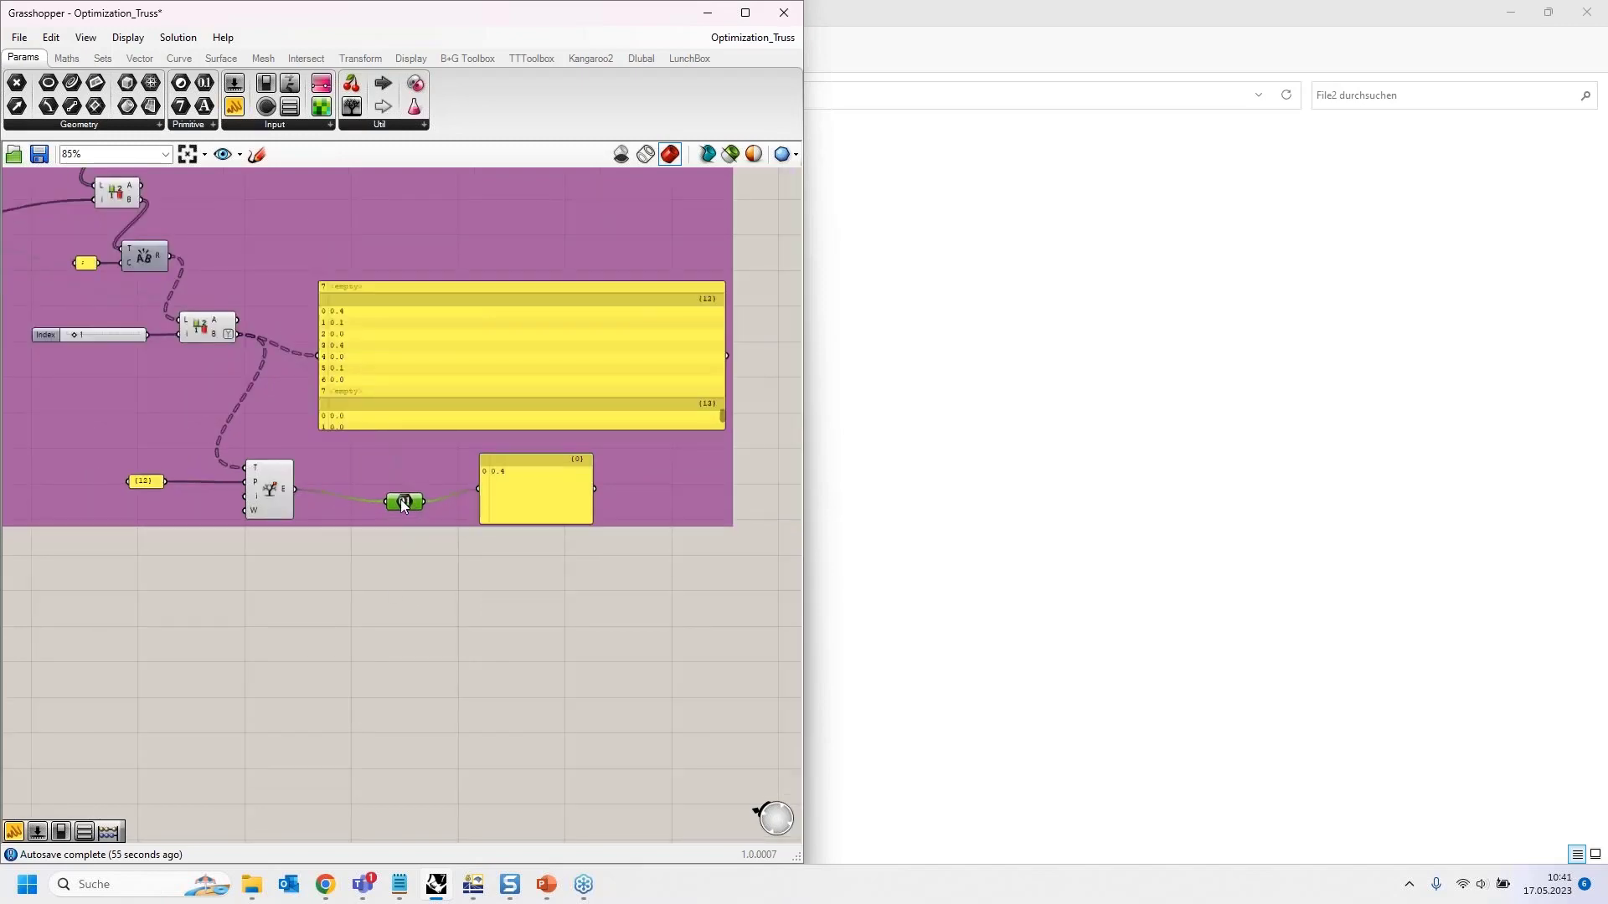
mouse_move(400, 489)
Step: Bring up RFEM beside Grasshopper to compare the truss displacements with the extracted value, and return to the Grasshopper canvas
left_click(469, 885)
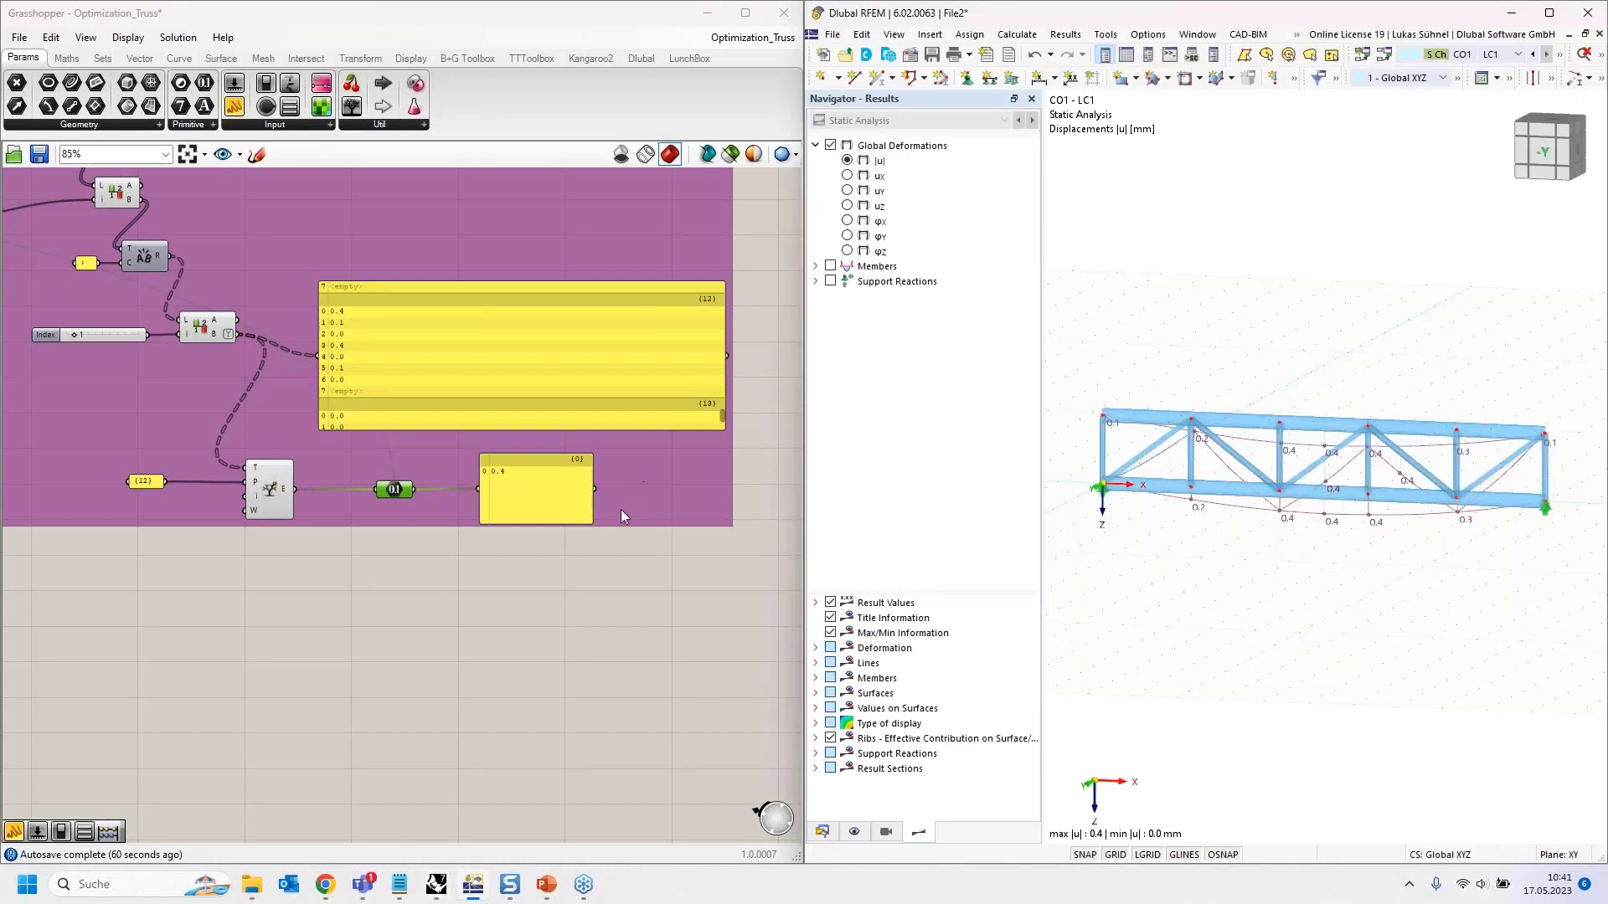
left_click(341, 567)
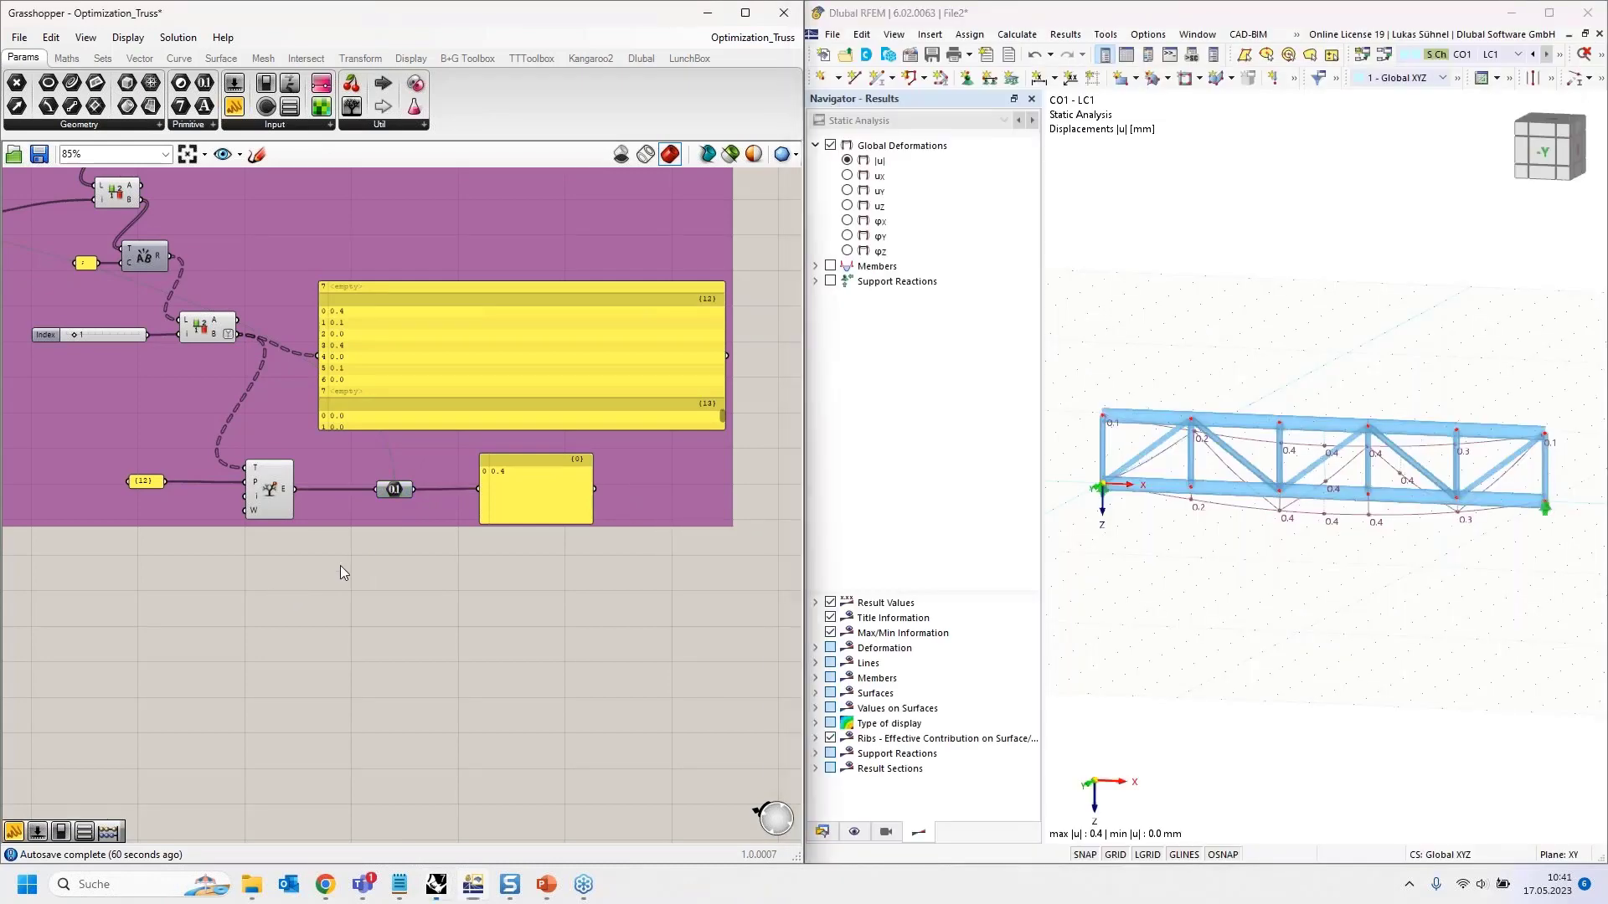
Step: Place a Galapagos component below the purple group, try out a wire from its Fitness input, and delete the component
left_click(397, 124)
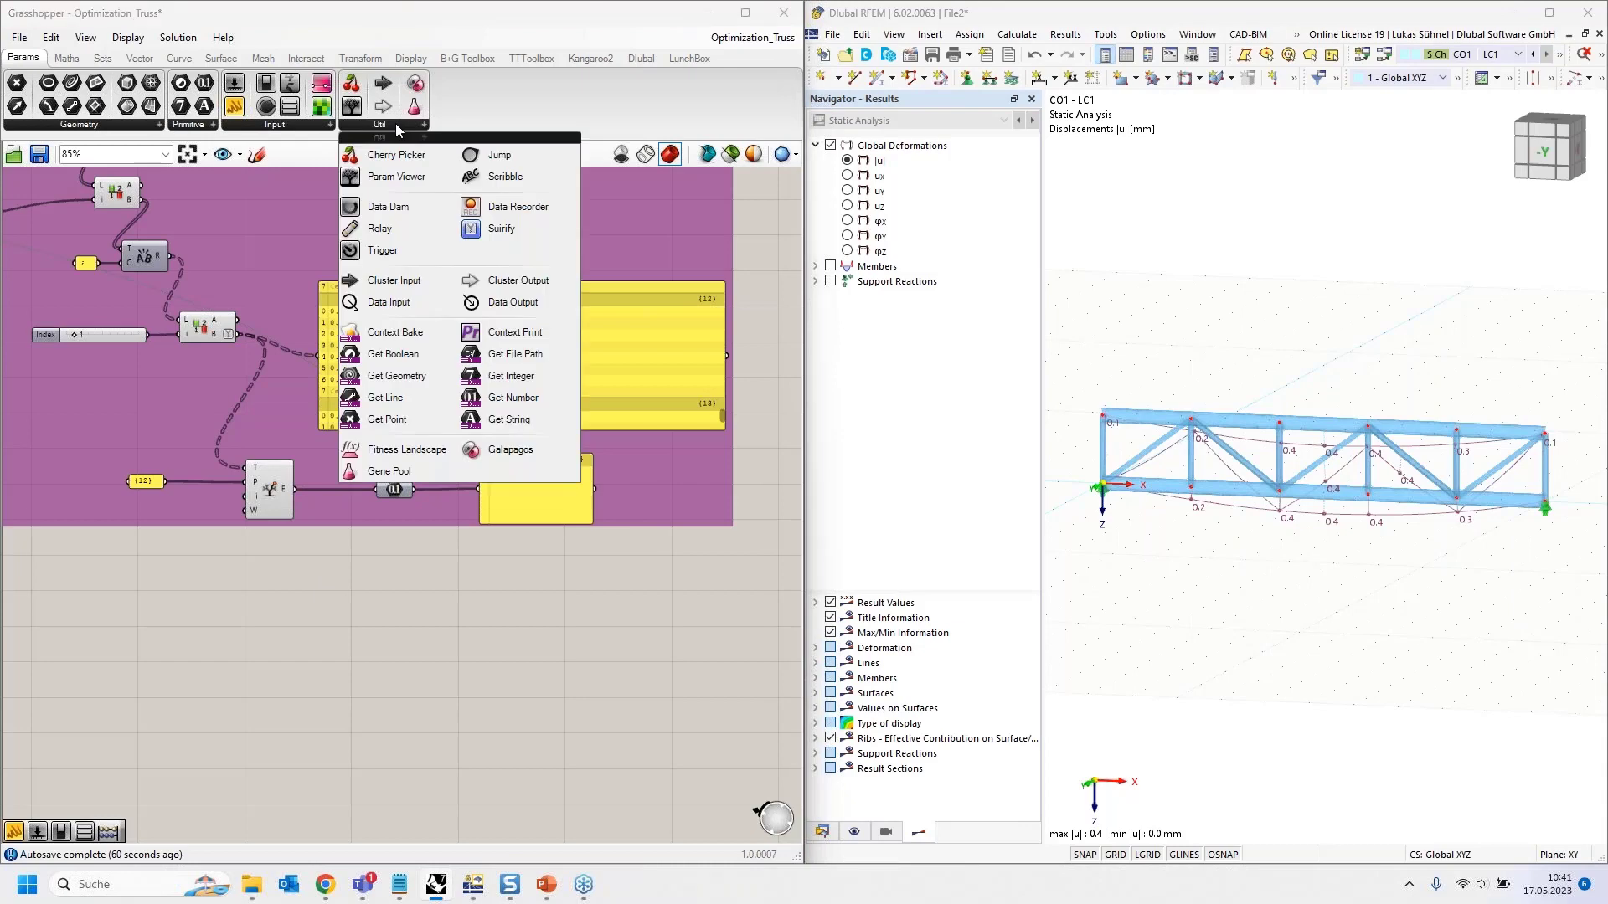
left_click_drag(500, 456, 425, 618)
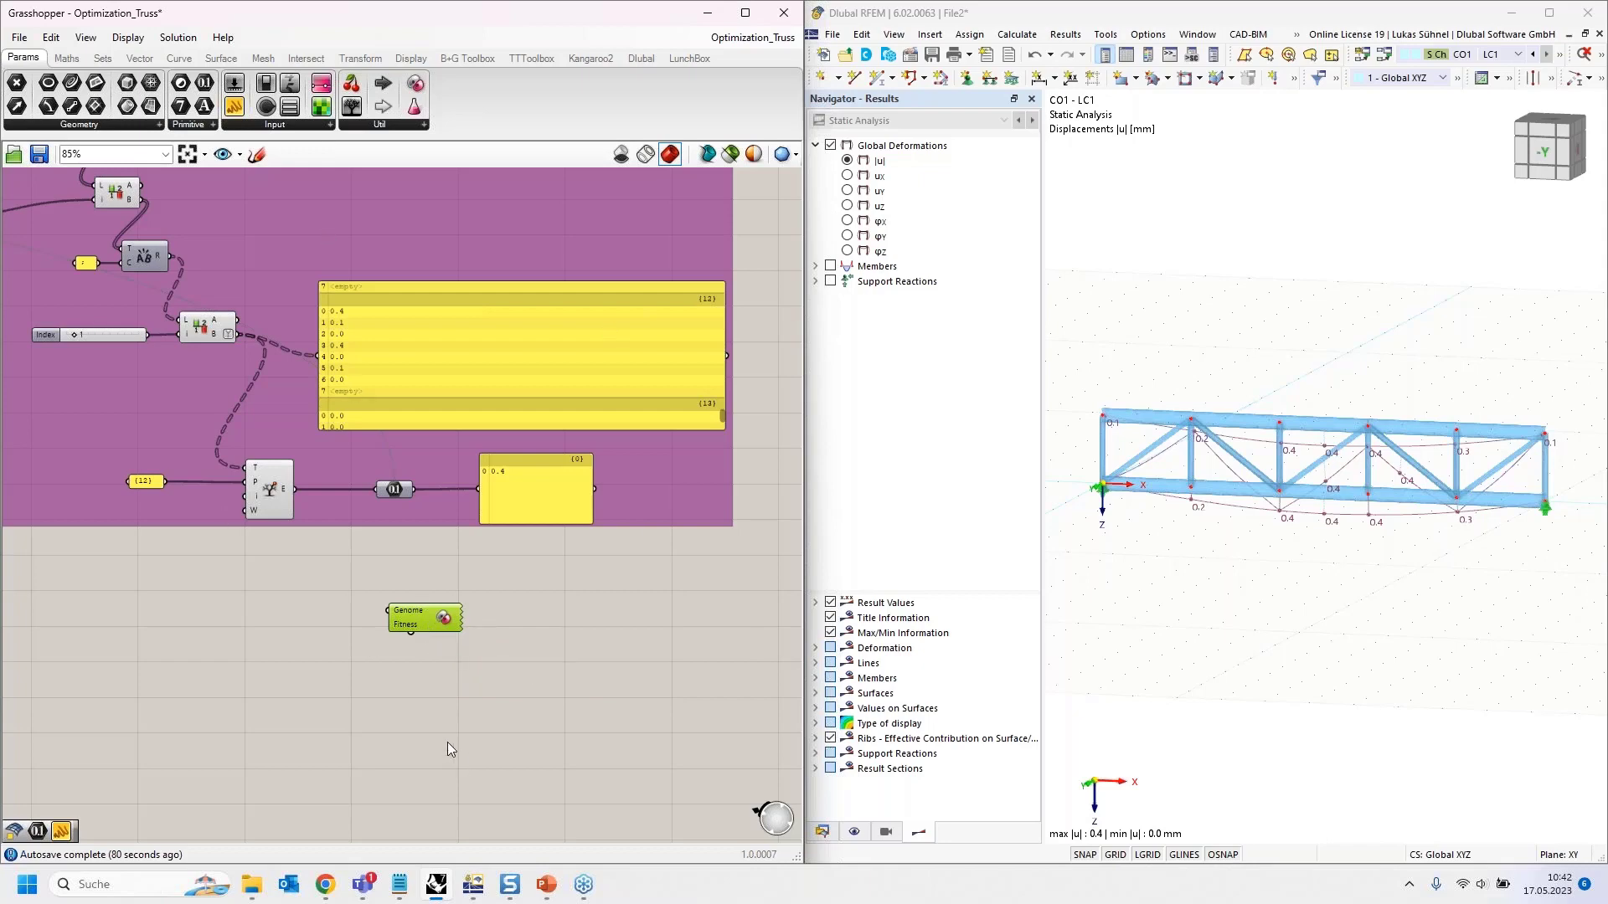
scroll(409, 650, "up", 3)
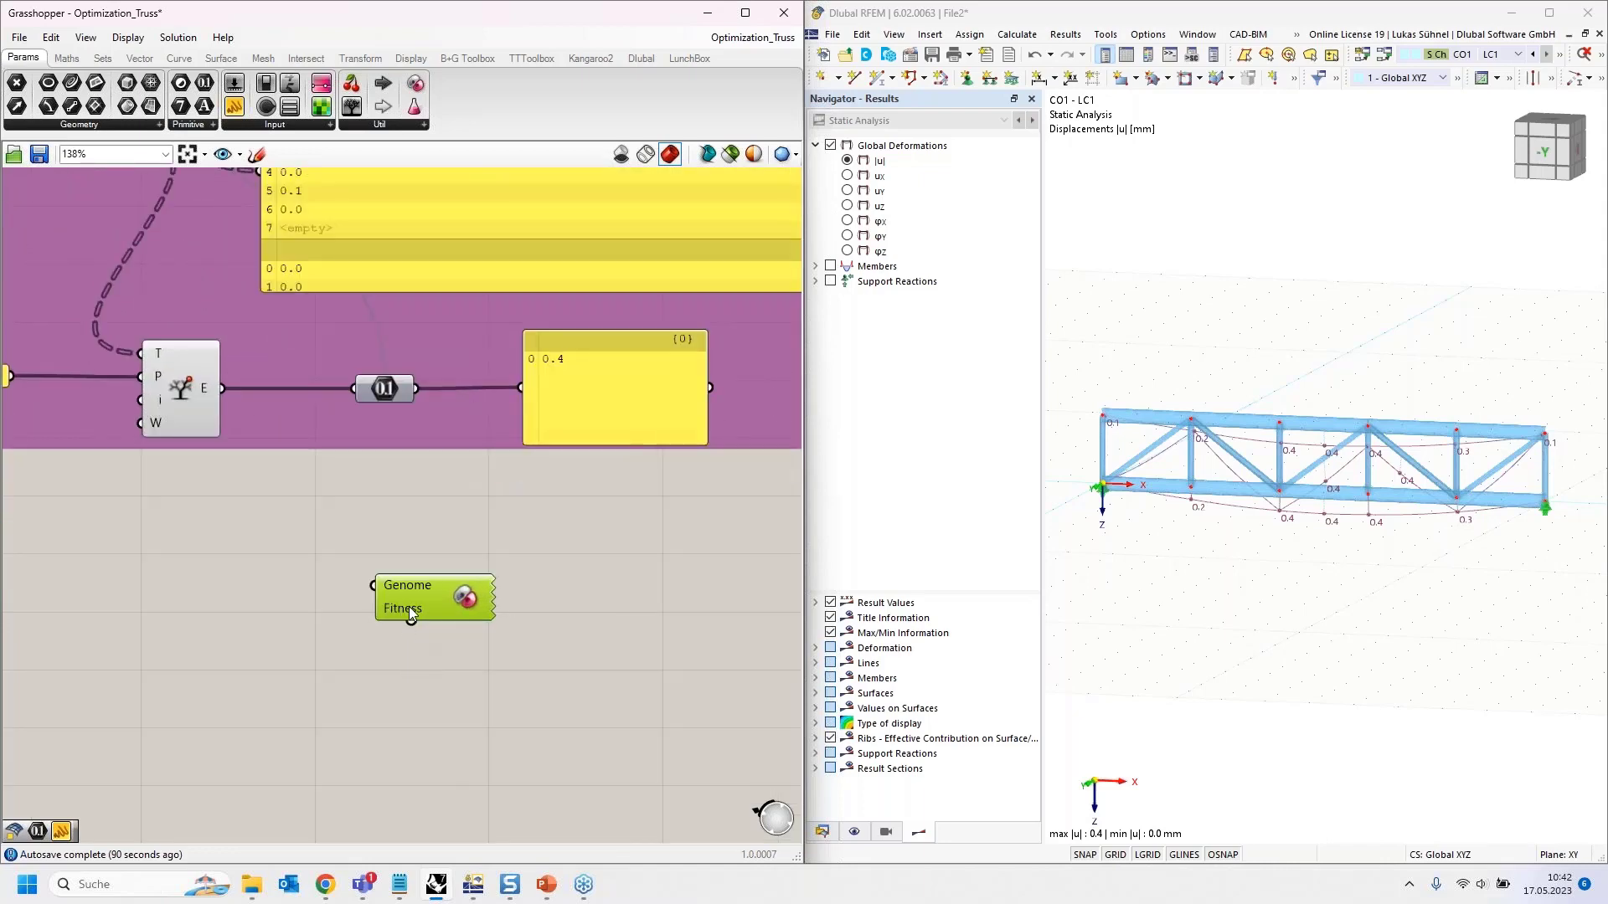
mouse_move(400, 614)
left_click_drag(410, 621, 360, 749)
scroll(420, 633, "down", 2)
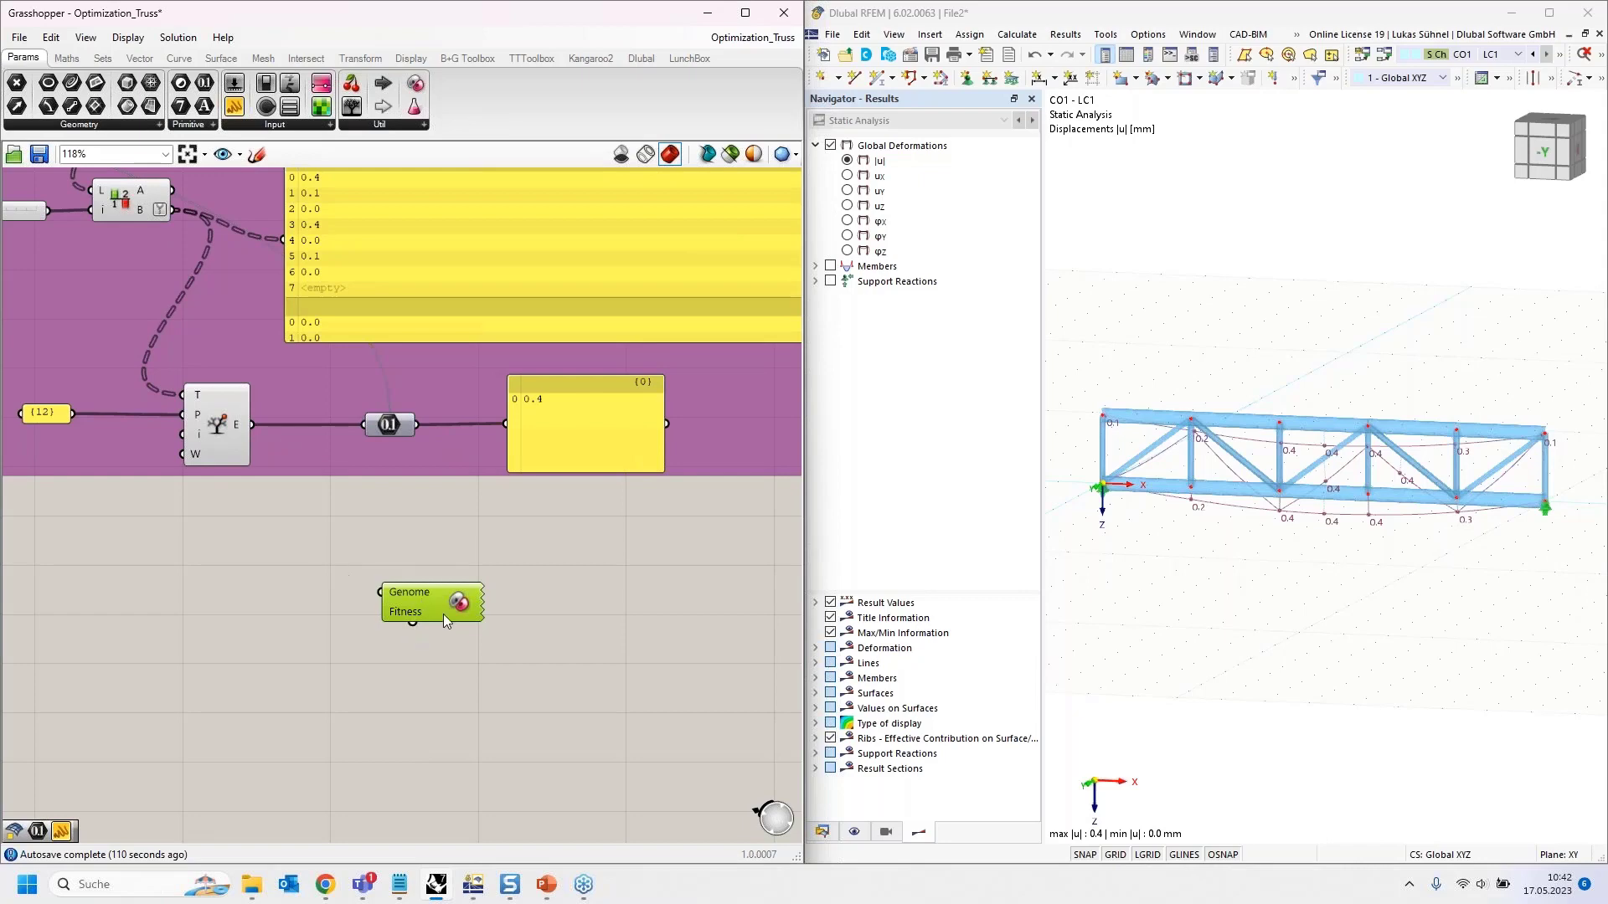
key("Delete")
Step: Inspect the existing Galapagos component below the geometry group and the Factor slider linked to its Genome input
scroll(424, 566, "down", 5)
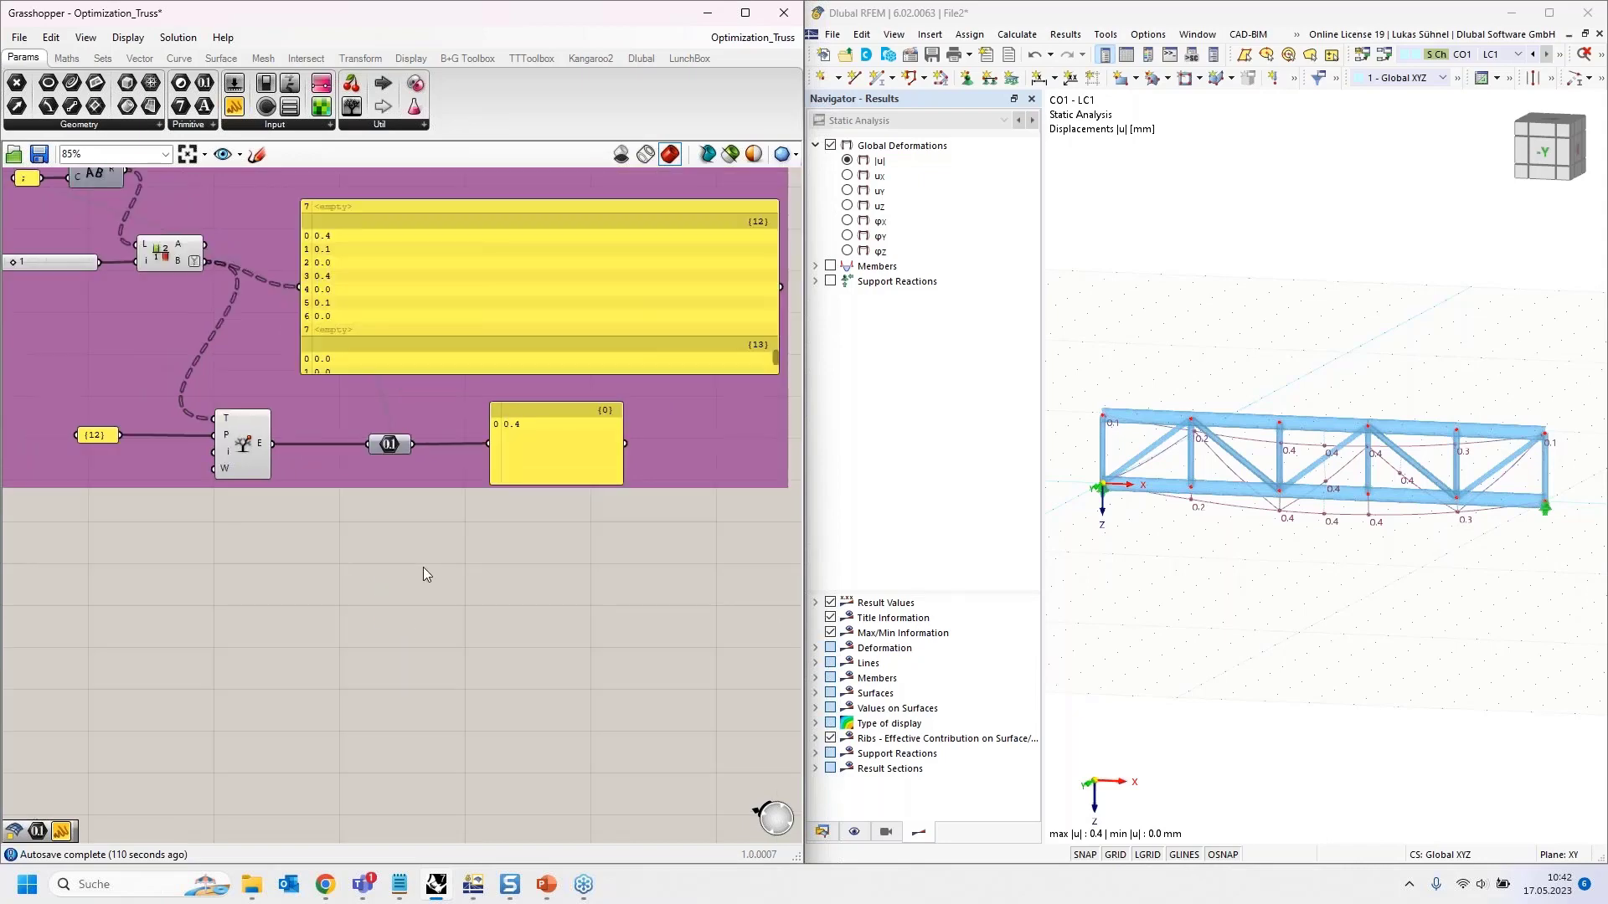
scroll(294, 581, "down", 6)
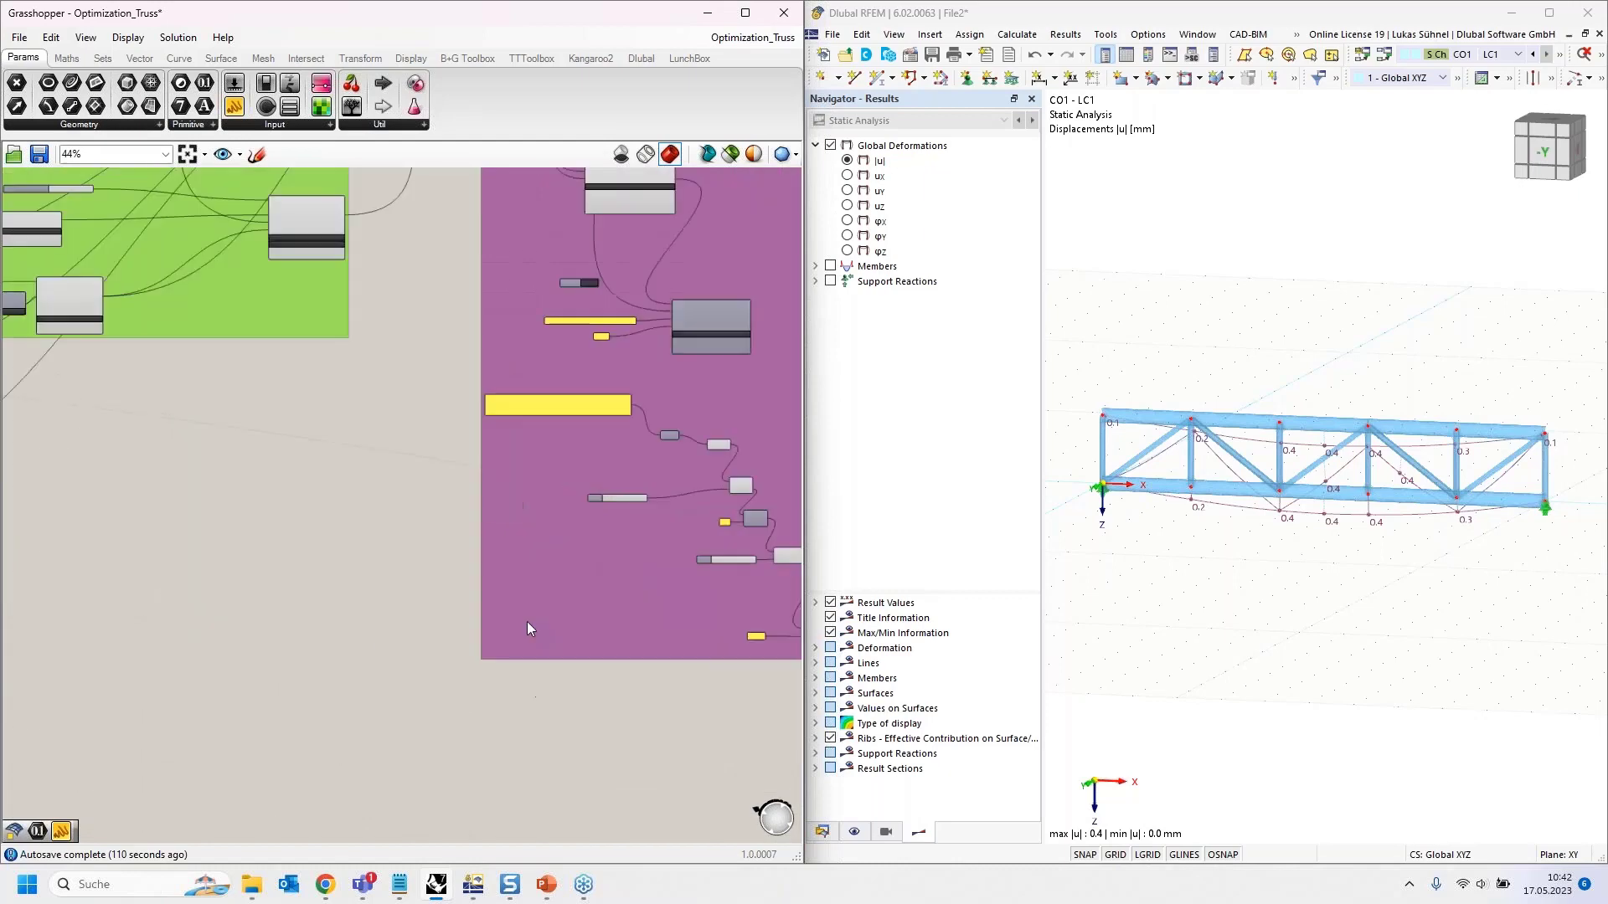
right_click_drag(143, 470, 598, 487)
right_click_drag(66, 339, 428, 414)
scroll(389, 373, "up", 6)
scroll(285, 352, "up", 3)
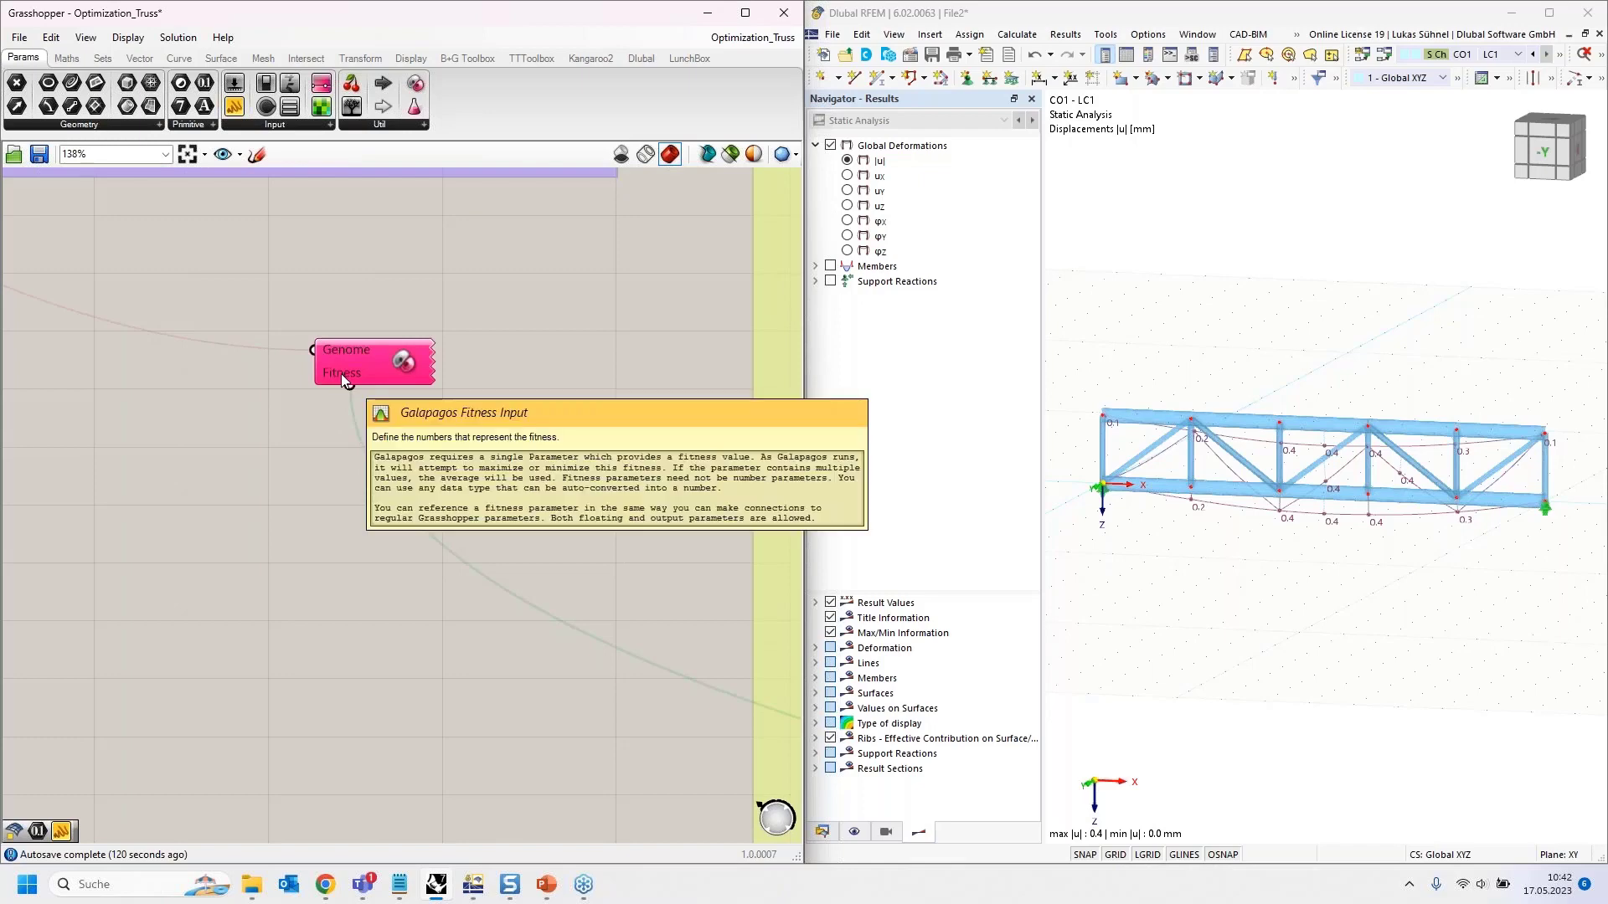
right_click_drag(122, 270, 602, 538)
scroll(487, 476, "down", 3)
right_click_drag(293, 510, 308, 579)
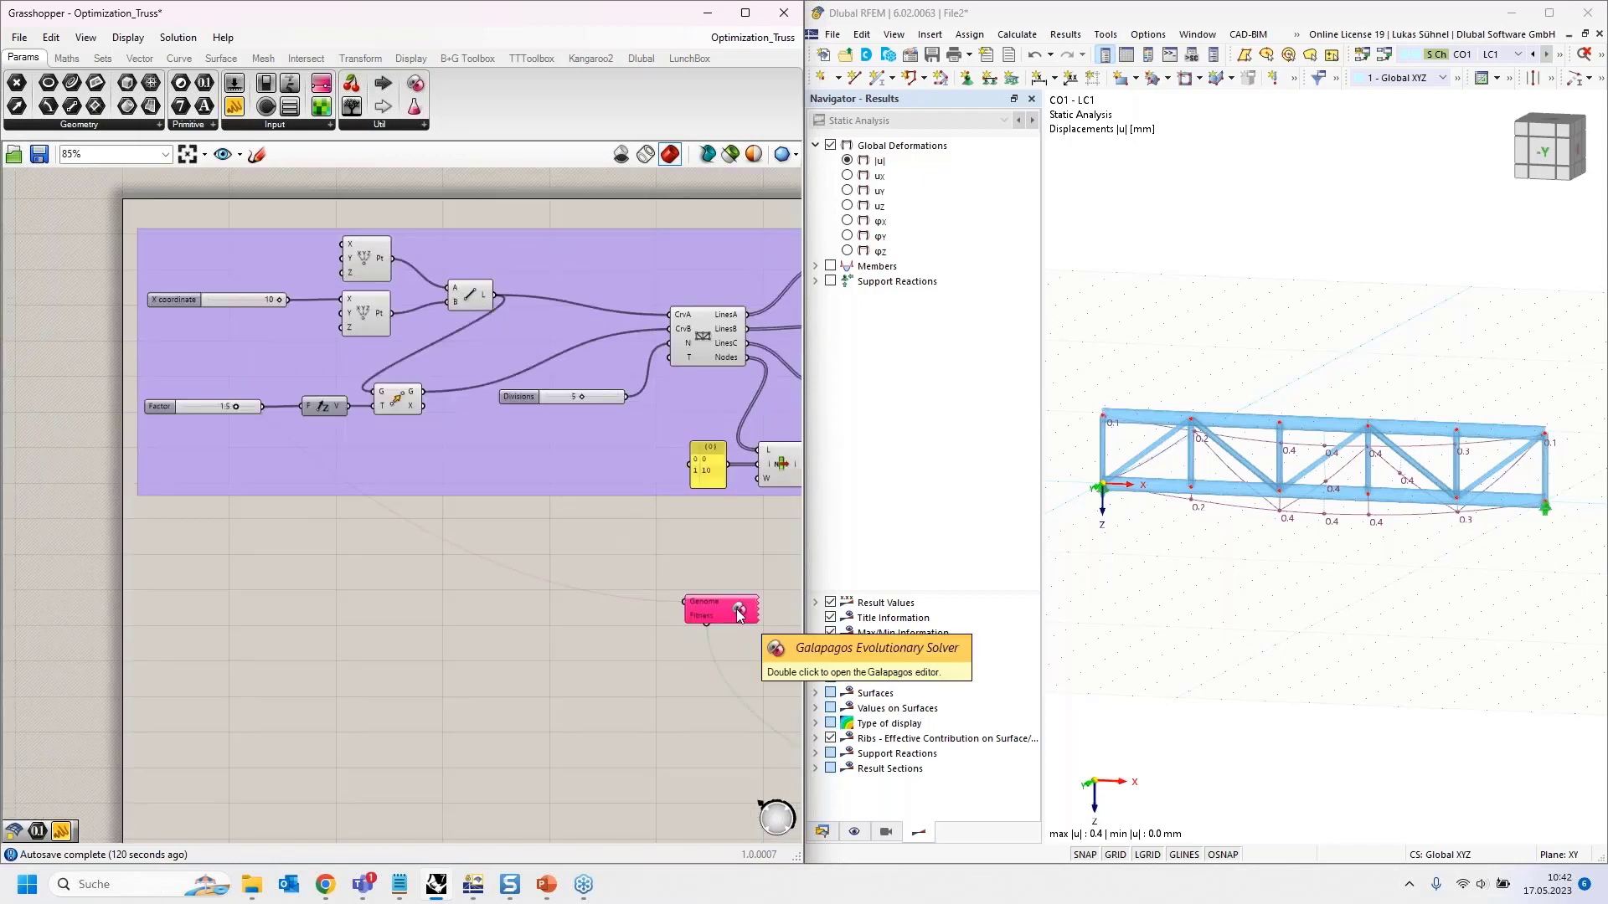
scroll(194, 404, "up", 5)
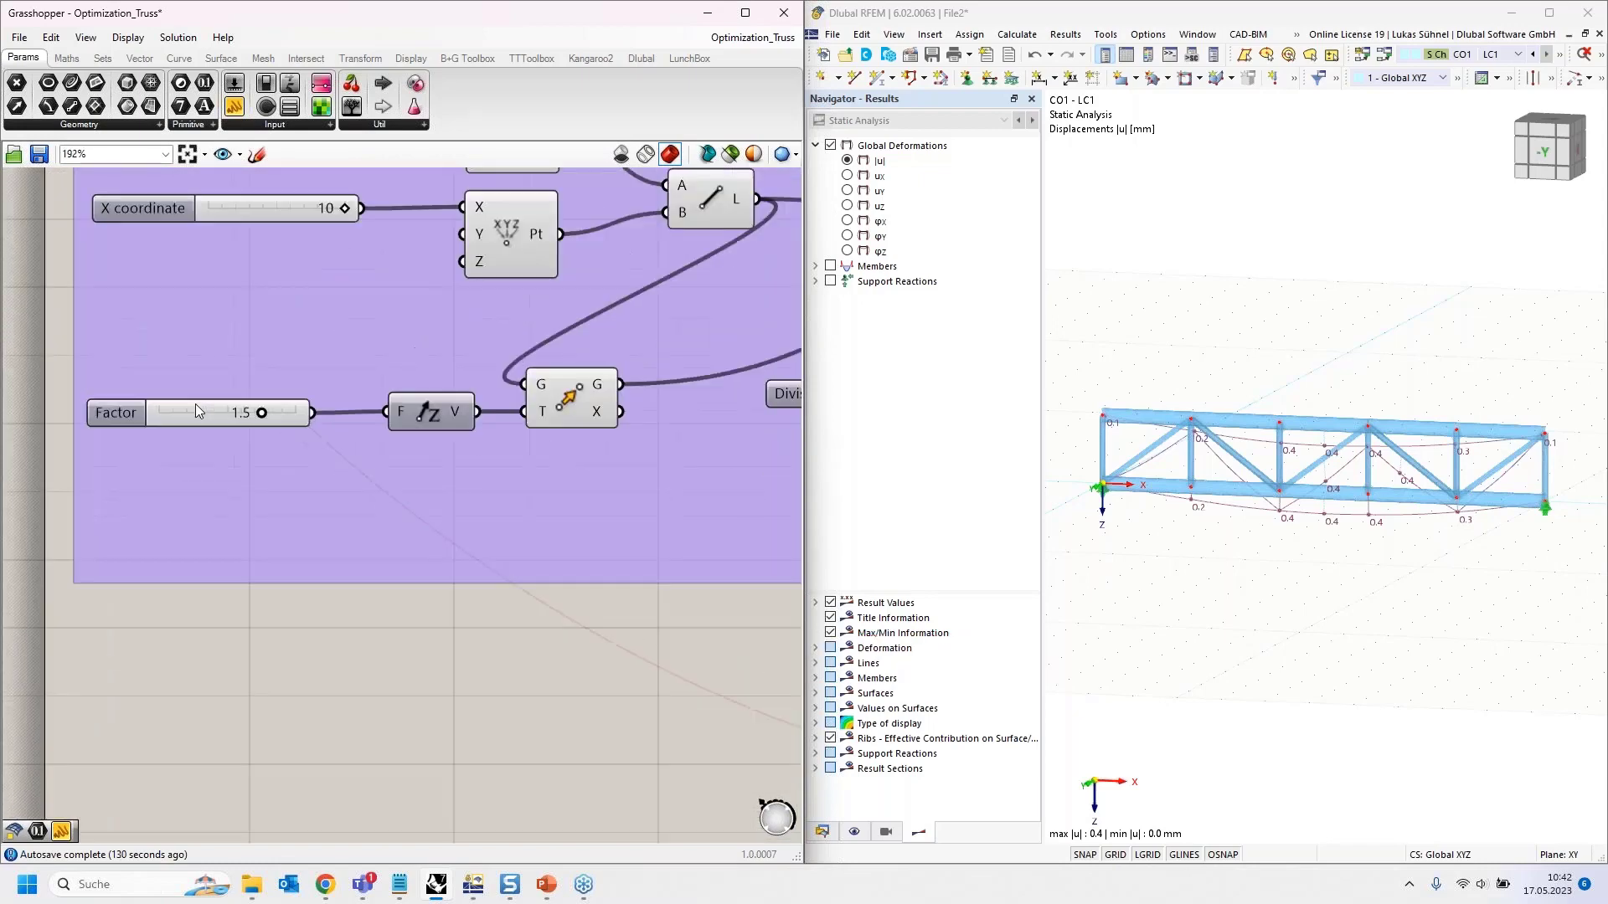
left_click(194, 419)
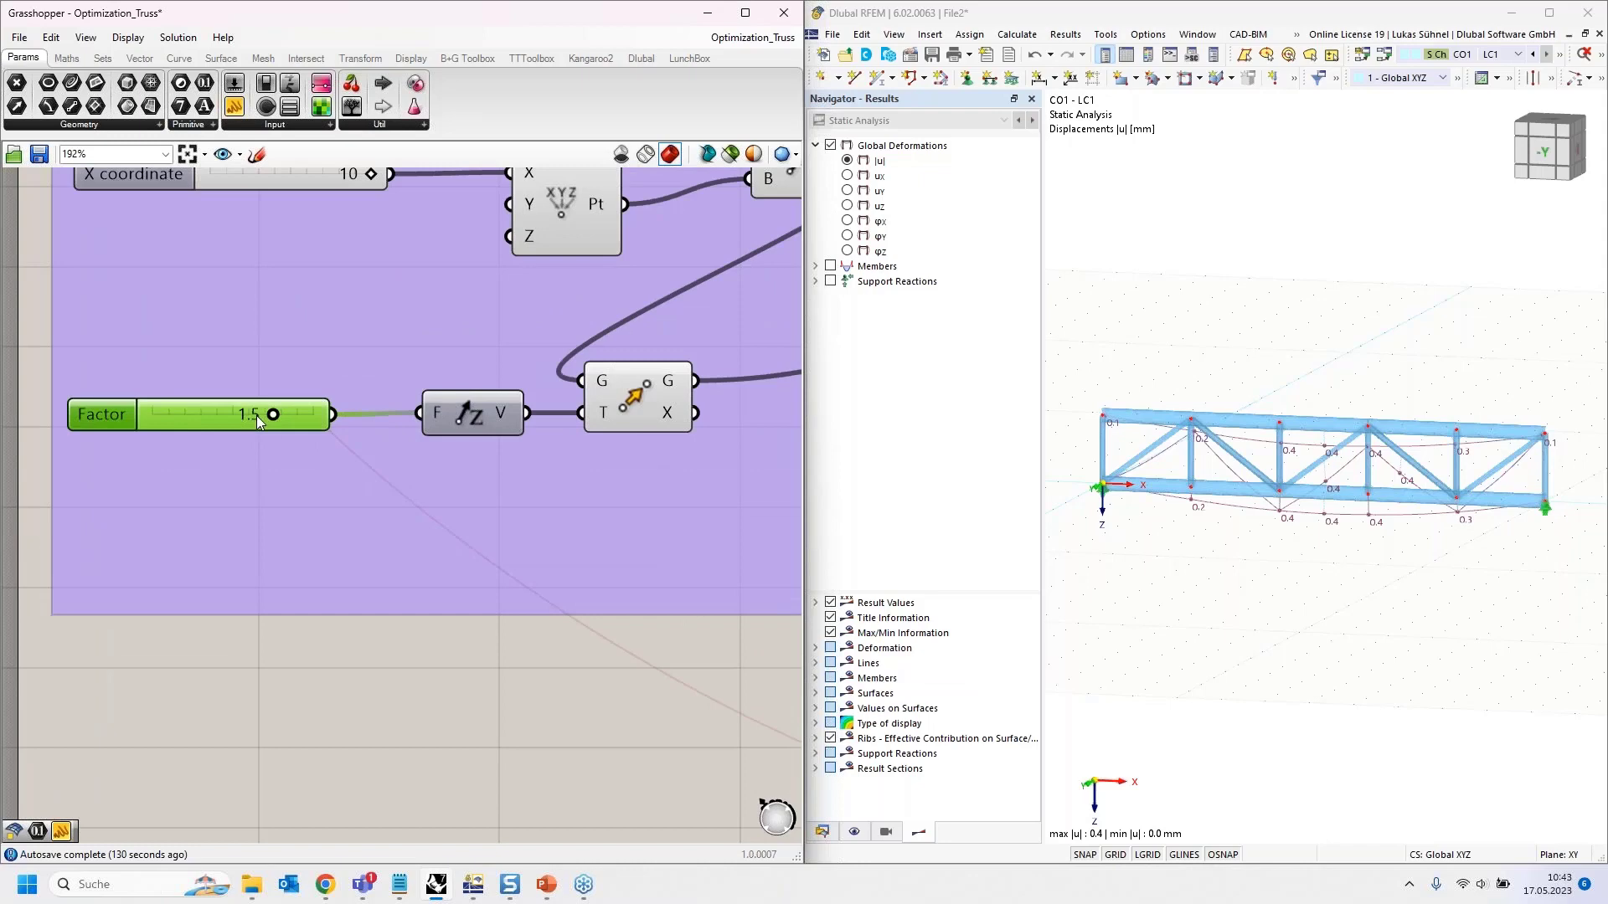
scroll(164, 424, "down", 3)
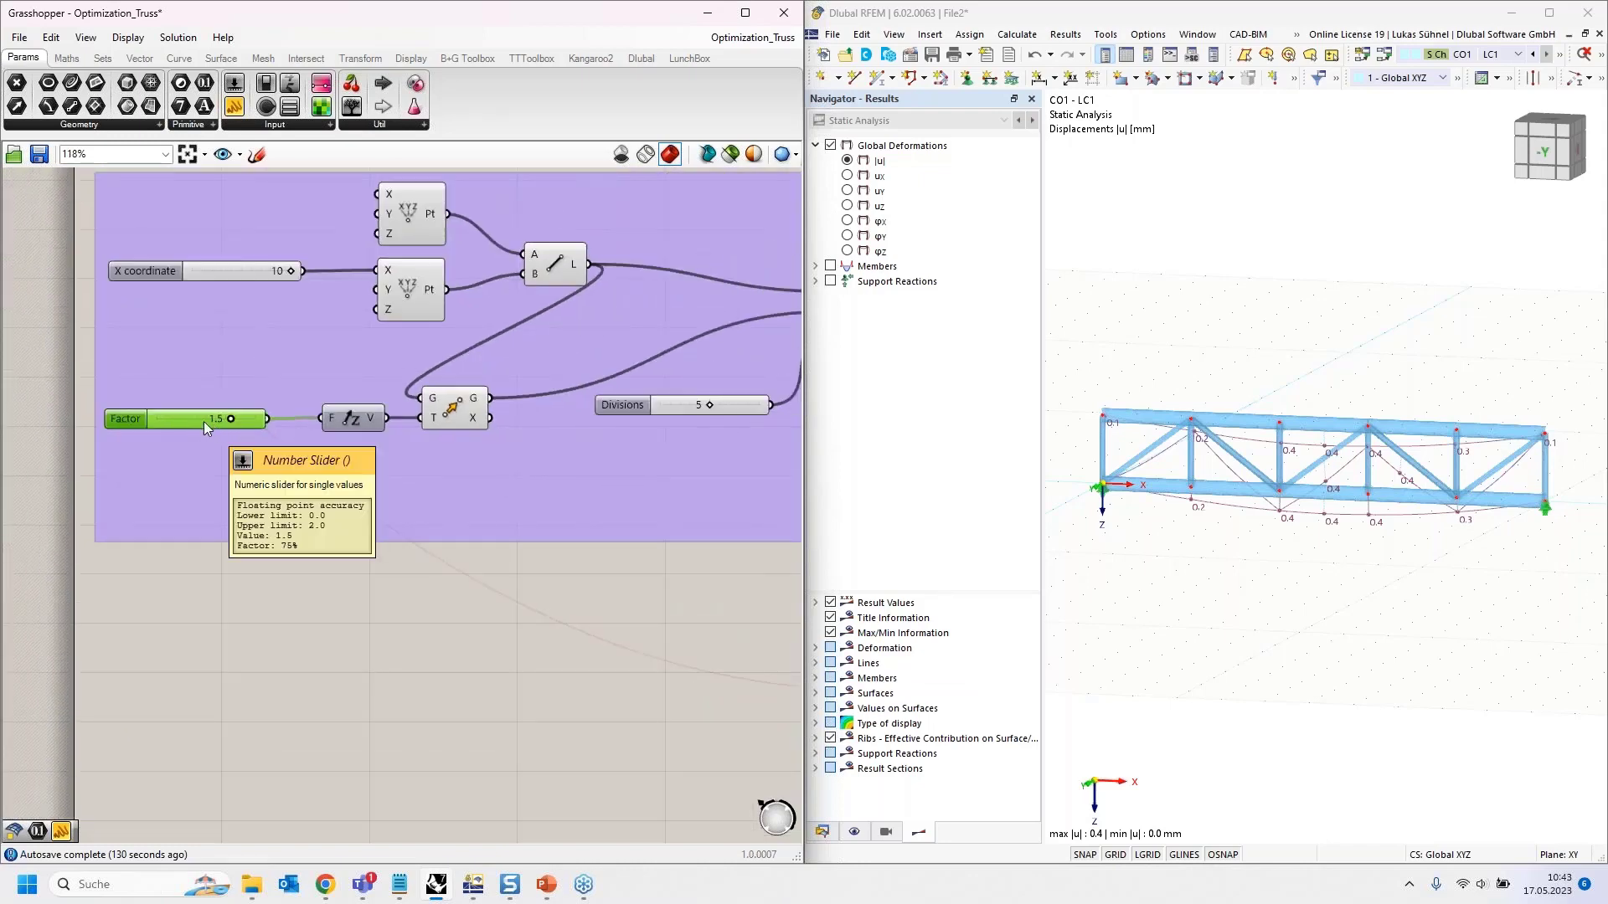
Step: Open the editor of the existing Galapagos component and reposition its window over the canvas
right_click_drag(310, 595, 163, 523)
right_click_drag(206, 530, 34, 450)
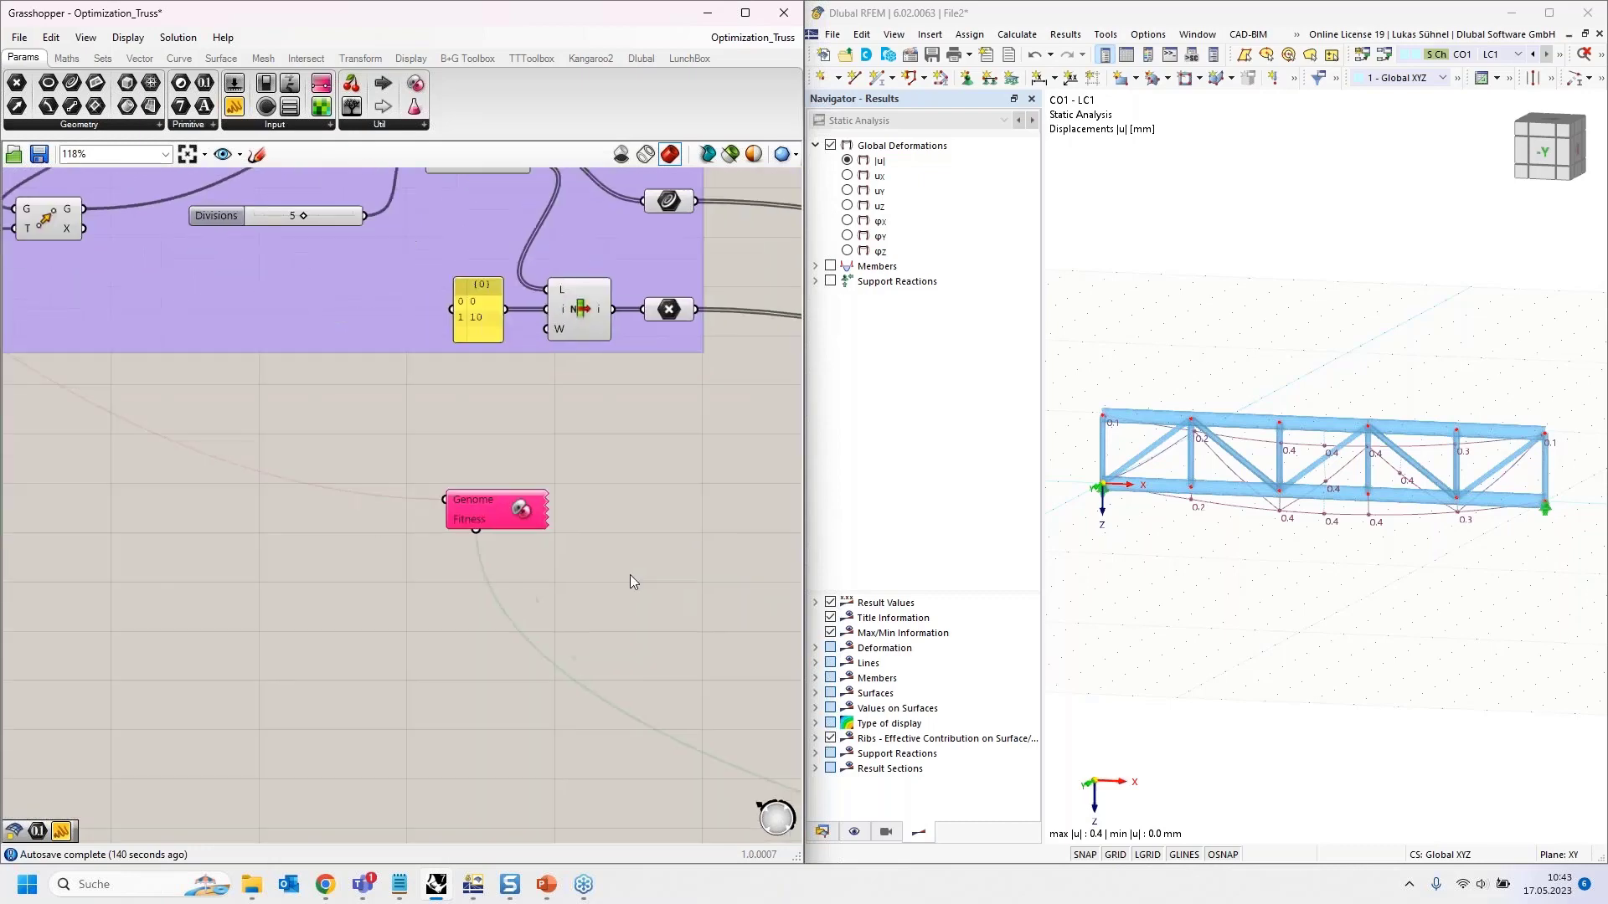
right_click_drag(606, 635, 423, 593)
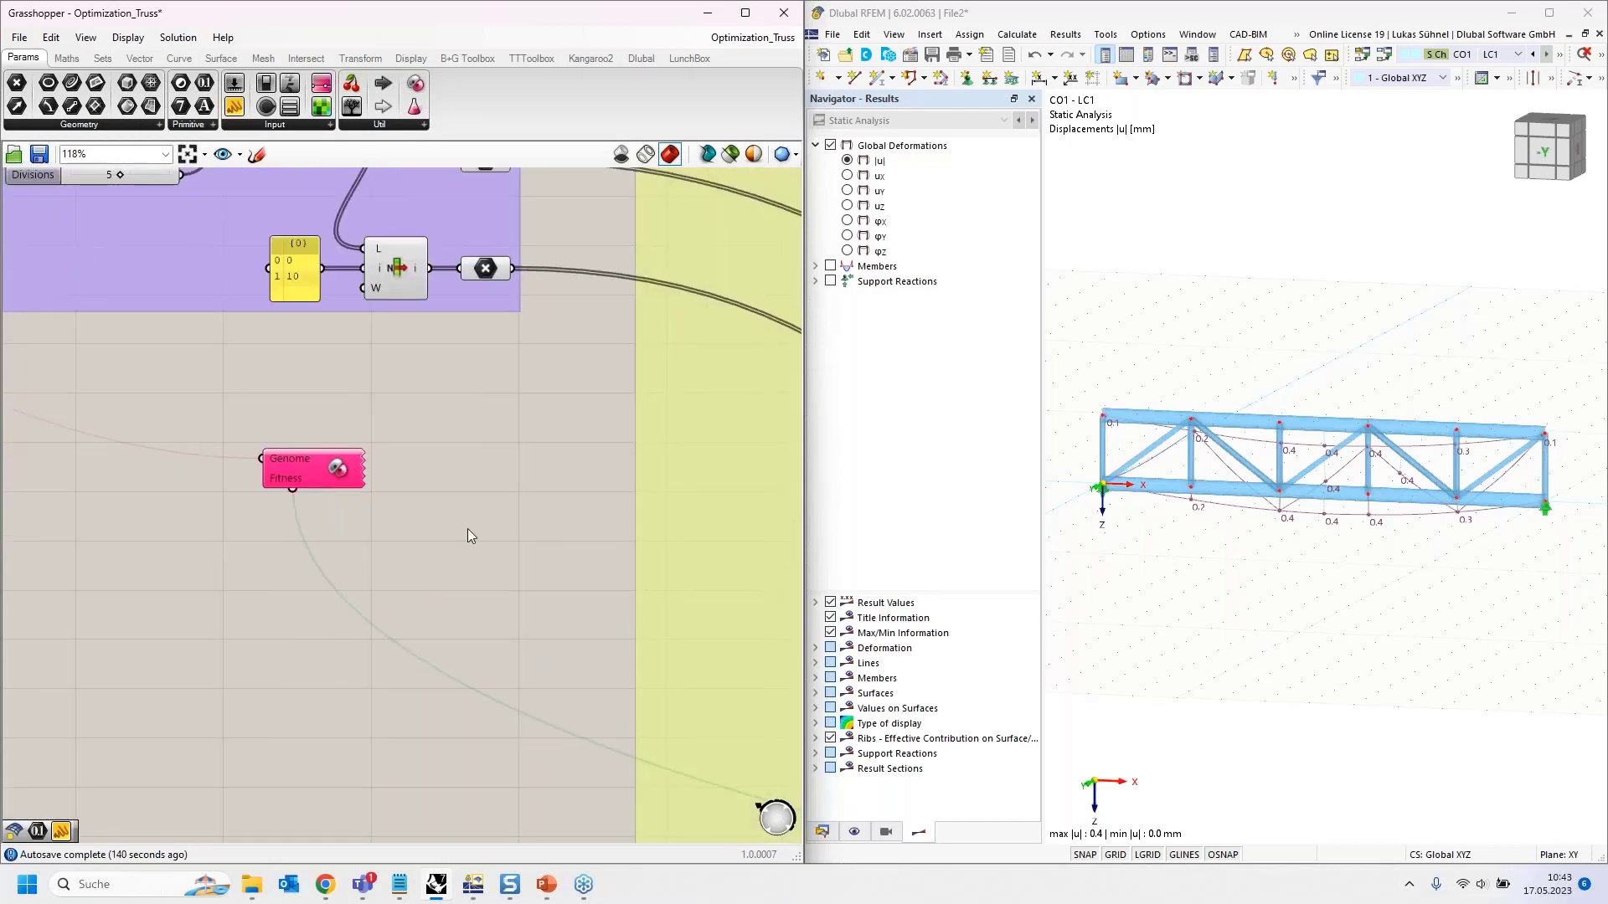
double_click(338, 472)
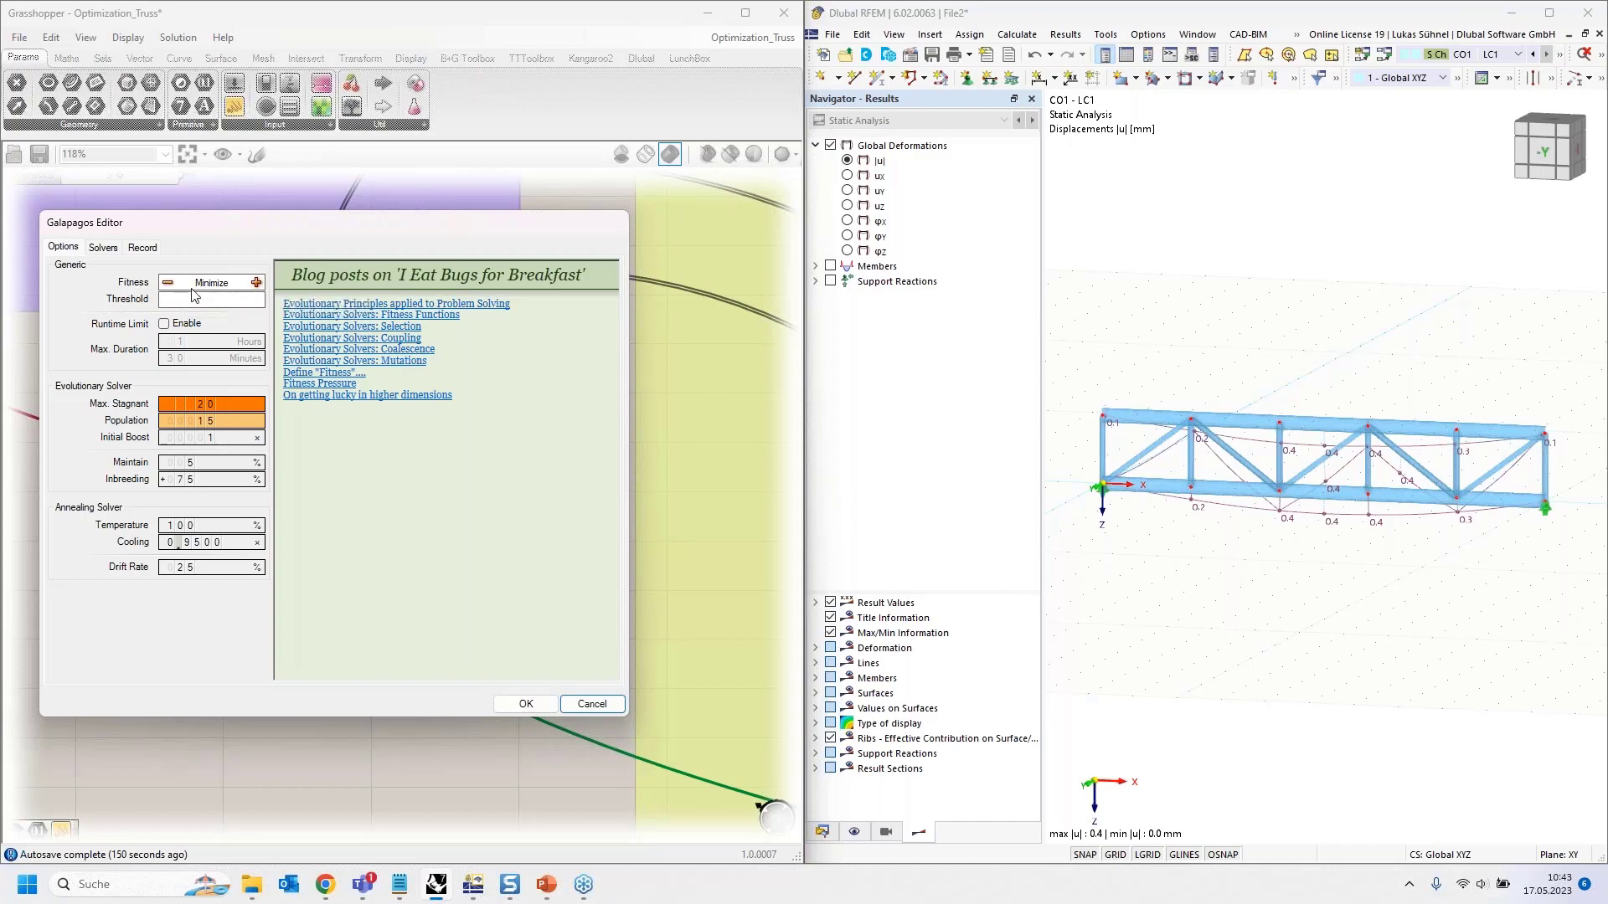
left_click_drag(235, 217, 385, 195)
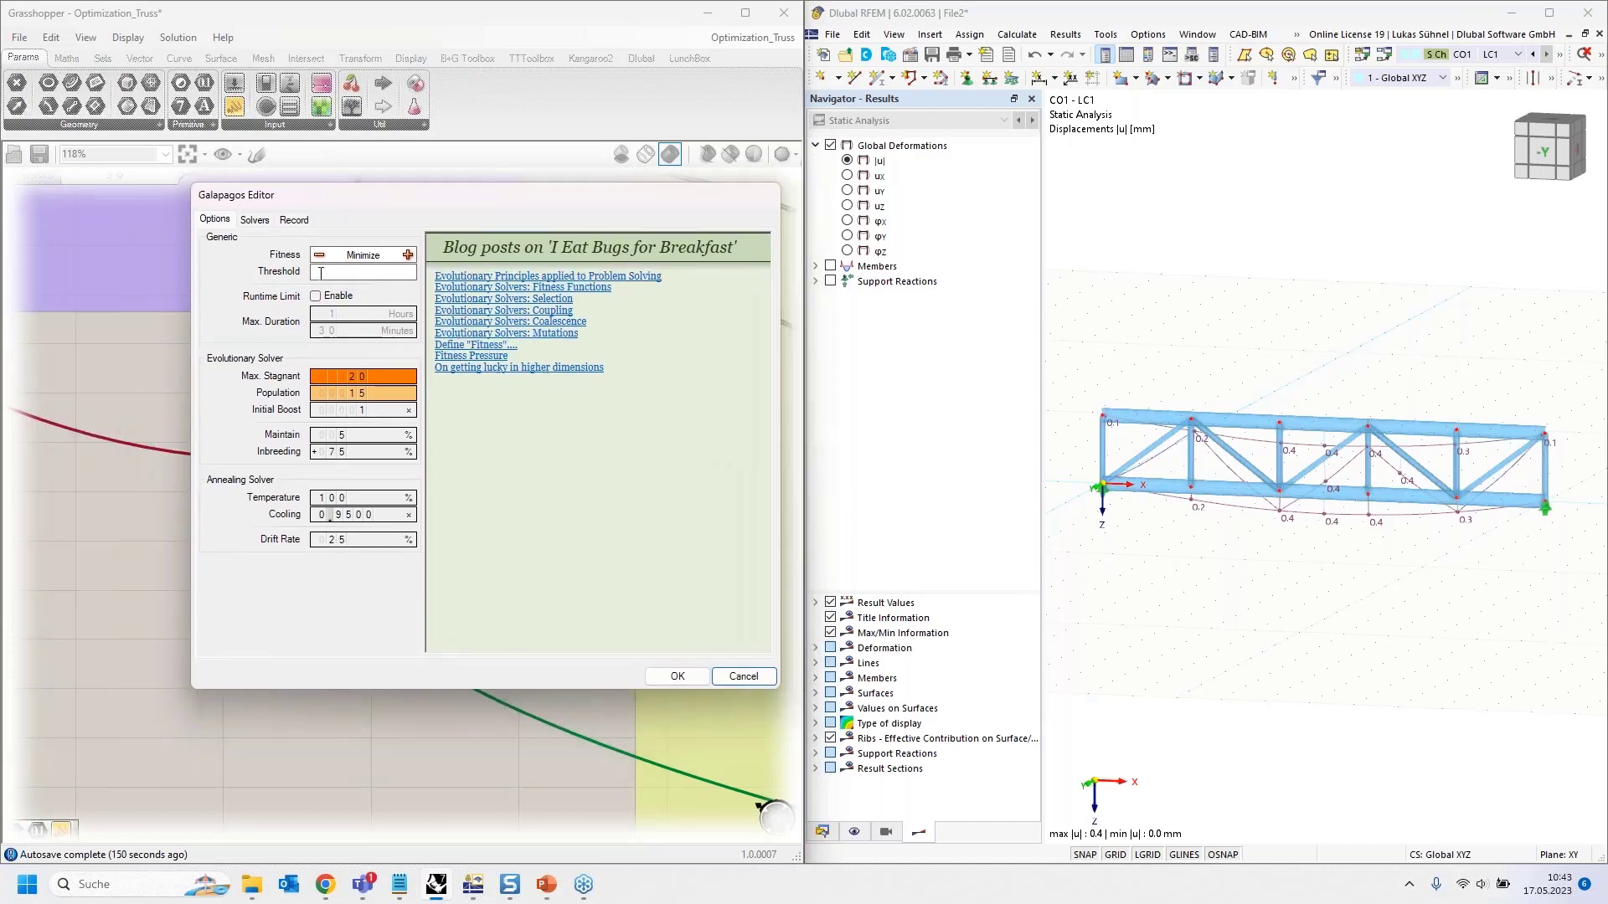
Step: Show the solvers page of the Galapagos editor, move its window aside, and dismiss the editor
left_click(256, 221)
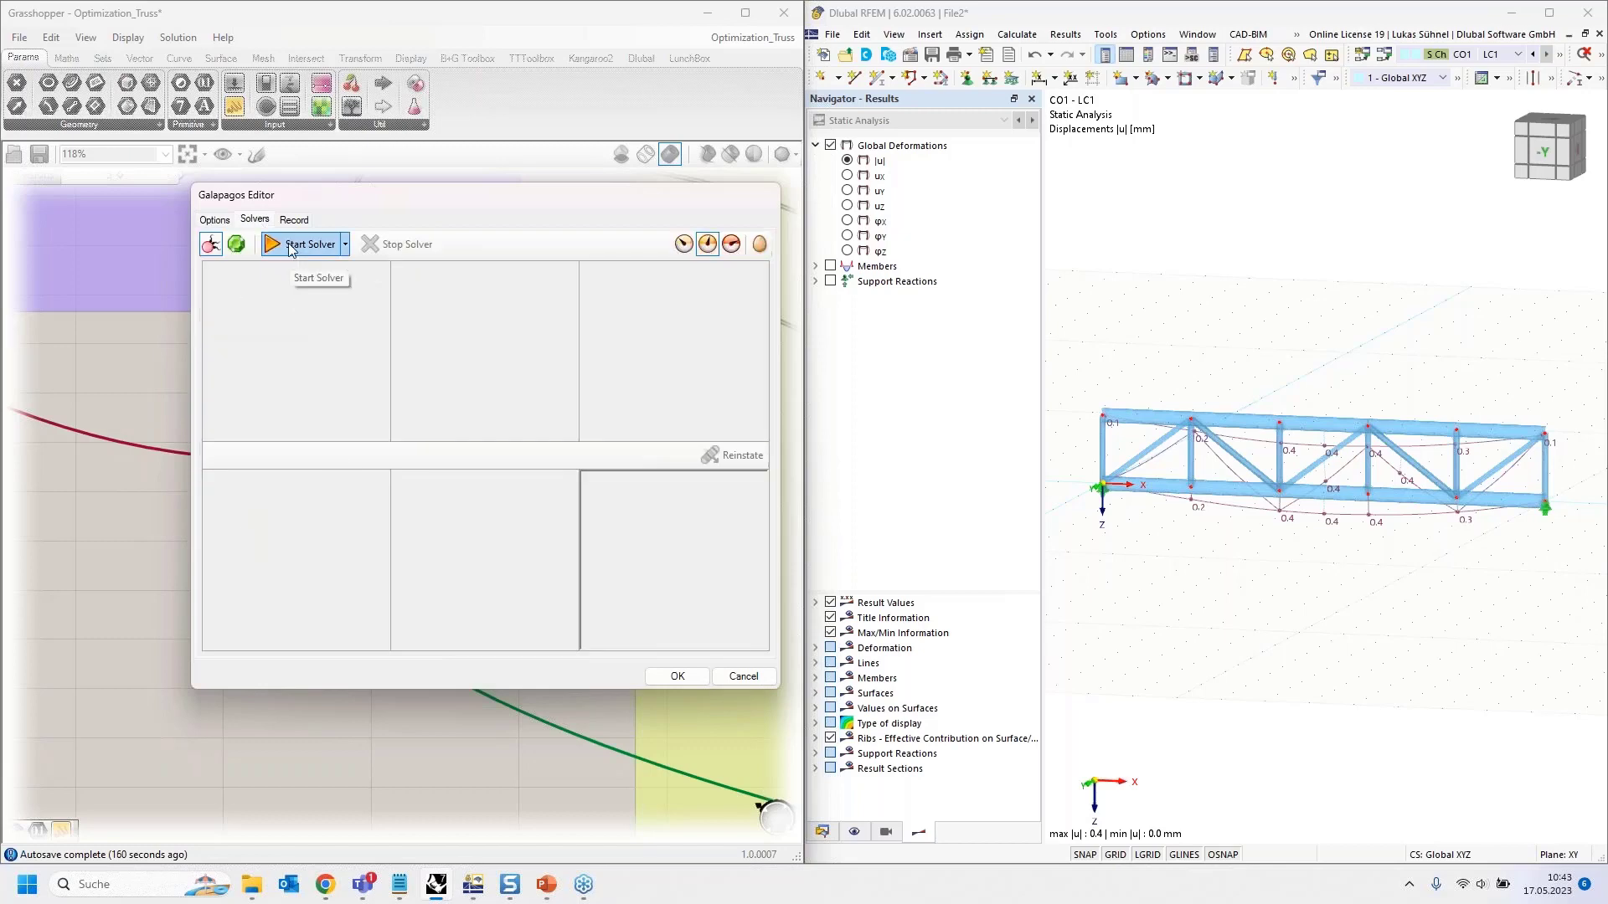
left_click_drag(403, 208, 236, 332)
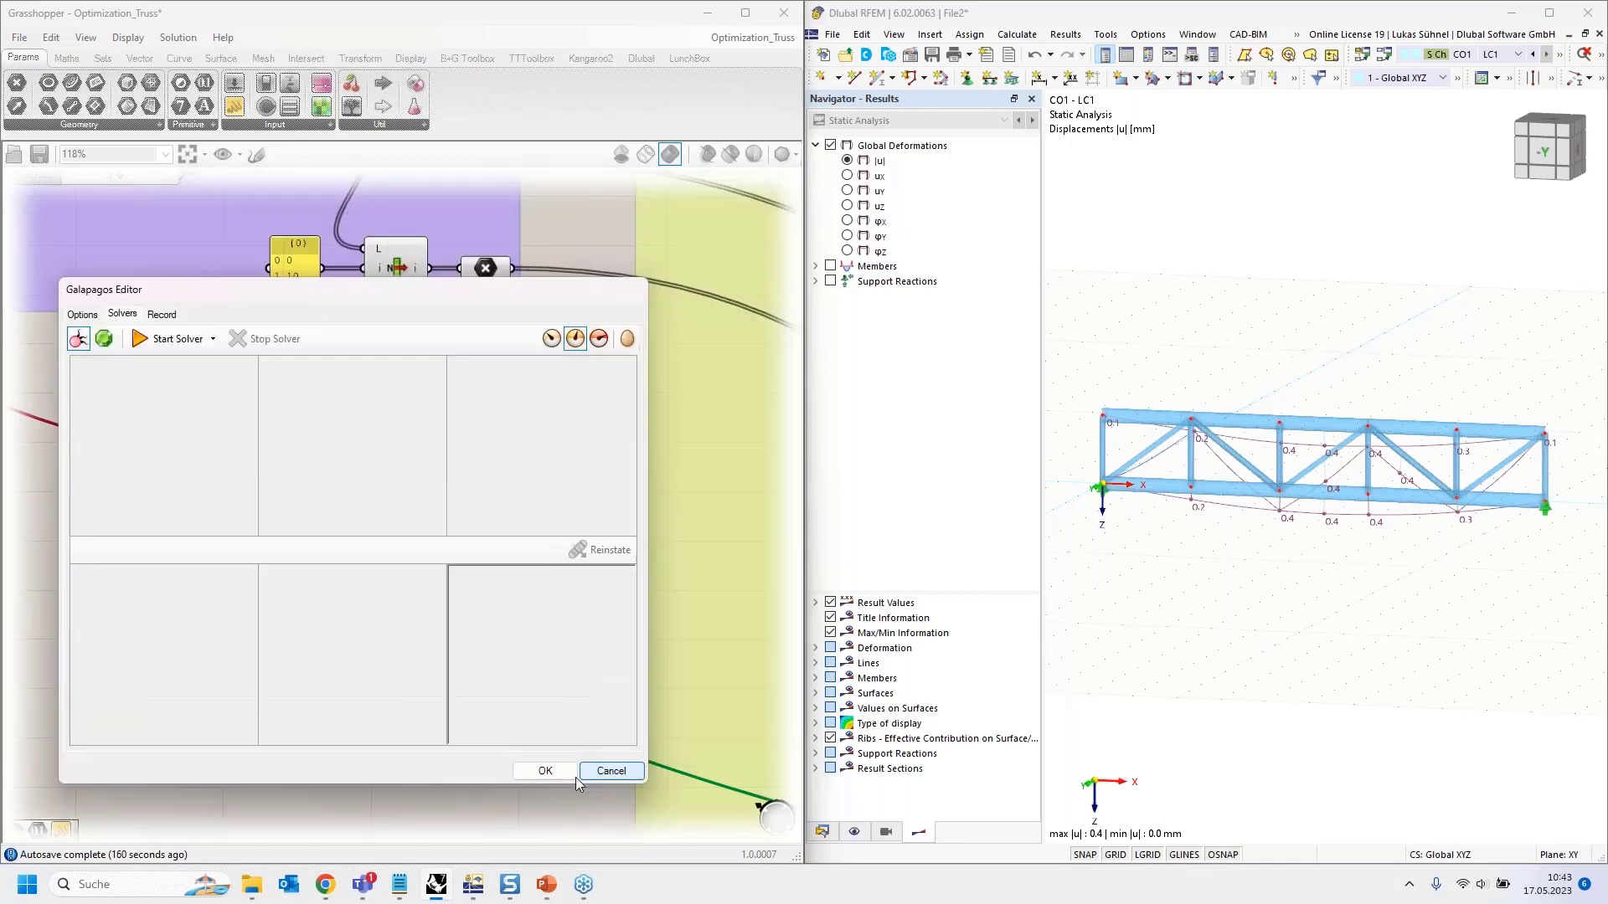
left_click(599, 779)
Step: Examine the red RFEM export group and the Factor slider that serves as the Galapagos genome
scroll(169, 485, "down", 10)
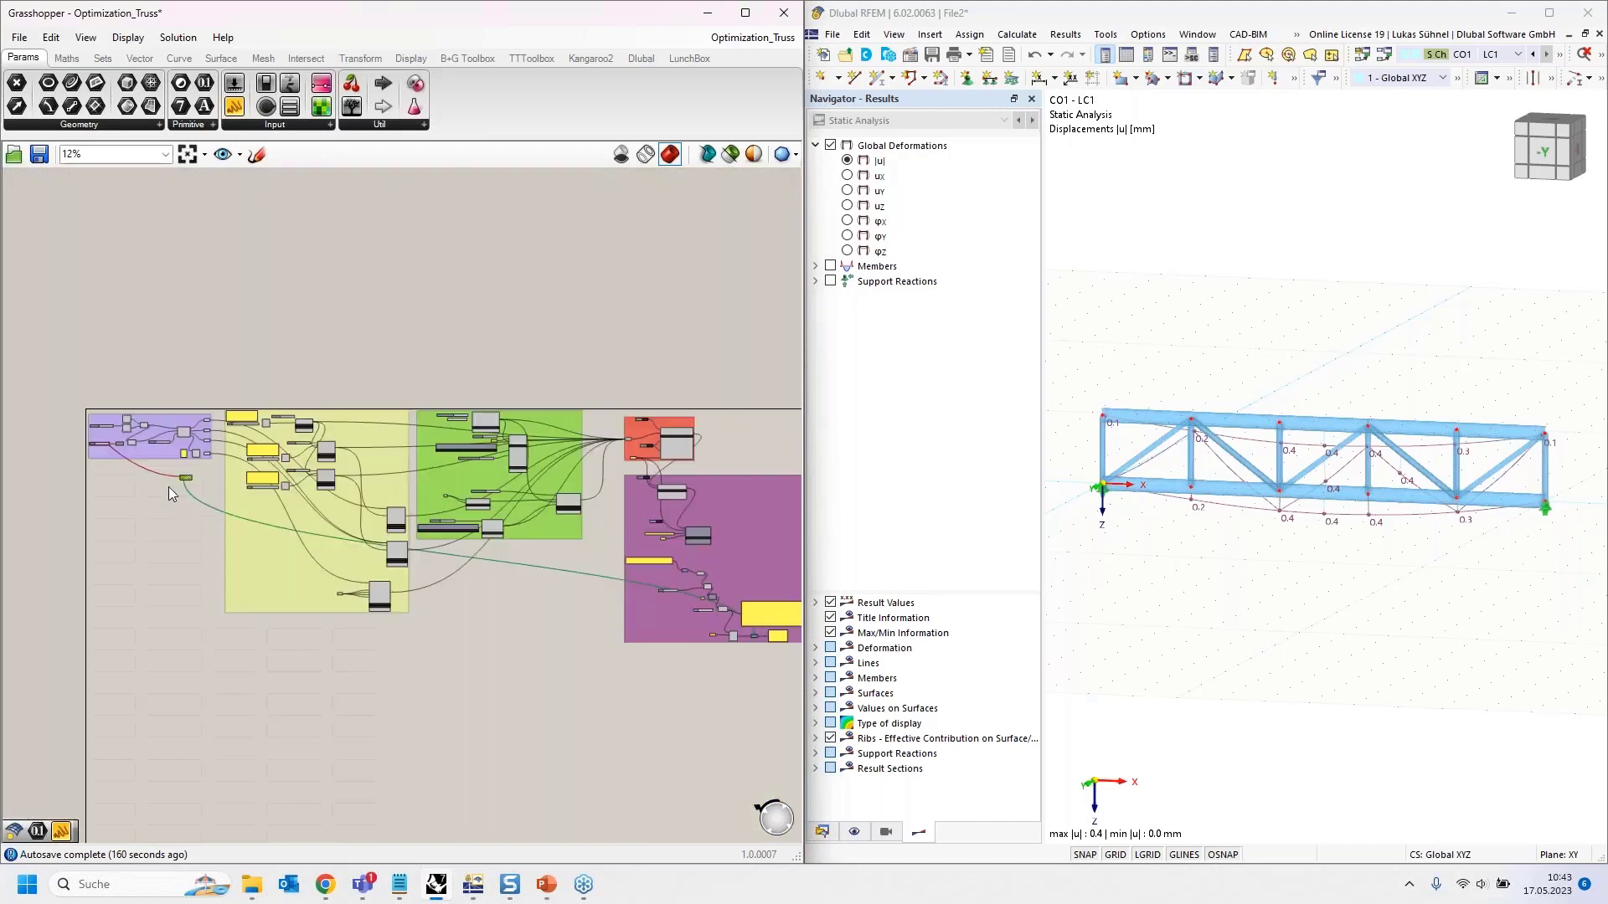
scroll(465, 440, "up", 5)
scroll(459, 435, "up", 5)
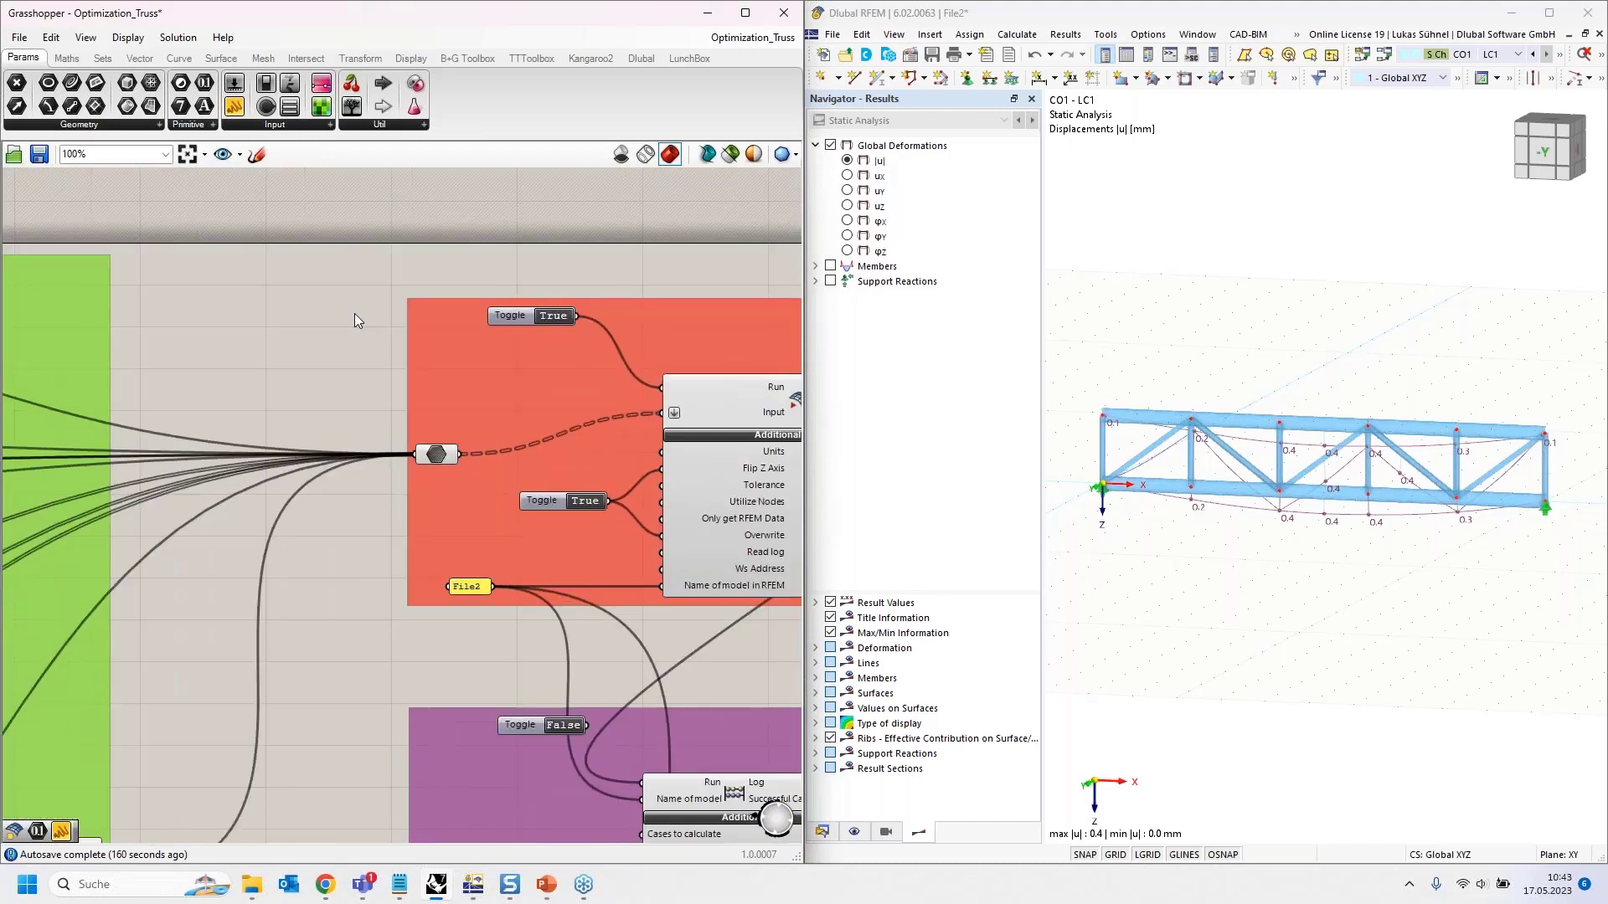
right_click_drag(255, 312, 80, 308)
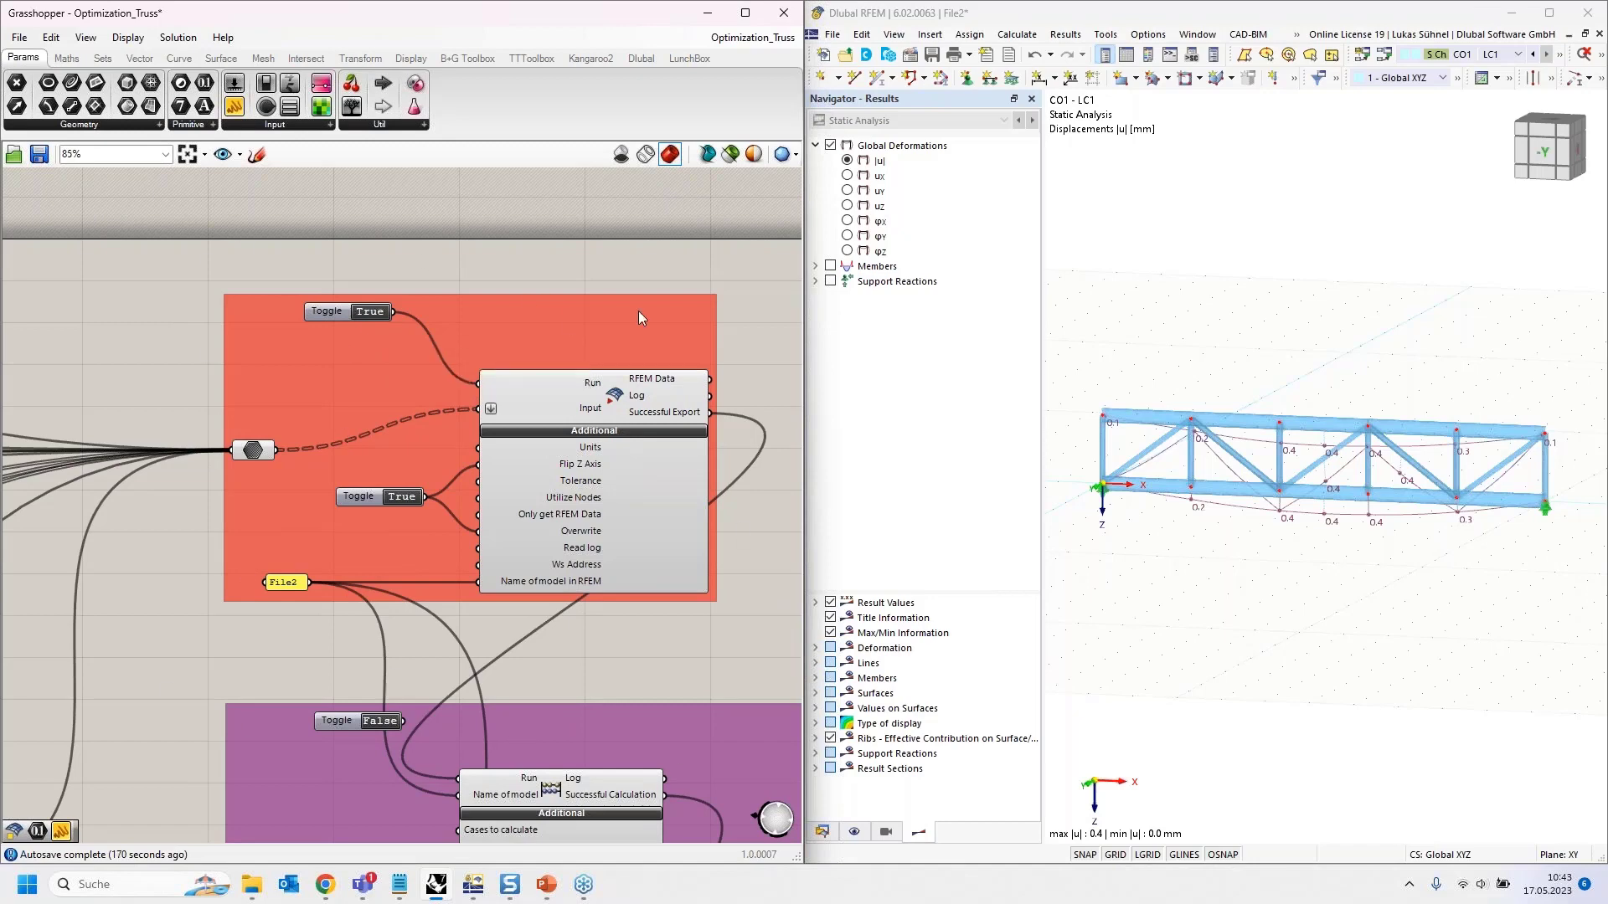
scroll(645, 301, "down", 7)
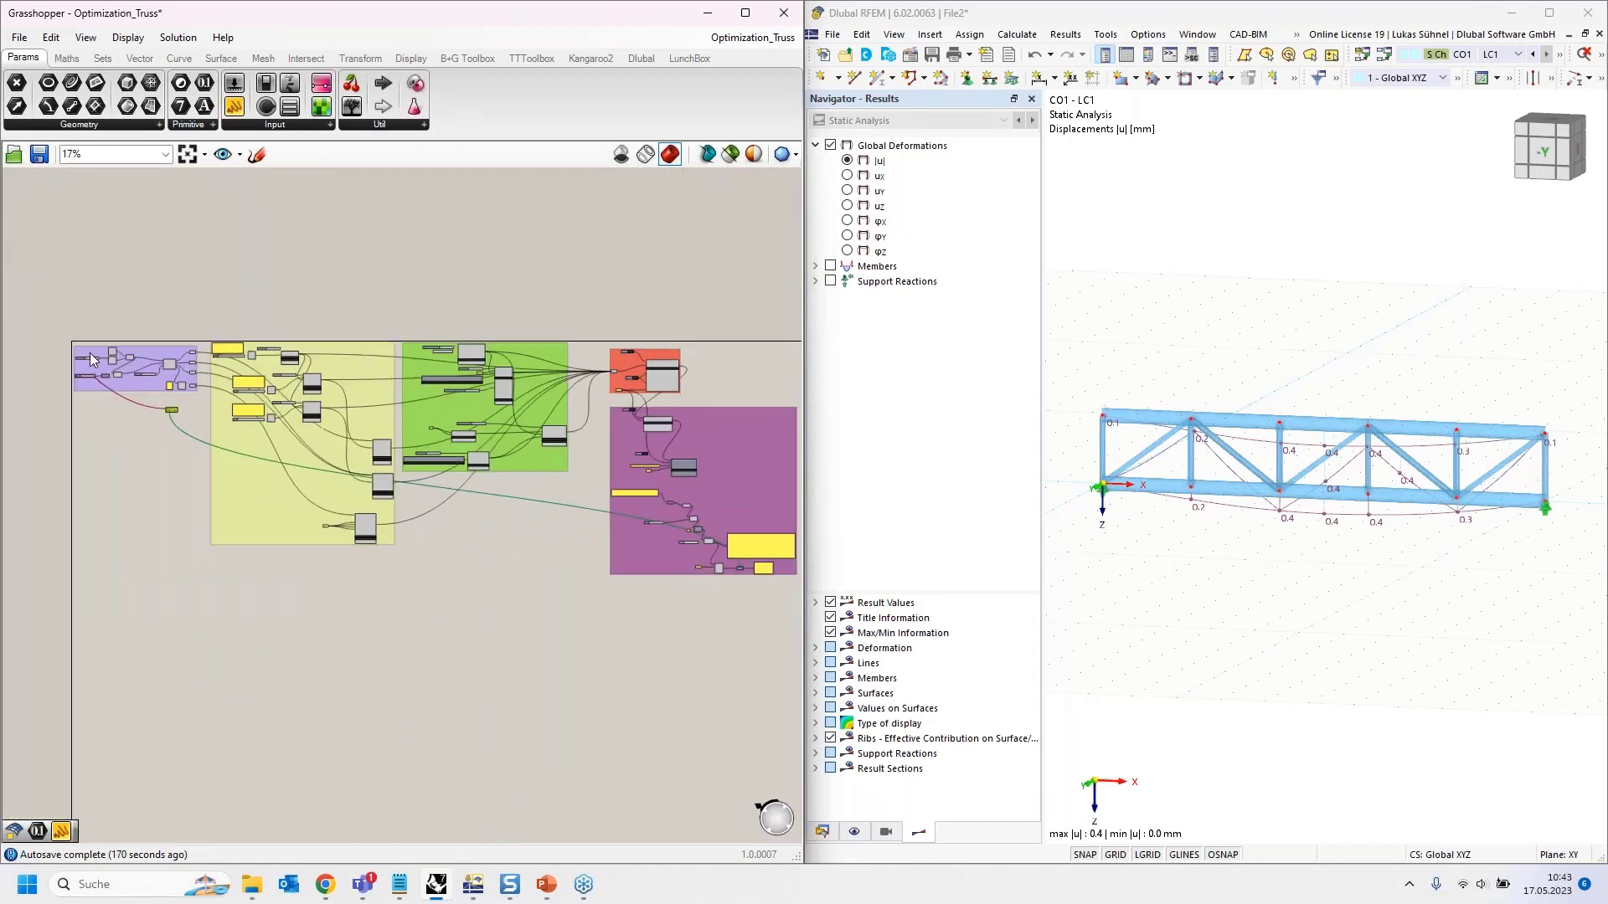
scroll(101, 365, "up", 8)
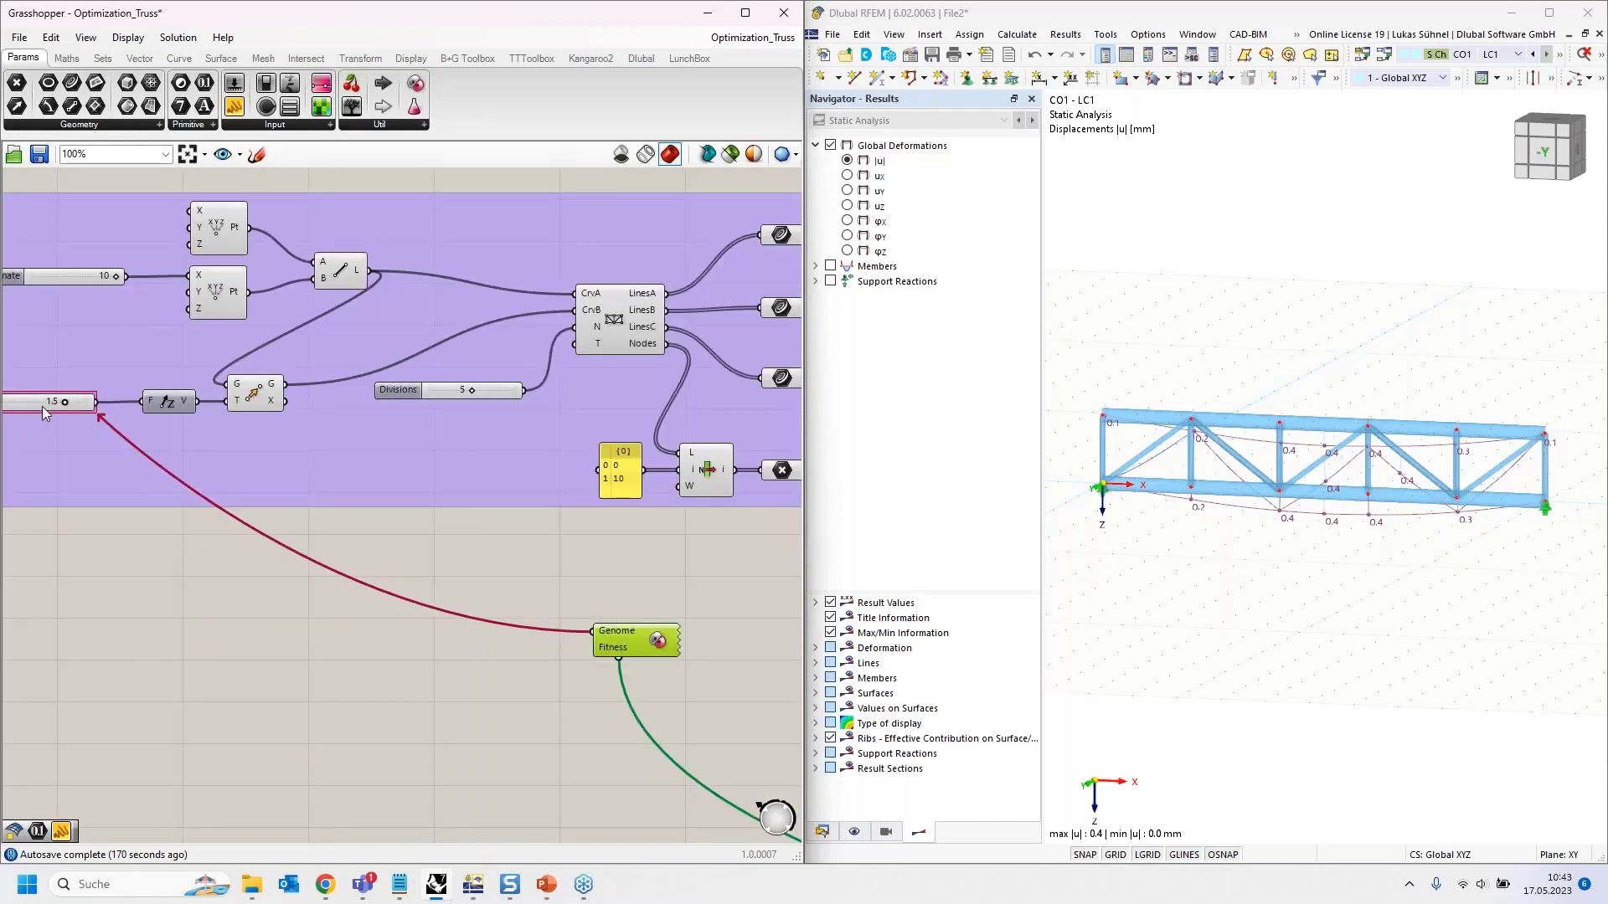
scroll(46, 404, "down", 2)
scroll(47, 404, "down", 4)
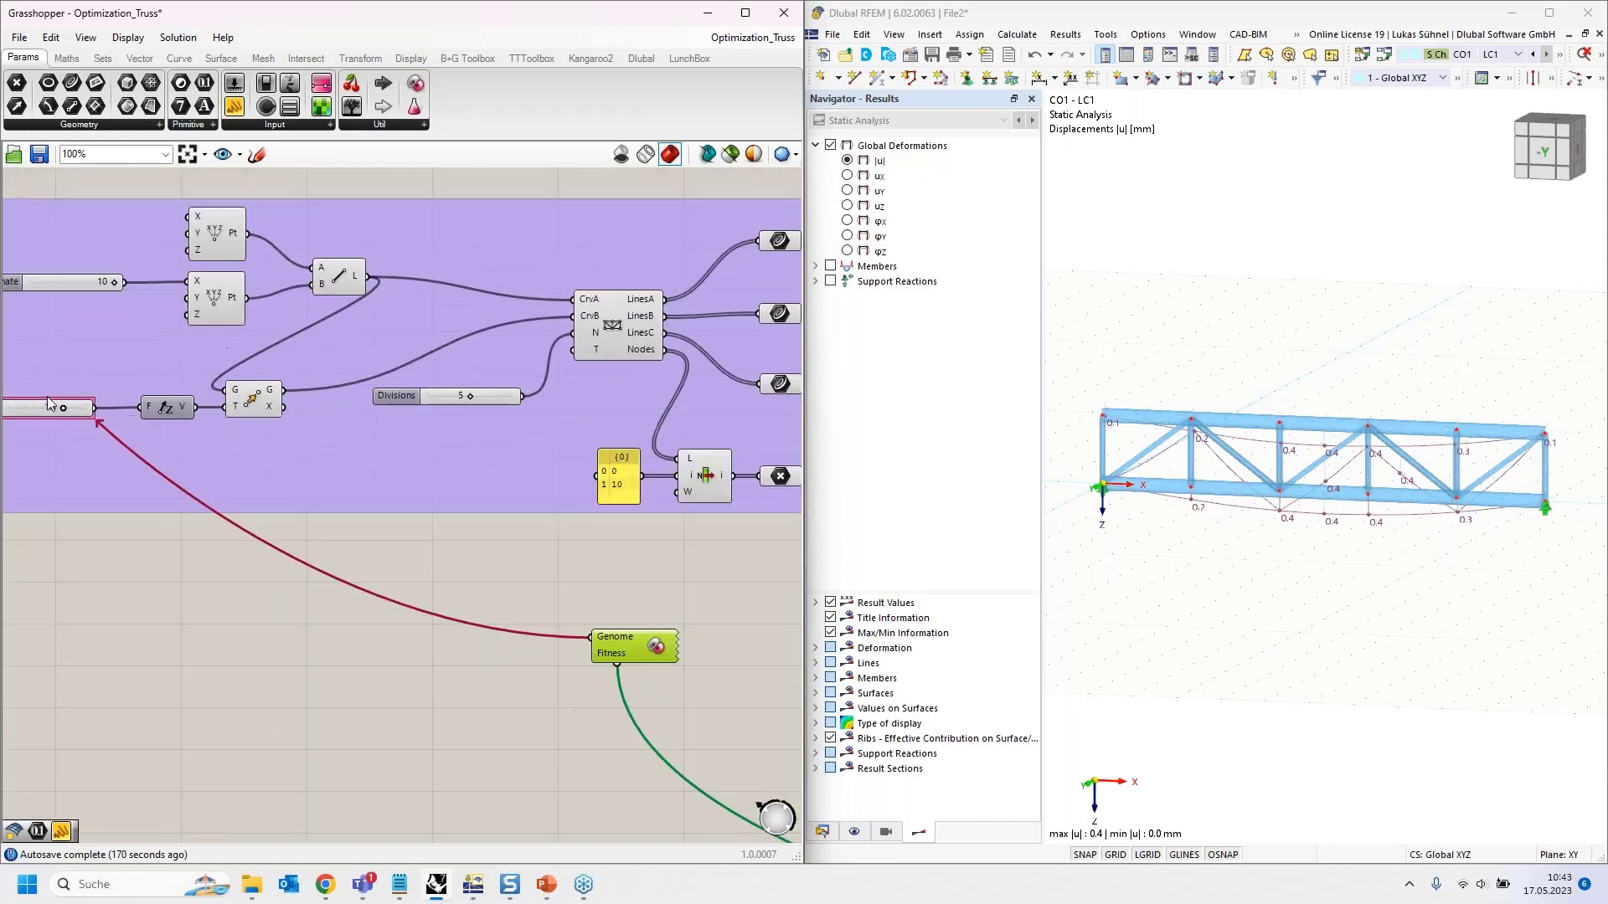
Step: Trace the workflow from the geometry group through RFEM export, calculation and CSV result export to the extracted displacement
right_click_drag(294, 492, 242, 474)
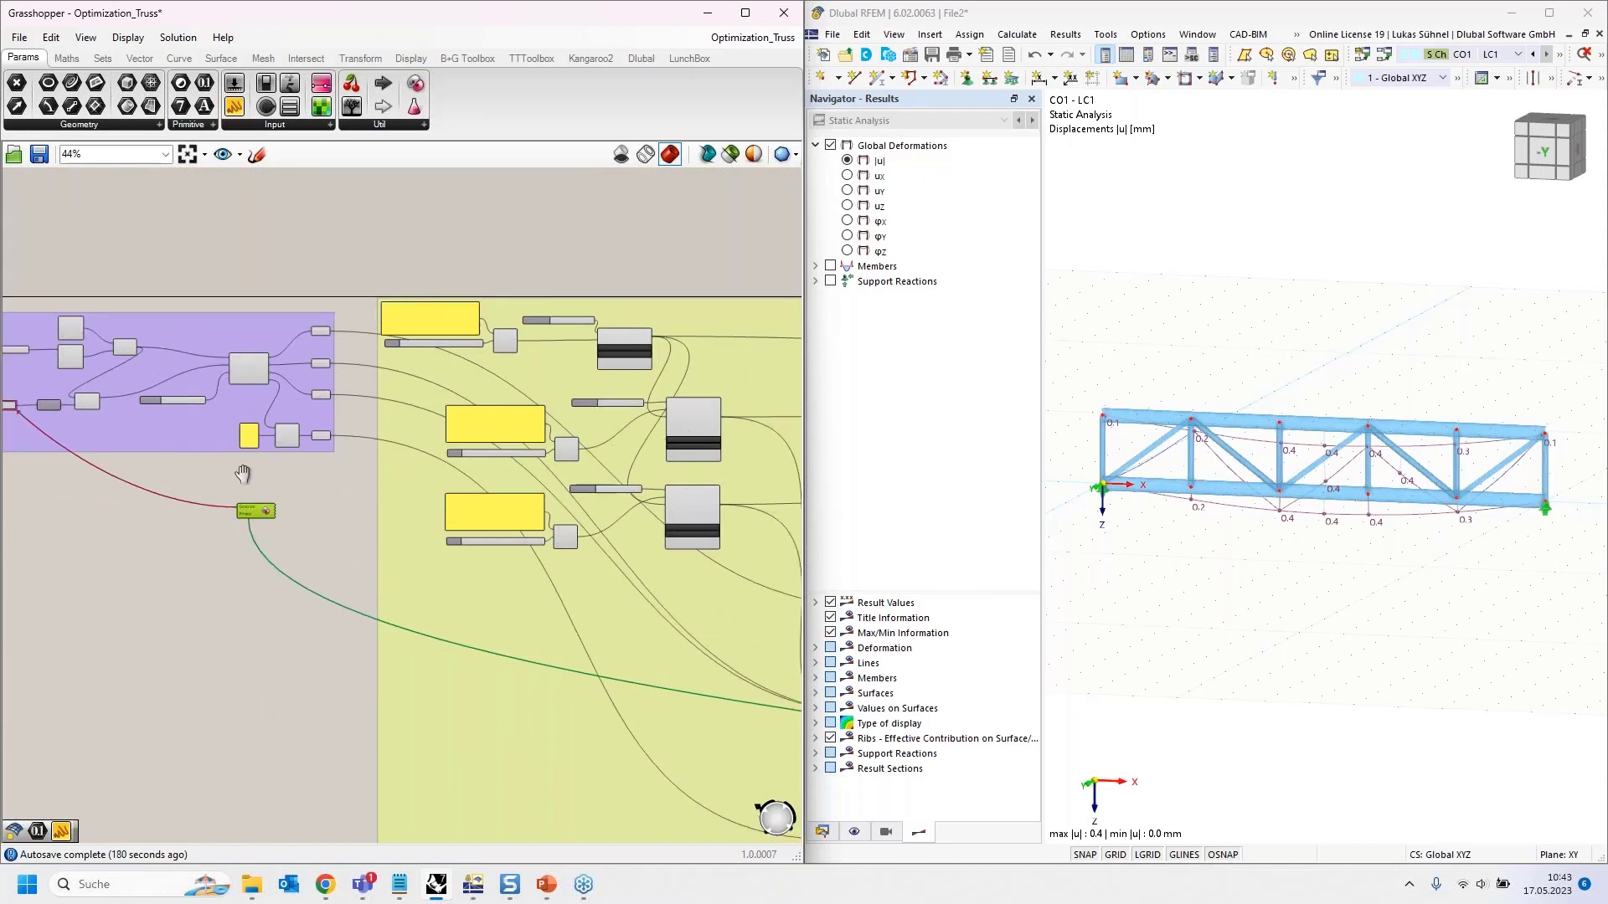
scroll(267, 530, "down", 3)
right_click_drag(712, 289, 201, 335)
scroll(452, 455, "up", 4)
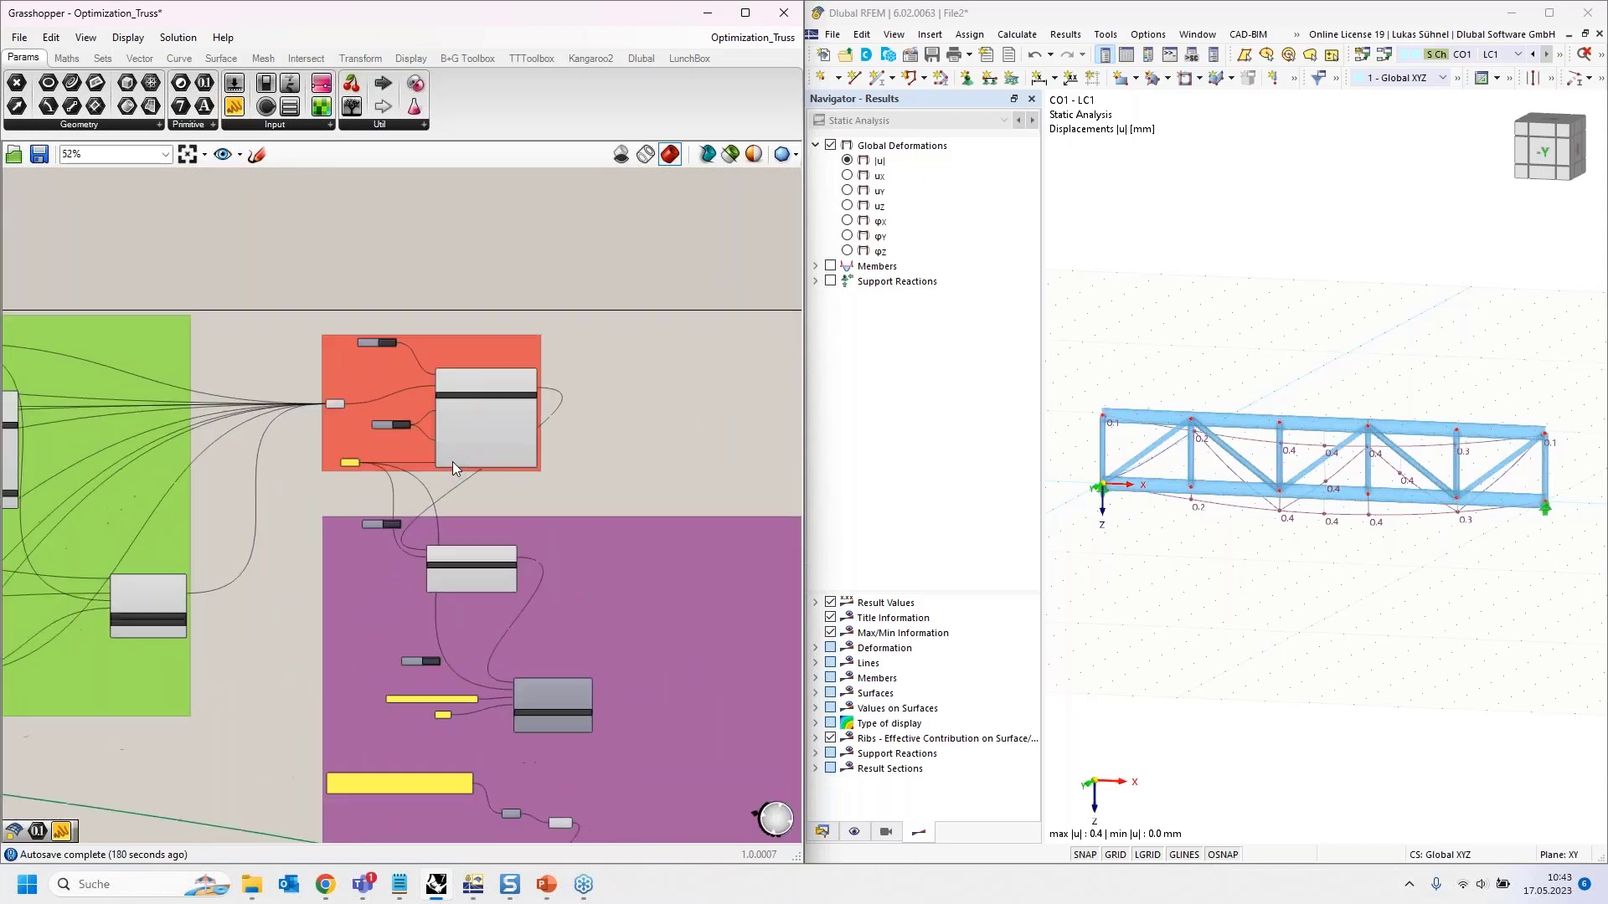
scroll(511, 516, "up", 3)
right_click_drag(540, 544, 535, 401)
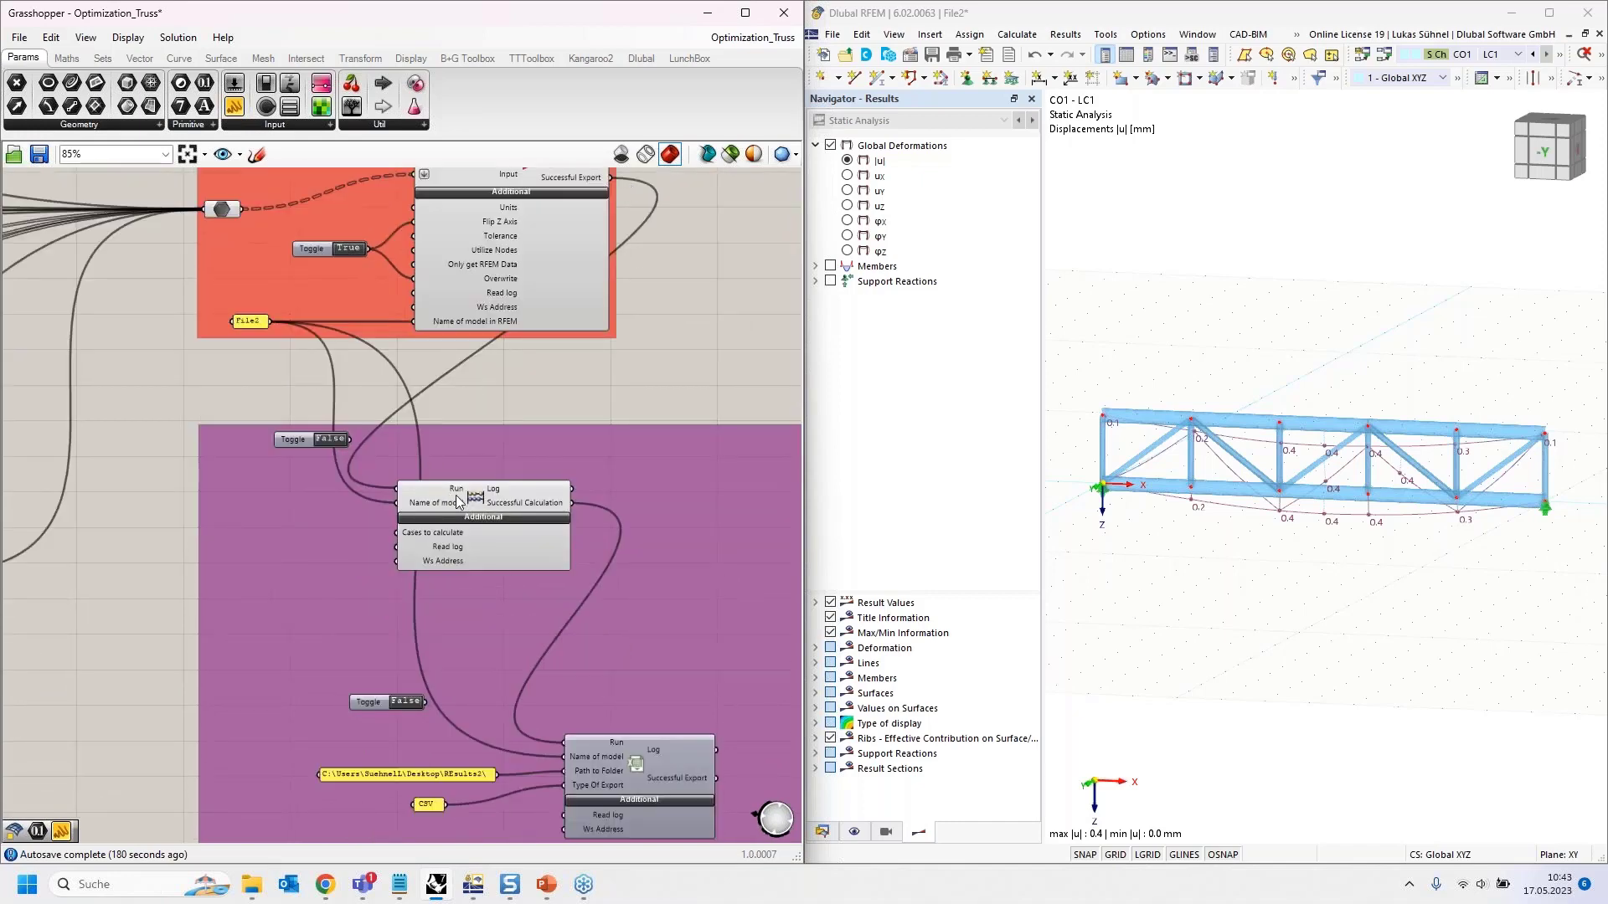
right_click_drag(619, 793, 553, 574)
right_click_drag(590, 767, 412, 319)
right_click_drag(491, 645, 440, 576)
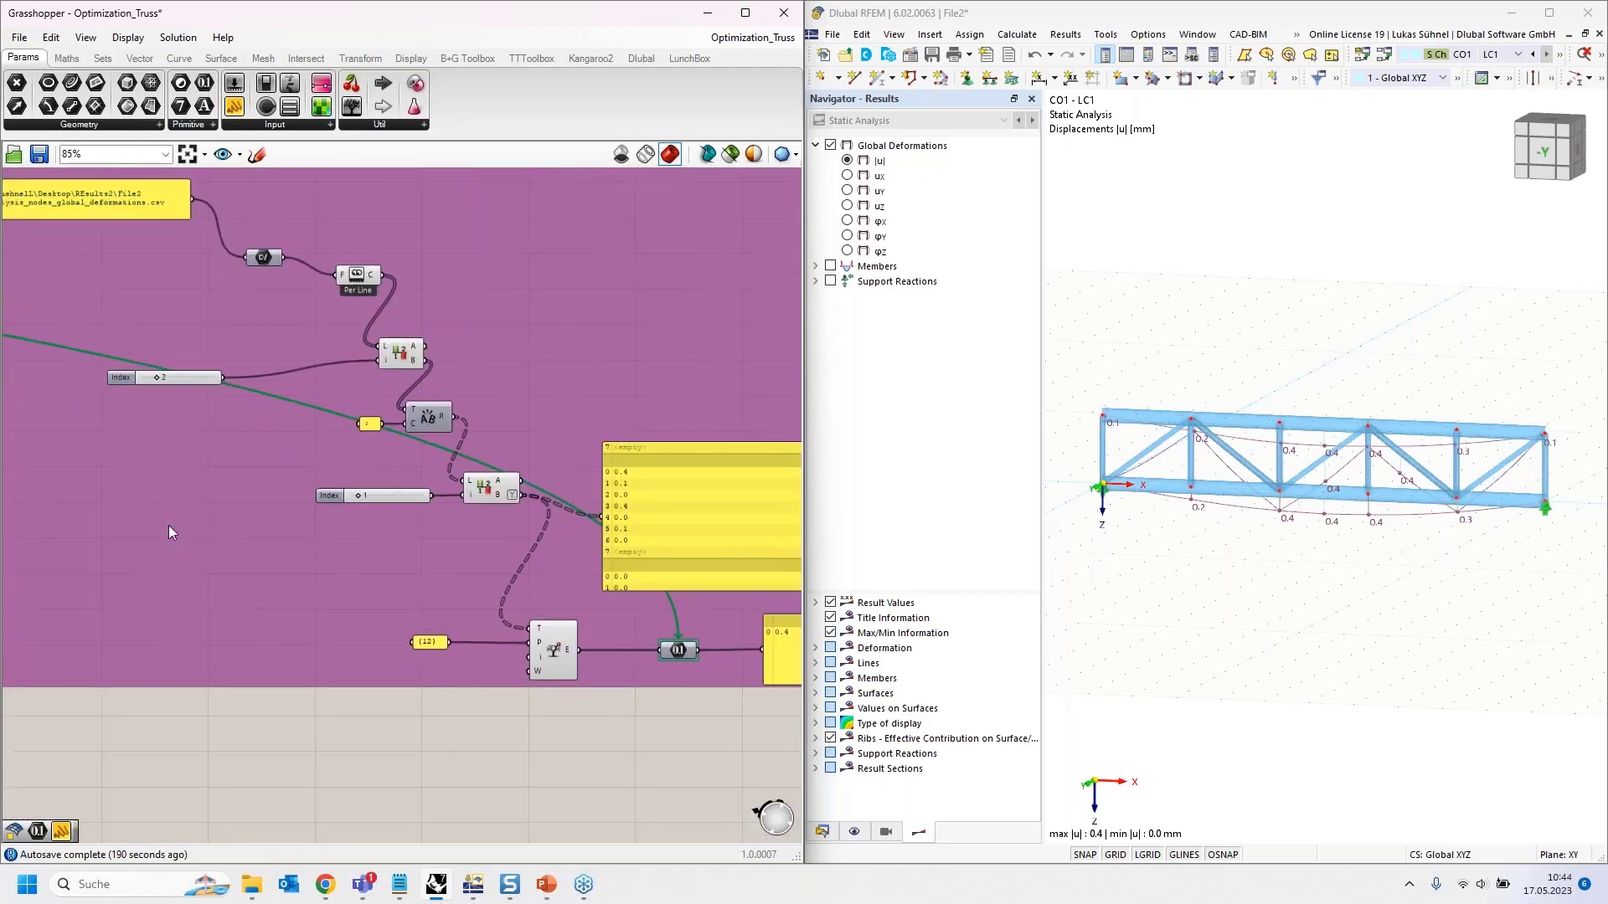
Step: Reopen the editor of the Galapagos component below the geometry group and start the solver
right_click_drag(337, 554, 578, 653)
scroll(529, 665, "down", 7)
right_click_drag(285, 603, 643, 598)
scroll(146, 399, "up", 9)
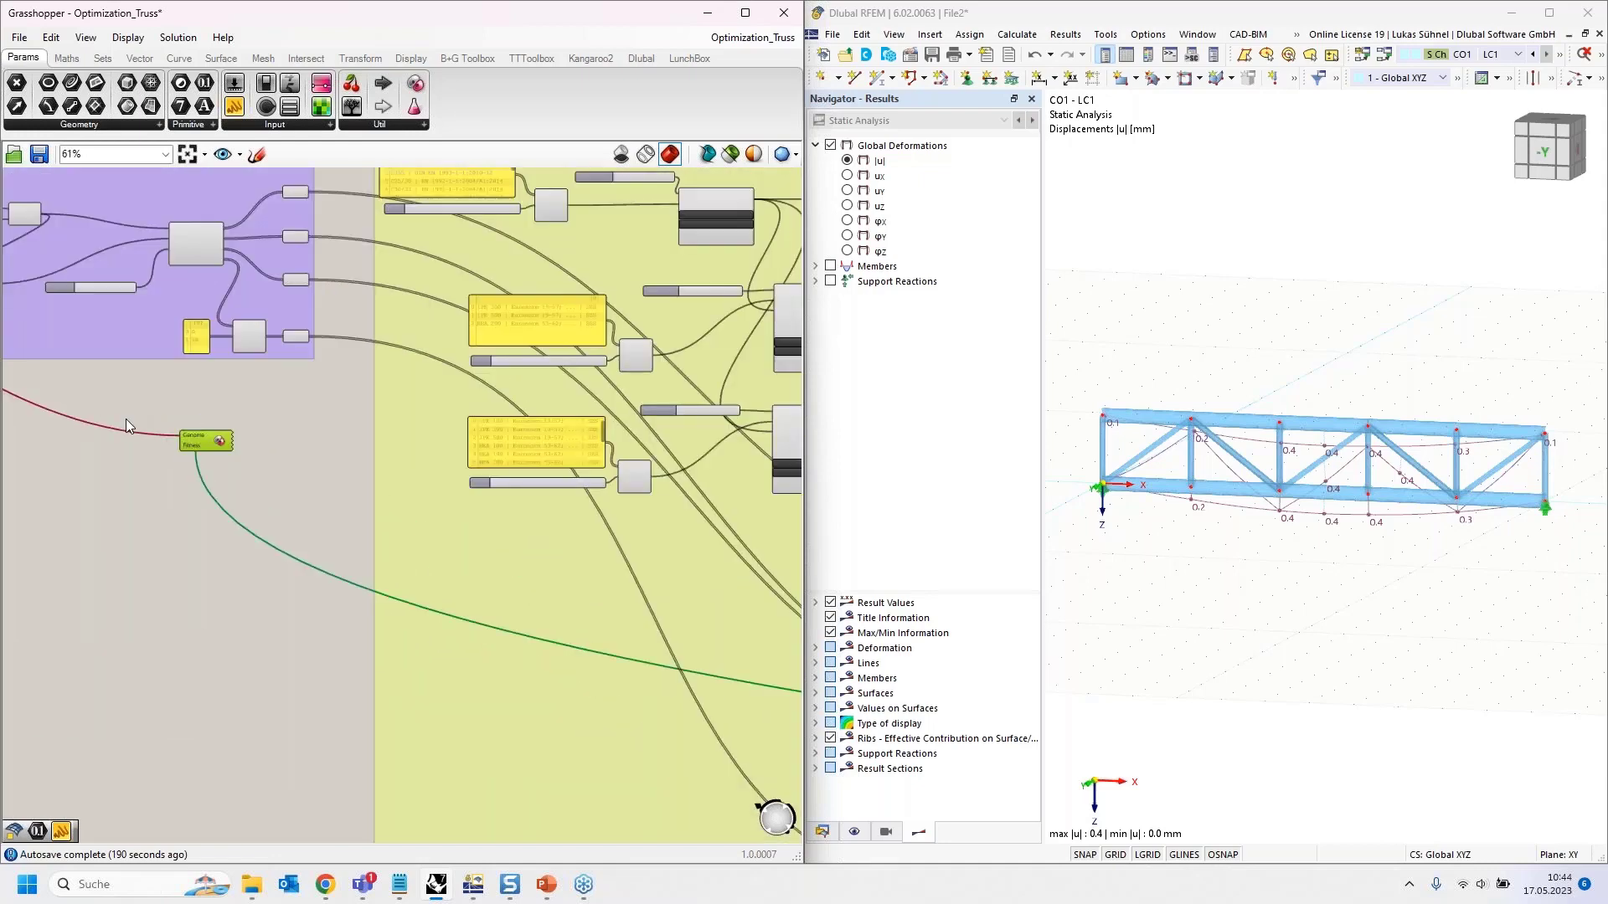
double_click(289, 392)
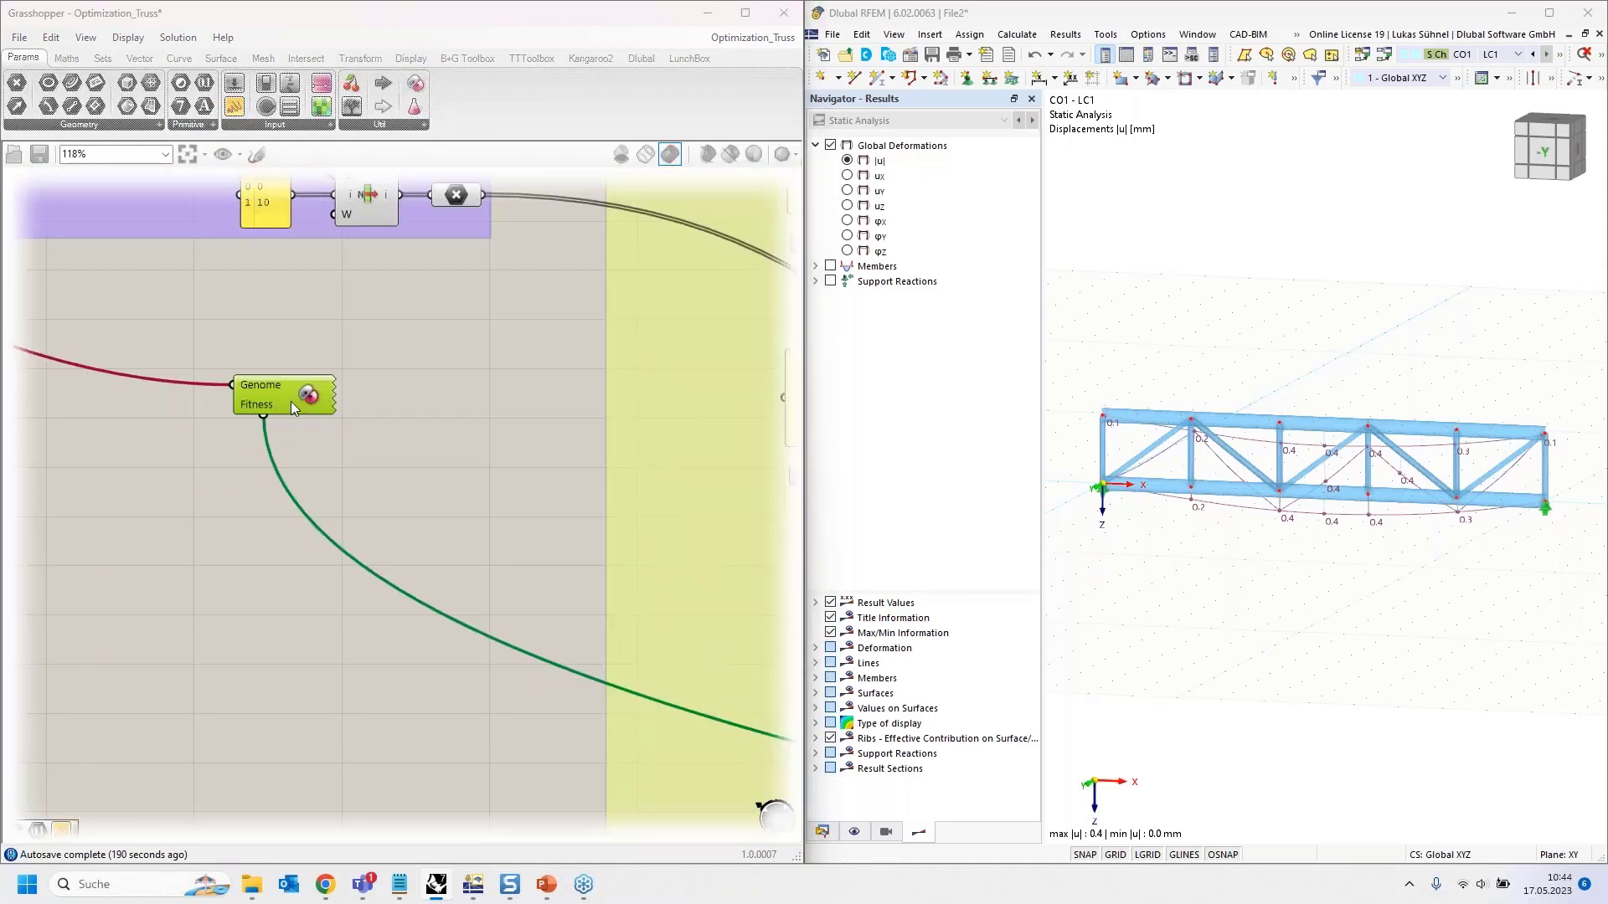
left_click(70, 170)
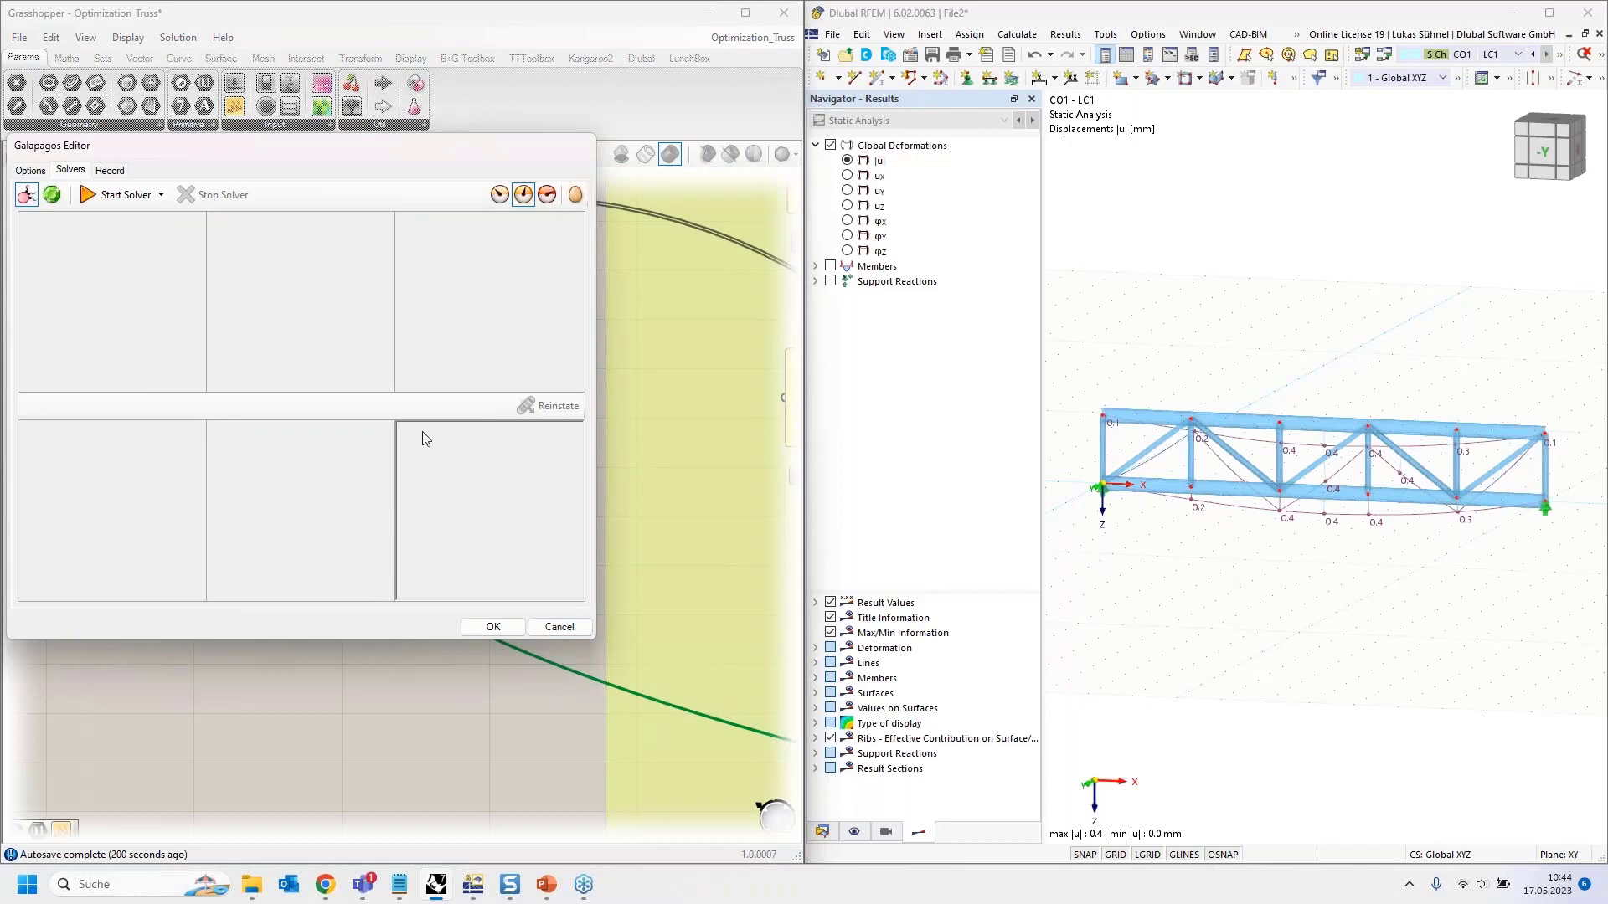
left_click(120, 195)
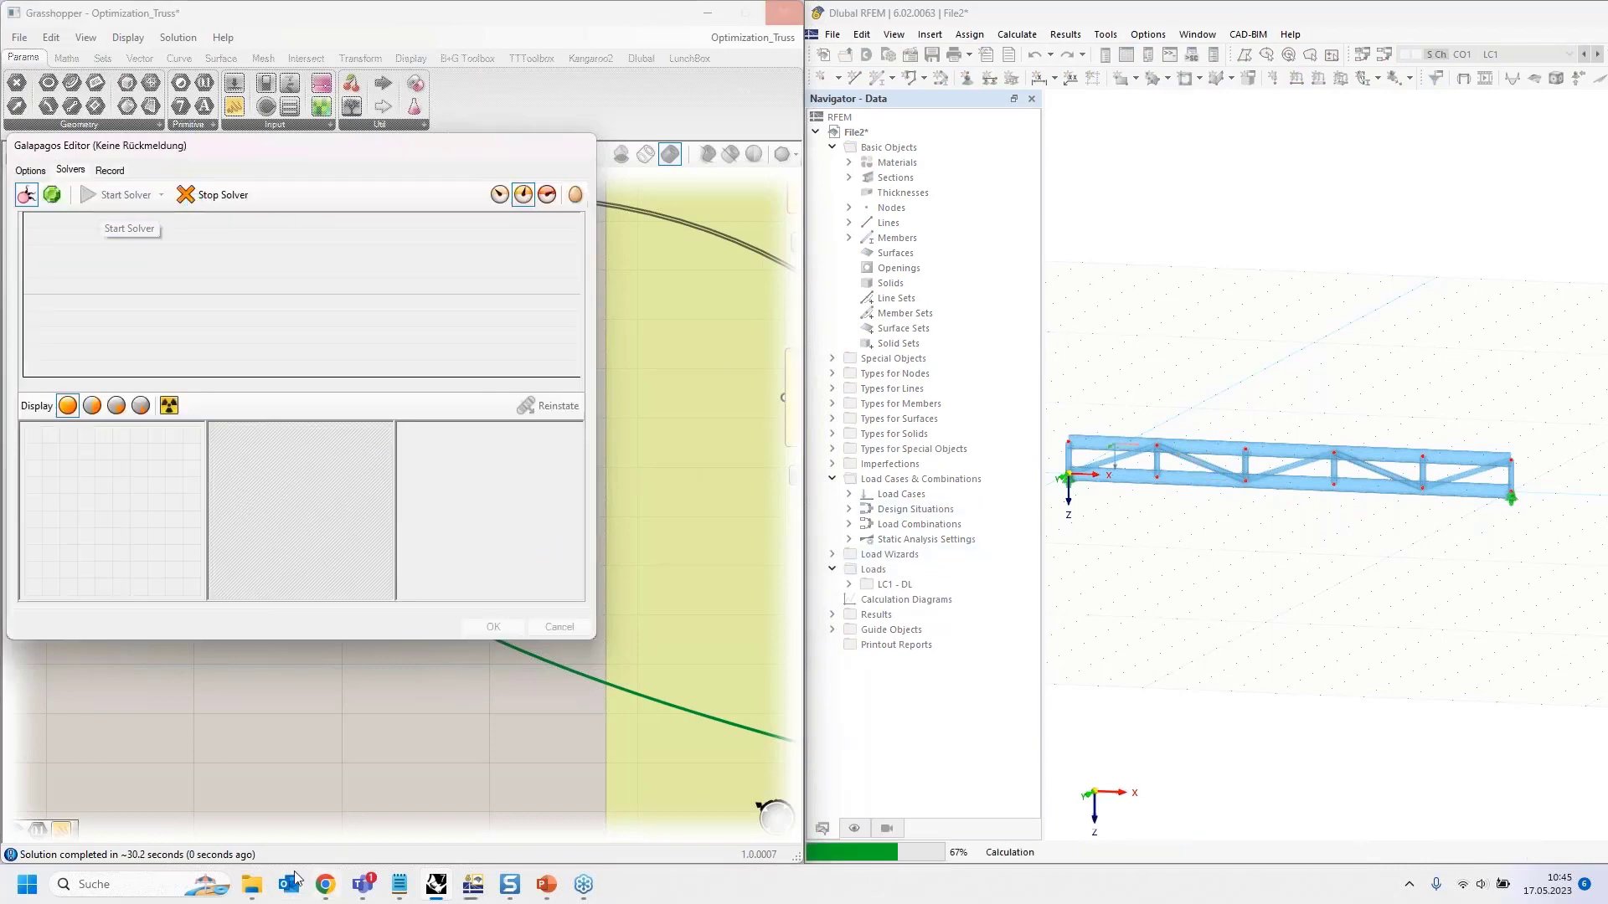
Step: Switch to File Explorer and browse to the Schulungen&Präsentation folder inside 01_Hotline&Schulung
left_click(251, 884)
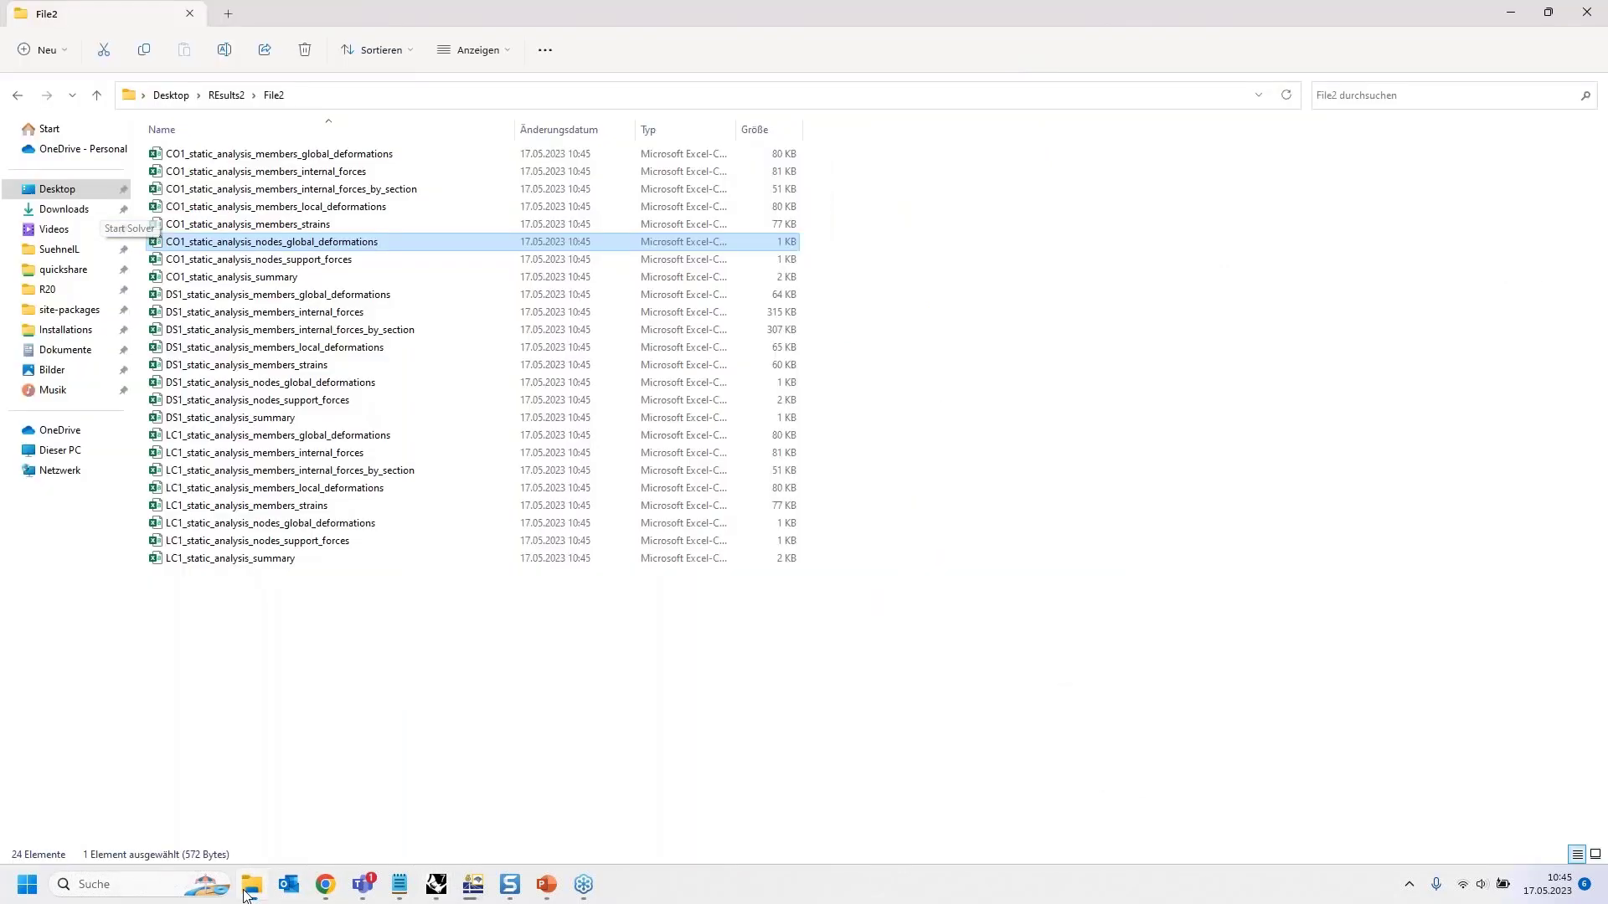
left_click(224, 95)
left_click(59, 249)
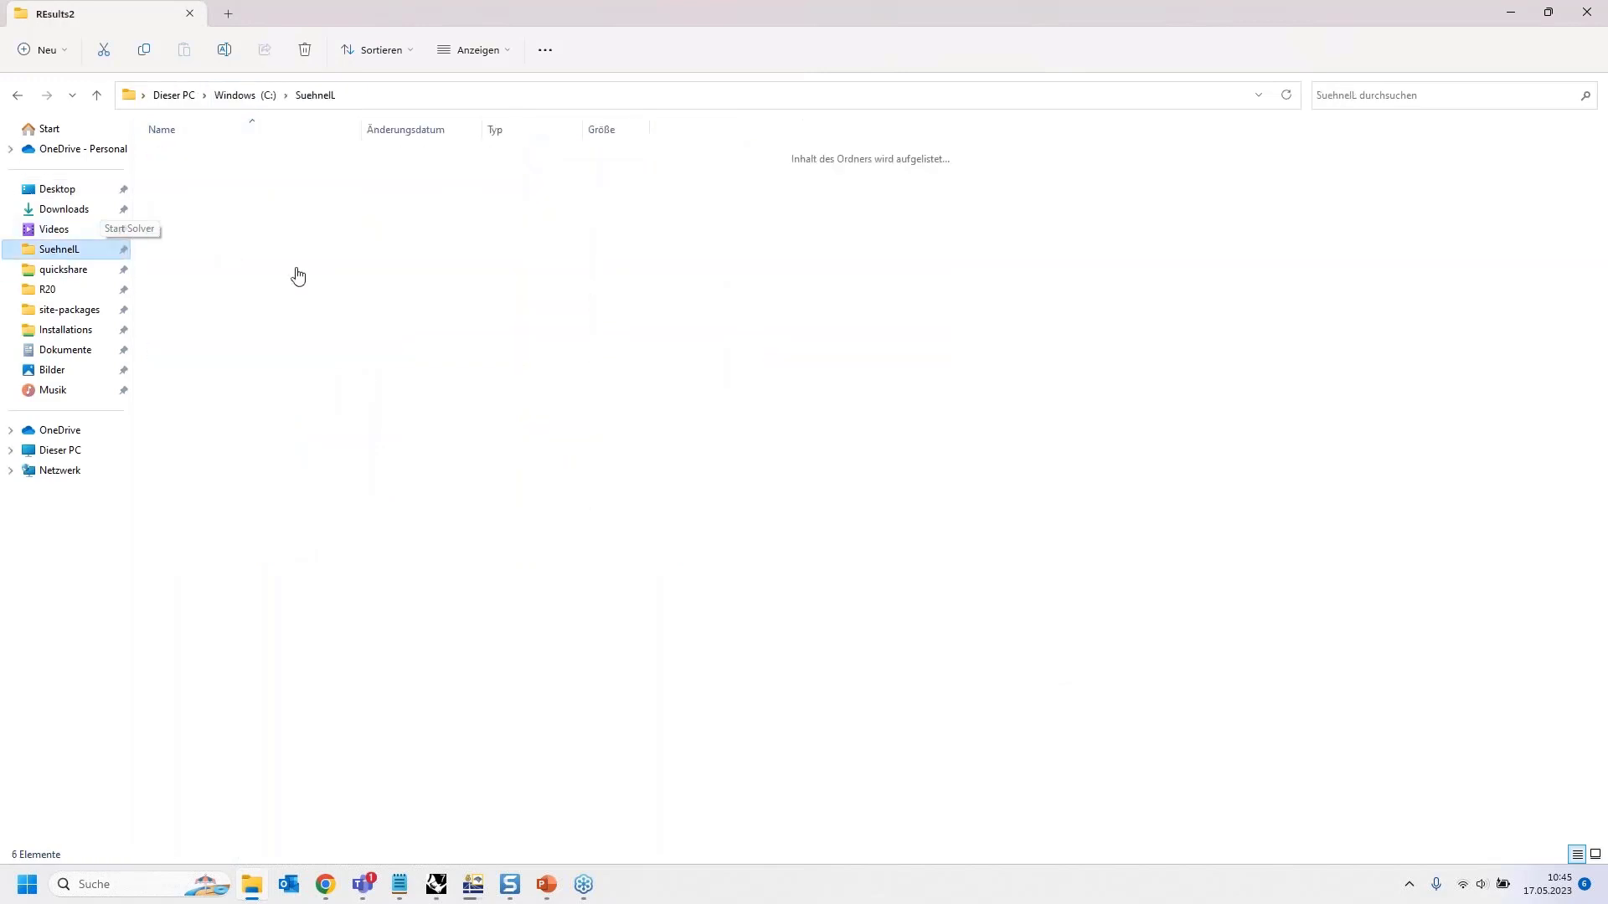
left_click(238, 160)
double_click(238, 160)
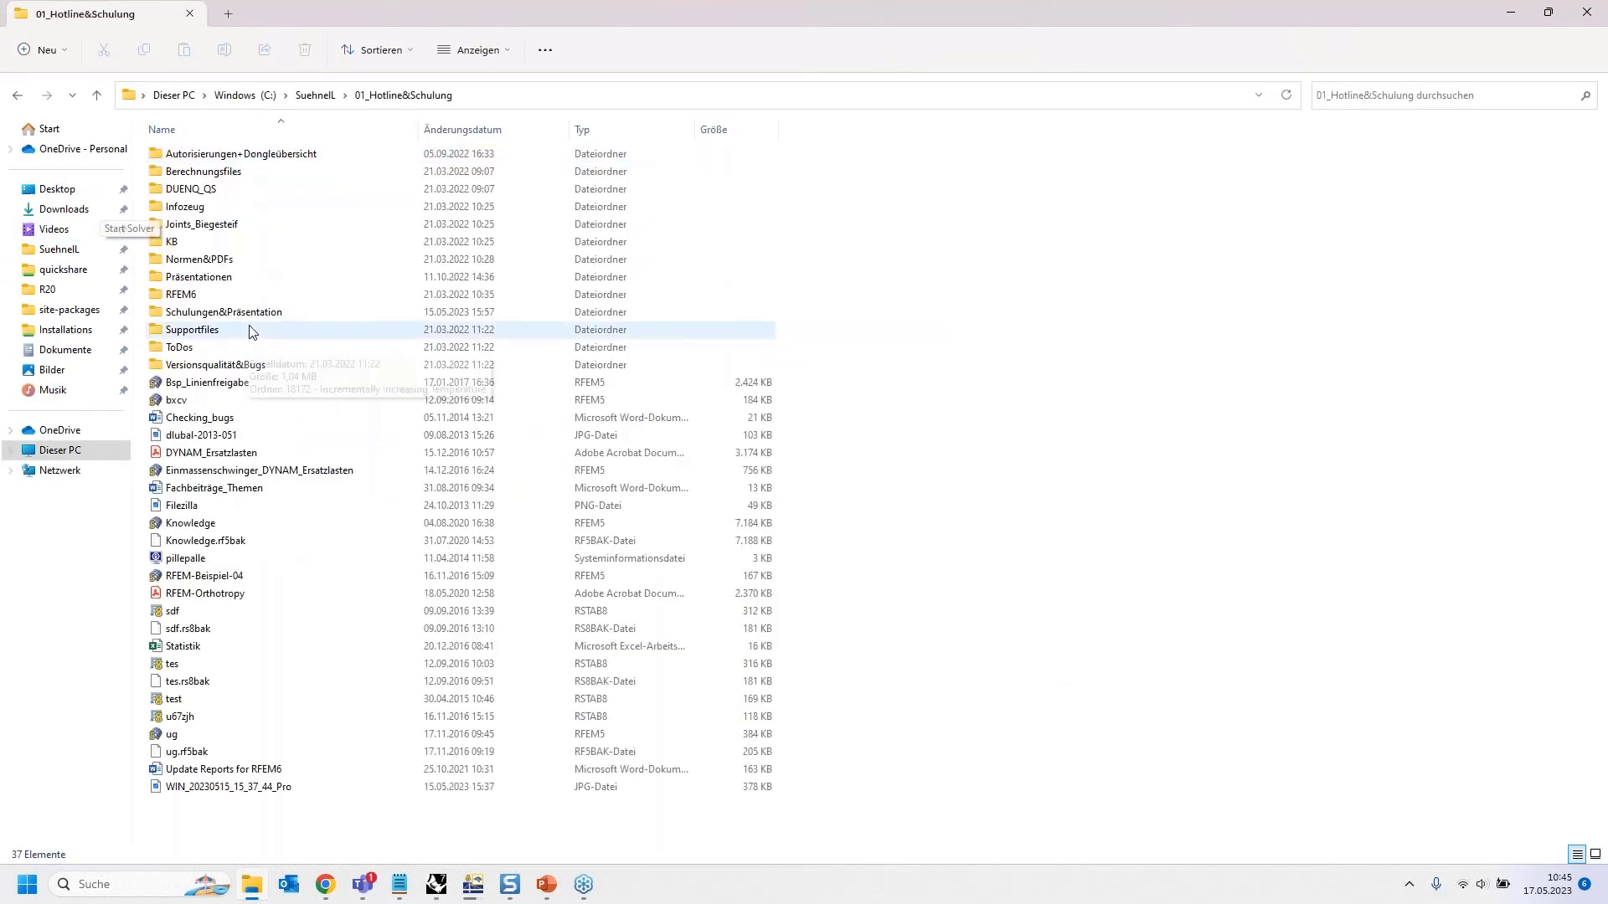
left_click(251, 316)
double_click(251, 316)
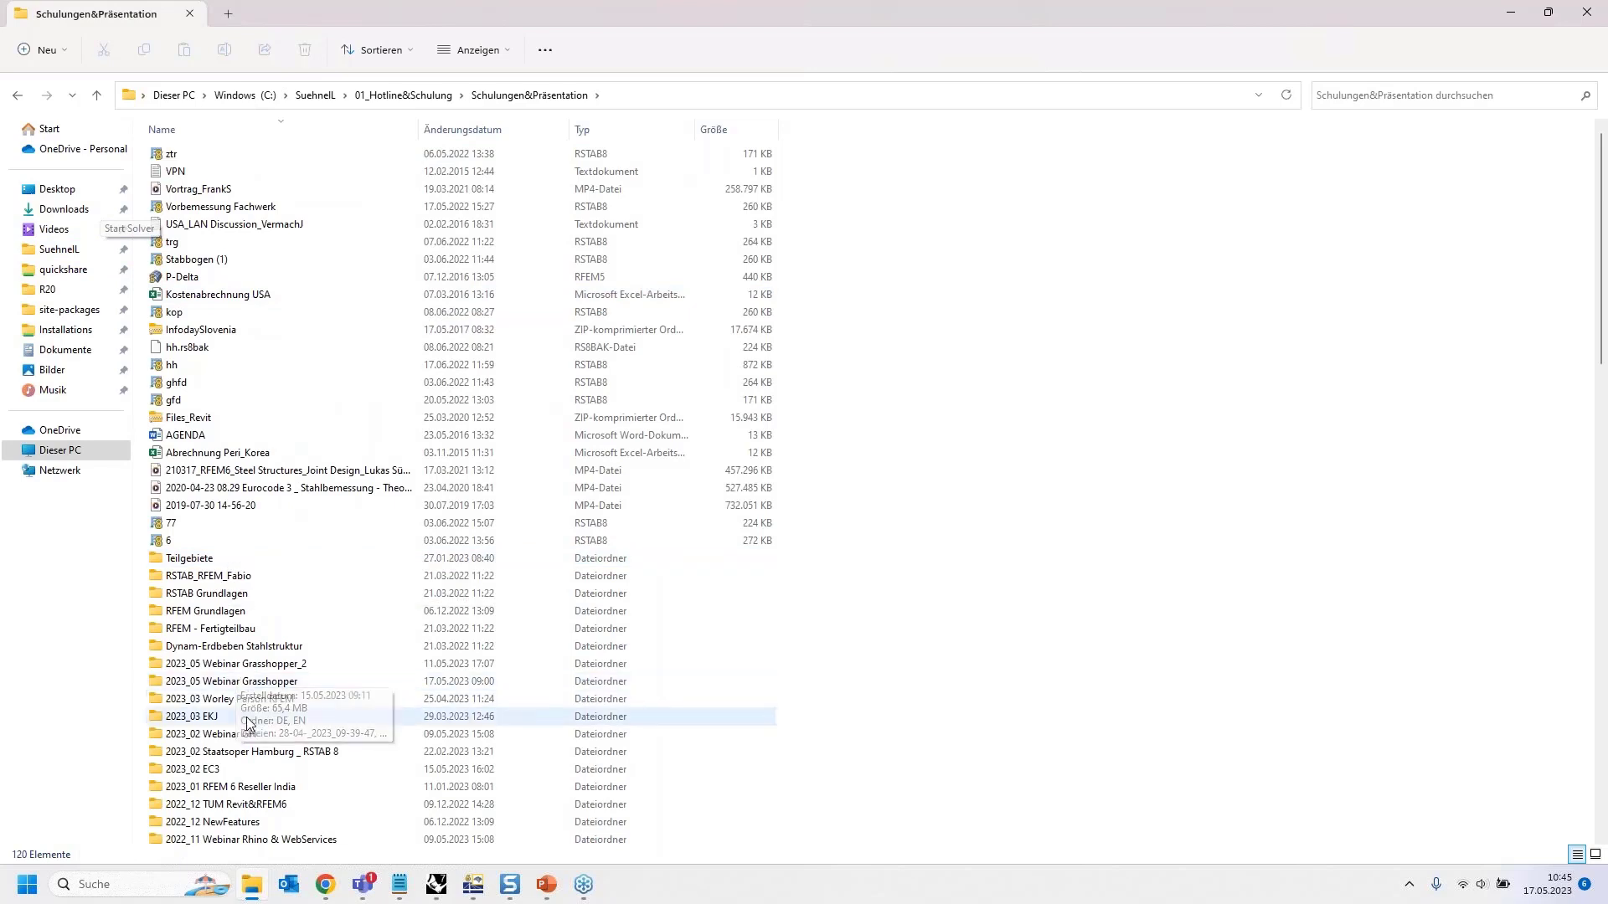
double_click(237, 695)
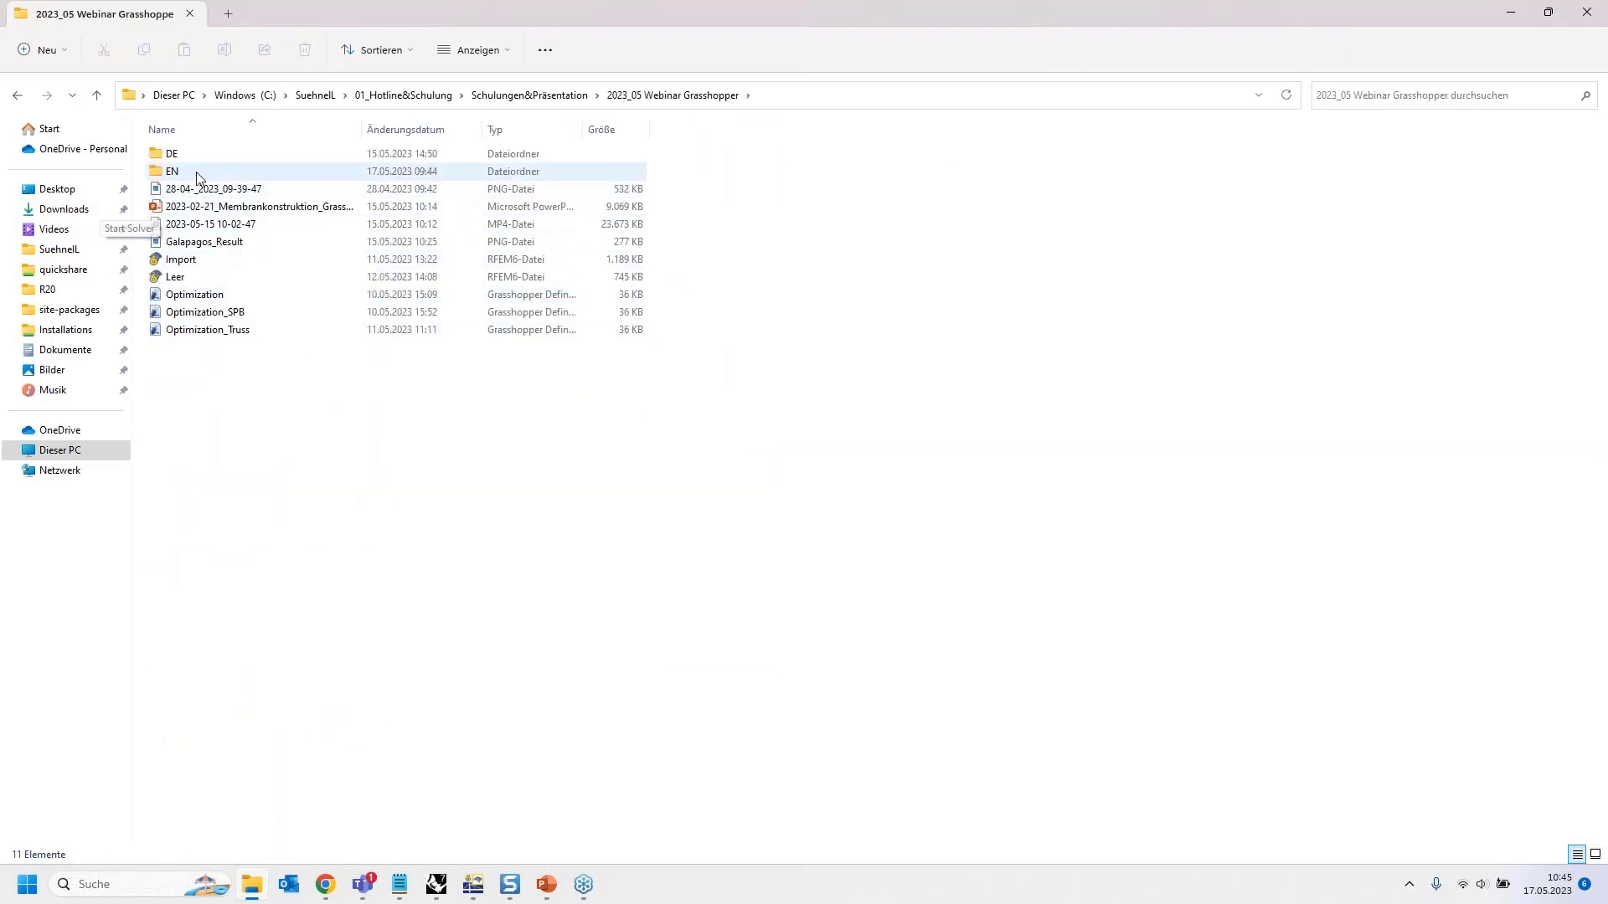
double_click(204, 156)
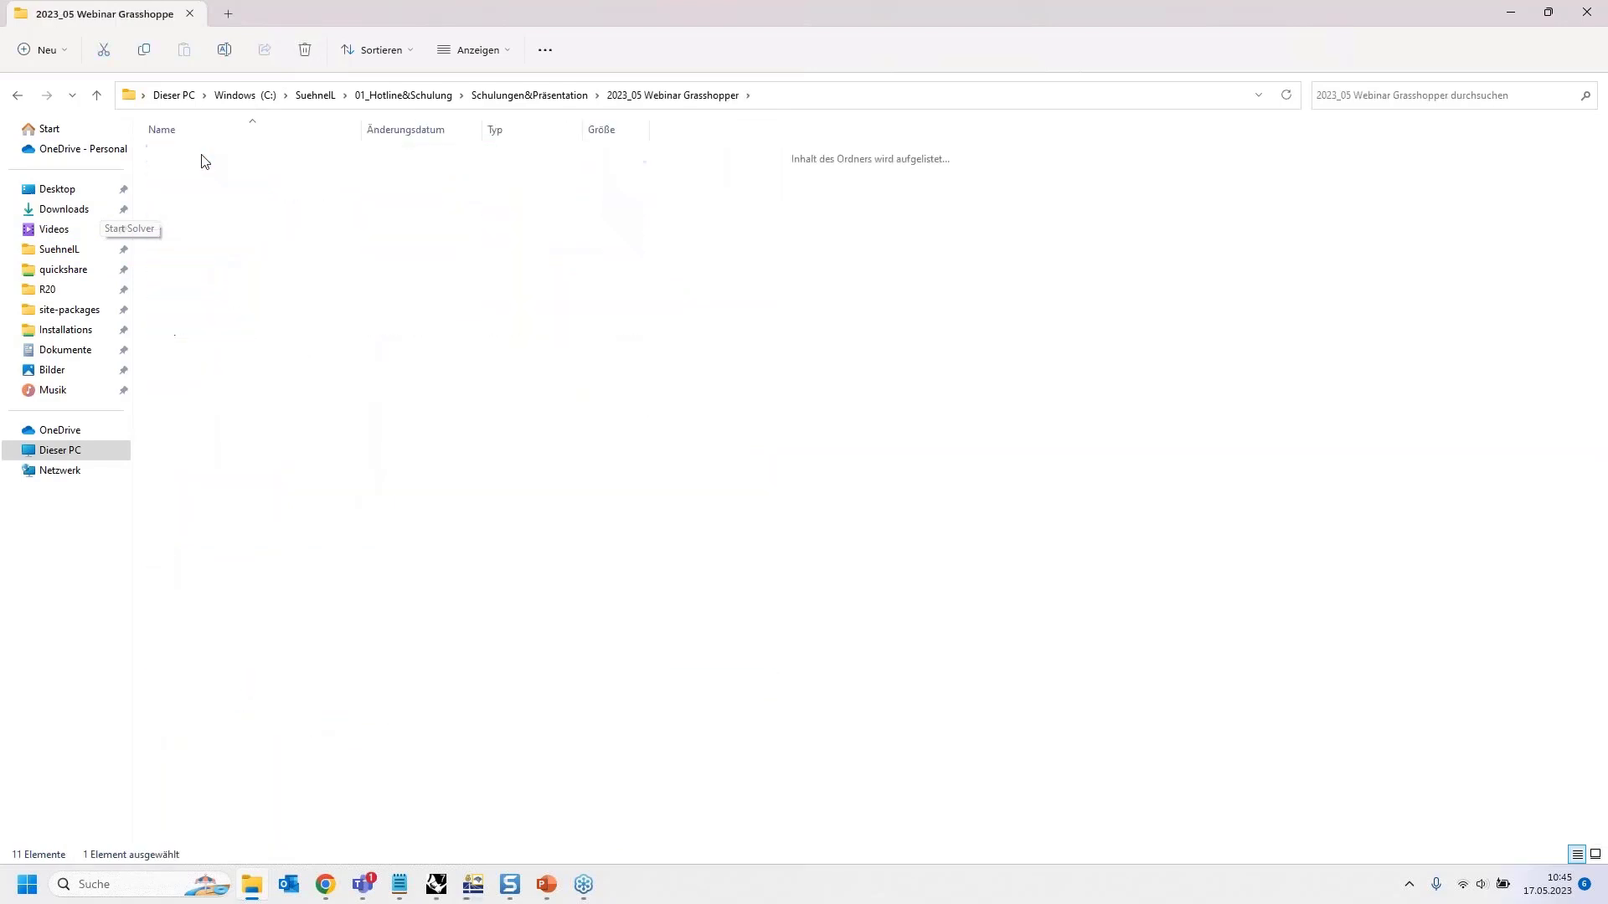
key("alt+Left")
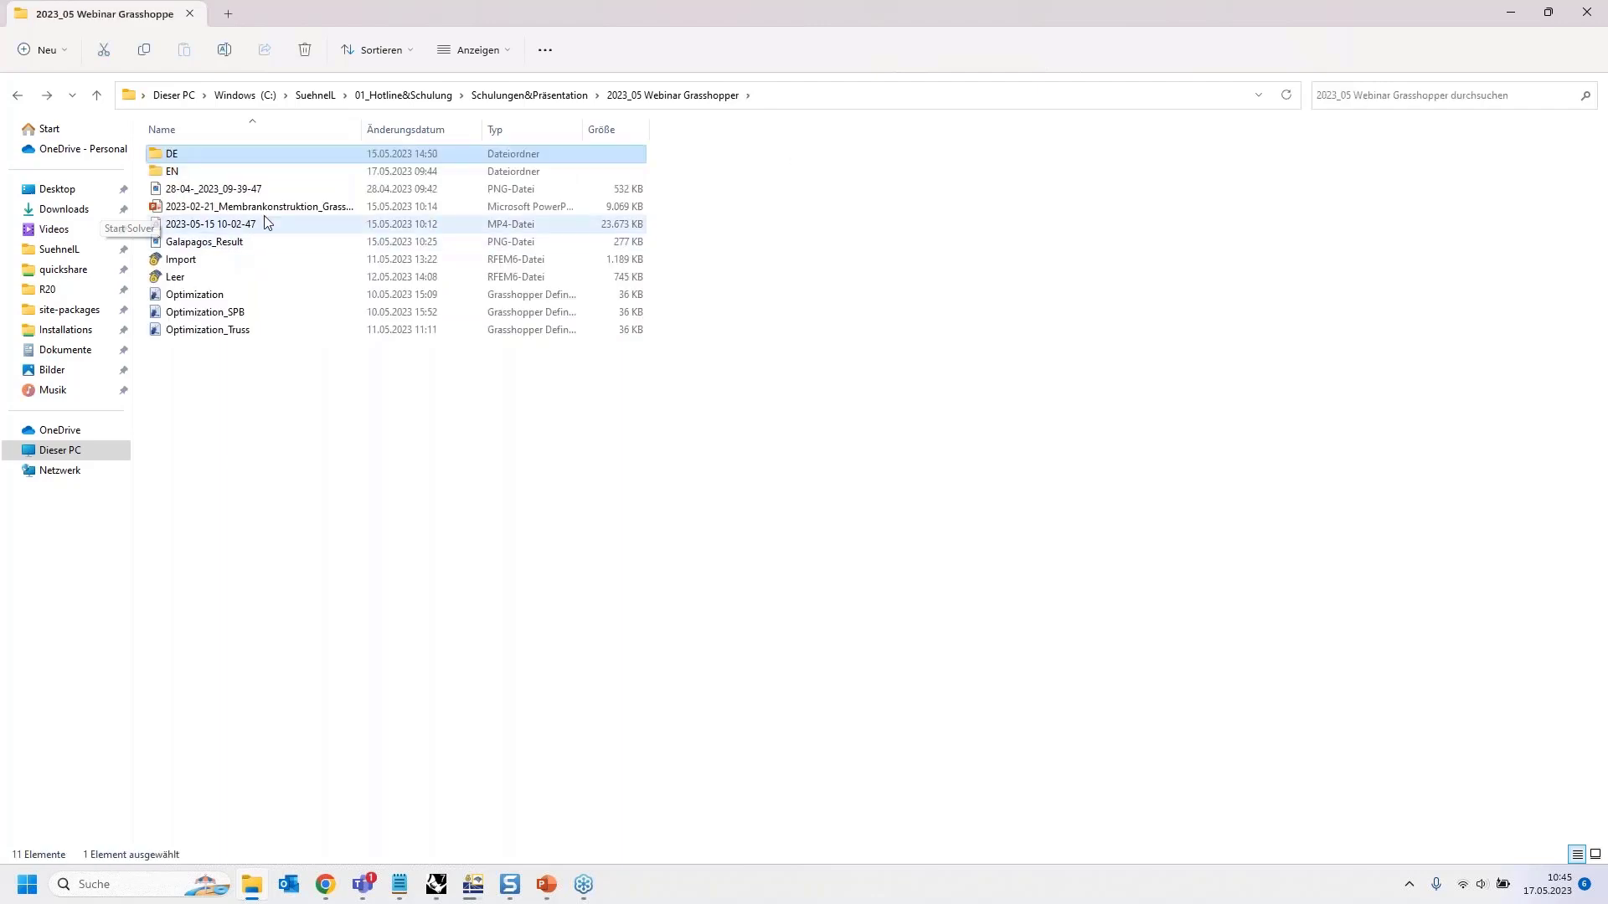
double_click(249, 226)
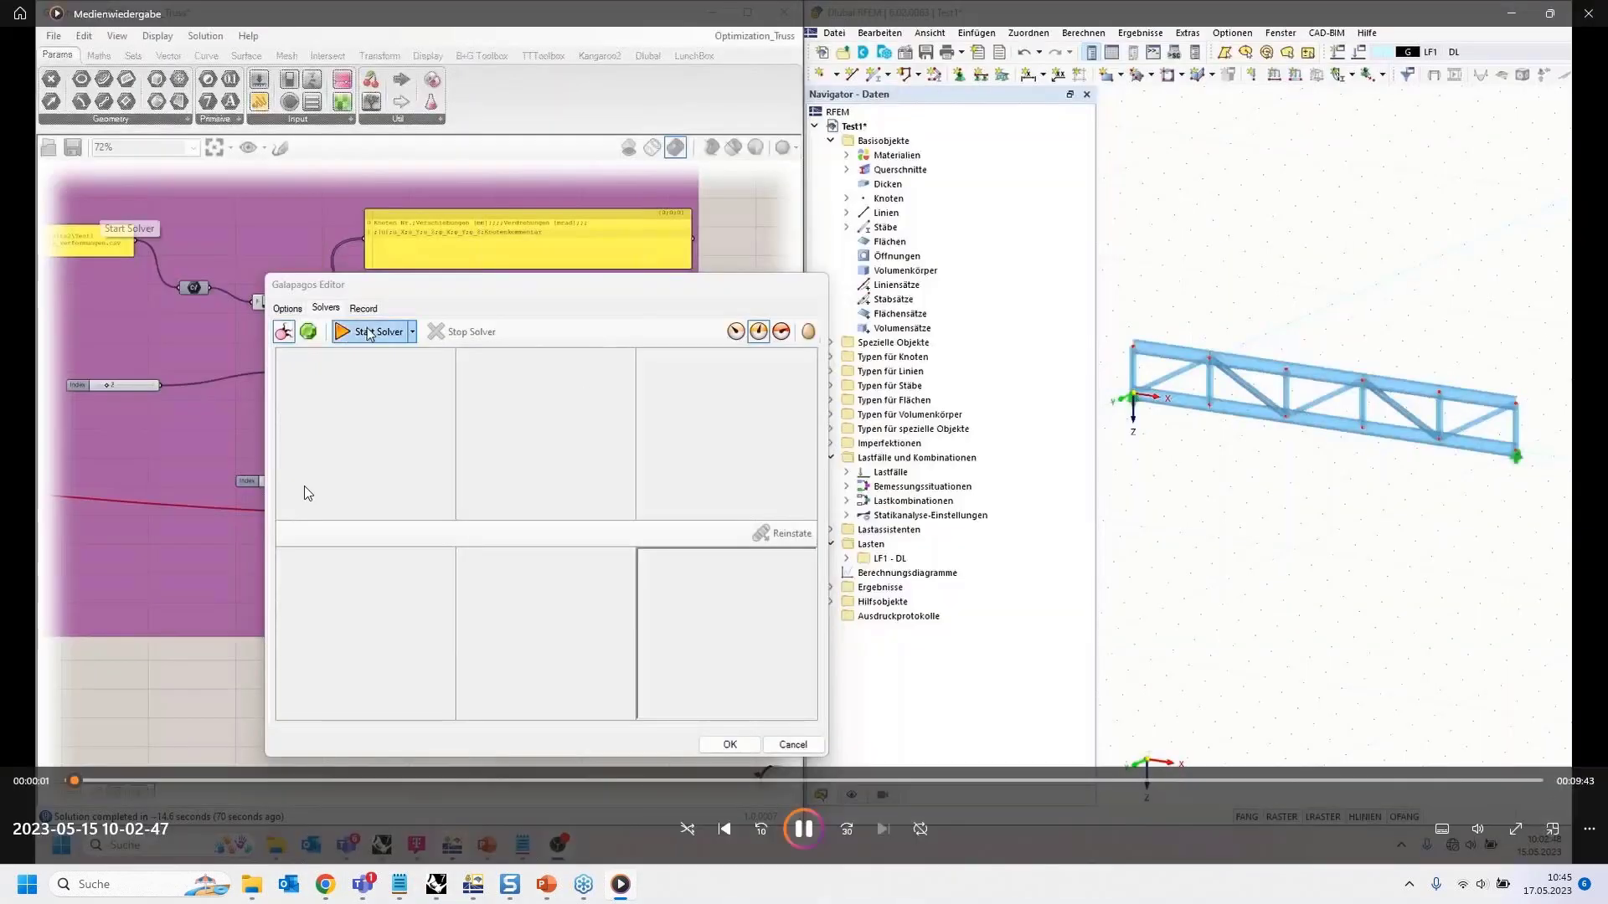
Step: Skip the recording ahead to 00:09:15 and examine the paused Galapagos solver results, briefly in full screen
left_click(112, 781)
left_click_drag(114, 775, 294, 776)
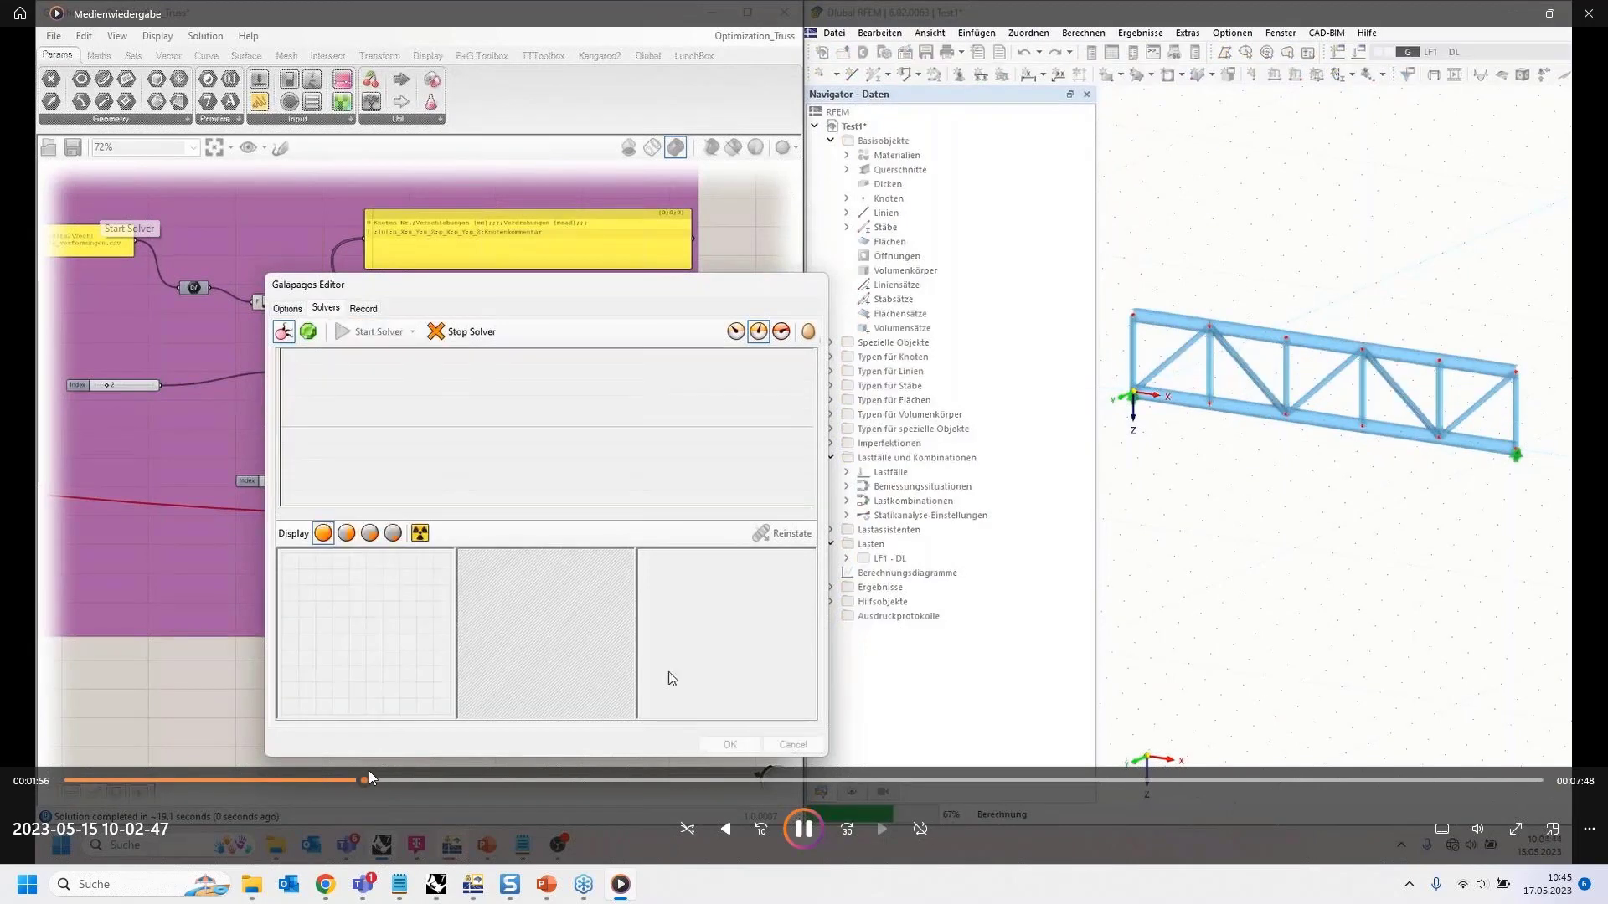
left_click_drag(369, 777, 1519, 769)
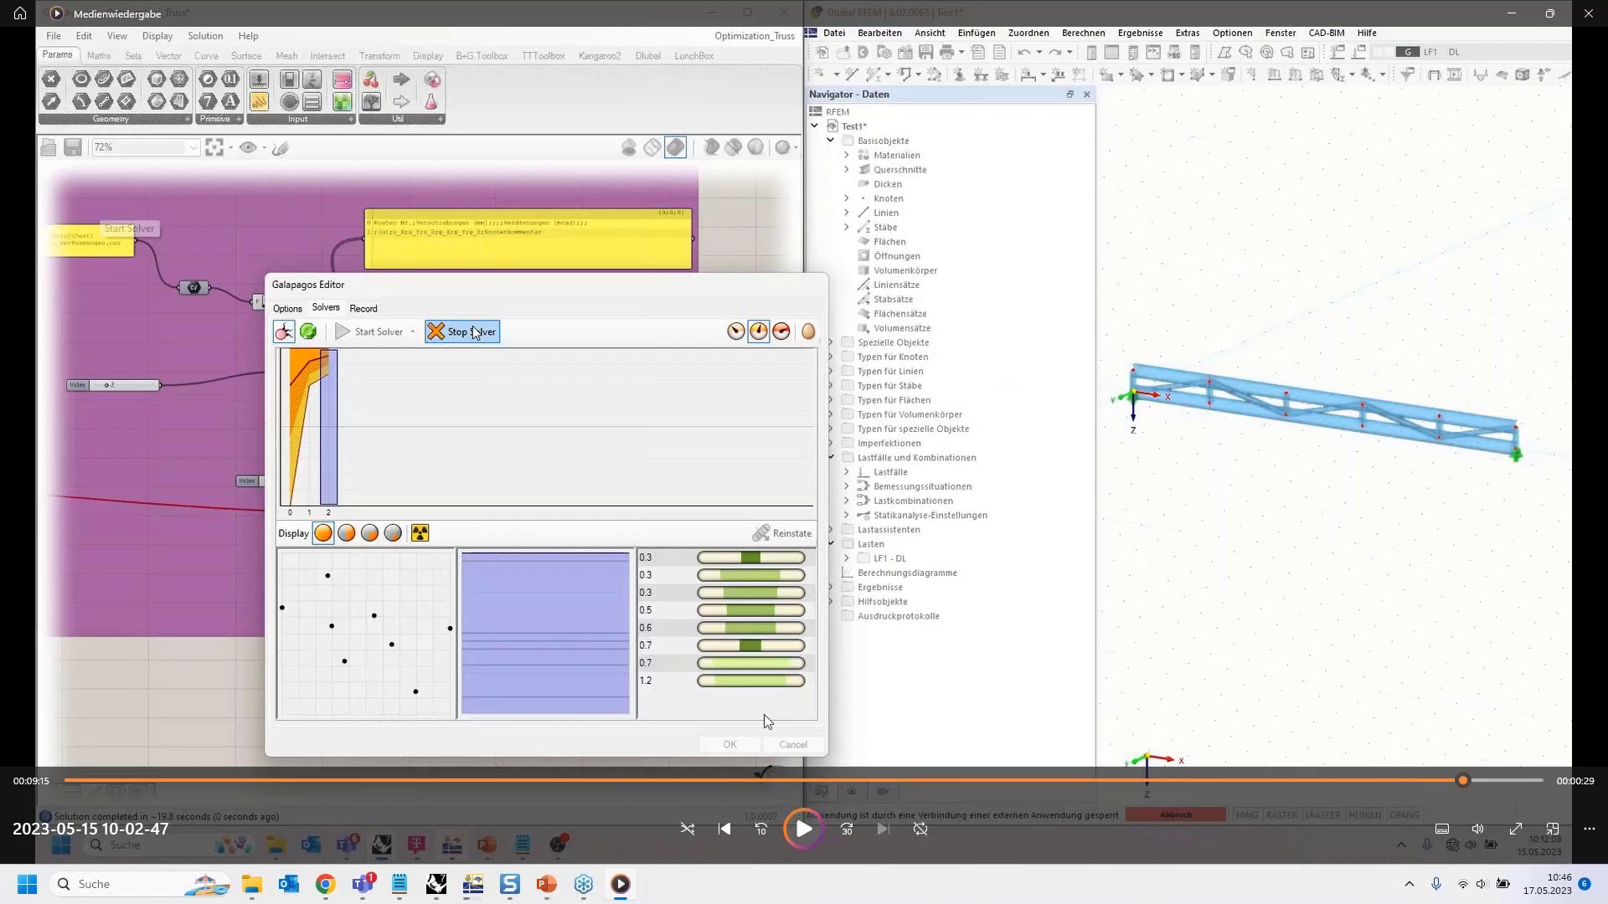
right_click(735, 613)
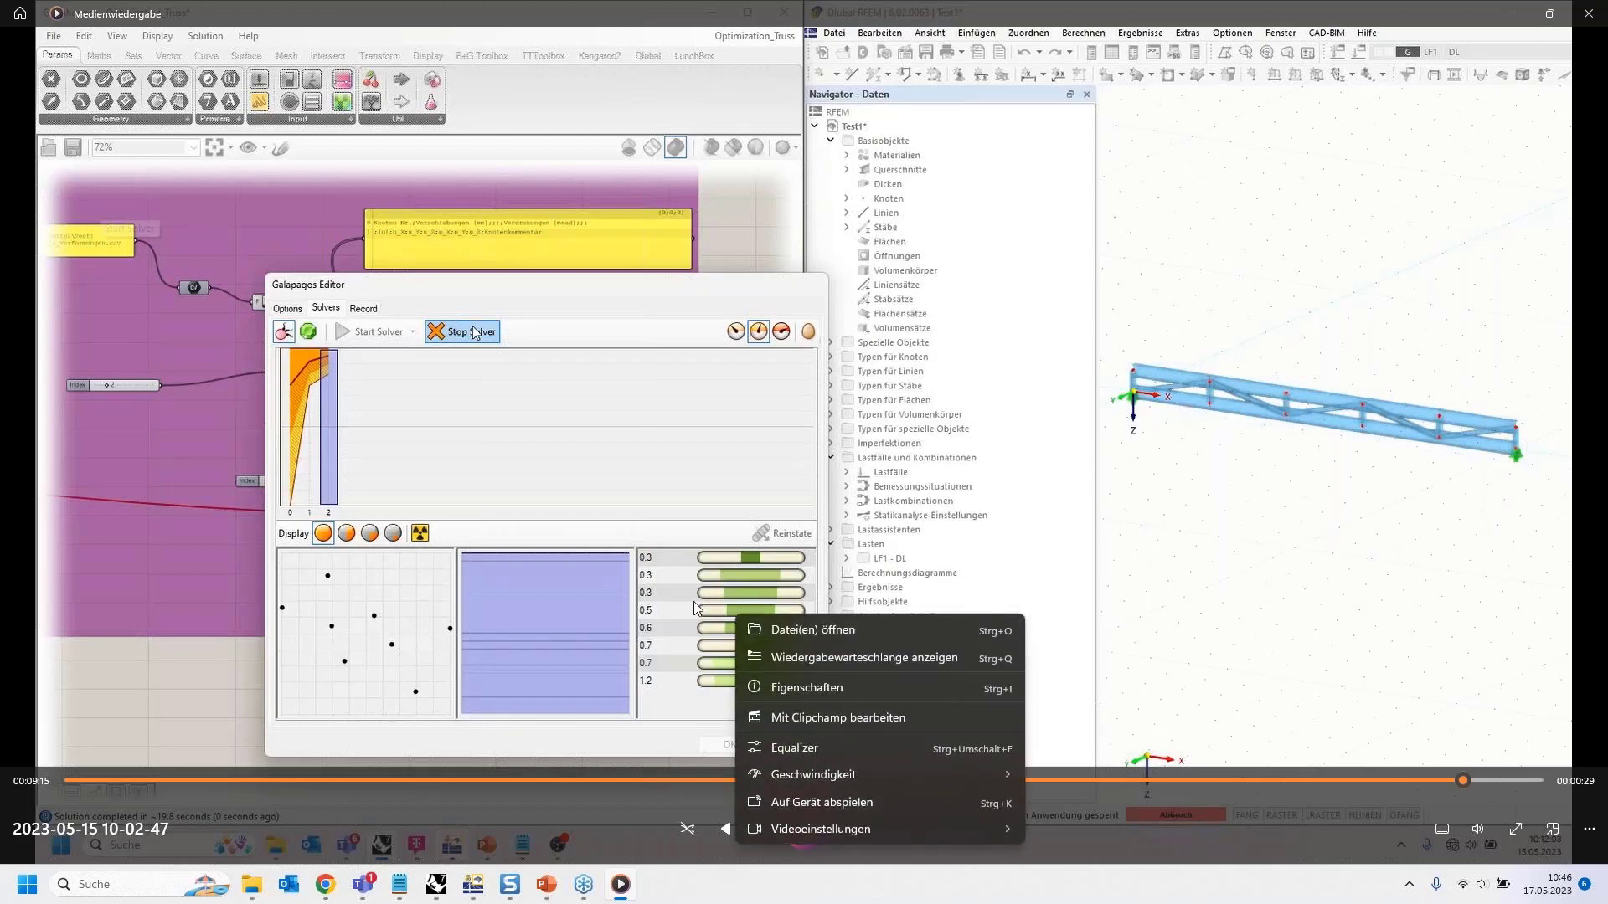
left_click(681, 705)
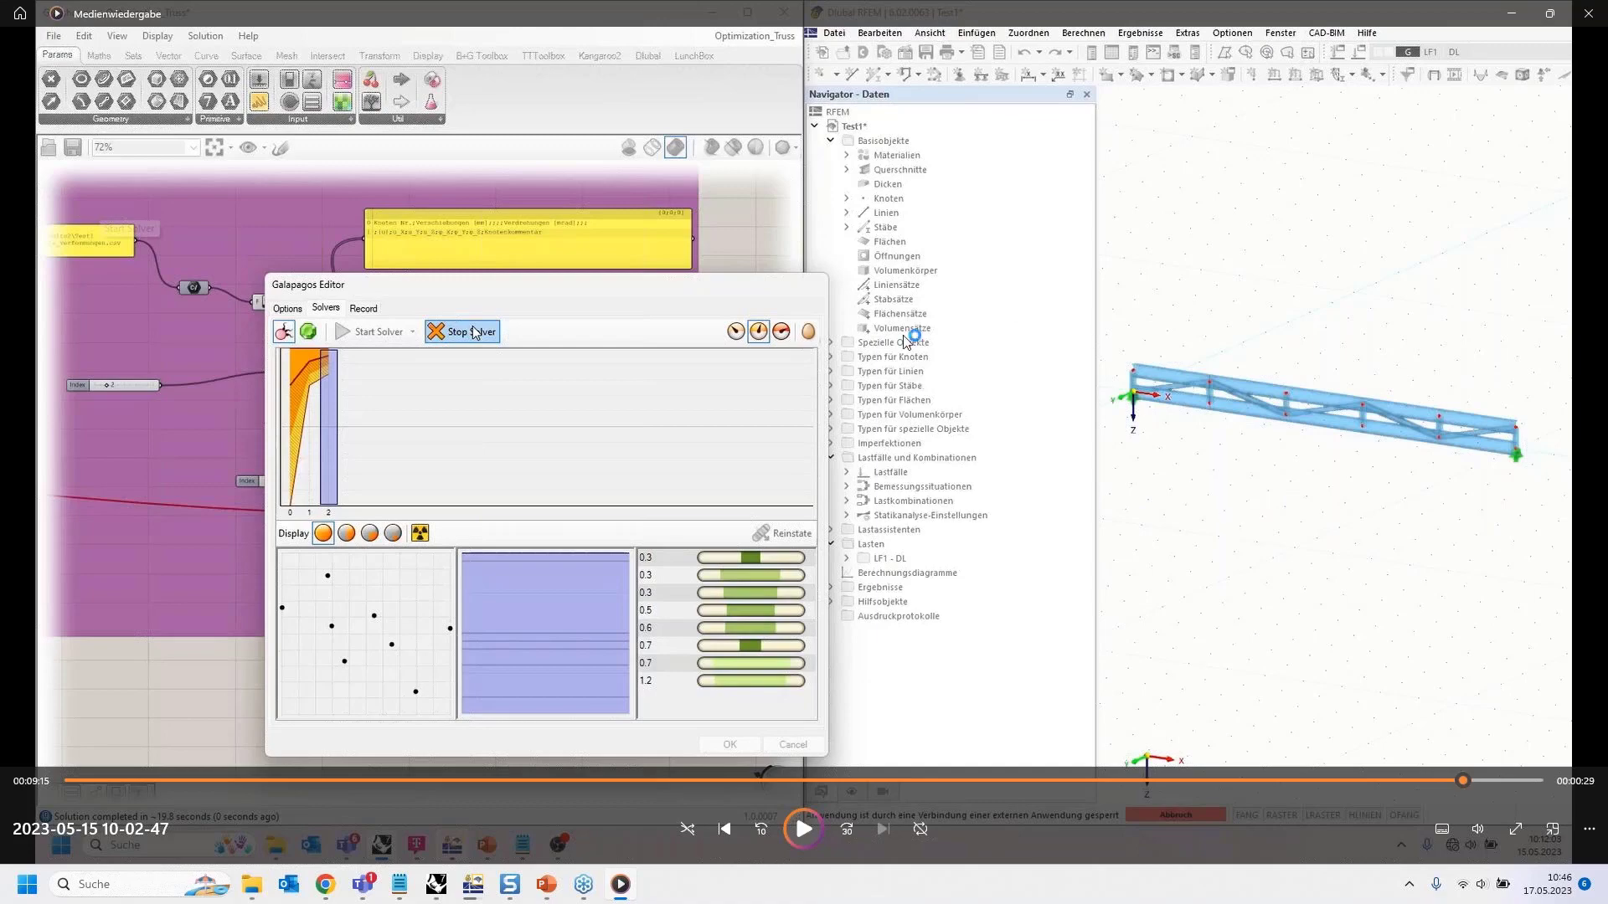
double_click(877, 225)
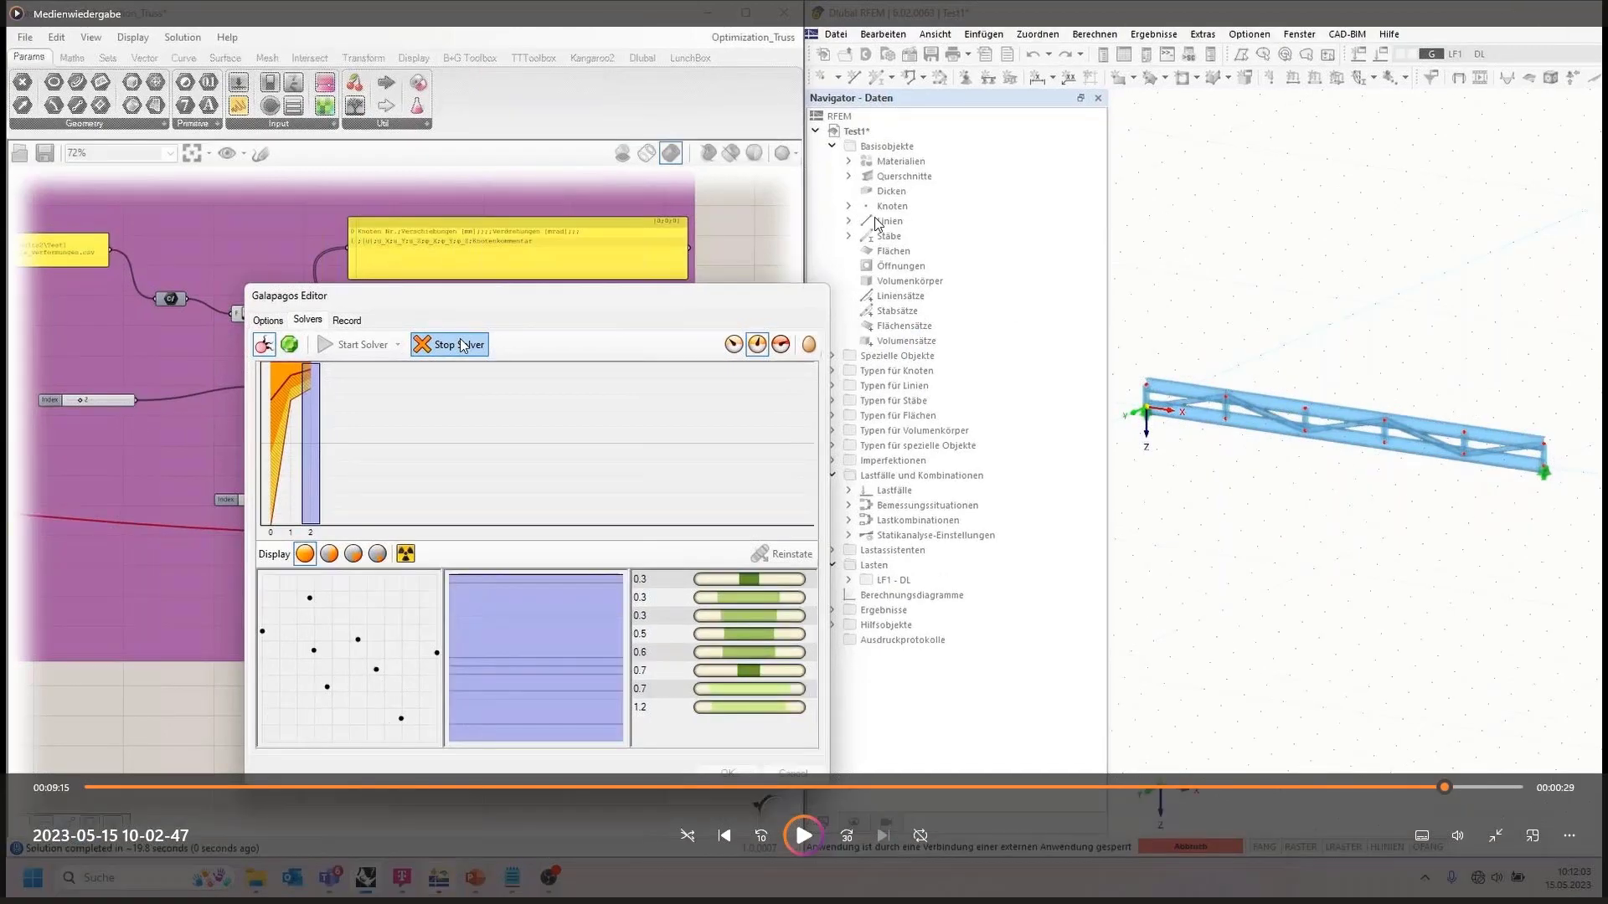
key("Escape")
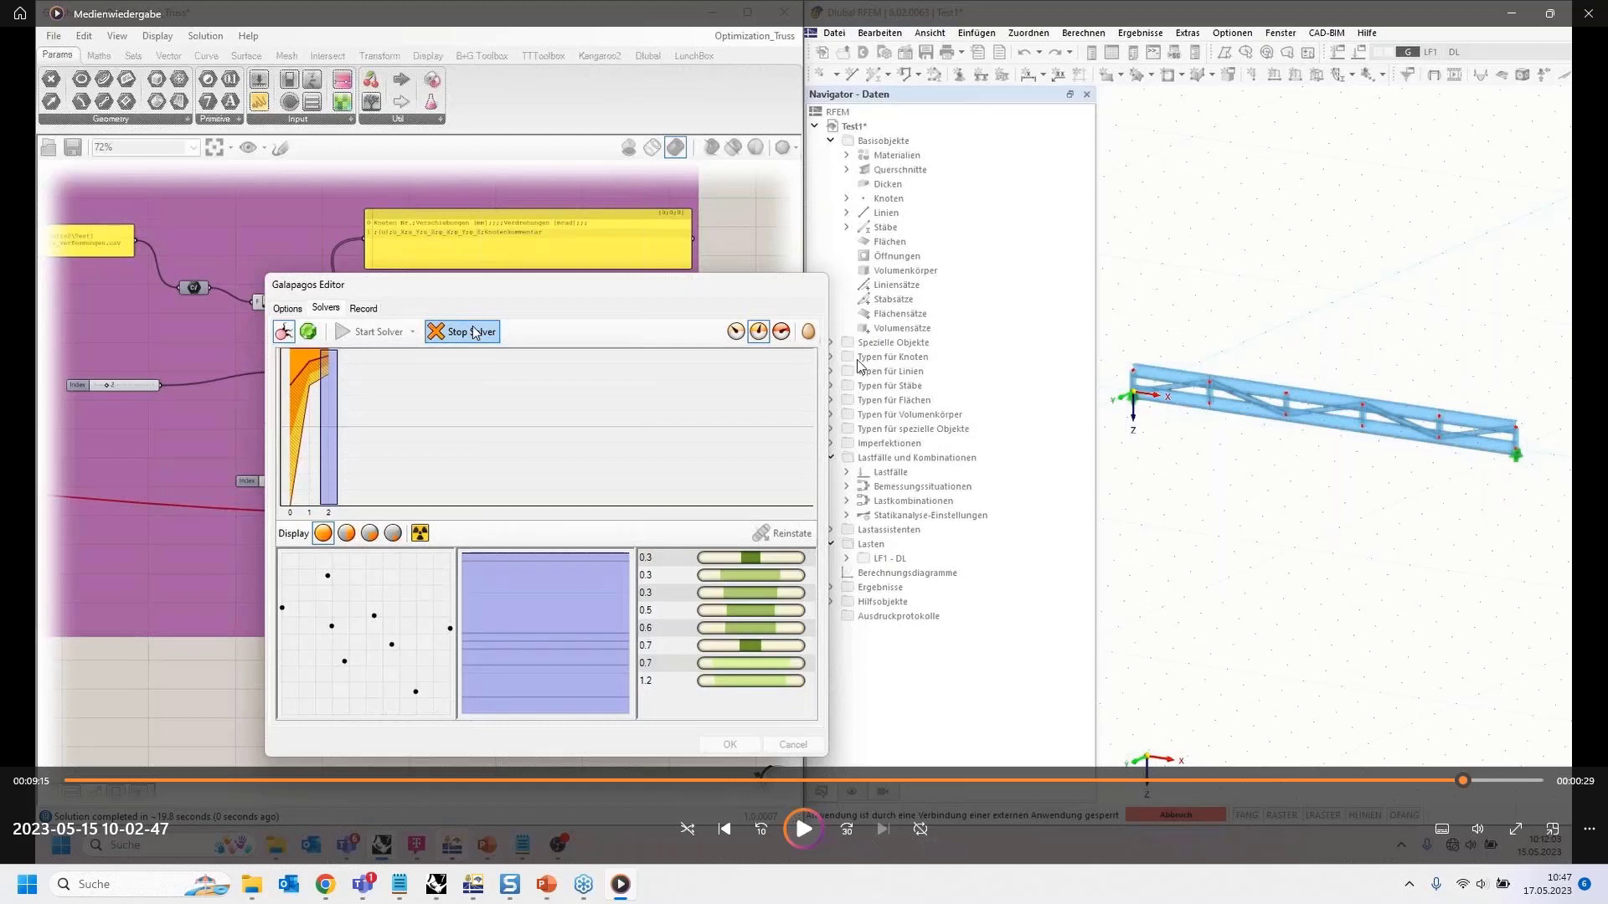
Step: Leave the media player, switch to the PowerPoint webinar presentation, and end its slide show on slide 7
key("Escape")
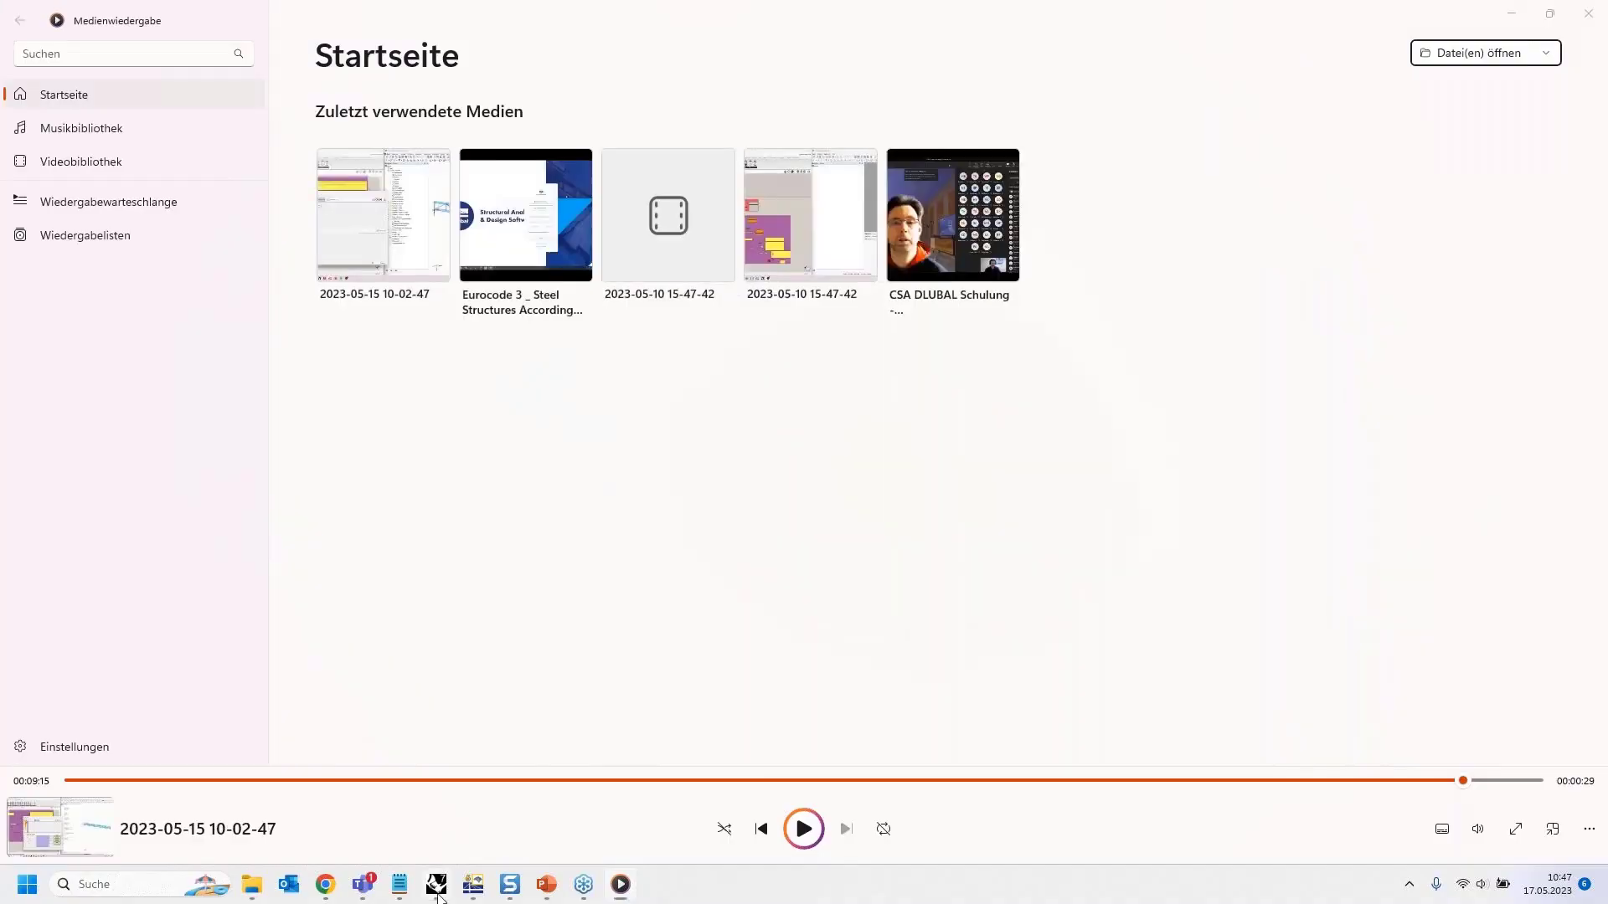
left_click(1511, 16)
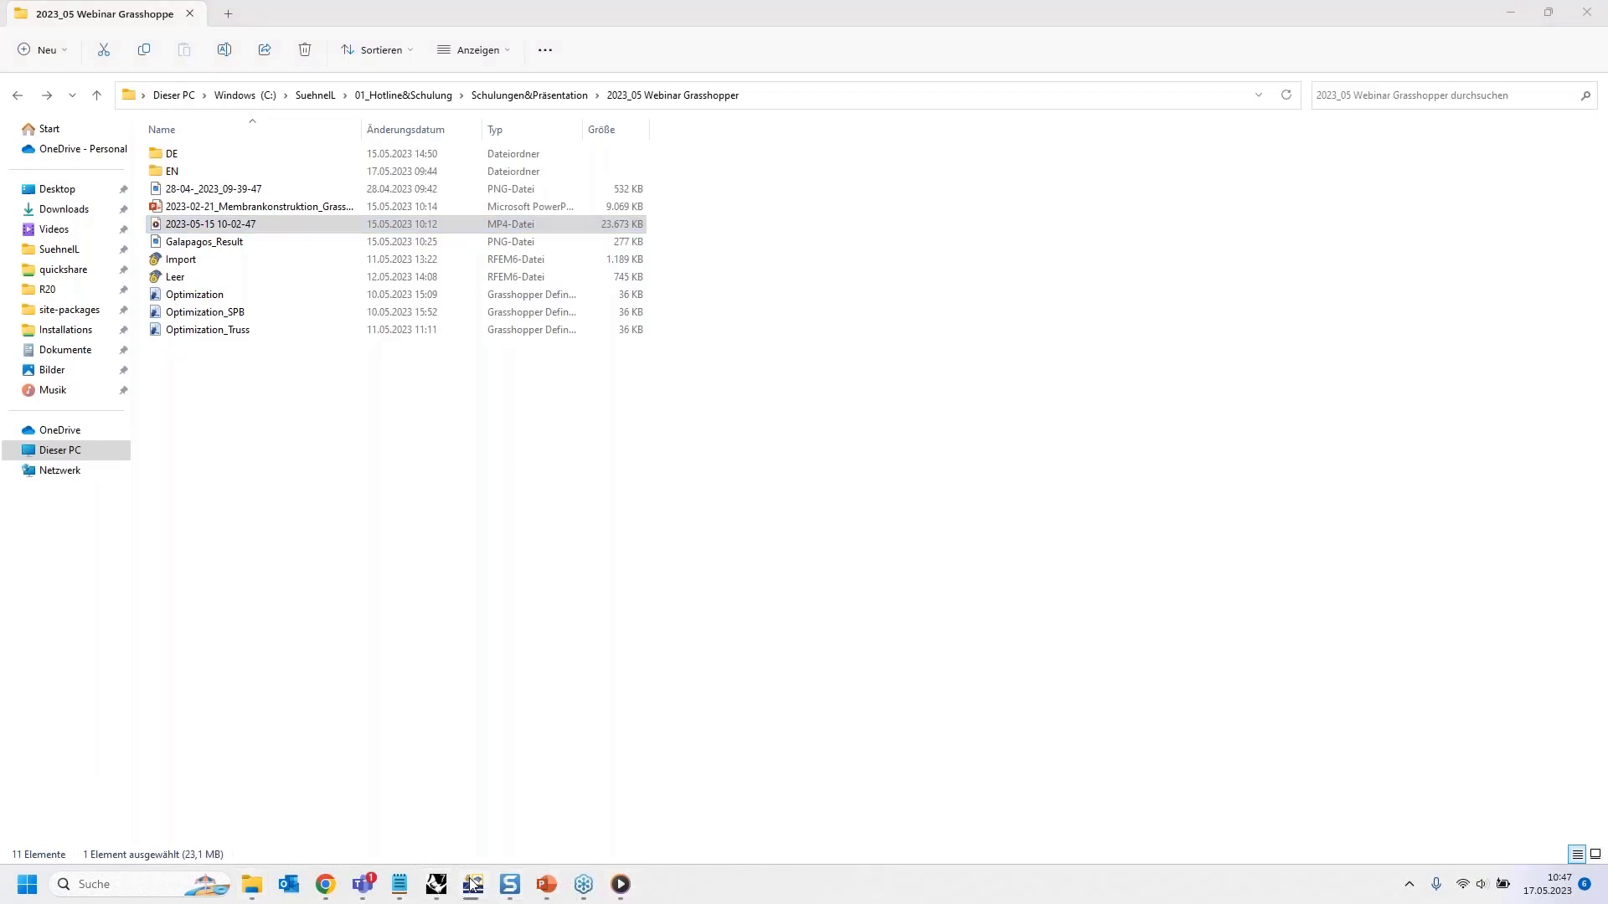
mouse_move(439, 887)
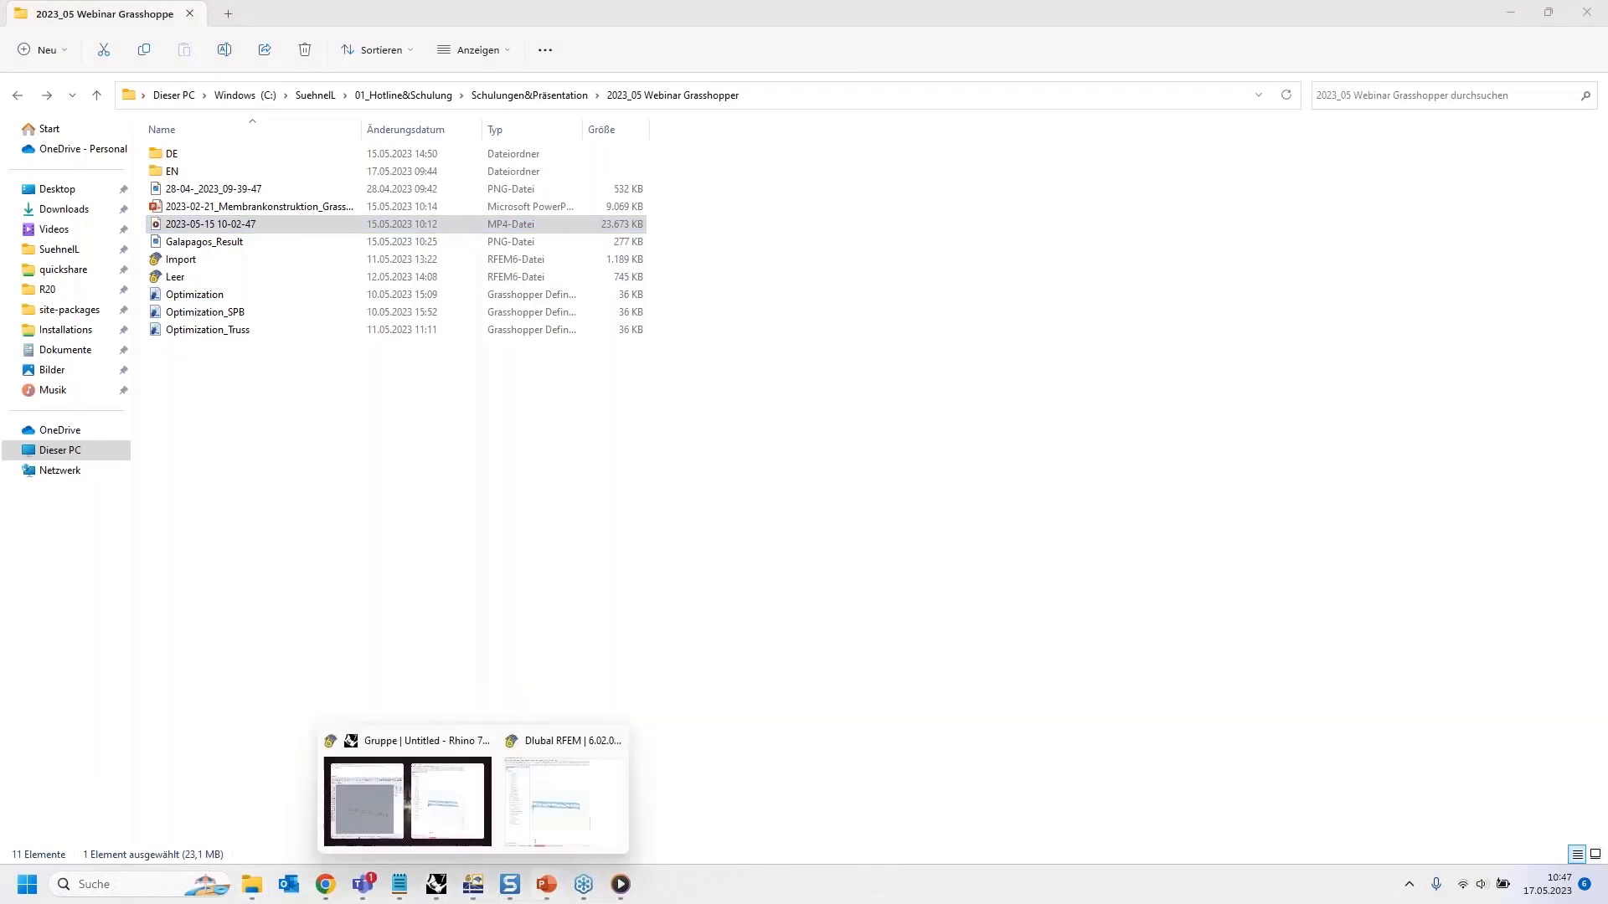
mouse_move(546, 884)
left_click(699, 840)
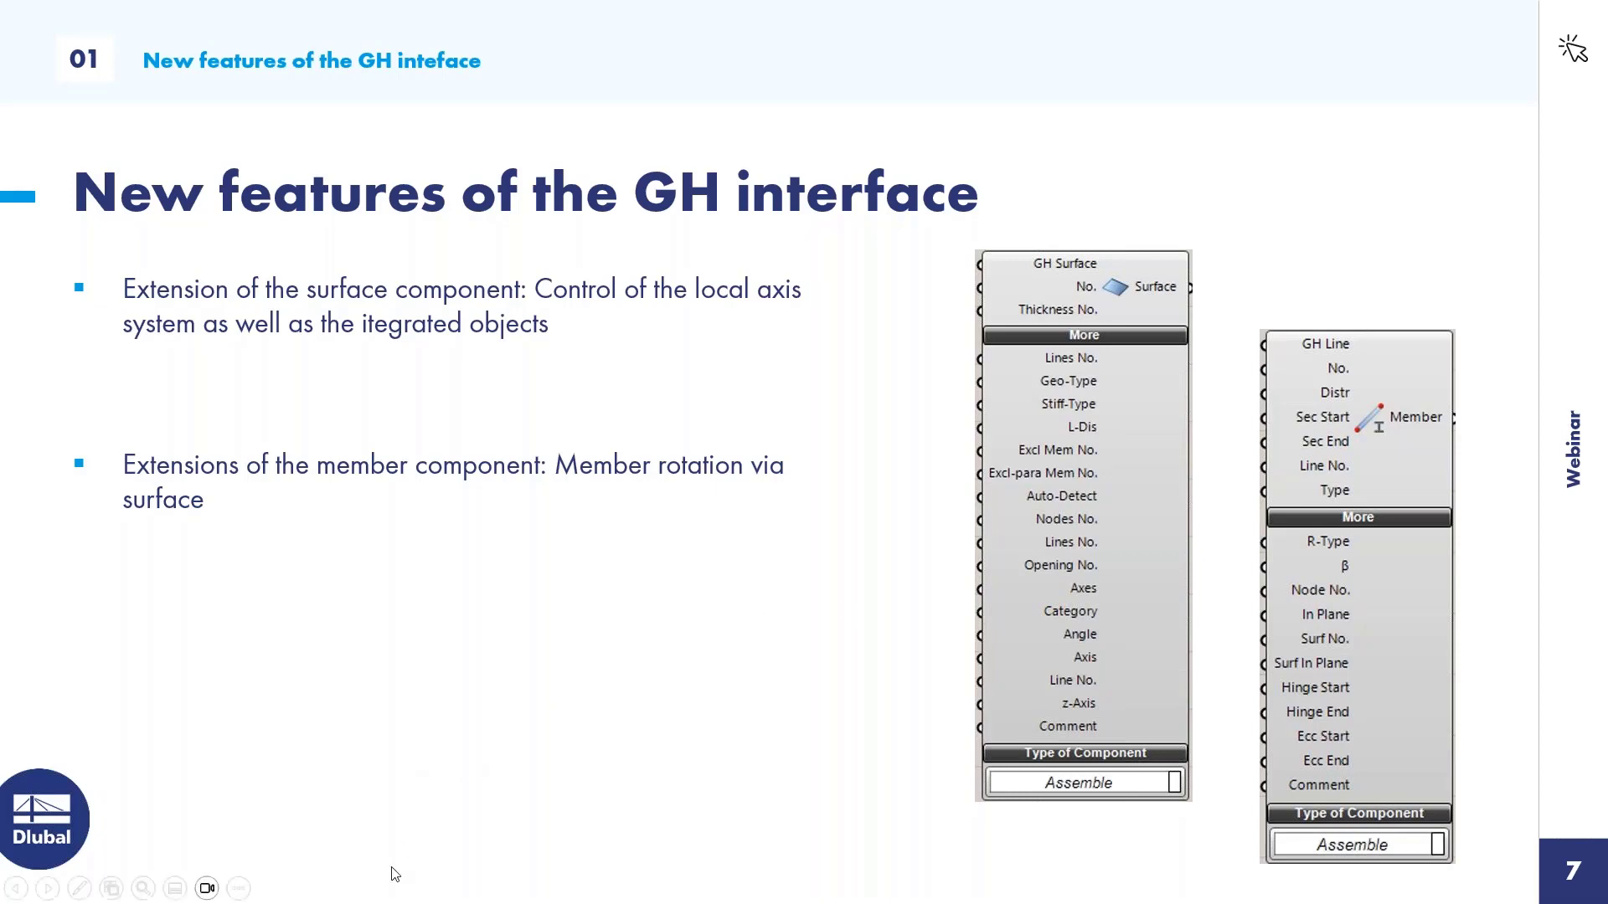
key("Escape")
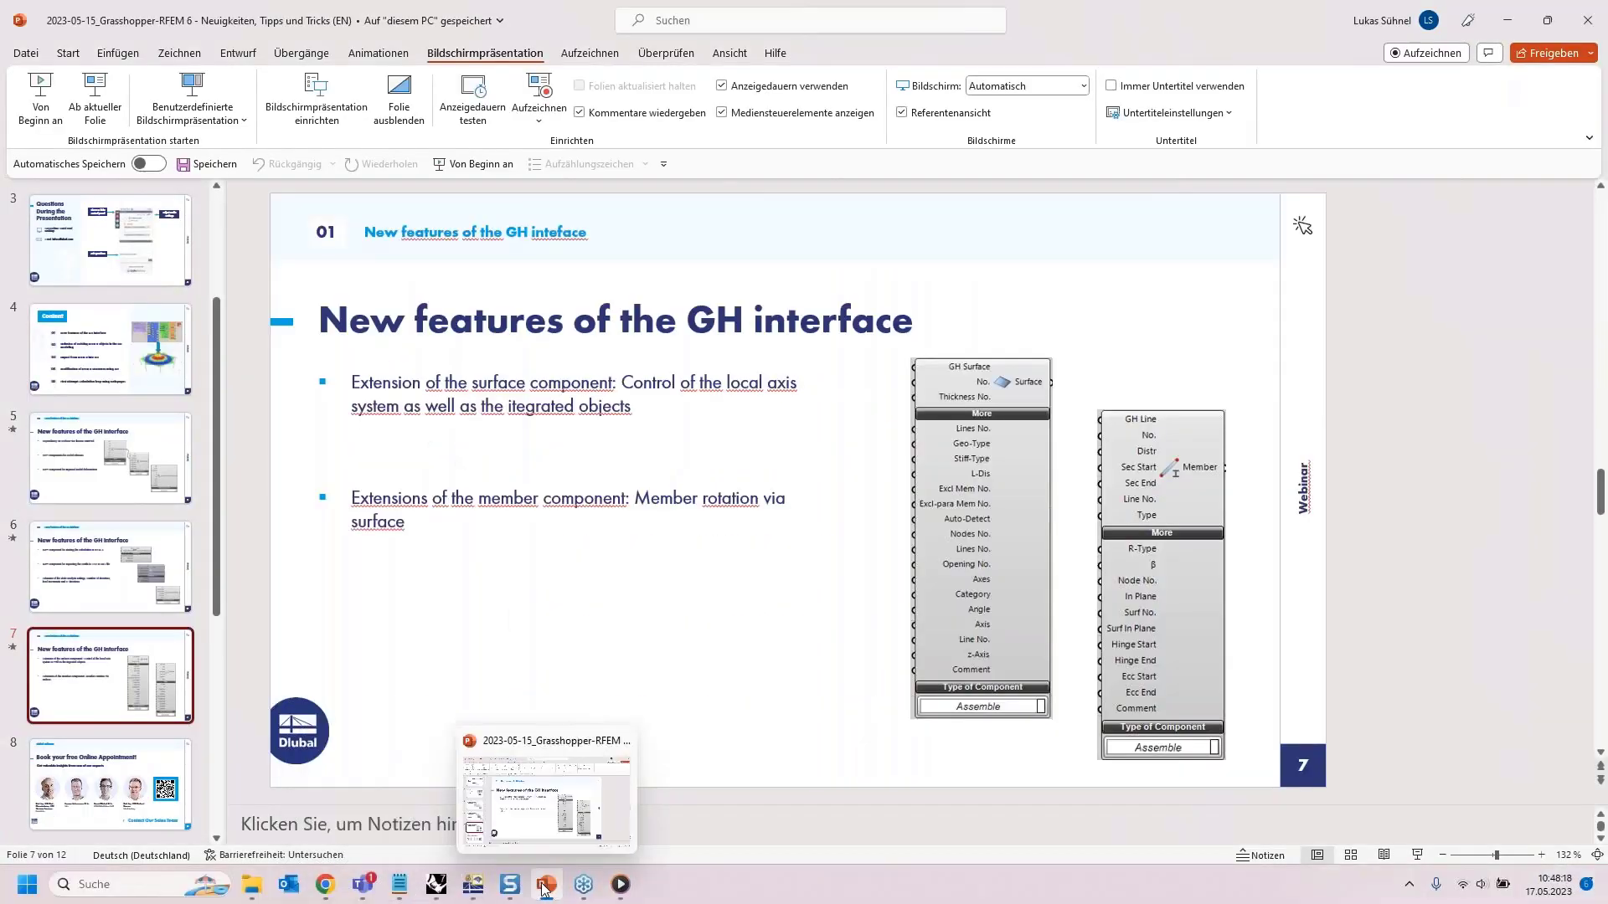
Step: Minimize the PowerPoint webinar presentation and switch to the webinar conferencing app
left_click(544, 885)
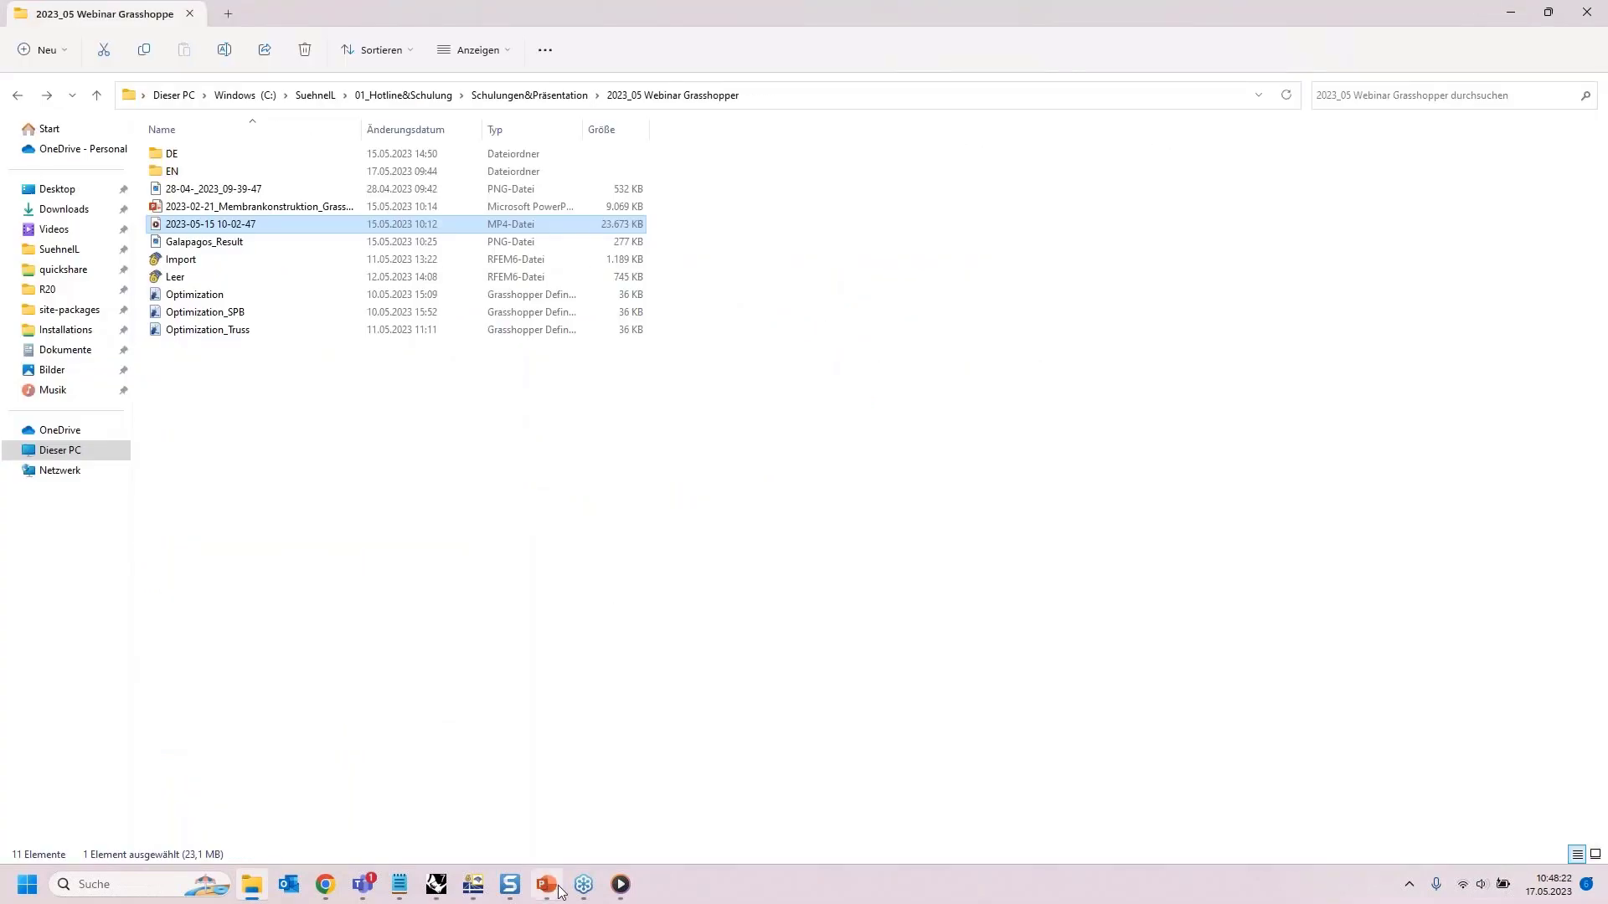
mouse_move(553, 889)
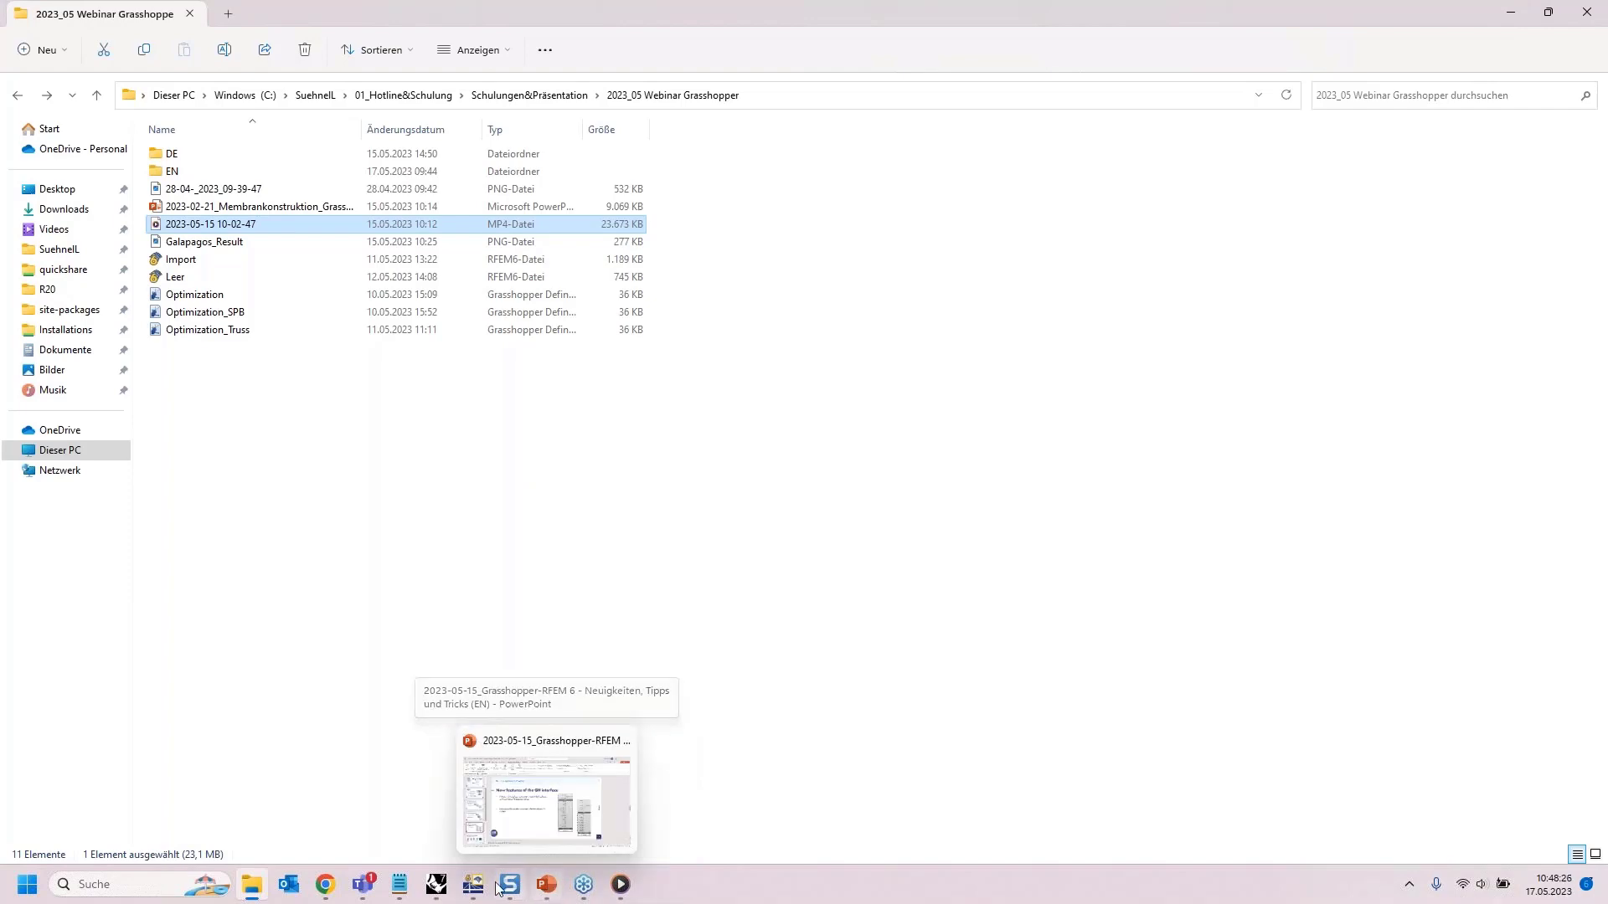
mouse_move(436, 886)
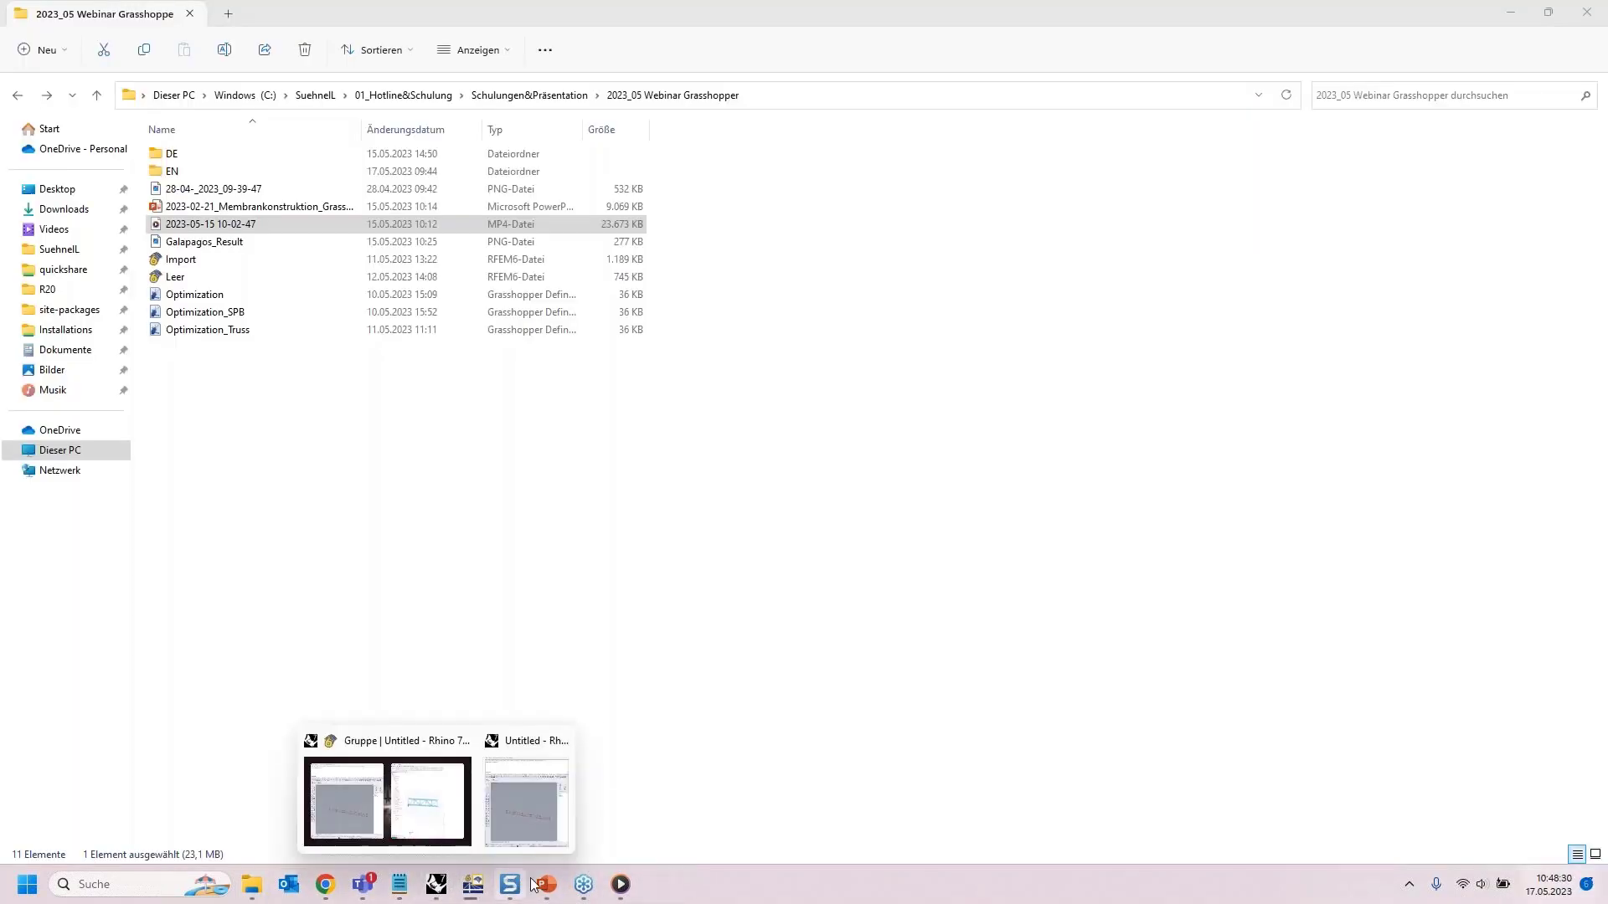
left_click(584, 884)
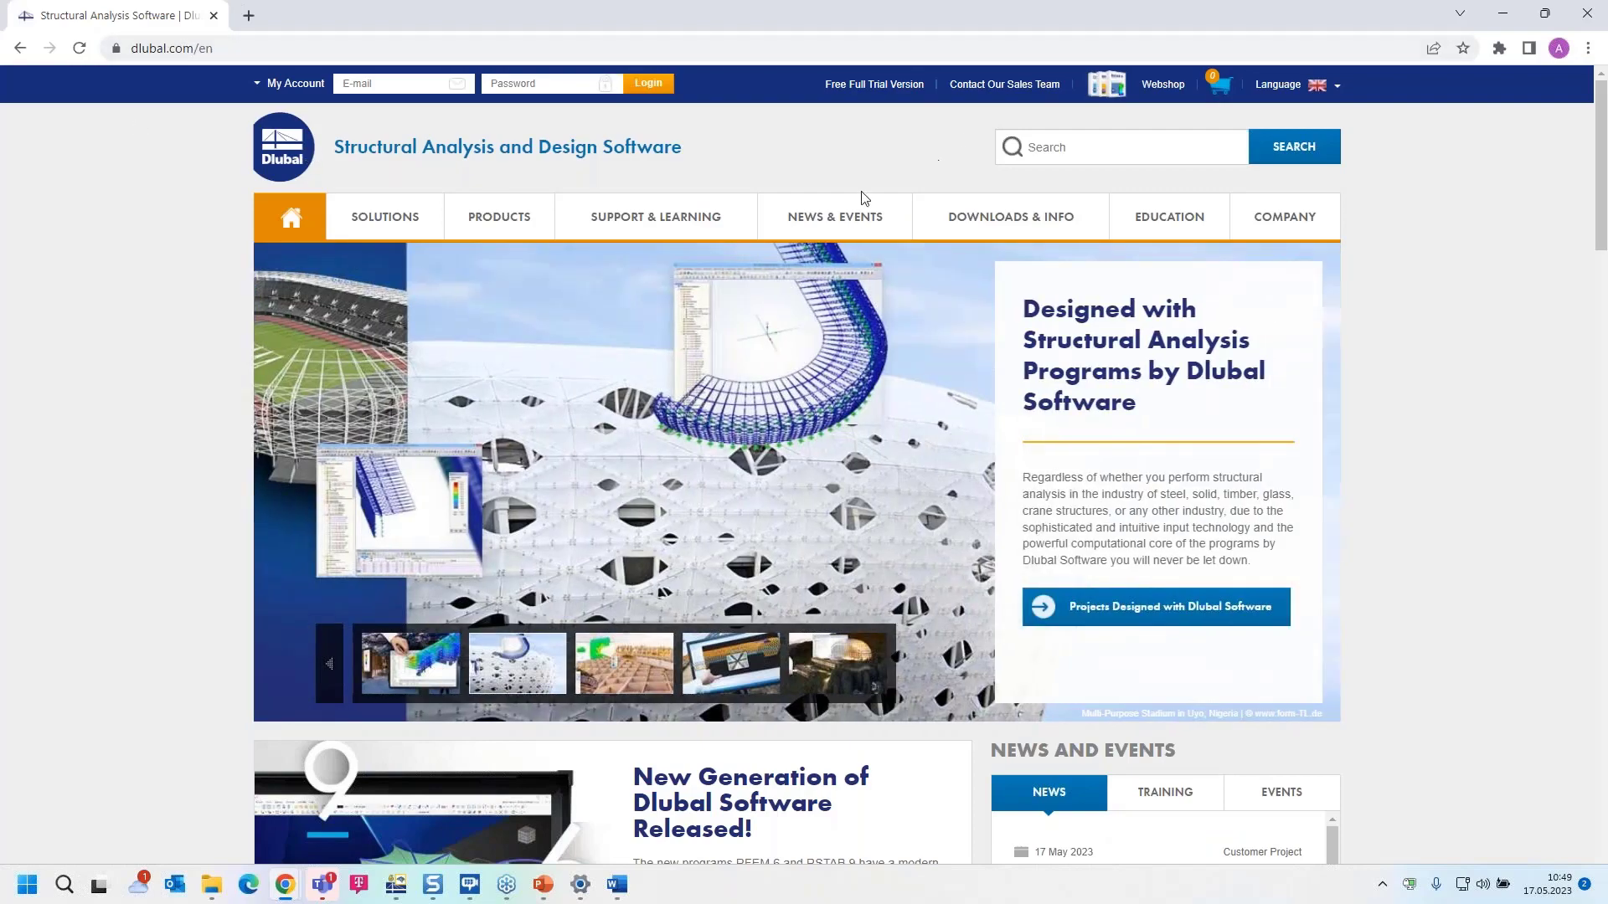
Step: Open the Webinars page from the Dlubal website's events section and look through the English webinar list
mouse_move(834, 224)
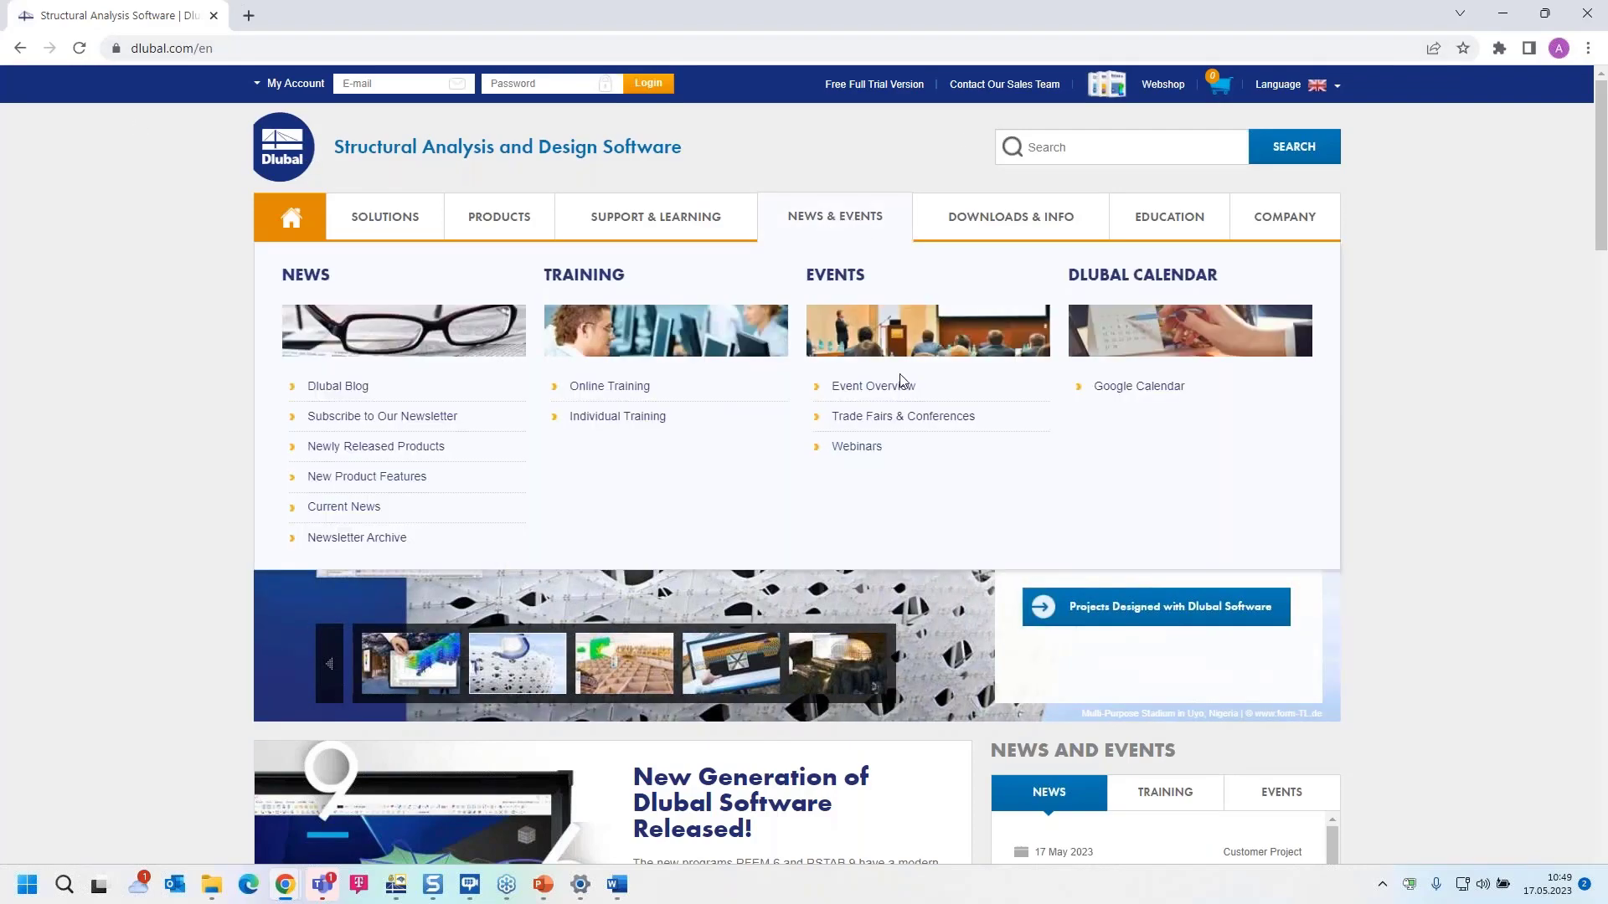
left_click(857, 448)
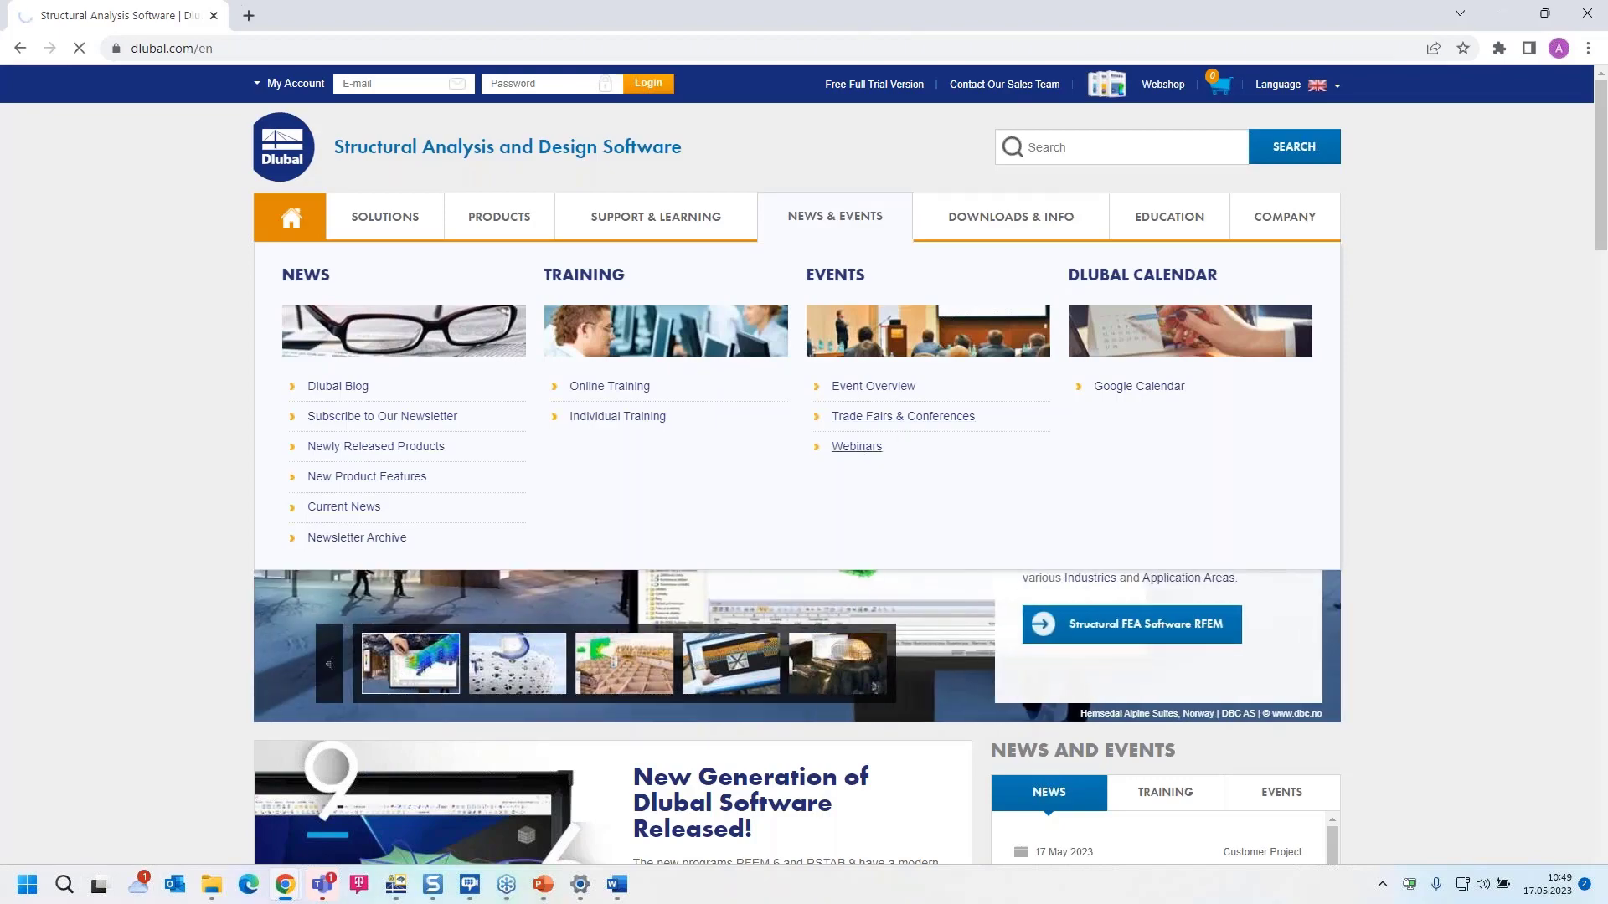
scroll(857, 448, "down", 5)
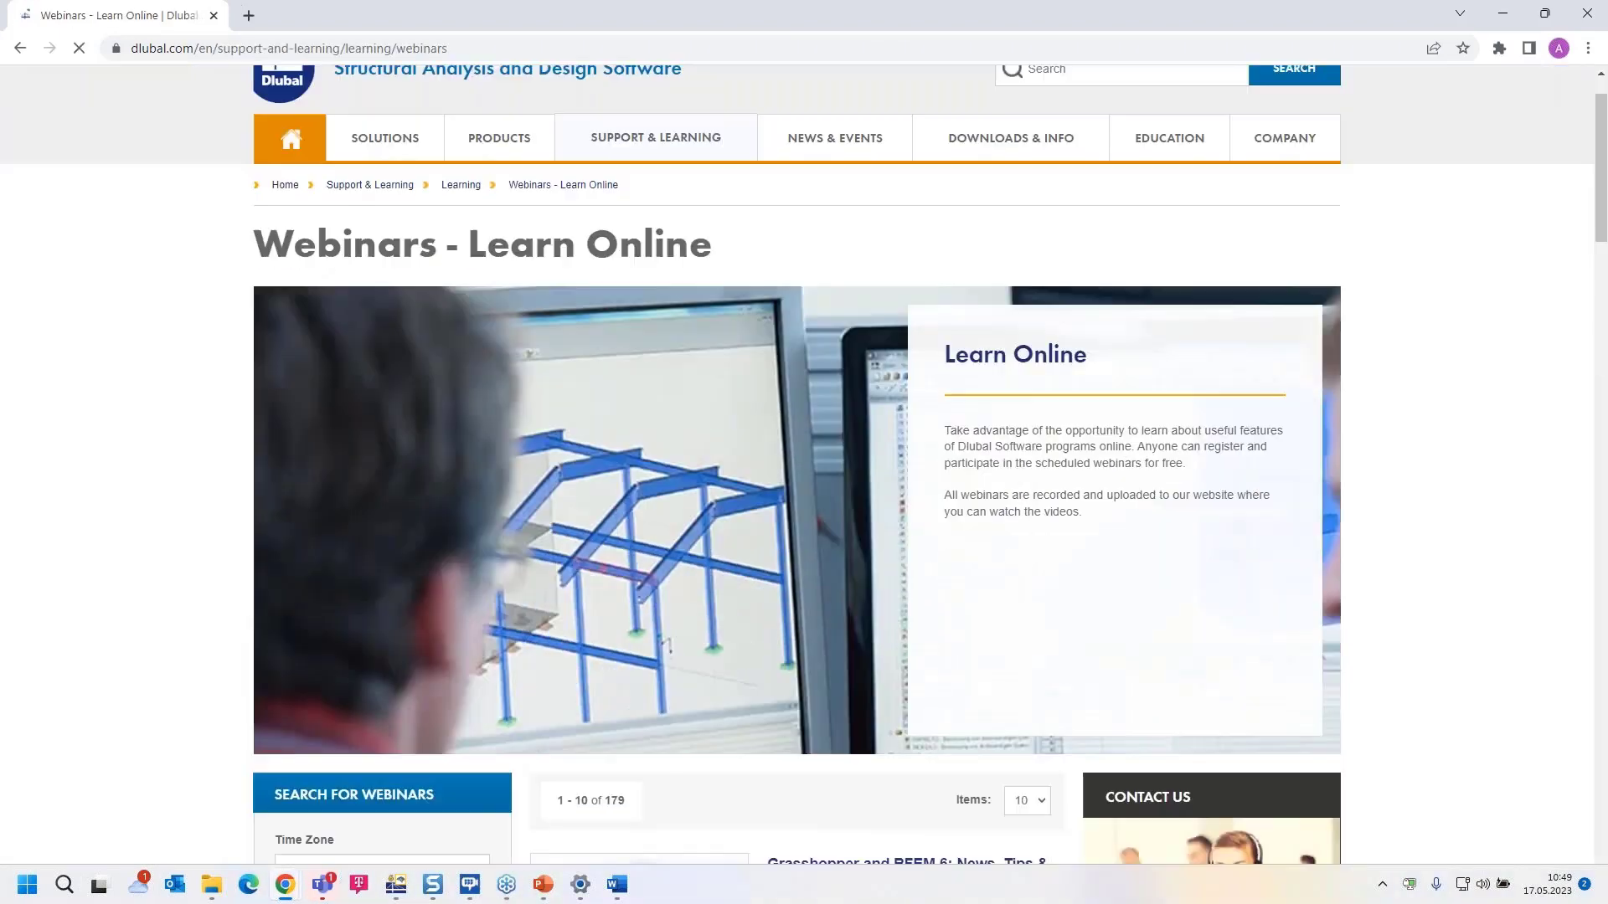
scroll(856, 468, "down", 2)
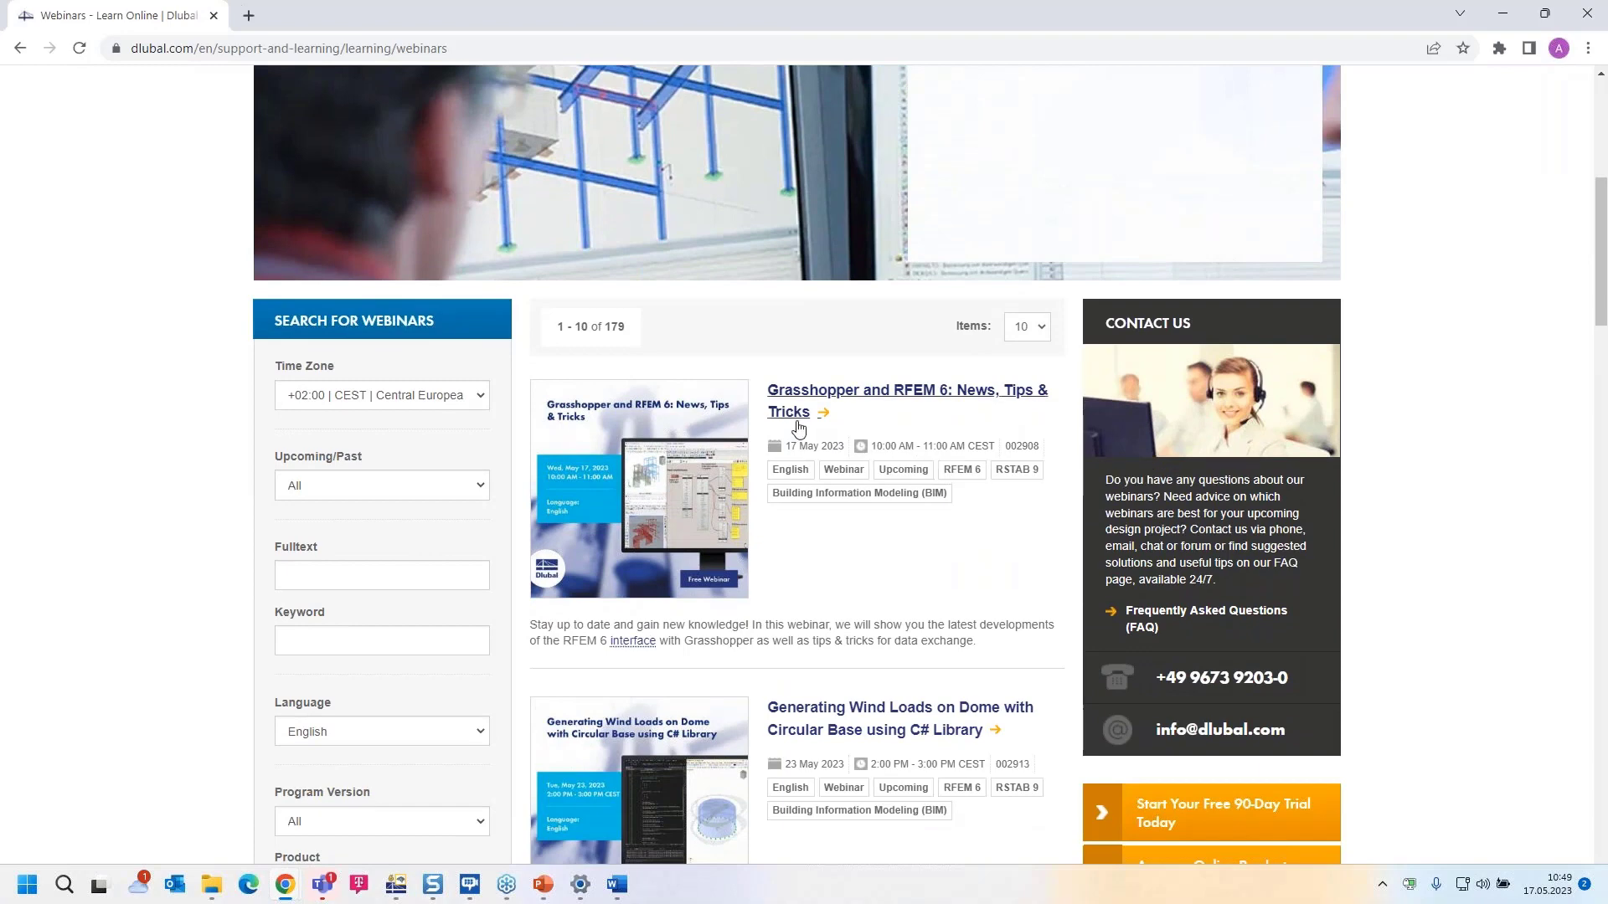
scroll(846, 511, "down", 2)
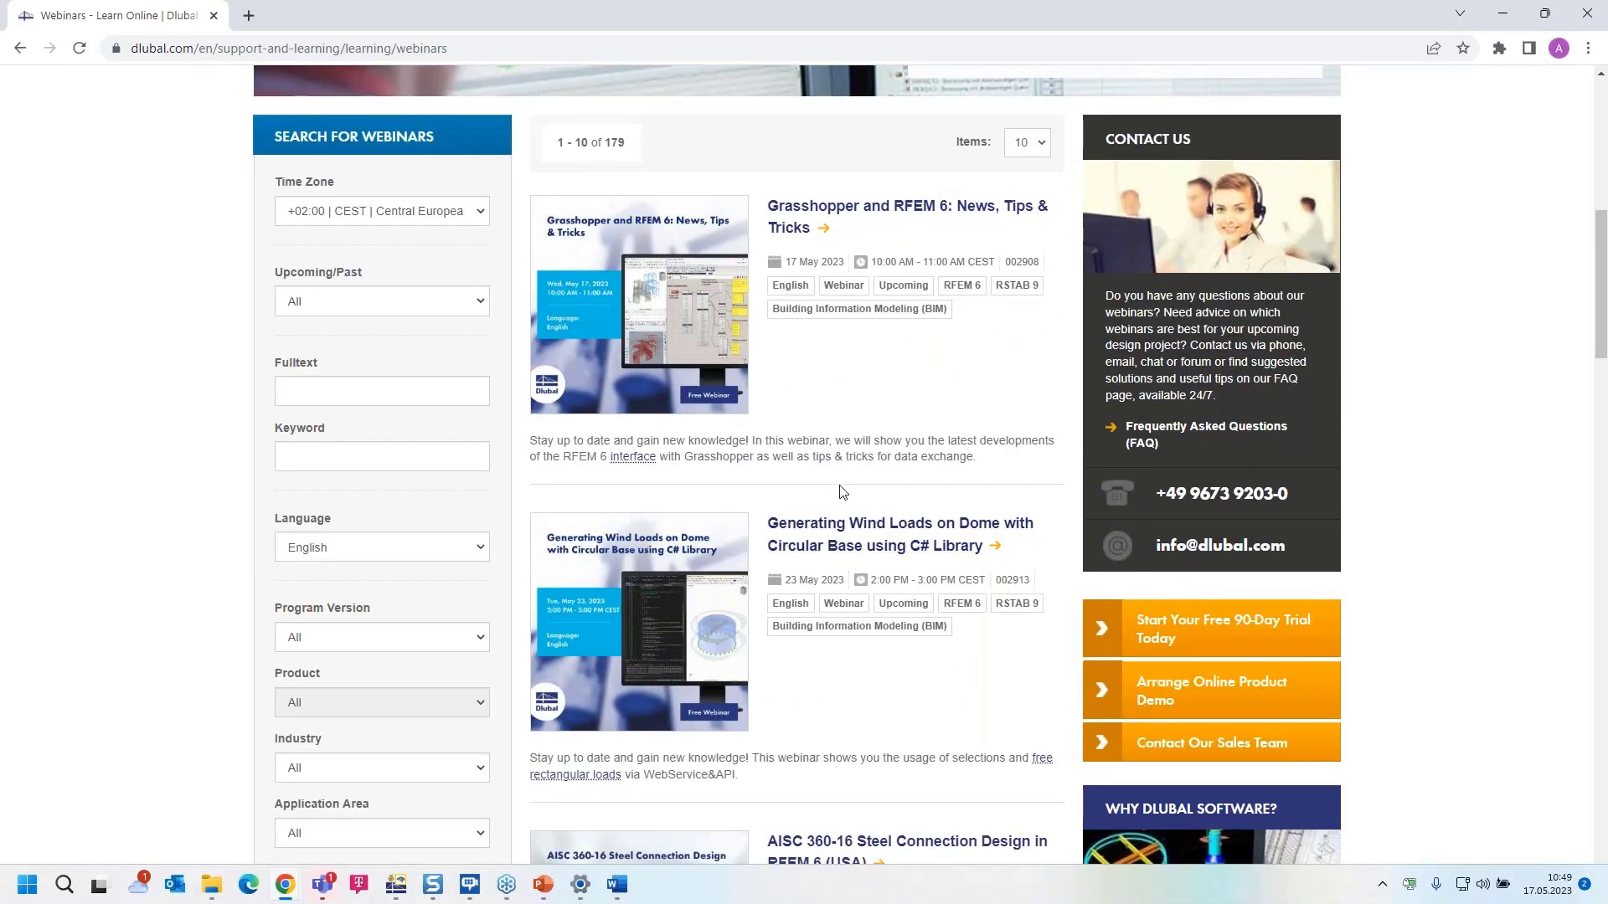
scroll(842, 492, "down", 10)
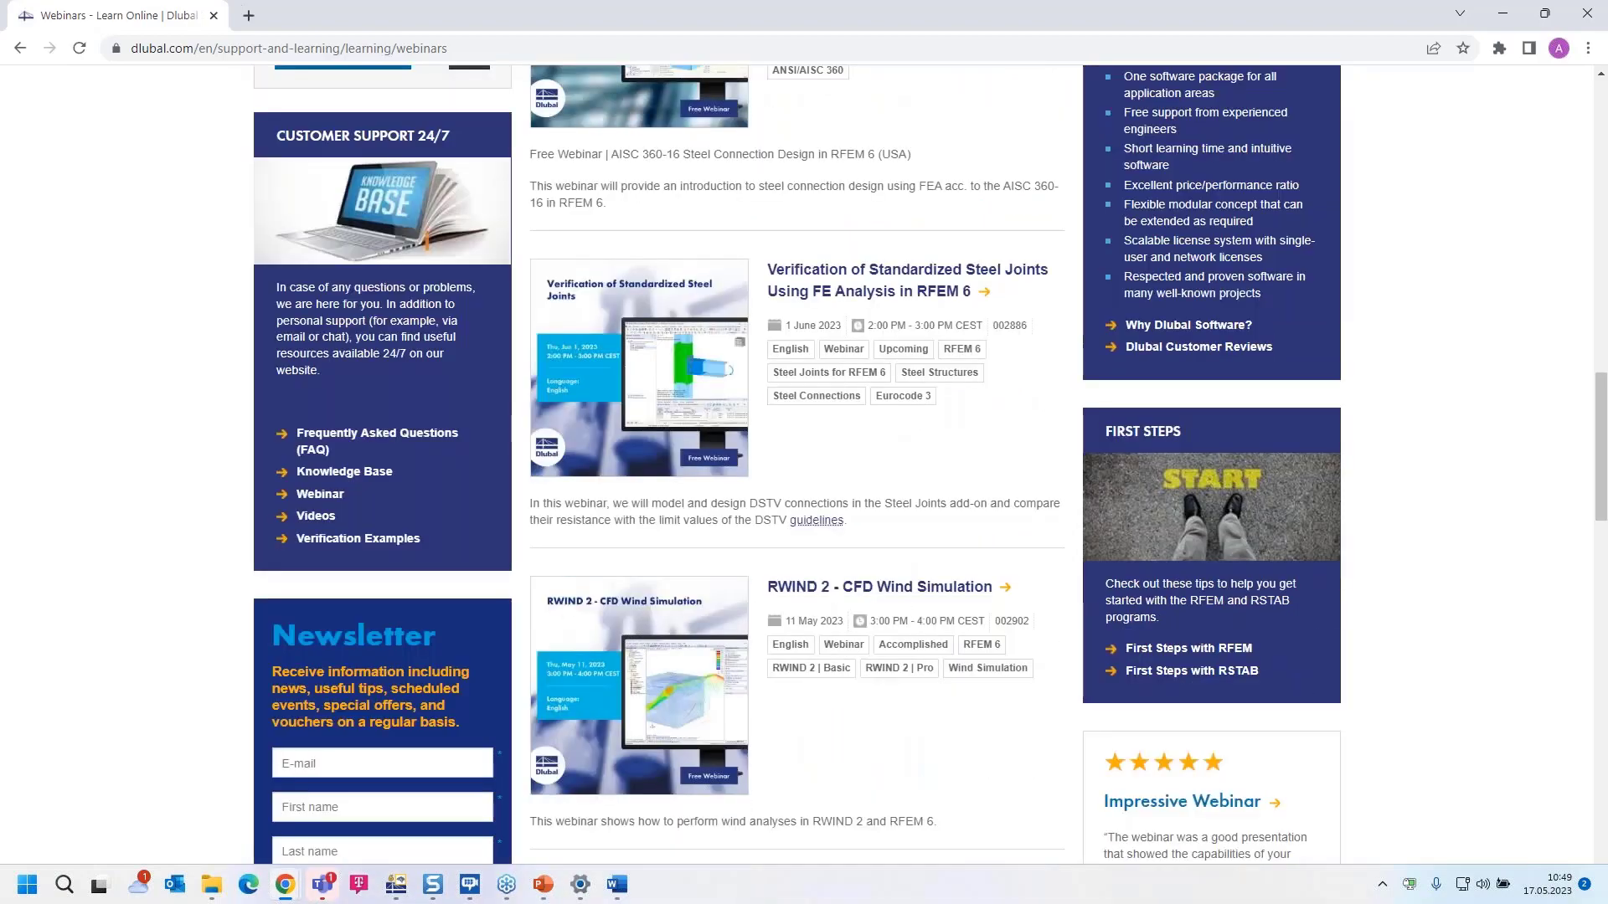
scroll(845, 494, "up", 13)
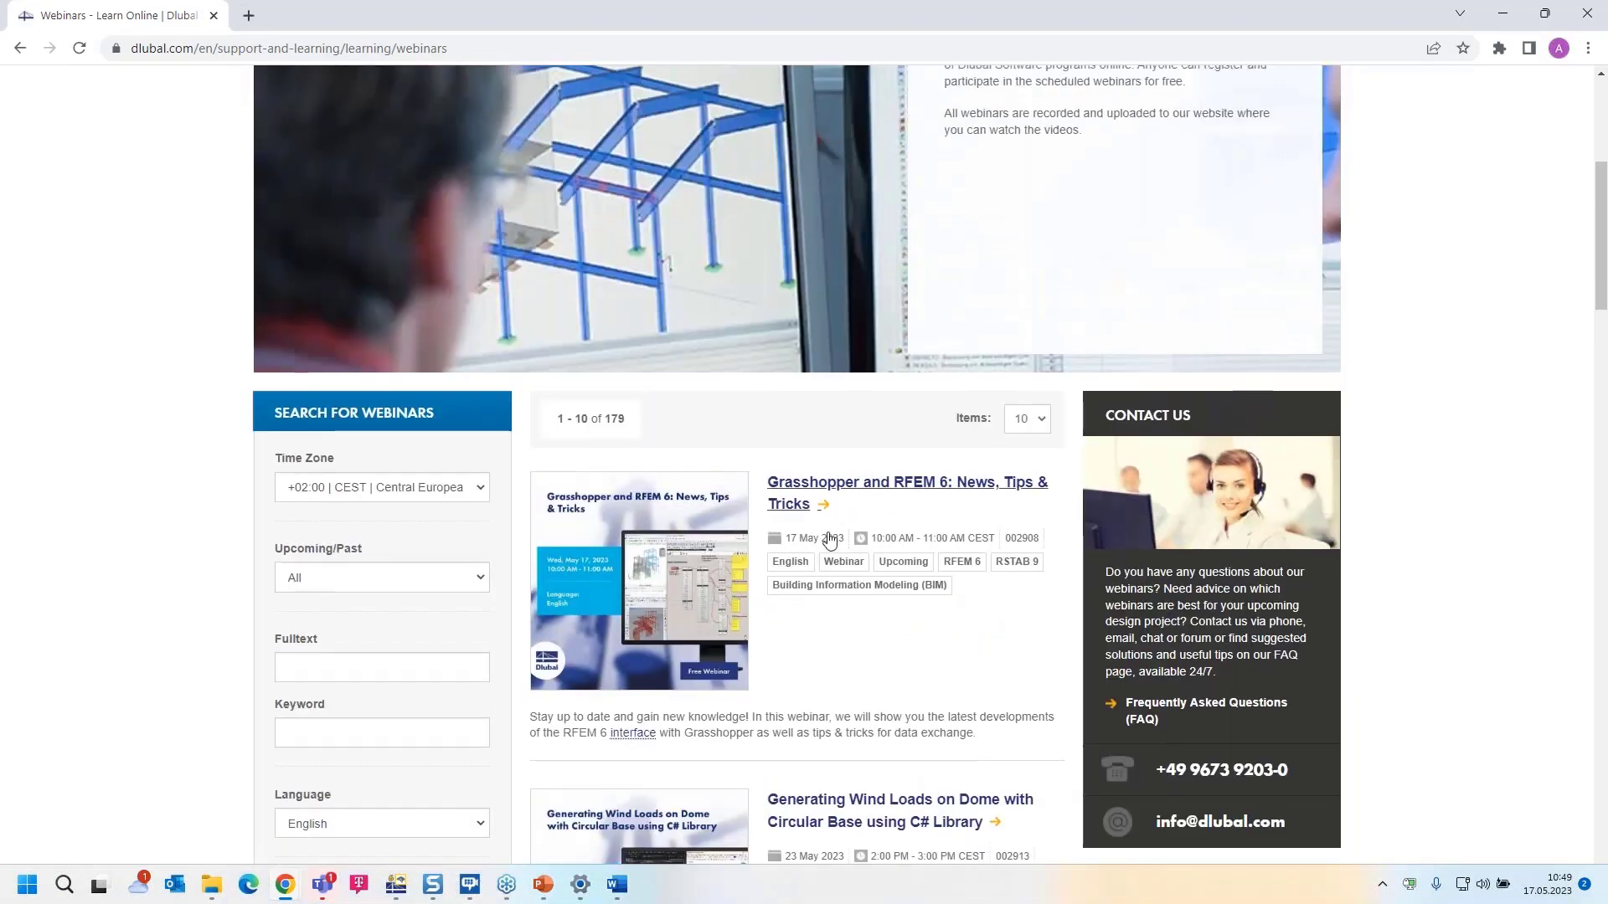
Step: Open the webinar page Grasshopper and RFEM 6: News, Tips & Tricks and examine its recording, downloads, related videos and models to download
left_click(810, 489)
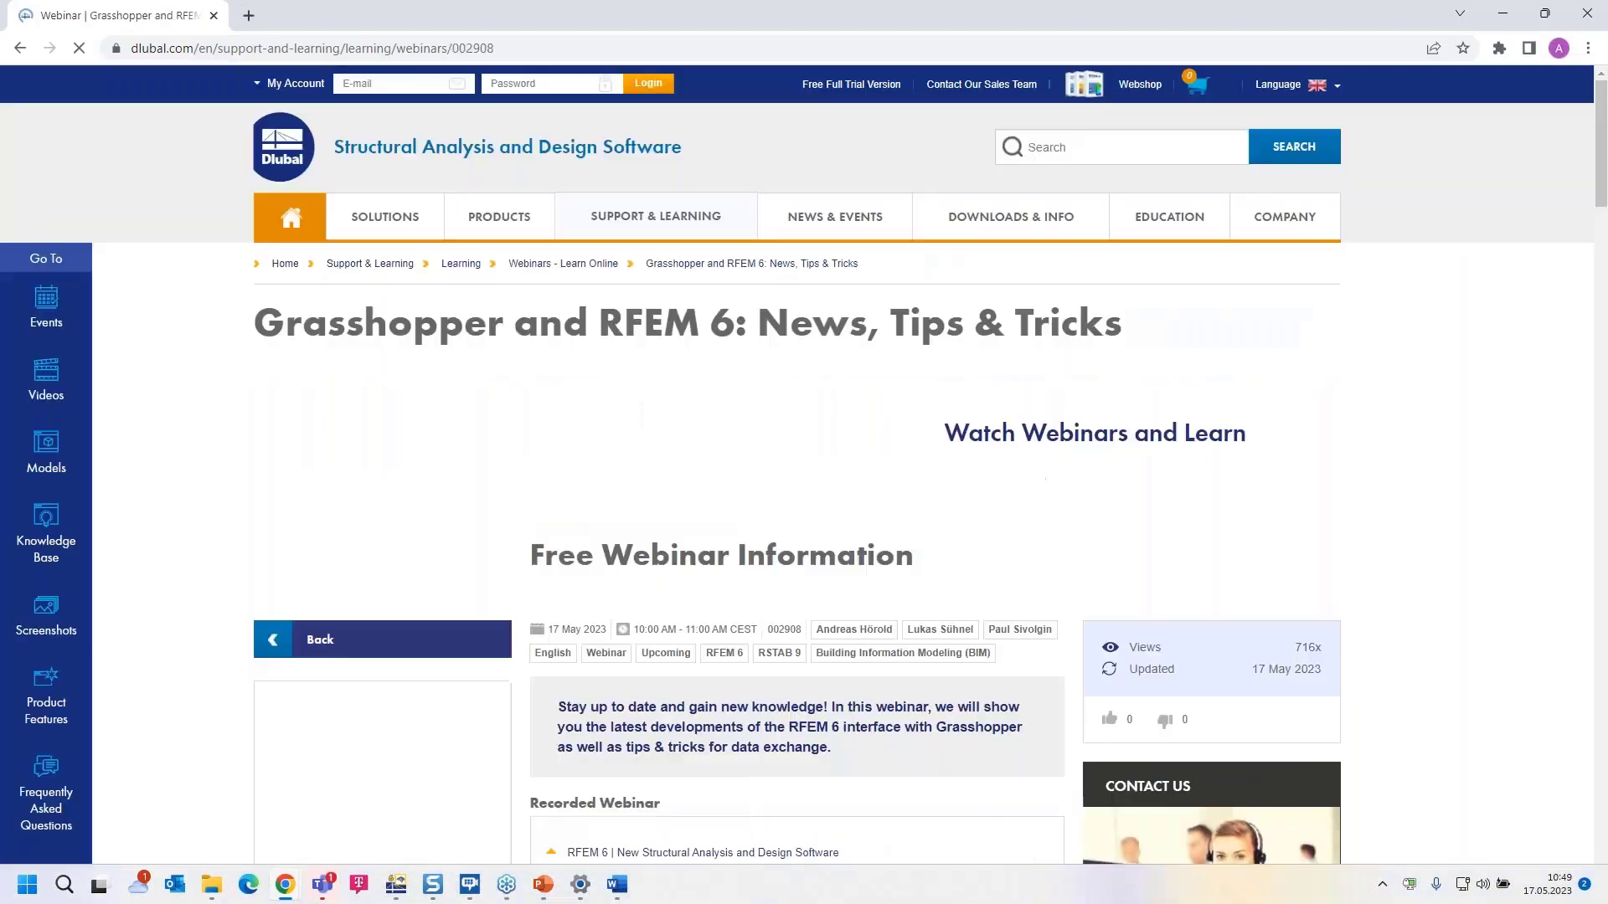
scroll(703, 494, "down", 1)
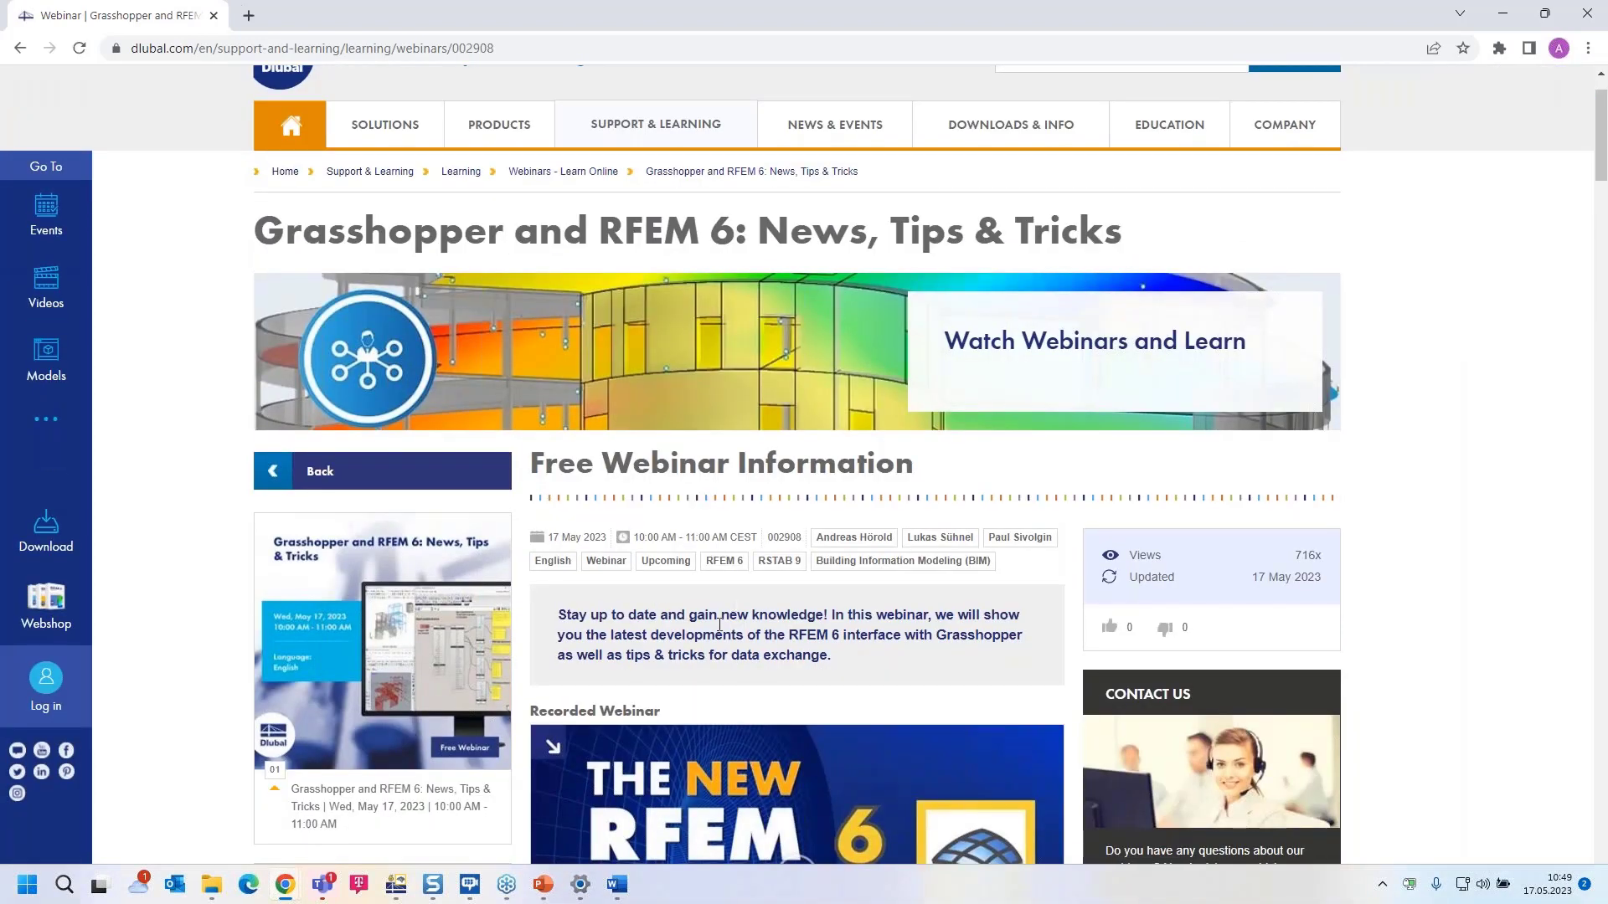
scroll(786, 523, "down", 4)
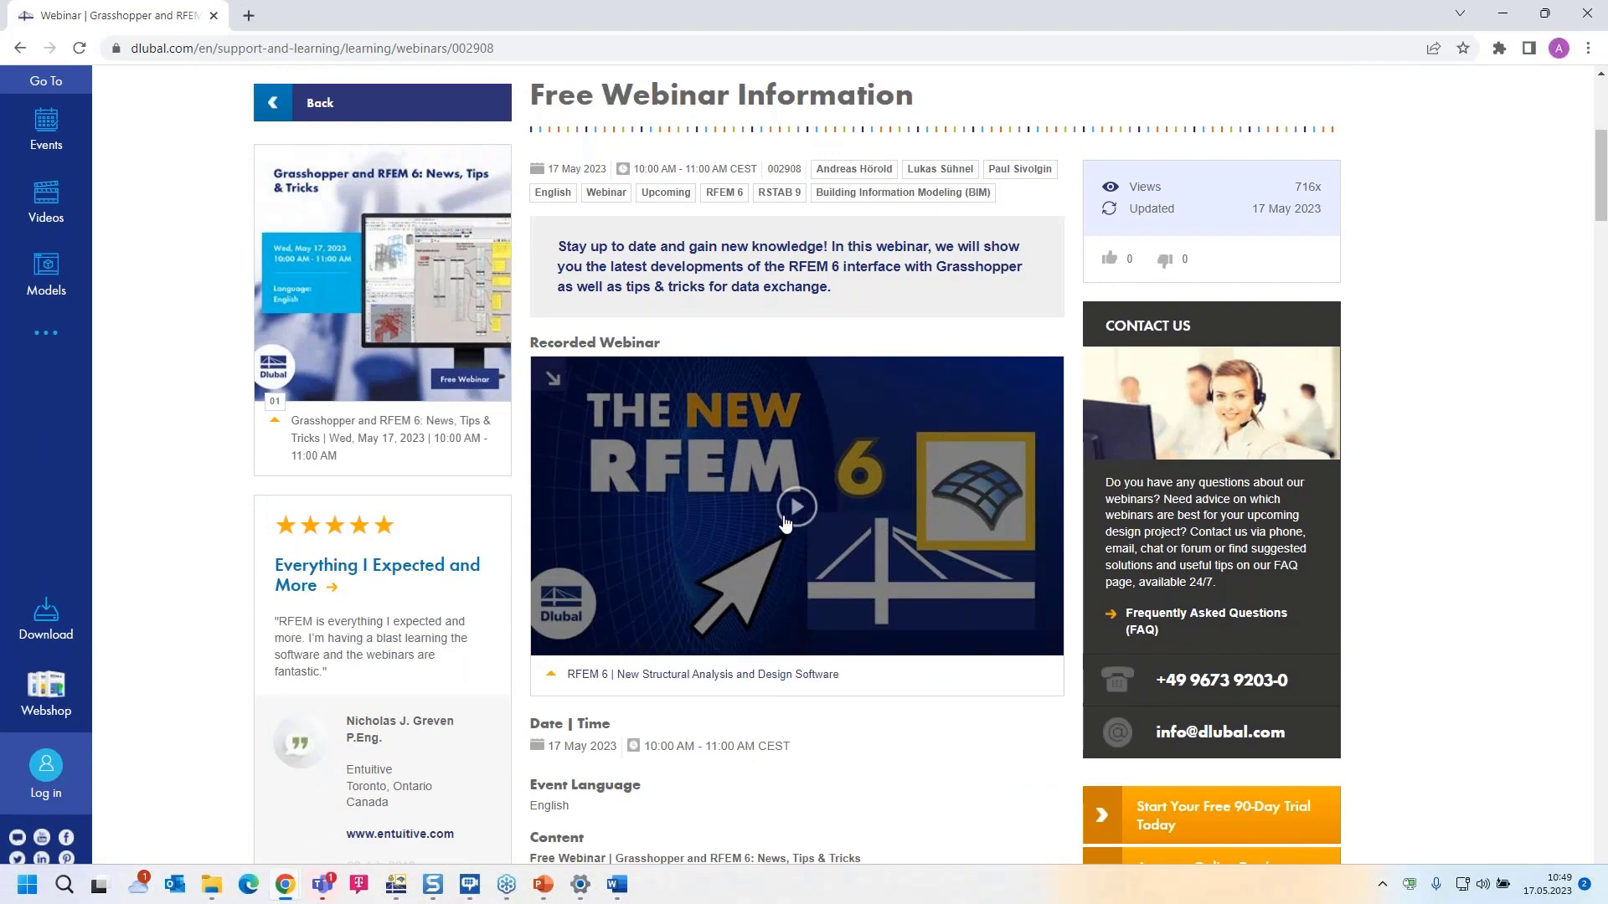
scroll(786, 523, "down", 12)
scroll(686, 460, "down", 5)
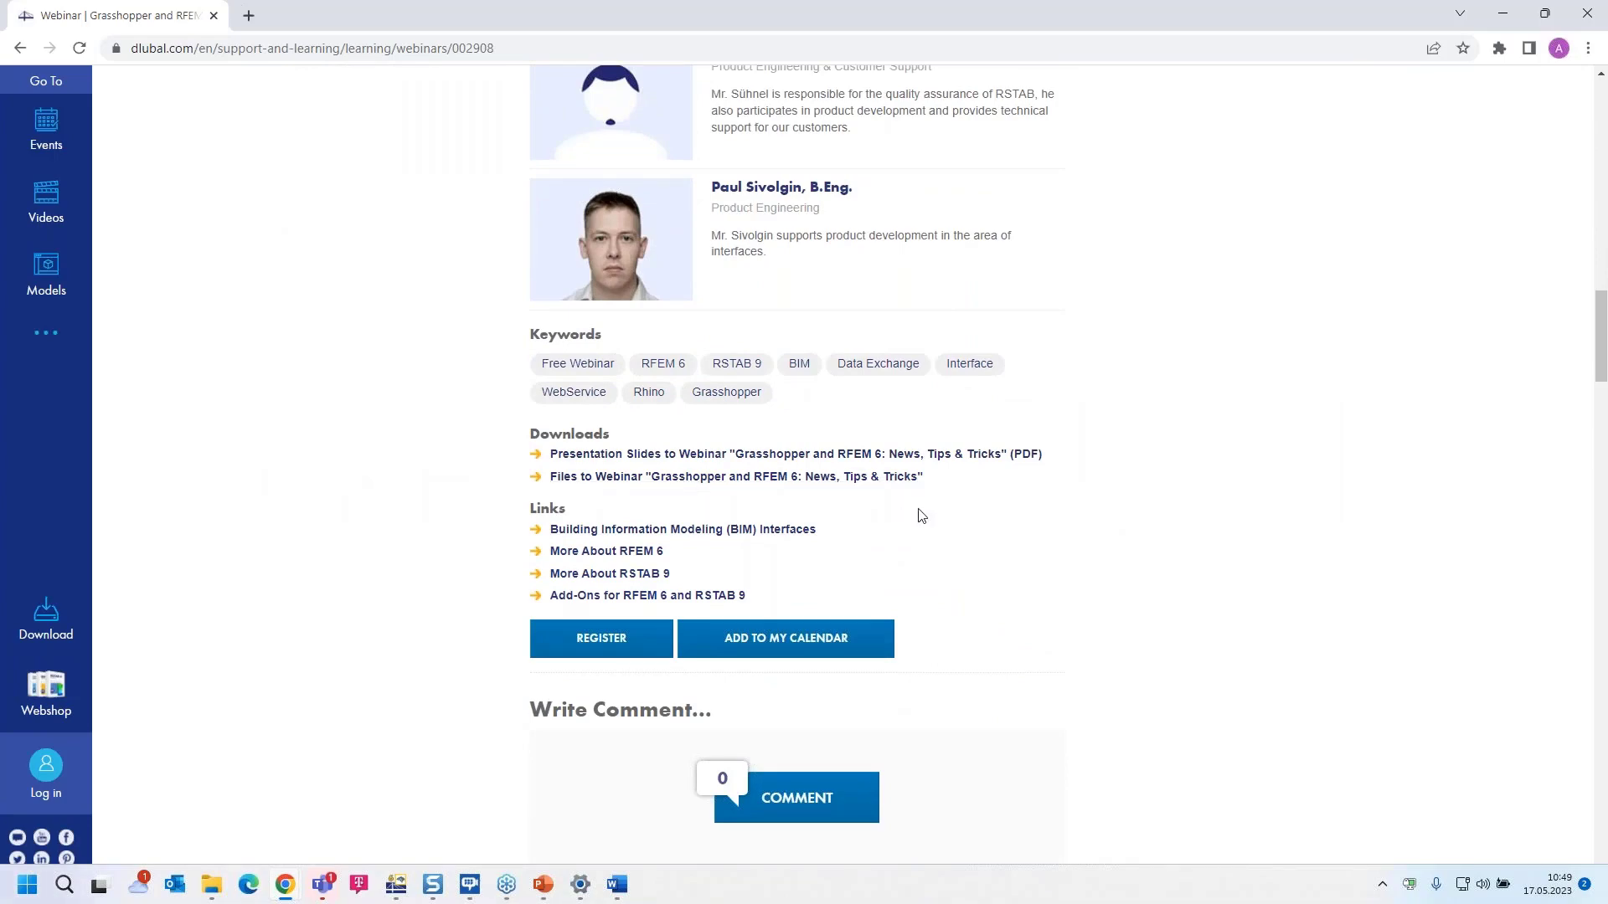
scroll(915, 513, "down", 6)
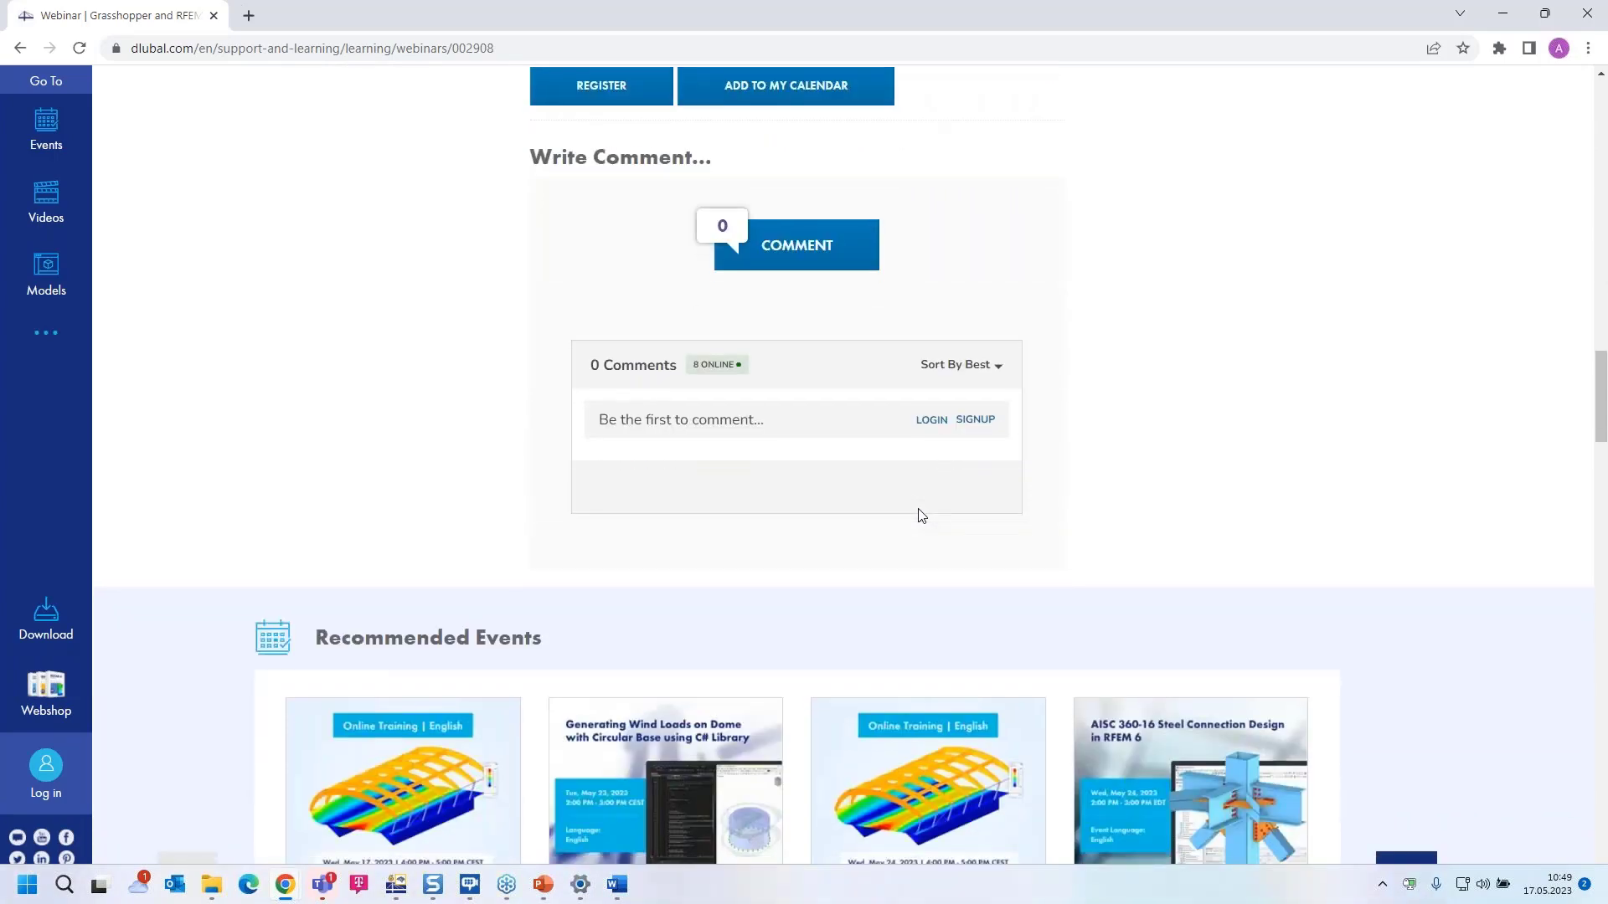
scroll(921, 514, "down", 14)
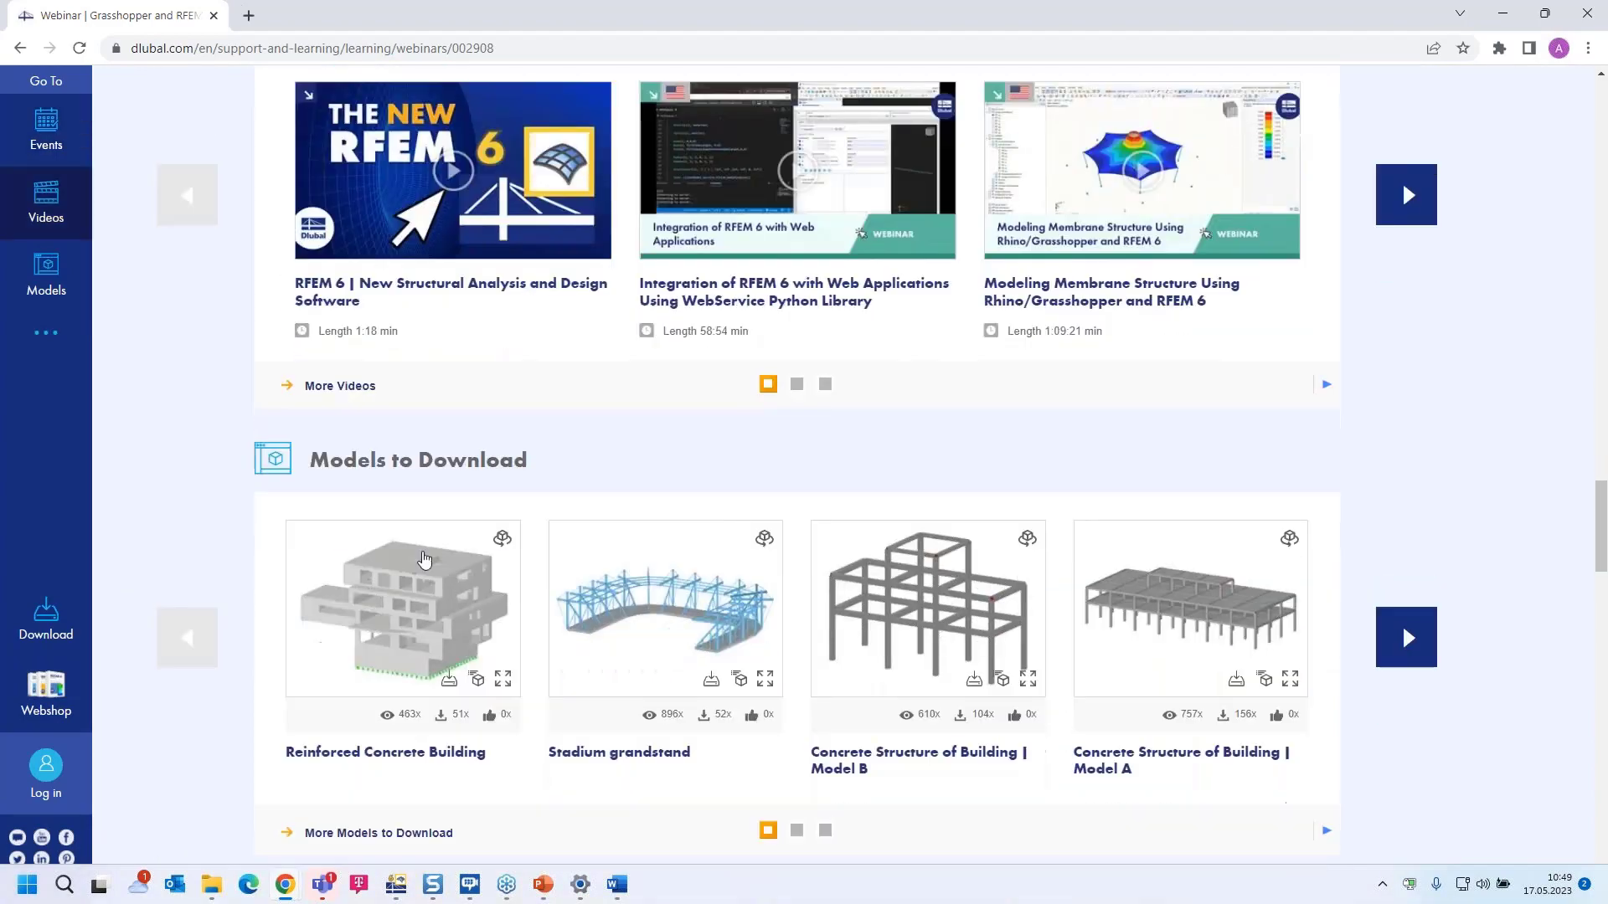
scroll(609, 519, "up", 20)
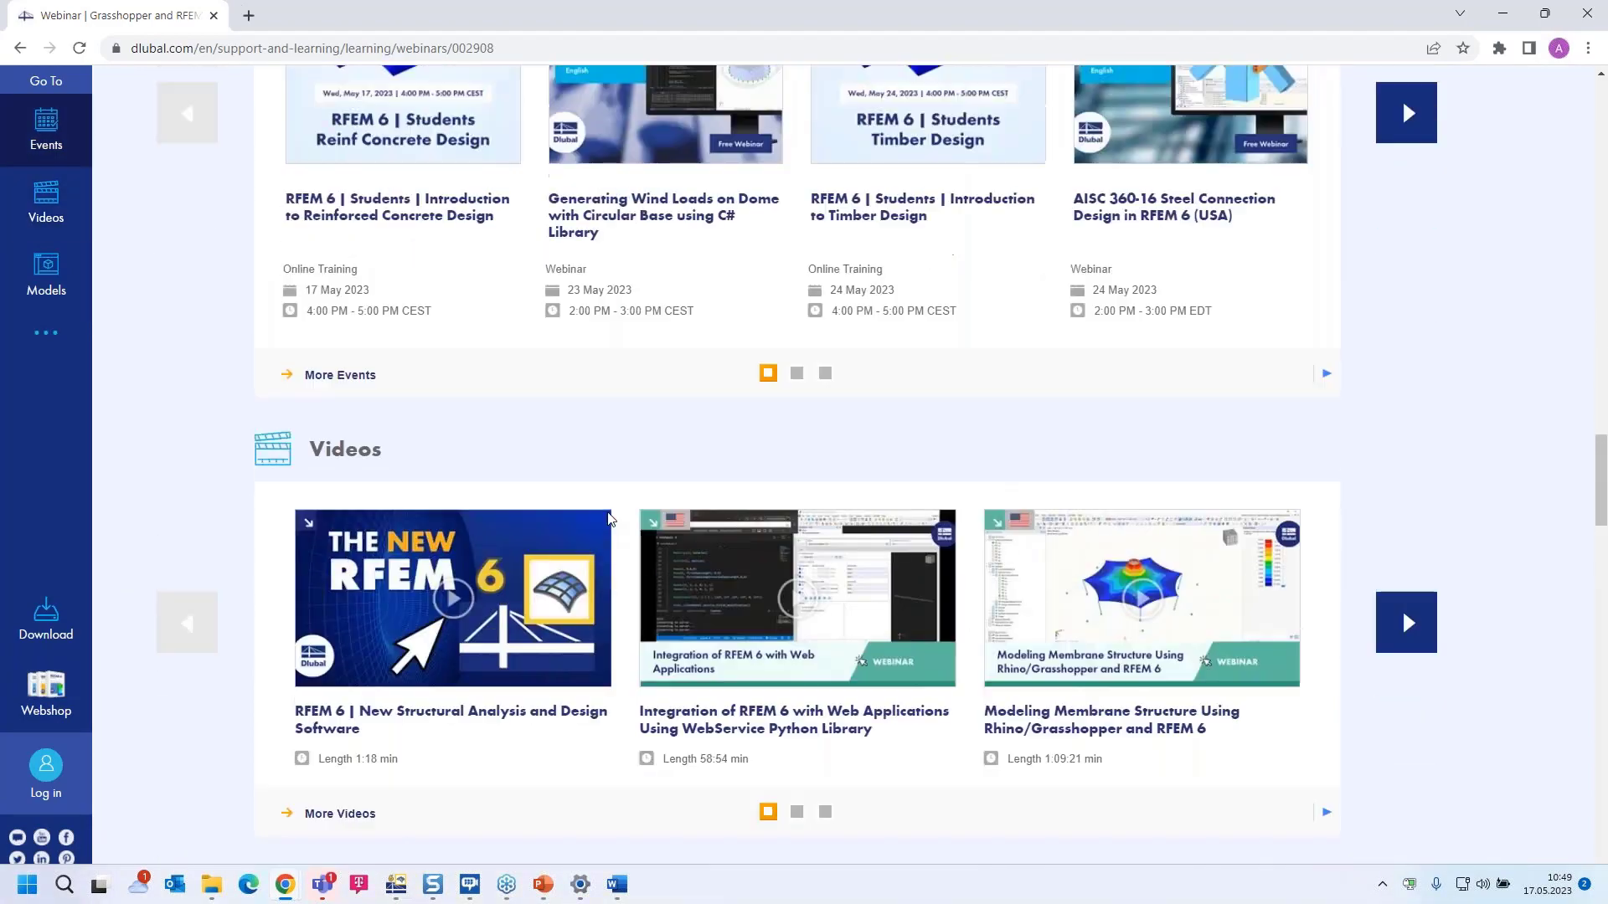
scroll(608, 519, "up", 9)
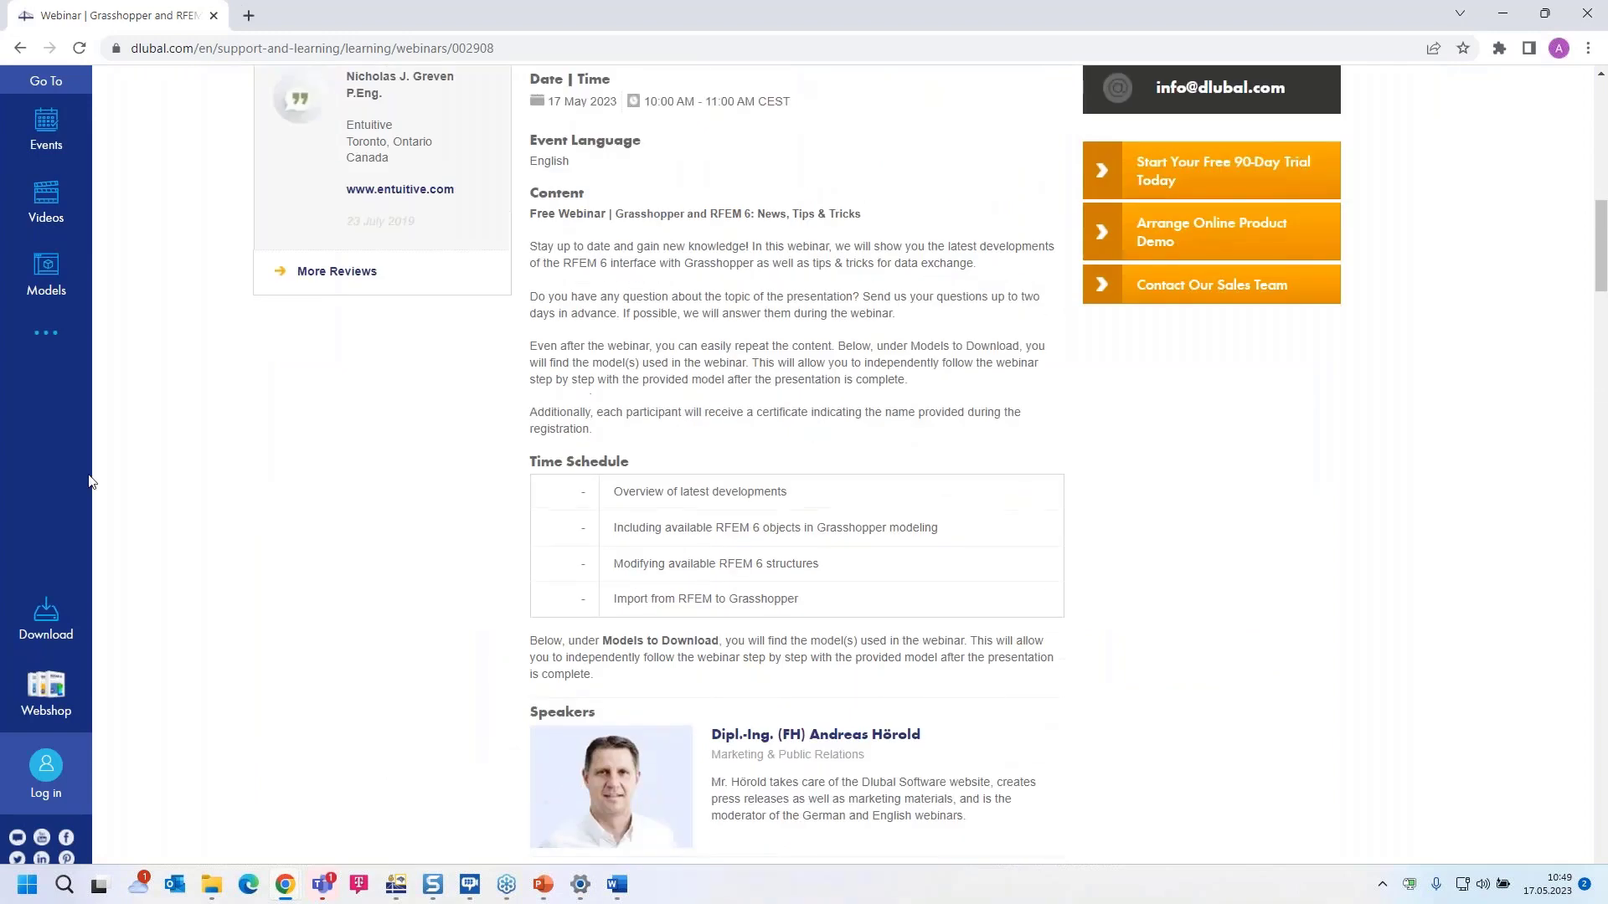